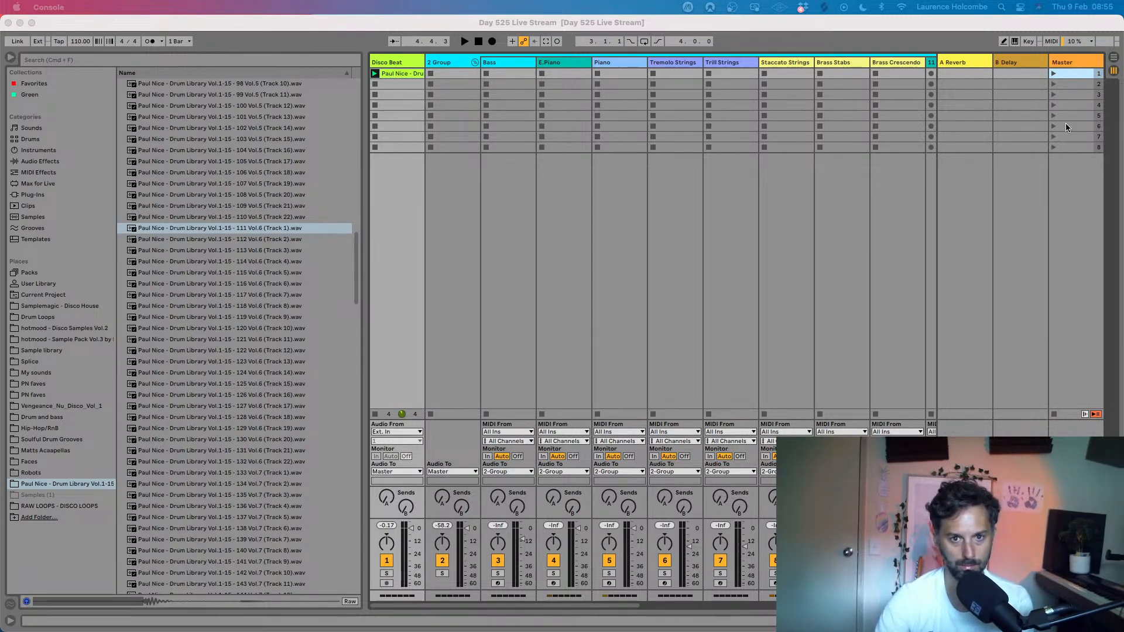
- Play the first scene to audition the drum loop on the Disco Beat track, and stop playback
click(1053, 74)
click(1053, 74)
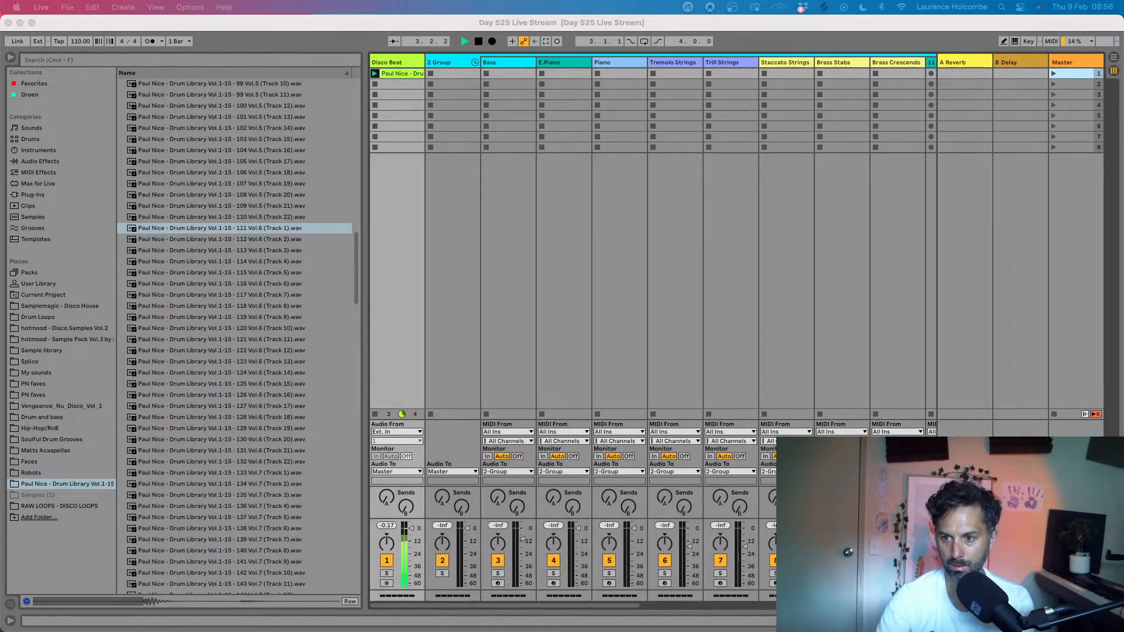
click(434, 21)
key(space)
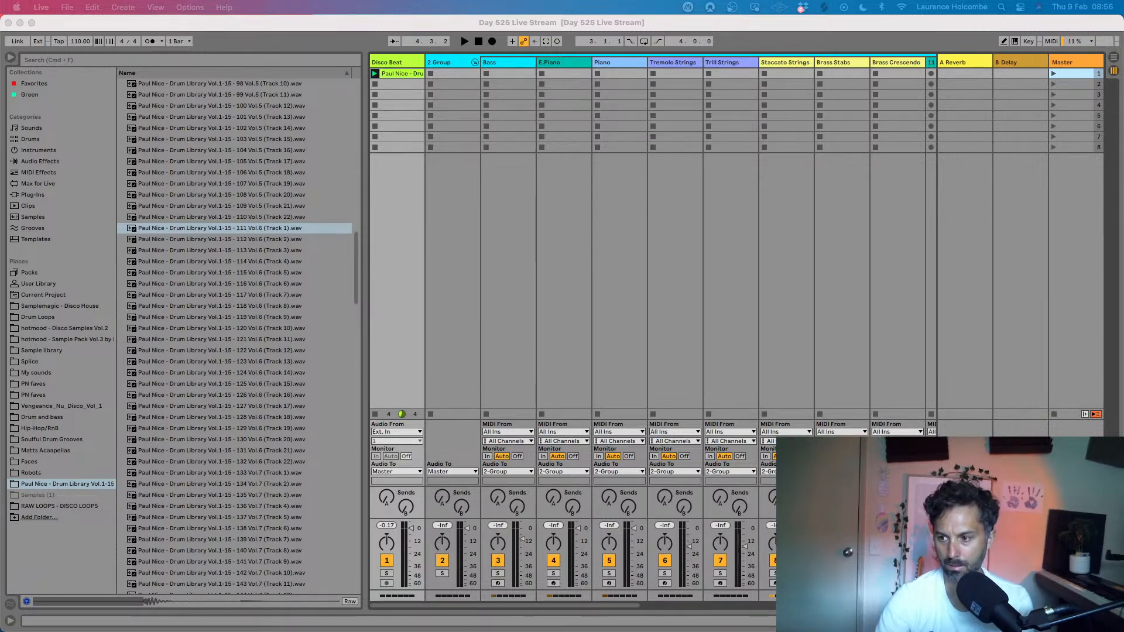
- Launch the drum loop clip on the Disco Beat track to hear it again
key(super+Tab)
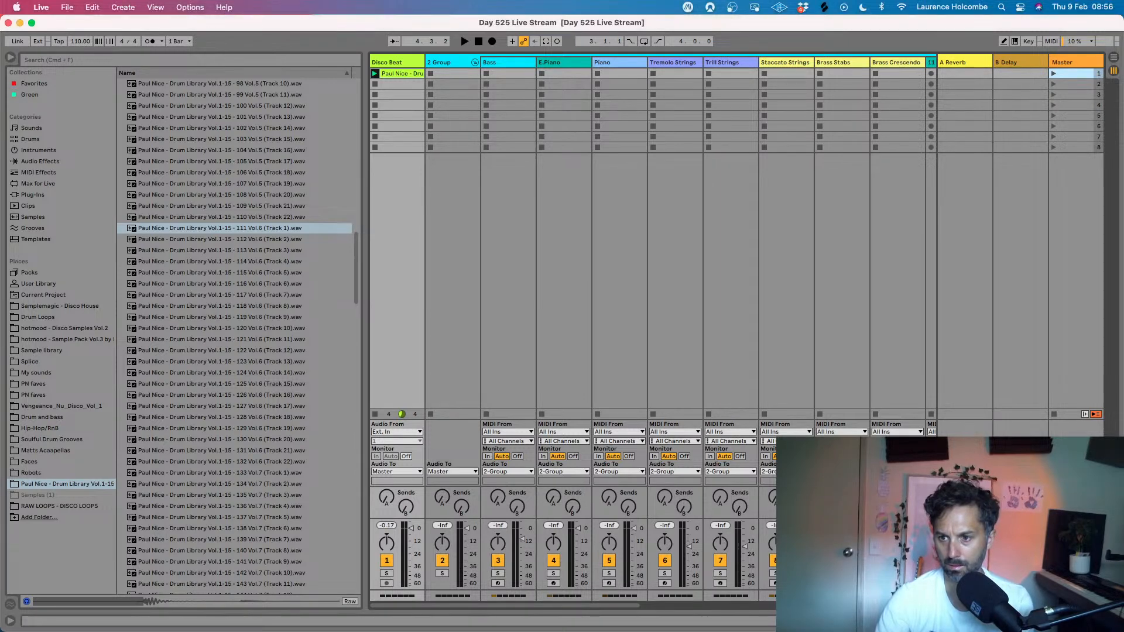
key(super+Tab)
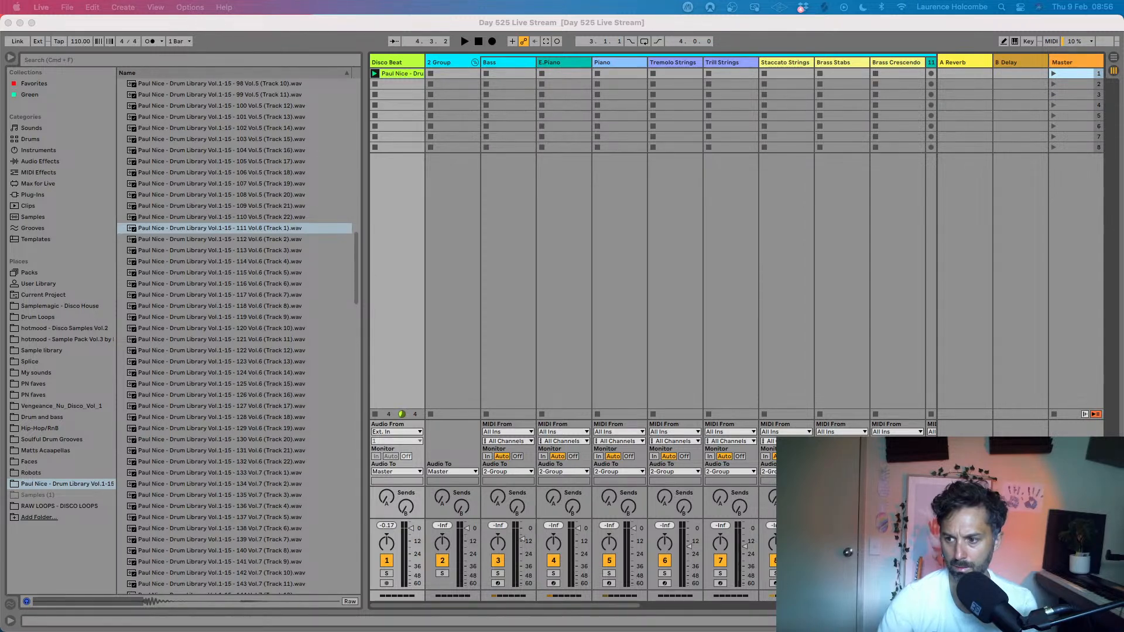
click(374, 73)
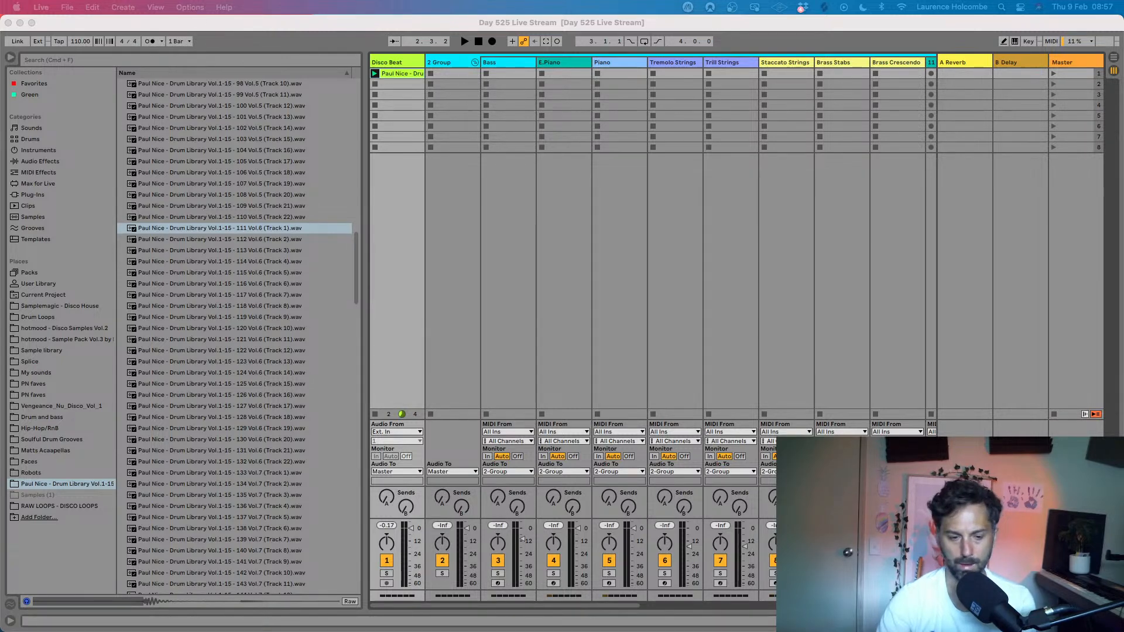
- Set the song tempo to 100 BPM
click(369, 23)
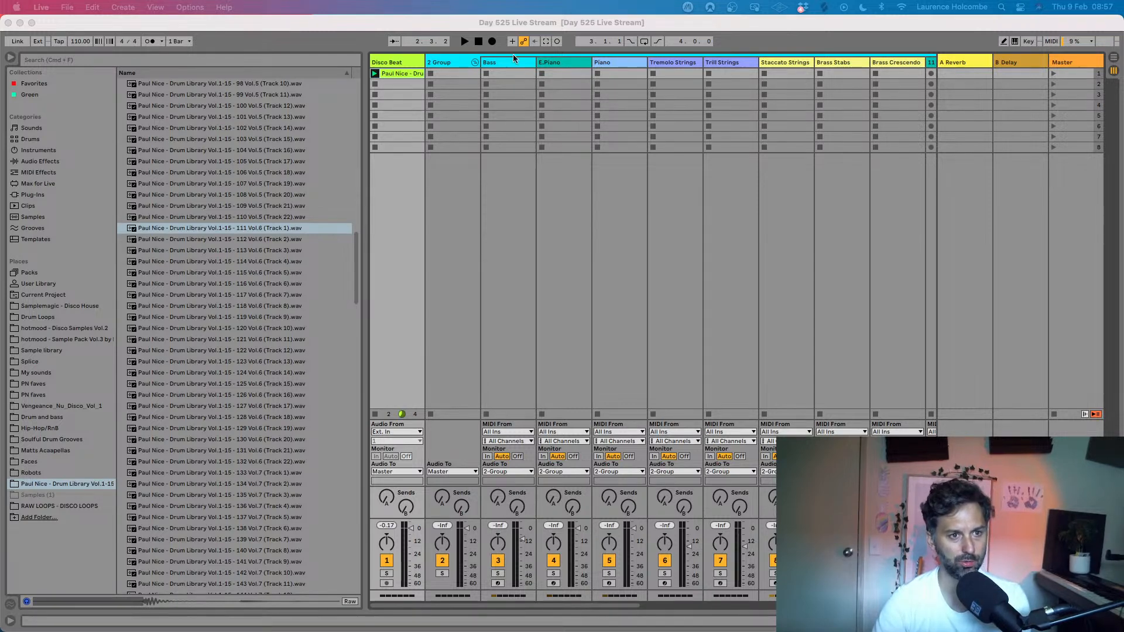
click(419, 18)
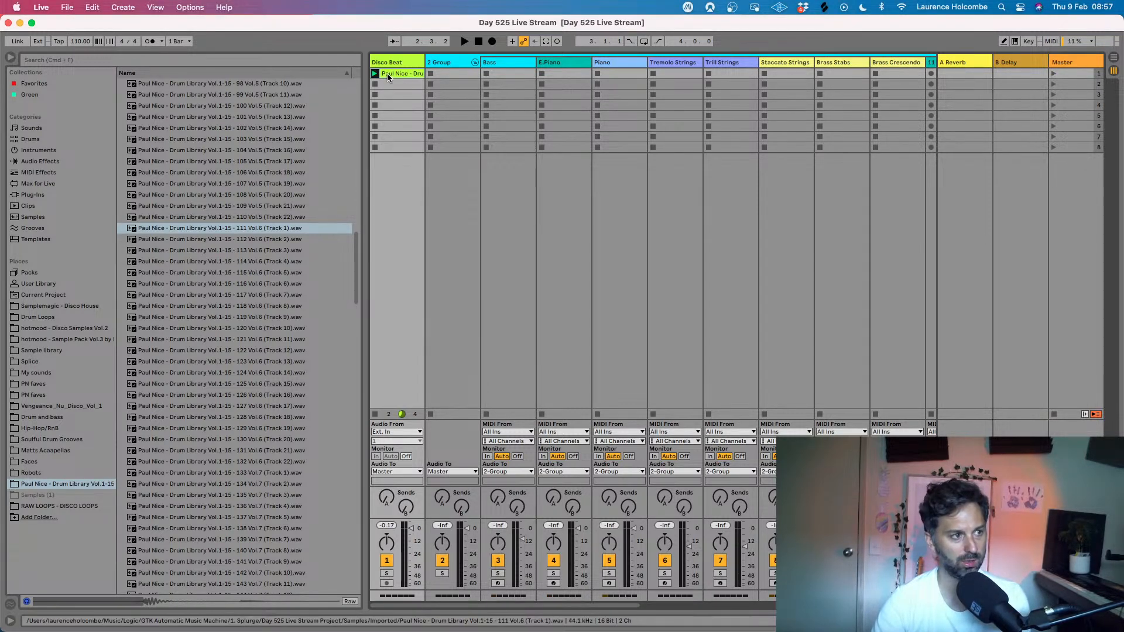
drag(78, 41, 78, 51)
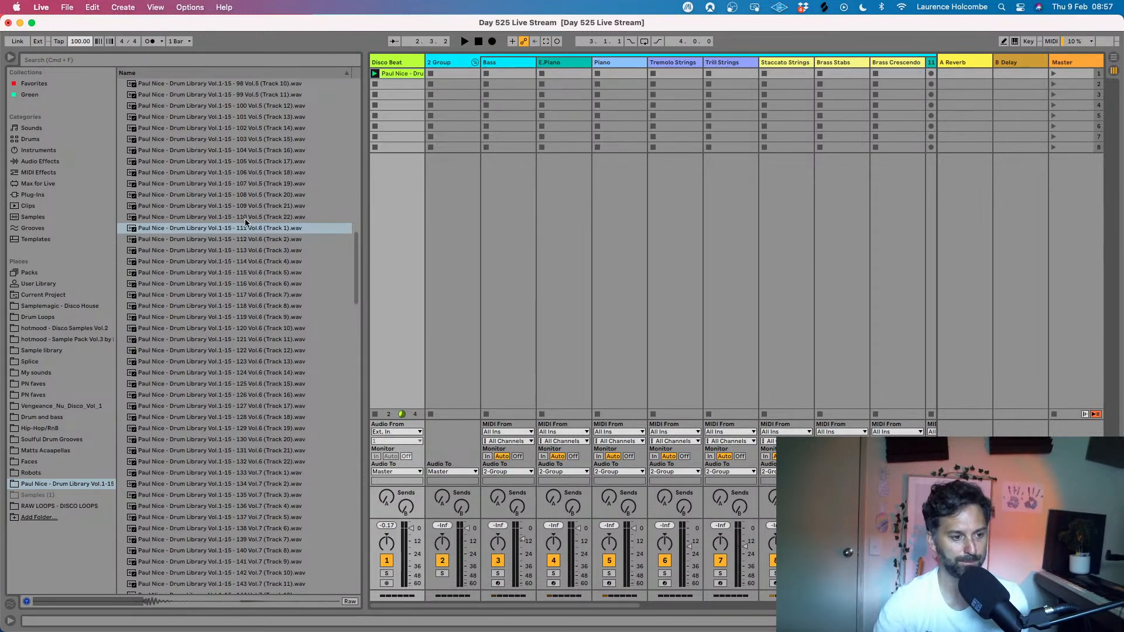
- Switch to Finder, preview Stone Love Day 524 .mp3 from GTK Automatic Music Machine's 1. Splurge folder, and return to Ableton Live
click(50, 606)
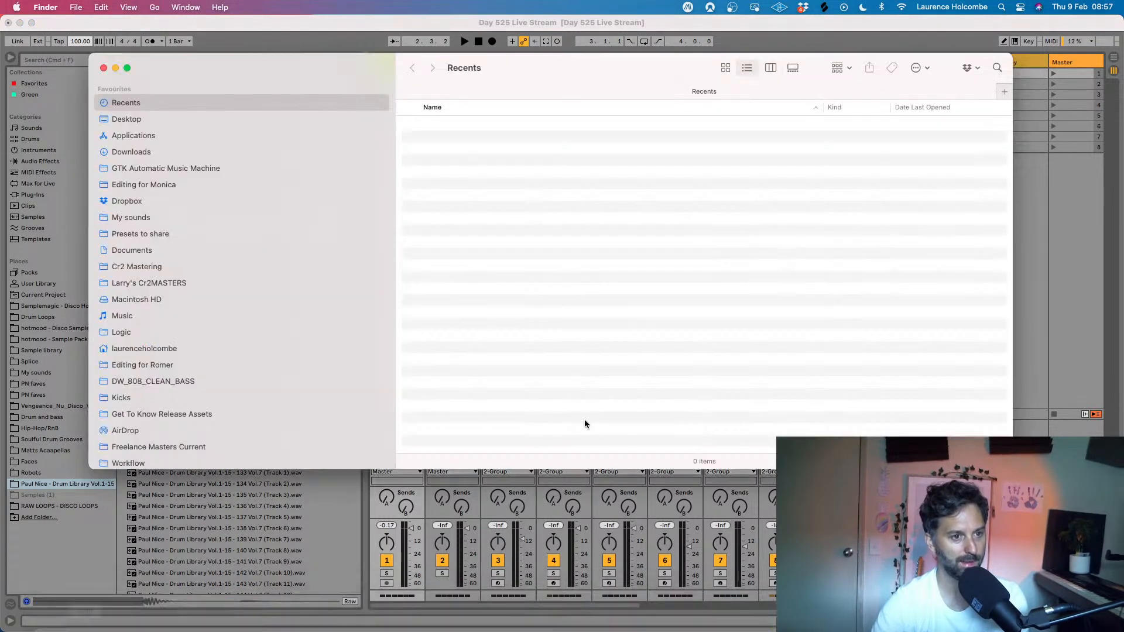
click(183, 168)
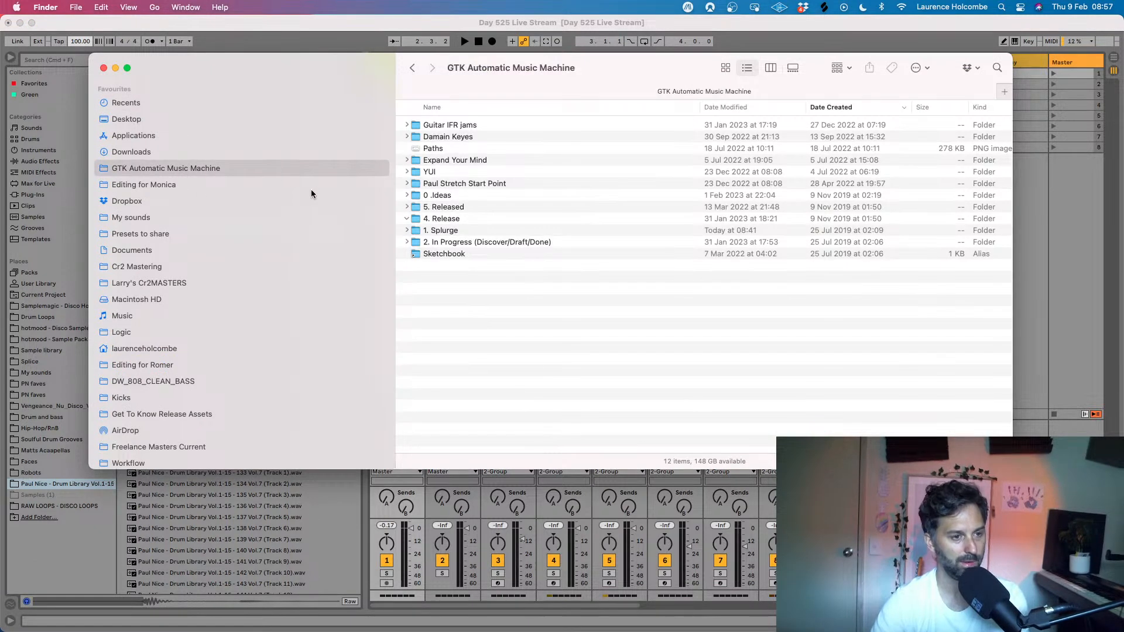
click(446, 229)
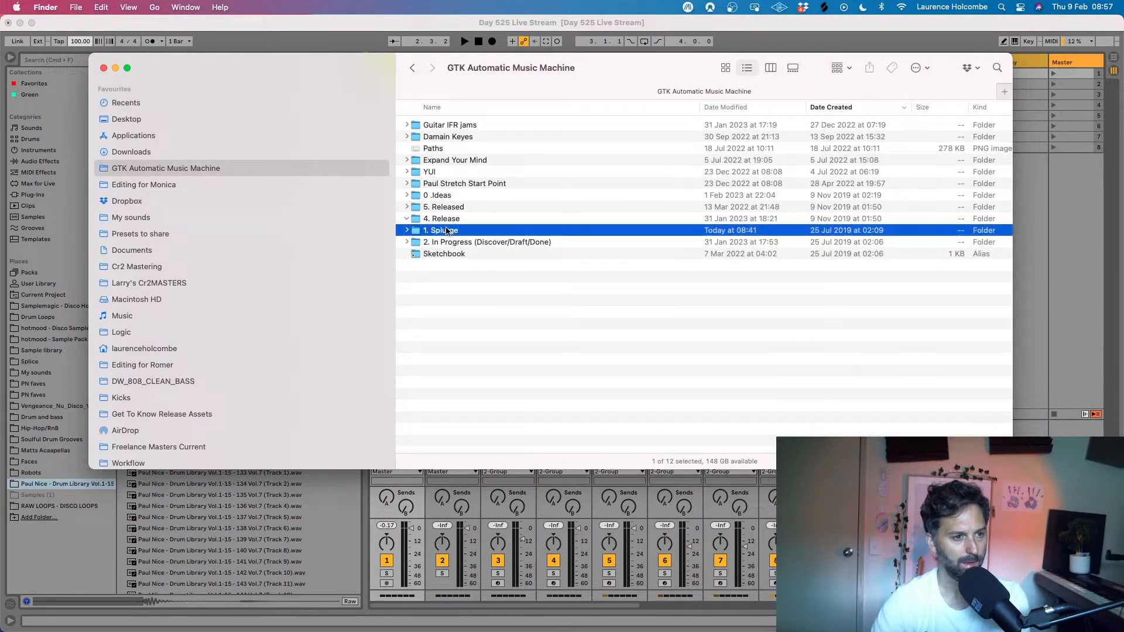
double_click(446, 230)
click(457, 149)
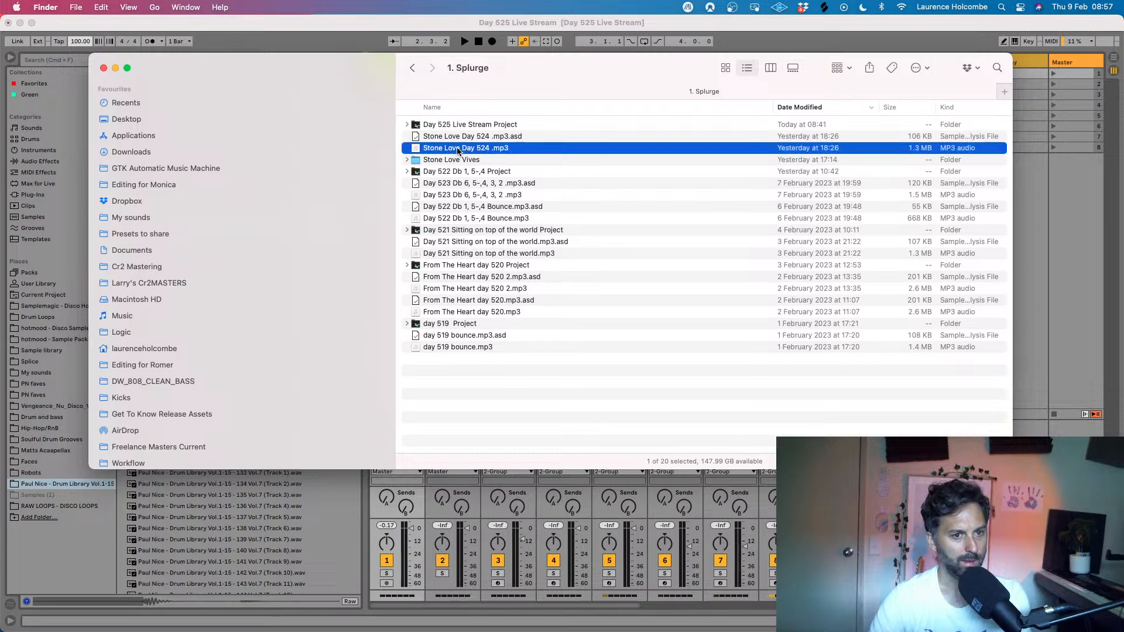
key(space)
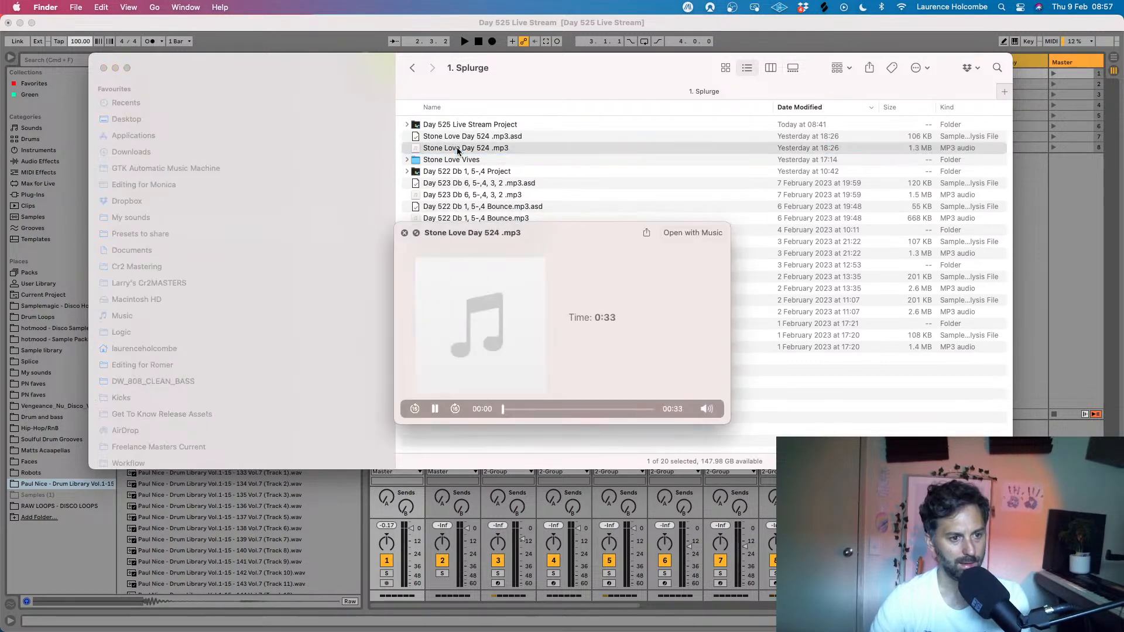
mouse_move(707, 409)
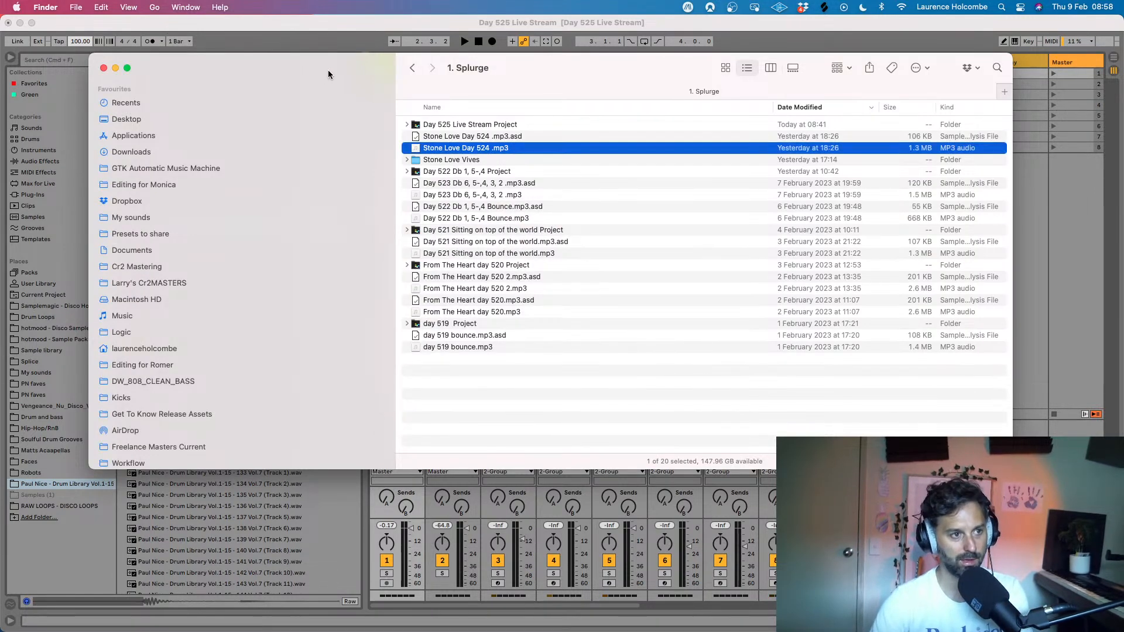
click(328, 18)
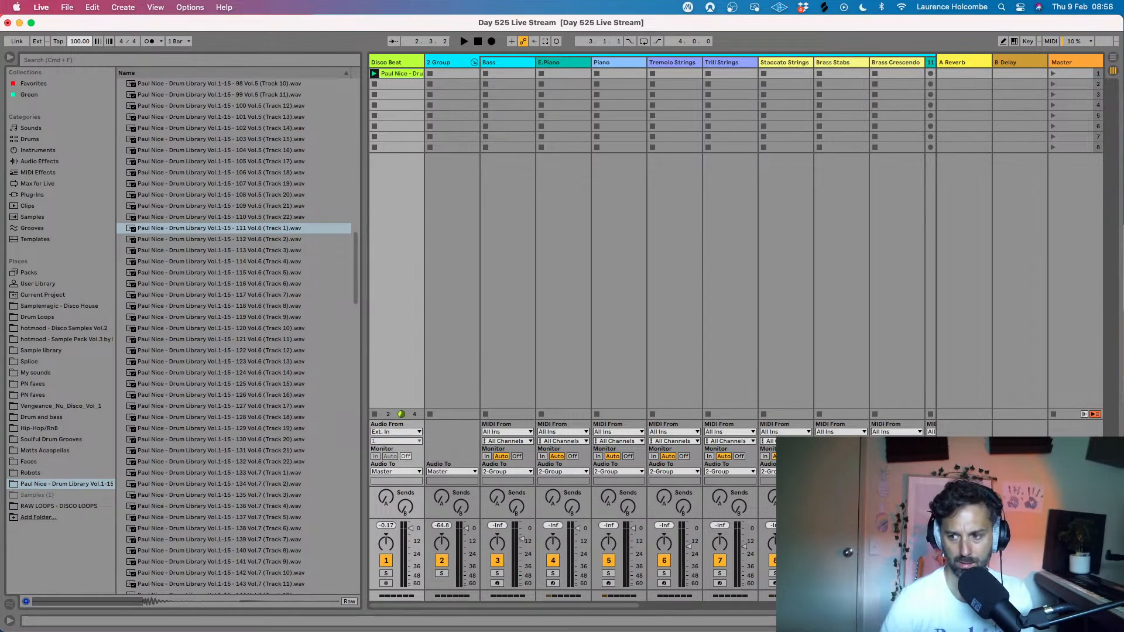
key(super+Tab)
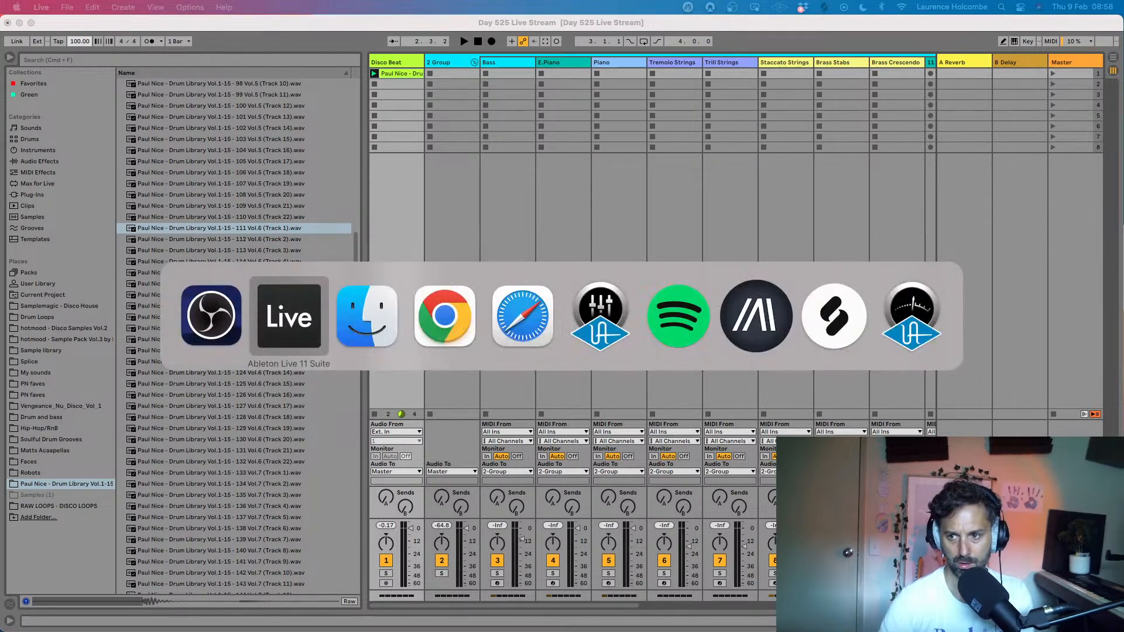
click(755, 325)
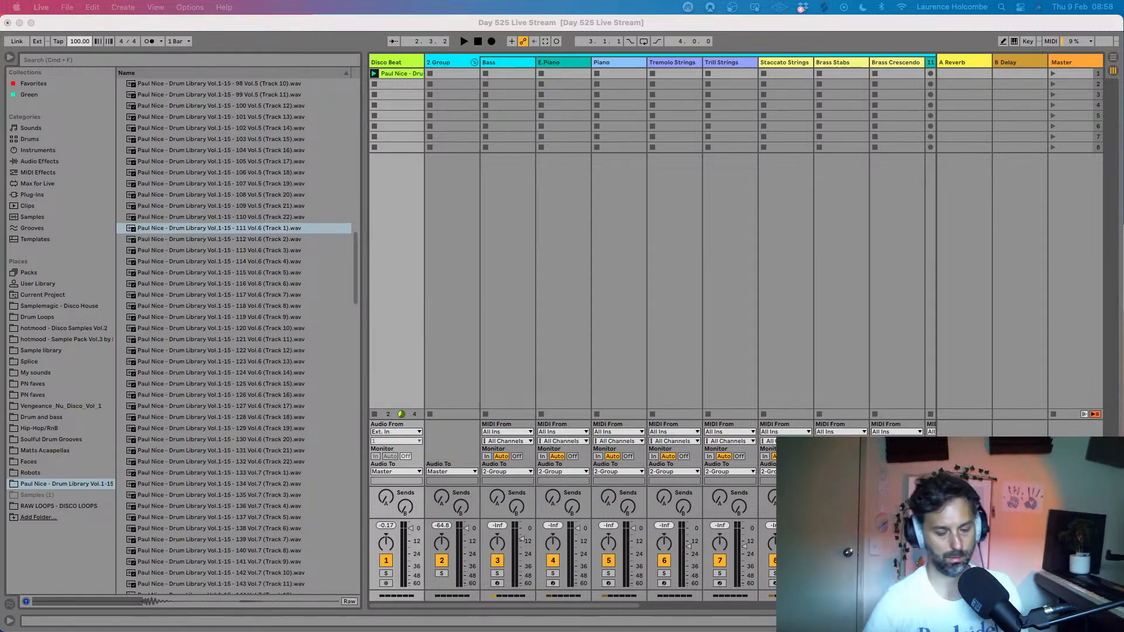
click(307, 18)
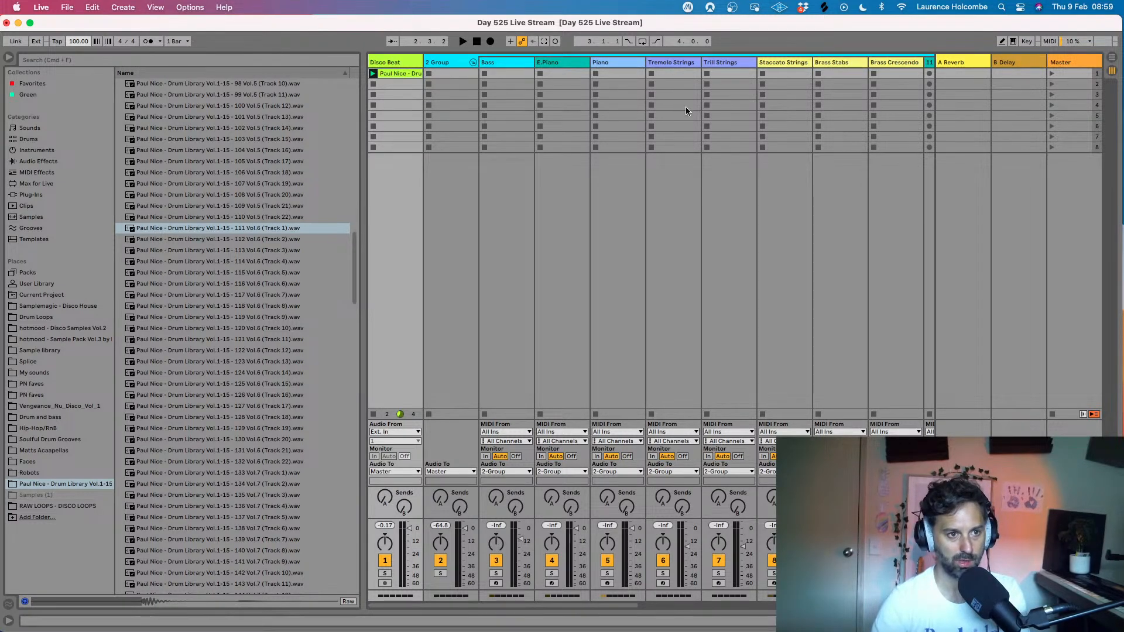
- Arm the E.Piano track for recording and look over the other tracks in the session
click(552, 583)
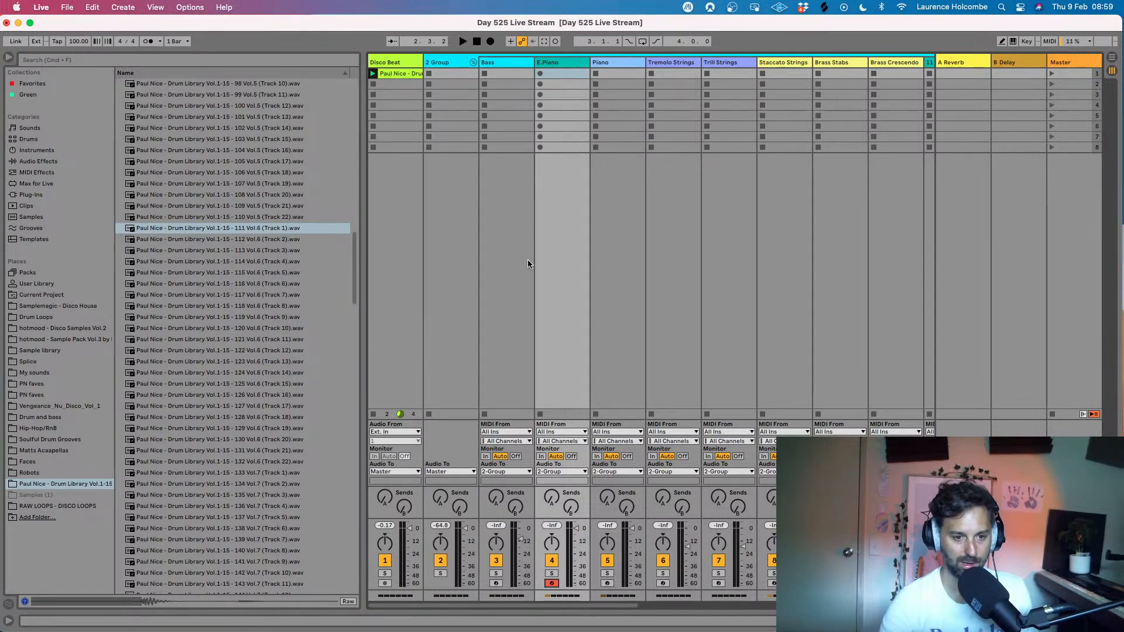
scroll(677, 141, right, 5)
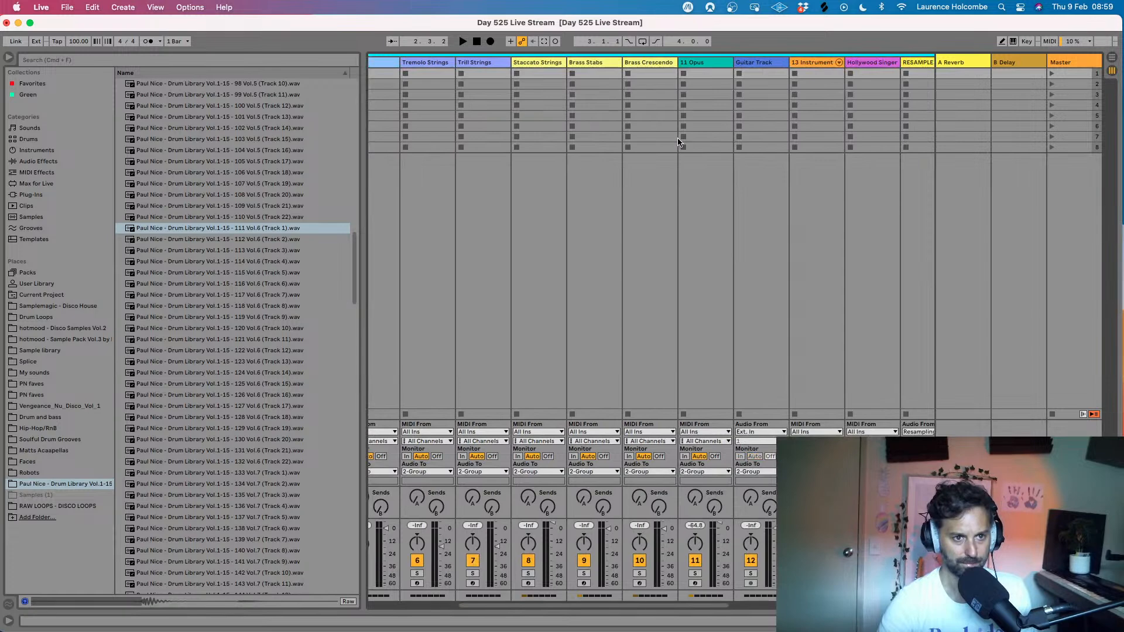
scroll(679, 141, right, 4)
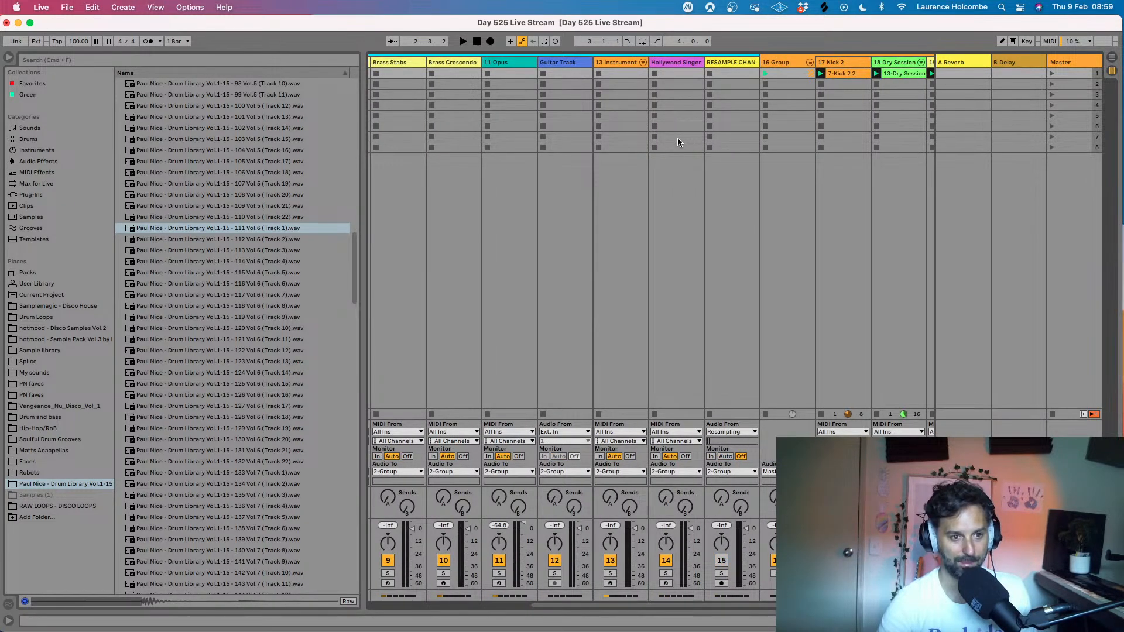
scroll(677, 142, left, 4)
scroll(678, 142, left, 2)
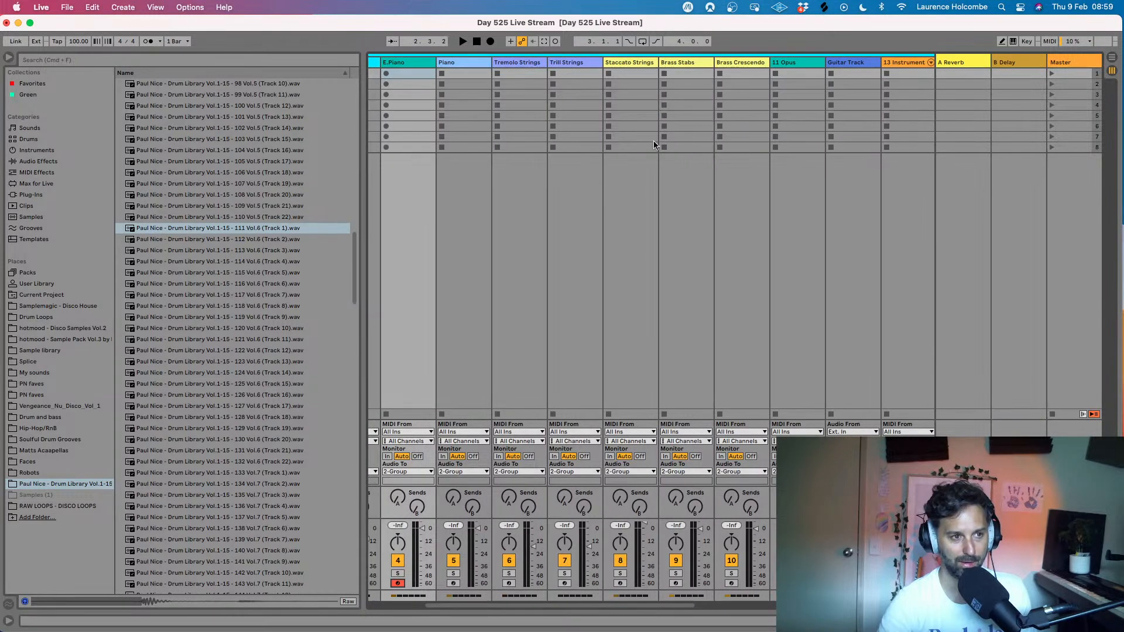
scroll(610, 128, left, 2)
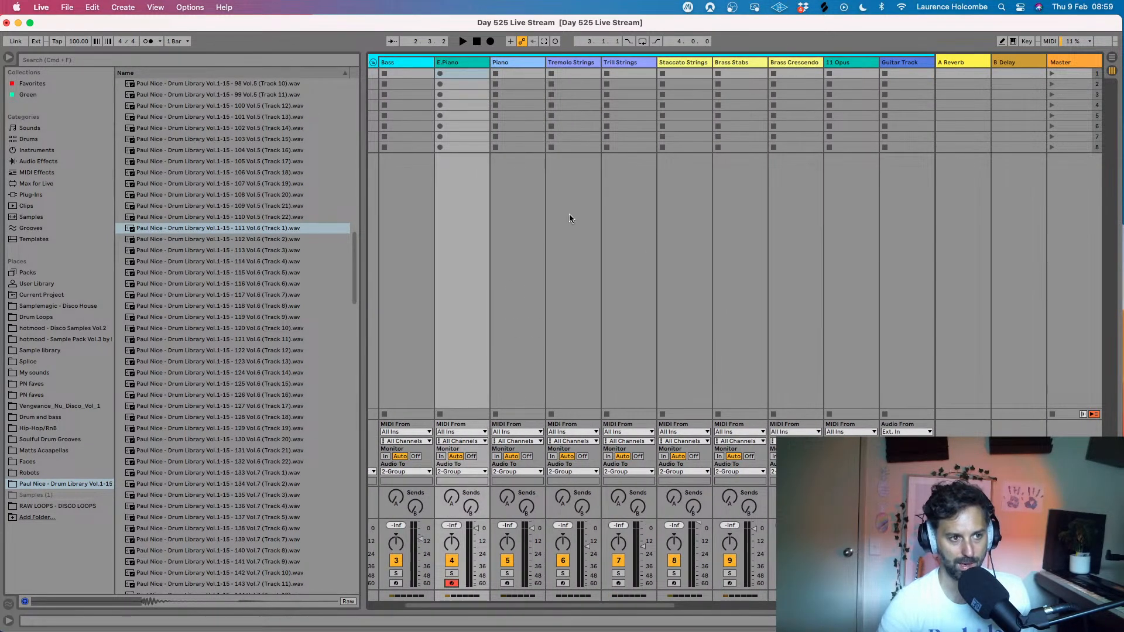
scroll(573, 232, left, 2)
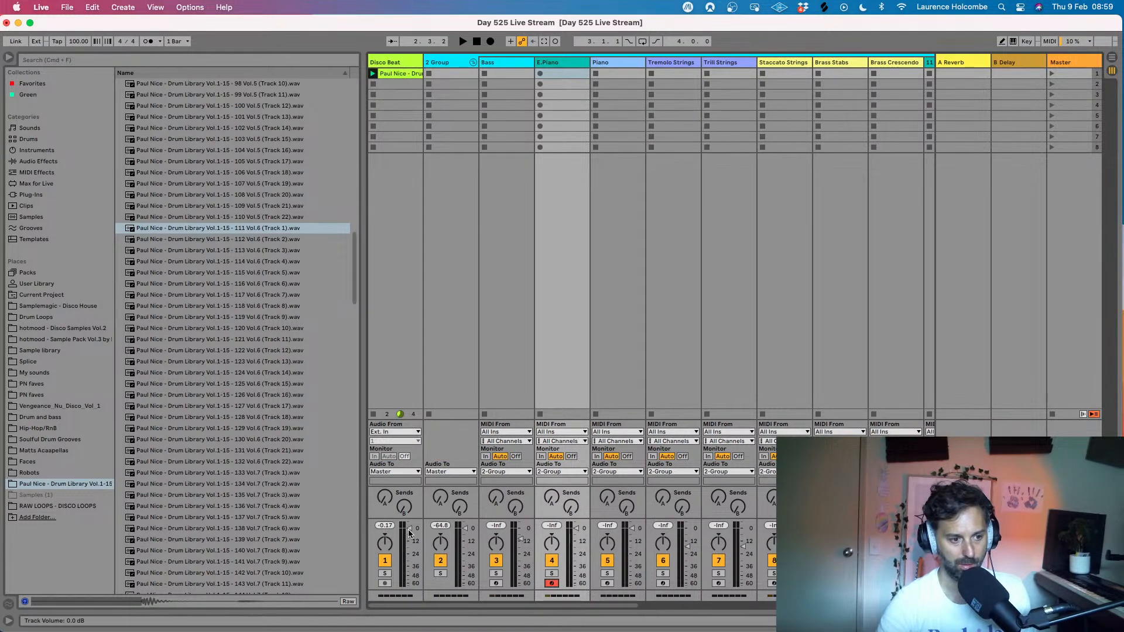
- Lower the Disco Beat track's volume to about -15.6 dB while briefly playing the loop
drag(408, 536, 408, 544)
key(space)
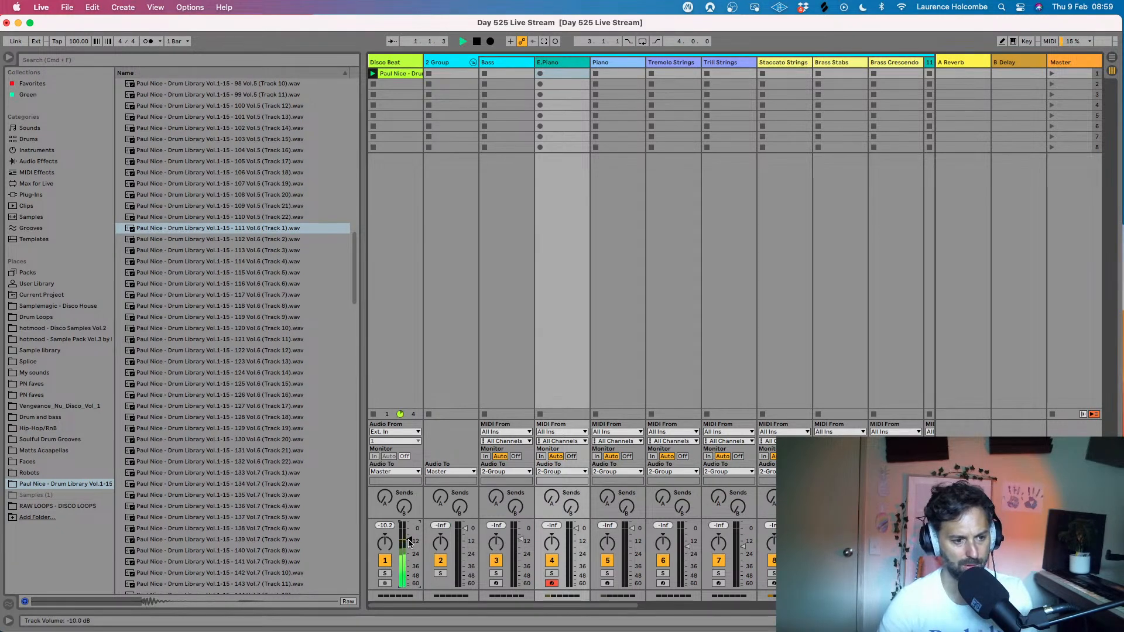
key(space)
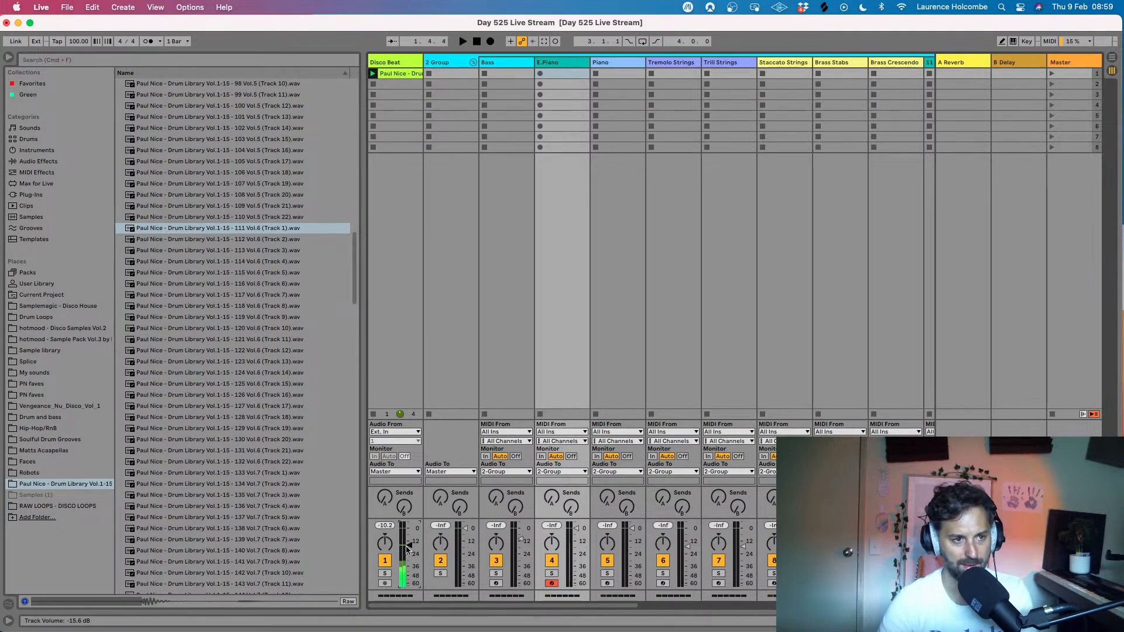
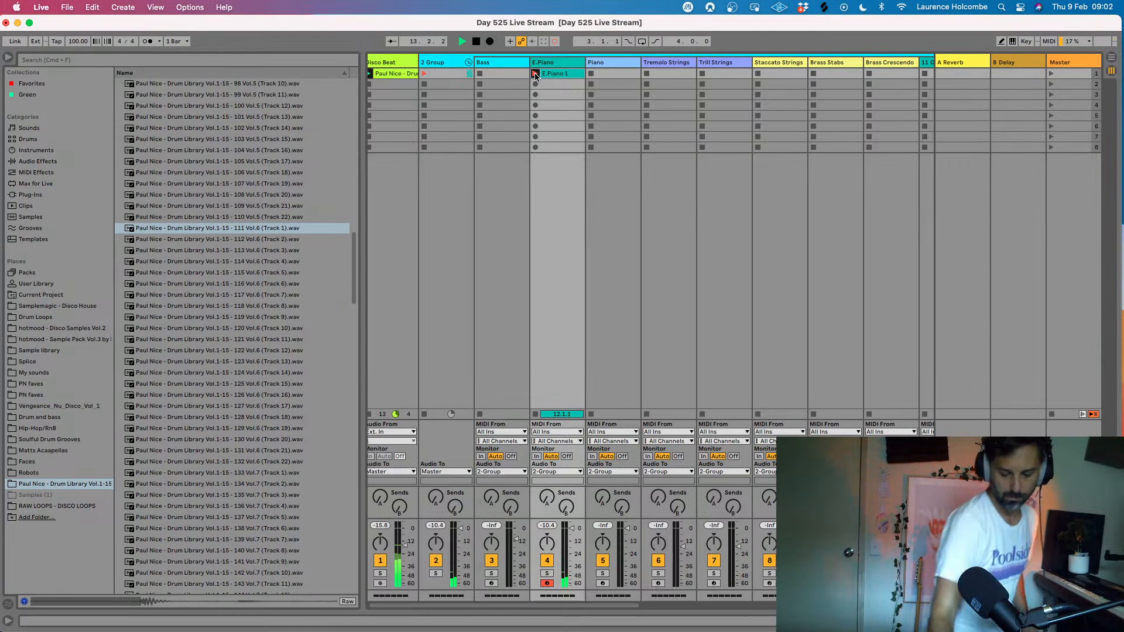
- Stop the transport, open the E.Piano 1 clip and set its loop to the last four bars, starting at 9.1.1
key(space)
double_click(550, 73)
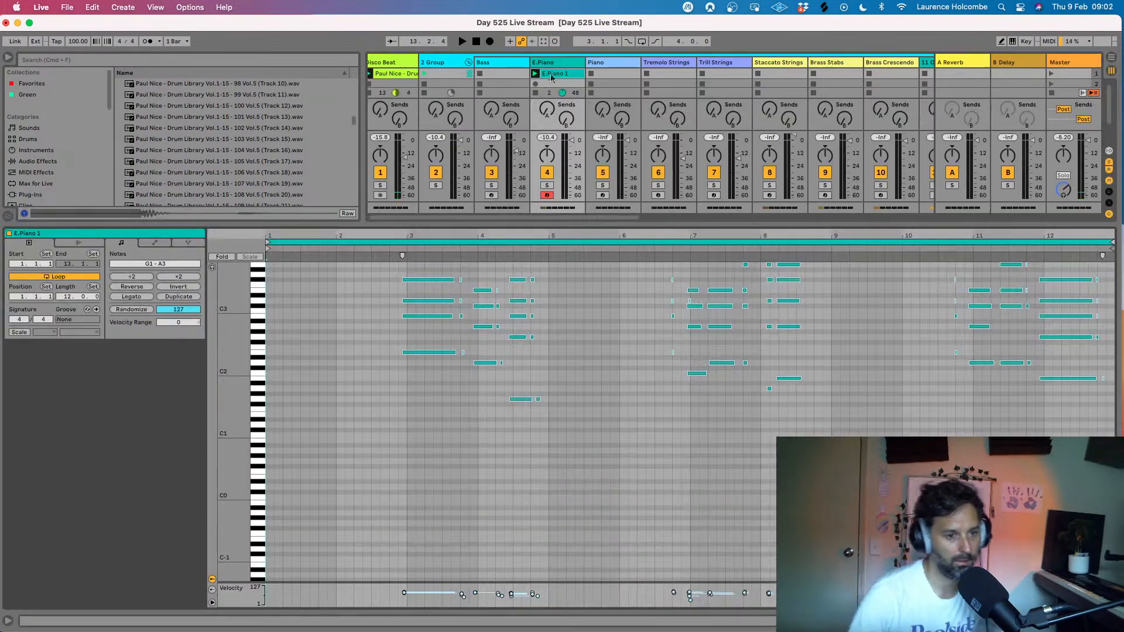
click(270, 239)
drag(269, 240, 828, 302)
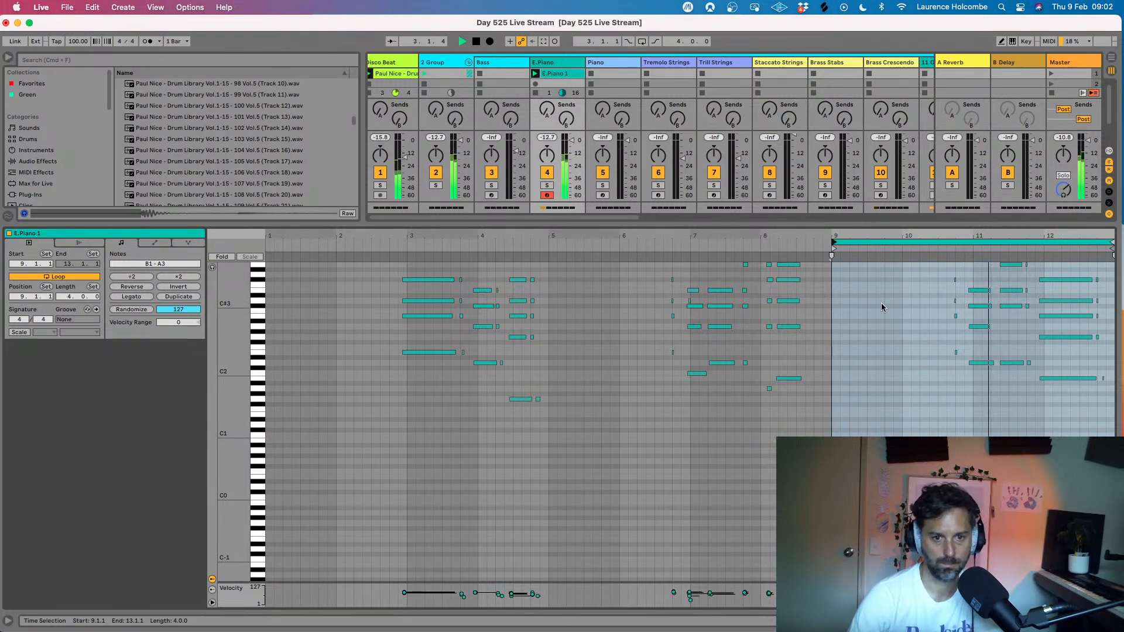
- Select the short chord just ahead of beat 10.4 in the electric piano clip and nudge it slightly later toward the beat
scroll(878, 307, up, 5)
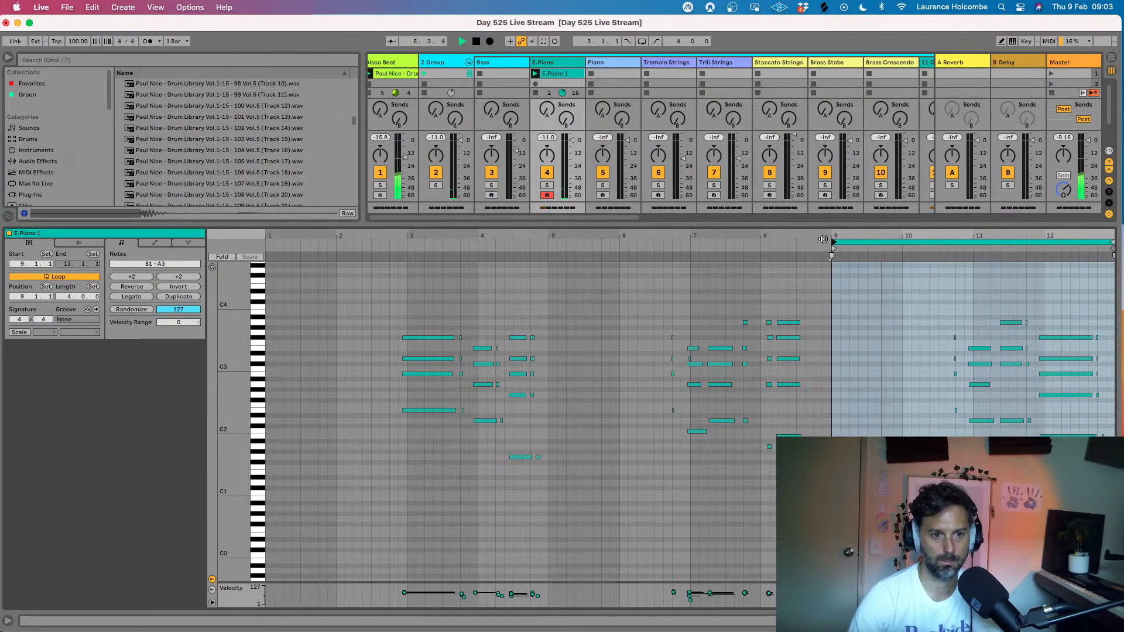
drag(824, 237, 824, 266)
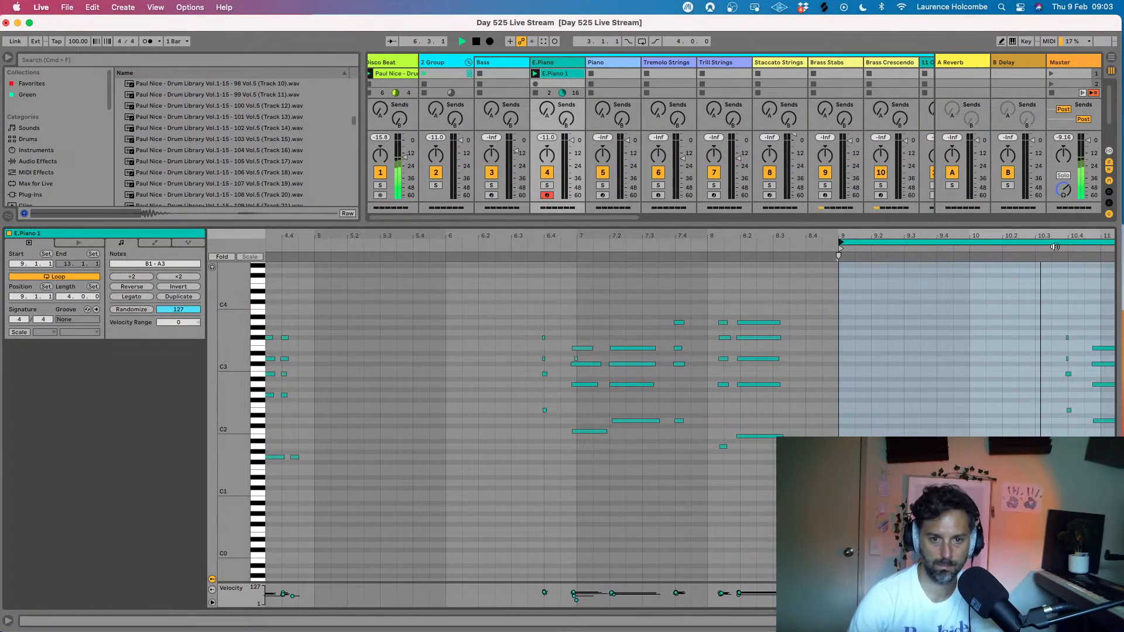
drag(1058, 236, 924, 298)
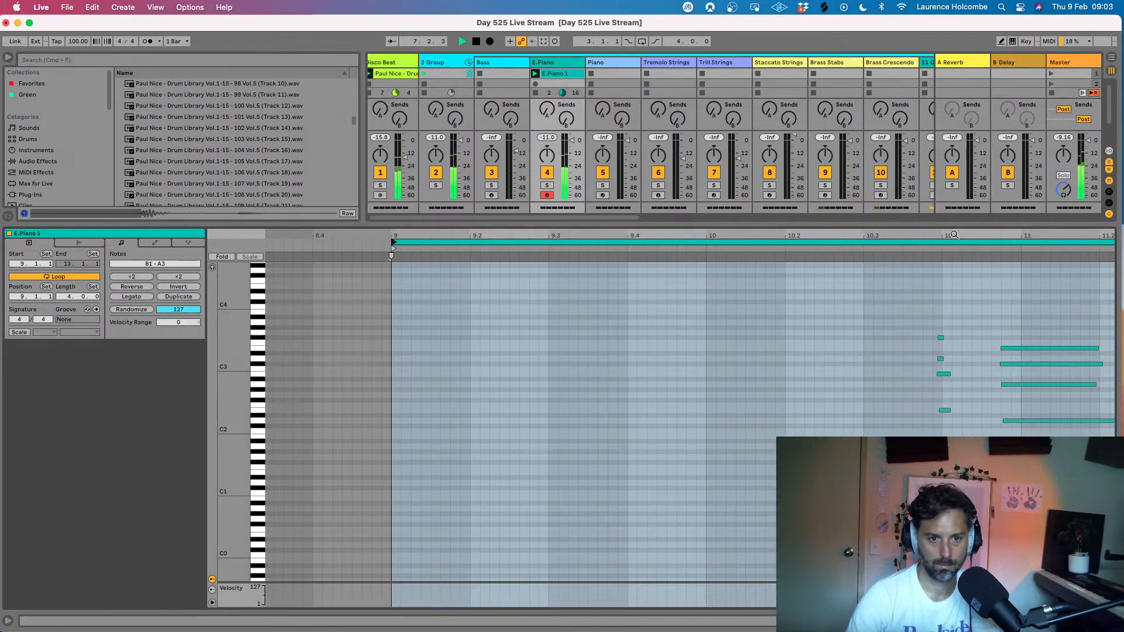
drag(949, 237, 938, 286)
drag(838, 317, 893, 413)
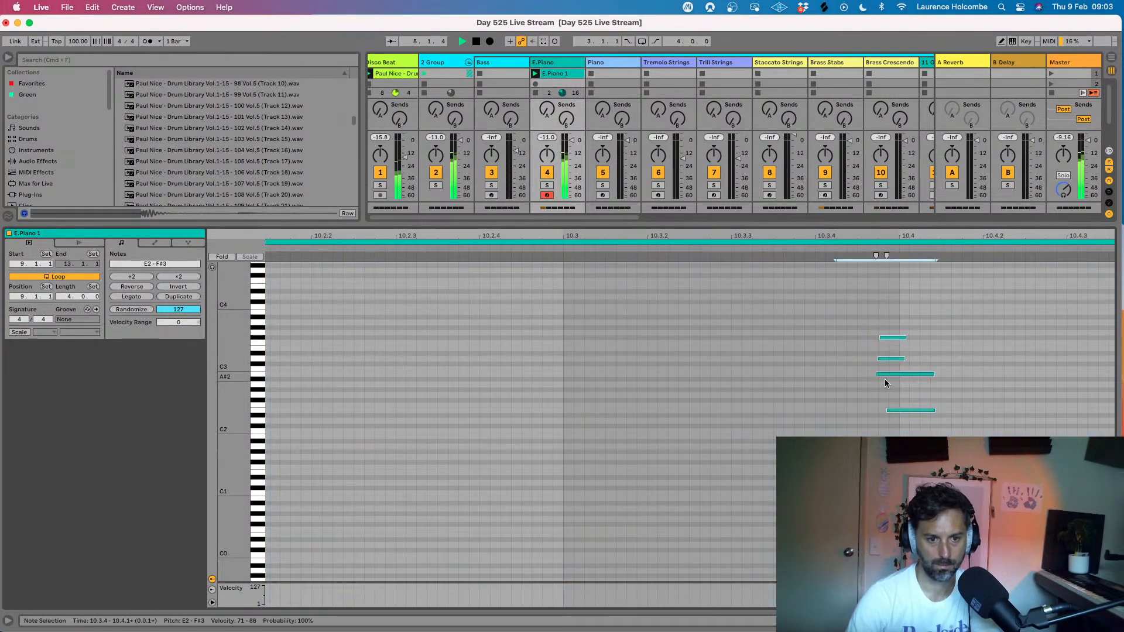
drag(887, 339, 893, 340)
drag(876, 232, 874, 193)
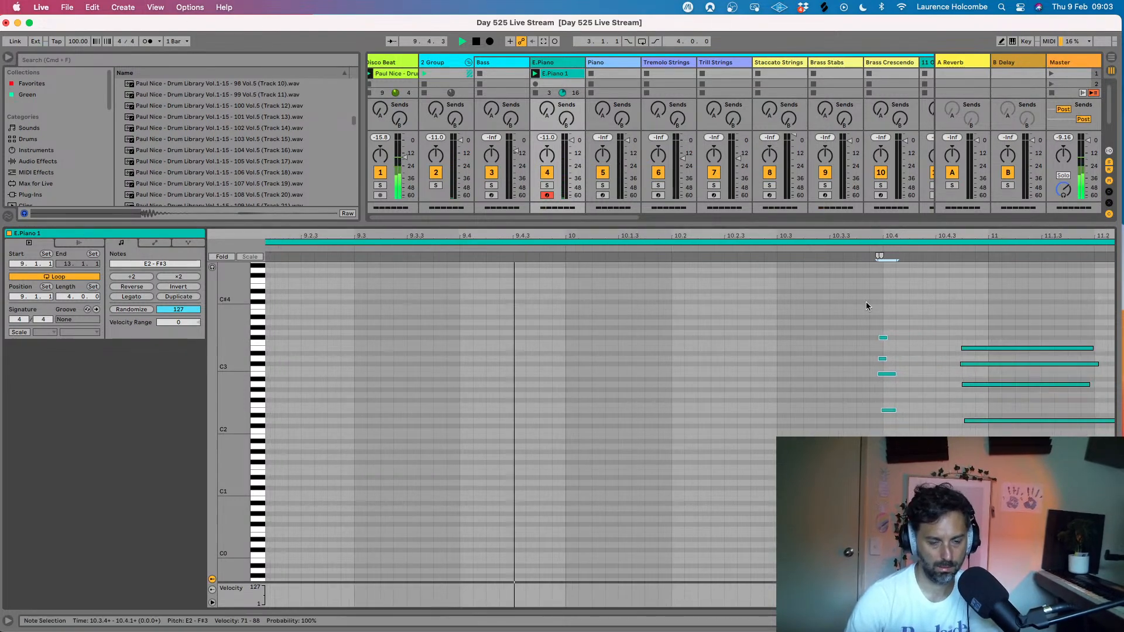
drag(868, 235, 842, 200)
scroll(861, 305, right, 3)
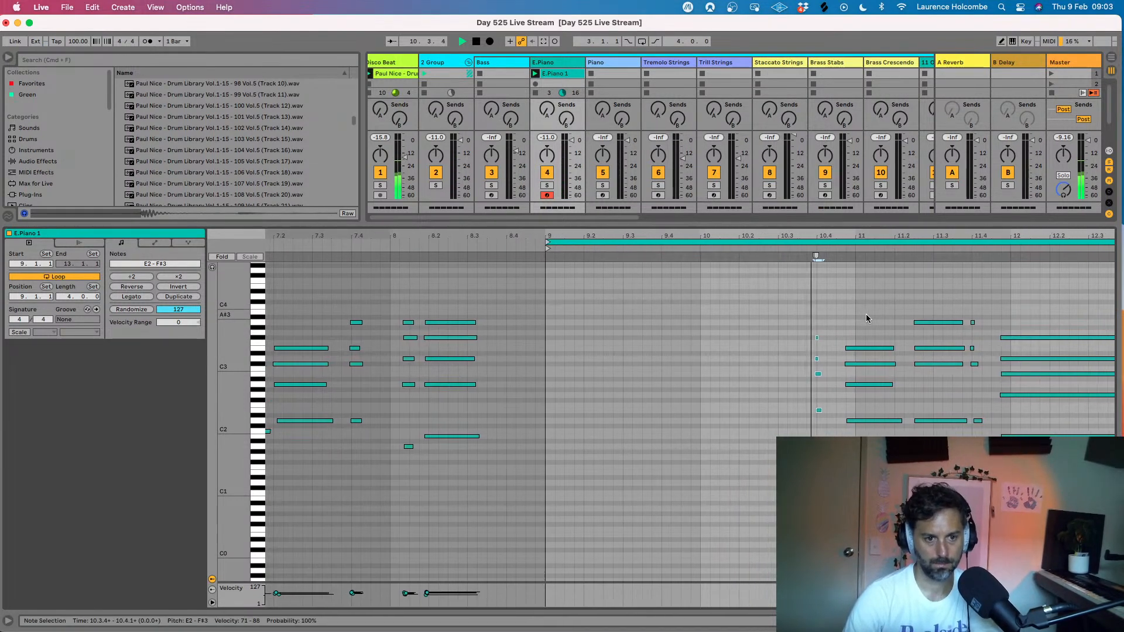
scroll(819, 269, up, 5)
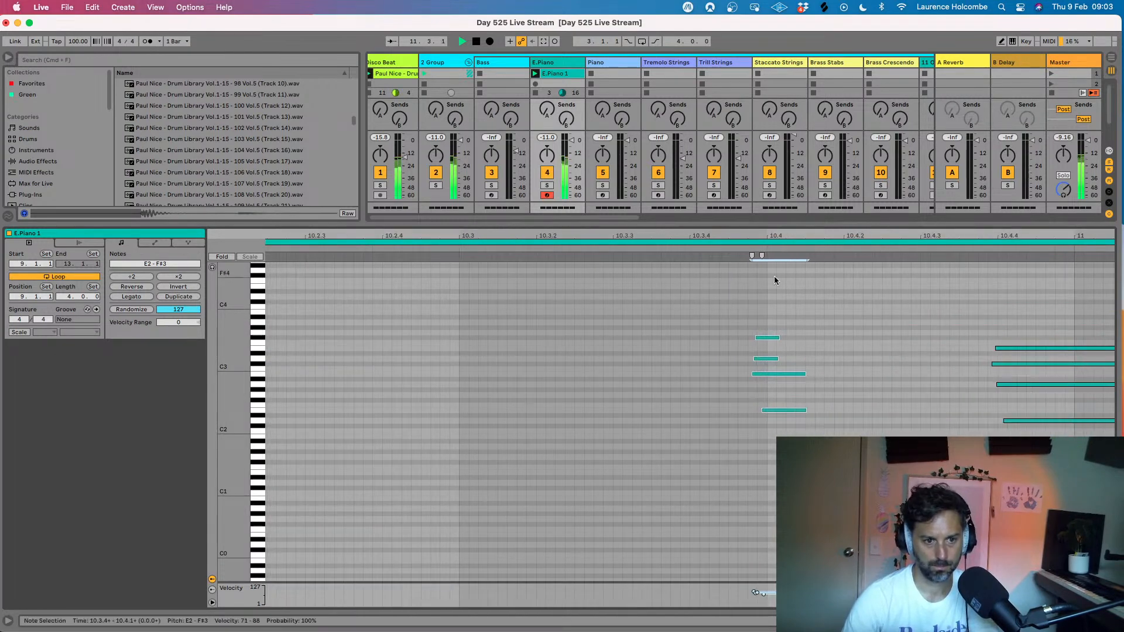
drag(729, 300, 799, 448)
drag(775, 339, 775, 339)
- Select the D2–E3 chord just before bar 11 and nudge its notes slightly later to about 10.4.4
scroll(775, 342, down, 5)
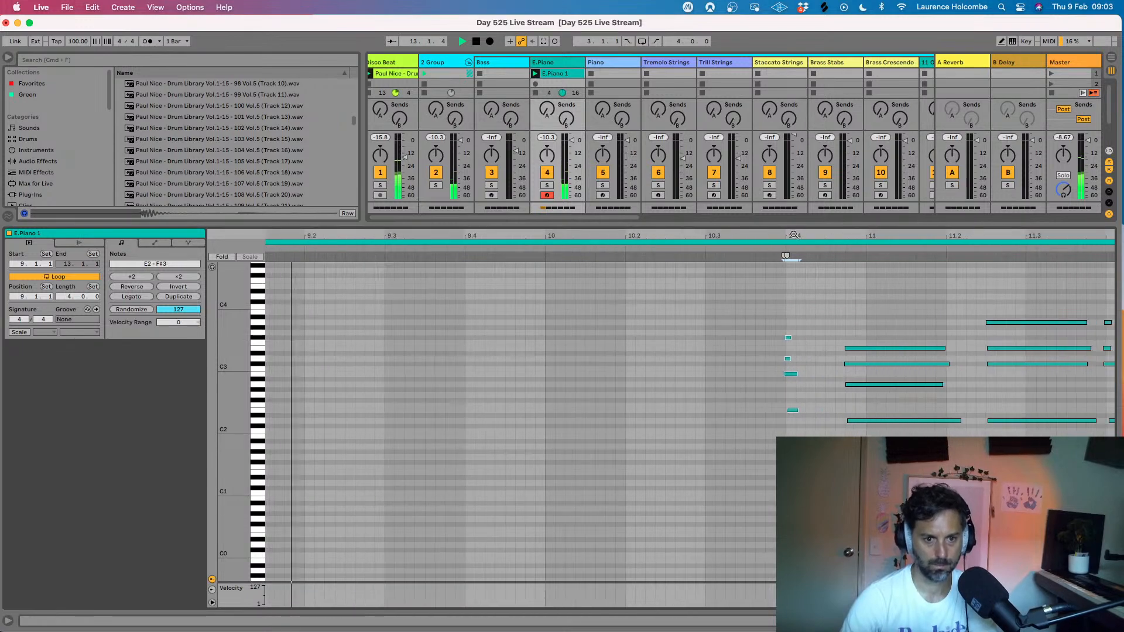
scroll(841, 269, down, 3)
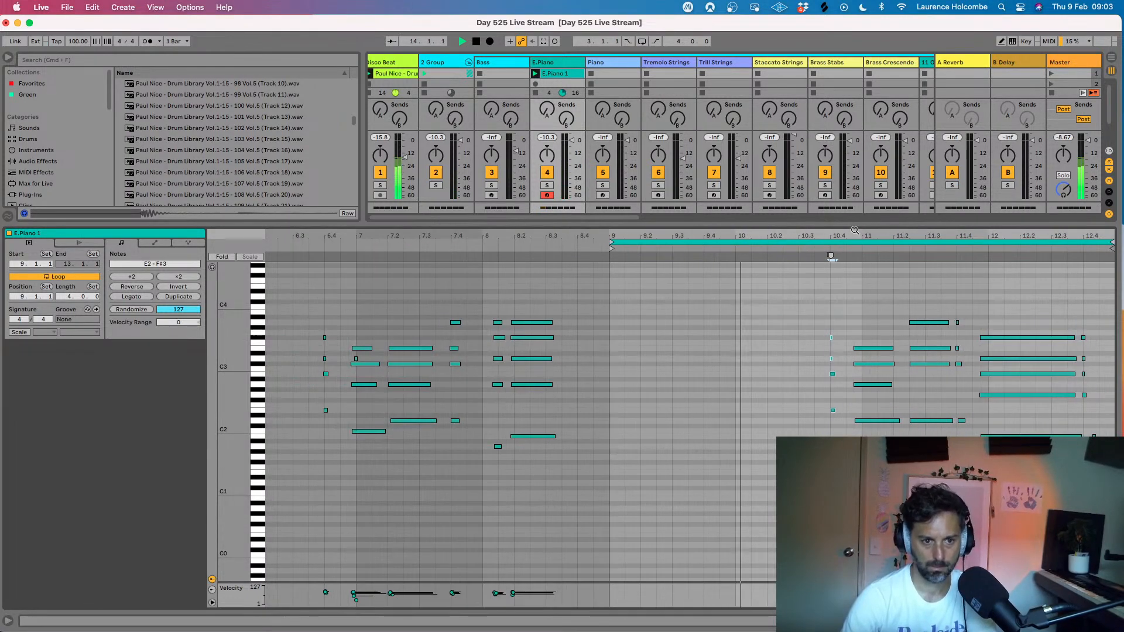
scroll(883, 257, down, 3)
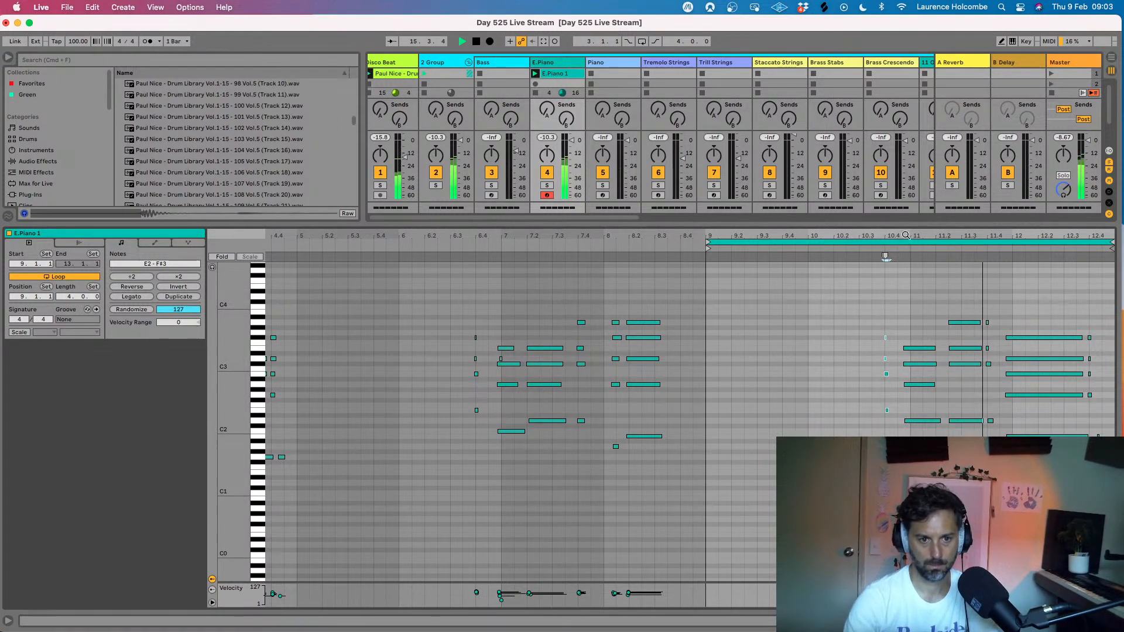
drag(907, 231, 906, 233)
drag(897, 326, 883, 425)
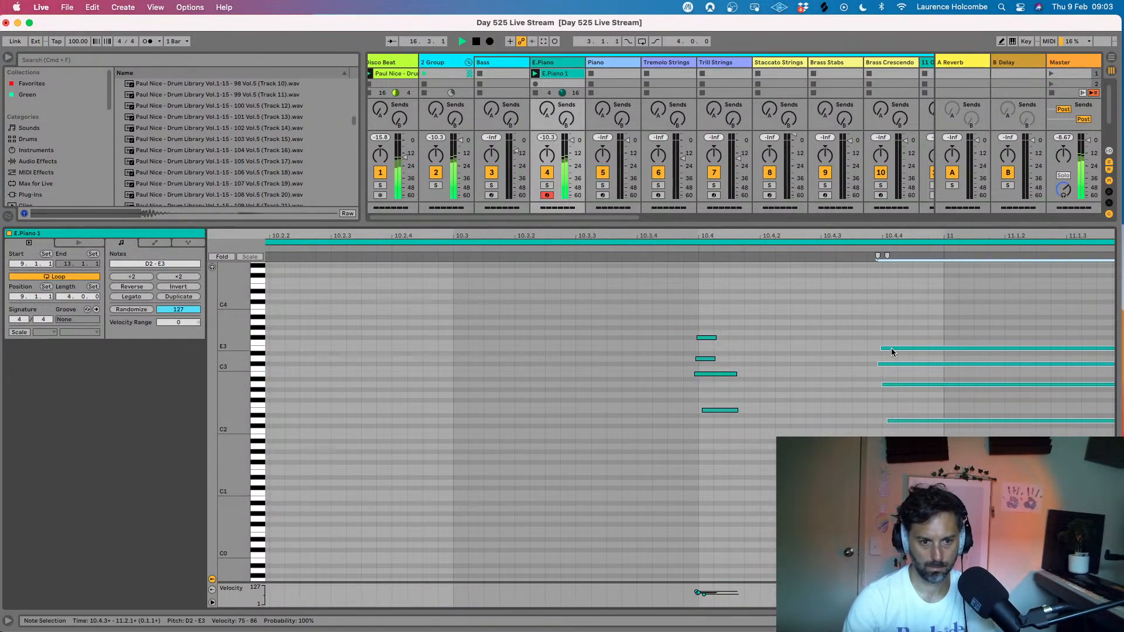
drag(892, 352, 891, 358)
- Nudge the short chord near beat 11.4 and the long chord near 11.4.4 slightly later toward the grid
drag(909, 232, 834, 203)
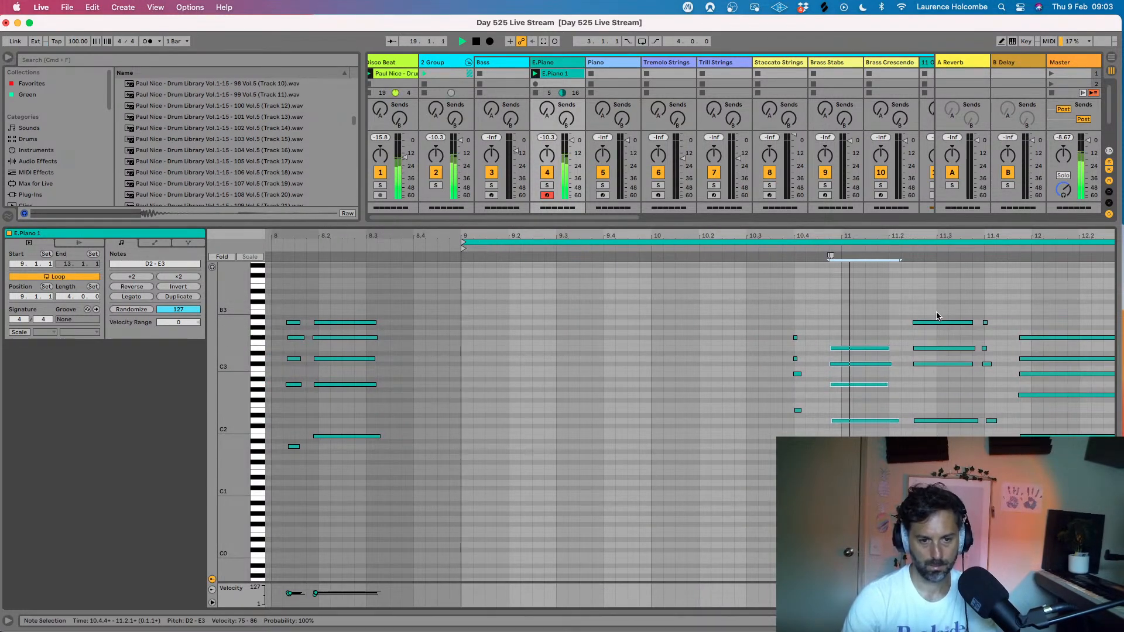
scroll(988, 301, right, 1)
drag(990, 235, 990, 268)
drag(950, 305, 1010, 436)
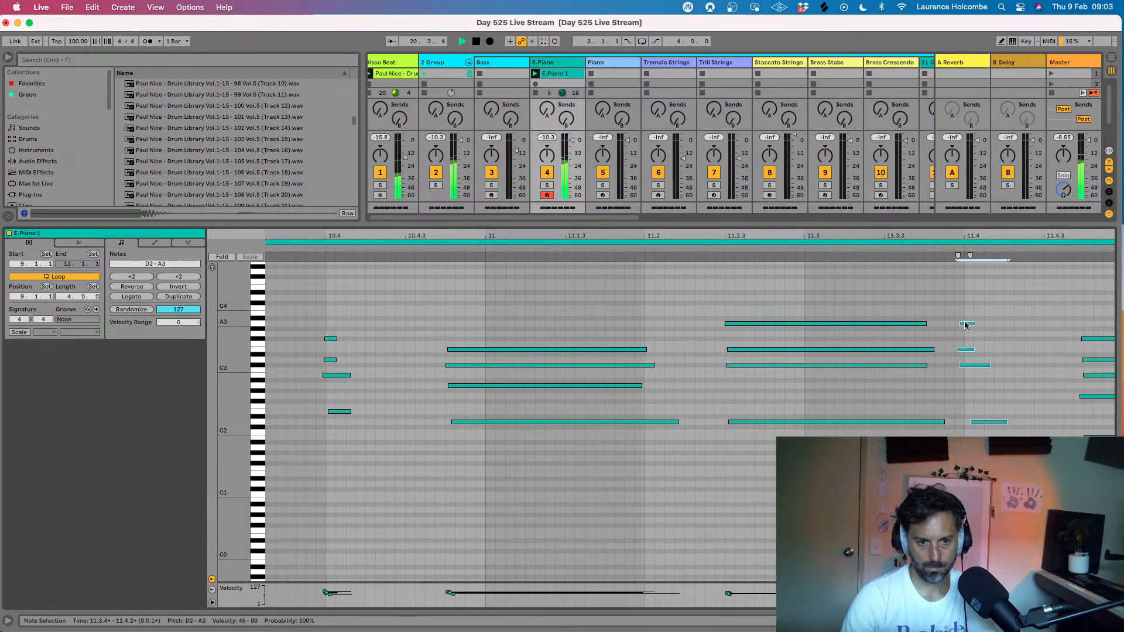
drag(967, 324, 960, 447)
scroll(985, 325, right, 5)
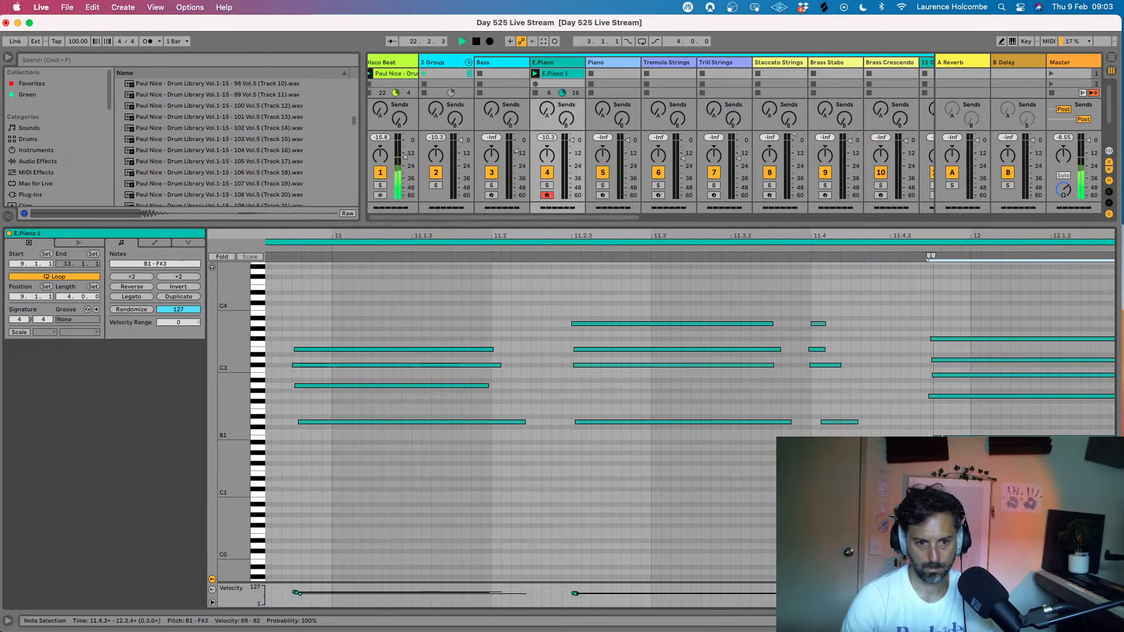
- Nudge the short closing chord slightly later toward beat 12.4 and restart playback to hear the loop
drag(929, 235, 1090, 230)
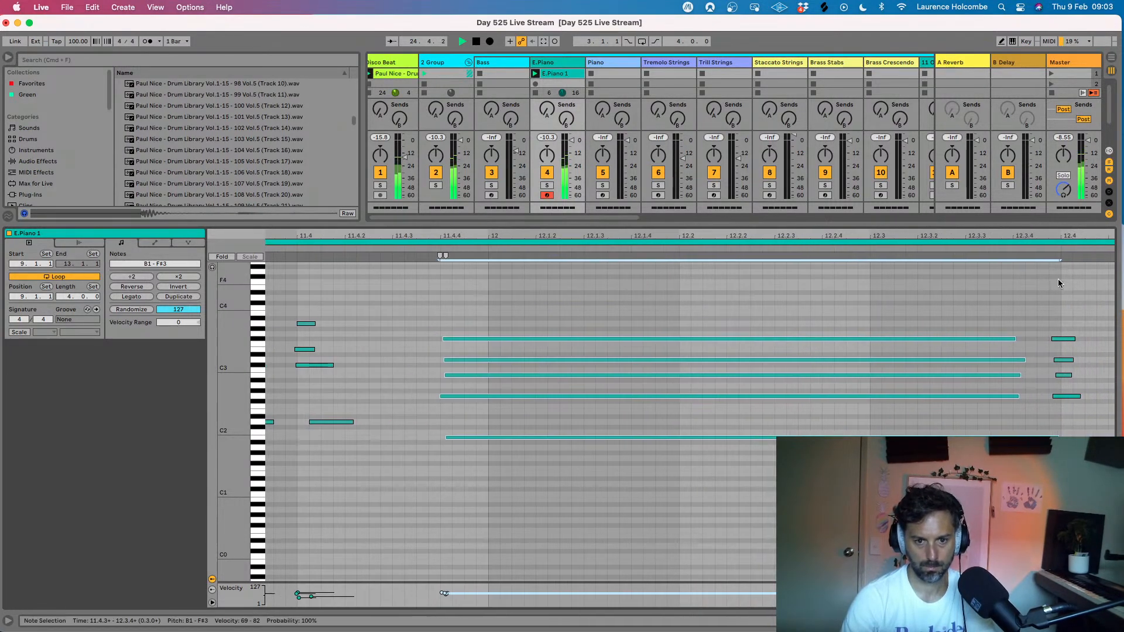
drag(924, 318, 1000, 447)
drag(932, 340, 940, 349)
key(space)
drag(985, 239, 985, 210)
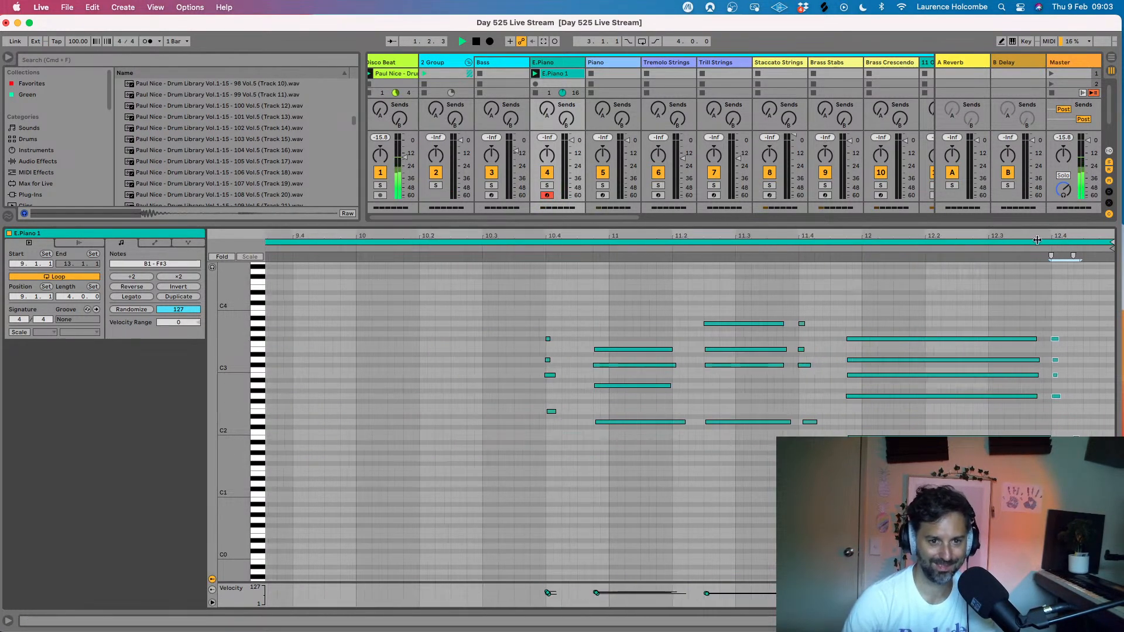
drag(872, 236, 873, 210)
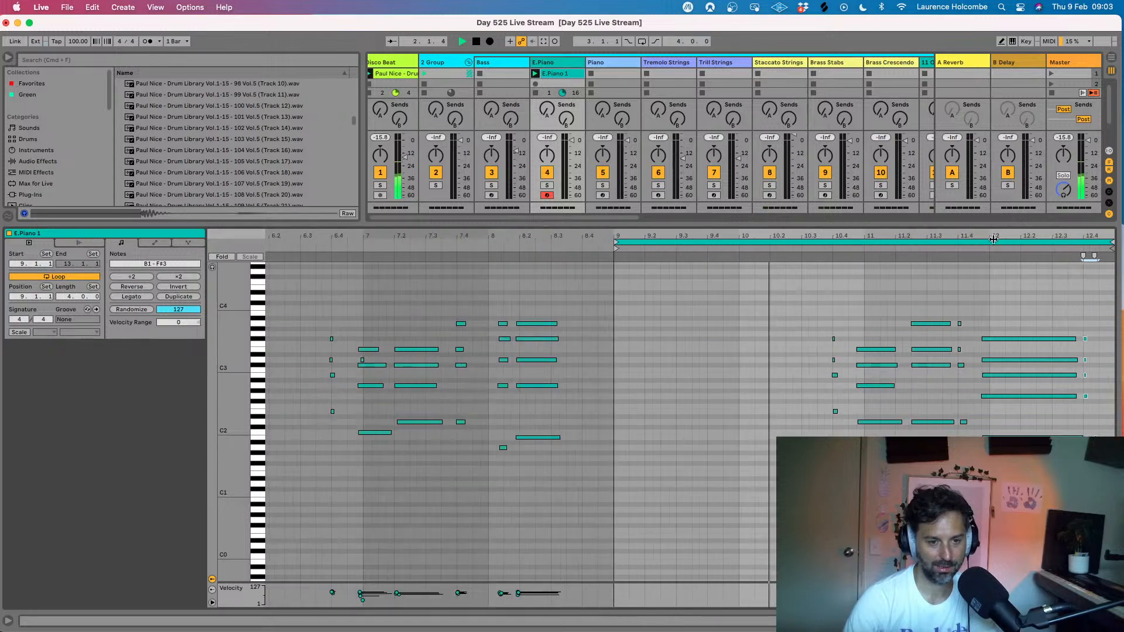
key(super+Tab)
click(523, 316)
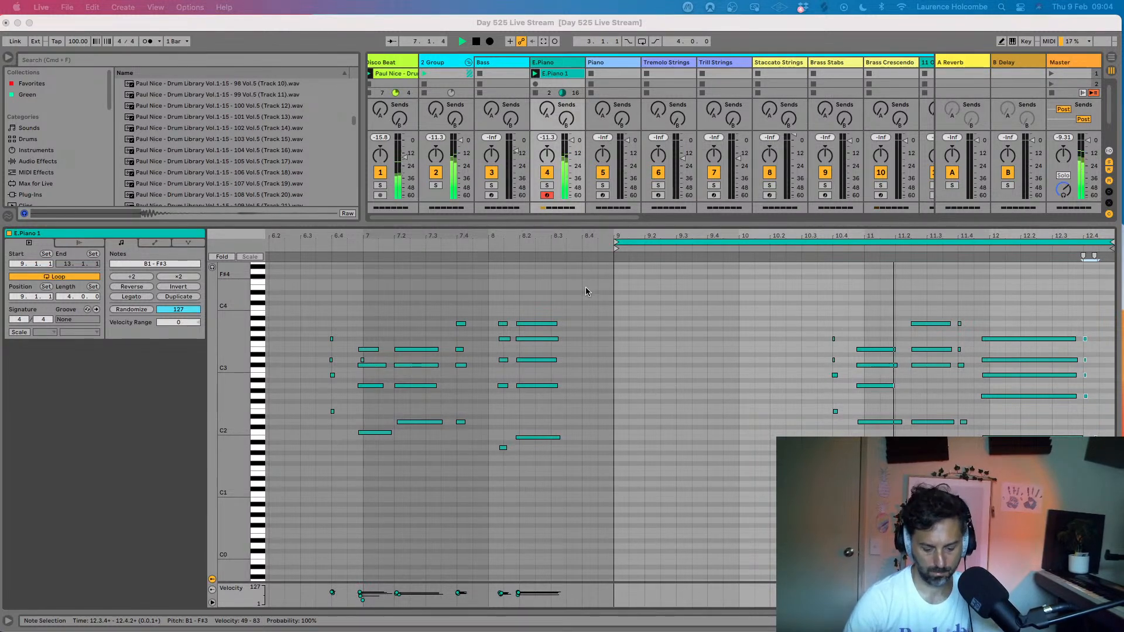
click(296, 24)
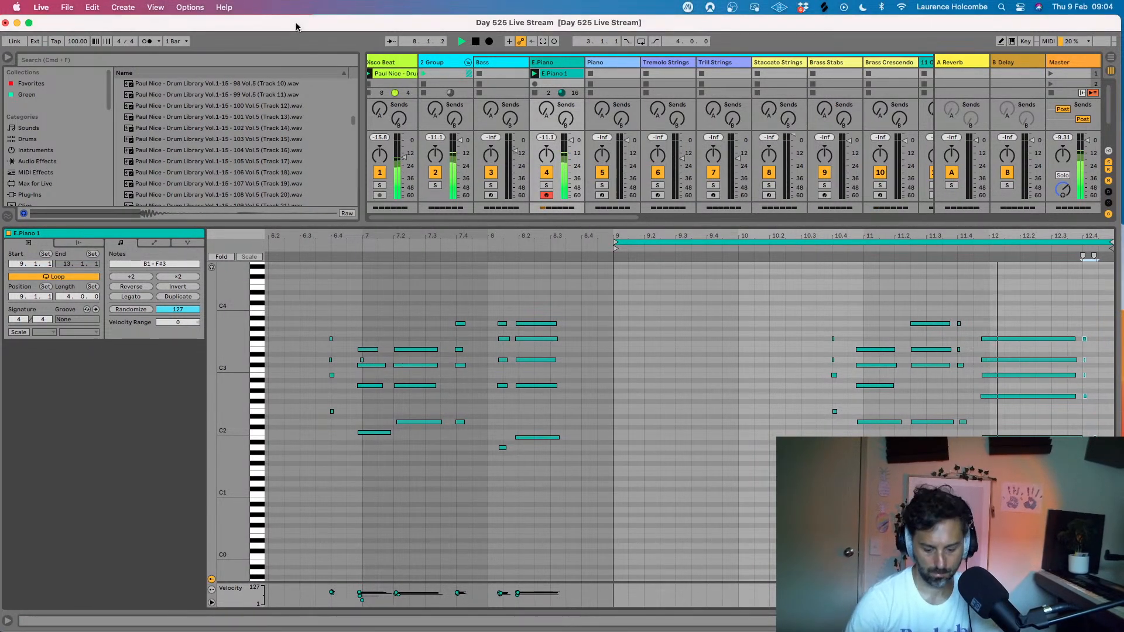
- Stop playback, arm the Bass track for recording and show its devices in place of the piano clip's notes
key(alt+super+l)
key(space)
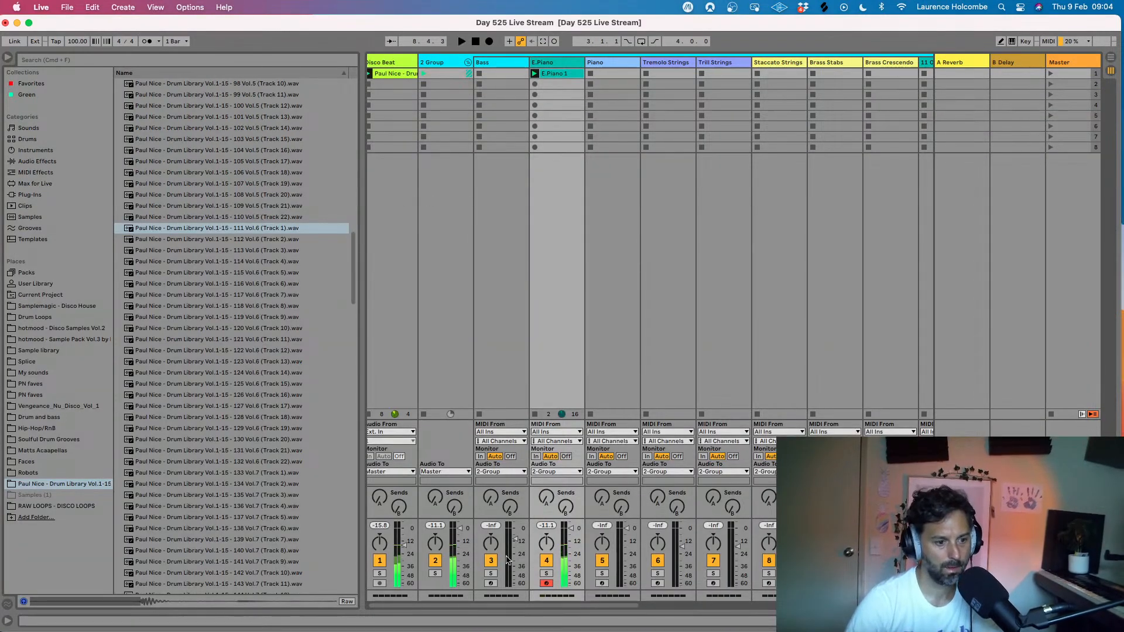
click(480, 328)
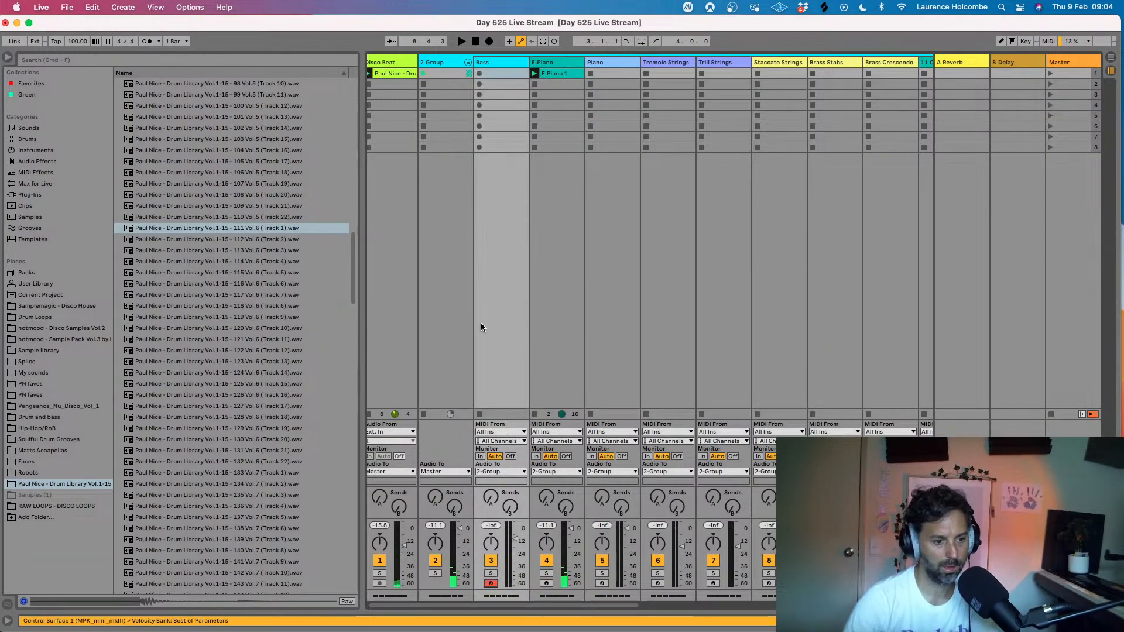
double_click(489, 61)
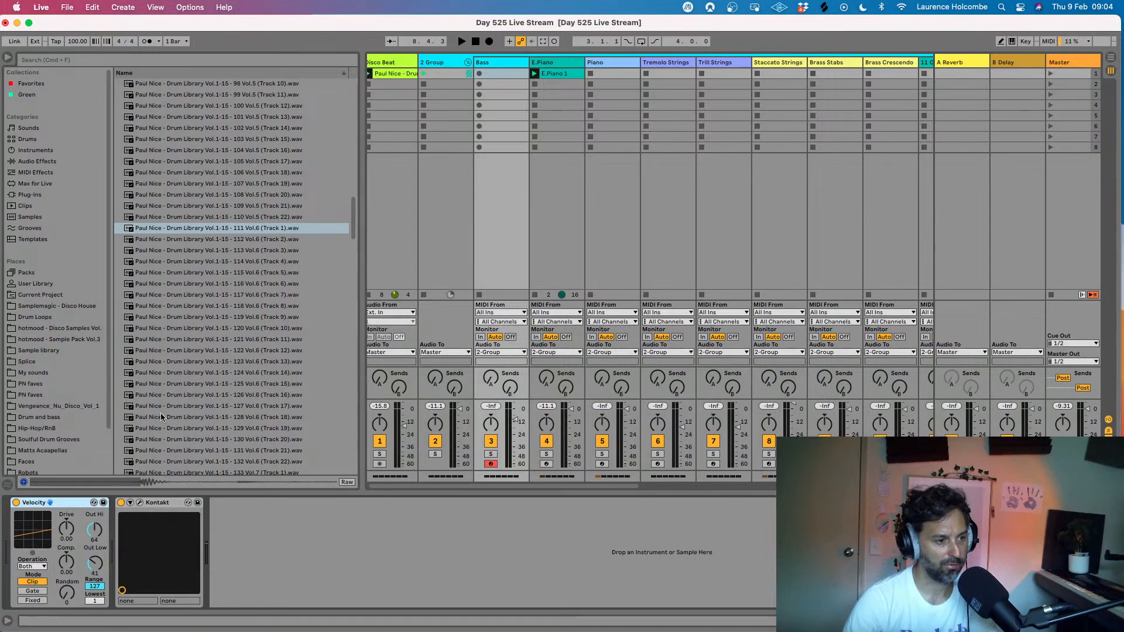
- Open the Bass track's Kontakt instrument and look through its library list for another bass sound
click(140, 503)
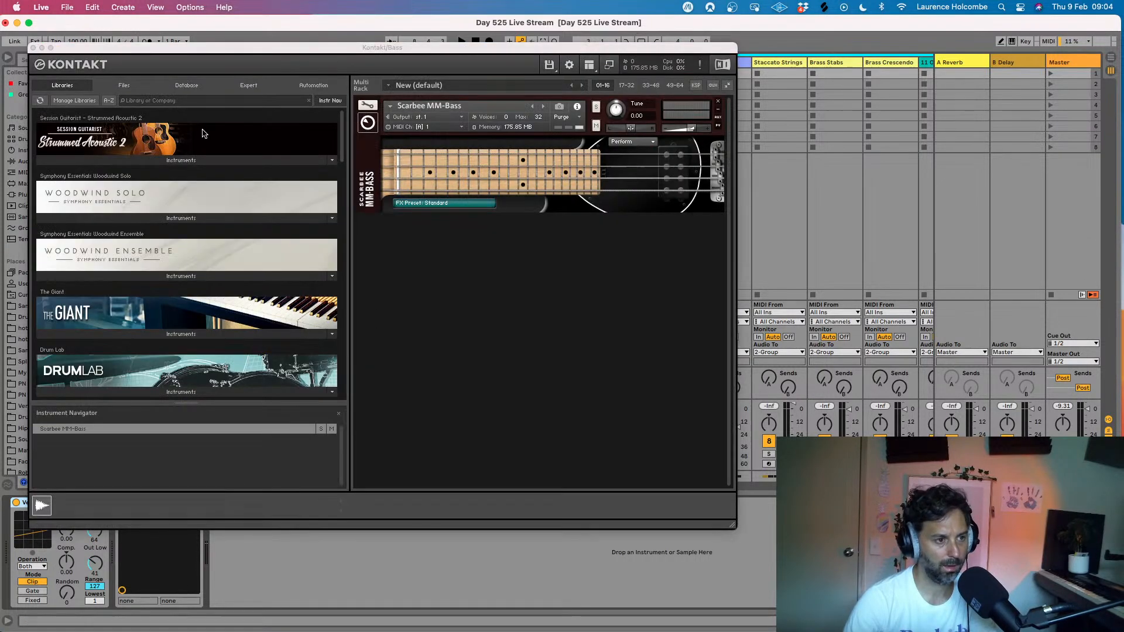
click(33, 48)
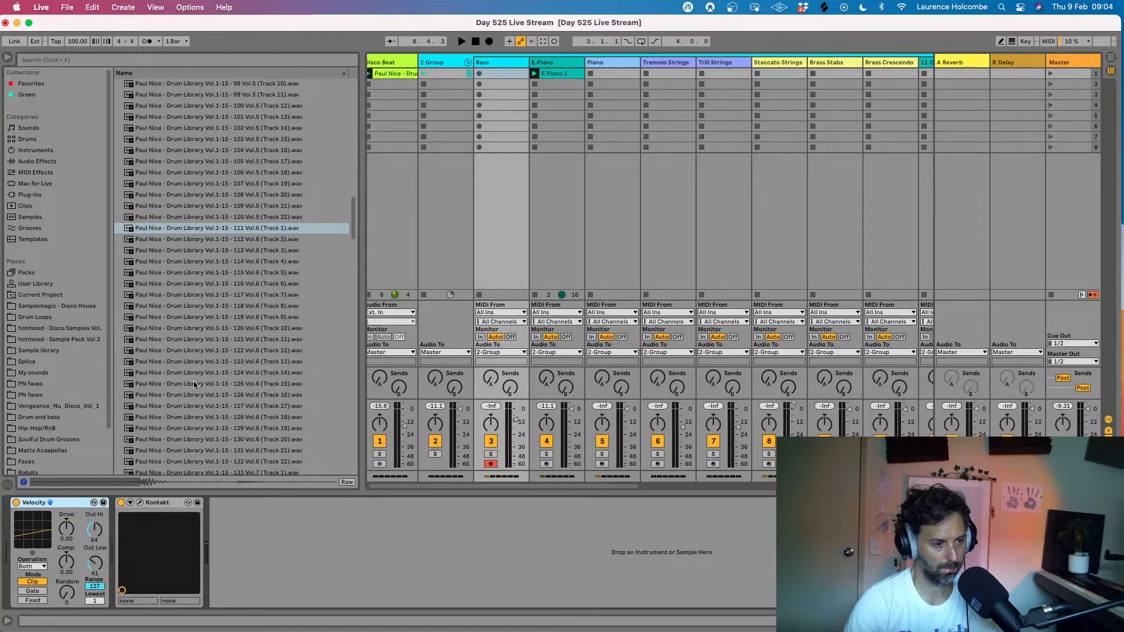
click(140, 503)
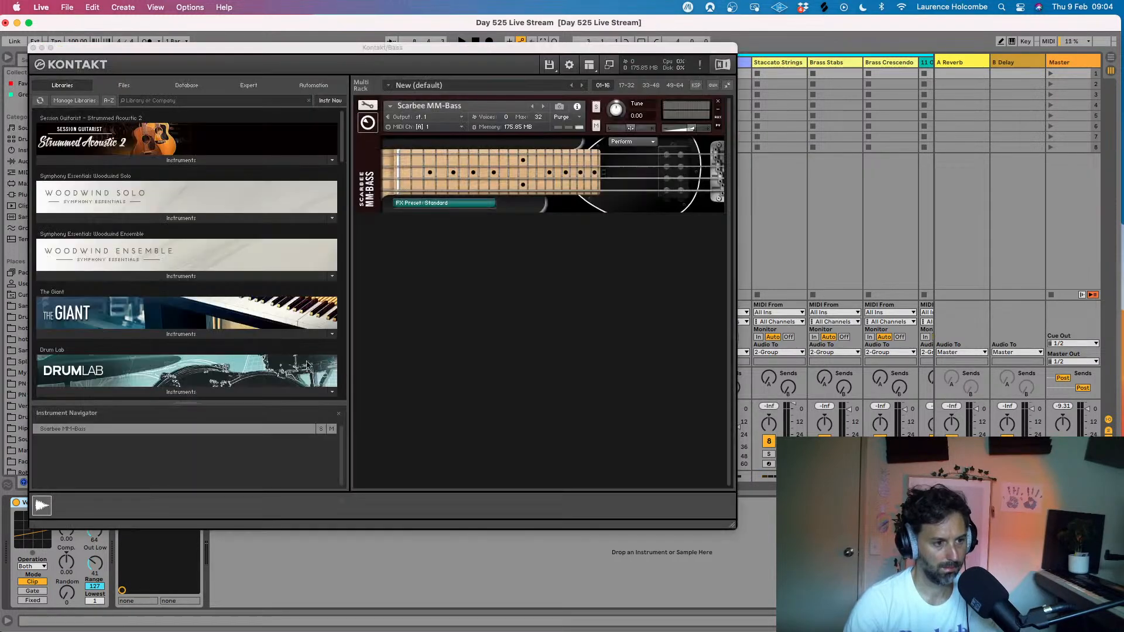
scroll(234, 289, down, 15)
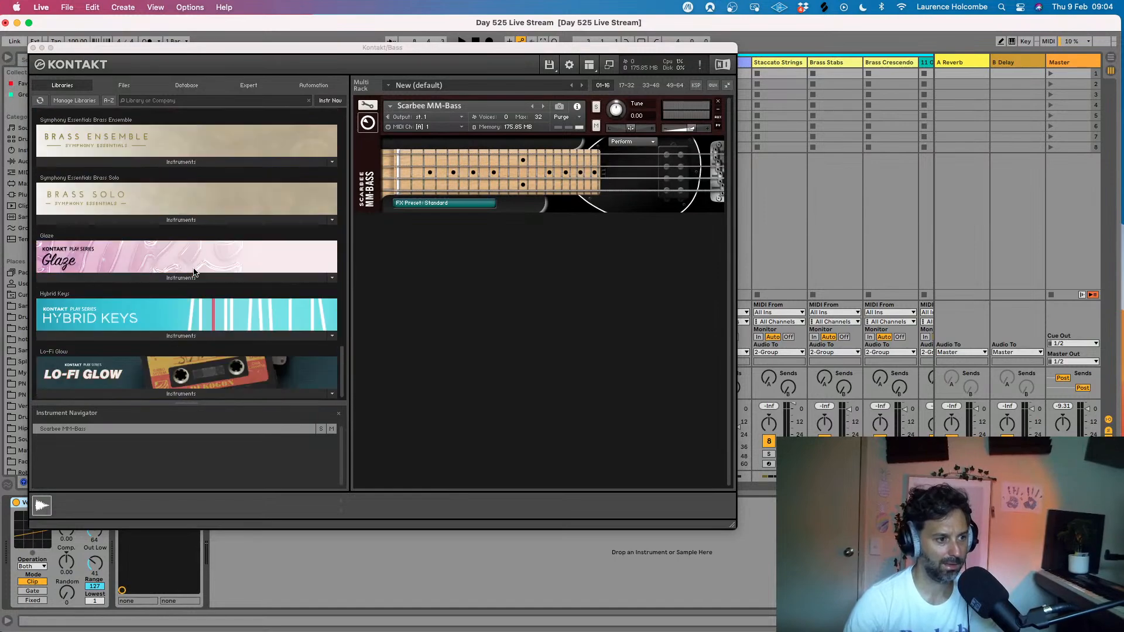
scroll(194, 273, up, 6)
scroll(193, 272, down, 6)
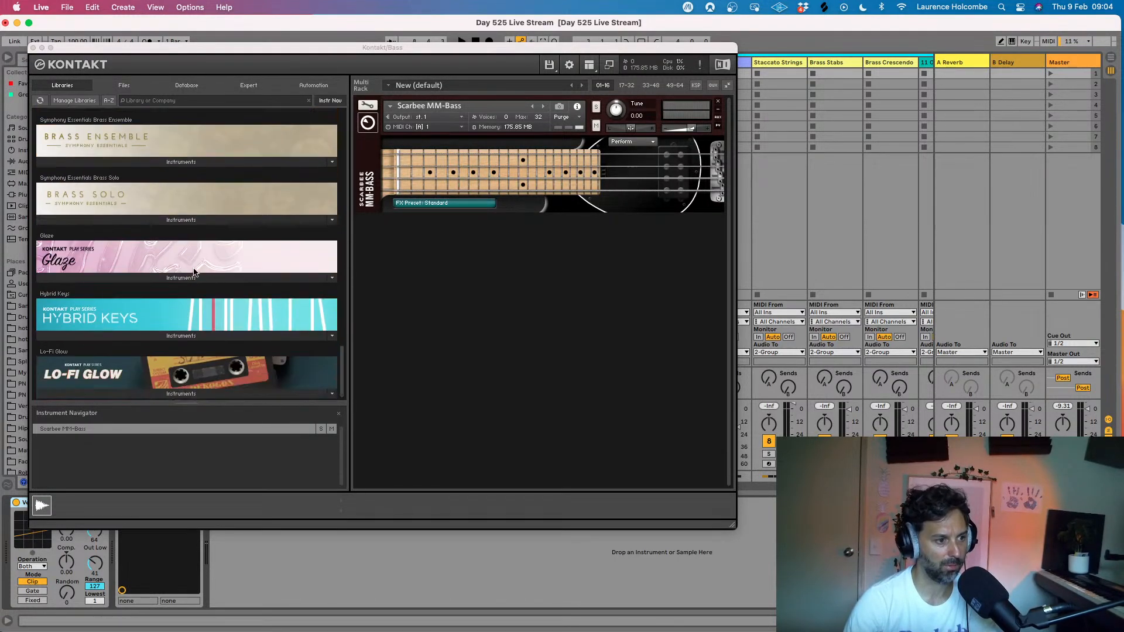
scroll(194, 272, up, 15)
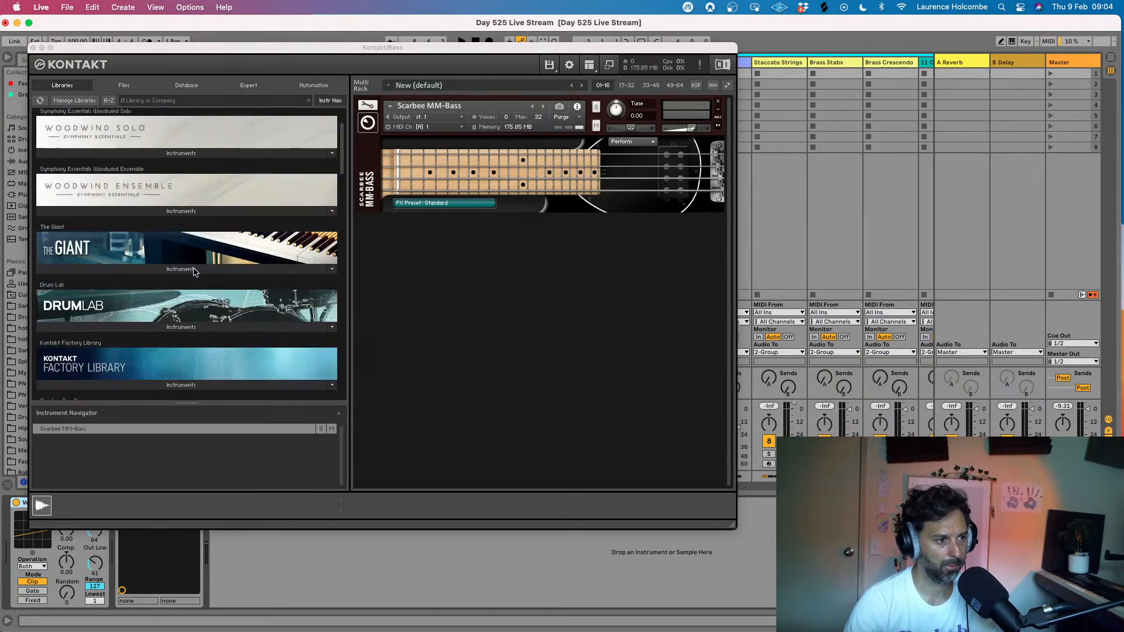
scroll(194, 272, down, 8)
- Look through the String Melody II, Mini and Memory folders of the Retro Machines Mk2 library for a bass sound
click(182, 236)
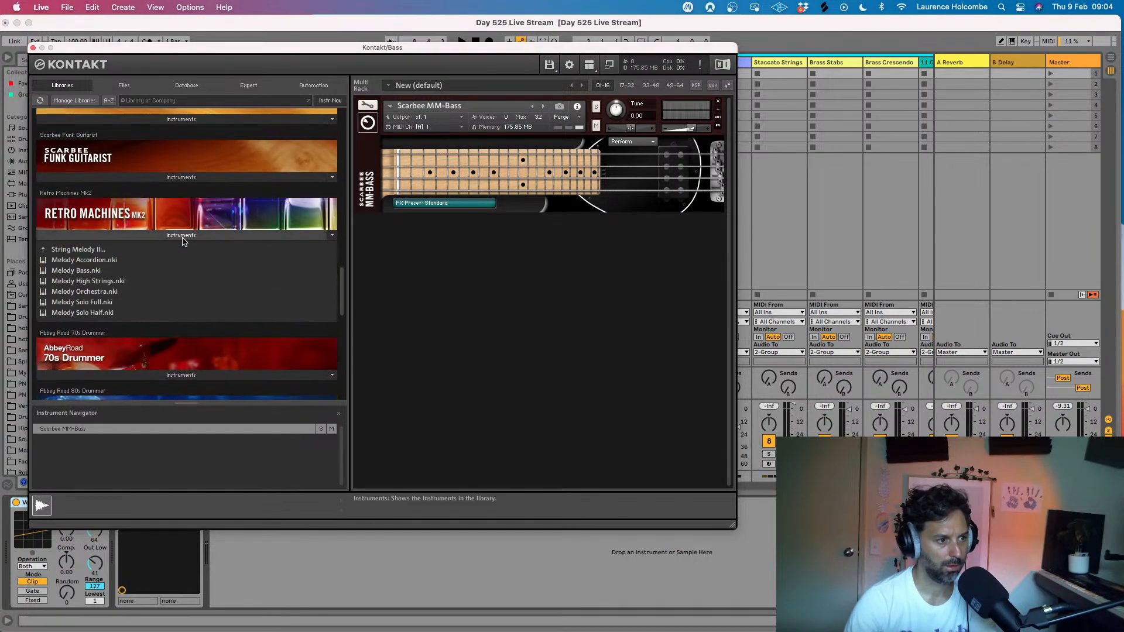
click(41, 250)
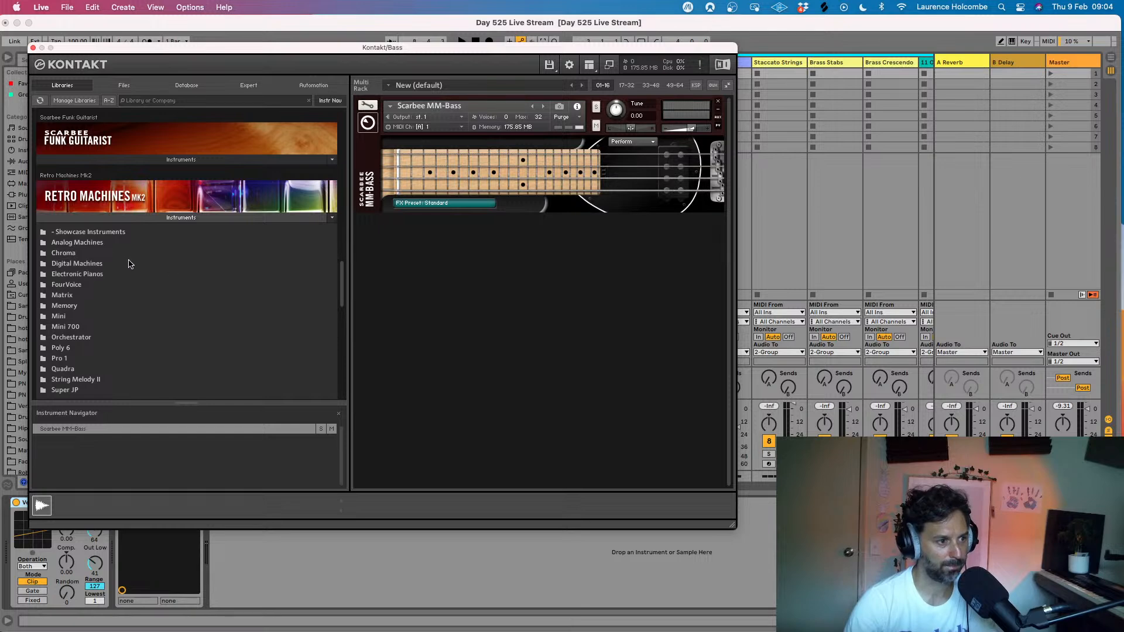
click(57, 316)
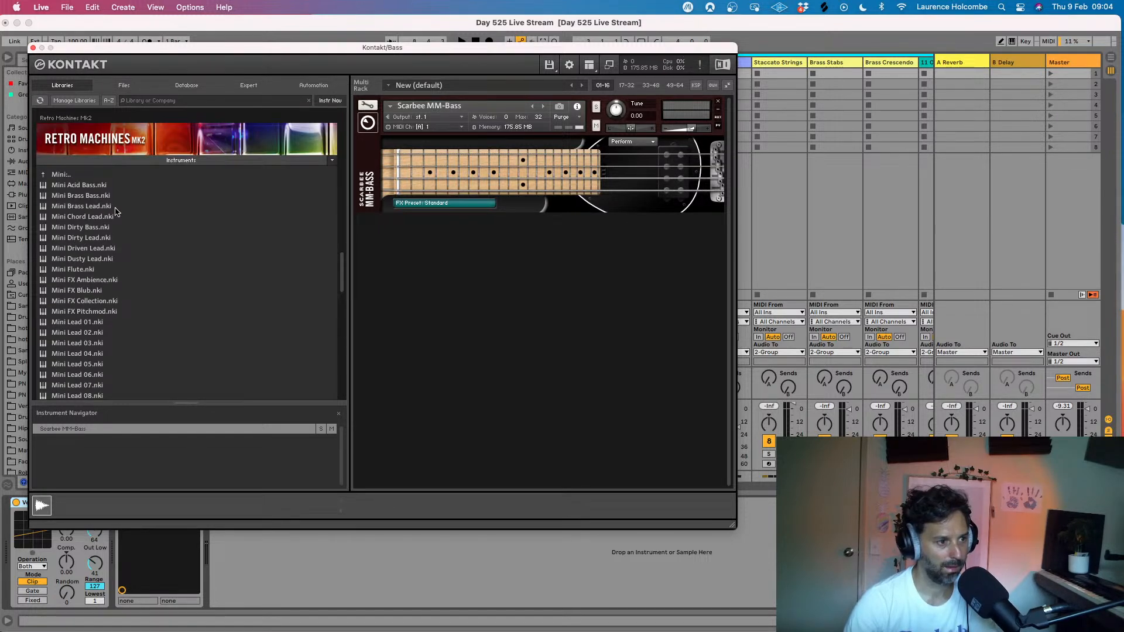
click(42, 175)
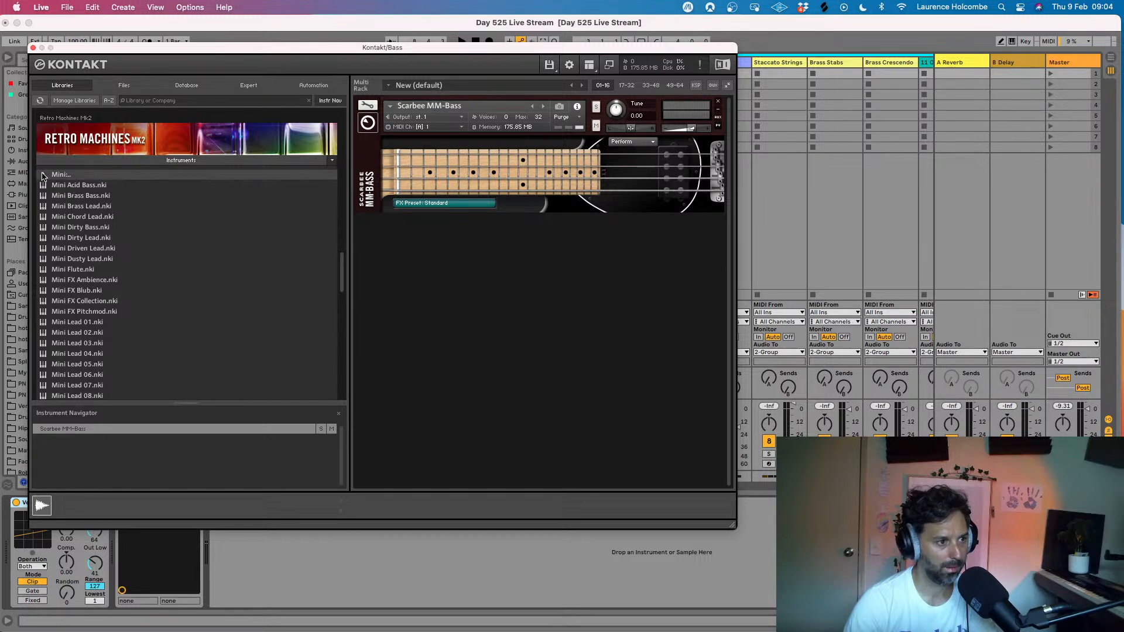
click(63, 249)
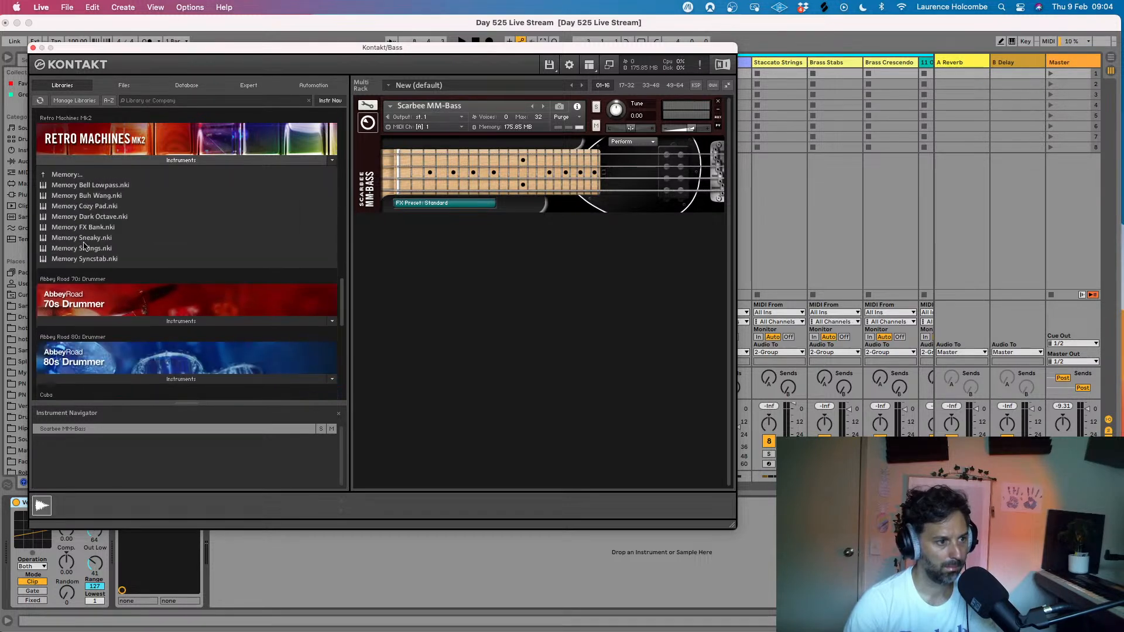
click(43, 175)
- Load 700 Square Bass from the Mini 700 folder of Retro Machines Mk2 alongside the Scarbee MM-Bass
scroll(67, 246, down, 2)
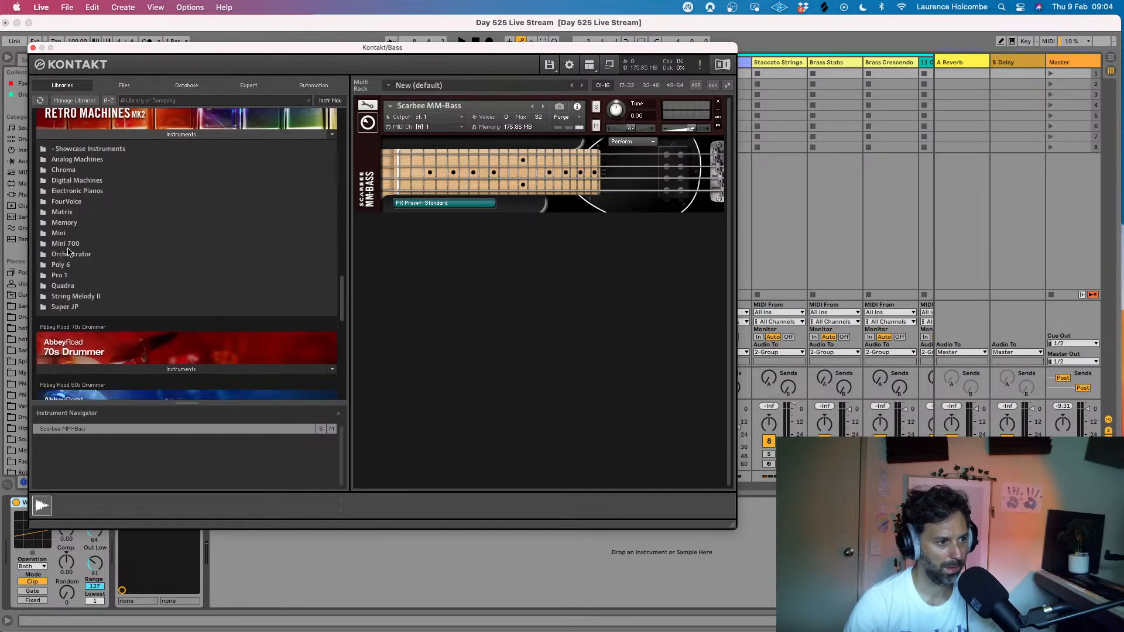
click(66, 244)
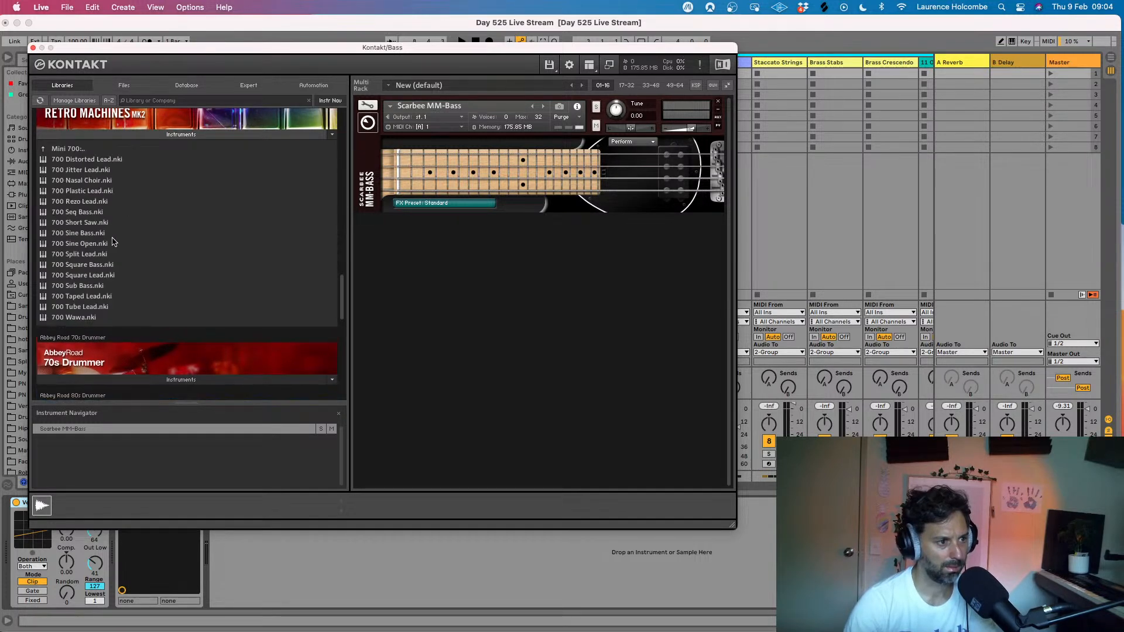
scroll(113, 242, down, 1)
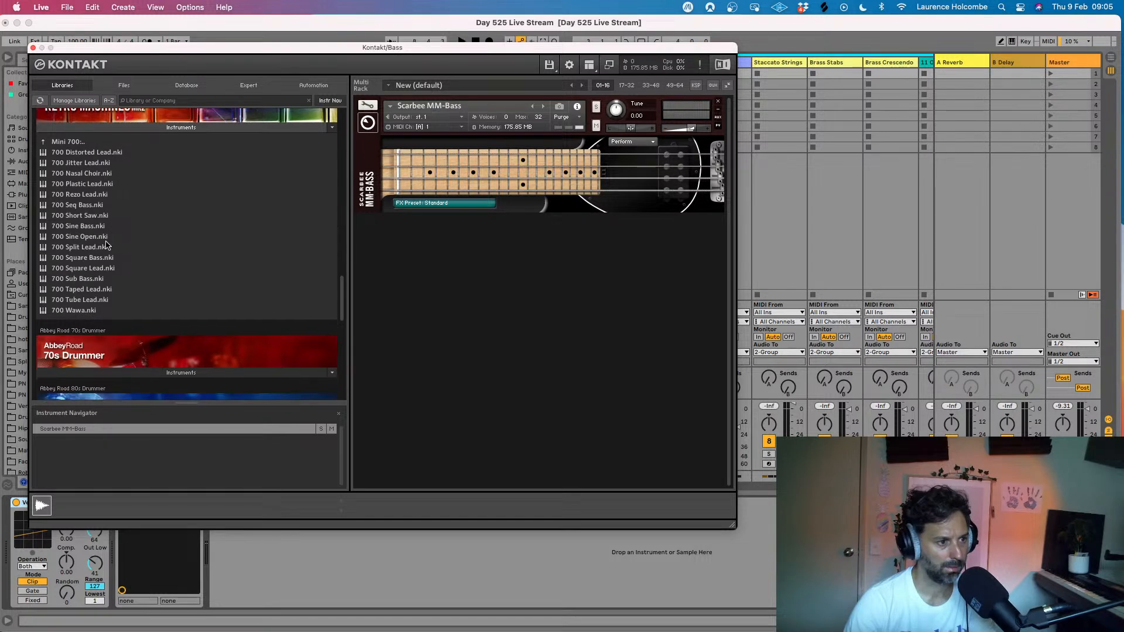
click(70, 258)
drag(465, 268, 469, 267)
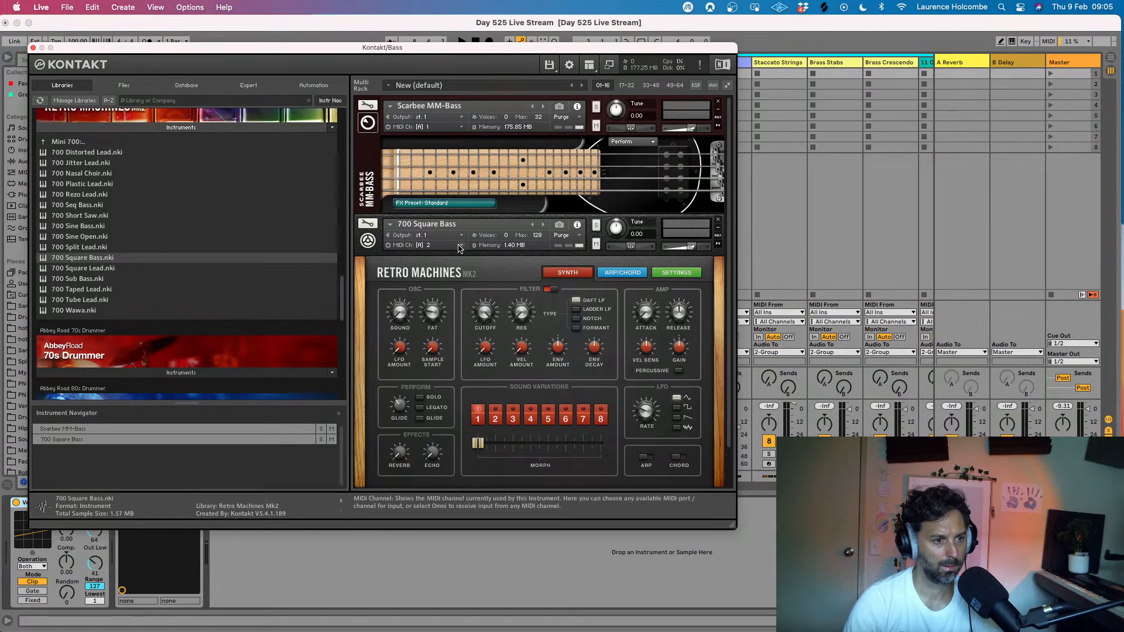
- Set the 700 Square Bass to MIDI channel 1 on Port A and turn the Scarbee MM-Bass volume fully down
click(460, 250)
mouse_move(468, 264)
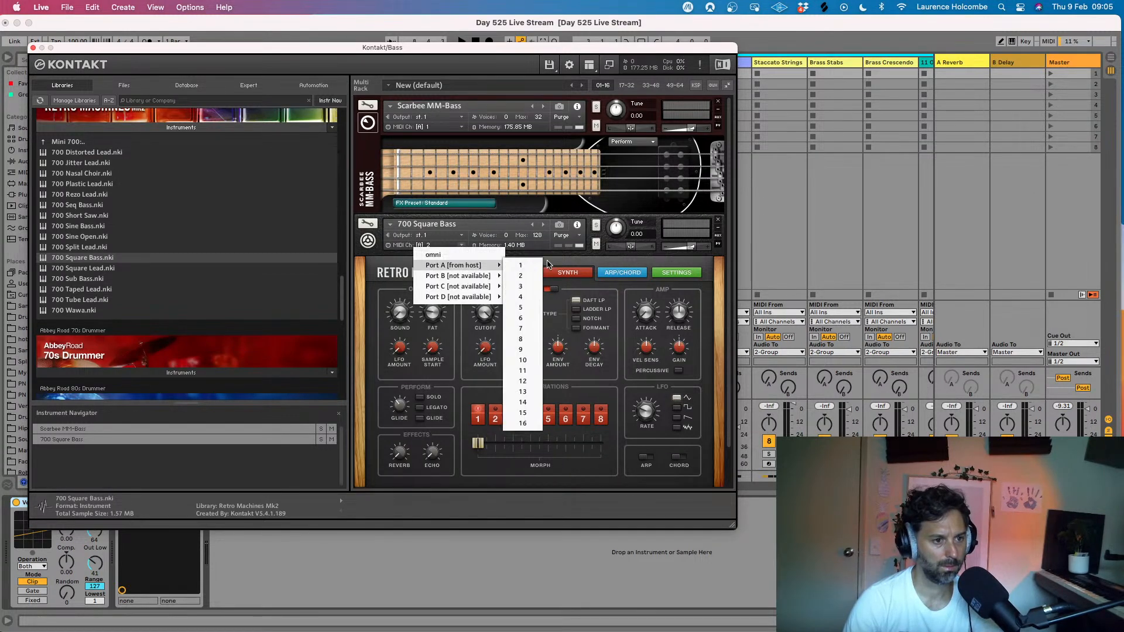
click(523, 265)
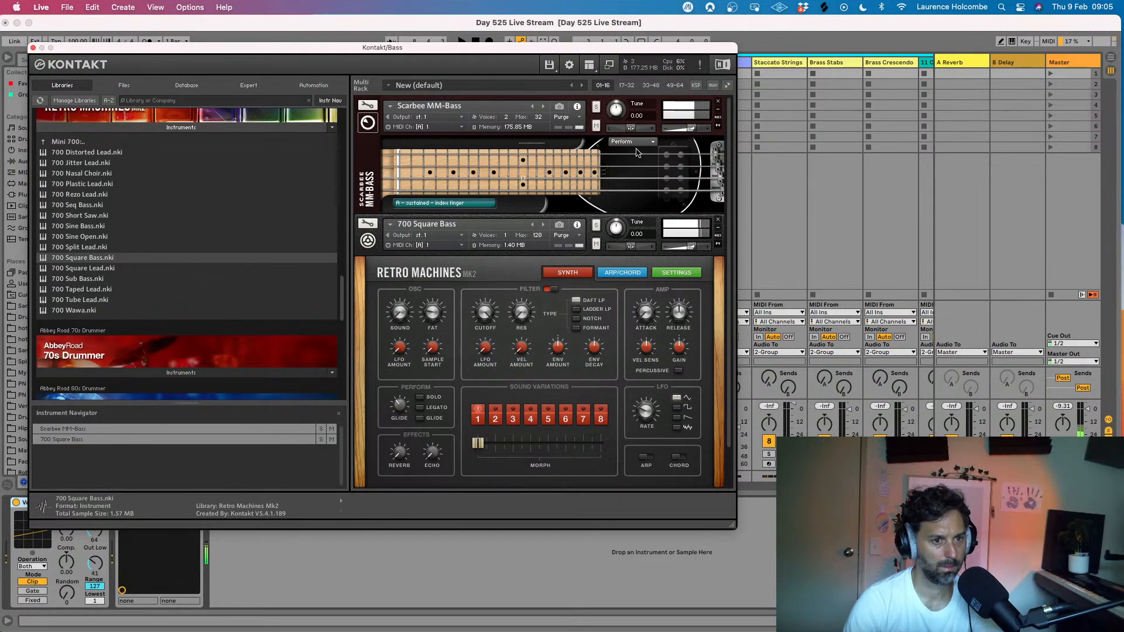
drag(692, 128, 629, 128)
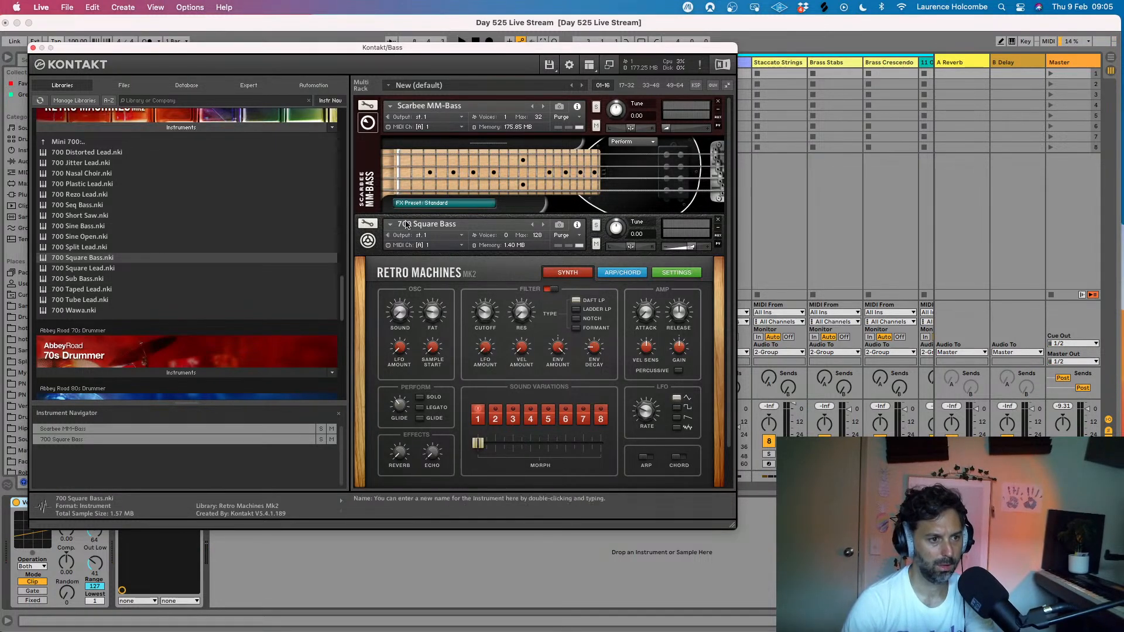
click(368, 224)
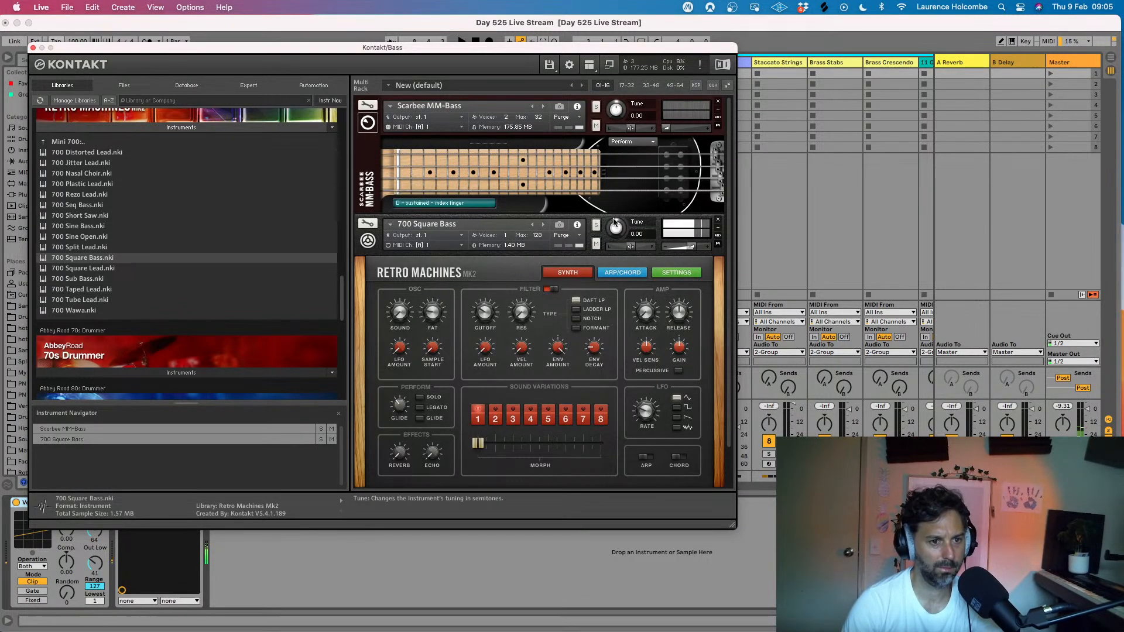
- Mute the 700 Square Bass and bring the Scarbee MM-Bass volume back up
click(596, 244)
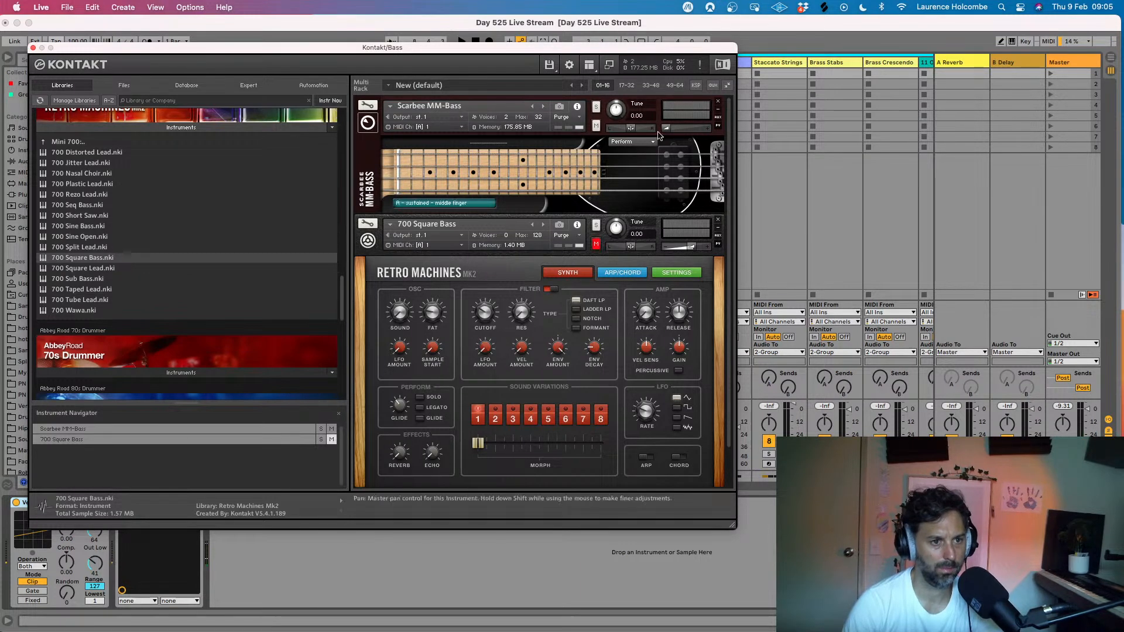
mouse_move(677, 125)
drag(677, 128, 698, 134)
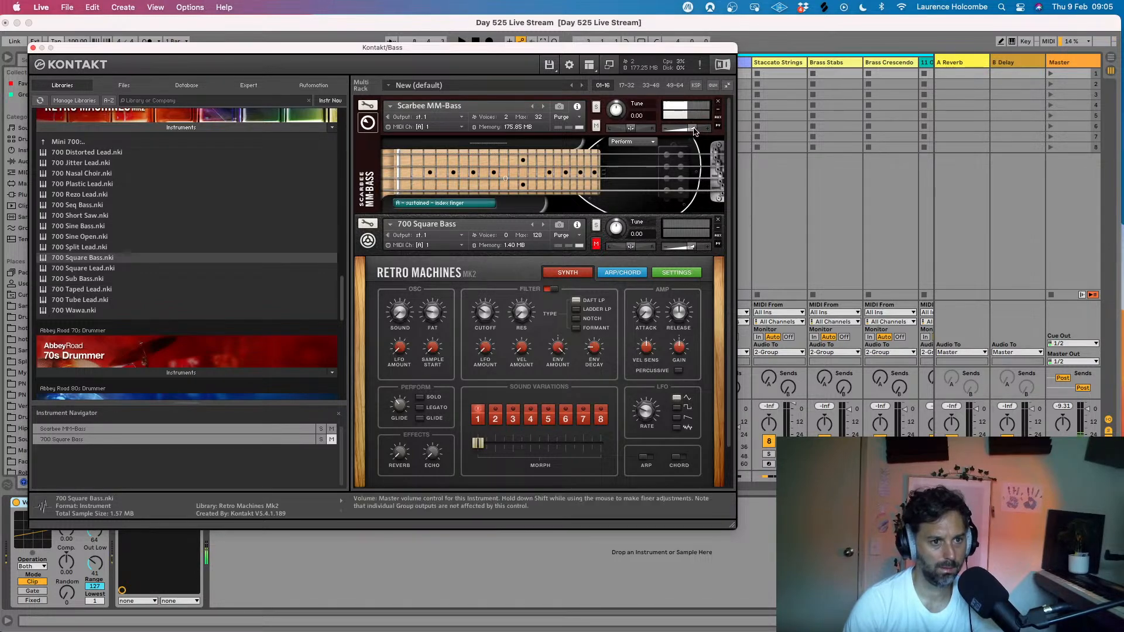
- Close the Bass track's Kontakt window and start playback of the loop
click(32, 48)
key(space)
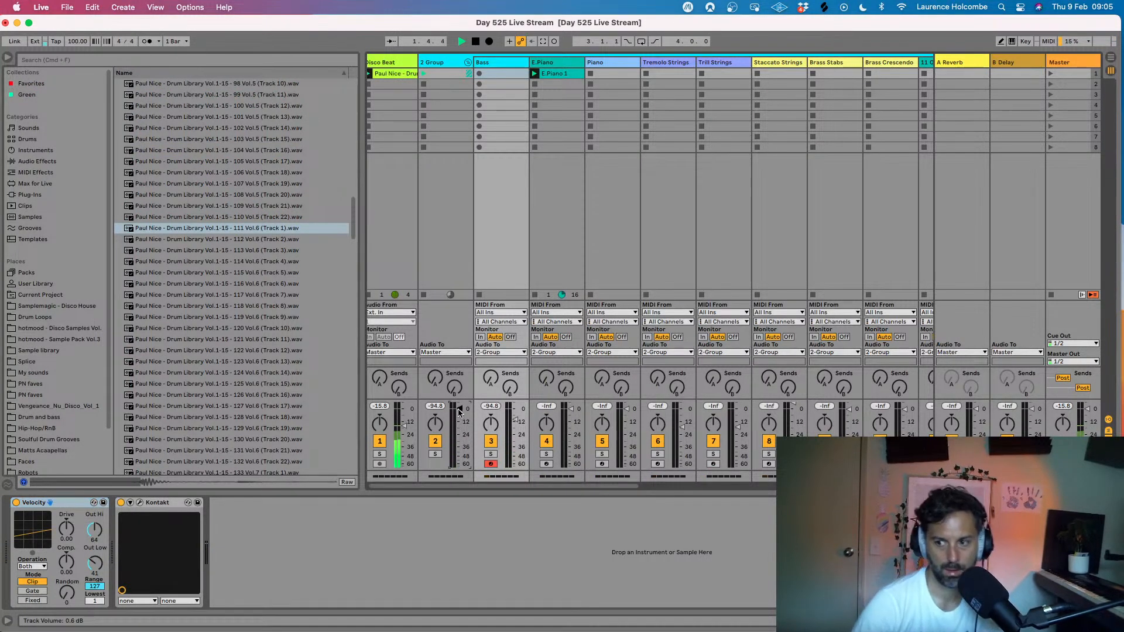
- Switch to OBS while the loop keeps playing
key(super+Tab)
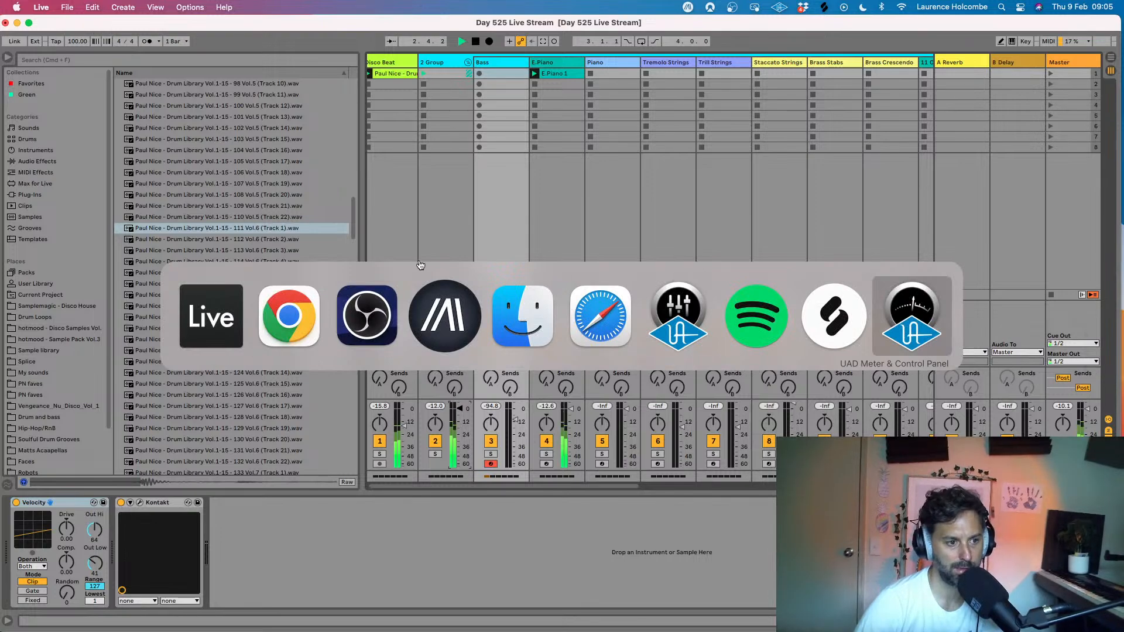
click(380, 312)
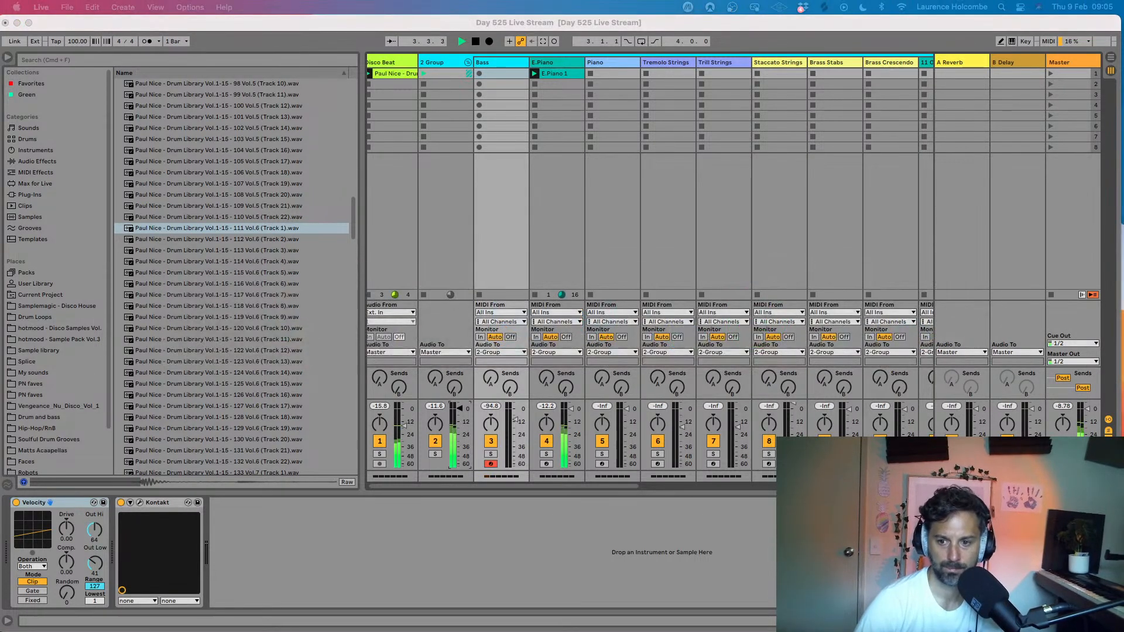
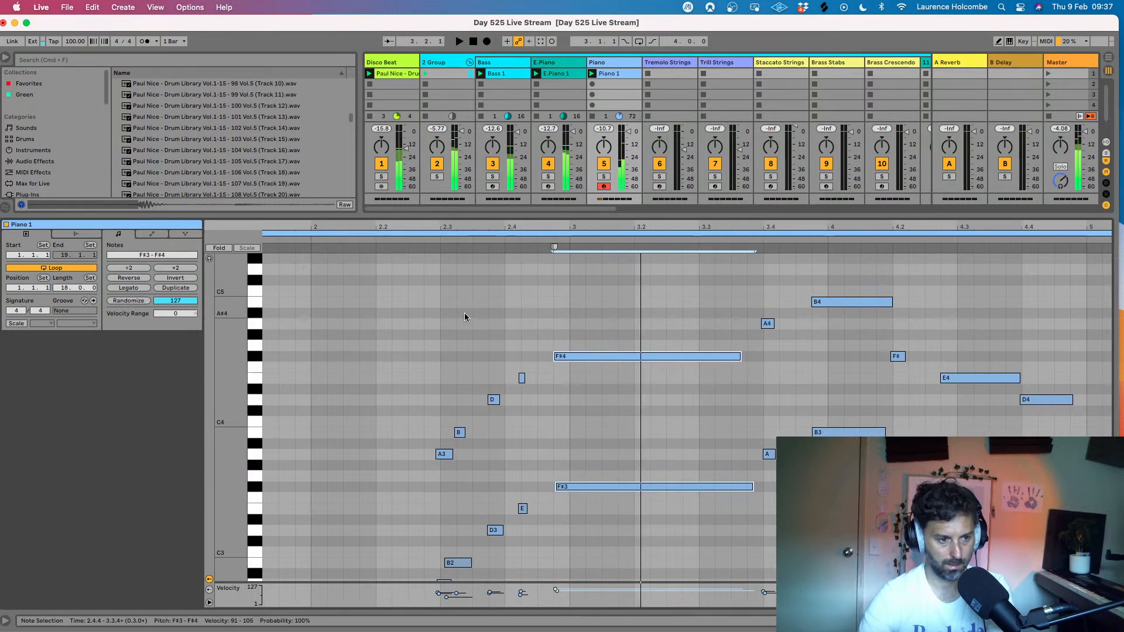
- Try quantizing all notes in the Piano 1 clip with playback running, and undo the quantization
click(483, 338)
key(super+a)
key(super+u)
key(space)
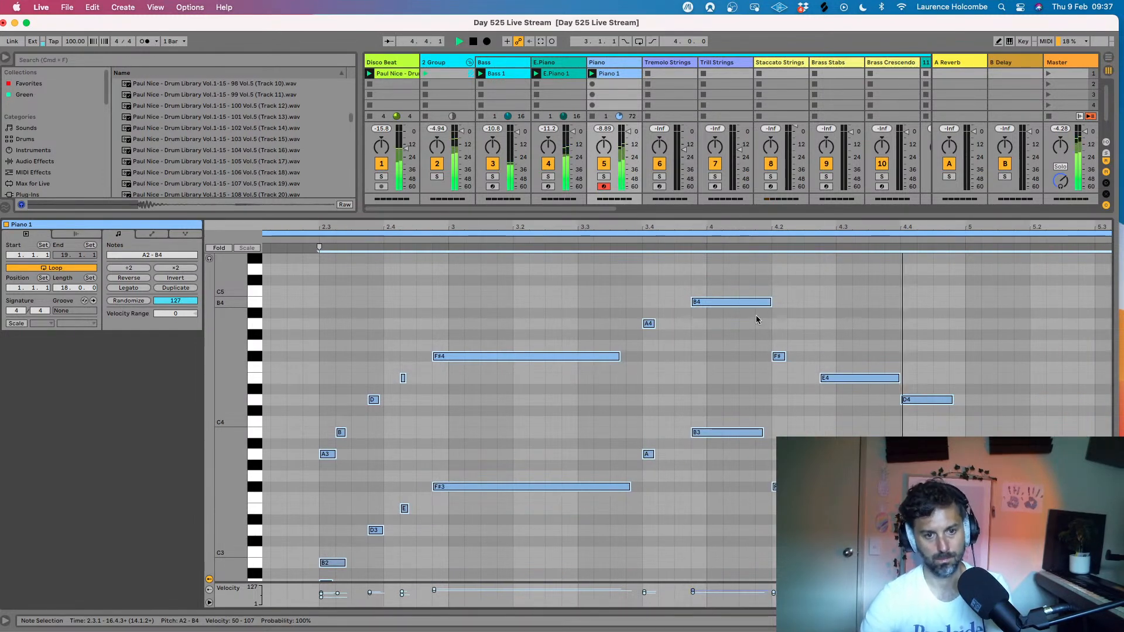
click(930, 347)
key(super+z)
key(super+z)
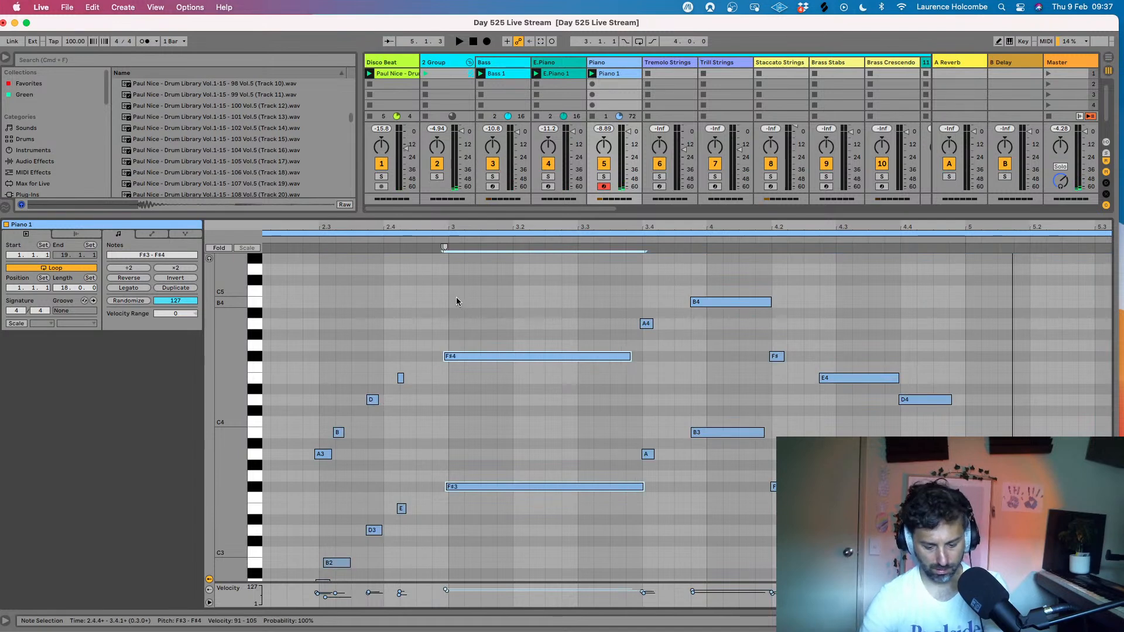
- Quantize the starts of the F#3 and F#4 notes at bar 3 to 1/16 with a 61% amount
key(super+shift+u)
drag(591, 337, 591, 359)
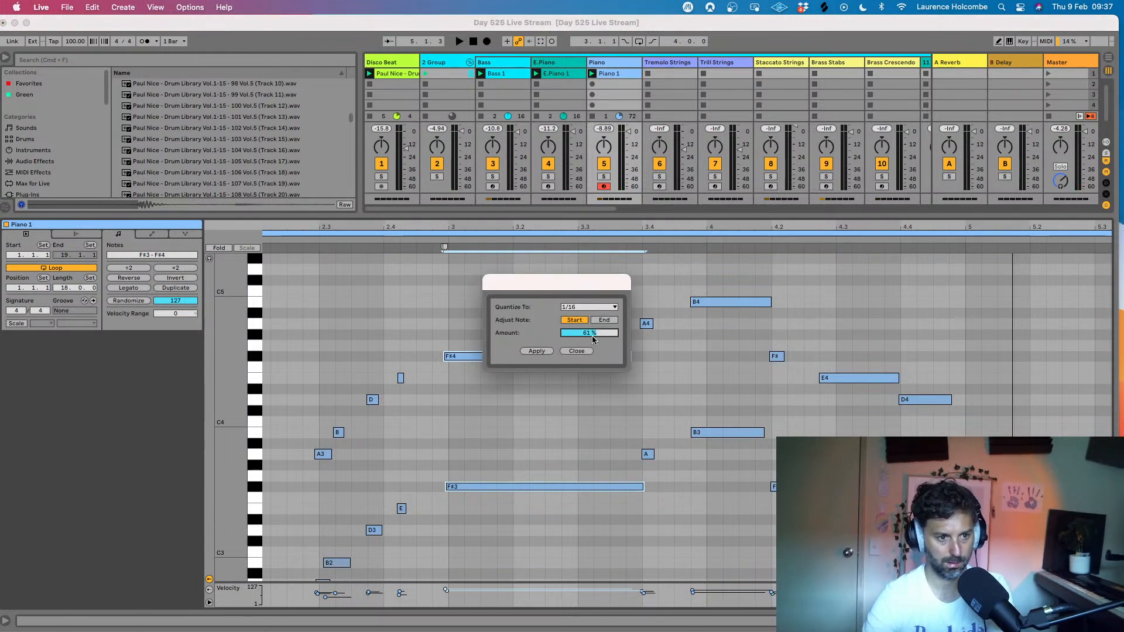
click(536, 351)
click(498, 336)
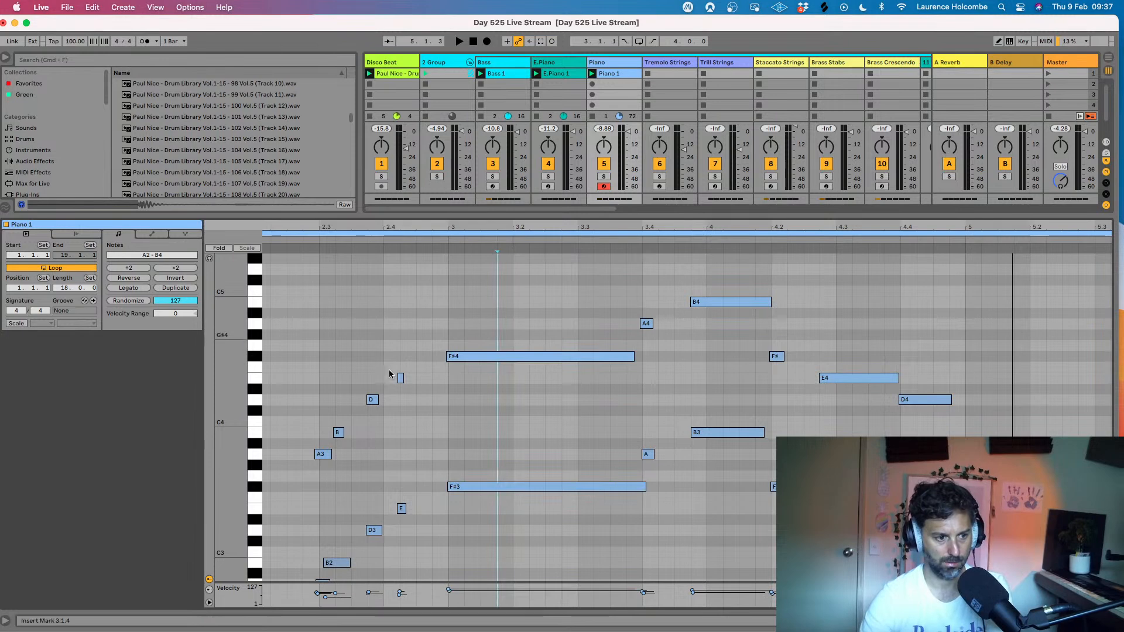
- Move the B2 note after beat 2.3 later to line up with B3, select the A2 and A3 notes, and start playback
scroll(351, 403, down, 1)
scroll(348, 416, down, 1)
drag(333, 507, 344, 507)
drag(322, 366, 329, 531)
key(space)
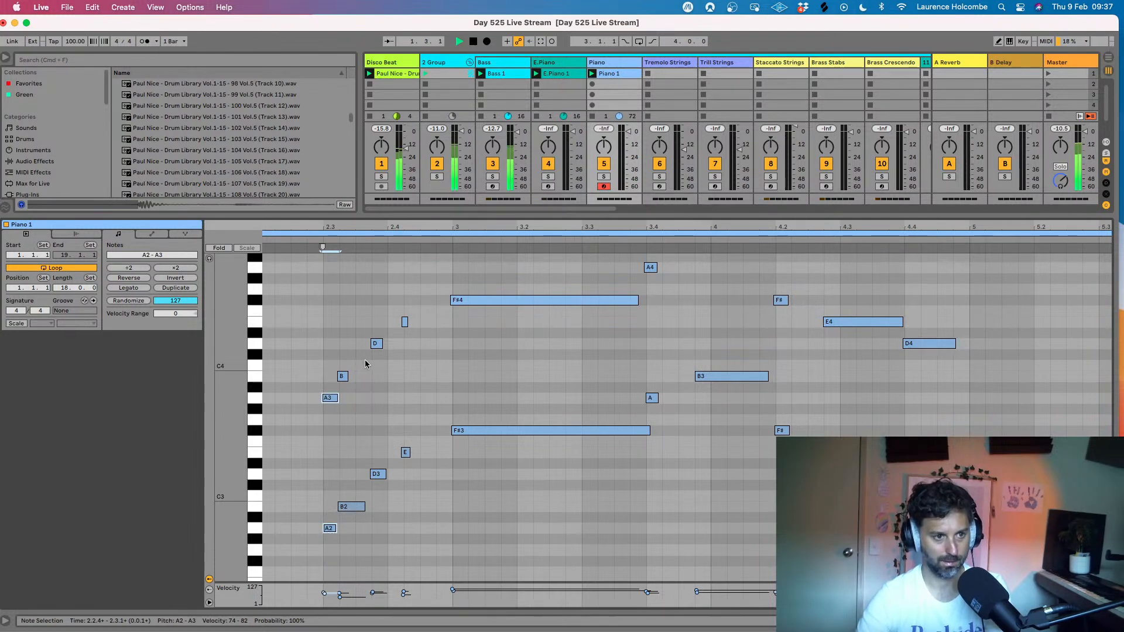
- Shift the long F#3 and F#4 notes at bar 3 slightly earlier
click(384, 295)
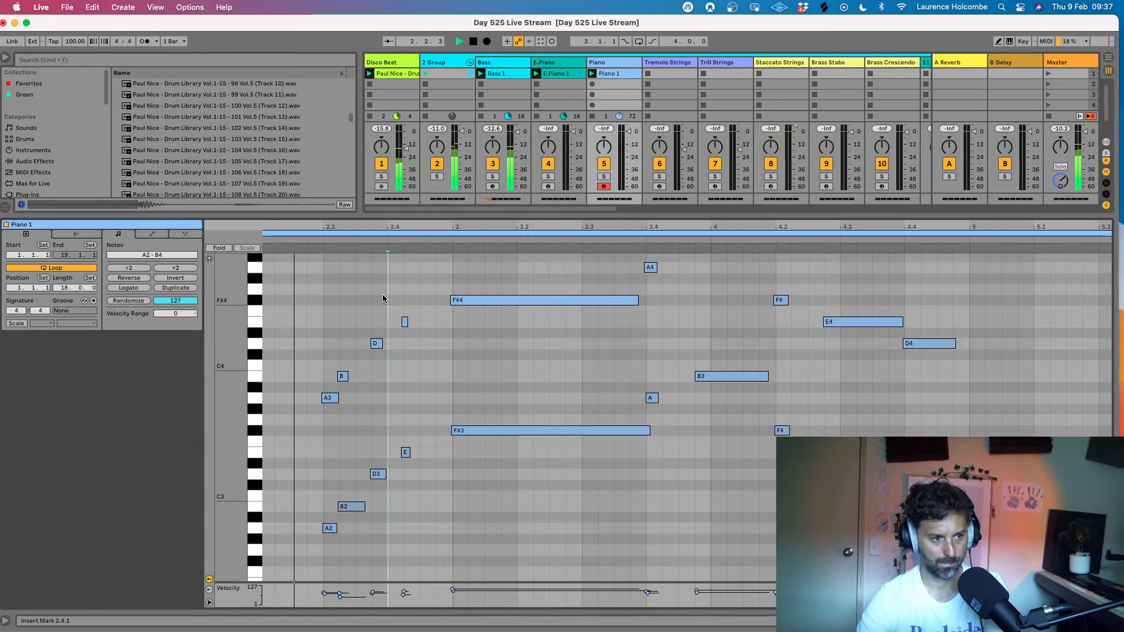
click(464, 300)
shift+click(475, 433)
drag(475, 434, 461, 432)
- Nudge the B2 and B3 notes just after beat 2.3 and the D3 and D4 notes at beat 4.4 slightly later
drag(349, 352, 358, 530)
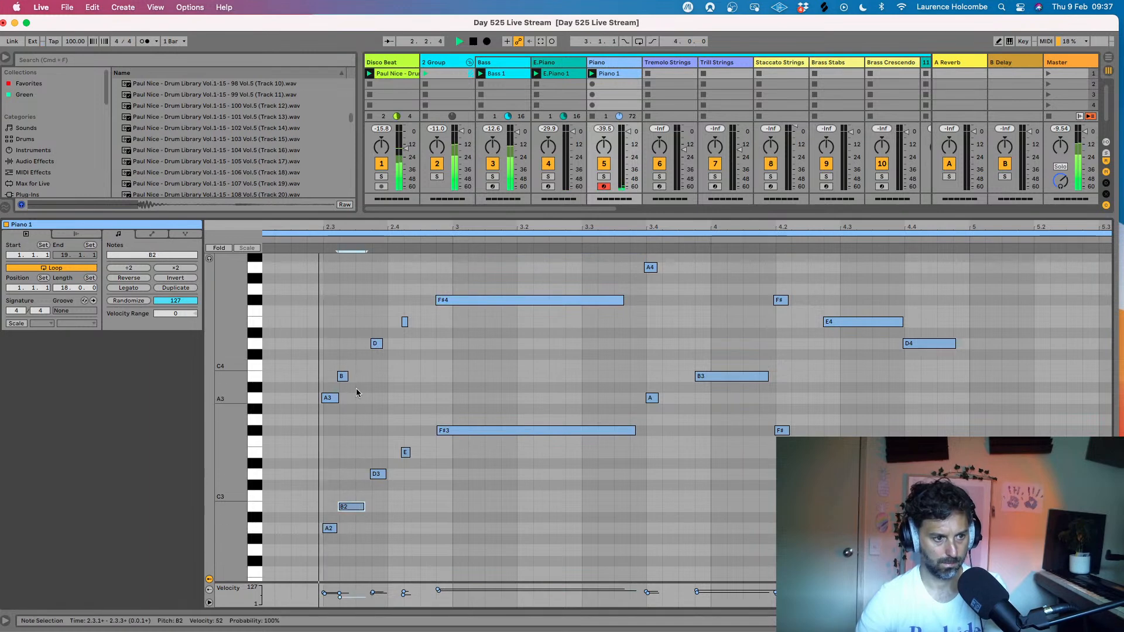
drag(343, 378, 344, 378)
scroll(705, 391, up, 3)
scroll(706, 391, right, 2)
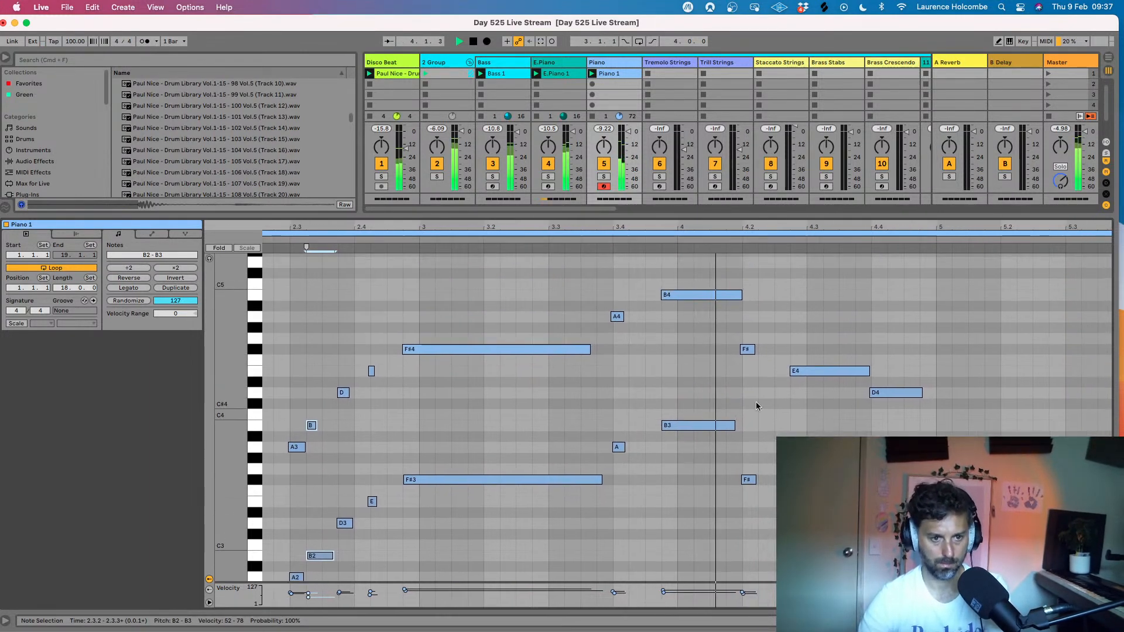
drag(894, 378, 902, 533)
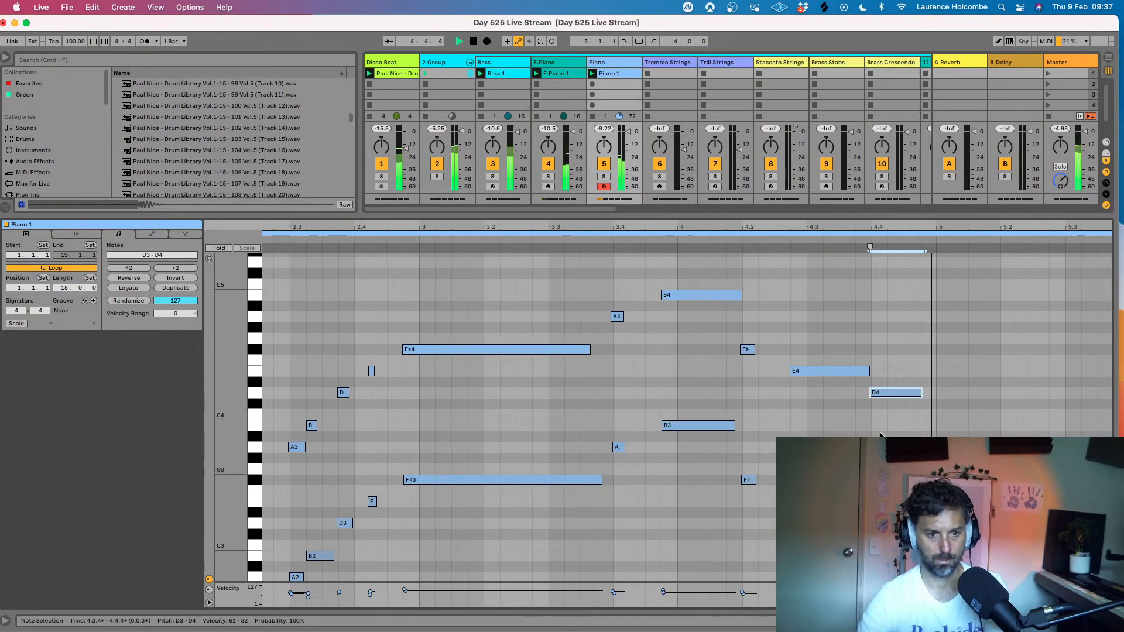
drag(879, 395, 883, 395)
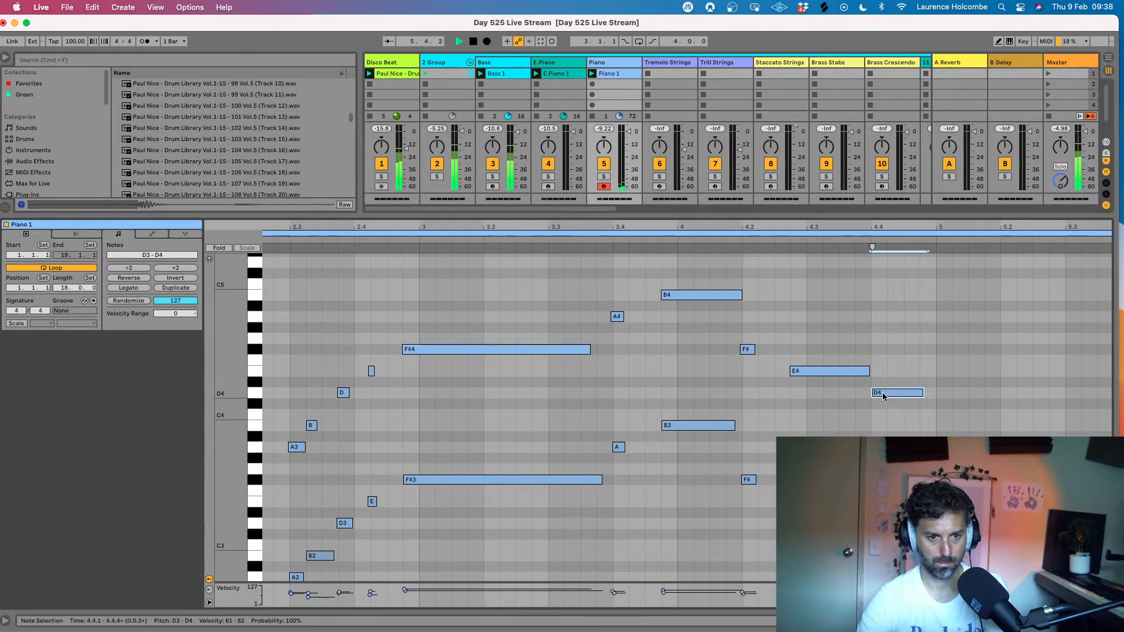
- Delete the short extra B2 note directly above A2 at beat 6.3
drag(677, 229, 676, 187)
scroll(567, 331, down, 3)
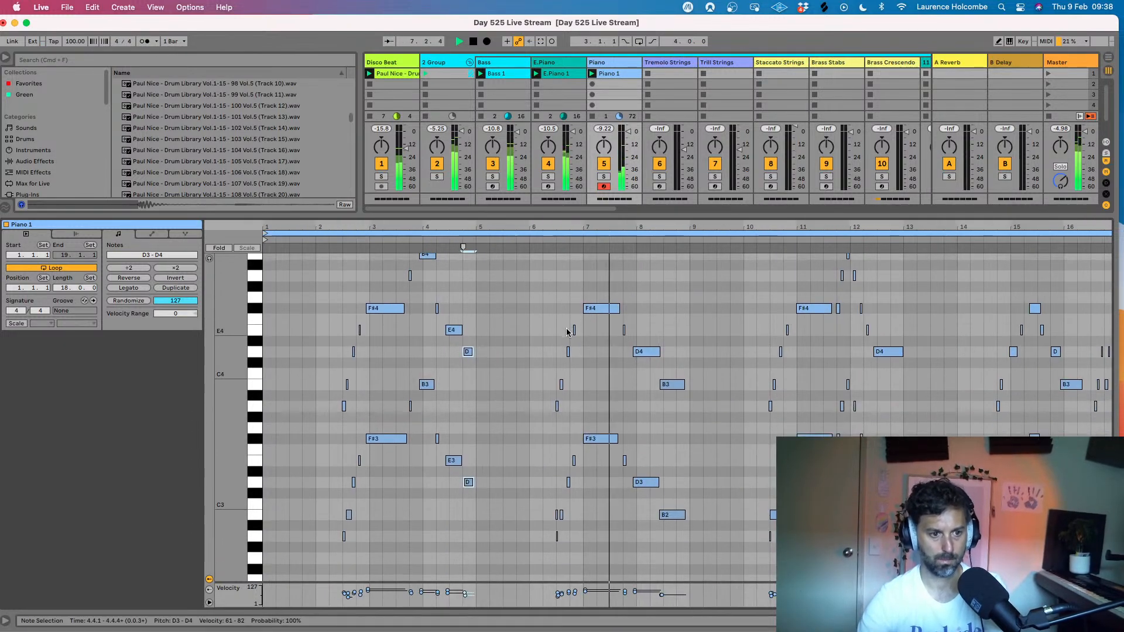
scroll(609, 272, up, 3)
mouse_move(612, 309)
mouse_down()
mouse_move(598, 434)
mouse_move(610, 293)
mouse_up()
shift+click(603, 438)
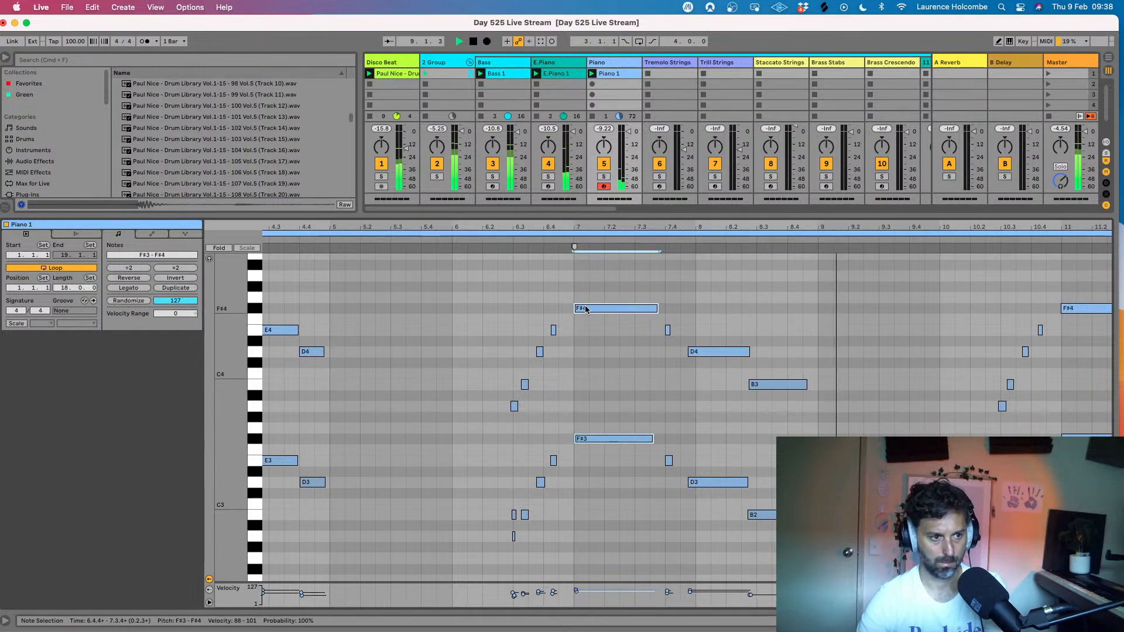
scroll(454, 304, left, 5)
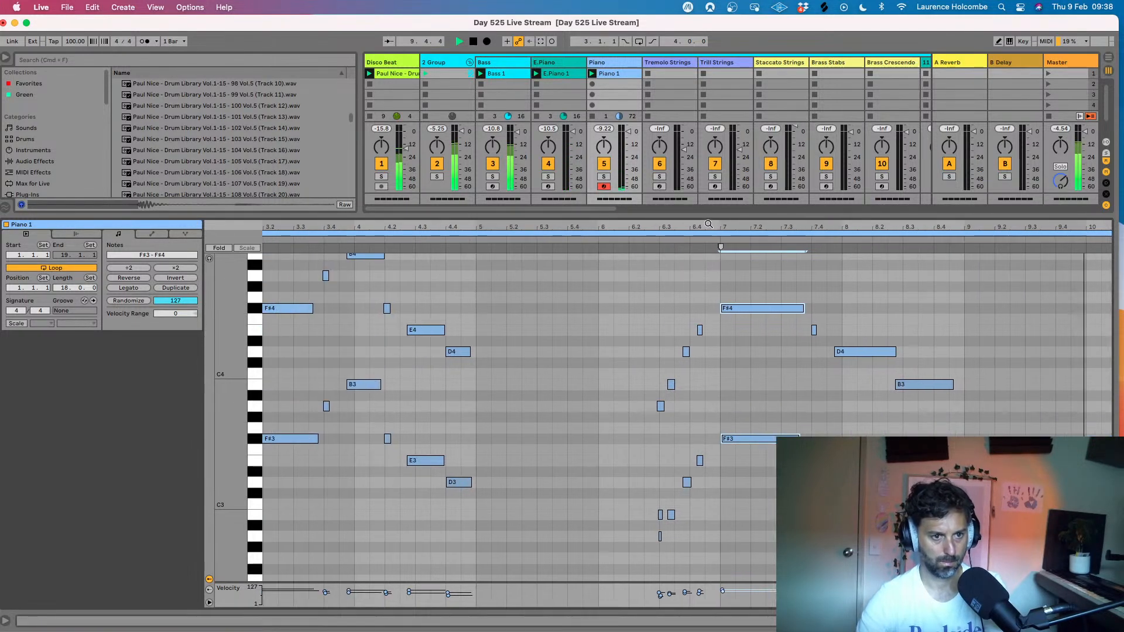
scroll(703, 247, up, 3)
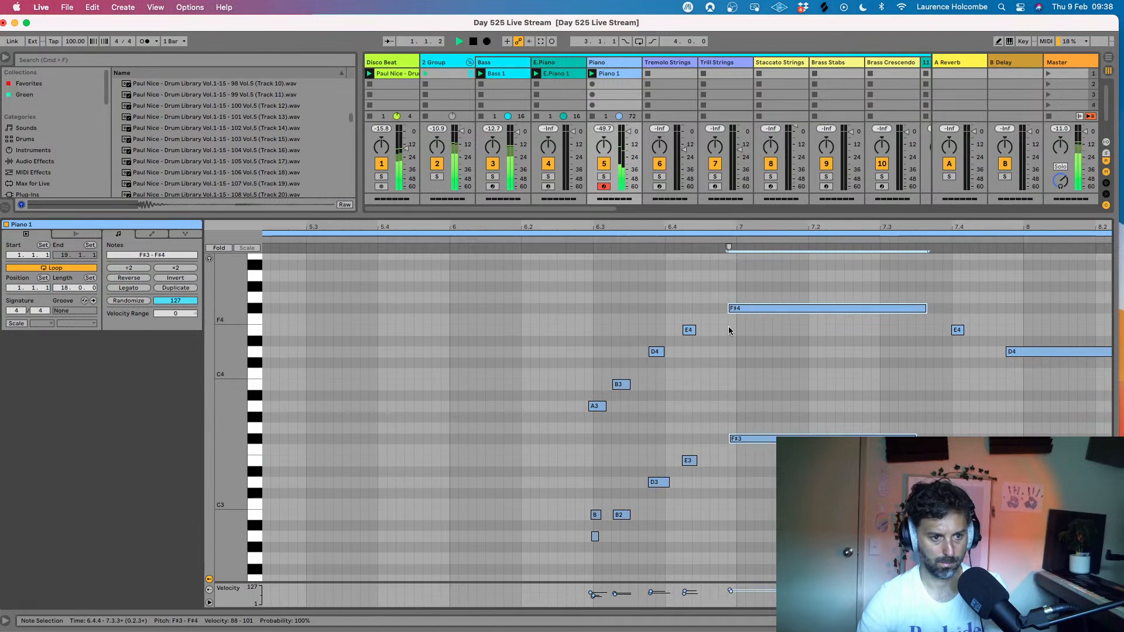
click(595, 515)
key(Delete)
- Quantize the A2 to F#4 run of notes leading from beat 6.3 into bar 7
drag(525, 299, 833, 540)
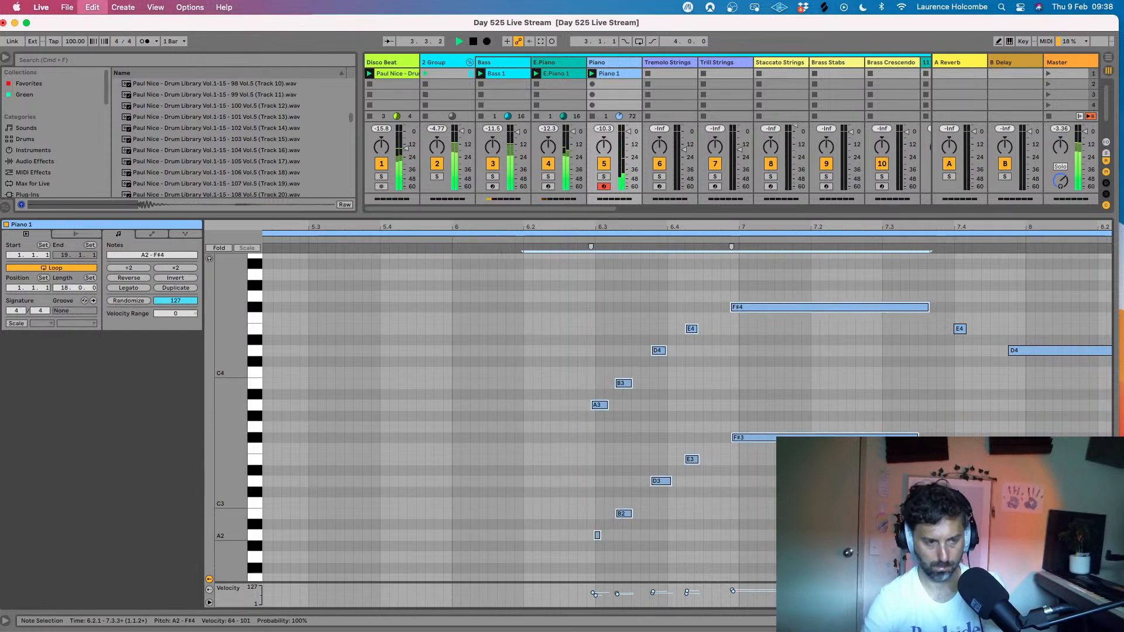
key(super+shift+u)
click(537, 351)
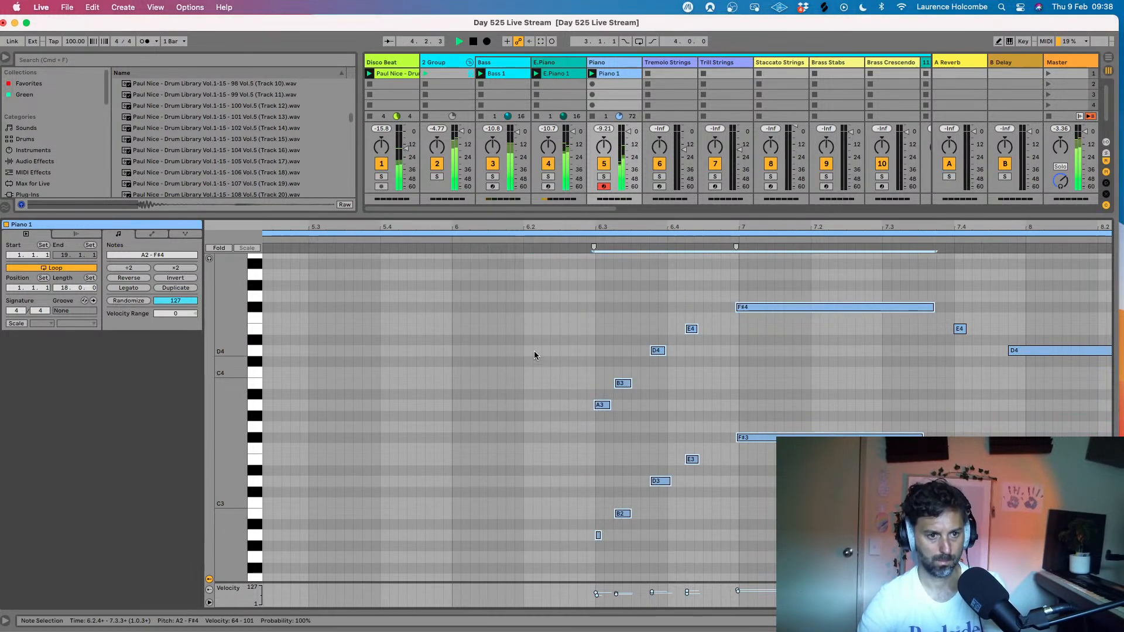
- Shift the long F#3 and F#4 notes at bar 7 slightly earlier
drag(751, 289, 739, 441)
right_click(743, 437)
click(745, 438)
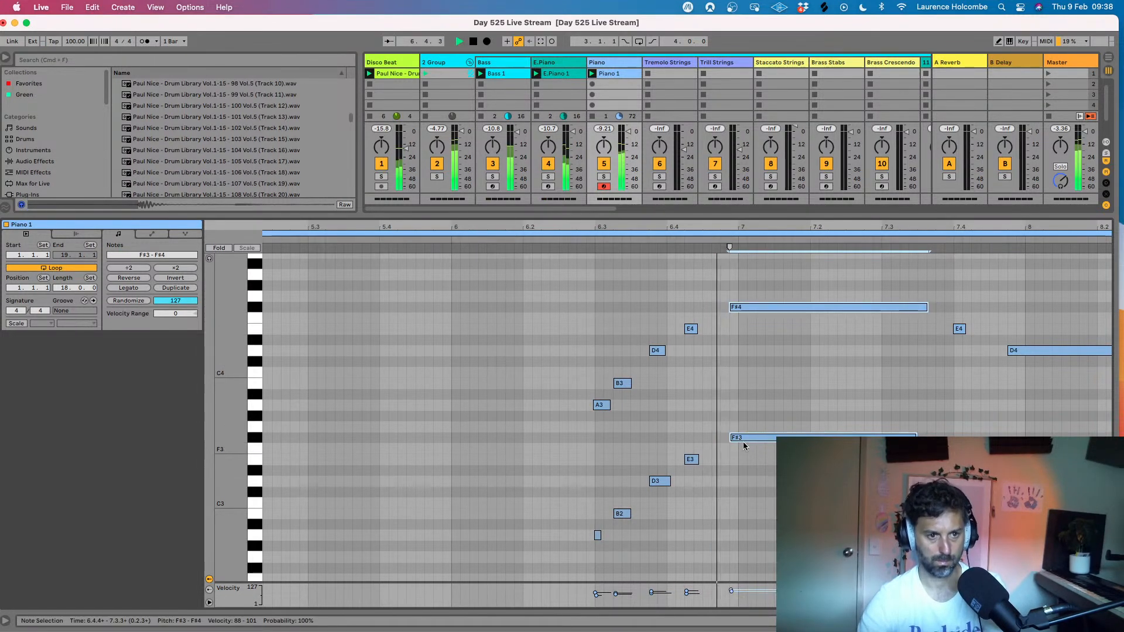
drag(726, 227, 726, 253)
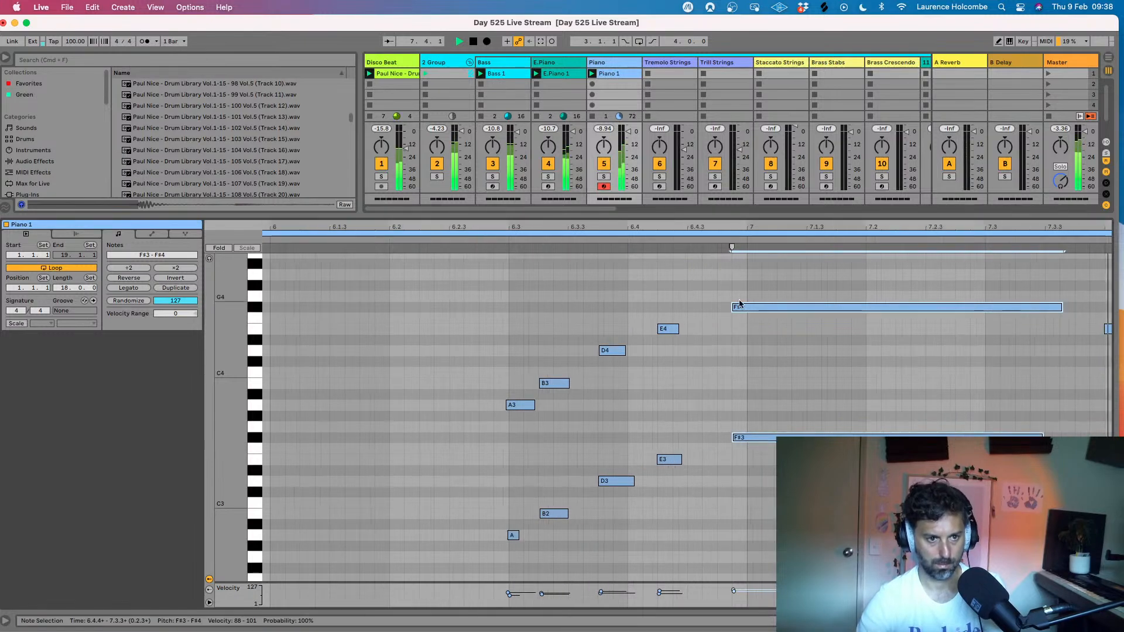
drag(747, 309, 734, 309)
- Enlarge the velocity lane, lower the velocities of the D3 and D4 notes at beat 4.4, with D3 at 57, and play the result
drag(718, 229, 747, 202)
key(space)
drag(558, 320, 556, 507)
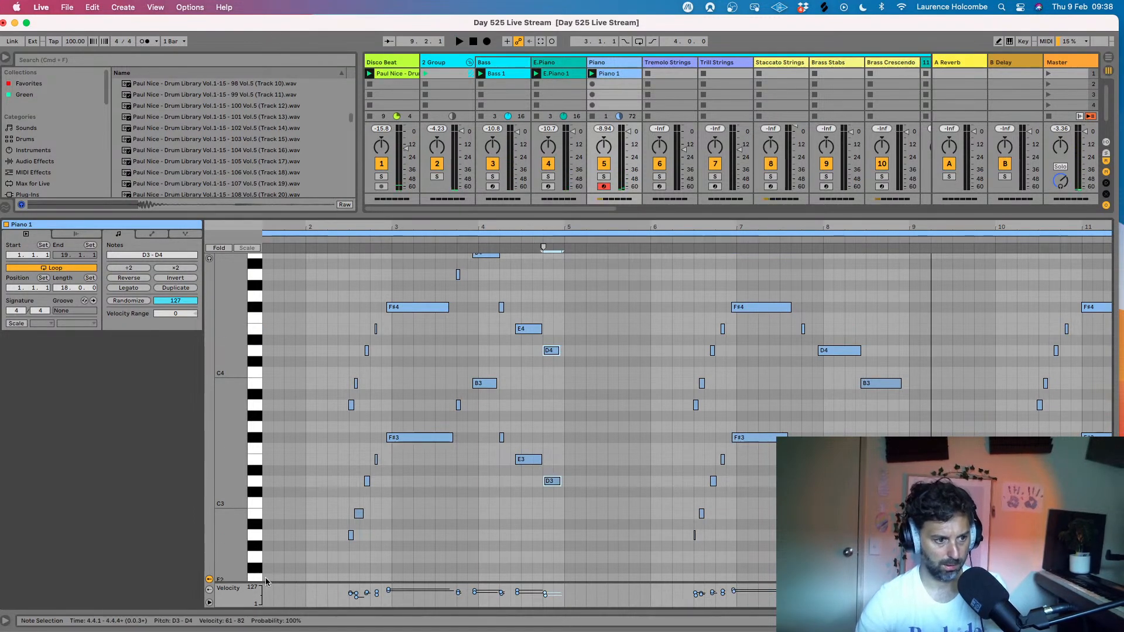
drag(236, 586, 435, 396)
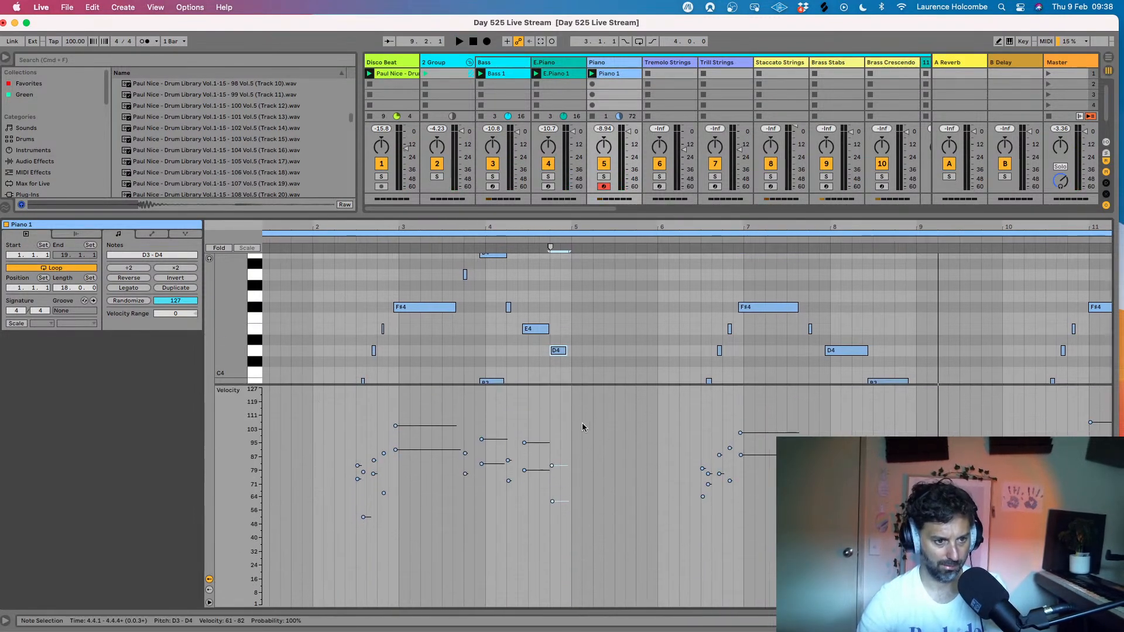
drag(551, 500, 552, 506)
key(space)
click(532, 521)
click(552, 529)
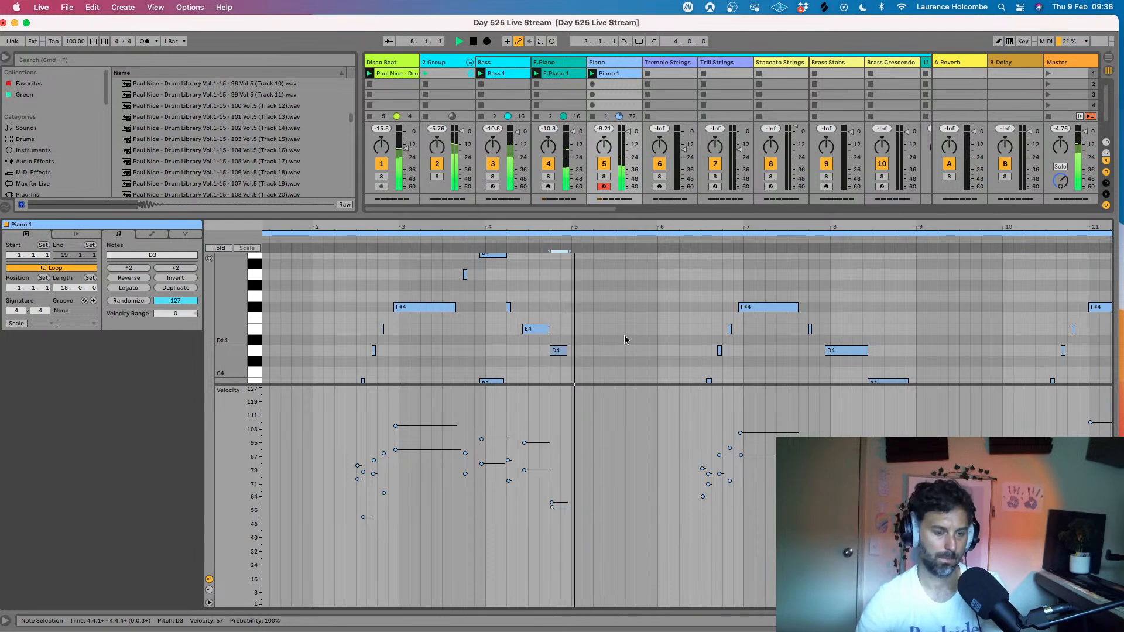
click(578, 285)
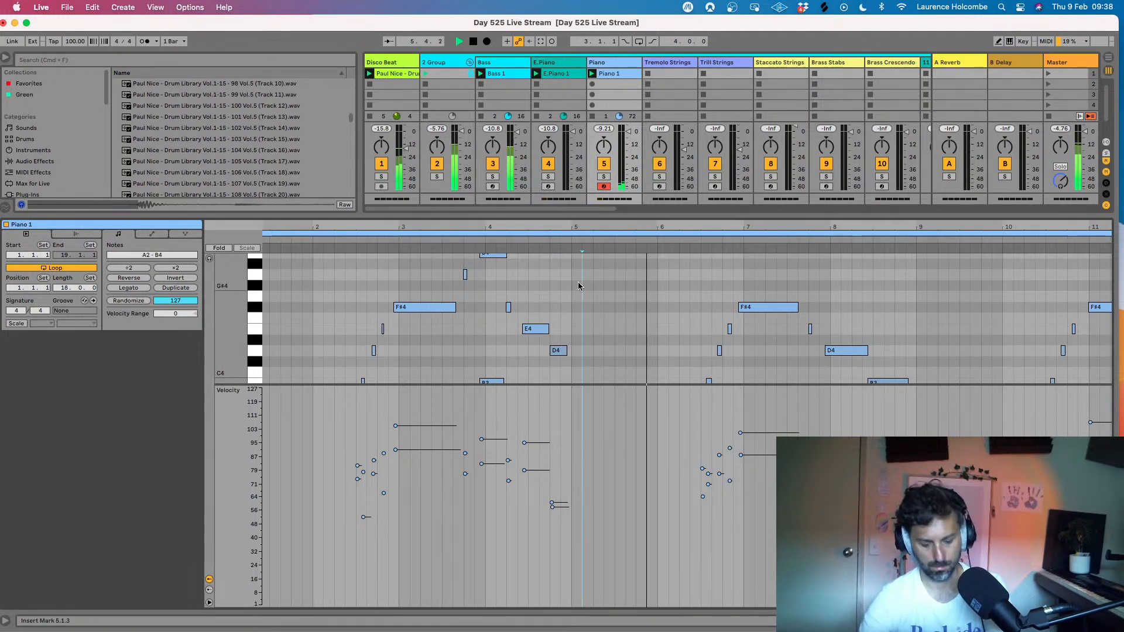
- Open the clip on the first Guitar Track, stop playback, and show its track volume envelope
key(super+alt+l)
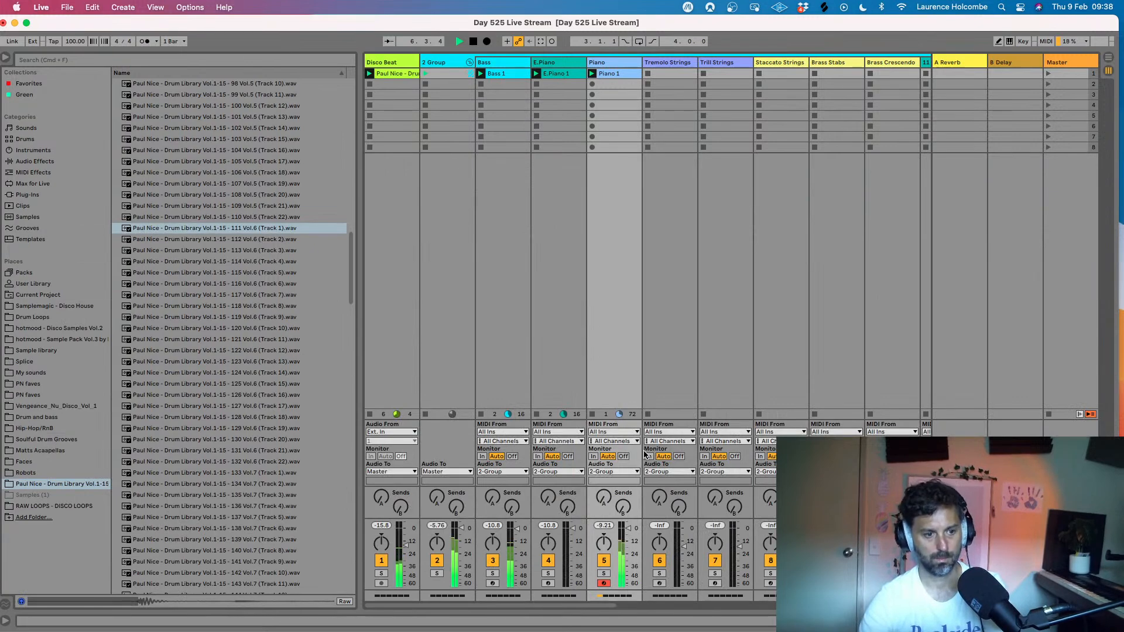
scroll(646, 455, right, 8)
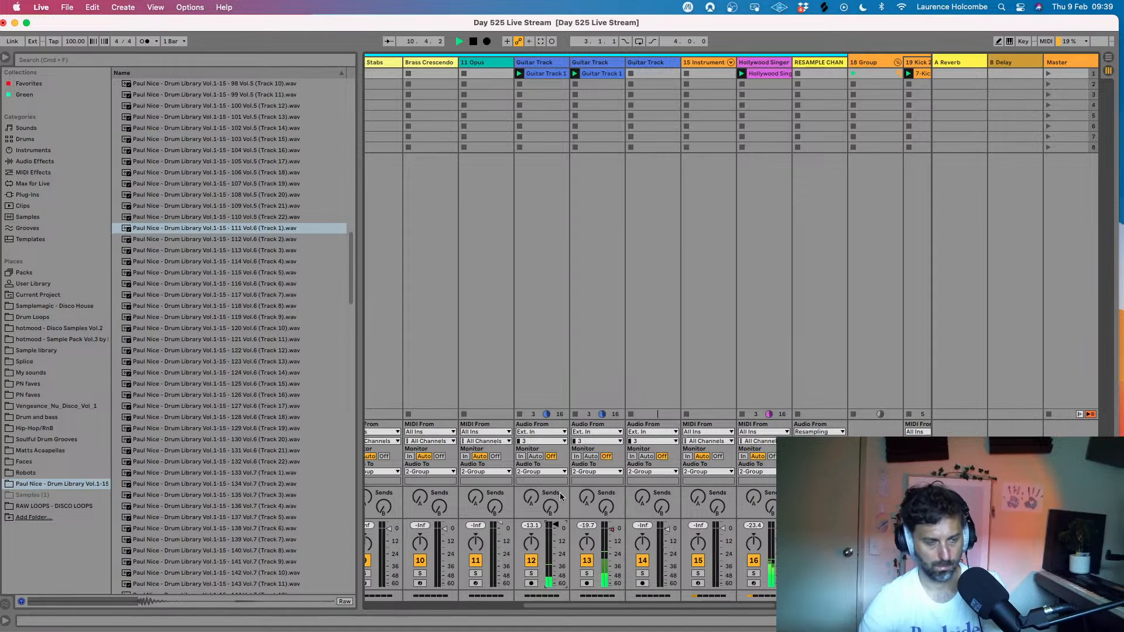
double_click(547, 74)
key(space)
drag(422, 232, 422, 251)
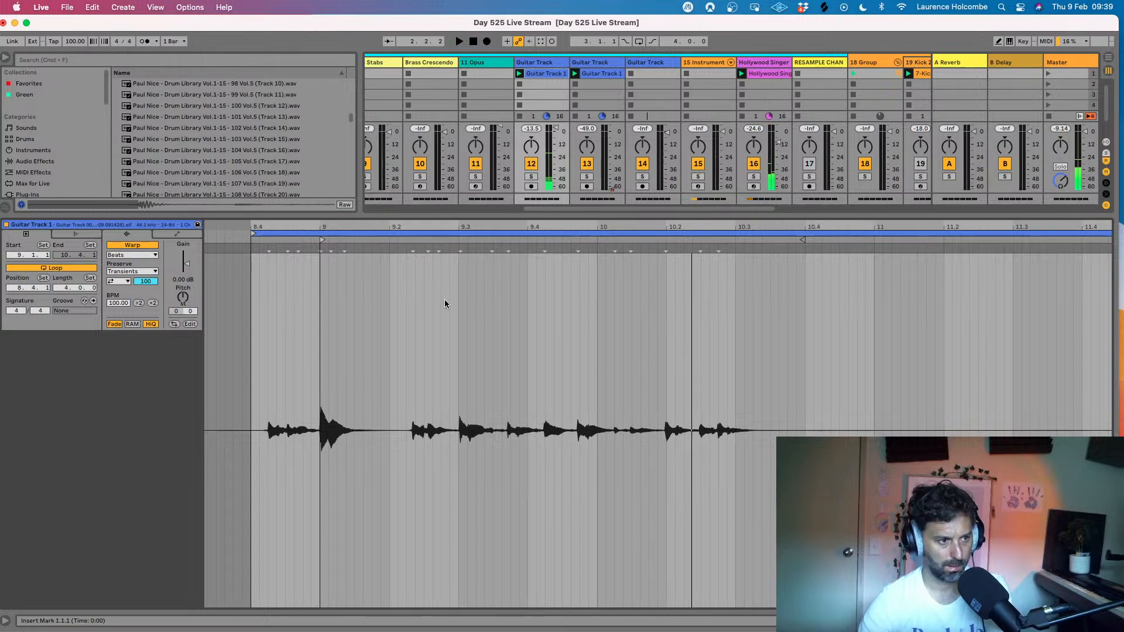
click(173, 235)
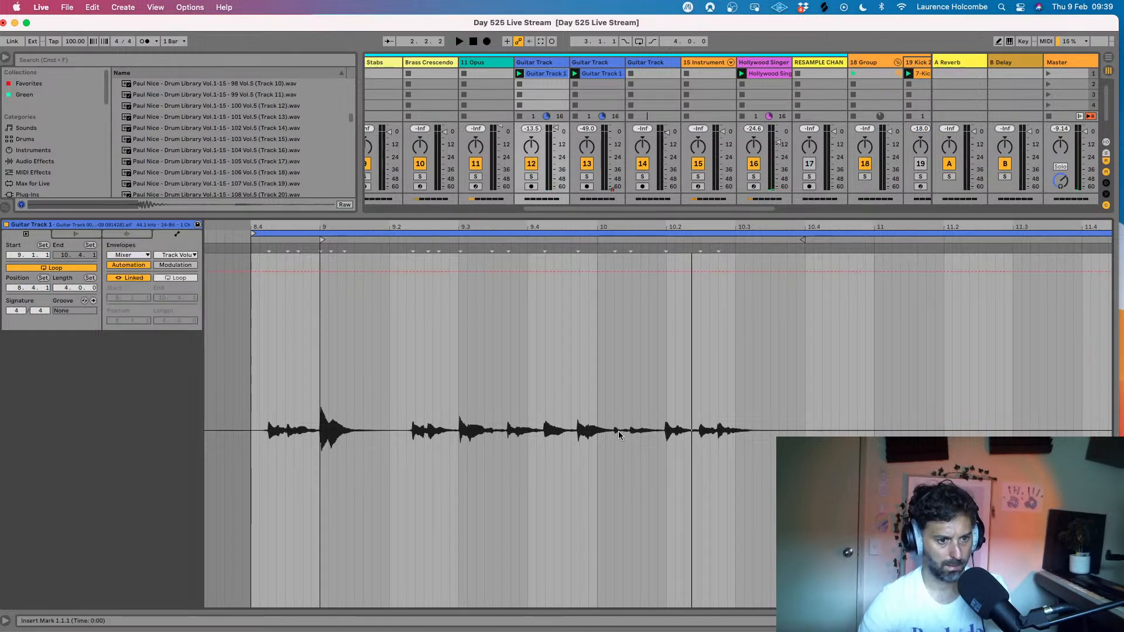
- Raise the track volume envelope over the quiet guitar notes from 10.1.2 to 10.1.4
drag(610, 433, 659, 434)
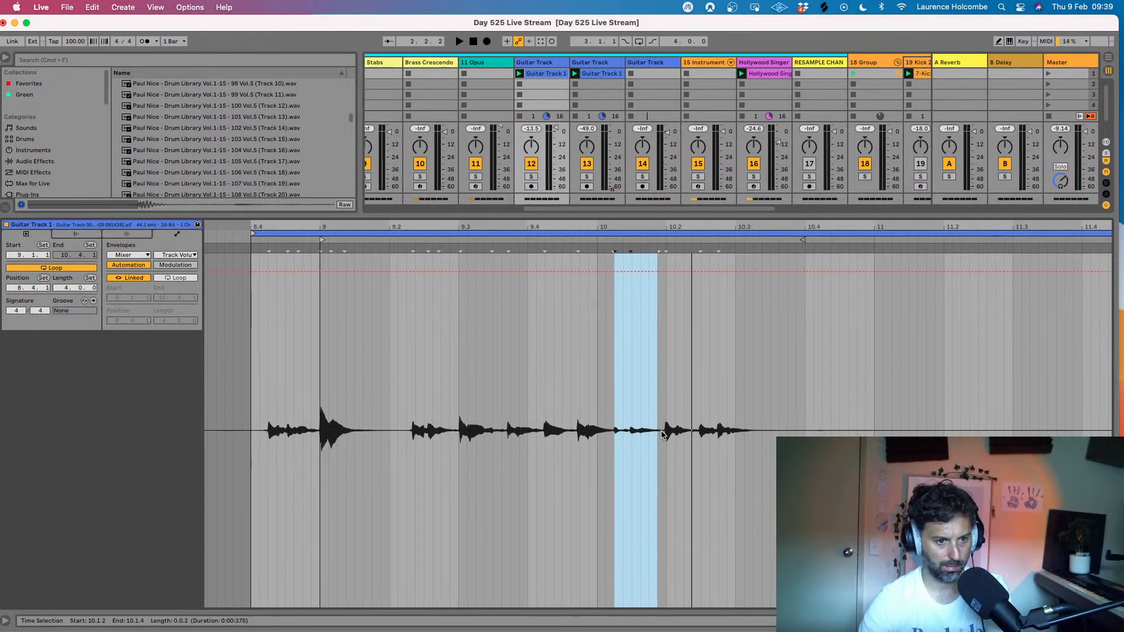
drag(636, 227, 636, 258)
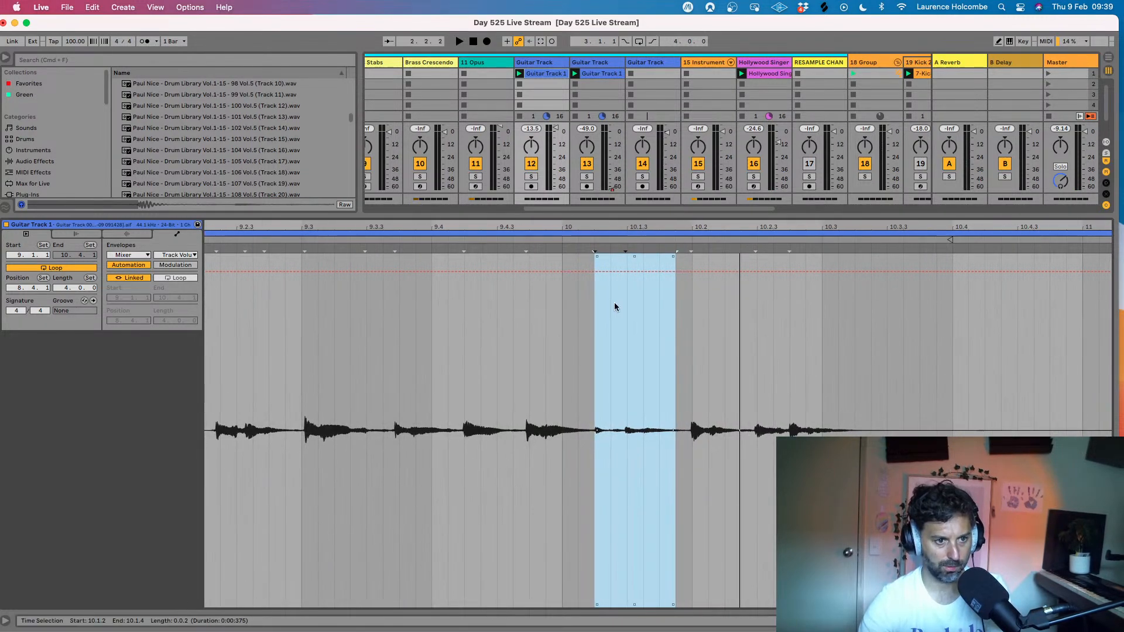
drag(589, 389, 683, 387)
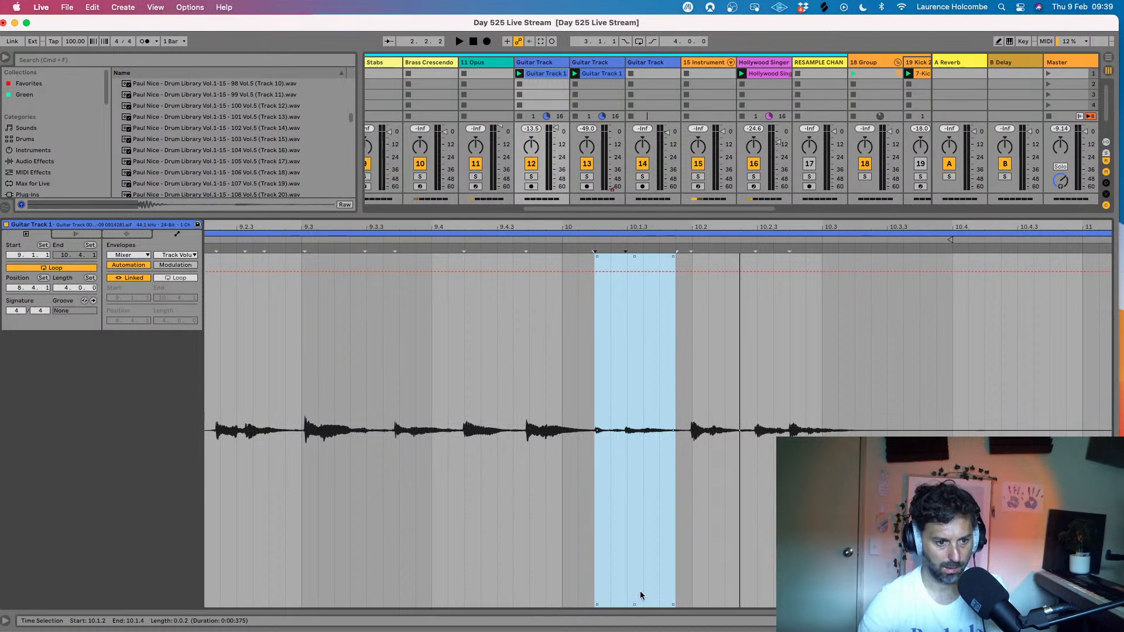
drag(634, 605, 634, 504)
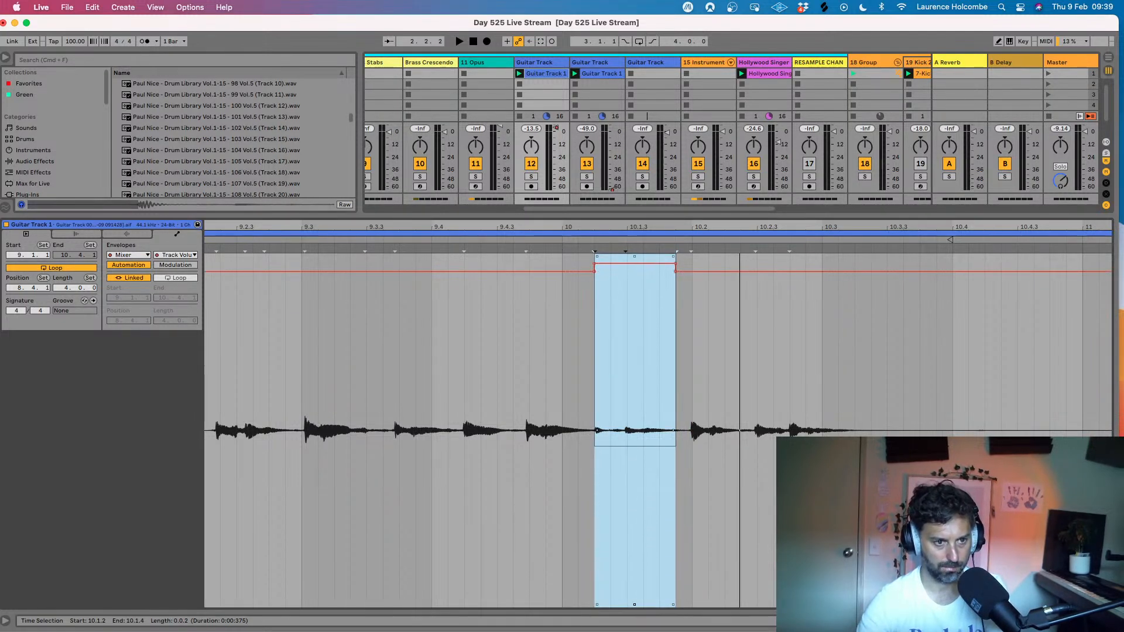
drag(634, 363, 635, 322)
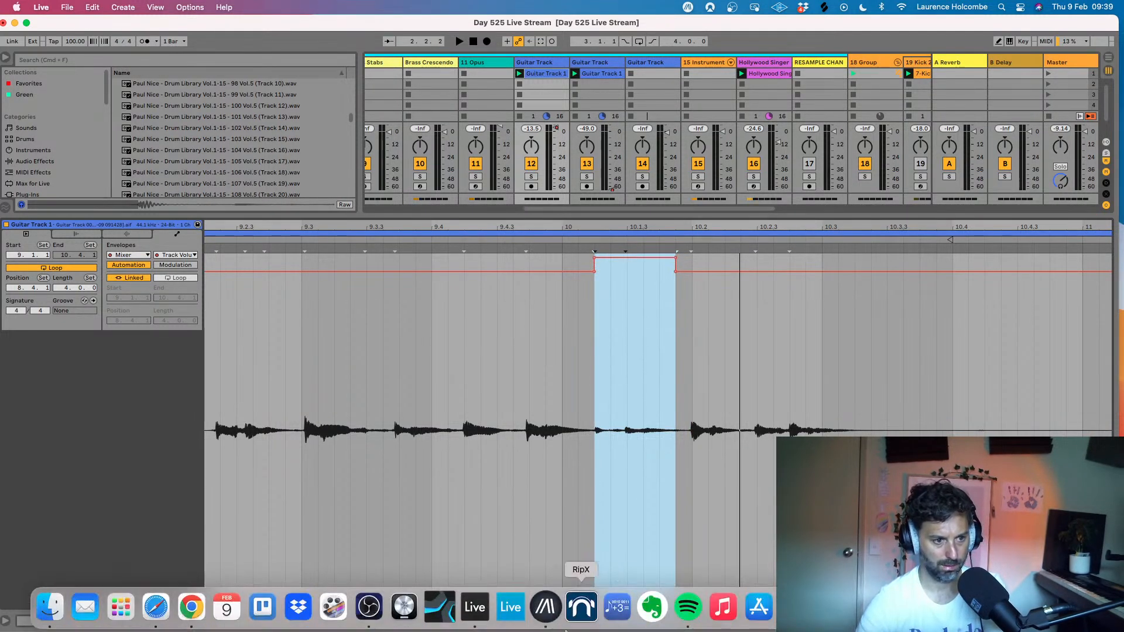
- Lower the track volume envelope over the loud guitar note from 9.1.1 to 9.1.4 and play the loop
scroll(656, 535, left, 5)
drag(243, 420, 360, 328)
drag(303, 285, 303, 311)
key(space)
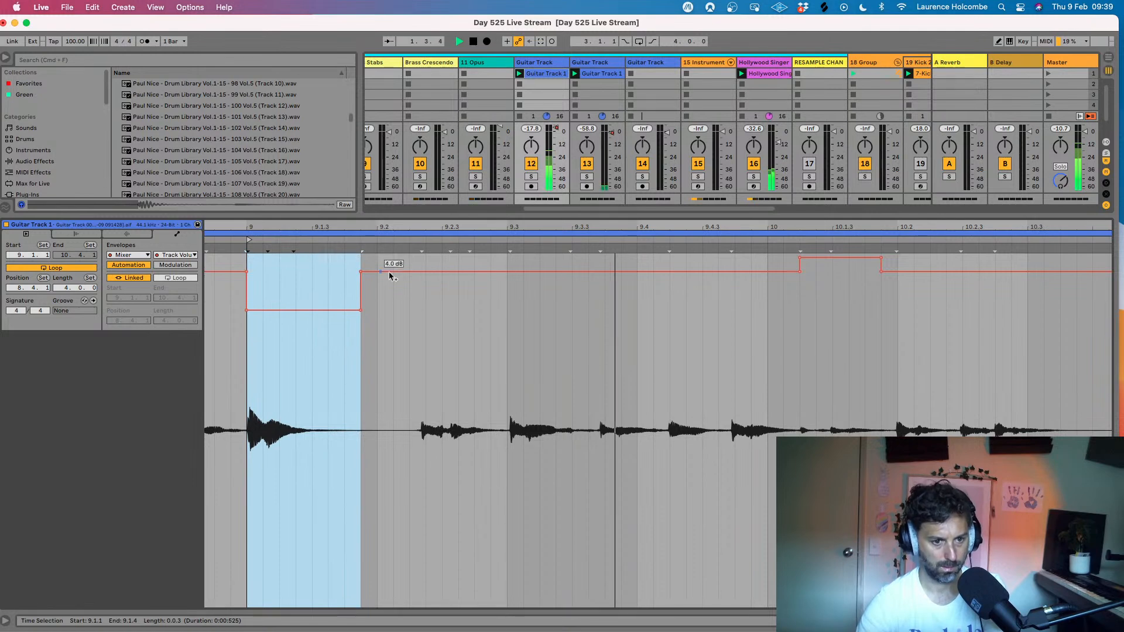
scroll(651, 336, right, 2)
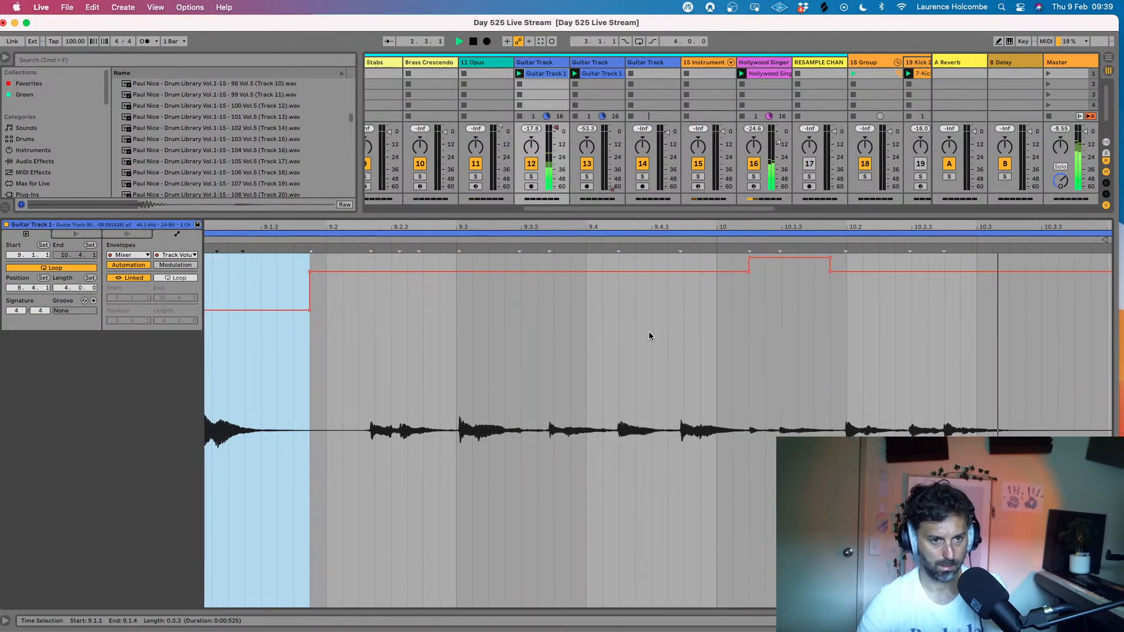
- Show the guitar clip's gain envelope, try to lower it from 10.1.2 to 10.1.4, and play the loop
drag(748, 431, 831, 434)
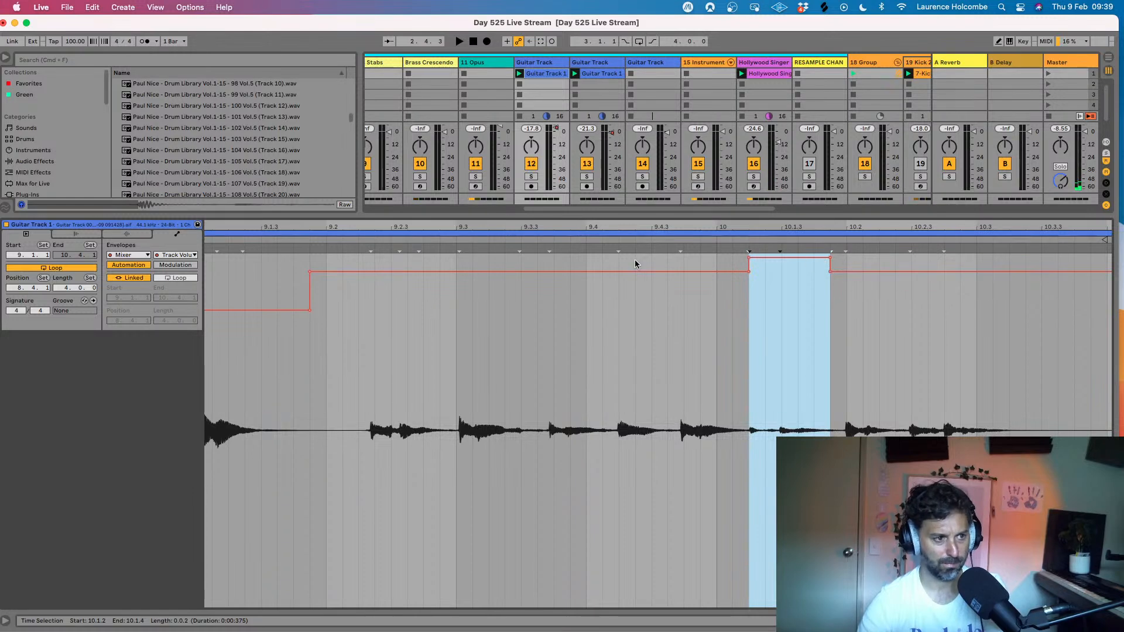
click(148, 256)
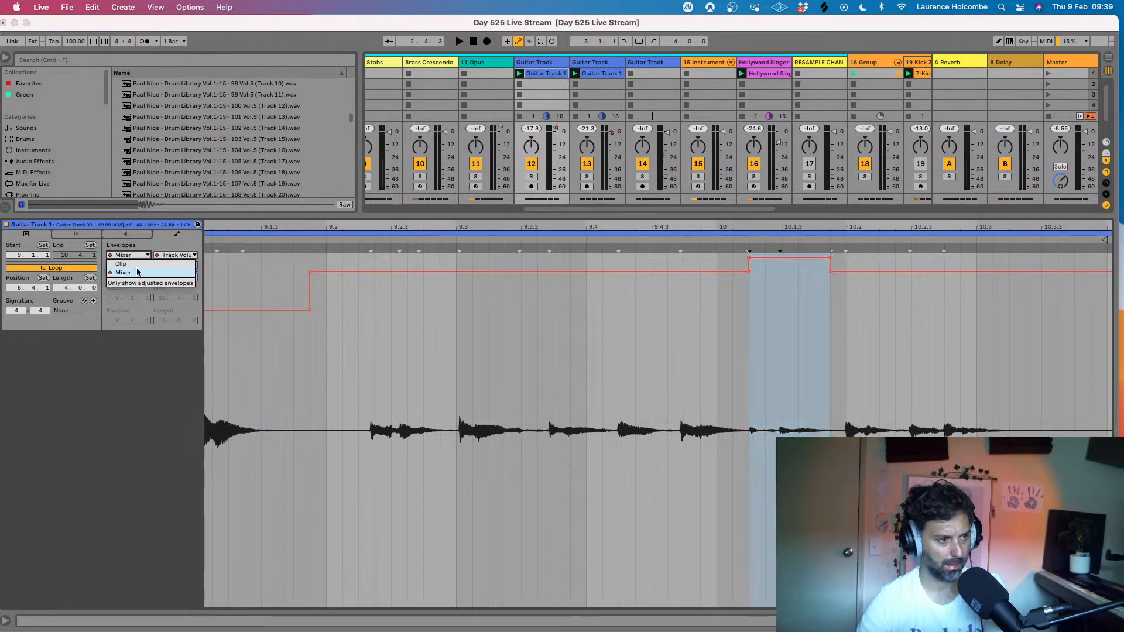
click(137, 272)
click(181, 256)
click(161, 257)
click(126, 256)
click(121, 263)
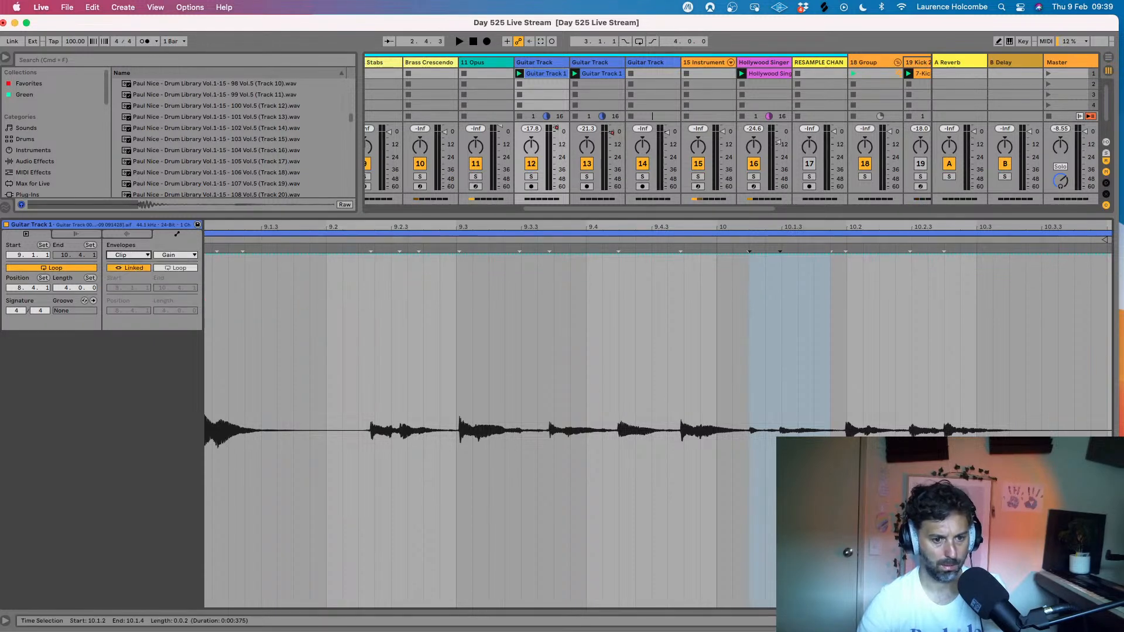
drag(773, 253, 772, 541)
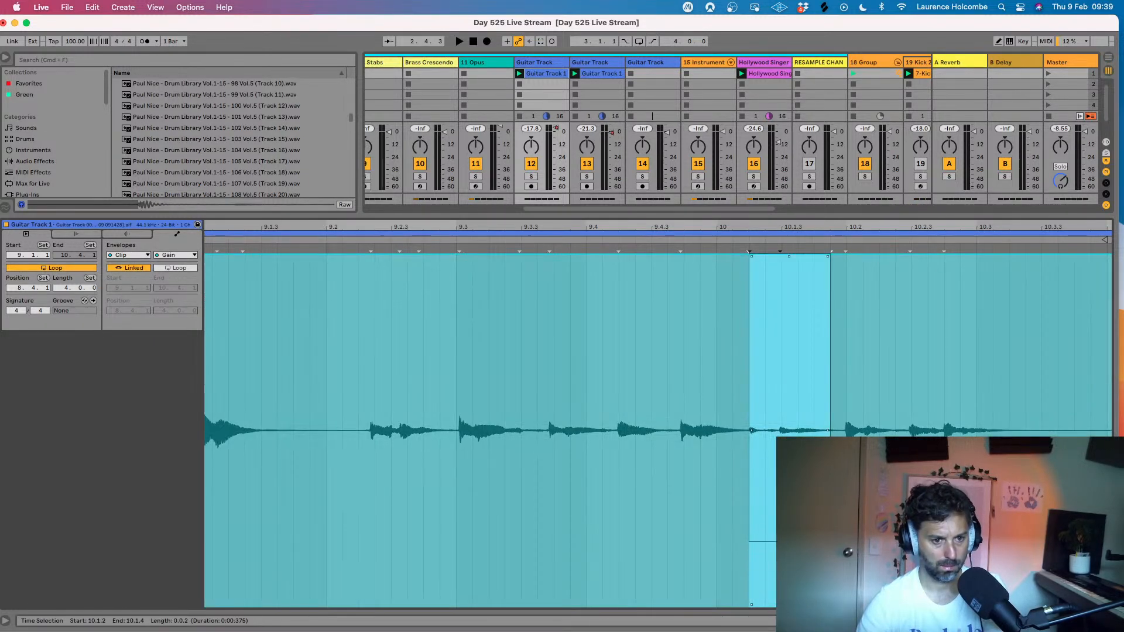
key(space)
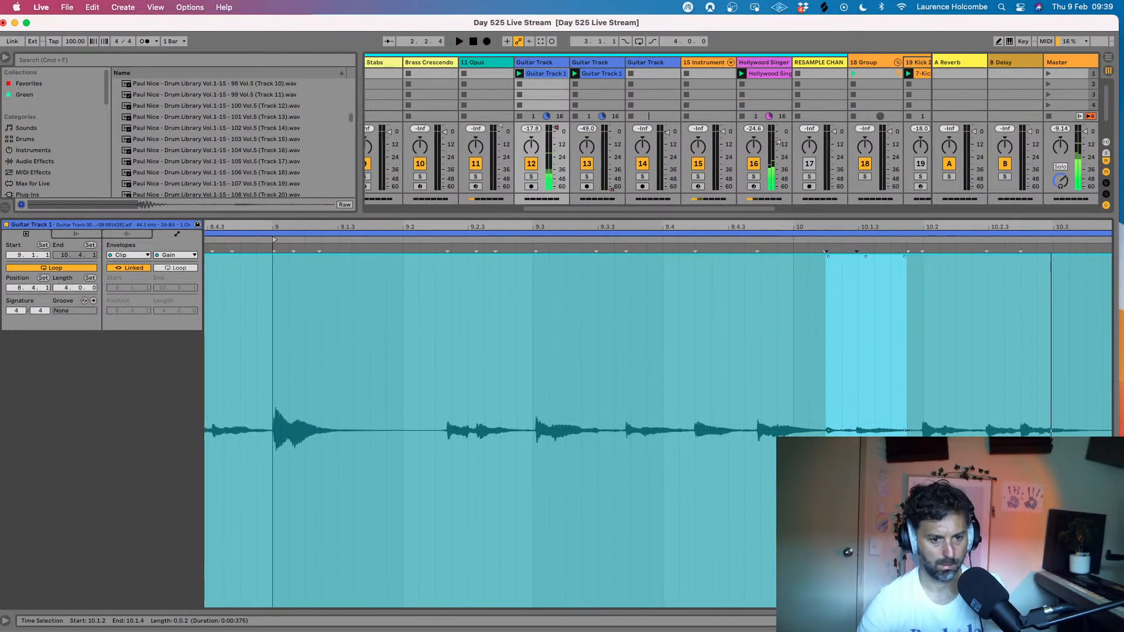
key(space)
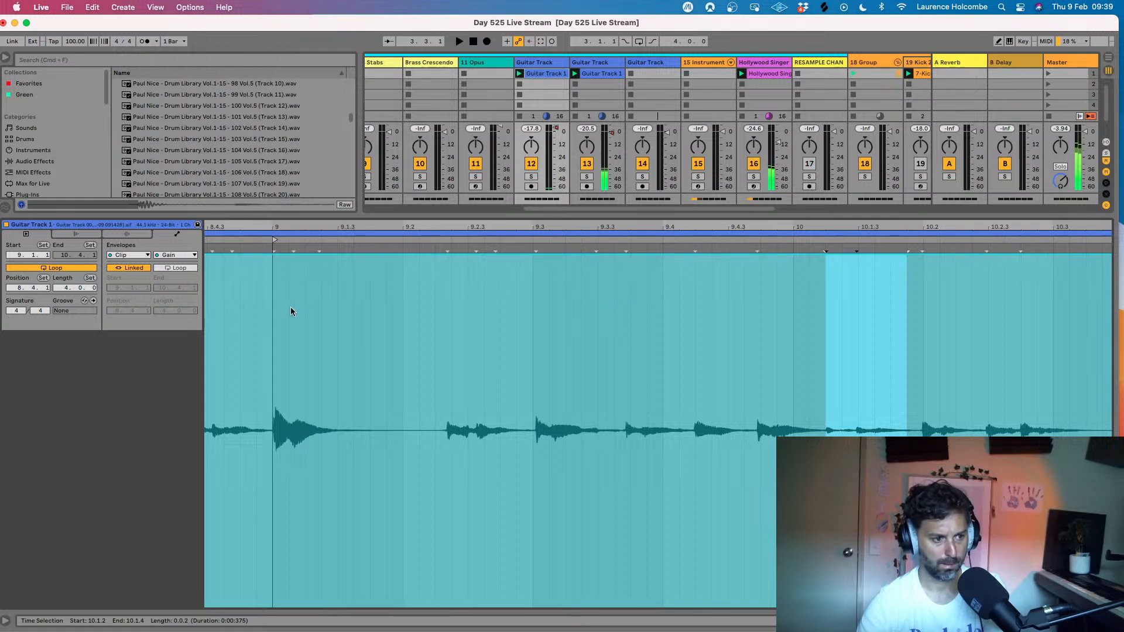
scroll(287, 311, left, 5)
key(space)
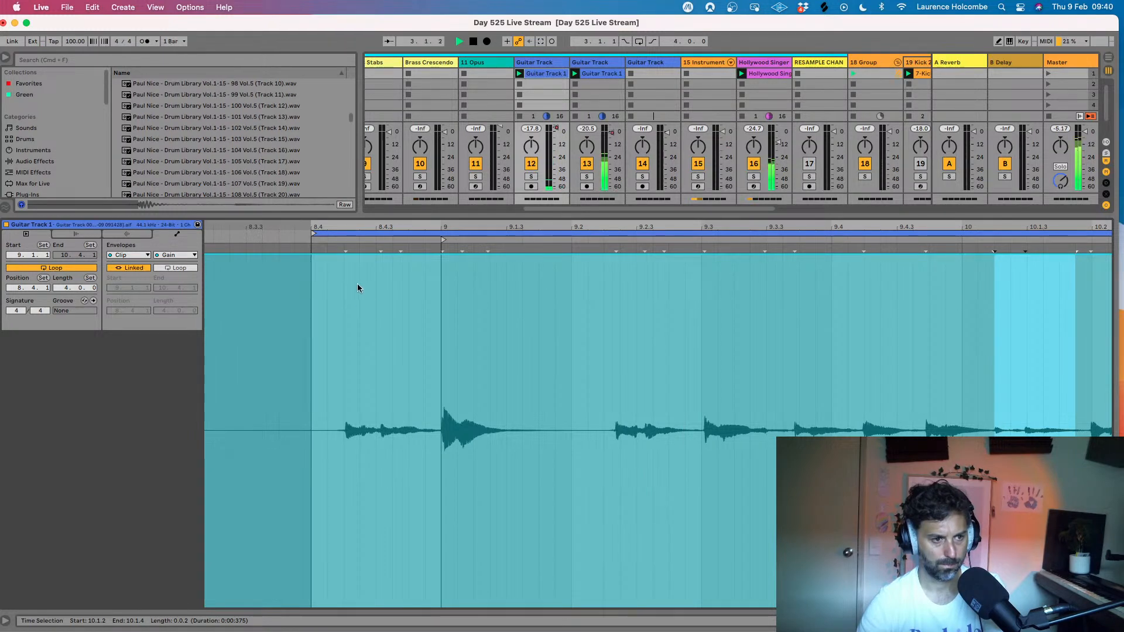
- Raise the guitar clip's overall gain to 7.38 dB and play the loop
click(124, 235)
drag(184, 263, 187, 259)
key(space)
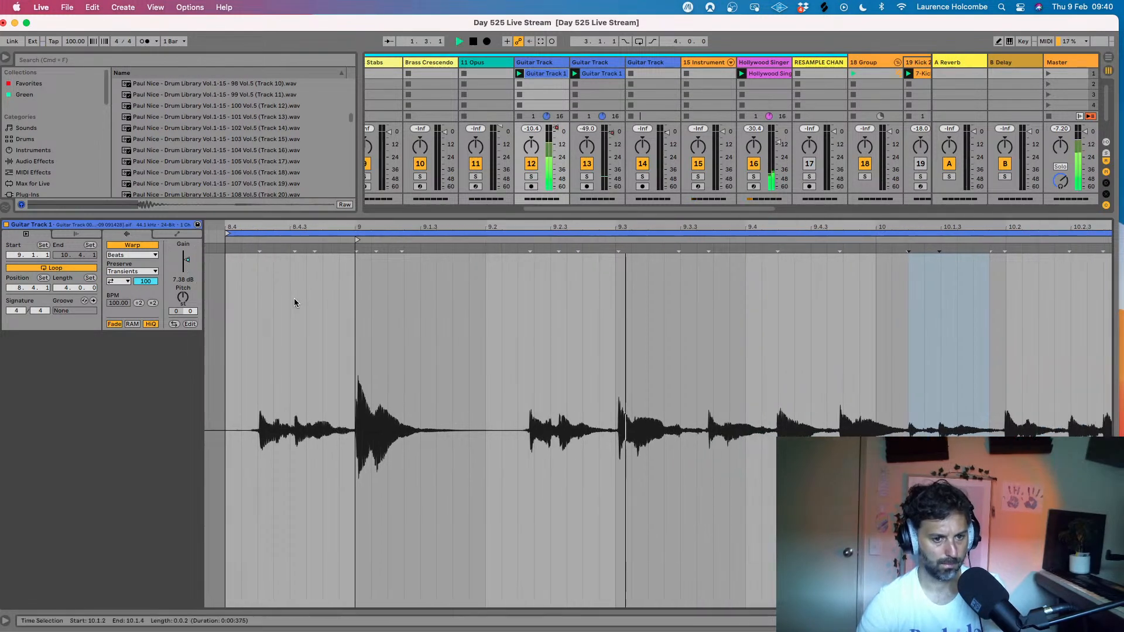
drag(889, 426, 981, 422)
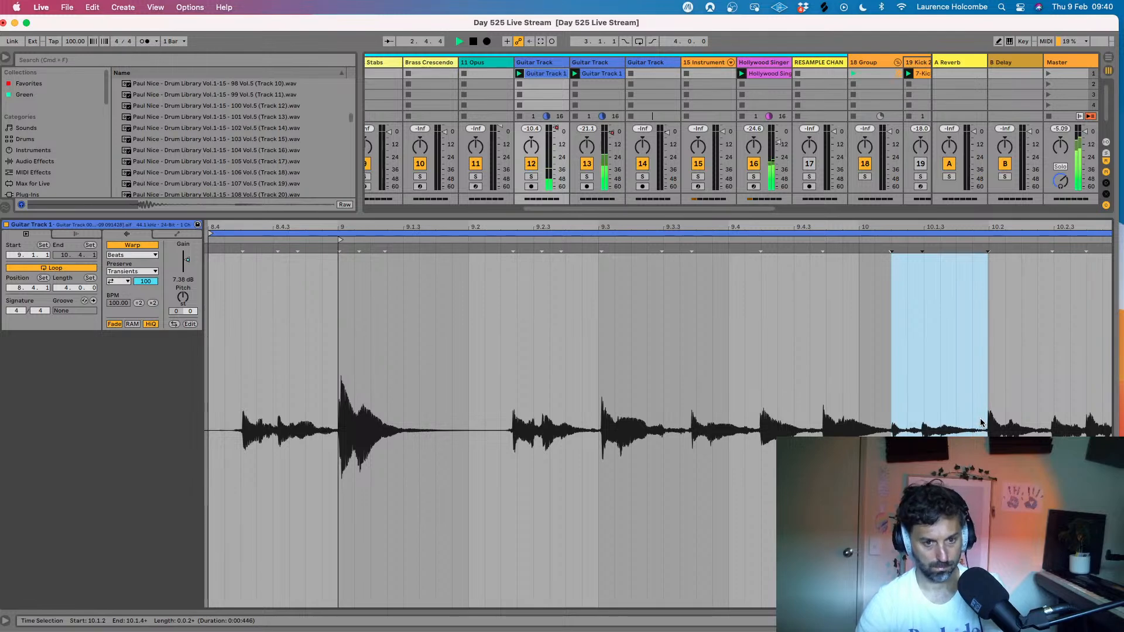
right_click(911, 333)
click(919, 333)
right_click(918, 332)
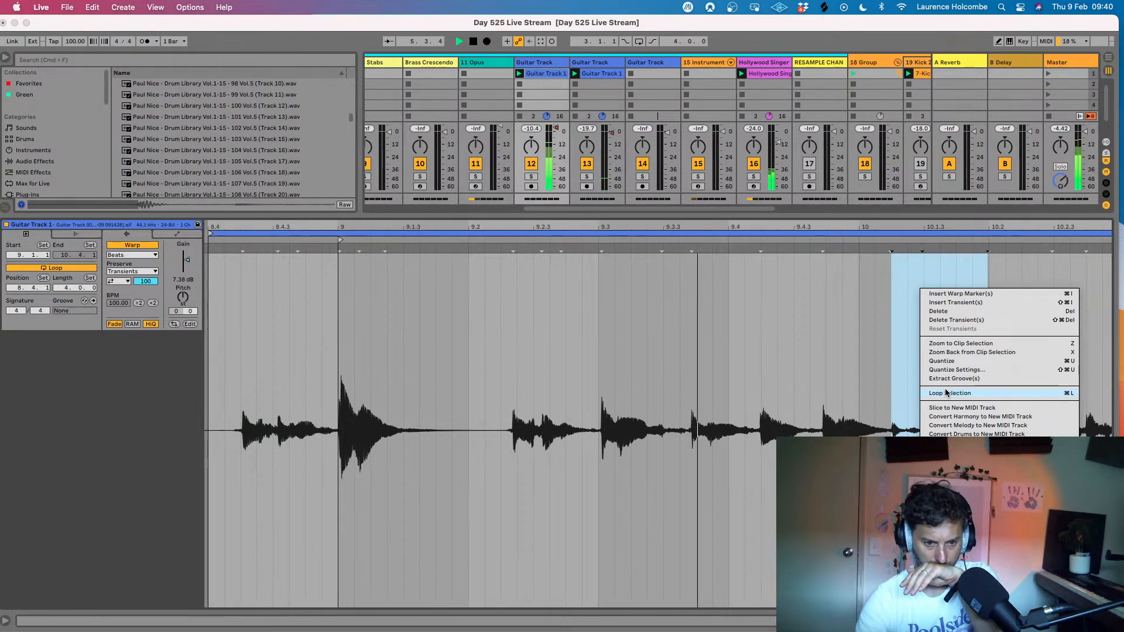
click(750, 325)
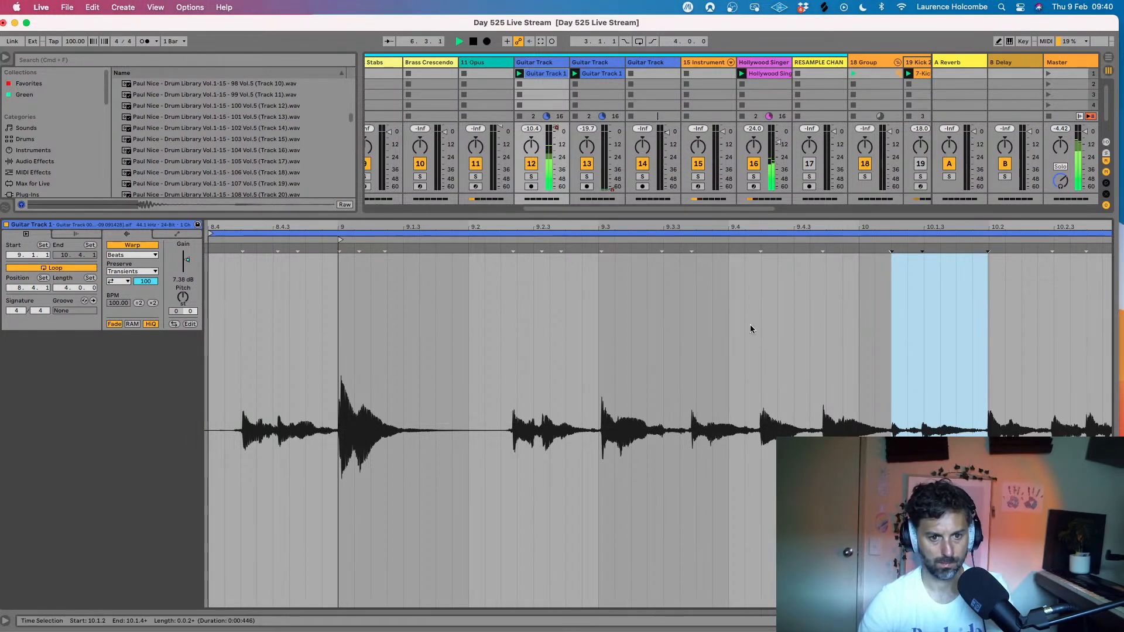
- Raise the guitar clip's gain further and switch the displayed envelope back to the mixer's track volume
scroll(724, 349, left, 3)
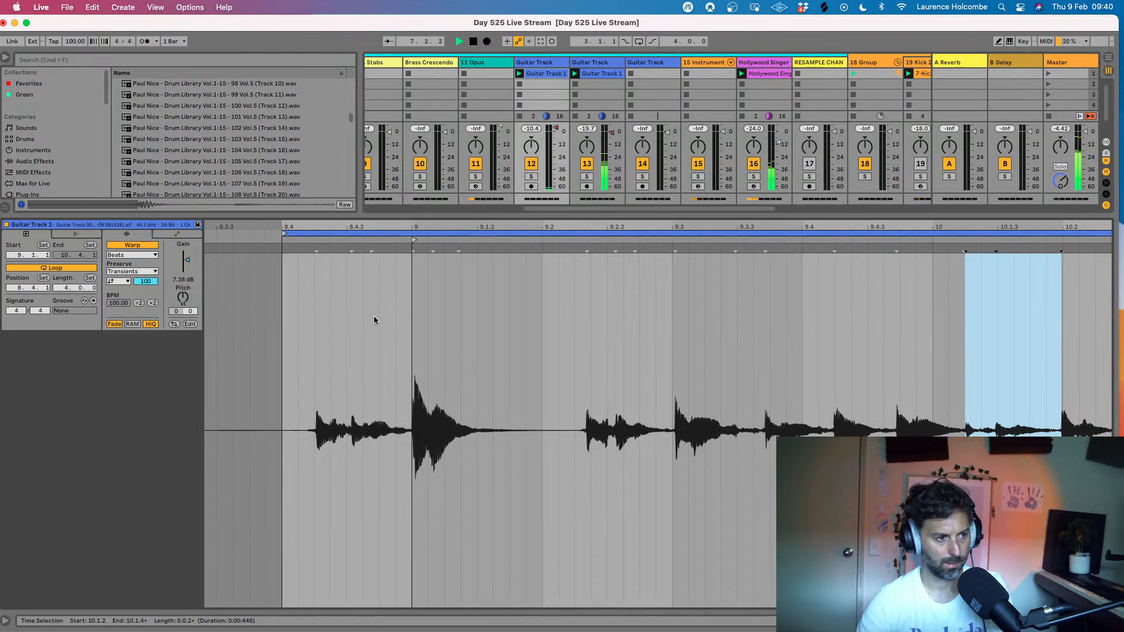
drag(193, 269, 193, 258)
click(177, 233)
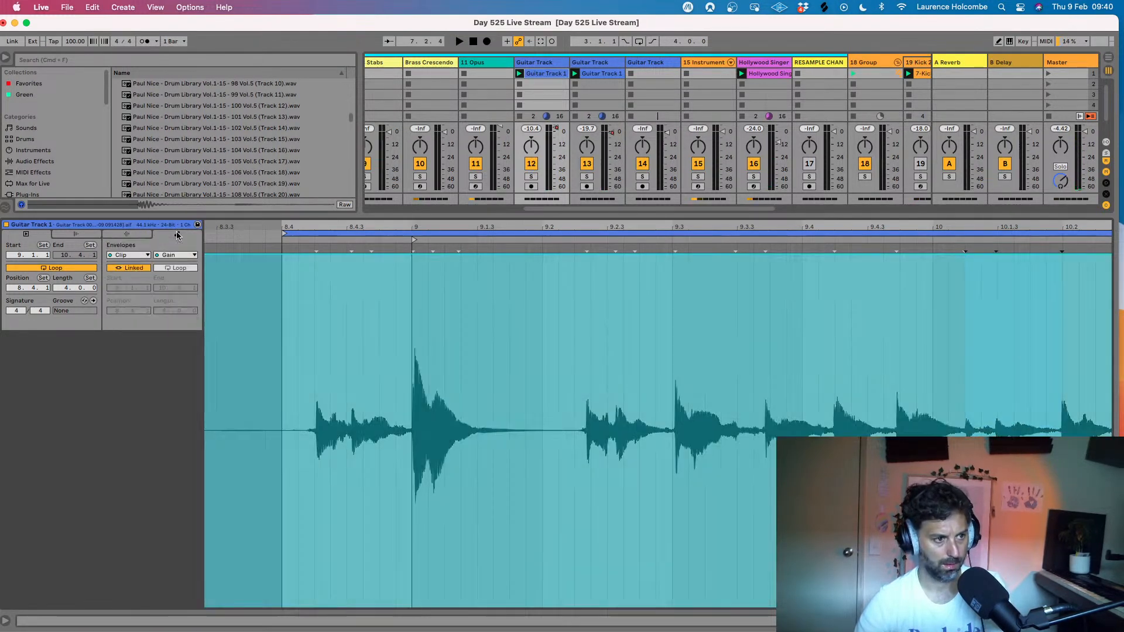
click(139, 256)
click(123, 273)
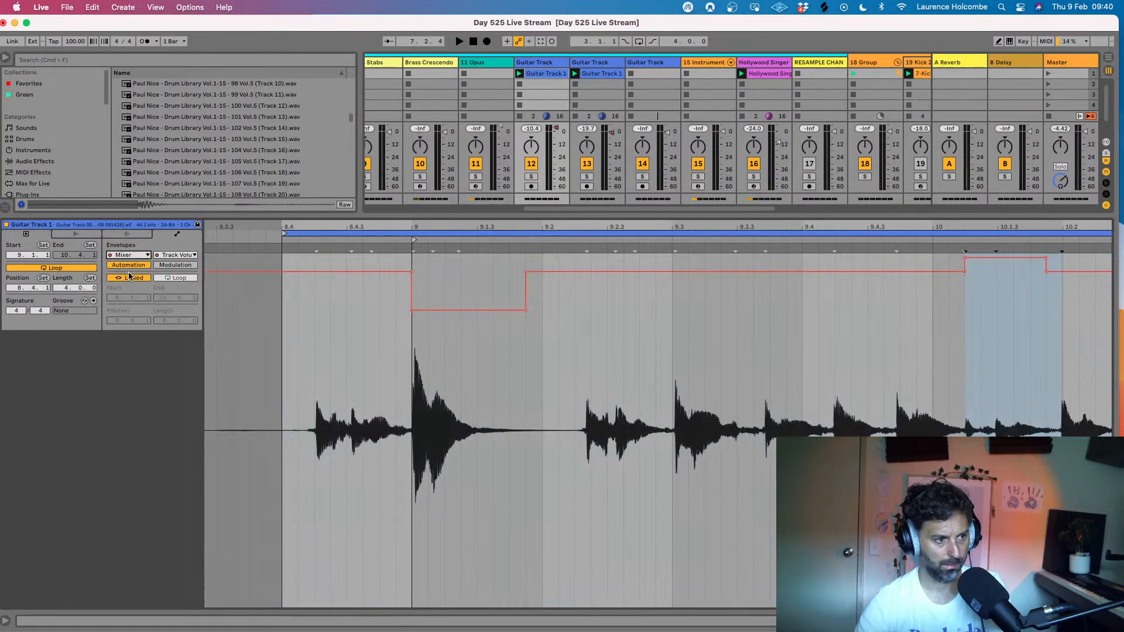
- Try to lower the track volume envelope's breakpoints at 9.1.1 and 9.1.4 around the loud guitar note during playback
key(space)
drag(442, 310, 442, 320)
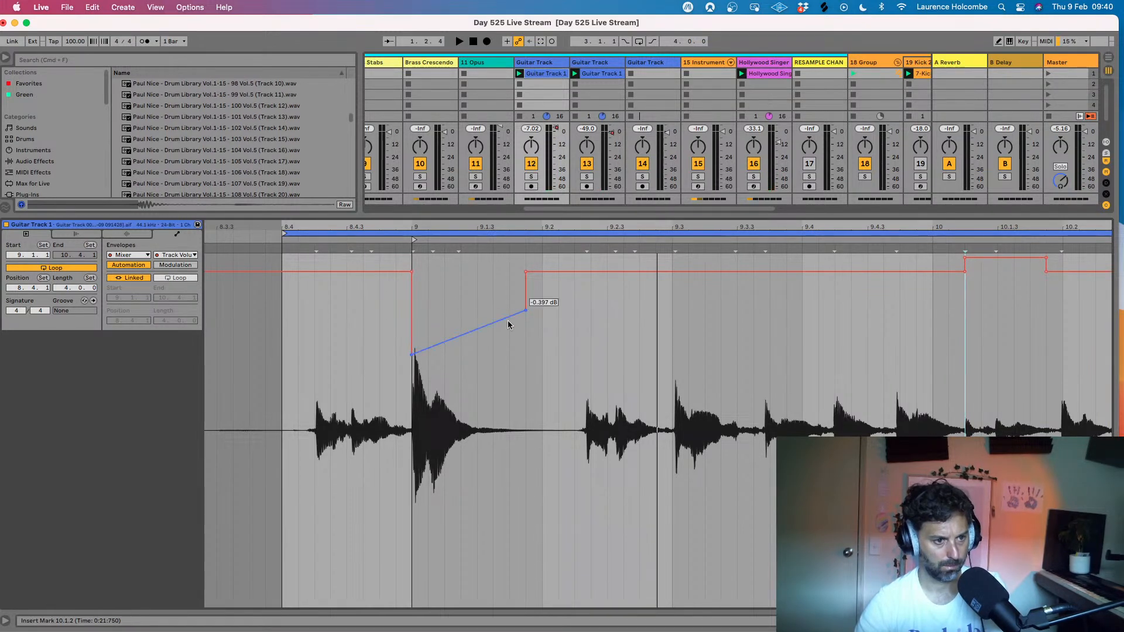
drag(528, 315, 527, 353)
key(space)
click(412, 354)
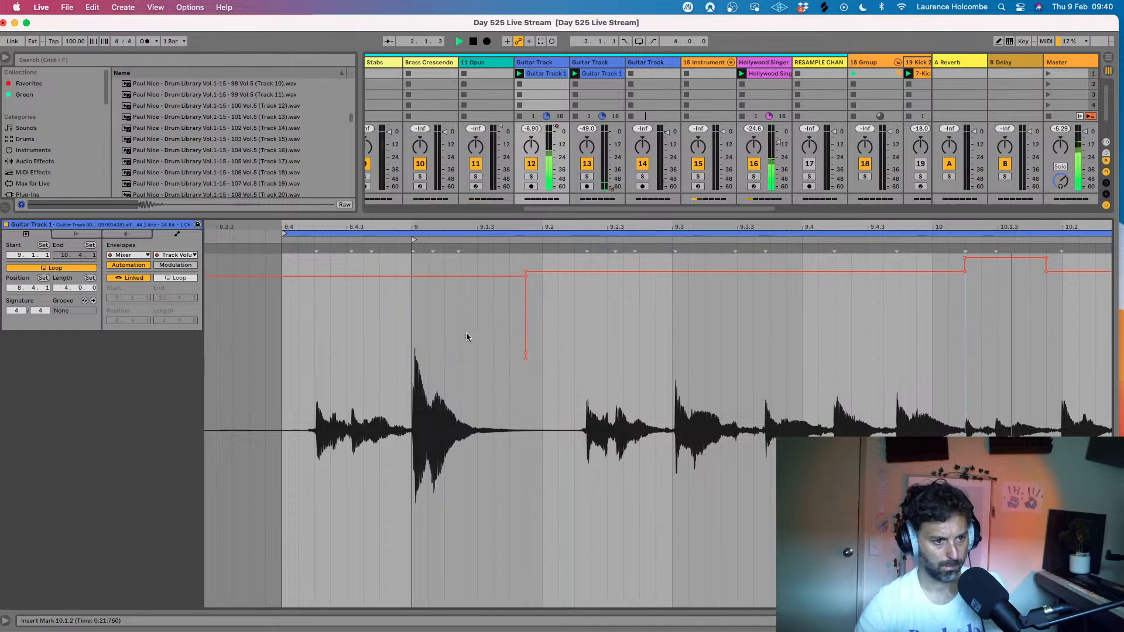
- Lower the track volume envelope as a block over the loud guitar note from 9.1.1 to 9.1.4 while checking playback
drag(404, 344, 519, 346)
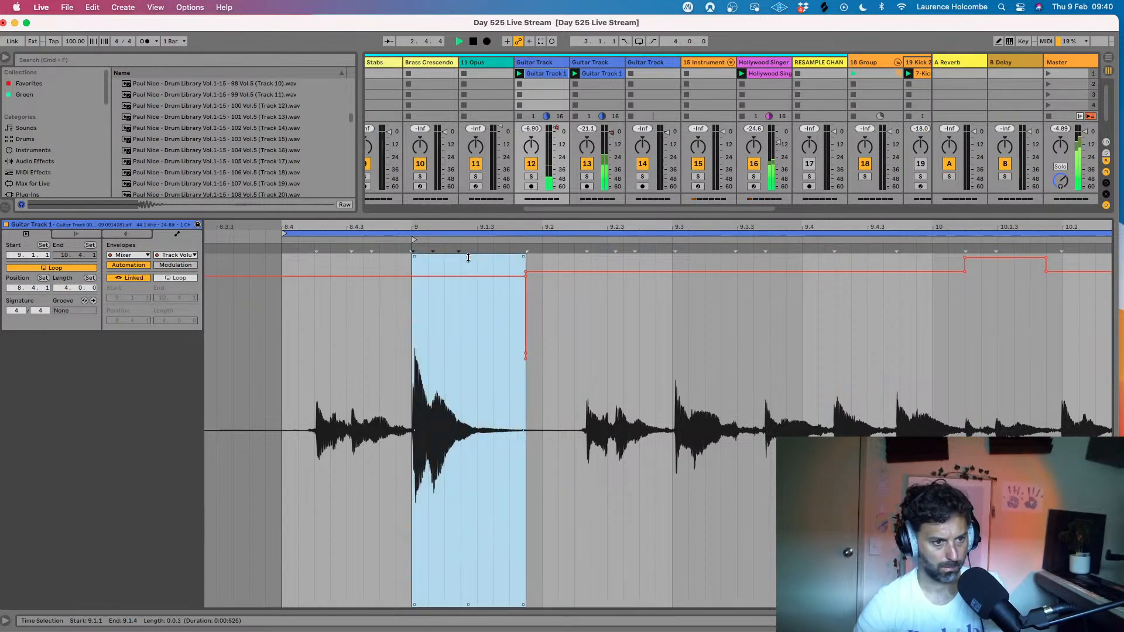
key(space)
key(space)
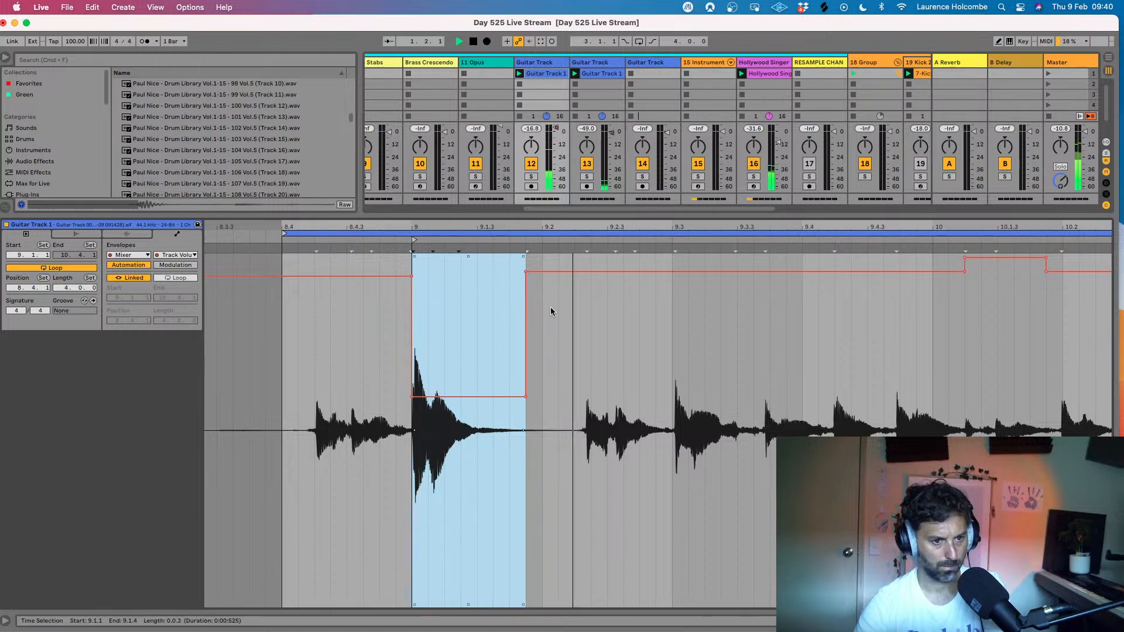
scroll(617, 324, right, 1)
drag(454, 256, 454, 226)
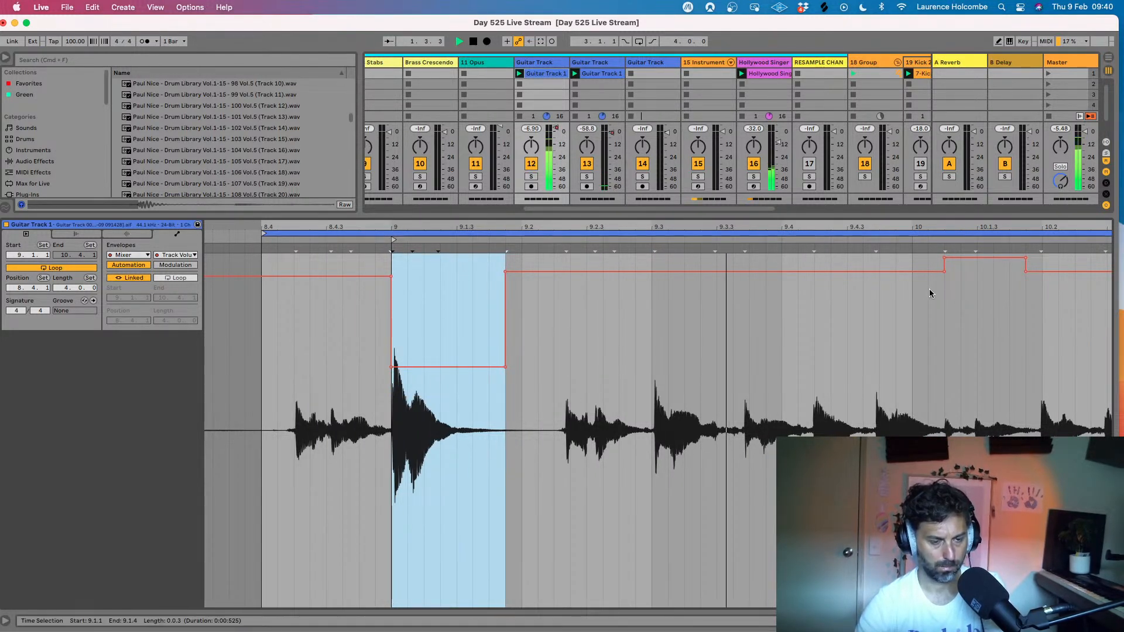
- Lower the track volume envelope from 9.1.4 to 10.1.2 and after 10.1.4, and raise the section between 10.1.2 and 10.1.4 to 6.0 dB
drag(505, 275, 529, 337)
drag(941, 273, 943, 343)
drag(1027, 271, 1025, 339)
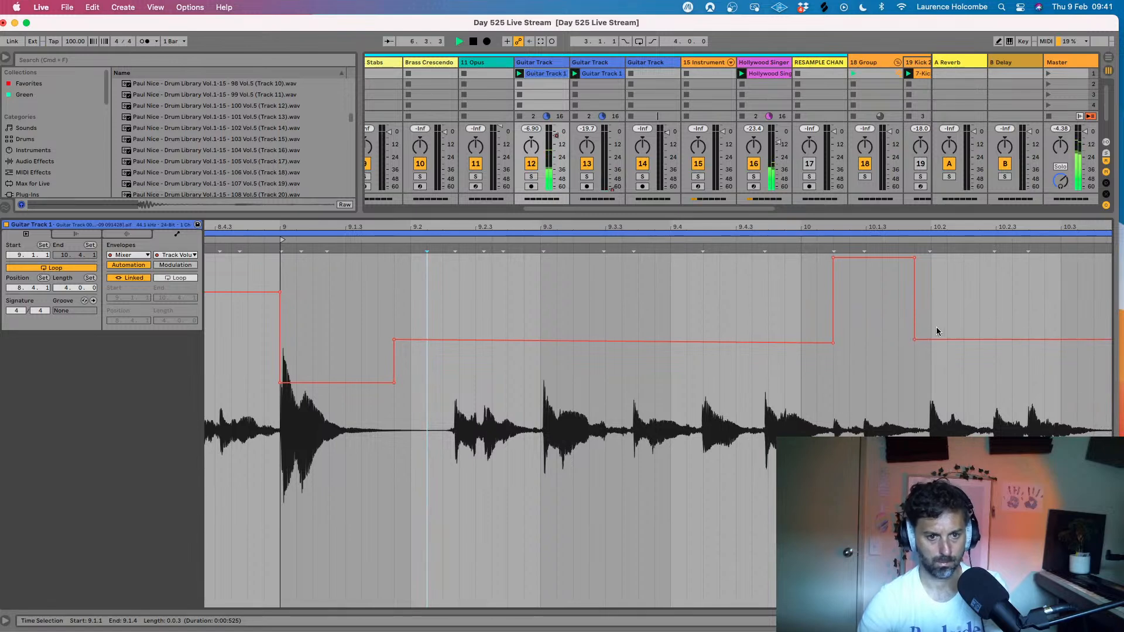
drag(910, 339, 908, 335)
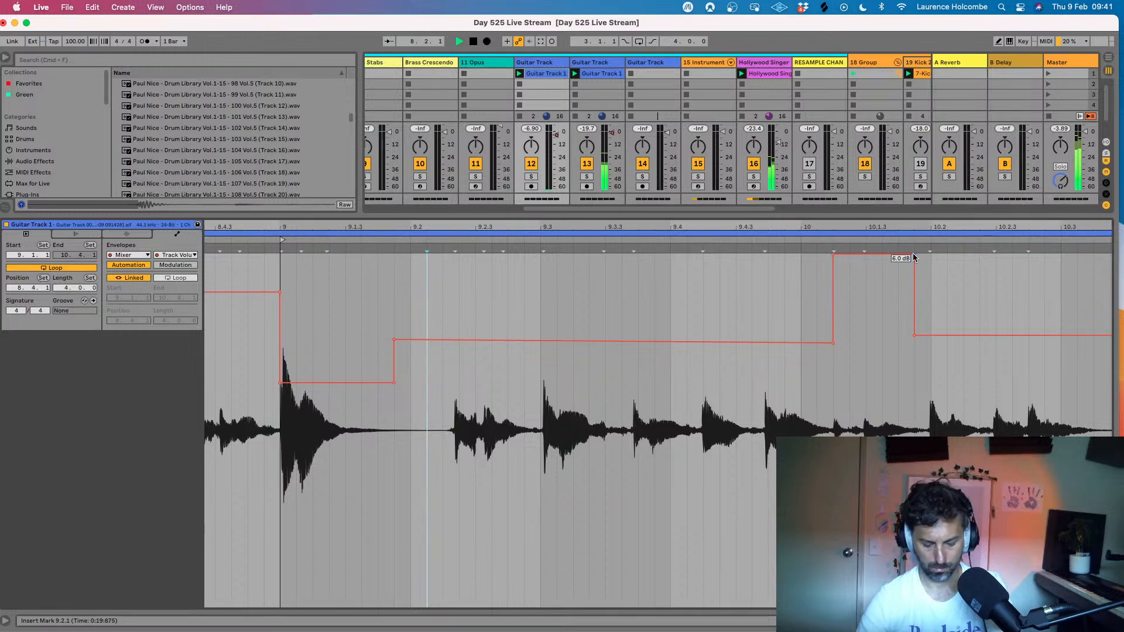
- Hide the clip's detail view and arm the Tremolo Strings track for recording
key(super+alt+l)
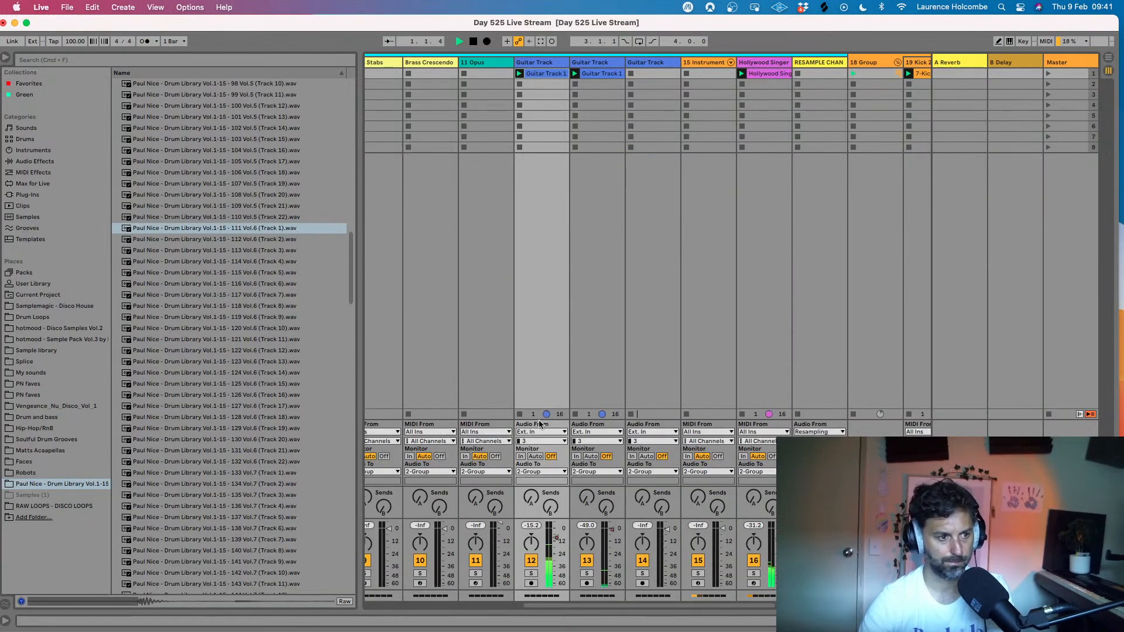
scroll(602, 400, left, 10)
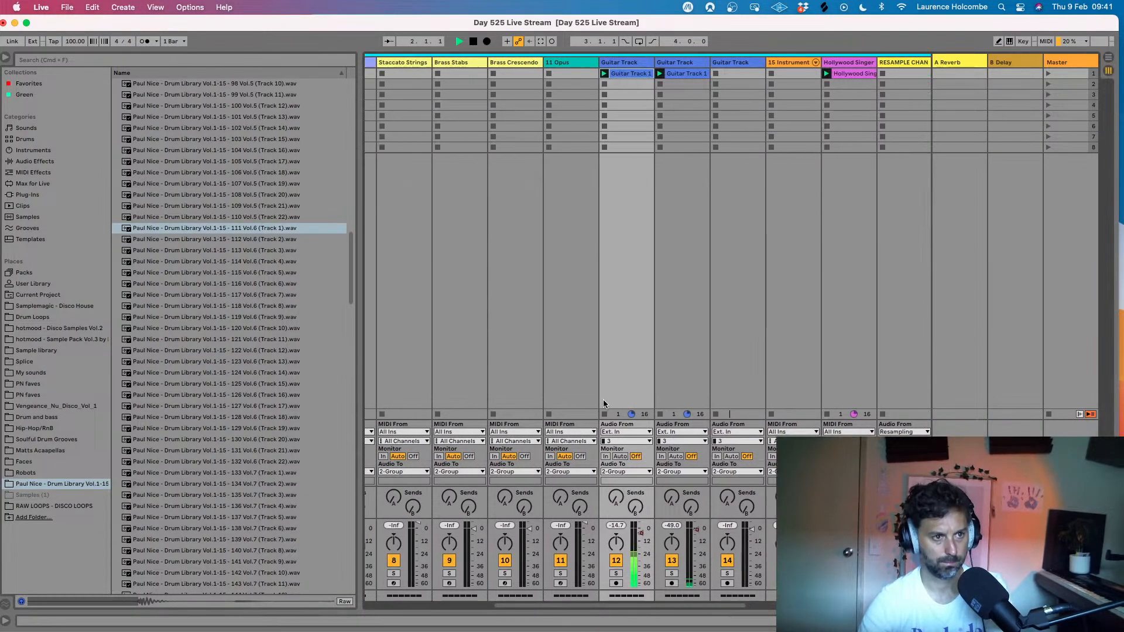
scroll(599, 369, left, 5)
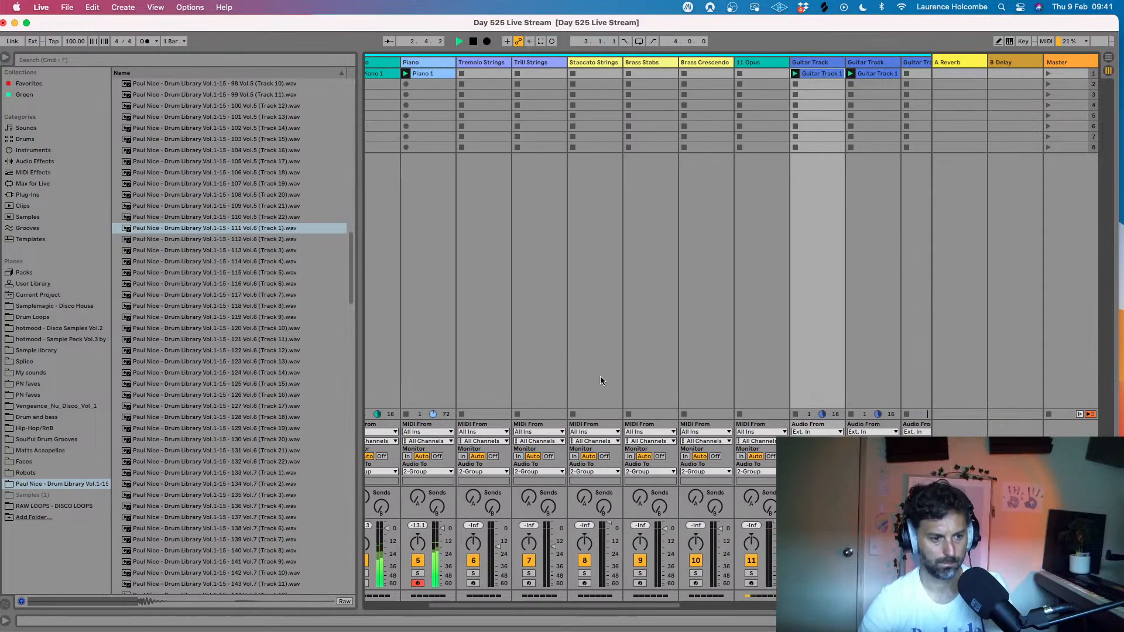
click(659, 584)
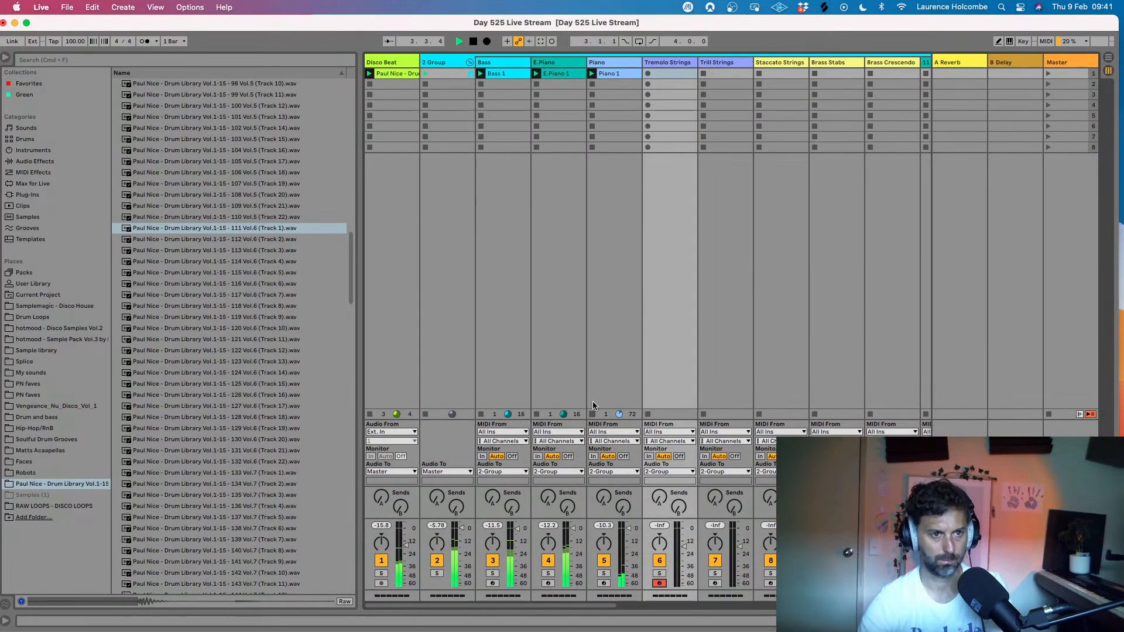
- Stop playback, select the Staccato Strings track and arm it for recording
scroll(632, 180, right, 4)
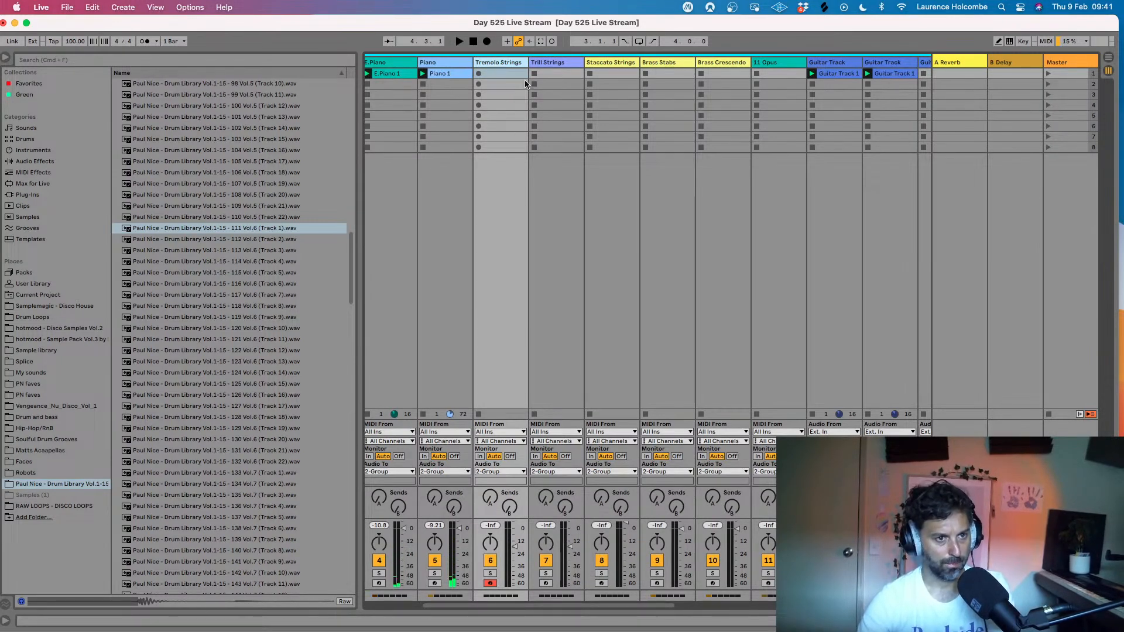
click(616, 70)
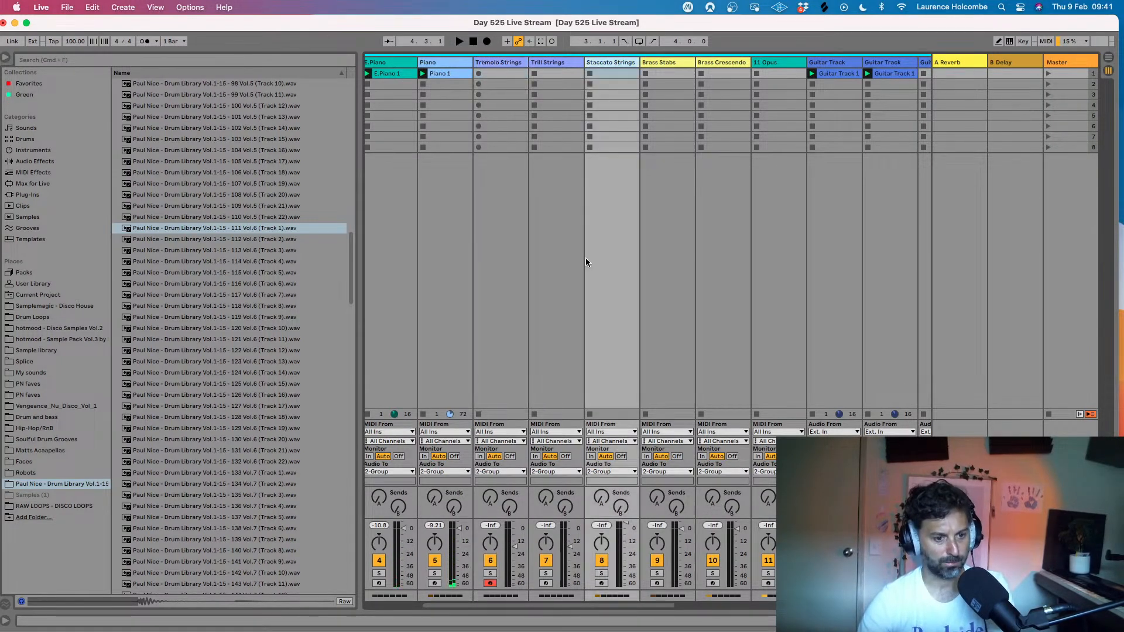
click(602, 583)
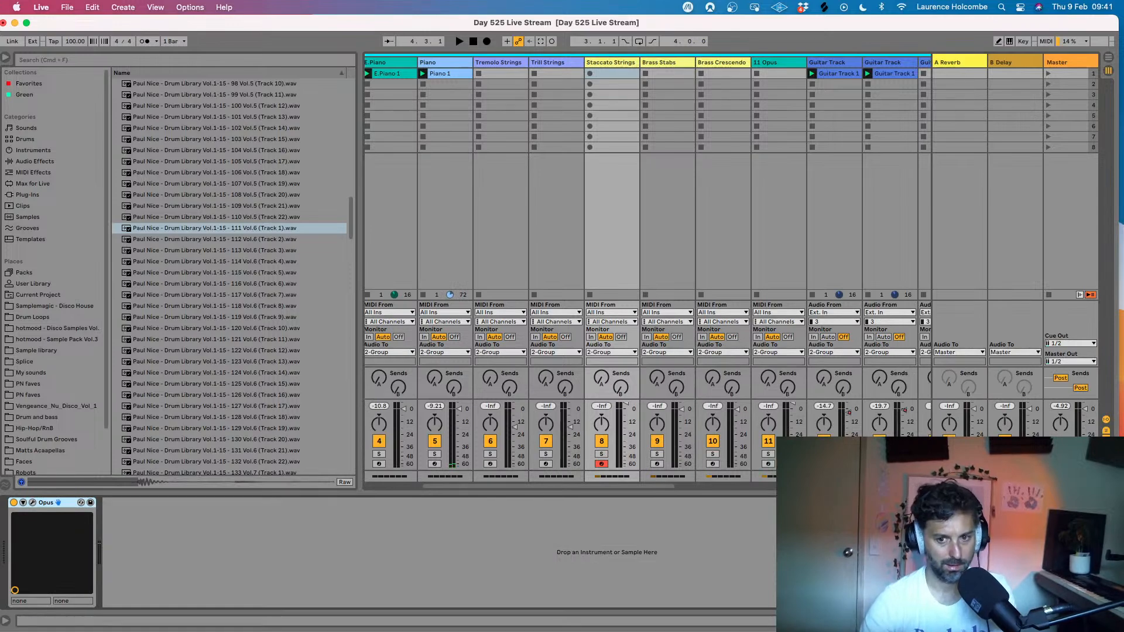
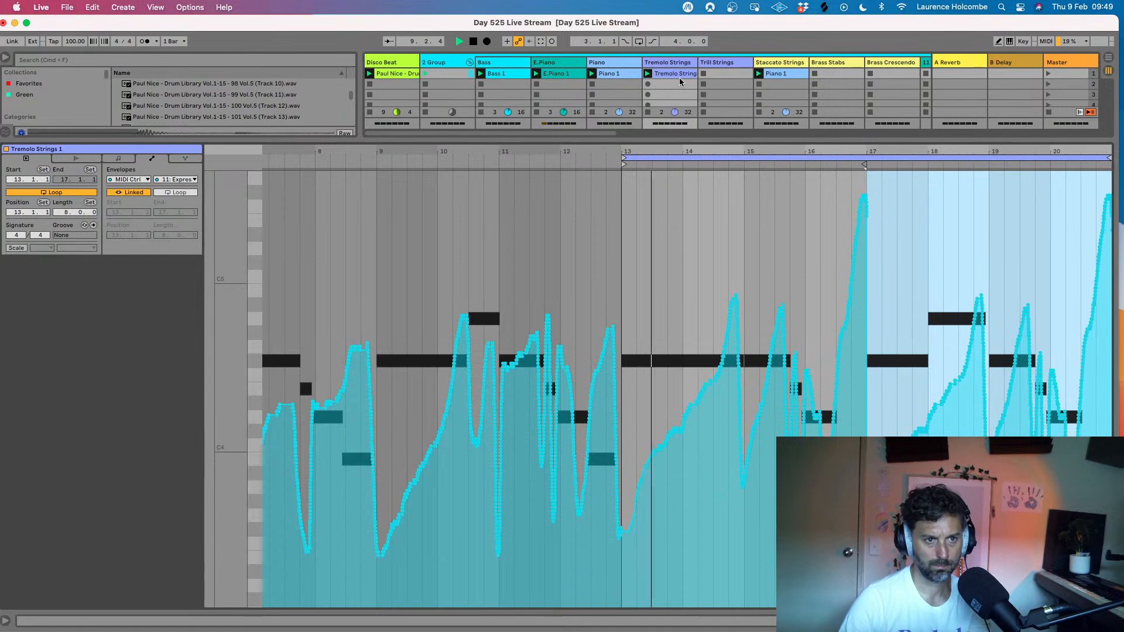
- Try to delete the B3 notes at 16.2.4 and 20.2.4 in the Tremolo Strings clip and extend the preceding D4 notes over them
click(119, 160)
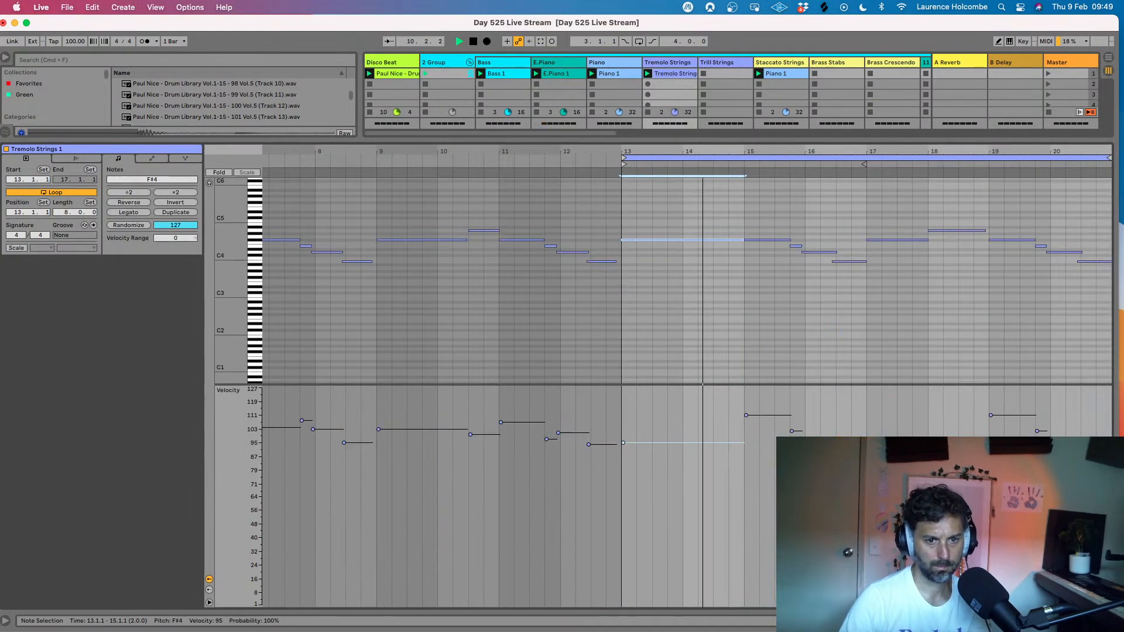
click(849, 261)
key(Delete)
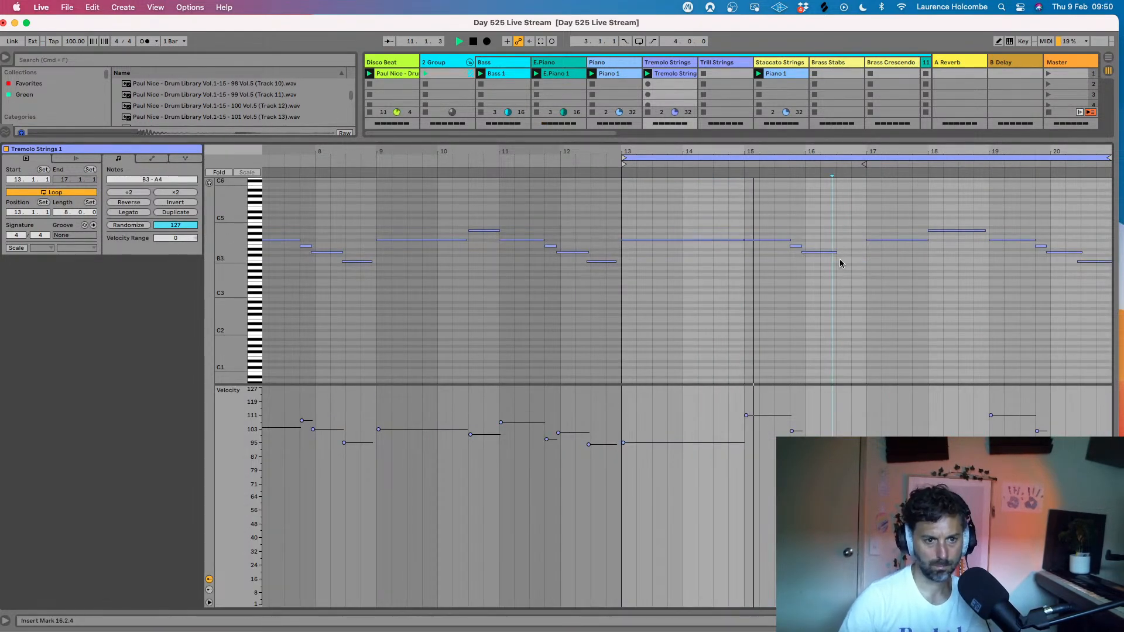
drag(836, 252, 866, 255)
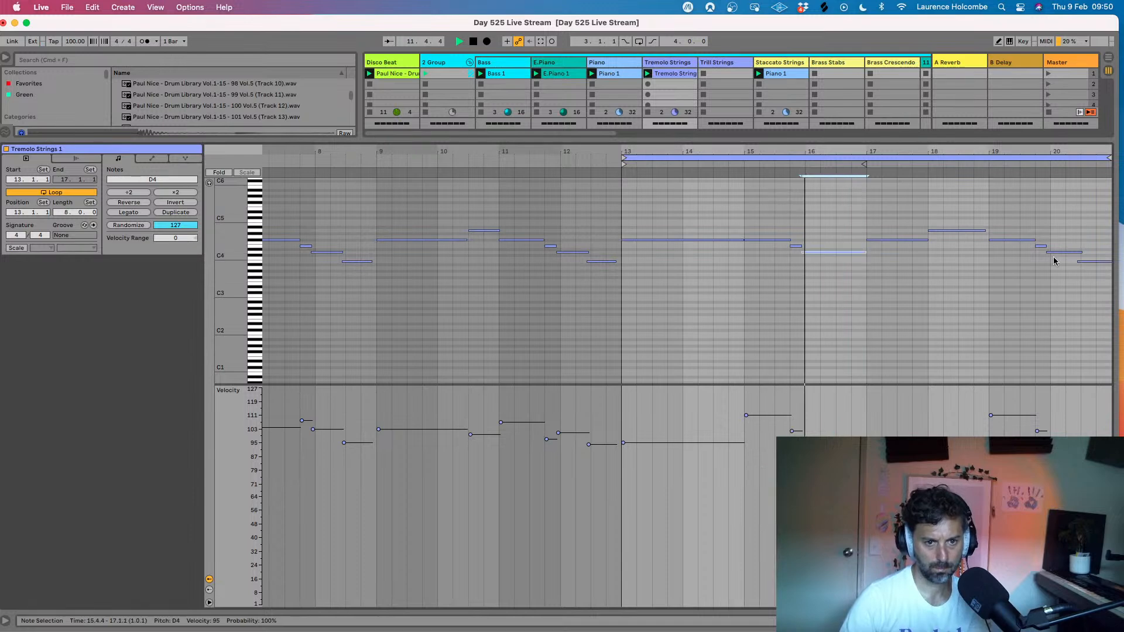
drag(1092, 242, 1092, 279)
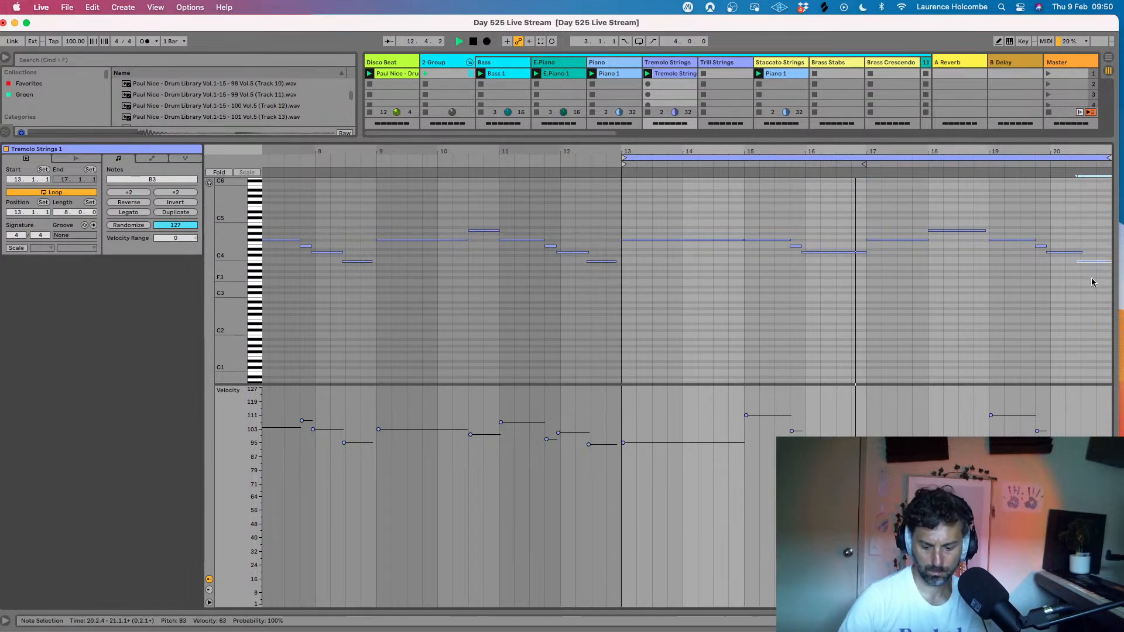
key(Delete)
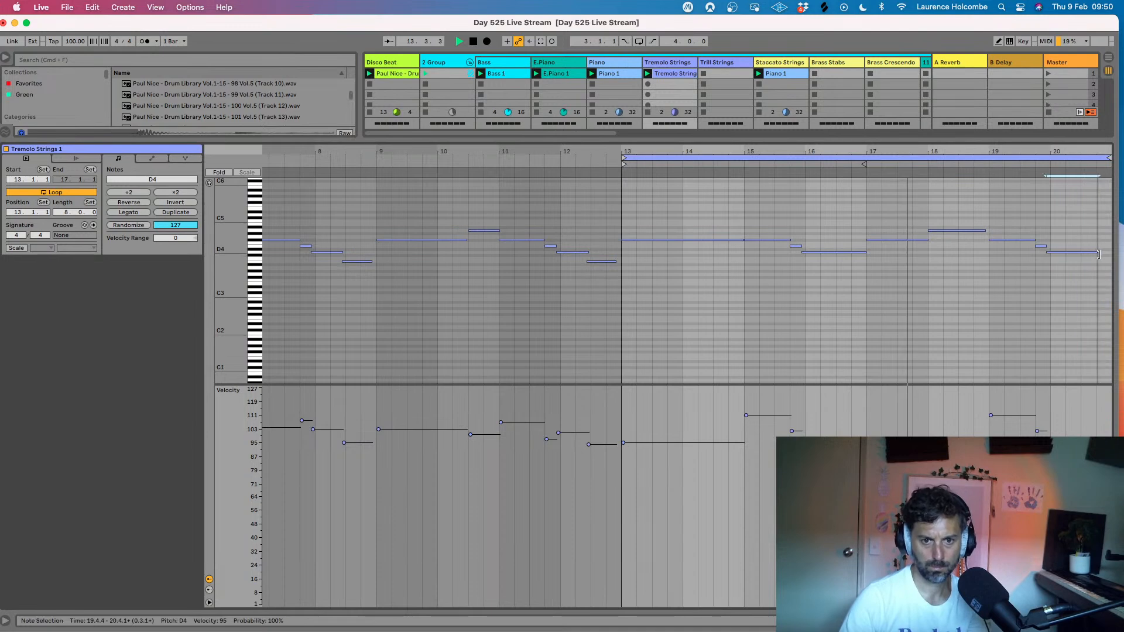
key(super+alt+l)
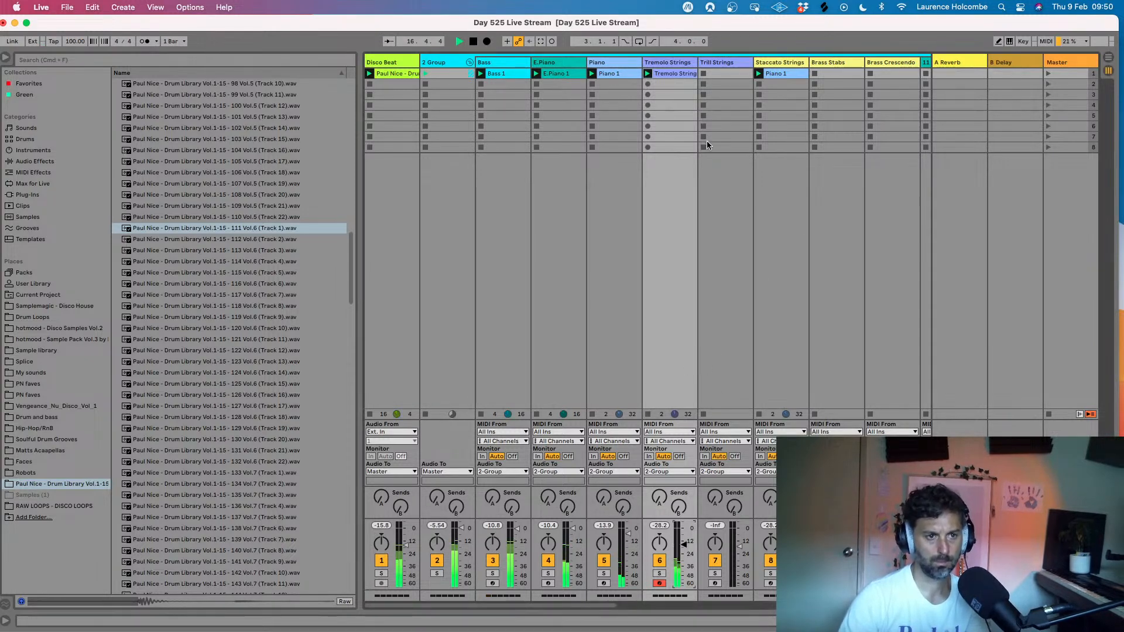
- Examine the Piano 1 clip's notes for comparison with the Tremolo Strings part, enlarging the note area to show more pitches
double_click(677, 73)
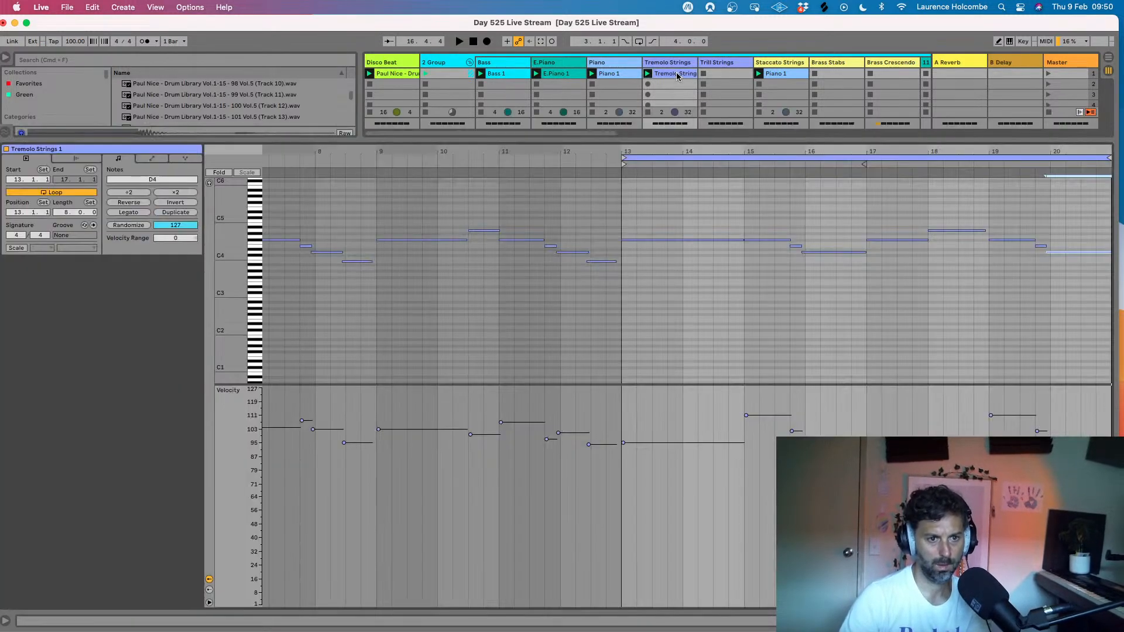
click(612, 73)
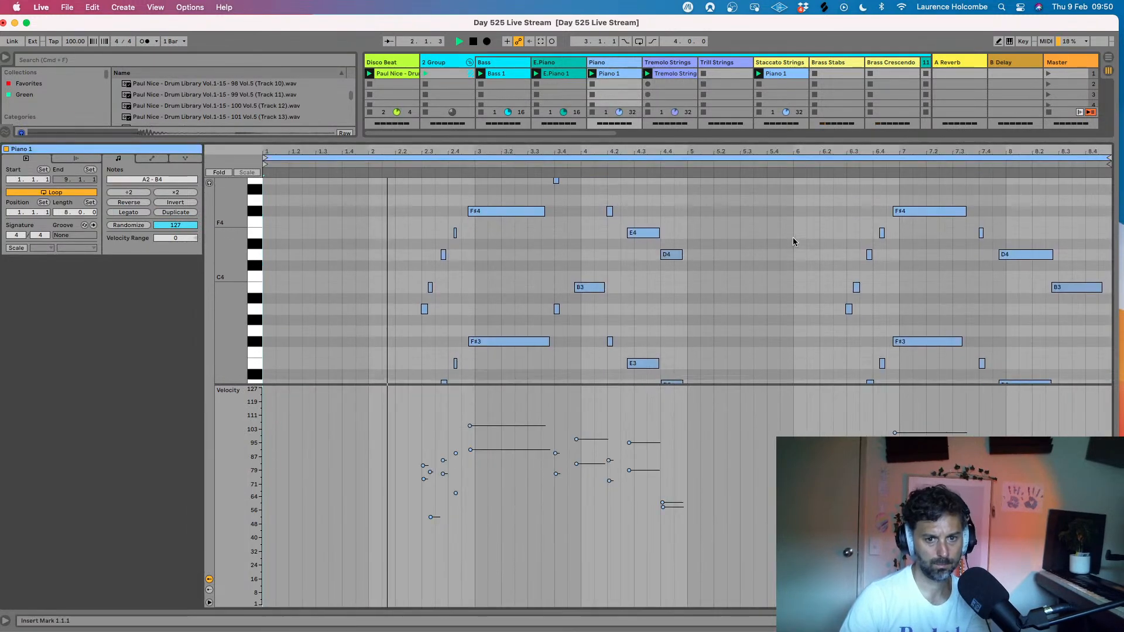
scroll(792, 237, down, 2)
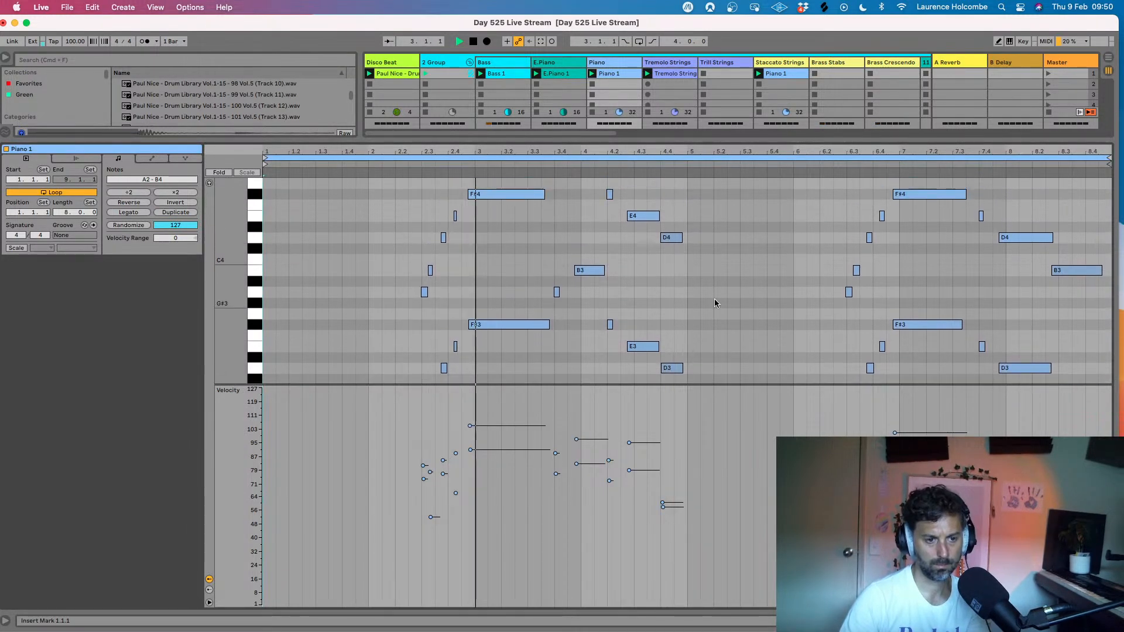
drag(678, 385, 703, 451)
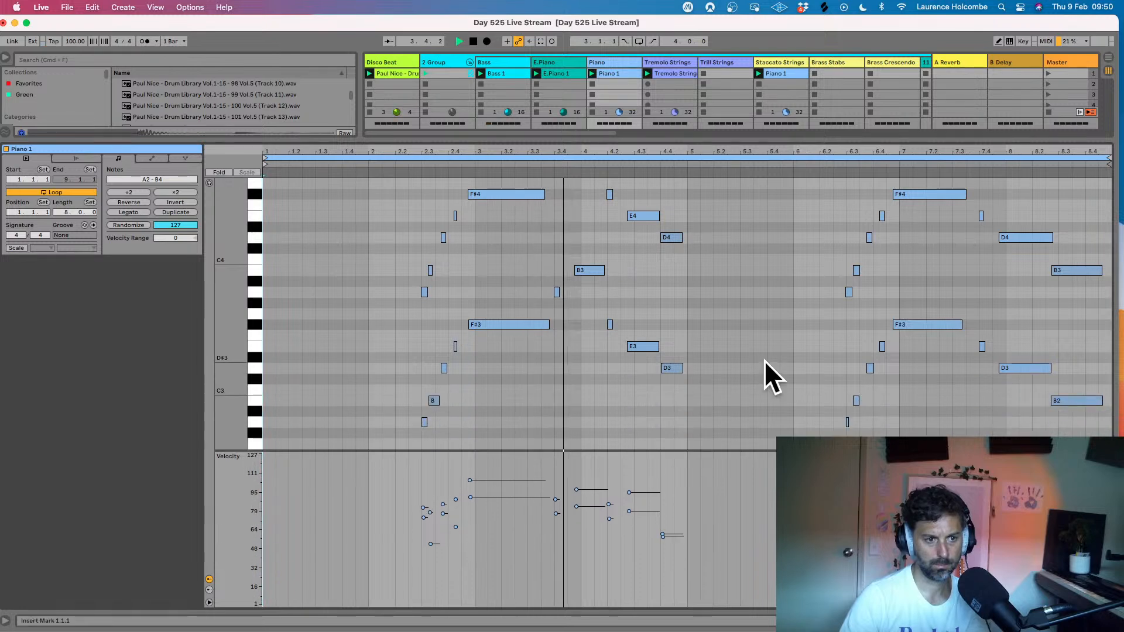
scroll(764, 360, up, 3)
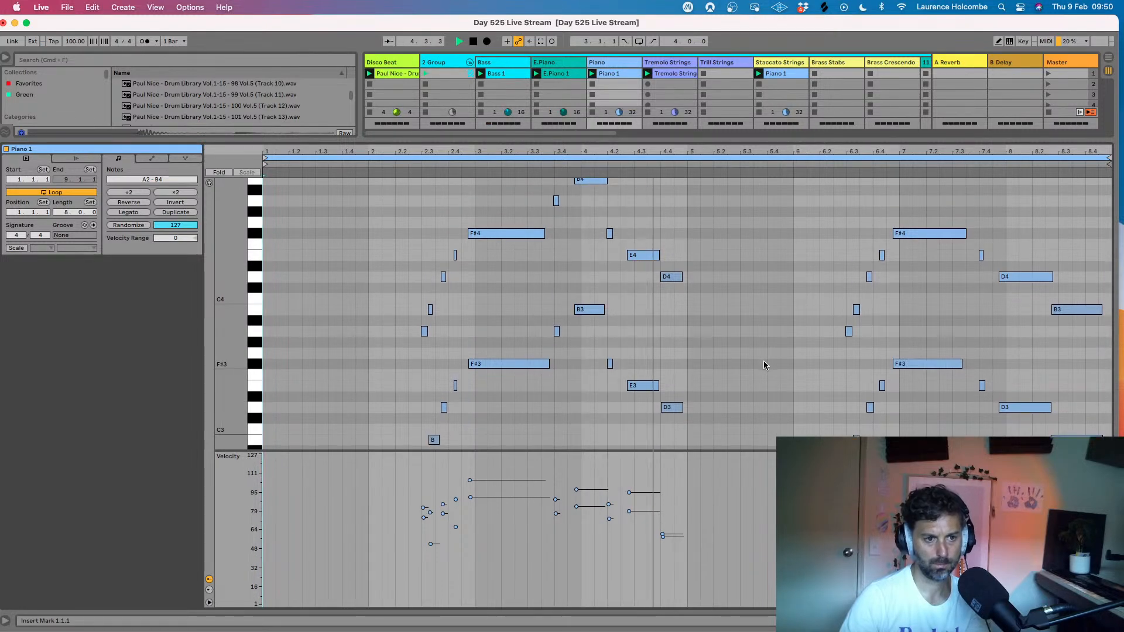
- Play back the Tremolo Strings clip and check its notes from bar 13 to bar 16
click(680, 73)
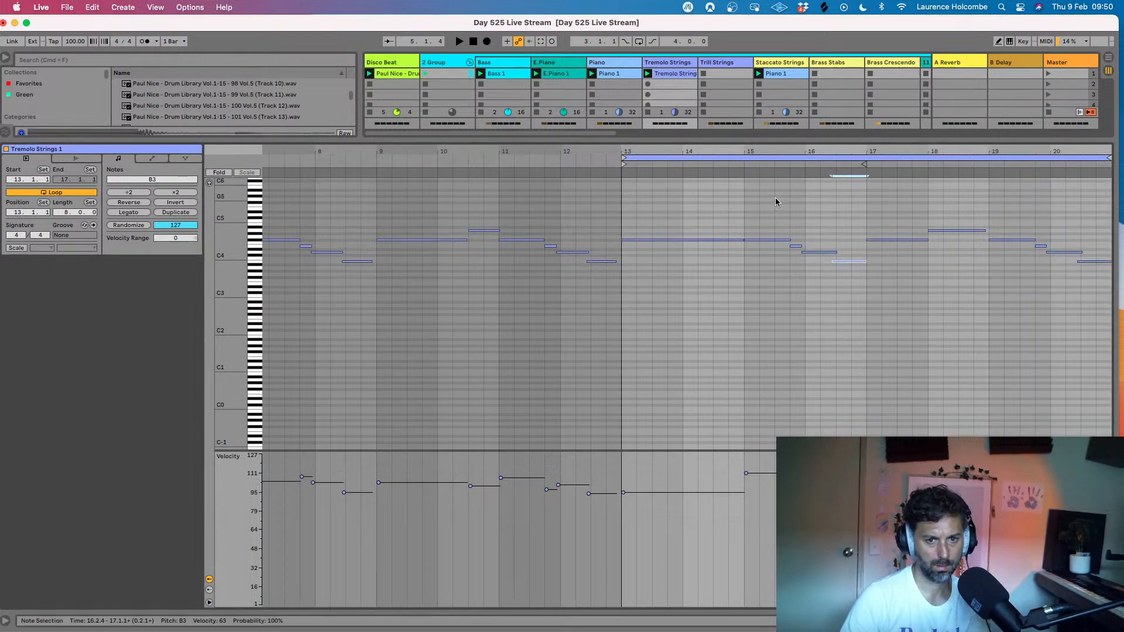
key(space)
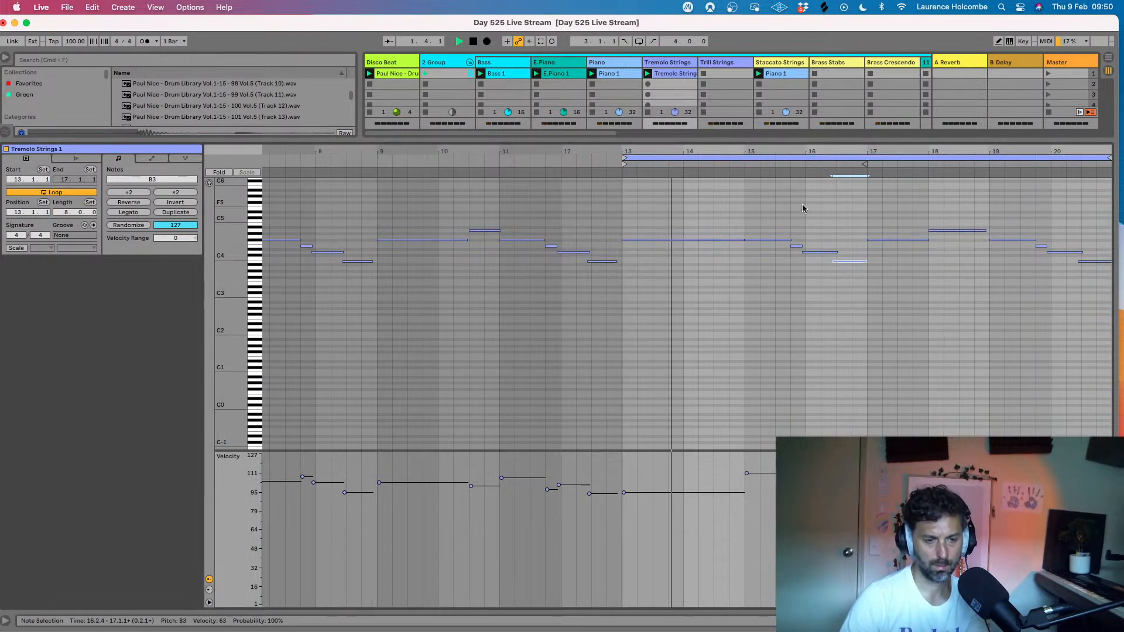
click(805, 204)
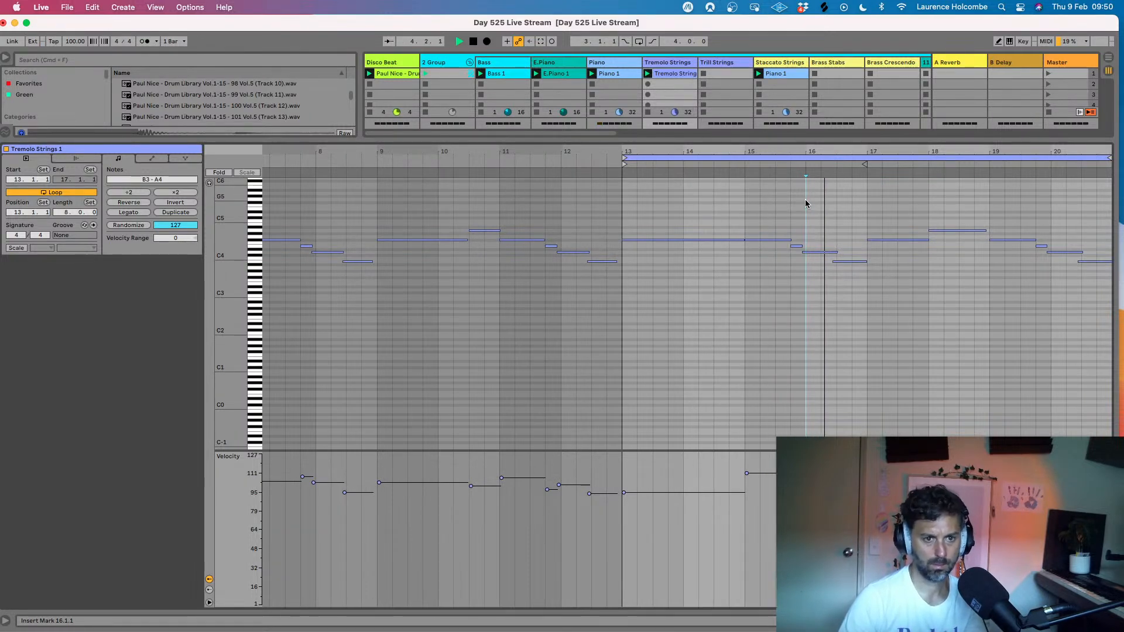
key(space)
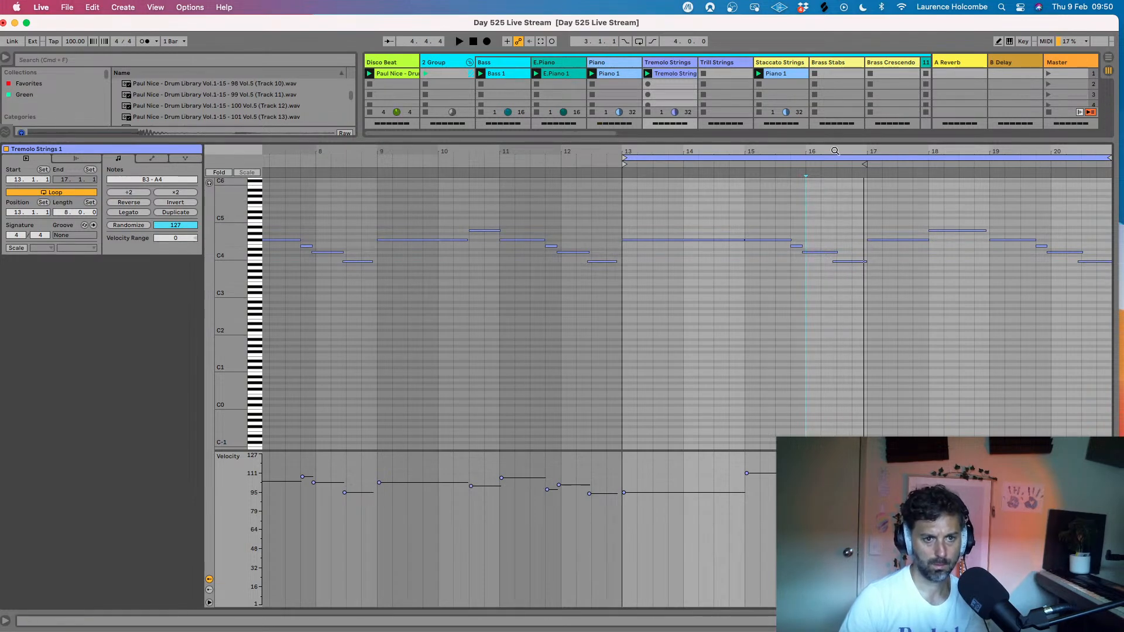
- In the Tremolo Strings clip, shorten the D4 note in bar 16 and start the following B3 note at 16.2.3, and restart playback
drag(835, 151, 815, 178)
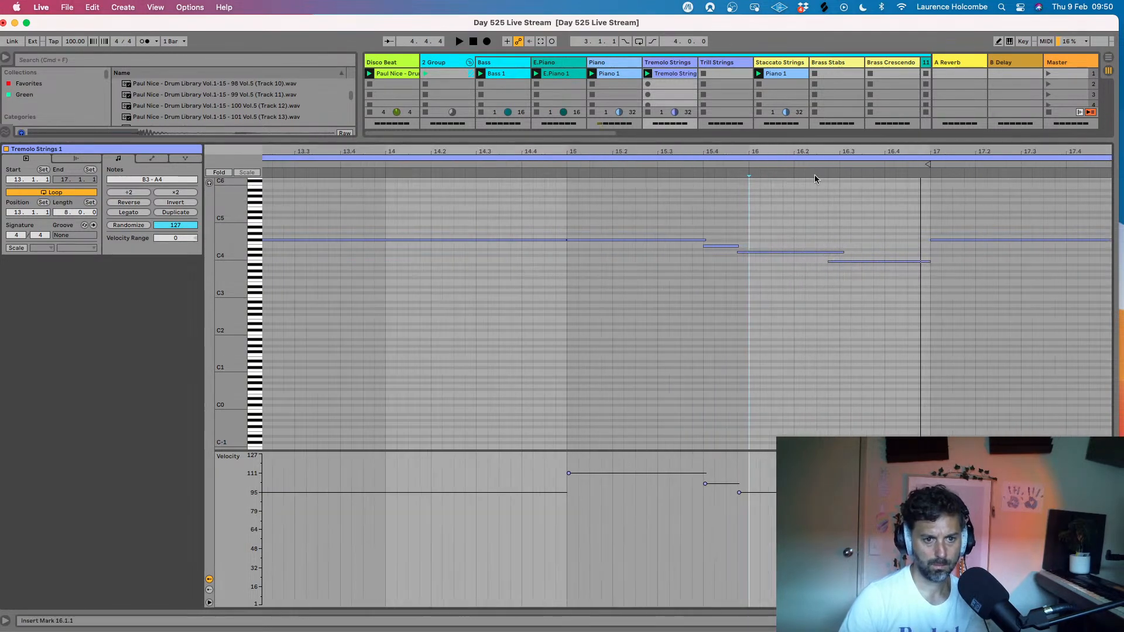
click(842, 253)
drag(841, 251, 818, 261)
key(space)
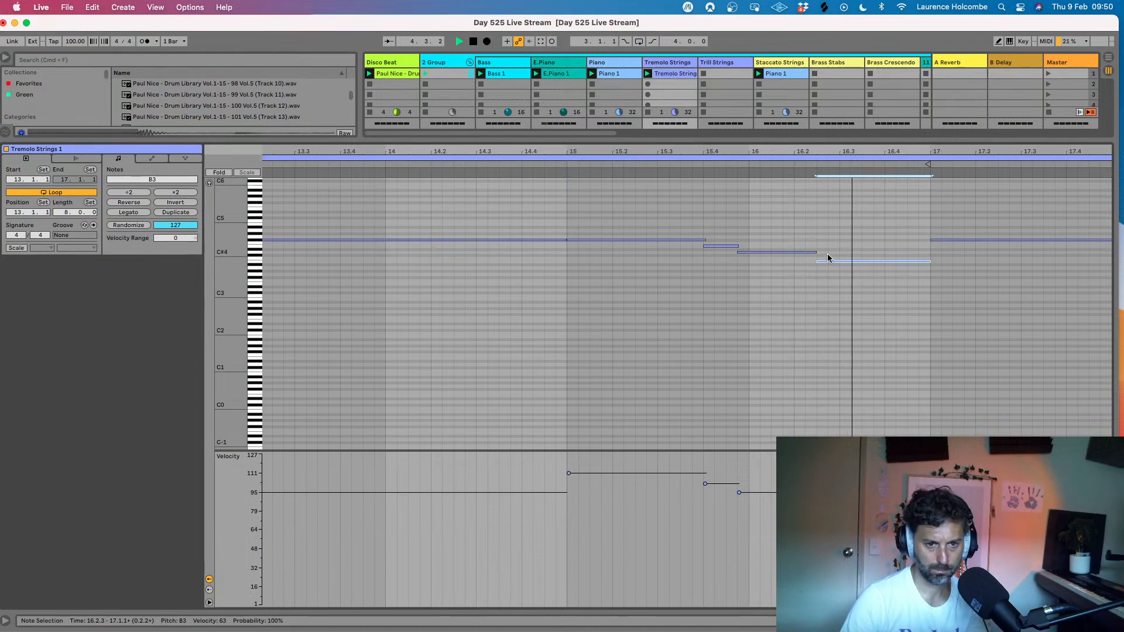
- Shorten the D4 note in bar 20 and start the following B3 note earlier so they meet, and hide the clip's detail view
scroll(828, 258, down, 6)
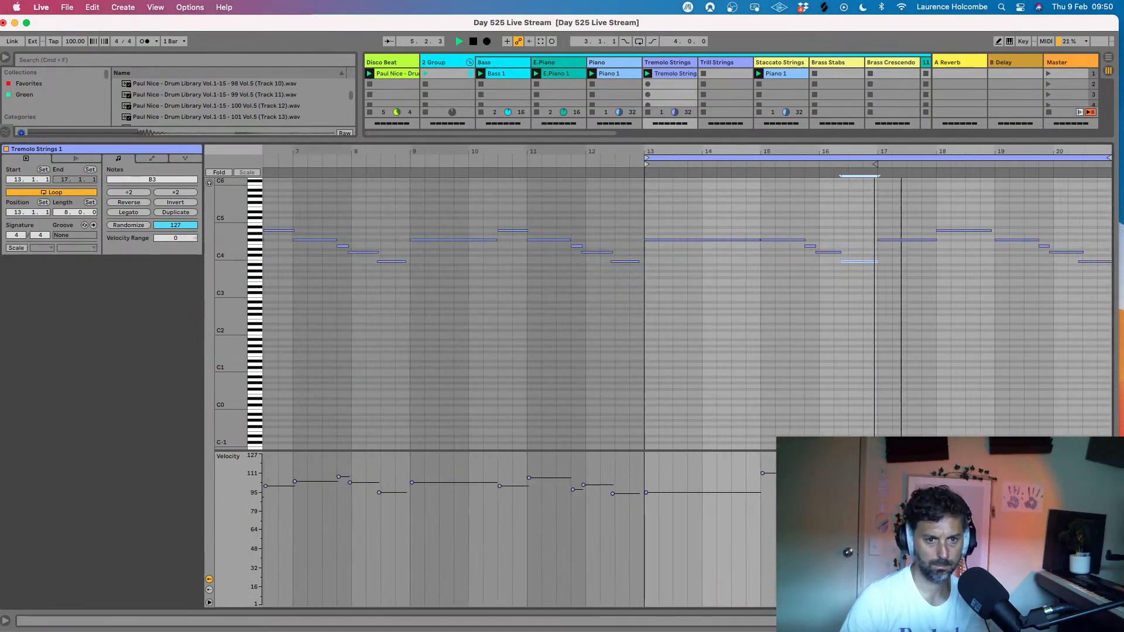
drag(875, 152, 874, 151)
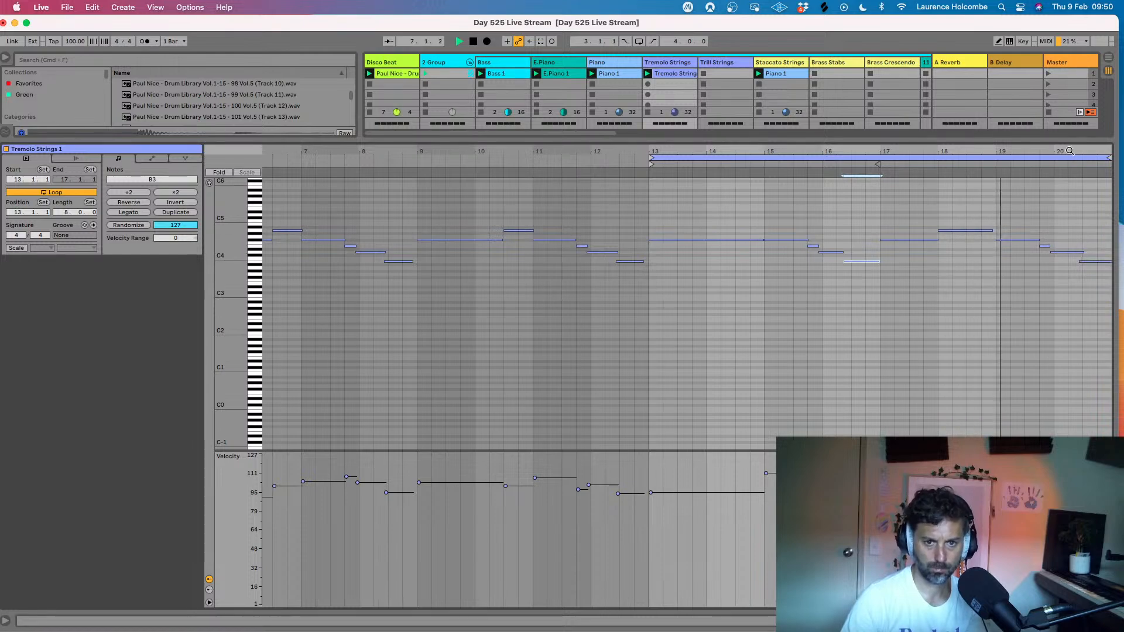
scroll(1054, 253, up, 6)
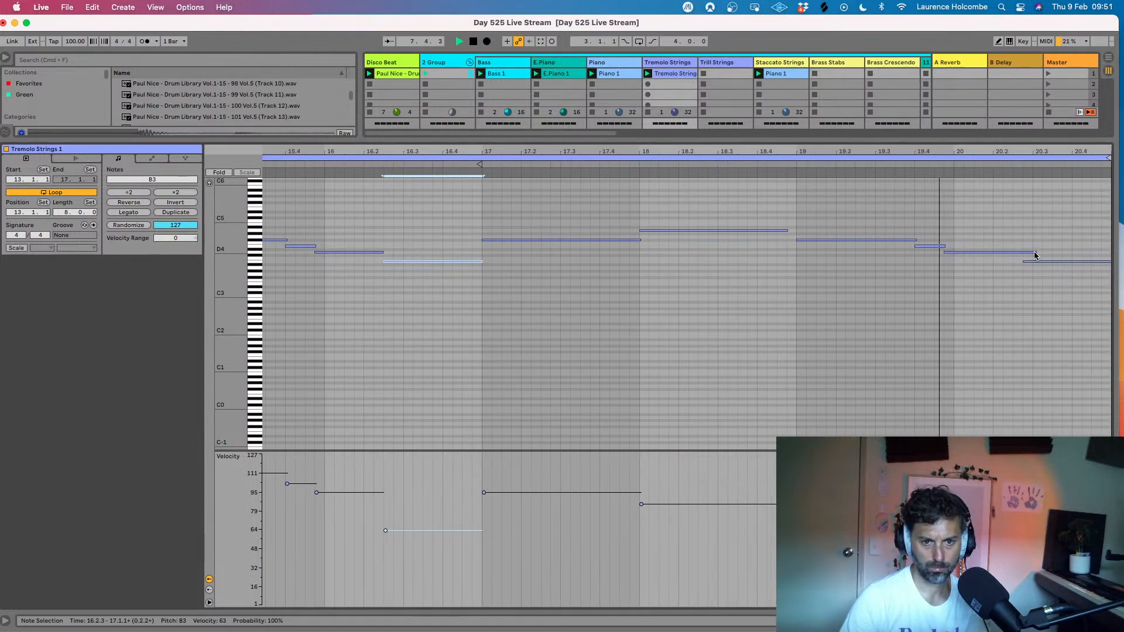
drag(1036, 252, 1013, 261)
drag(963, 154, 1016, 146)
key(super+alt+l)
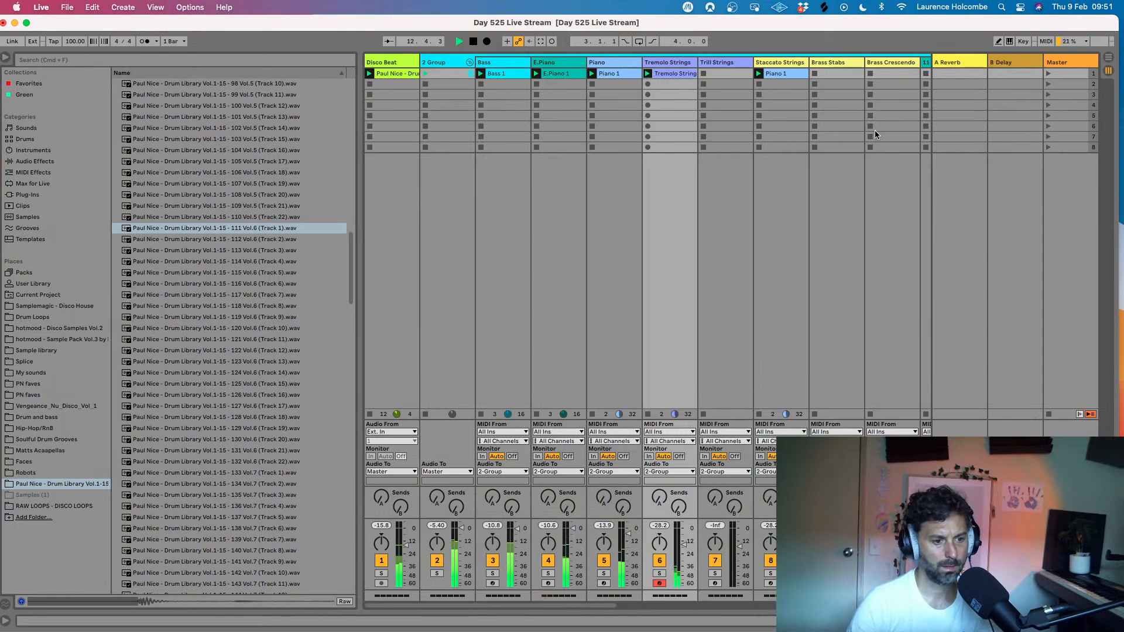
- Stop playback and insert a new MIDI track directly after the Piano track
scroll(811, 77, right, 2)
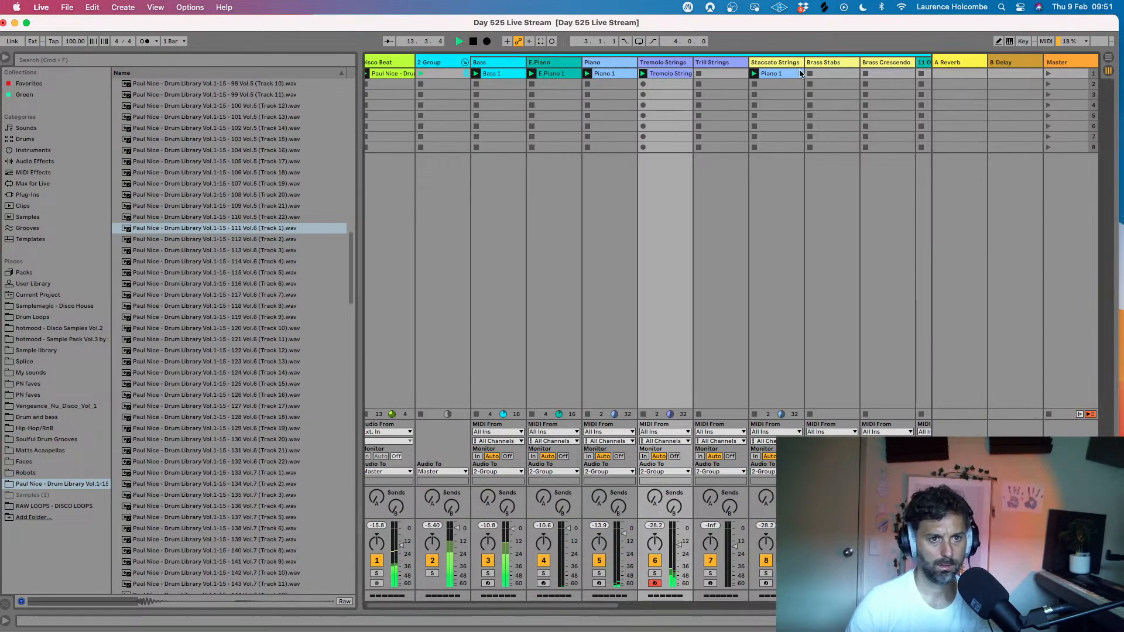
scroll(802, 76, right, 3)
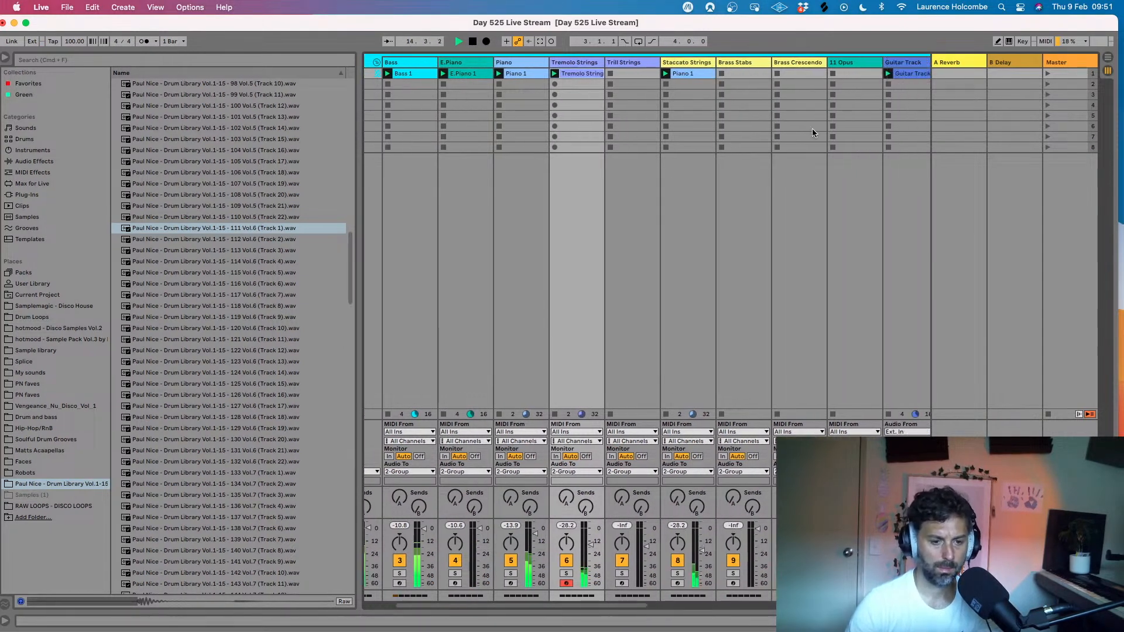
scroll(809, 175, right, 3)
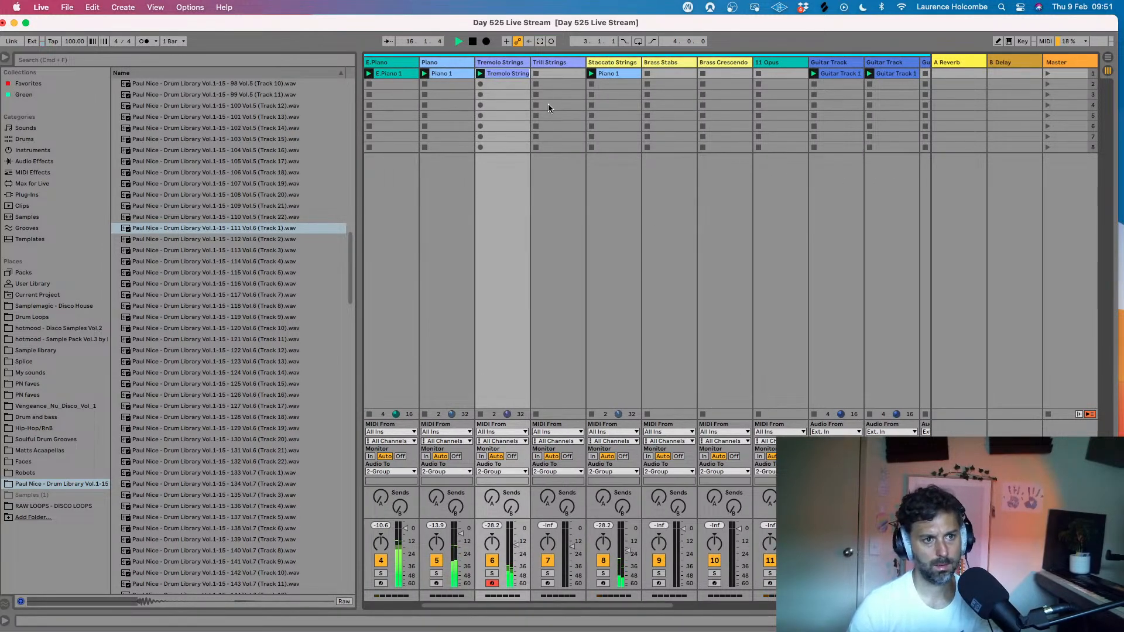
scroll(548, 103, left, 5)
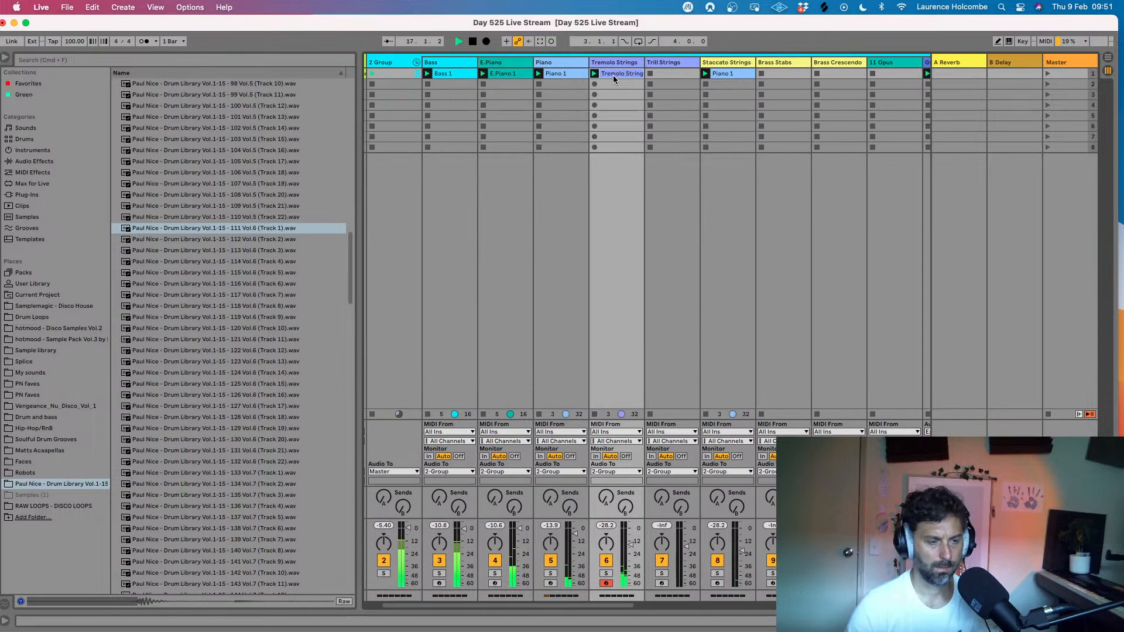
key(space)
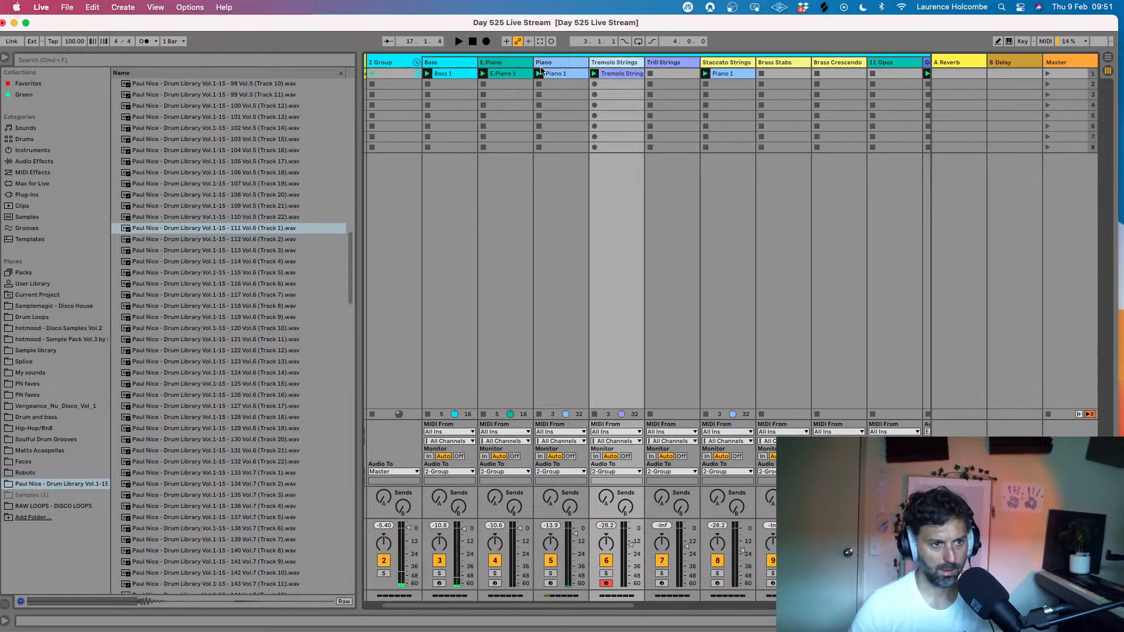
click(555, 64)
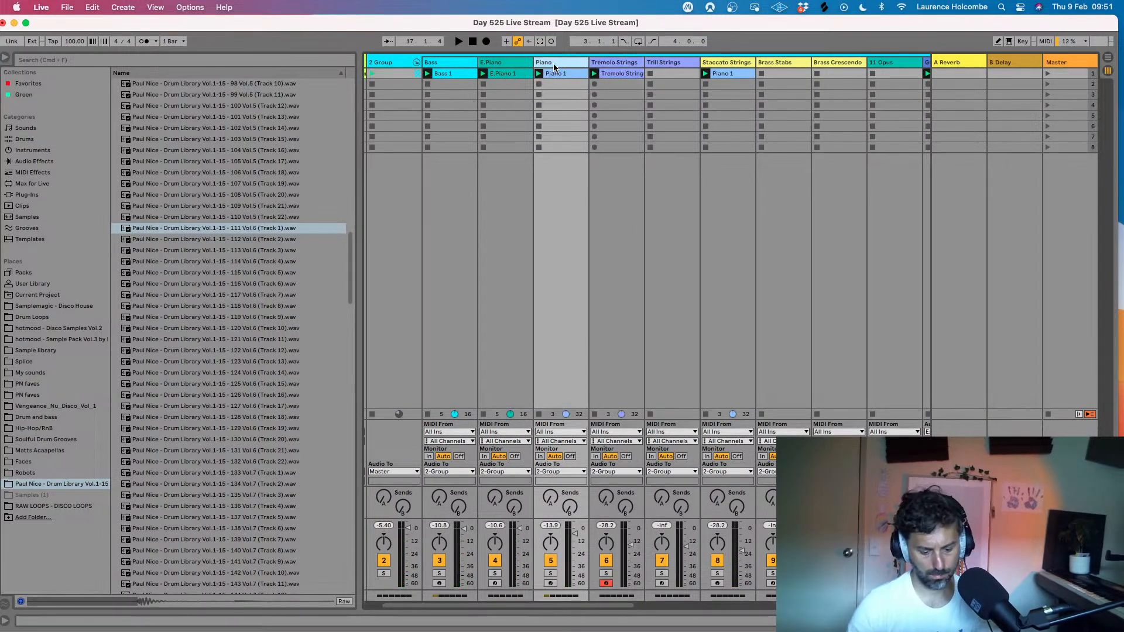
key(super+shift+t)
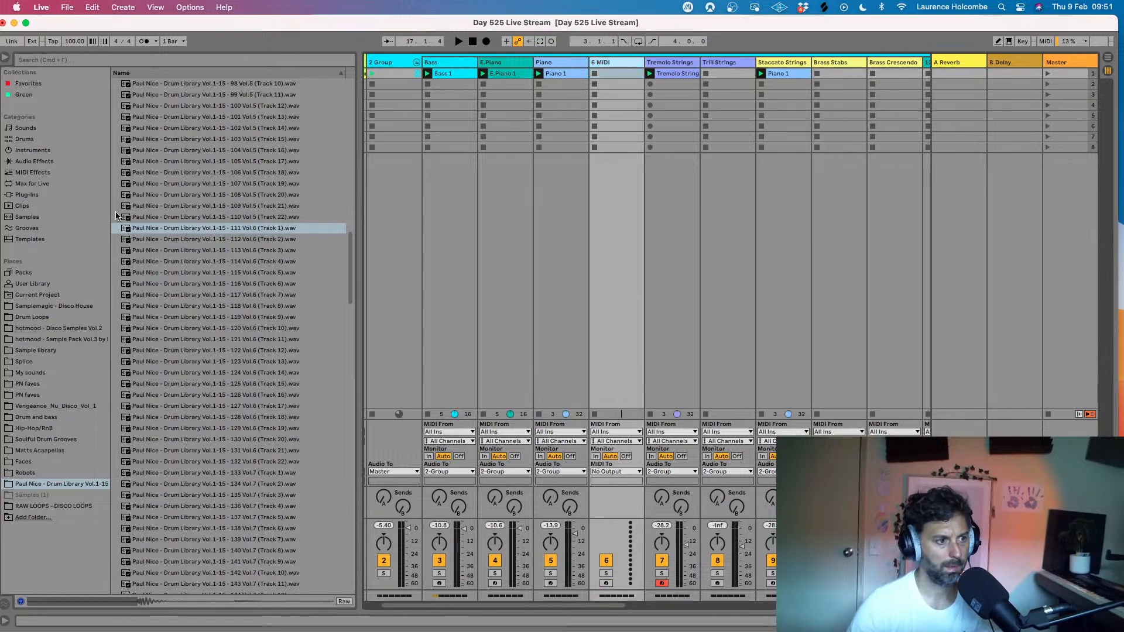
- Load the Spectrasonics Omnisphere plug-in onto the new MIDI track
click(27, 194)
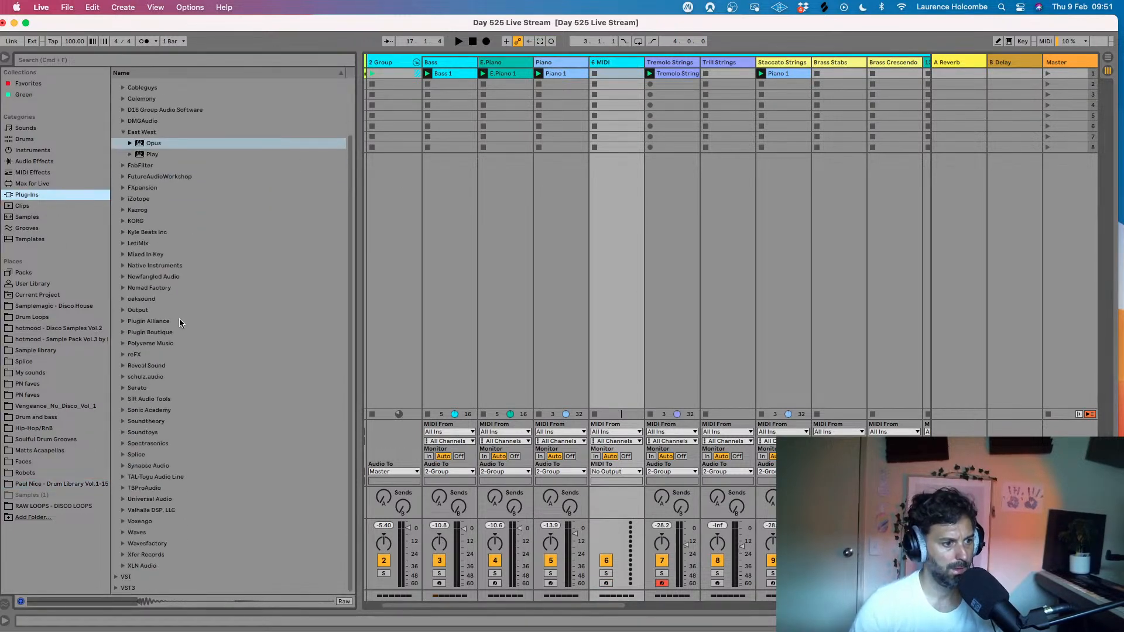
click(123, 444)
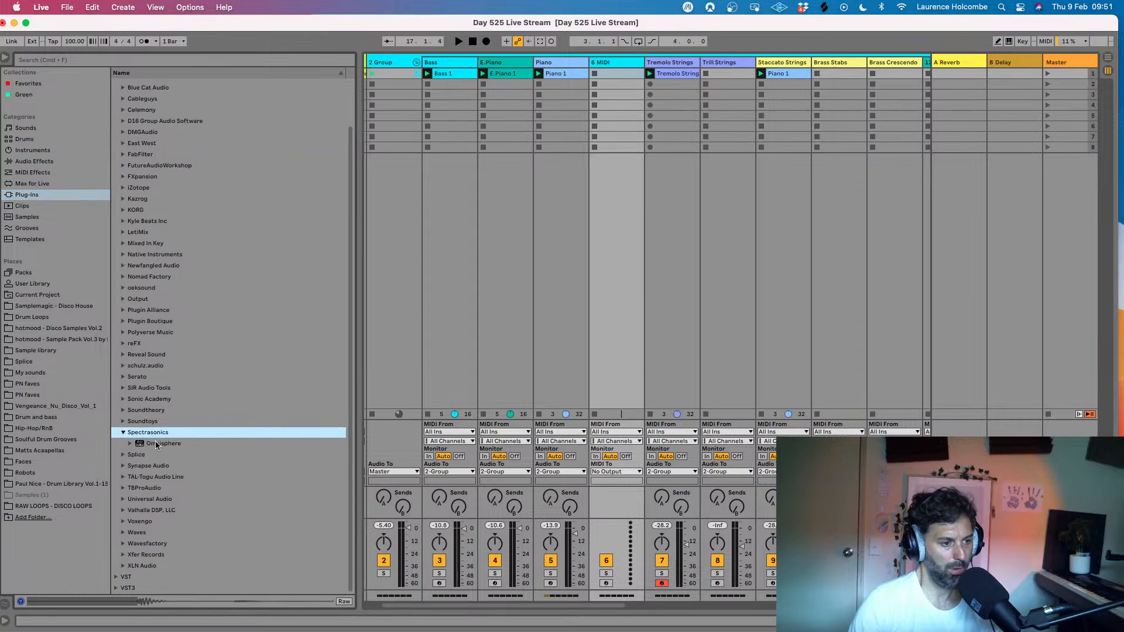
drag(157, 445, 408, 333)
drag(565, 120, 601, 67)
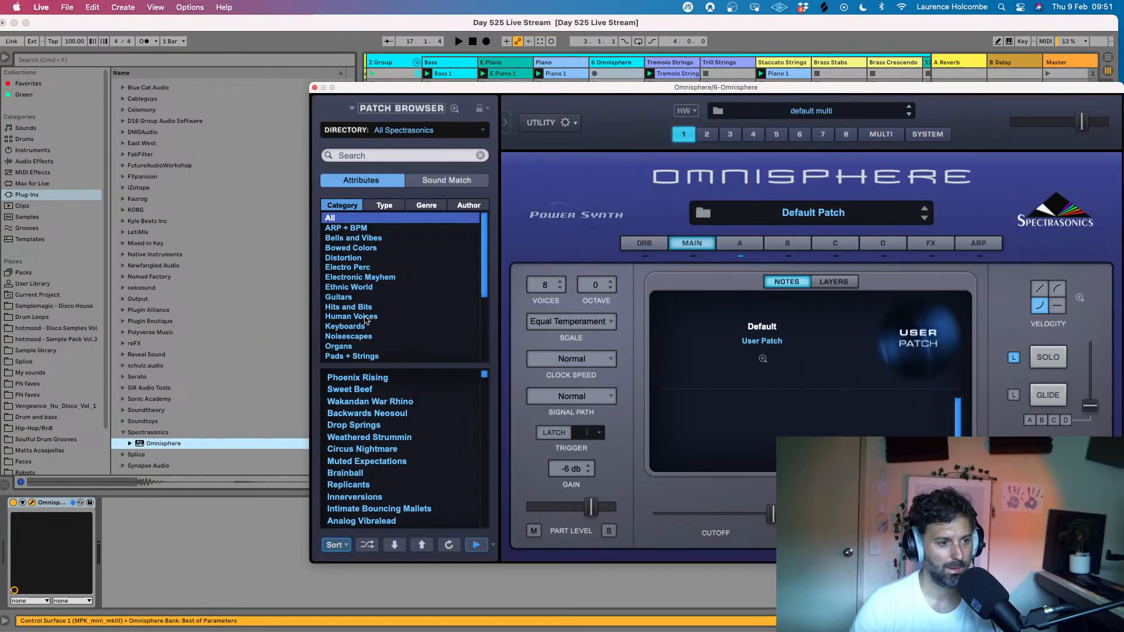
- Browse Omnisphere's Human Voices category, load the Jazz Combo Ensemble Wheel patch, and close the plug-in window
click(365, 319)
scroll(382, 468, down, 15)
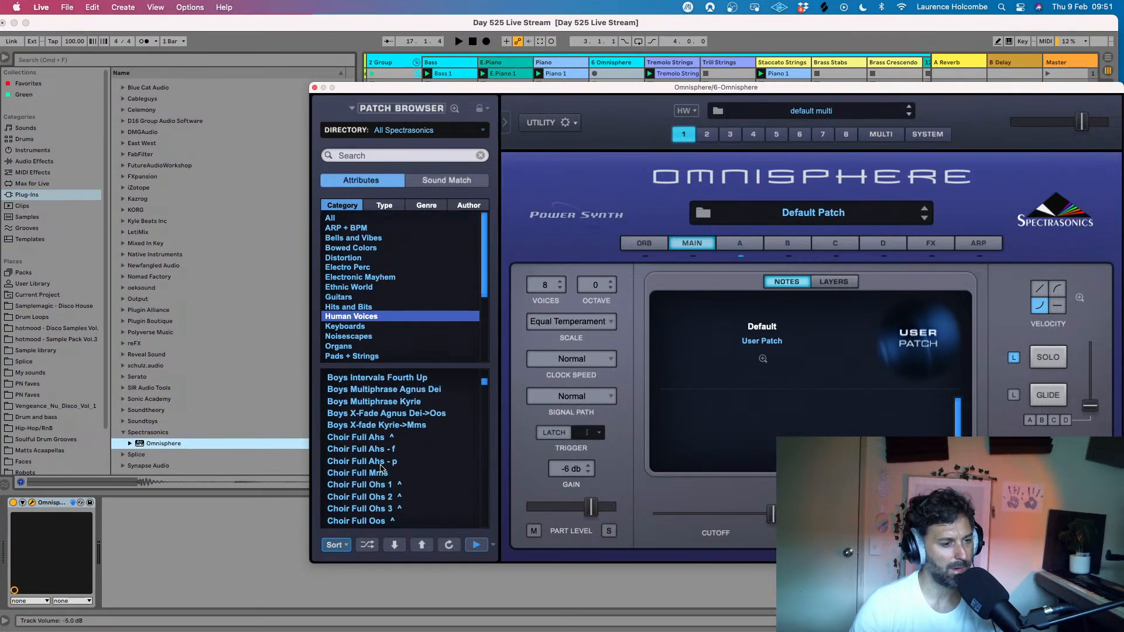
scroll(381, 469, down, 15)
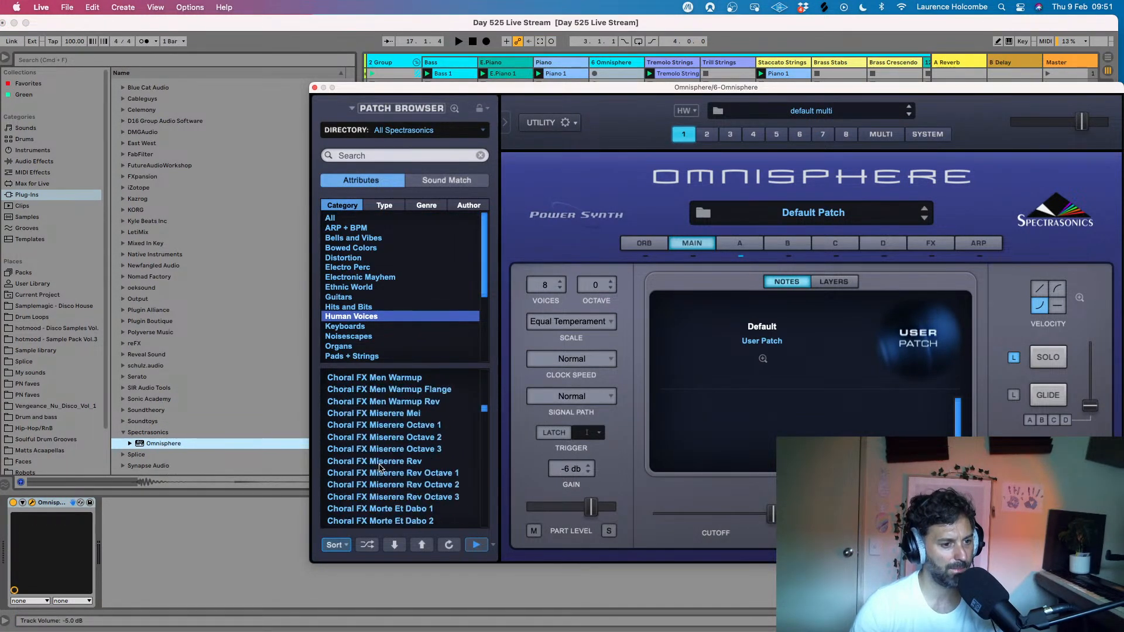
scroll(380, 467, down, 5)
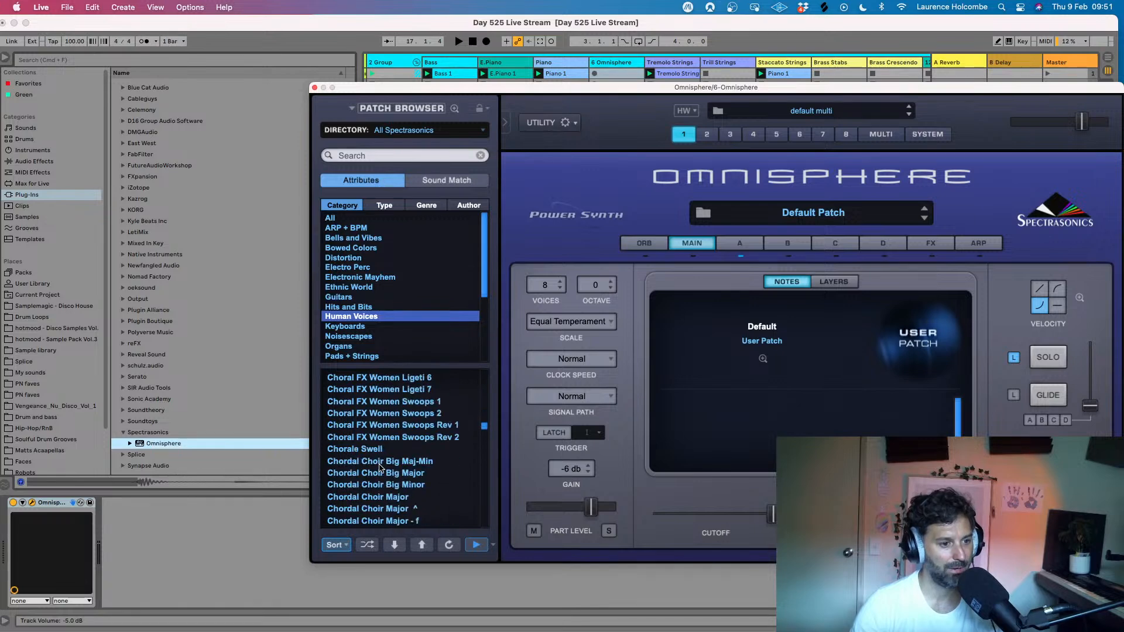
scroll(375, 466, up, 10)
scroll(375, 467, up, 15)
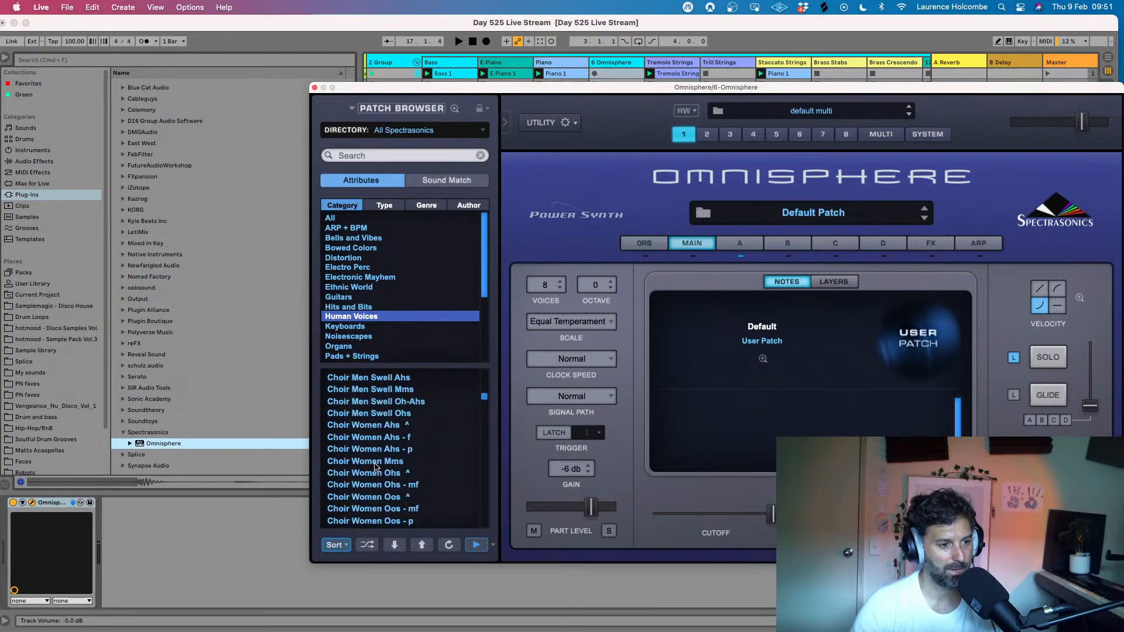
scroll(376, 466, down, 15)
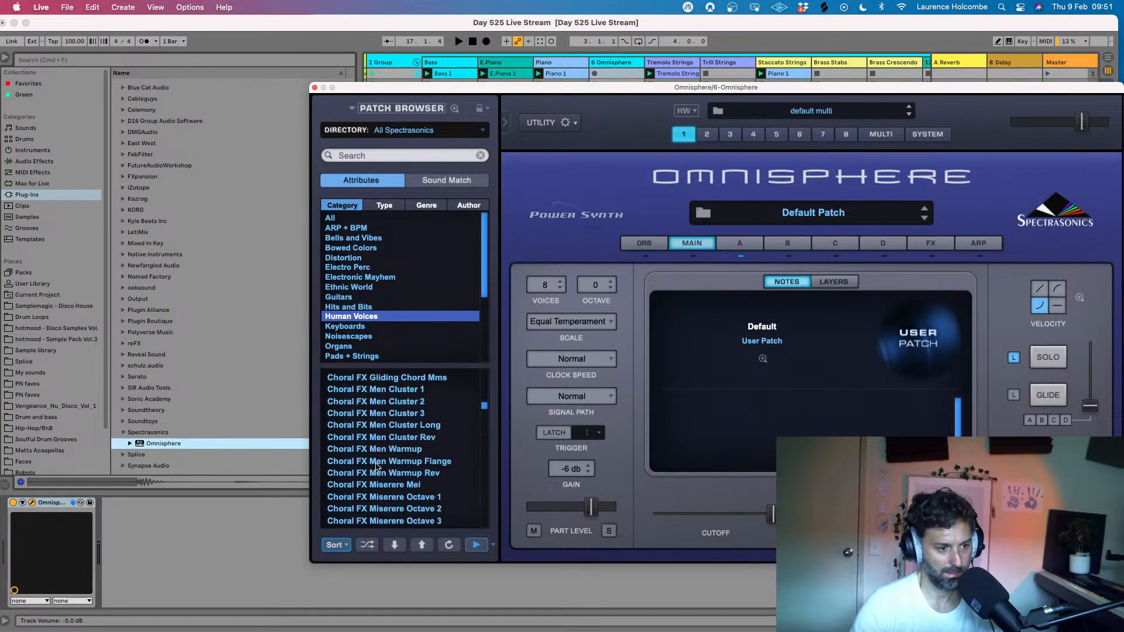
scroll(375, 467, down, 15)
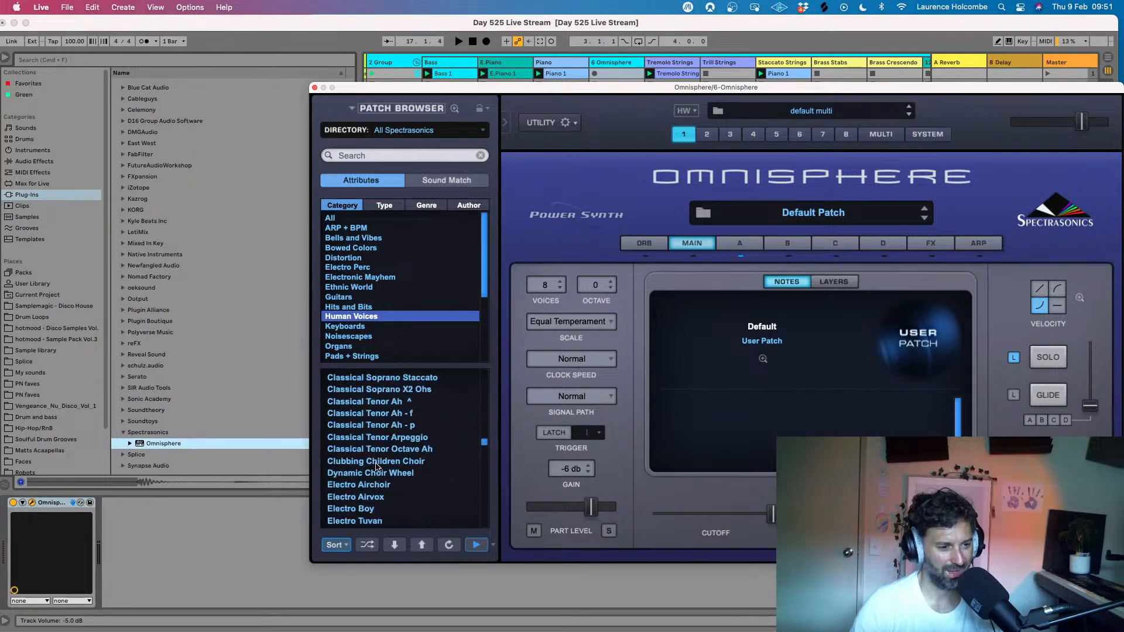
scroll(375, 467, down, 6)
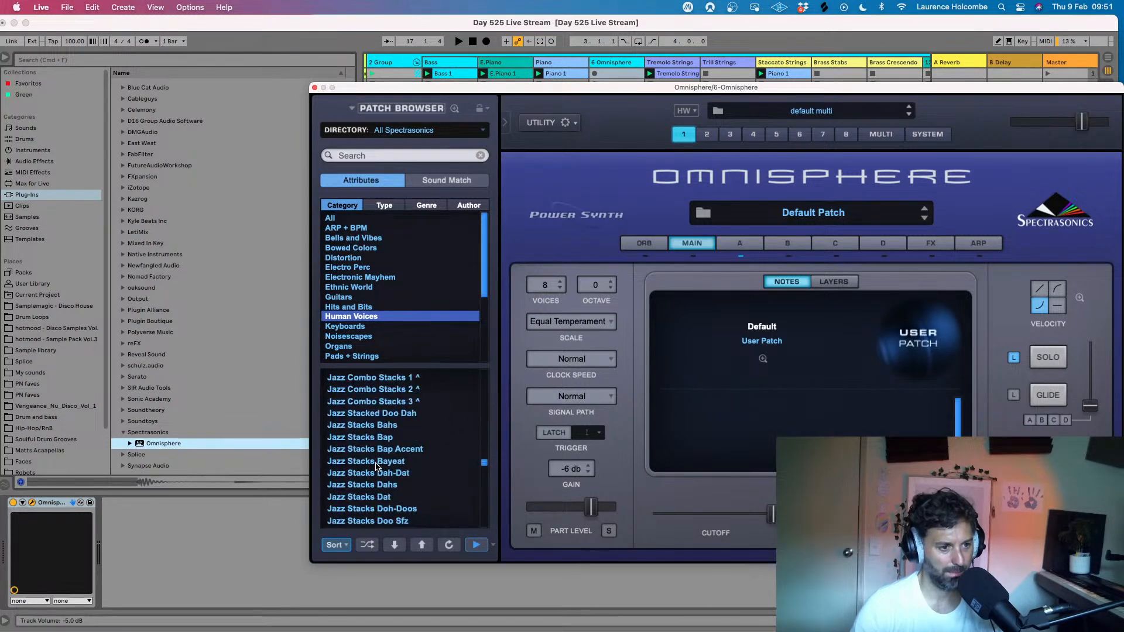
scroll(377, 460, up, 3)
click(388, 439)
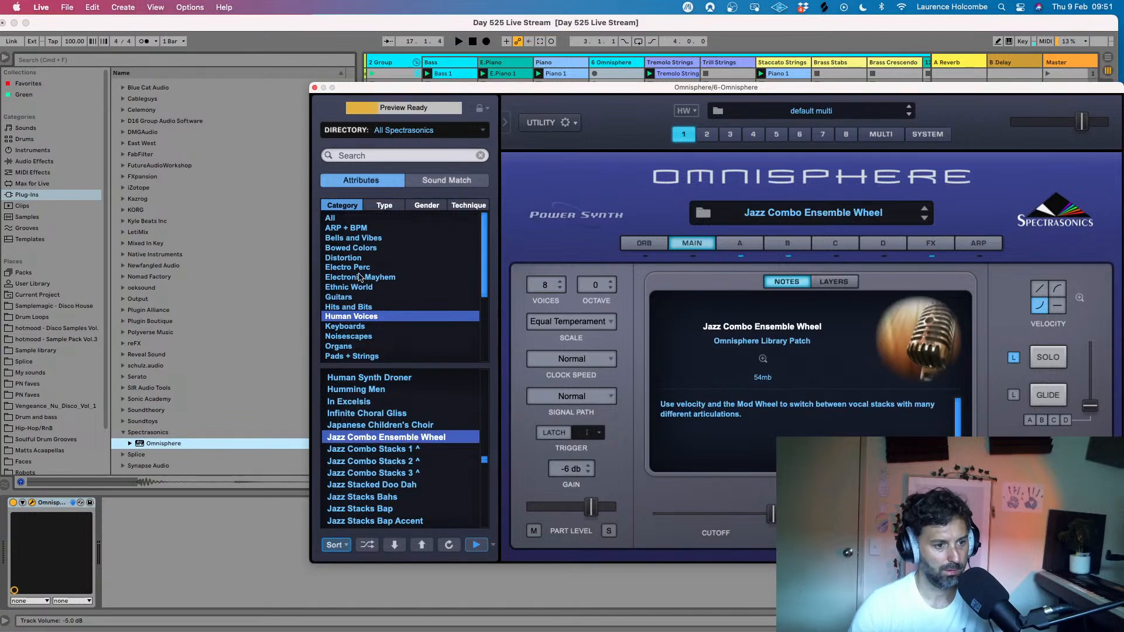
click(314, 87)
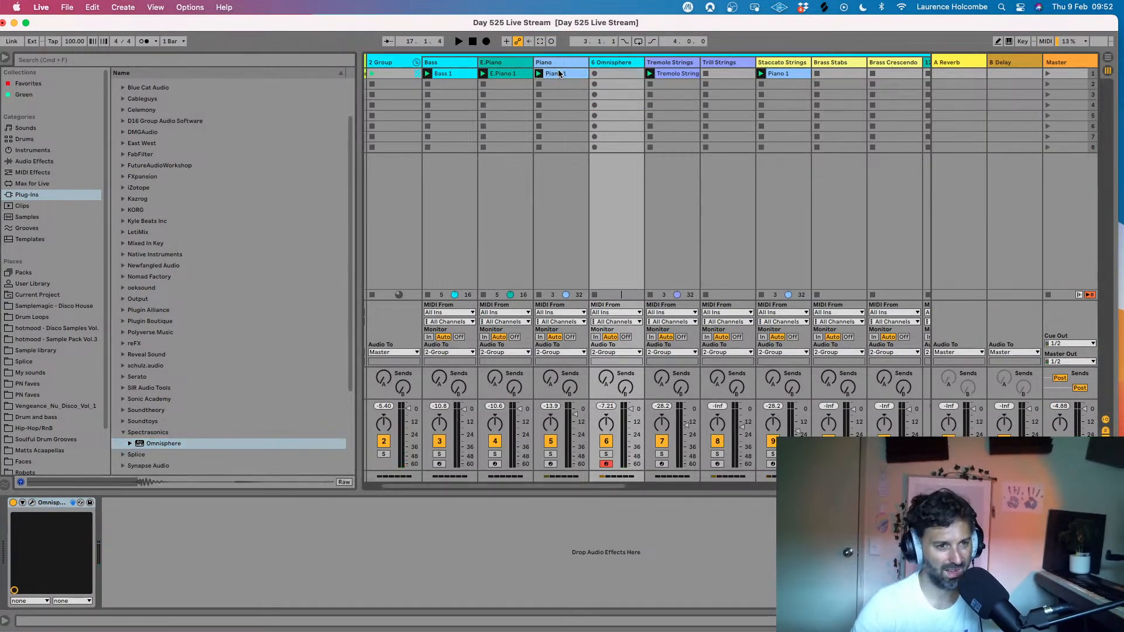
- Copy the Piano 1 clip into the Omnisphere track's first slot, keeping the original on the Piano track, and start playback
drag(606, 75, 607, 75)
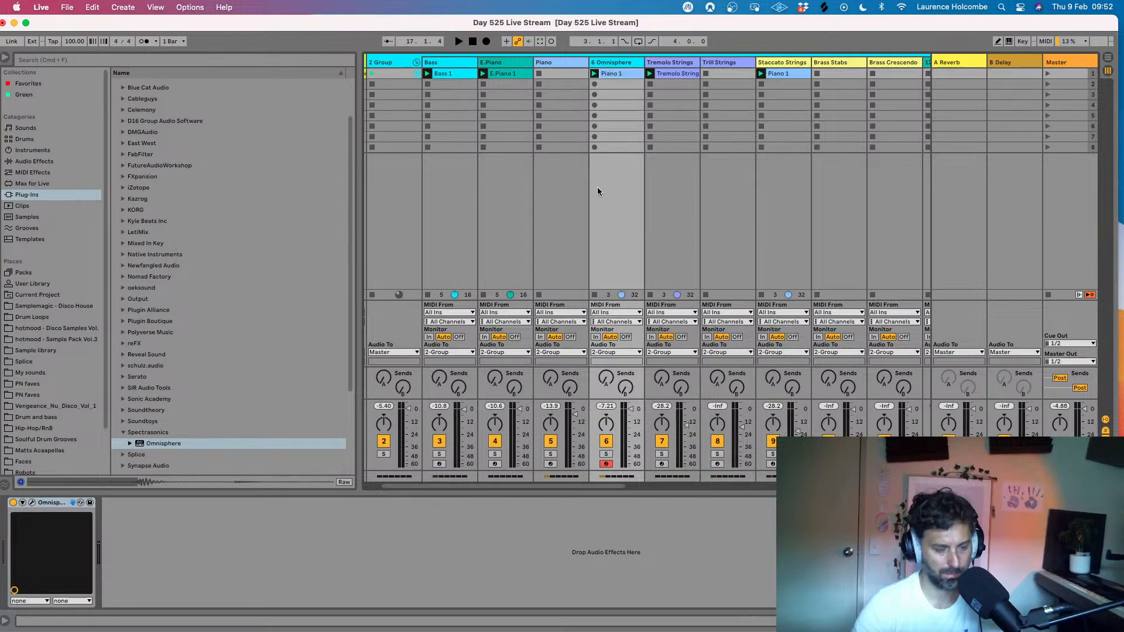
key(super+z)
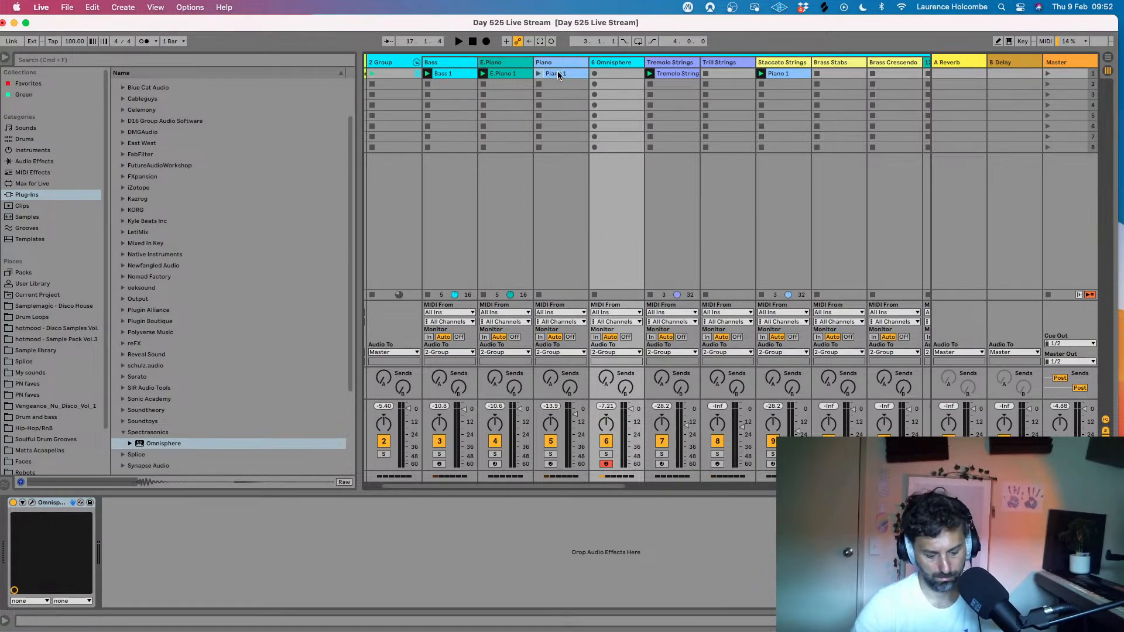
key(space)
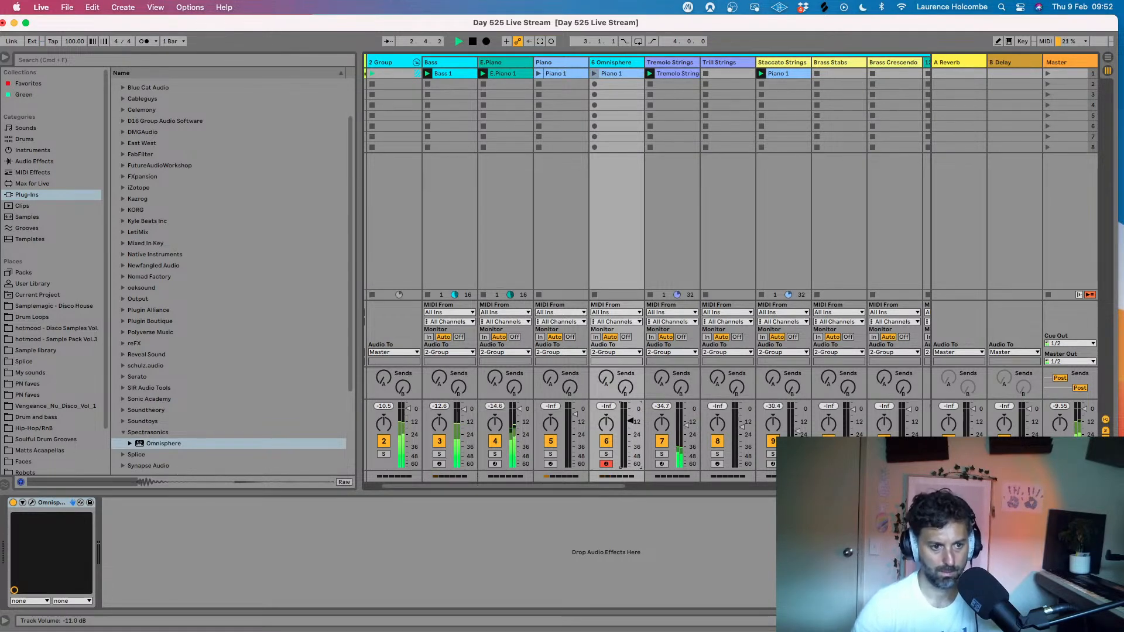
- Launch the first scene and lower the Omnisphere track's volume to about -20 dB
click(1047, 74)
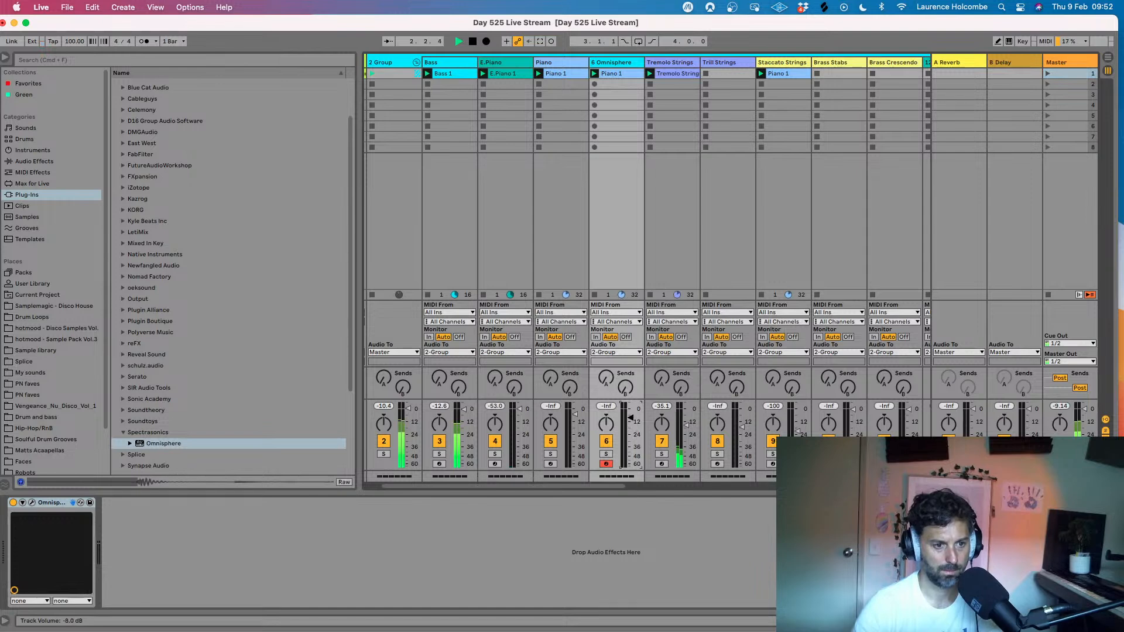
drag(631, 418, 630, 419)
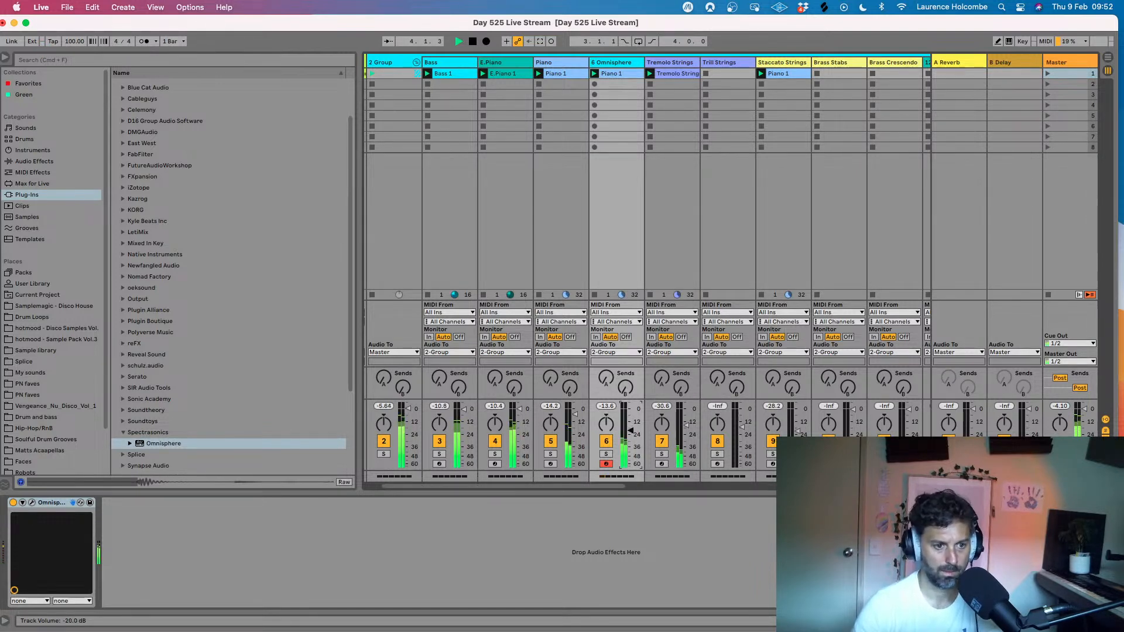
- In the Omnisphere track's Piano 1 clip, delete the upper-octave notes of both phrases and restart playback
double_click(614, 75)
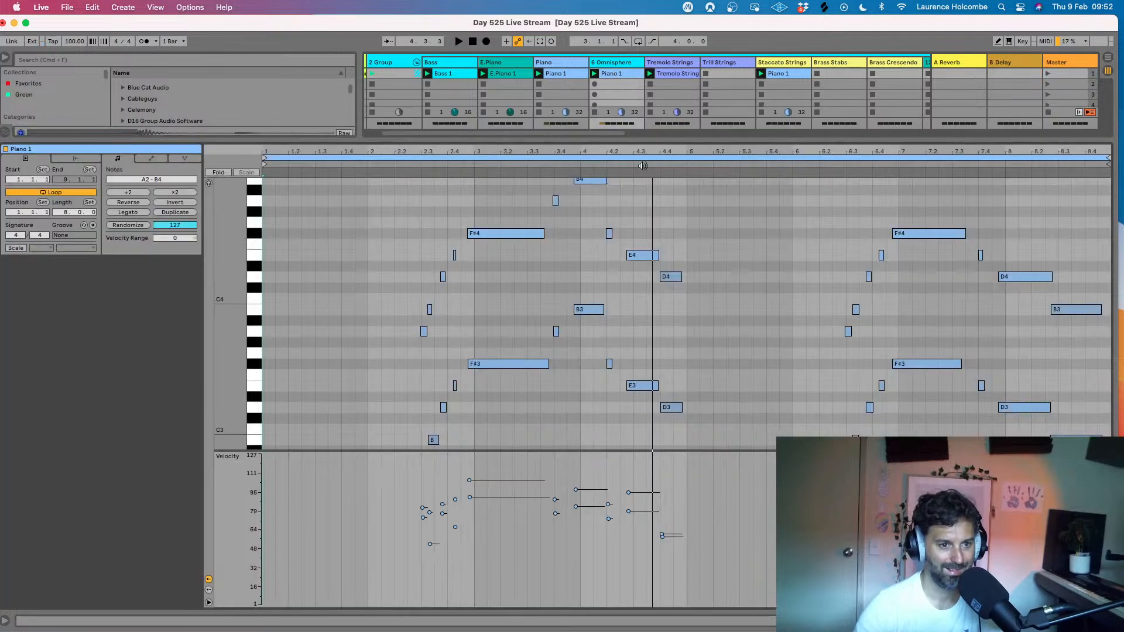
scroll(543, 264, up, 1)
drag(369, 199, 715, 302)
key(Delete)
drag(446, 290, 404, 353)
drag(801, 217, 1081, 354)
key(Delete)
key(space)
scroll(822, 256, down, 5)
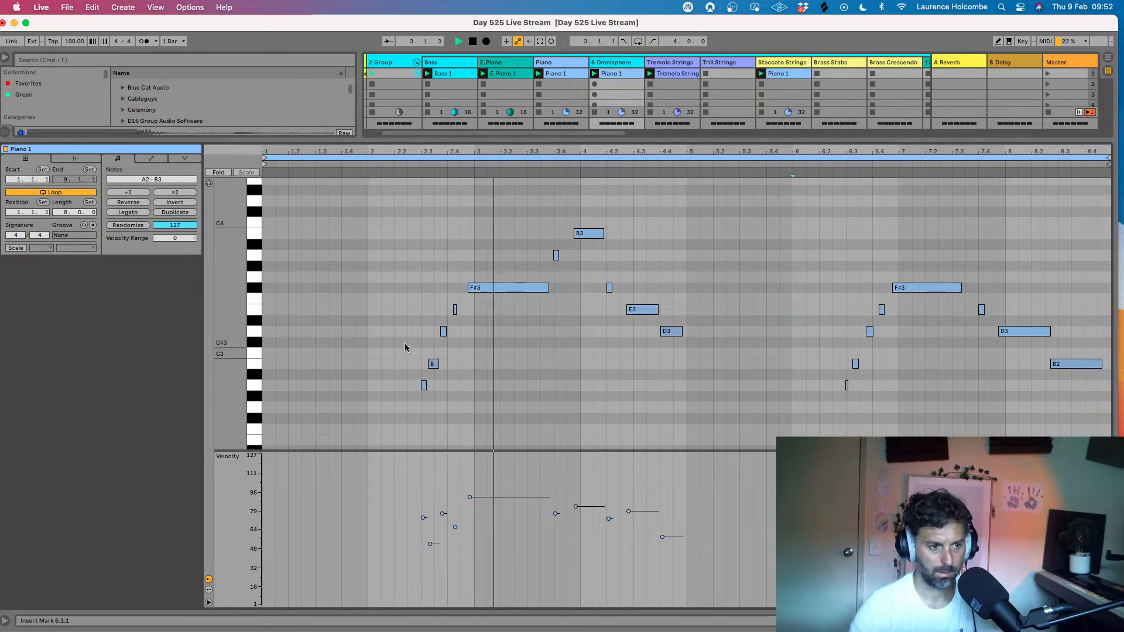
- Raise the velocity of all notes in the Omnisphere clip to 127 and replay the loop
key(super+a)
drag(422, 517, 423, 424)
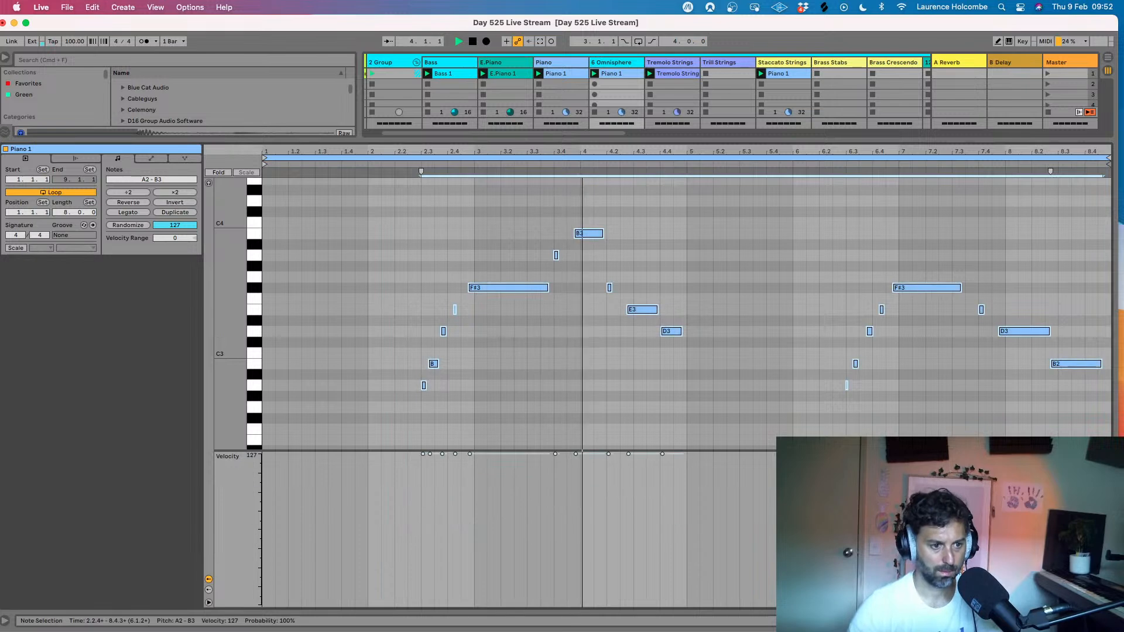
key(space)
key(space)
click(461, 252)
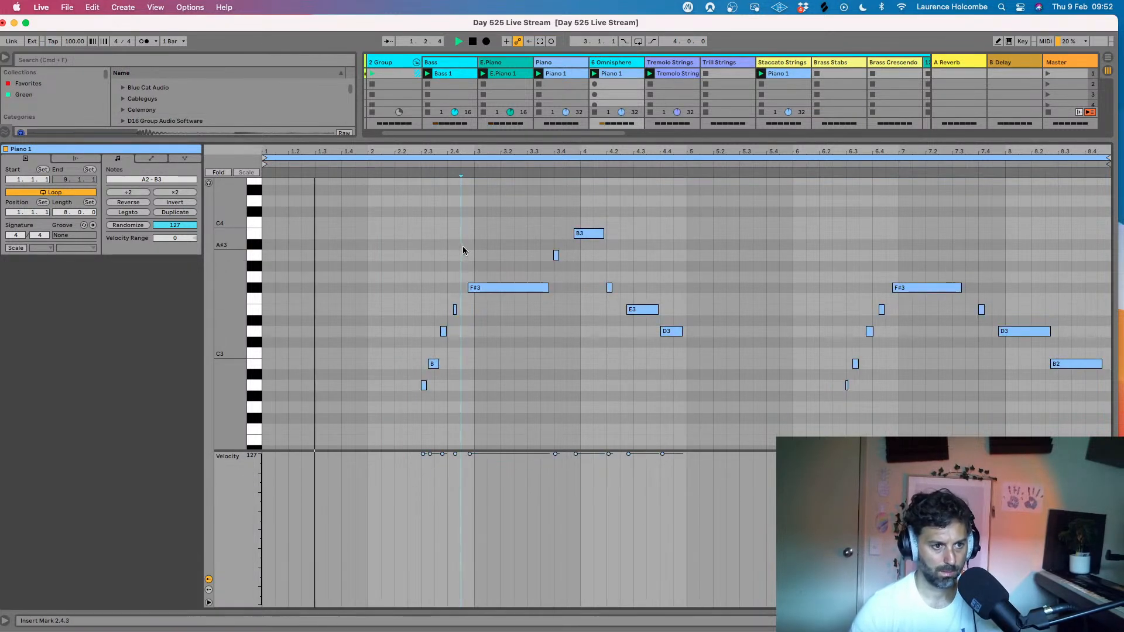
click(539, 252)
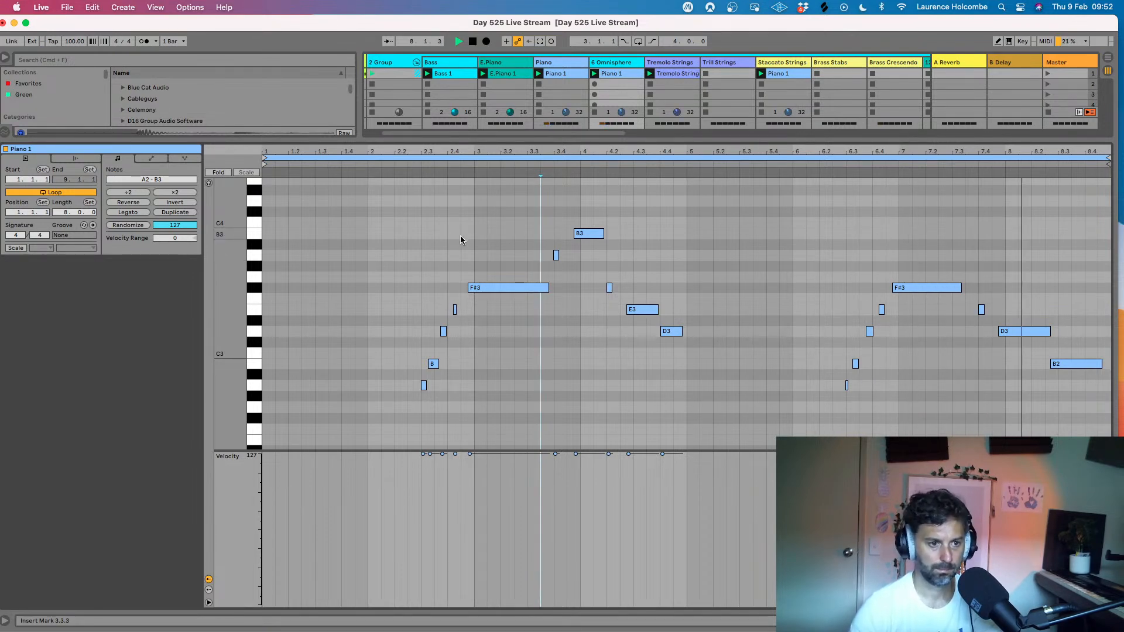
- Delete the first phrase's notes in bars 2 to 4 and lengthen the long D3 note to end at 8.3.1
drag(390, 220, 748, 428)
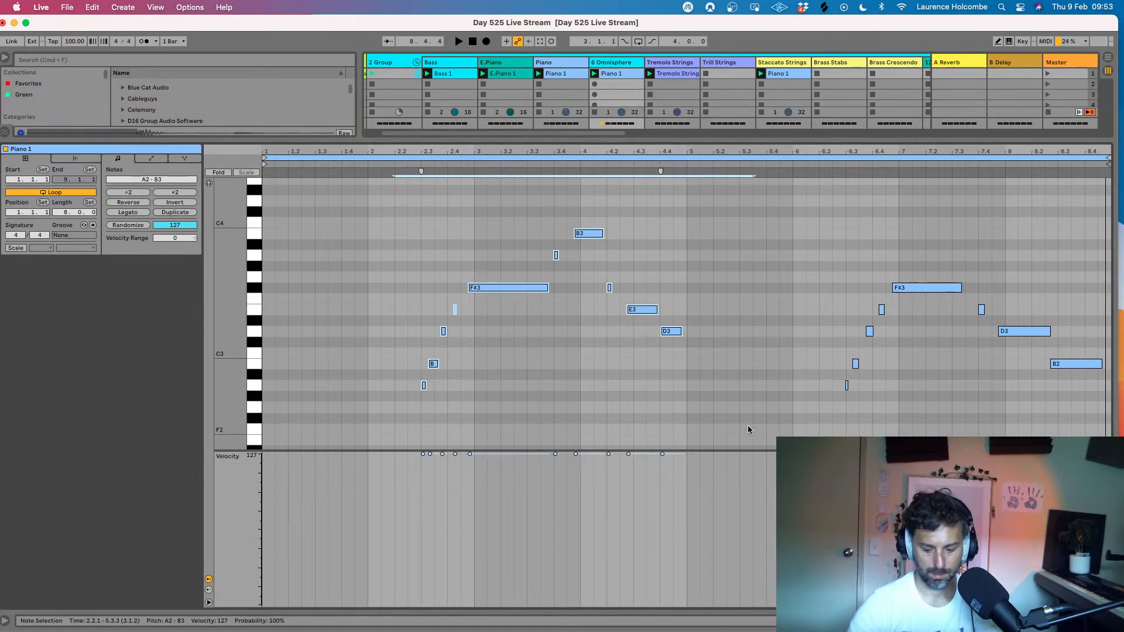
key(space)
key(Delete)
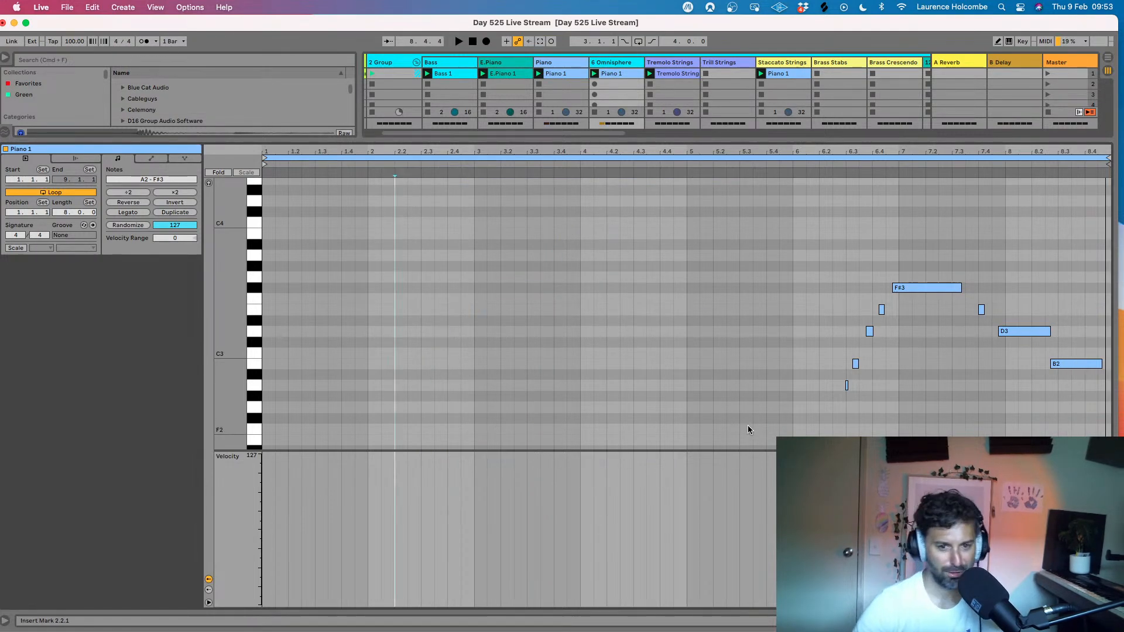
click(1048, 332)
drag(1054, 333, 1056, 333)
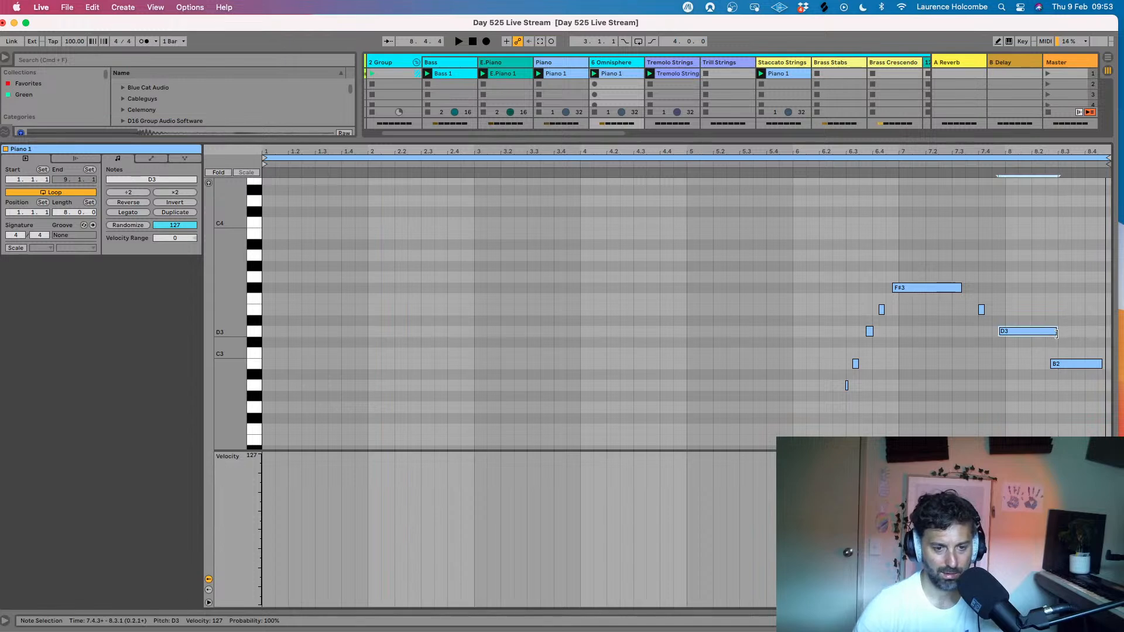
key(super+alt+l)
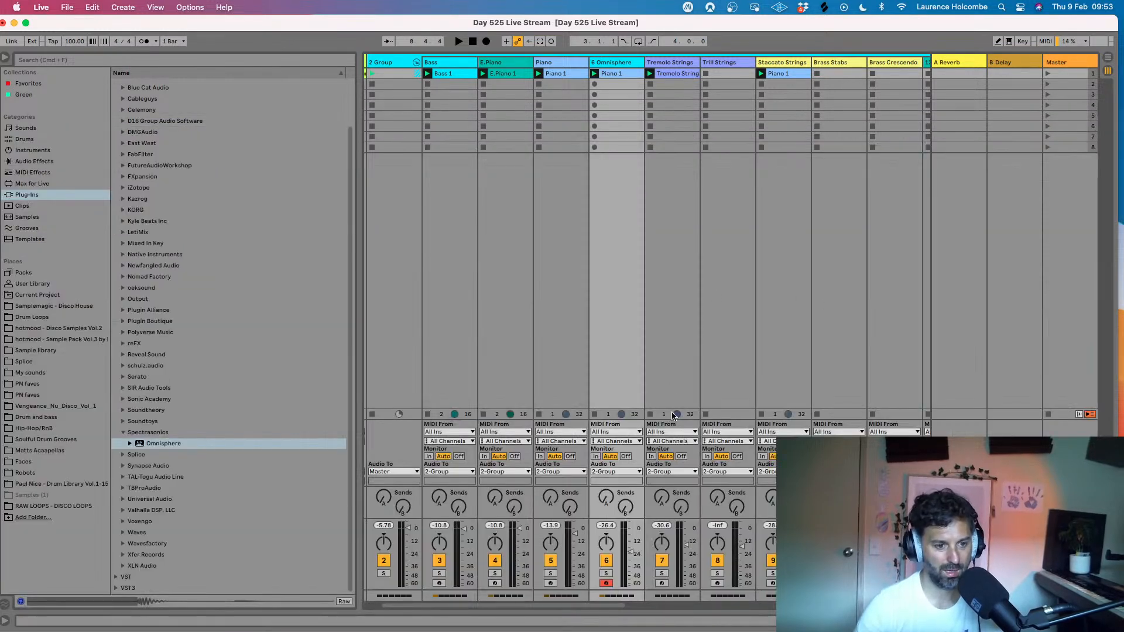
- Restart playback, mute the Disco Beat track, and lower the Omnisphere track's volume to -25 dB
key(space)
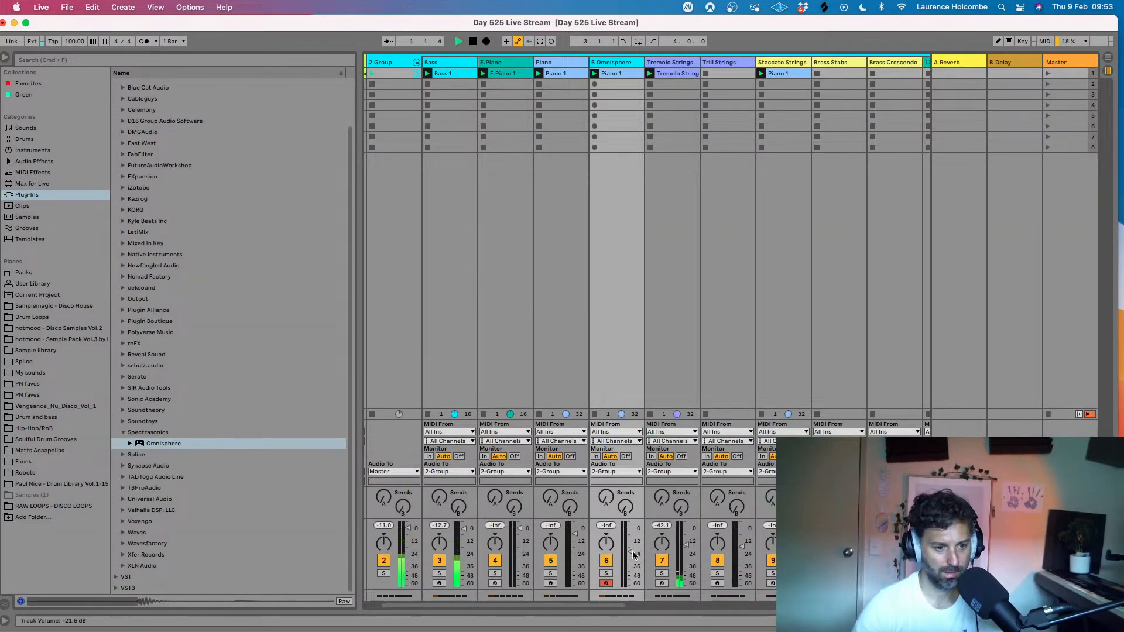
scroll(371, 572, left, 2)
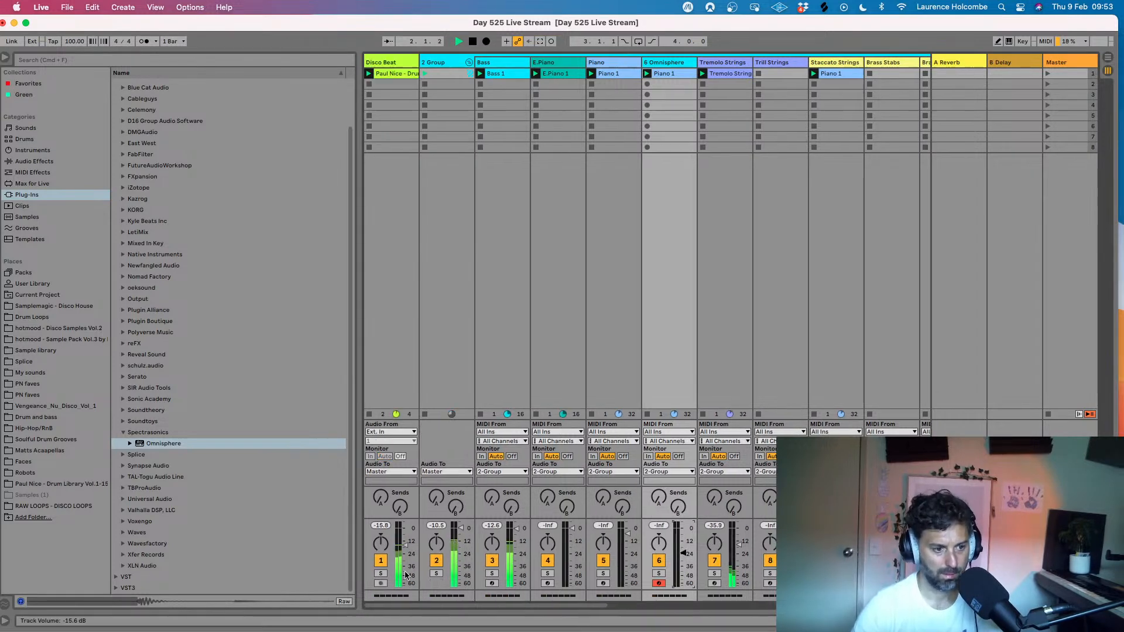
click(381, 561)
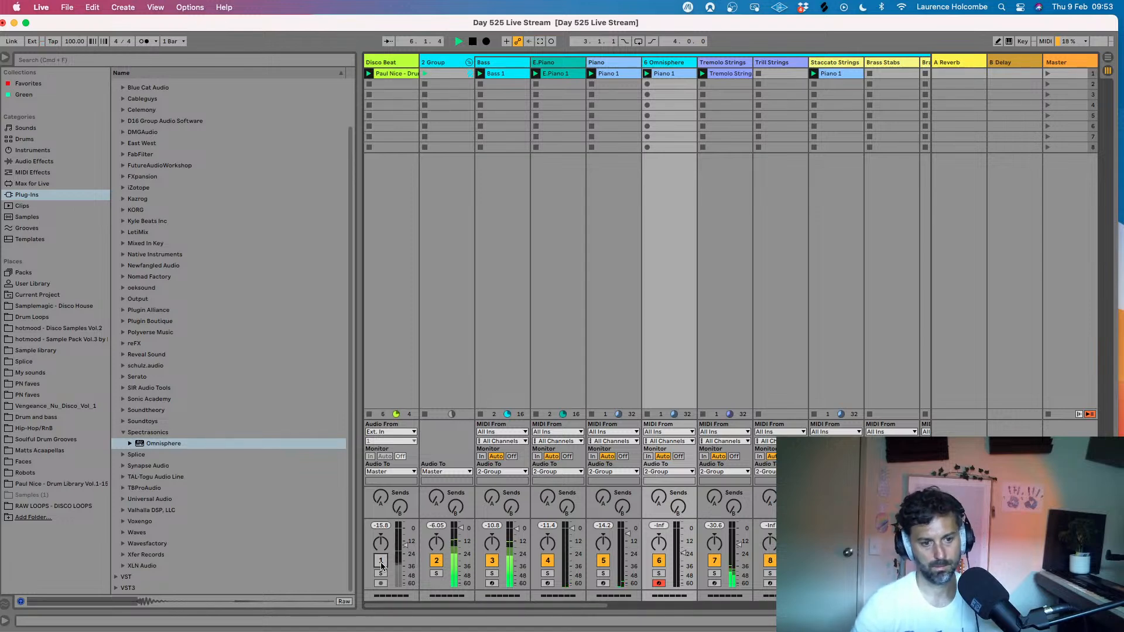
scroll(381, 563, right, 3)
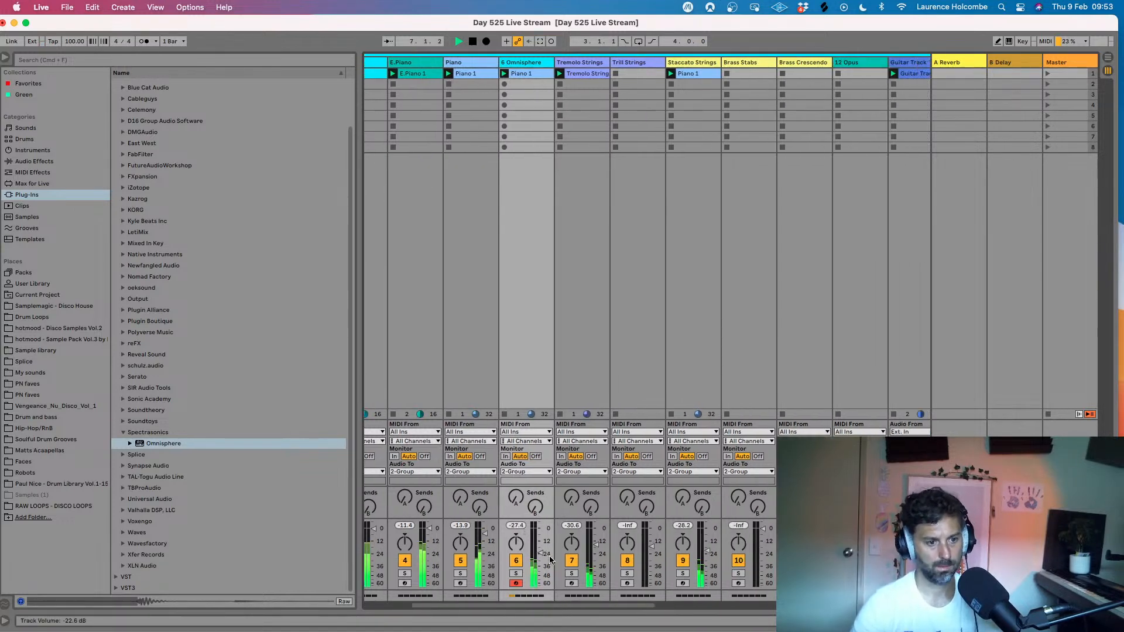
drag(540, 553, 541, 556)
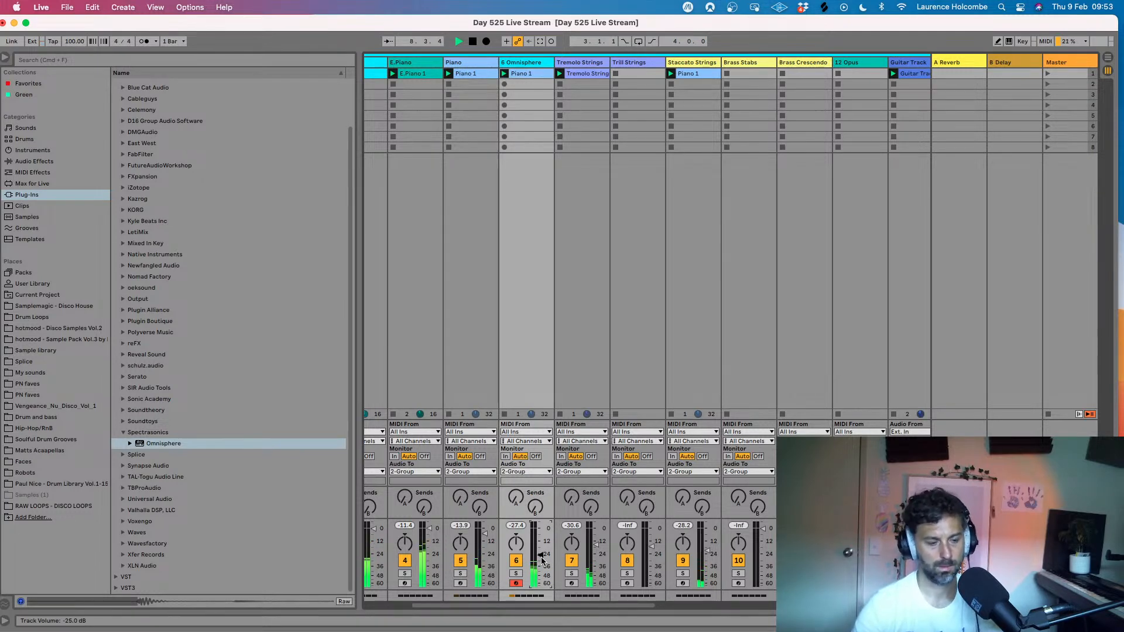
- Delete the last B2 note in the Omnisphere clip, extend the D3 note to the clip's end, and replay the loop
key(space)
double_click(526, 74)
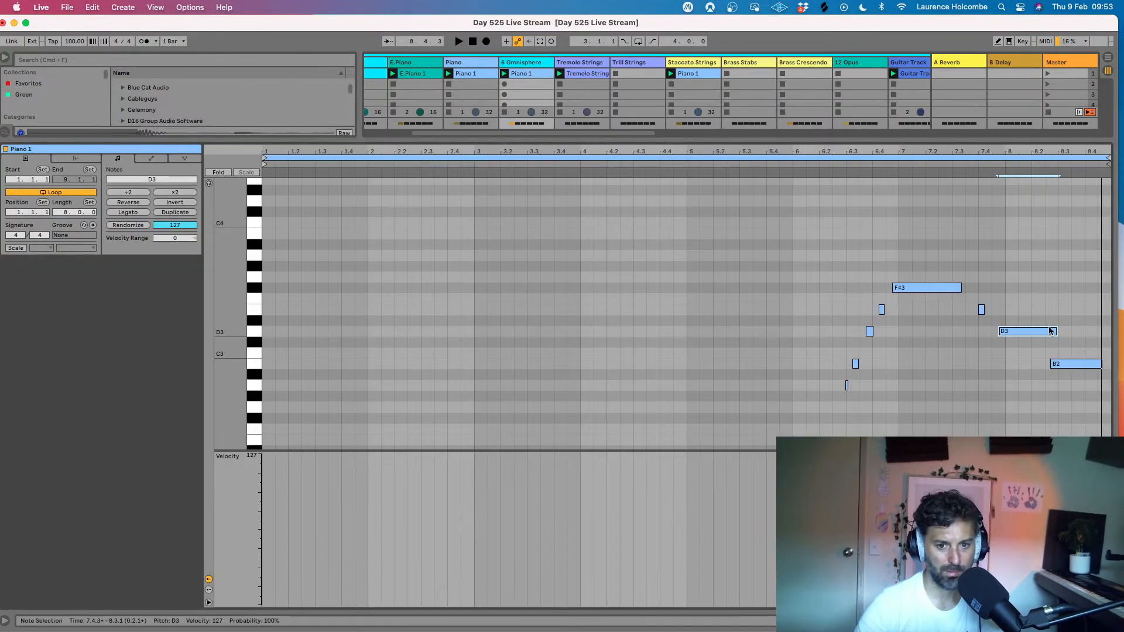
click(1083, 363)
key(Delete)
click(1058, 337)
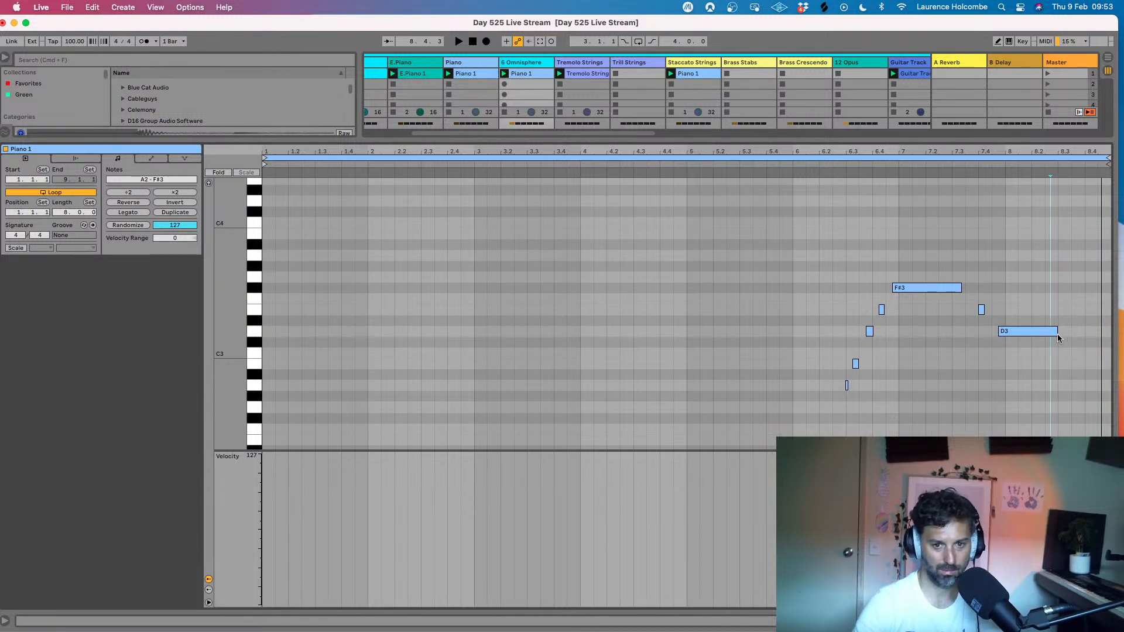
drag(1058, 336, 1109, 335)
key(space)
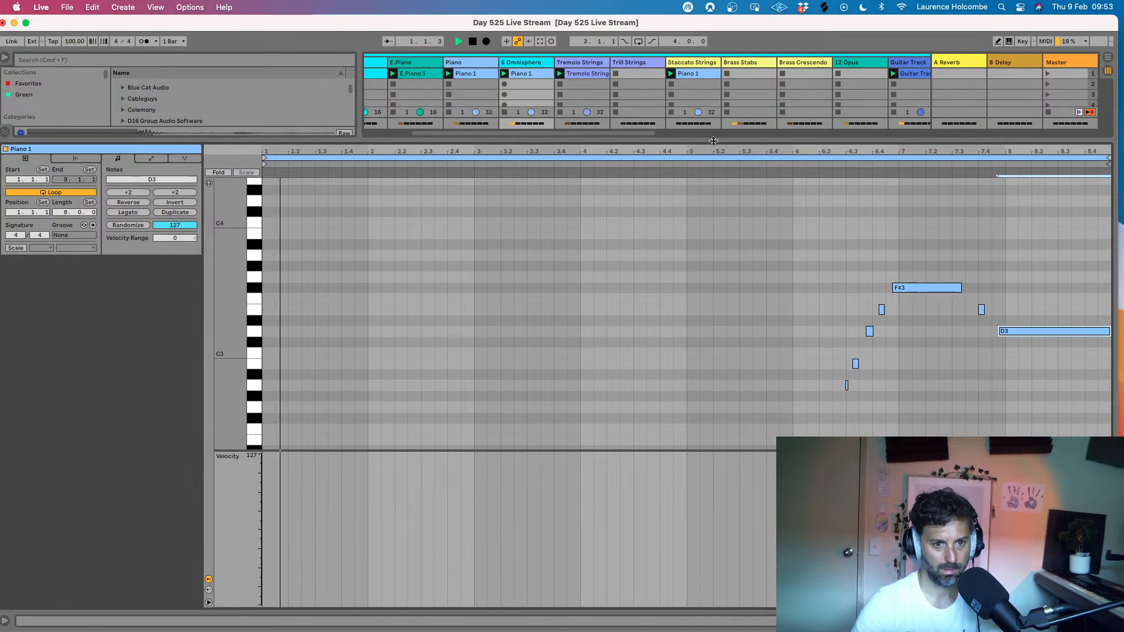
click(713, 141)
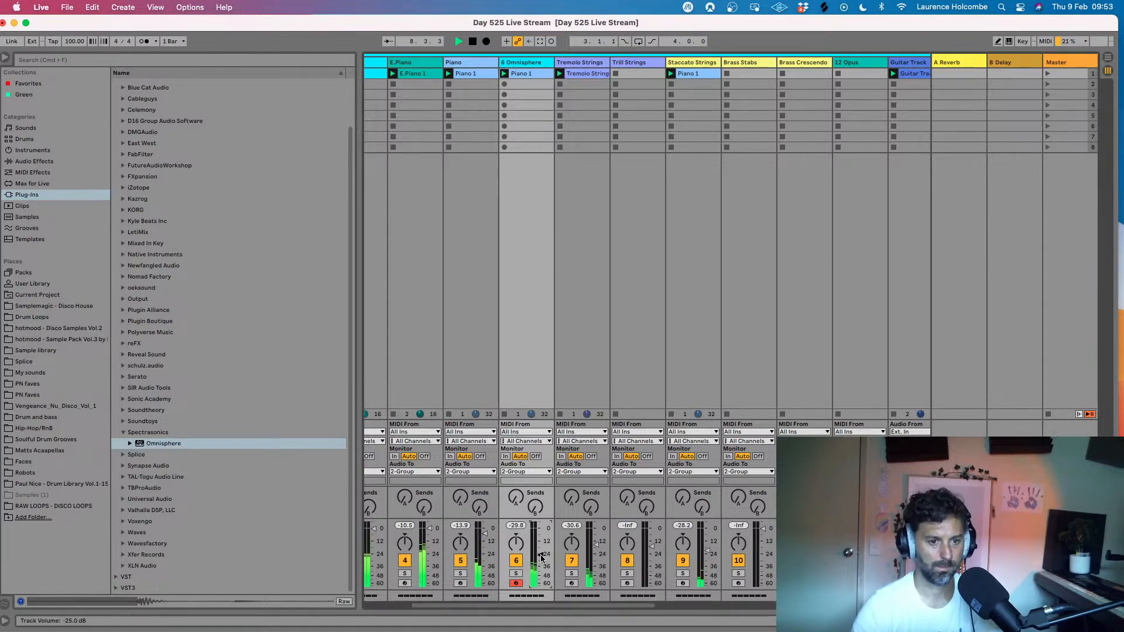
- Add a track volume fade-out from 8.2.1 to 9.1.1 in the Omnisphere clip's automation envelope and replay the loop
key(space)
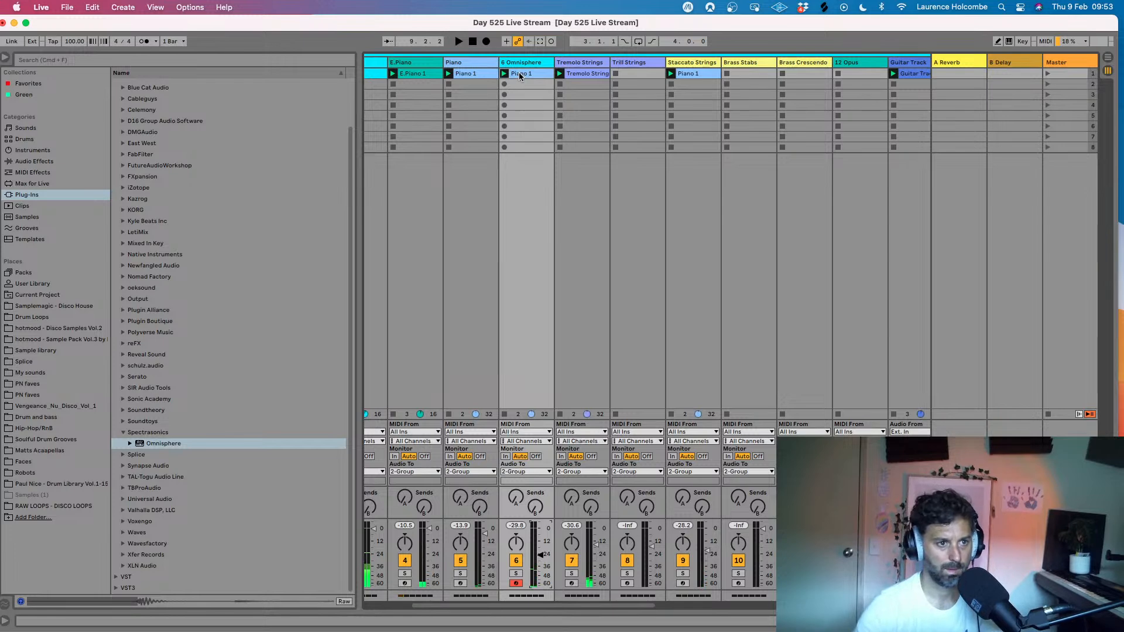
double_click(518, 74)
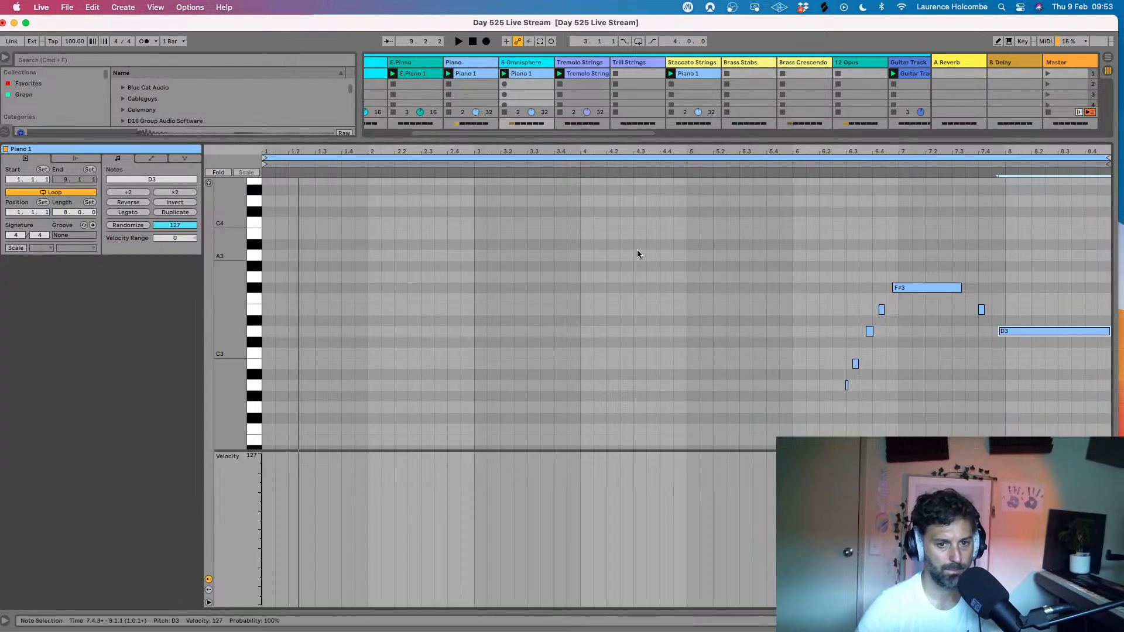
click(152, 159)
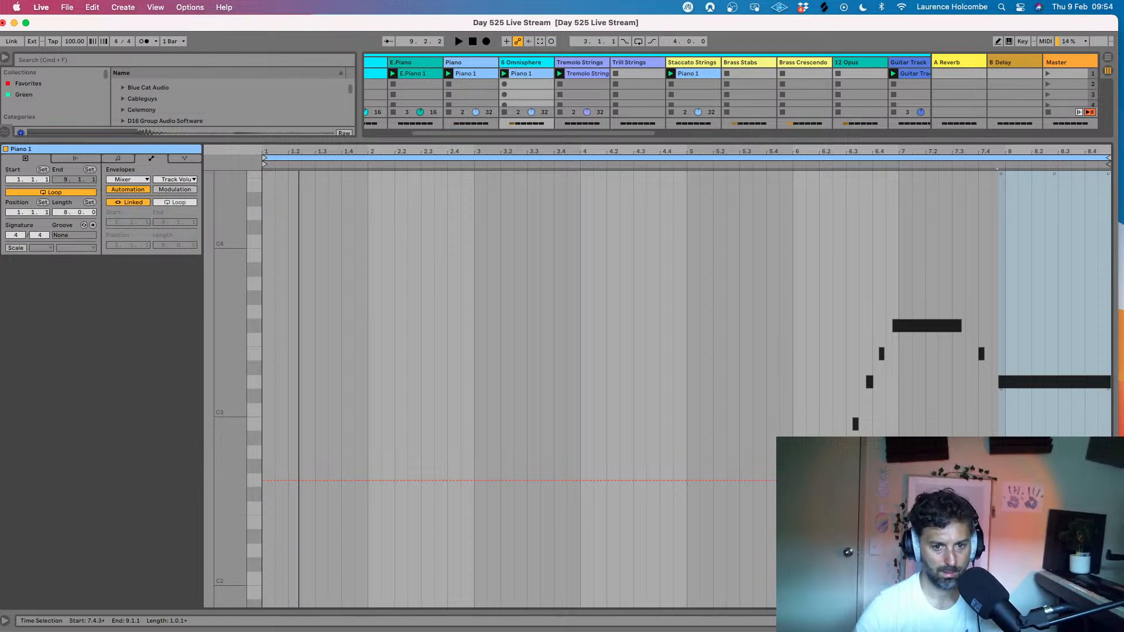
drag(1030, 439, 1111, 441)
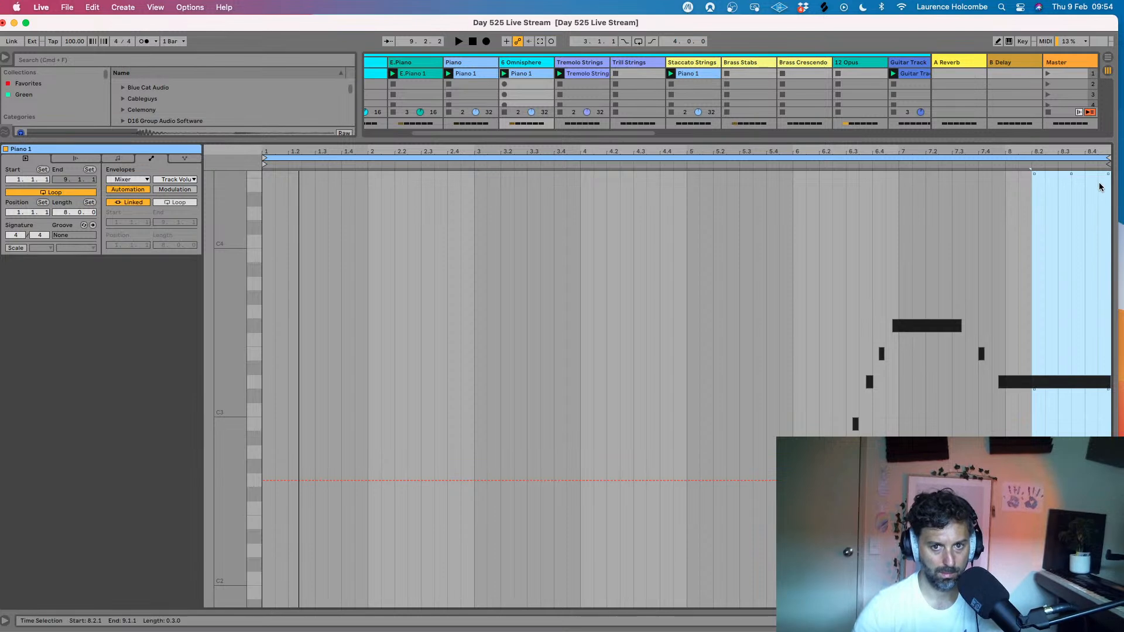
drag(1109, 175, 1109, 419)
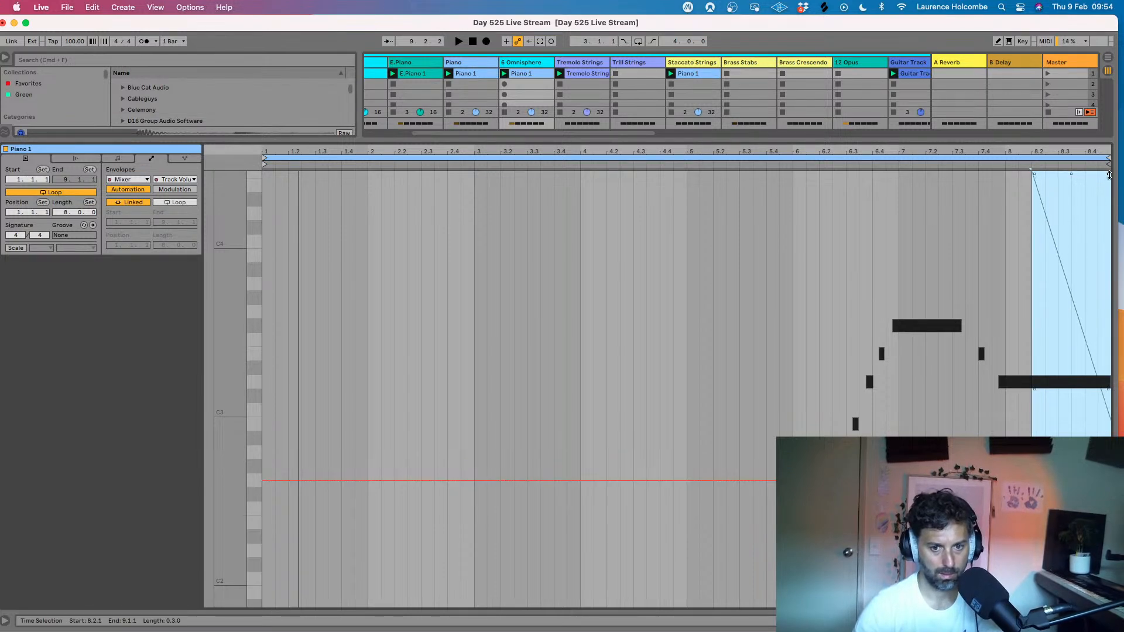
key(space)
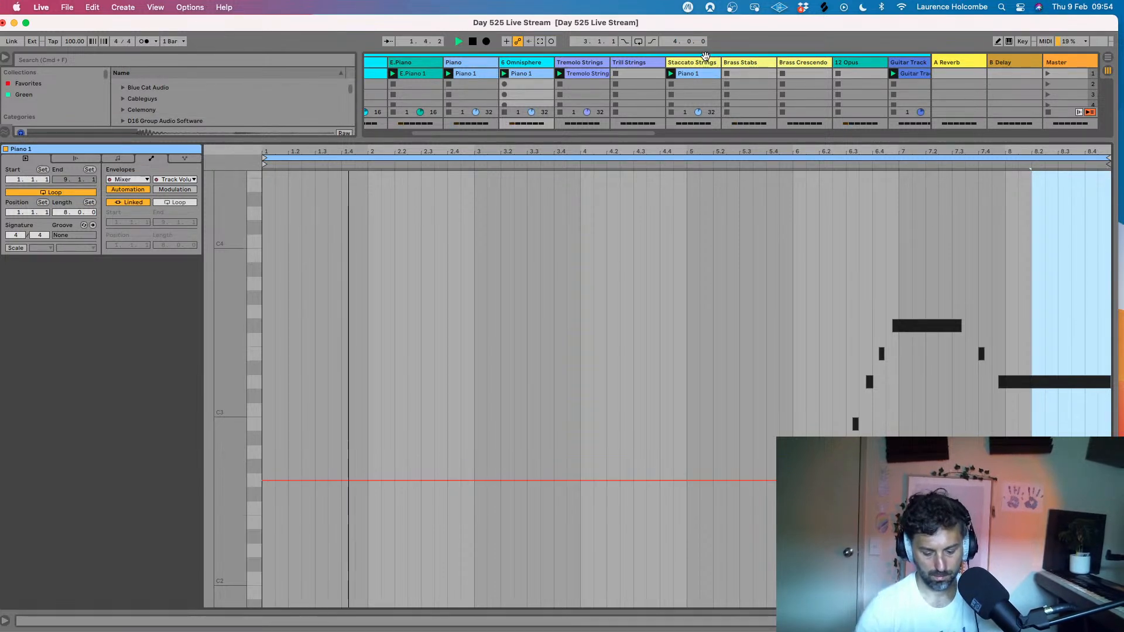
- Lower the clip gain to 6.44 dB for the Guitar Track 1 clip on track 13
key(super+alt+l)
scroll(670, 94, left, 4)
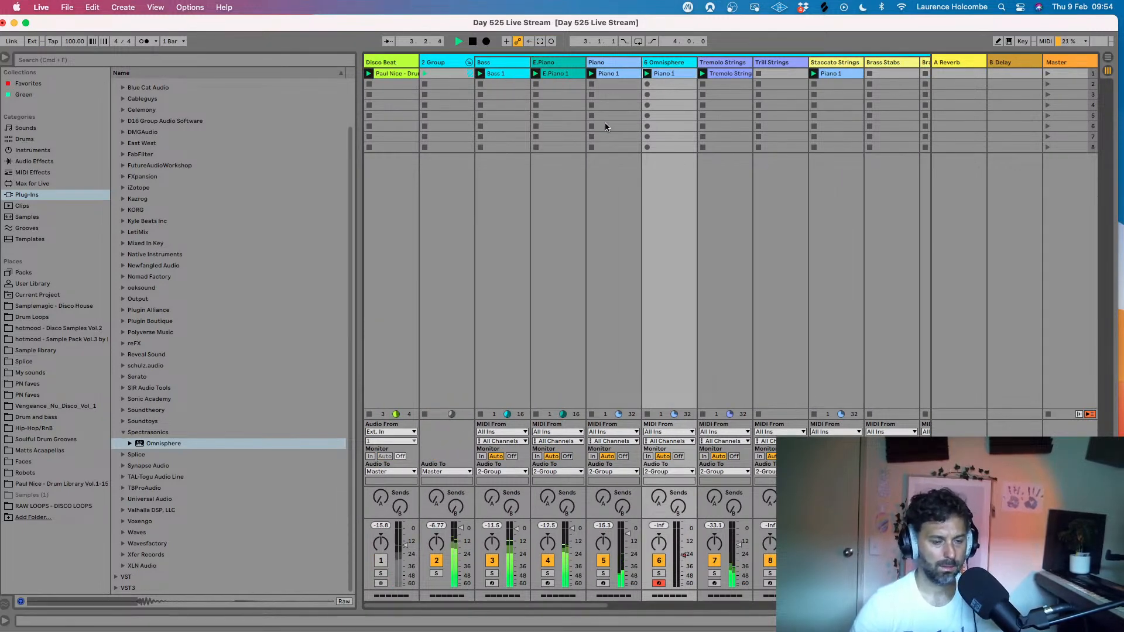
scroll(790, 93, right, 6)
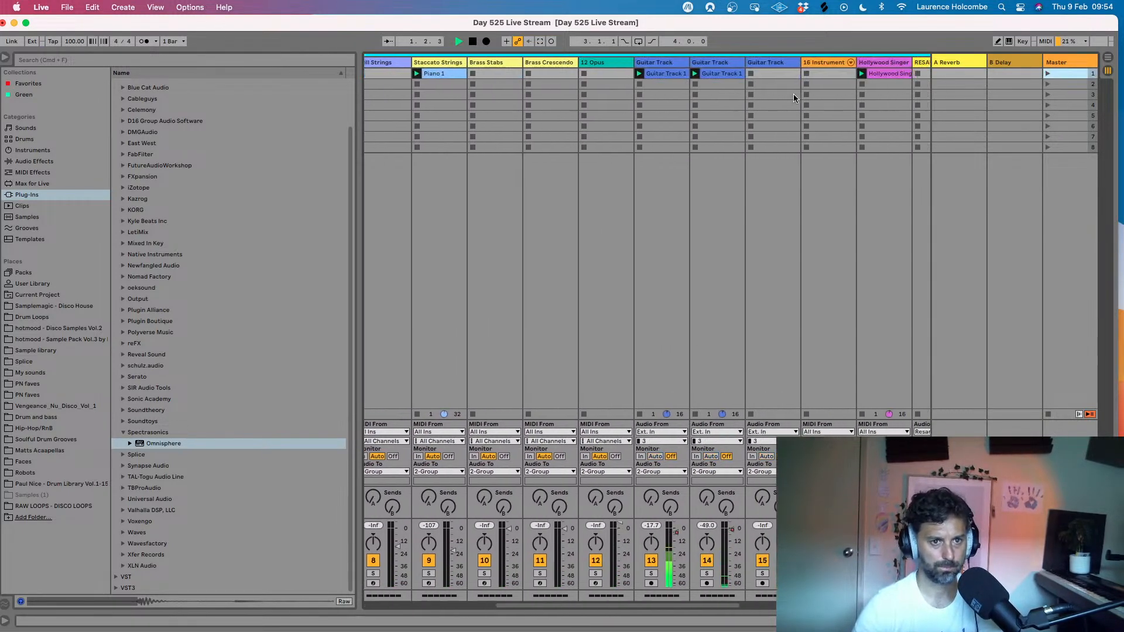
scroll(793, 94, right, 4)
double_click(577, 72)
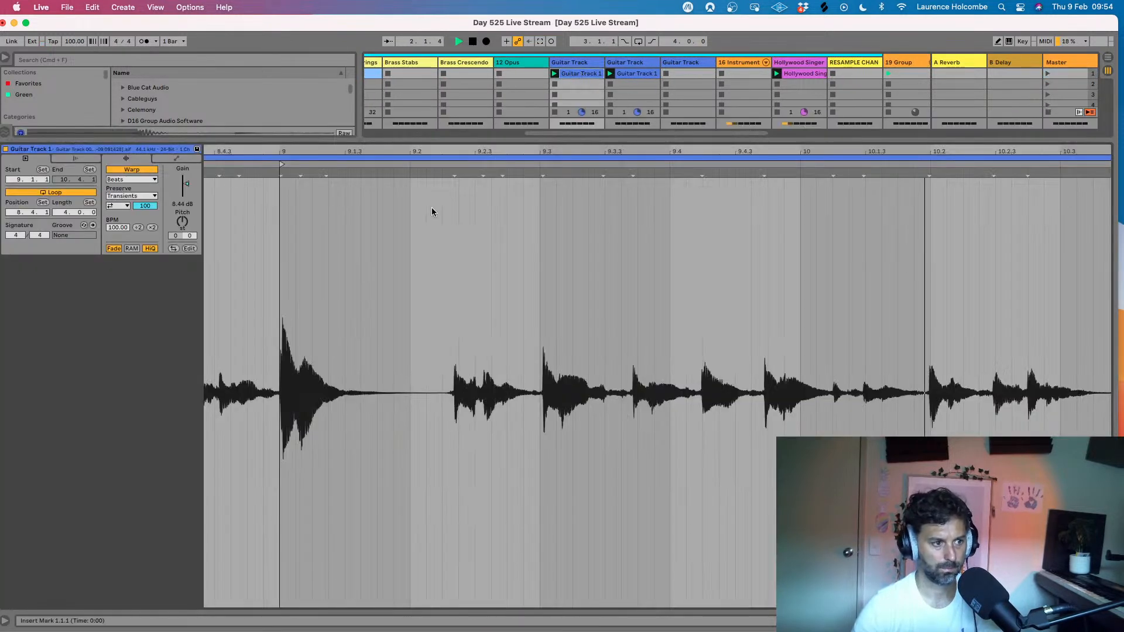
drag(185, 184, 187, 189)
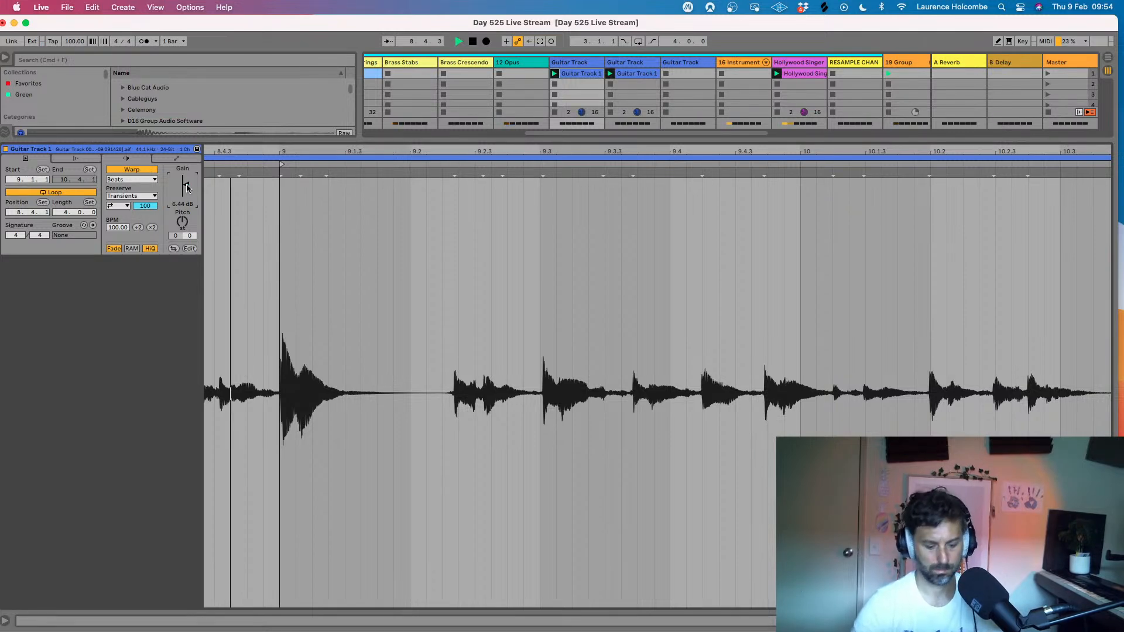
key(super+alt+l)
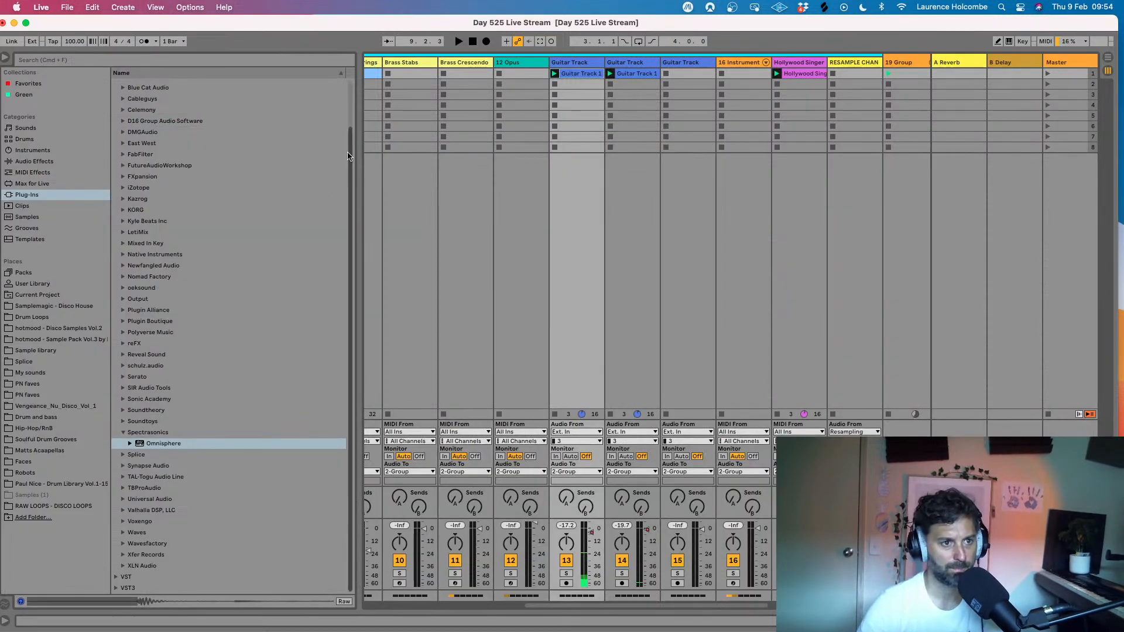
- Arm the 12 Opus track for recording and open its Opus instrument window
click(512, 62)
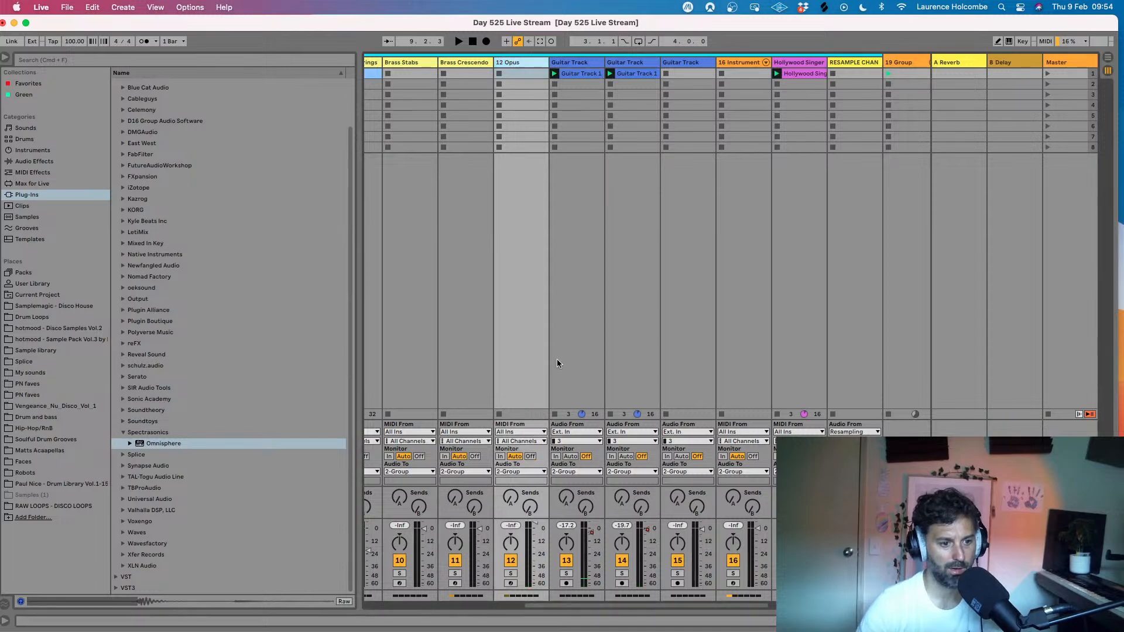
click(513, 584)
key(super+alt+l)
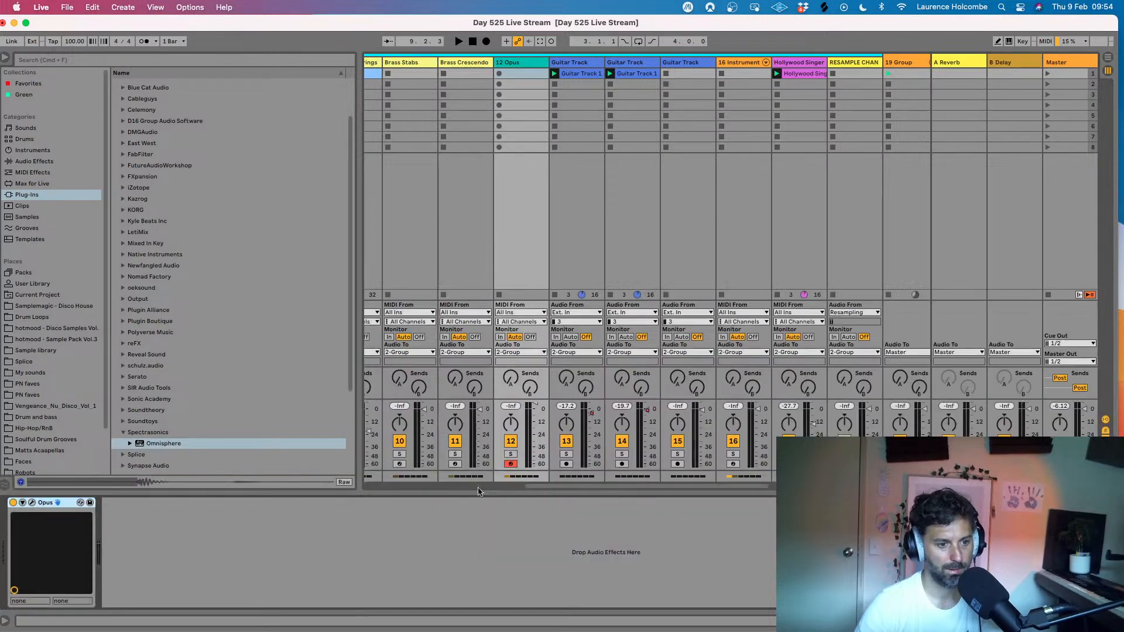
click(32, 503)
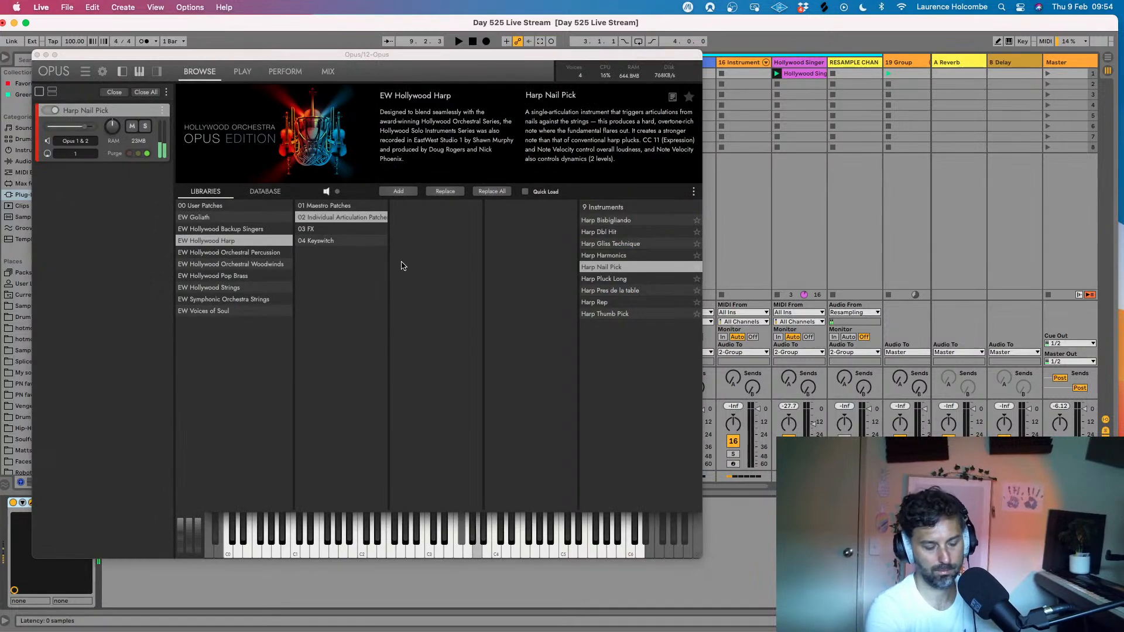
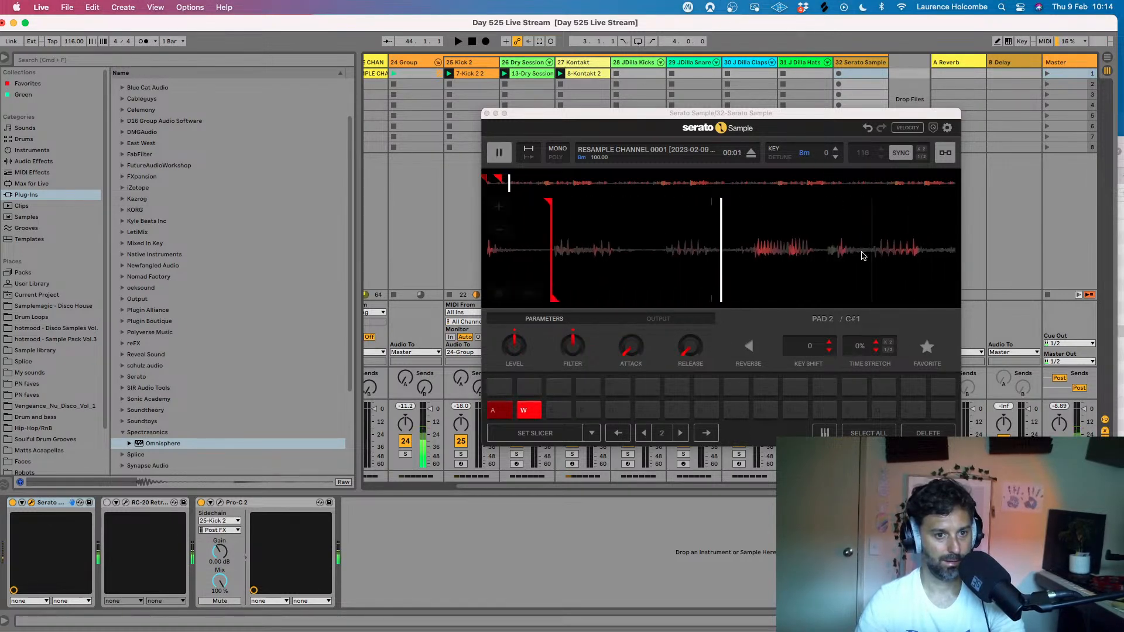
- Set sample cue points on pad 3 at 00:02 and pad 4 at 00:03 in Serato Sample
click(840, 251)
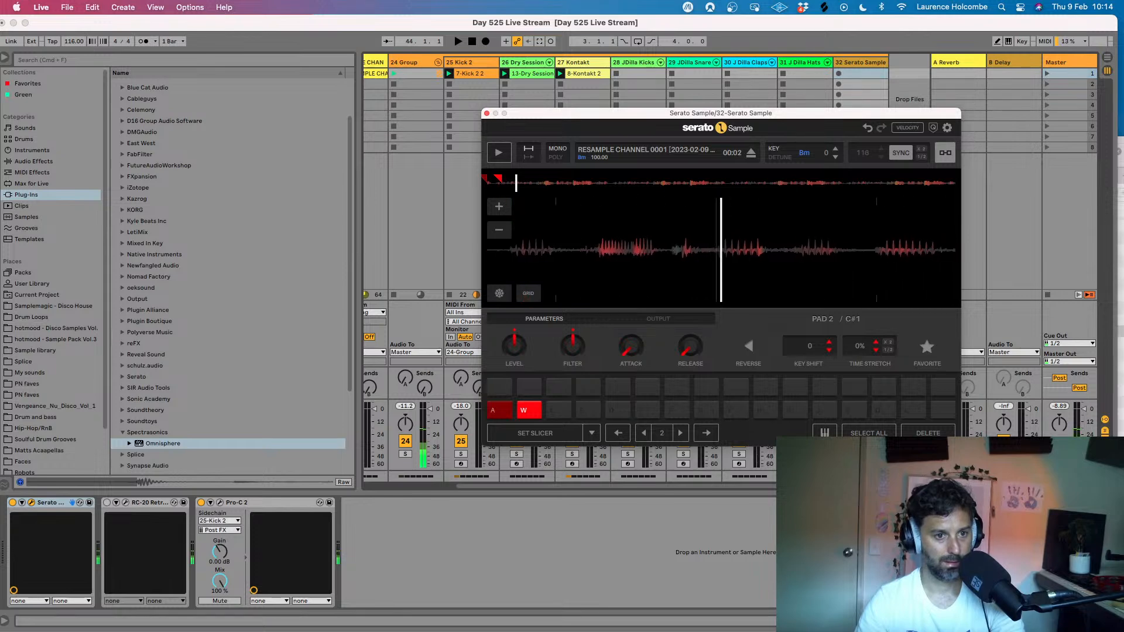
click(558, 409)
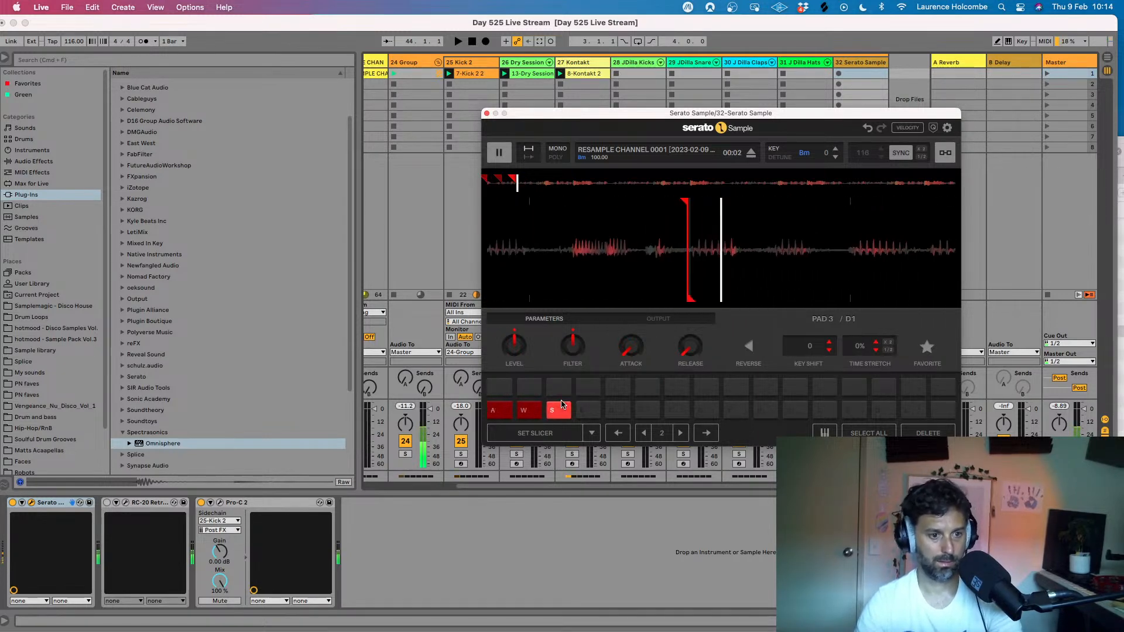
key(space)
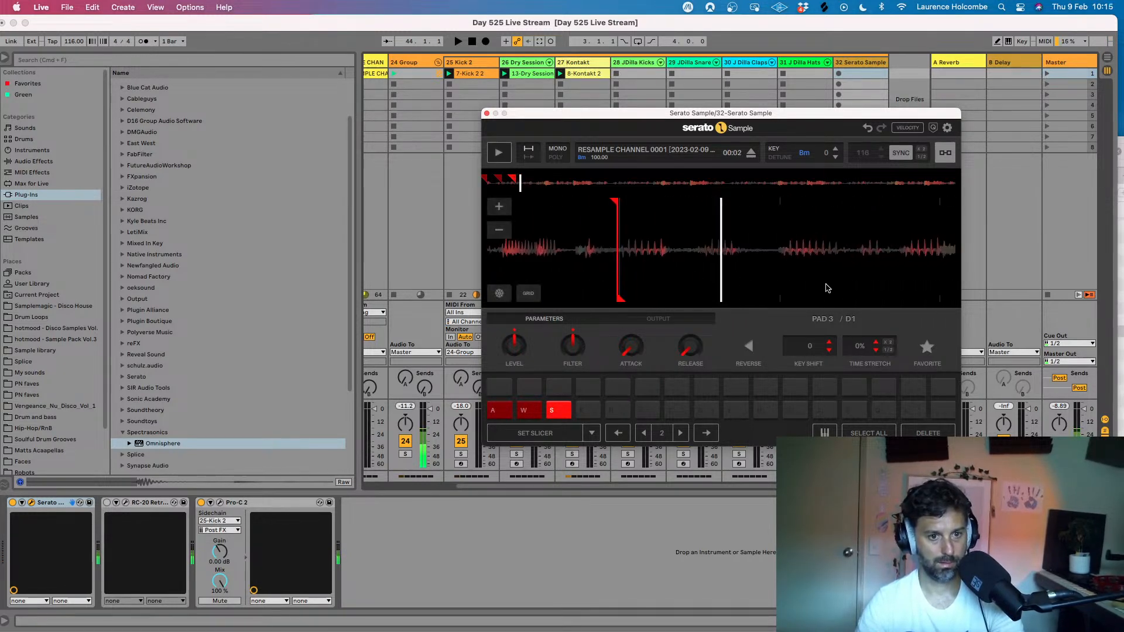
drag(773, 286, 690, 286)
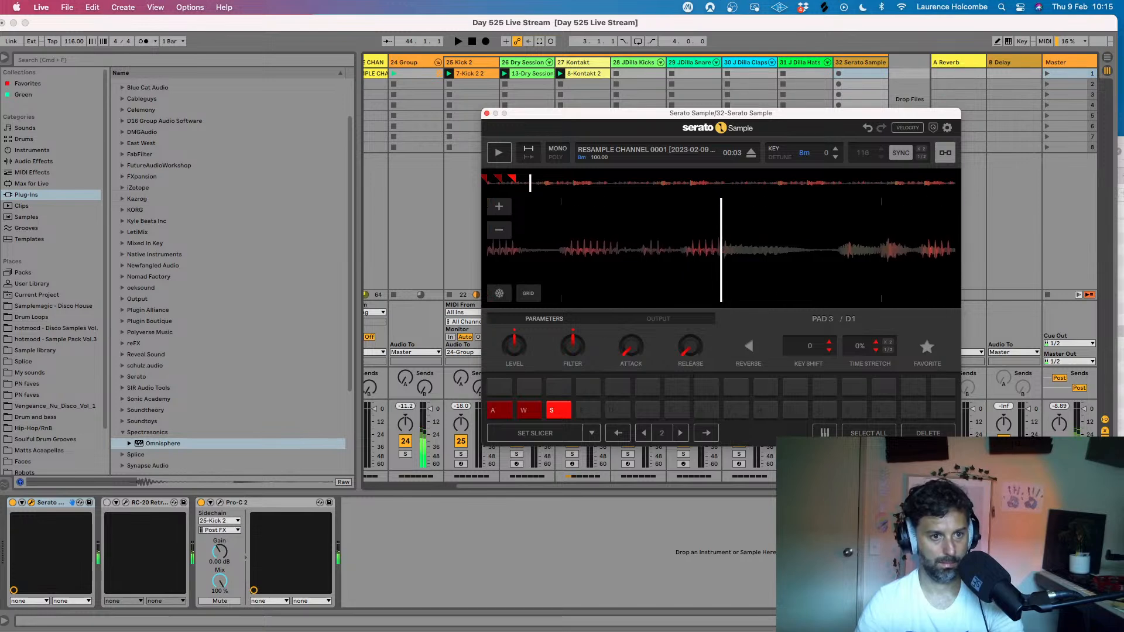
click(588, 410)
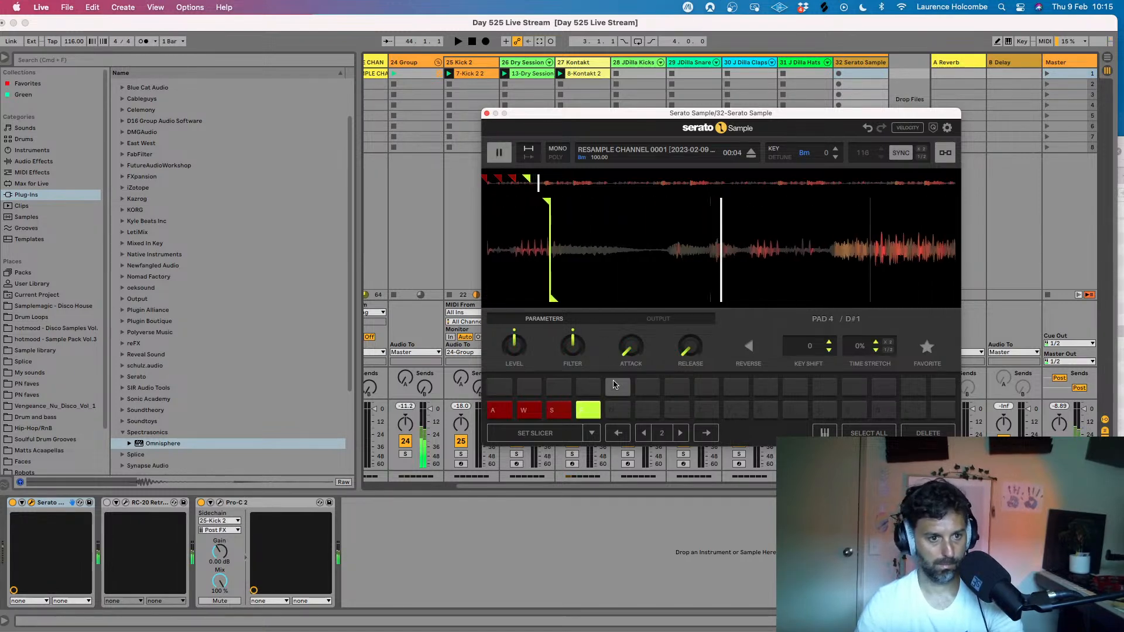
- Set a cue point on pad 5 at 00:04, just before the louder vocal phrase, and play it back
drag(833, 289, 620, 281)
drag(781, 269, 731, 268)
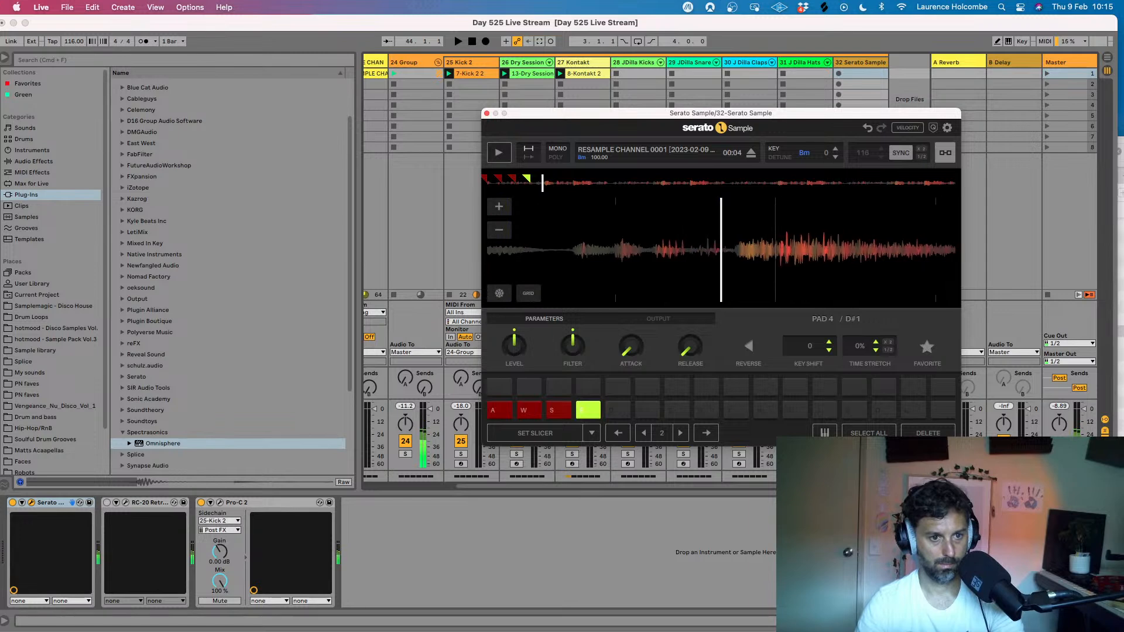
click(613, 410)
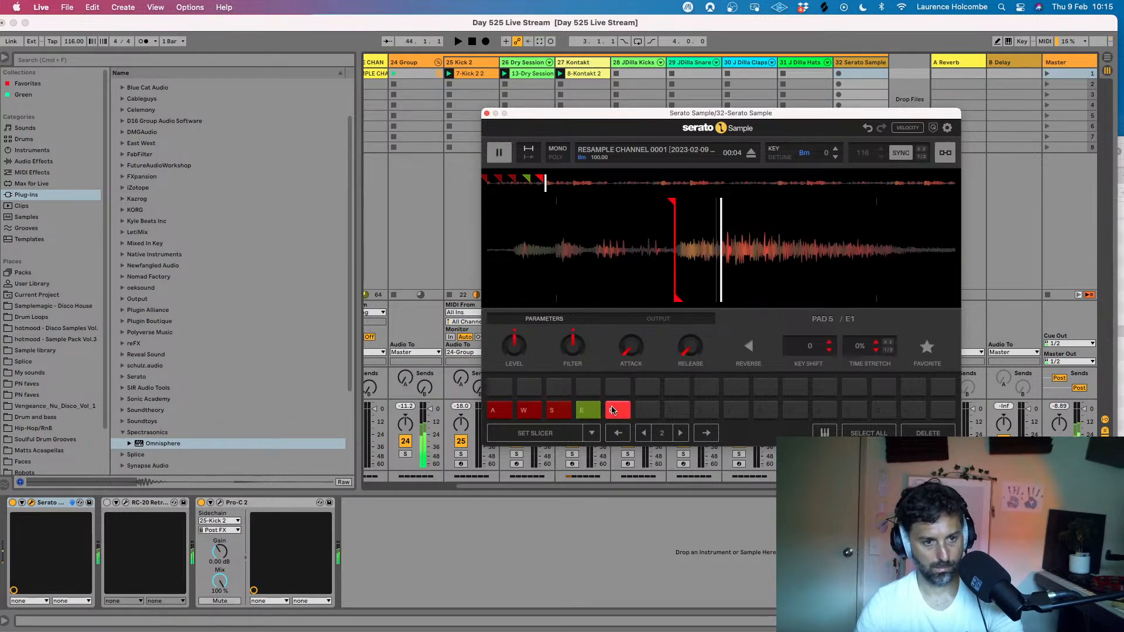
key(space)
key(space)
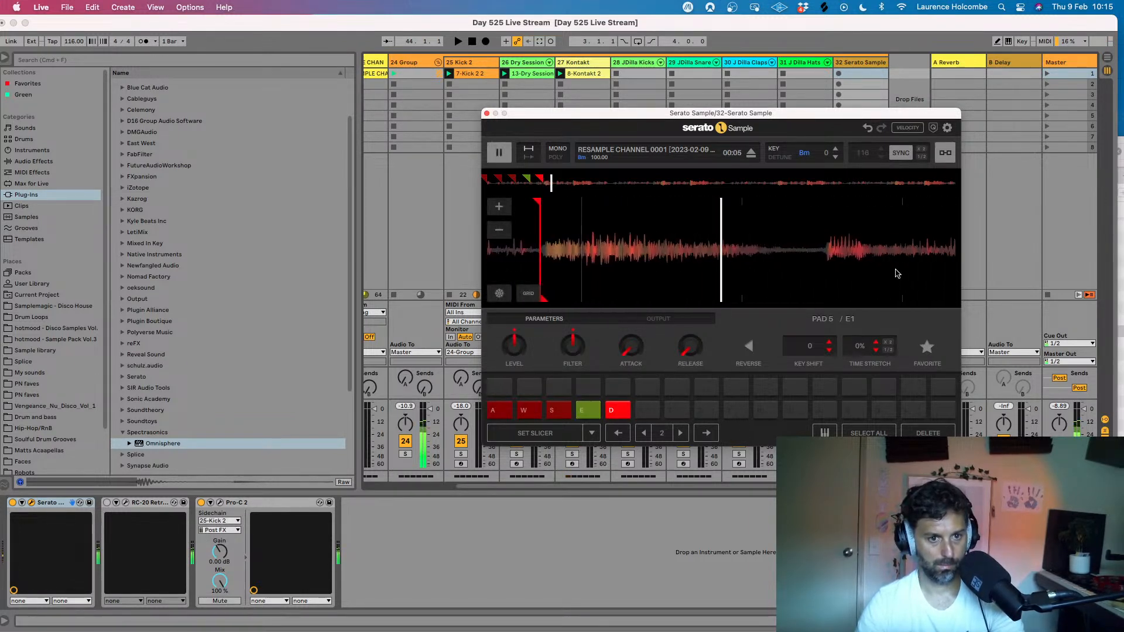
- Set a cue point on pad 6 at the vocal onset at 00:05 and audition the slice
key(space)
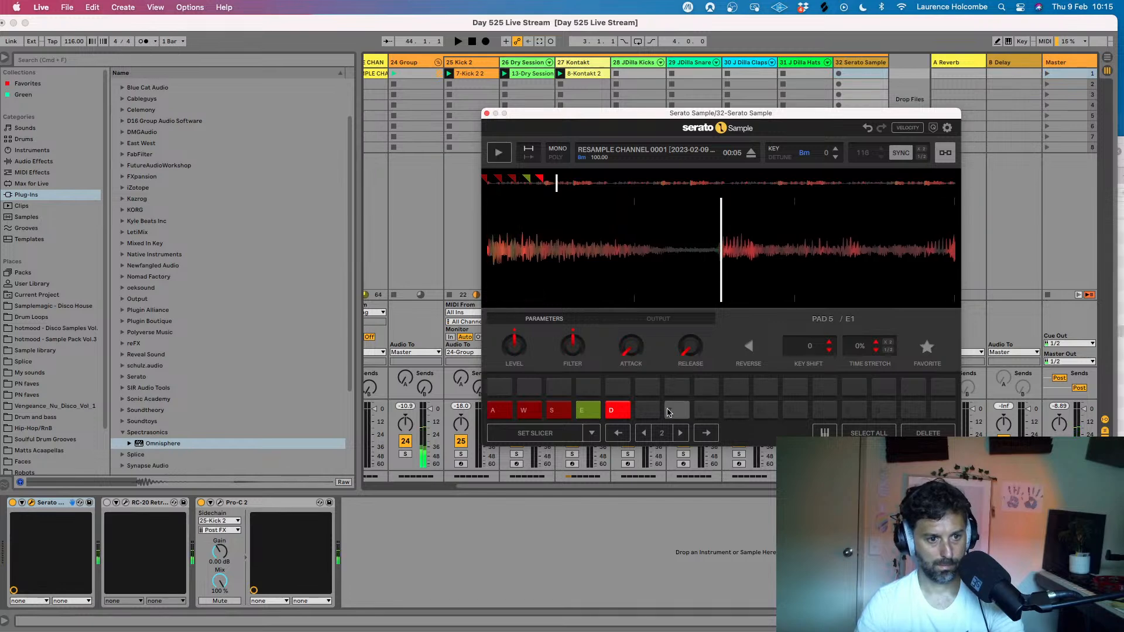
click(646, 410)
click(642, 410)
click(642, 410)
key(f)
key(f)
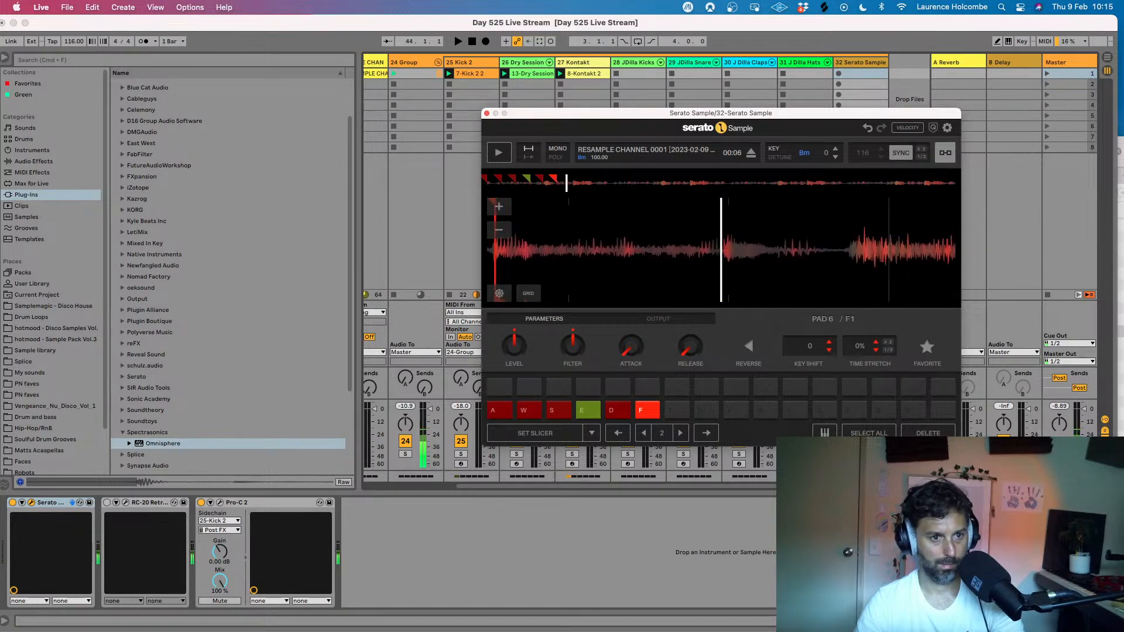
- Set a cue point on pad 7 at the onset at 00:06 and audition the slice
key(t)
key(t)
key(t)
key(t)
key(t)
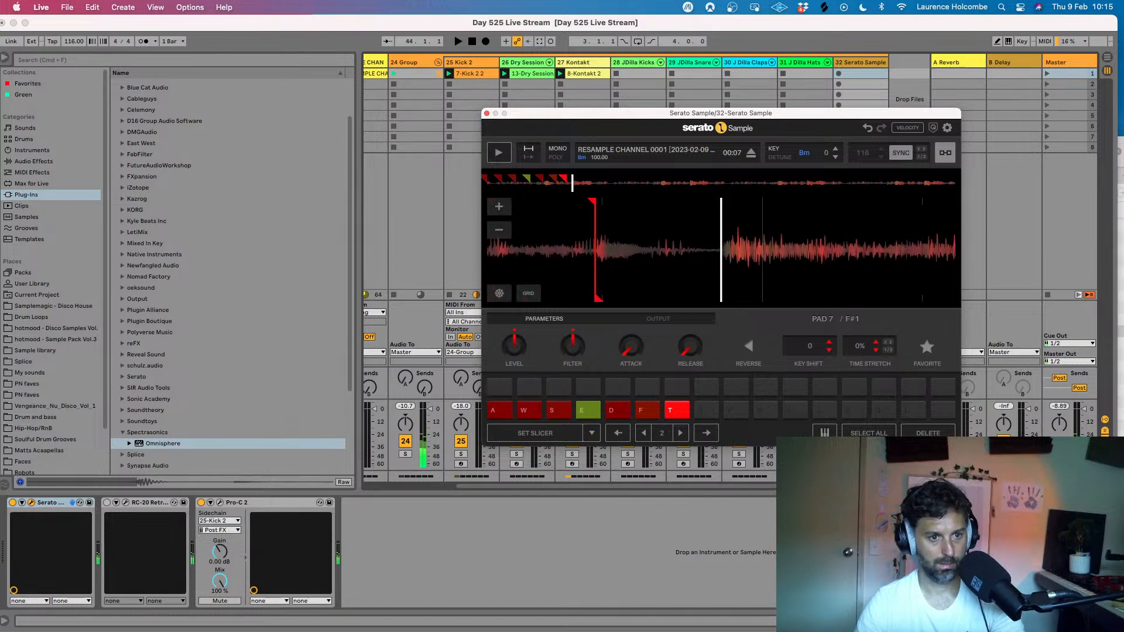
- Set cue points on pad 8 at 00:07 and on pad 9 at the following vocal phrase, auditioning both
key(g)
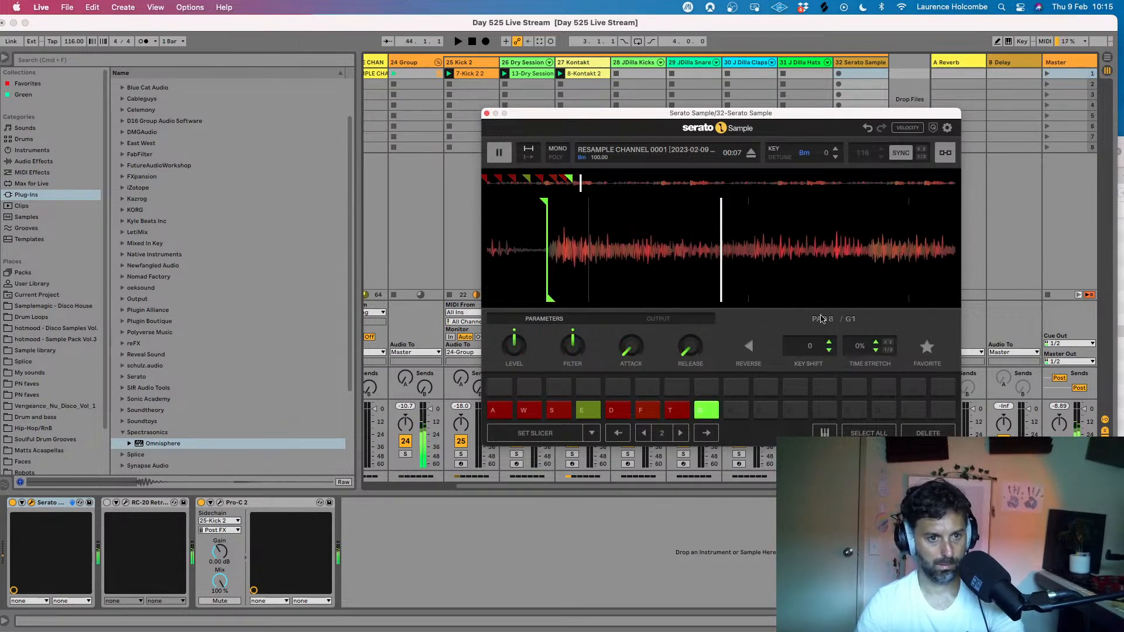
key(g)
key(g)
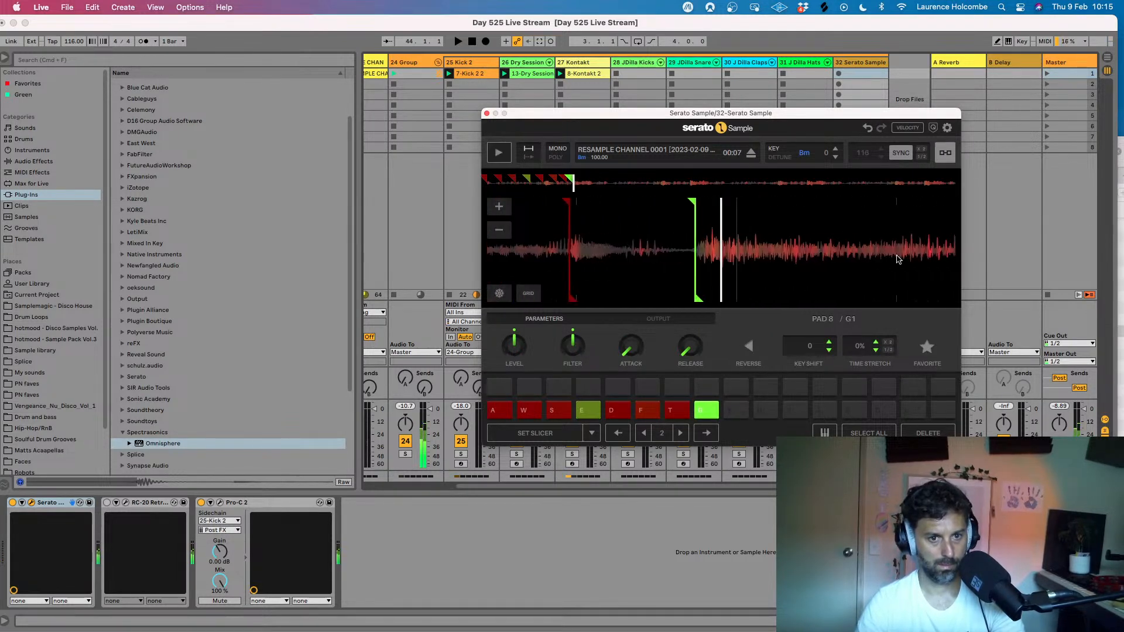
key(y)
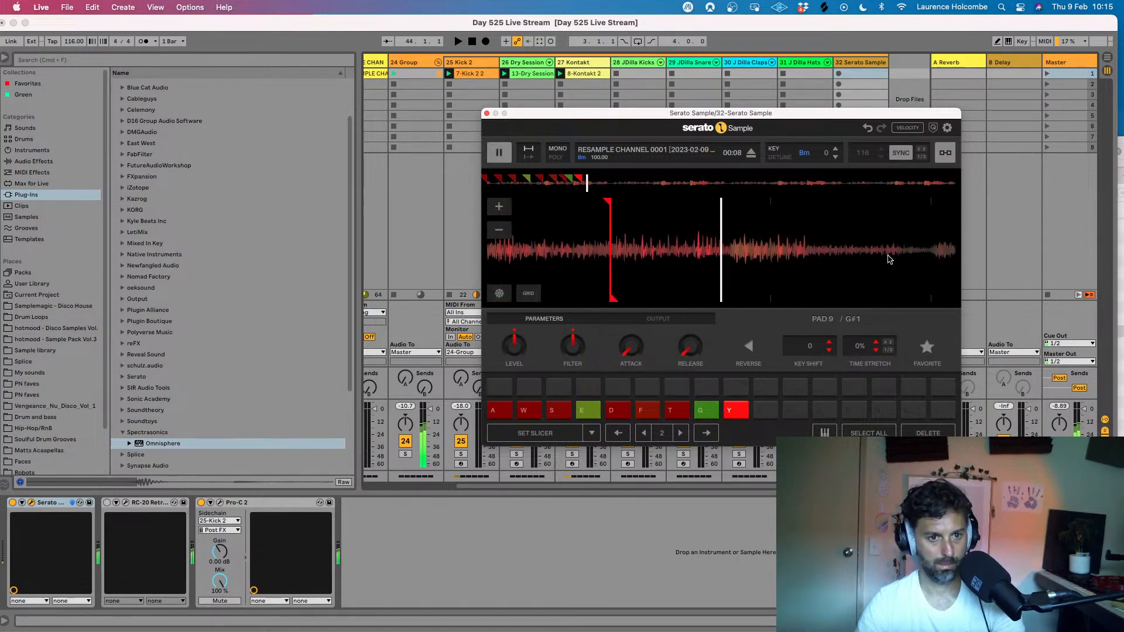
key(y)
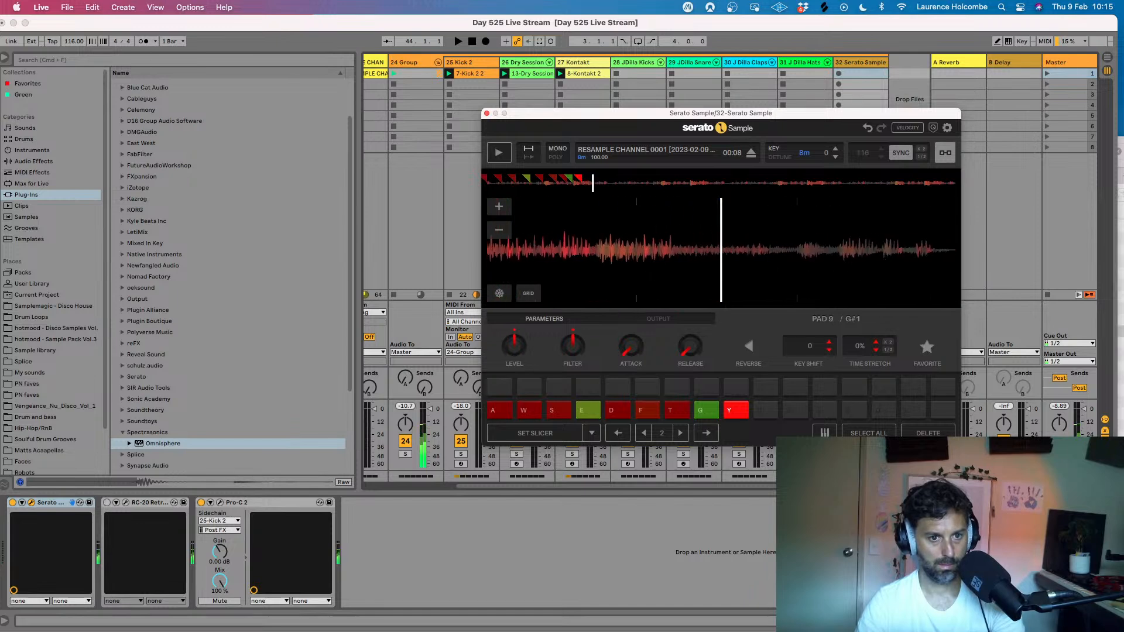
- Set a cue point on pad 10 at 00:09 and audition the slice several times
click(764, 409)
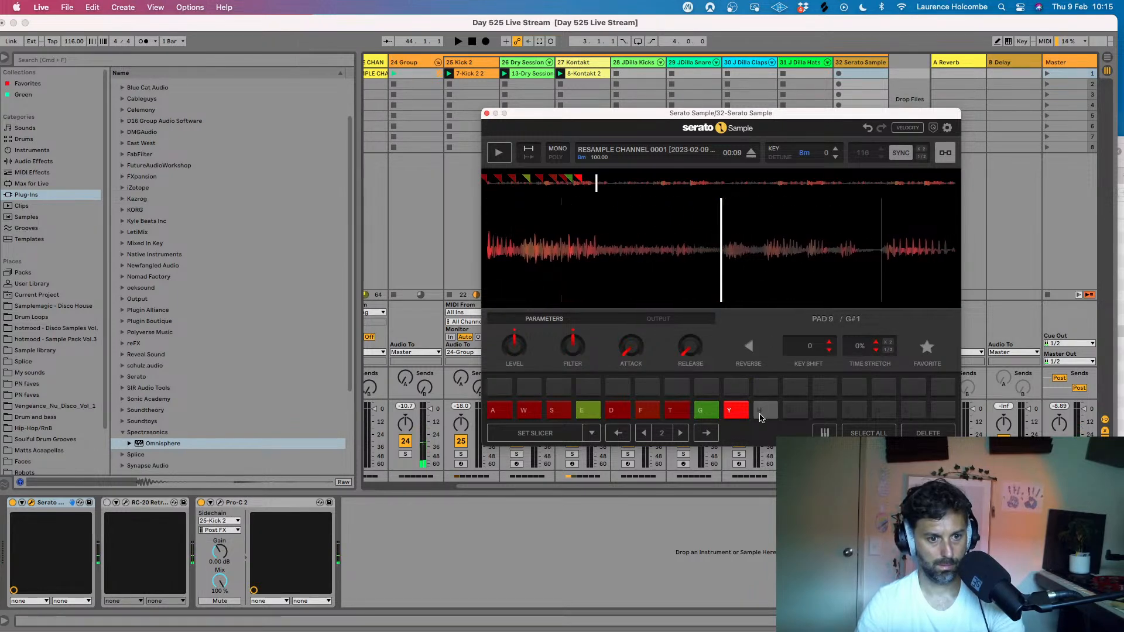
key(h)
key(h)
key(h)
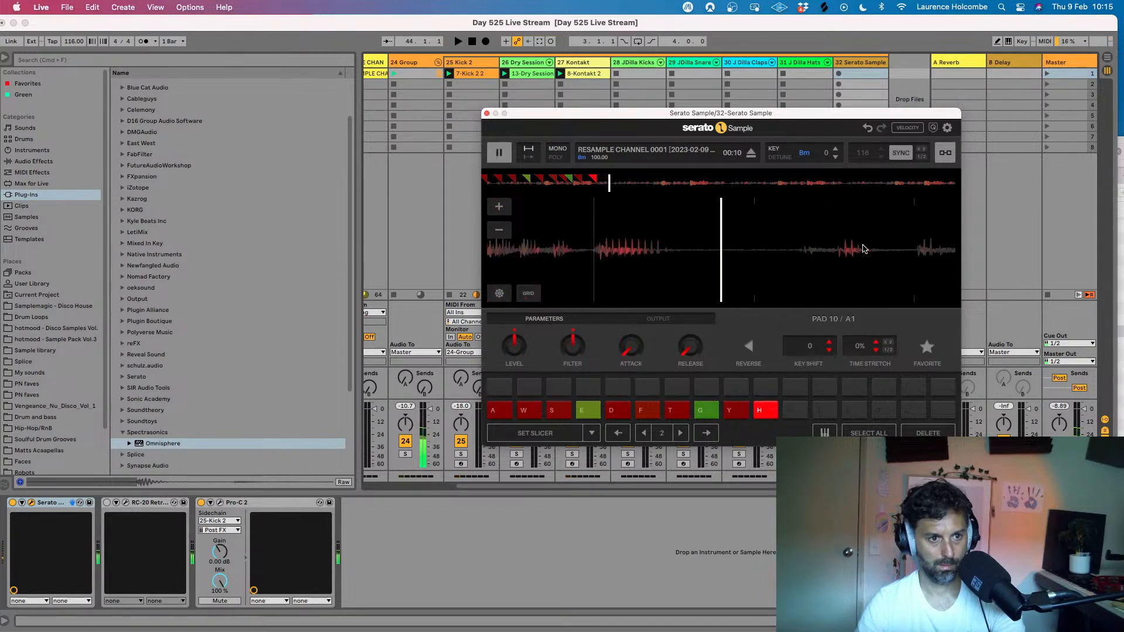
key(h)
key(h)
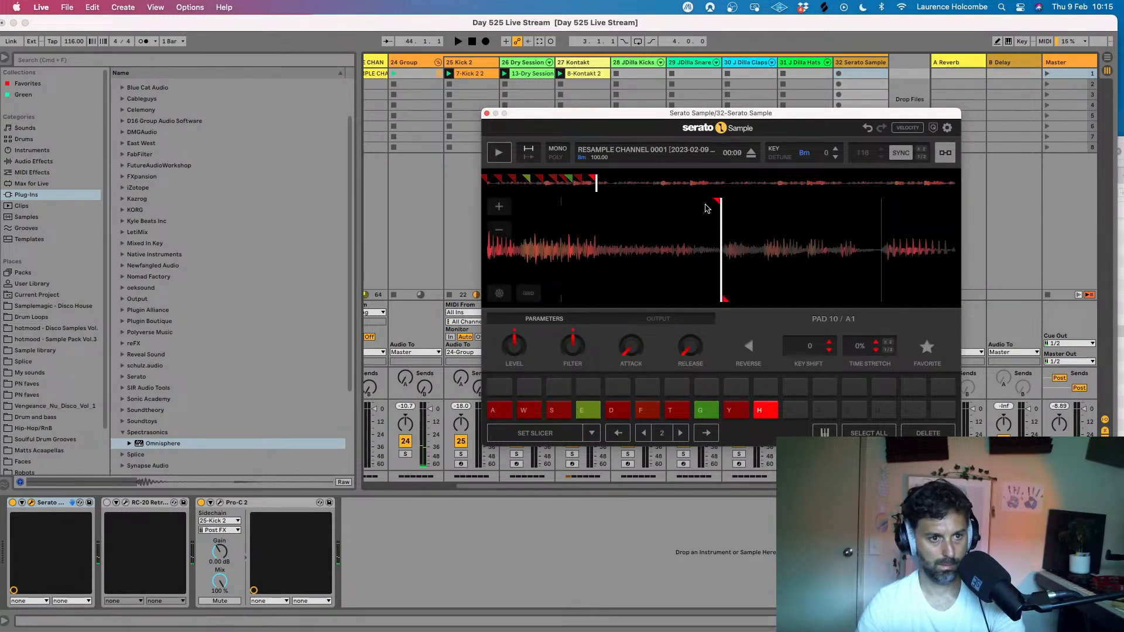
- Play on through the sample to 00:13 and set a cue point there on pad 11
click(499, 153)
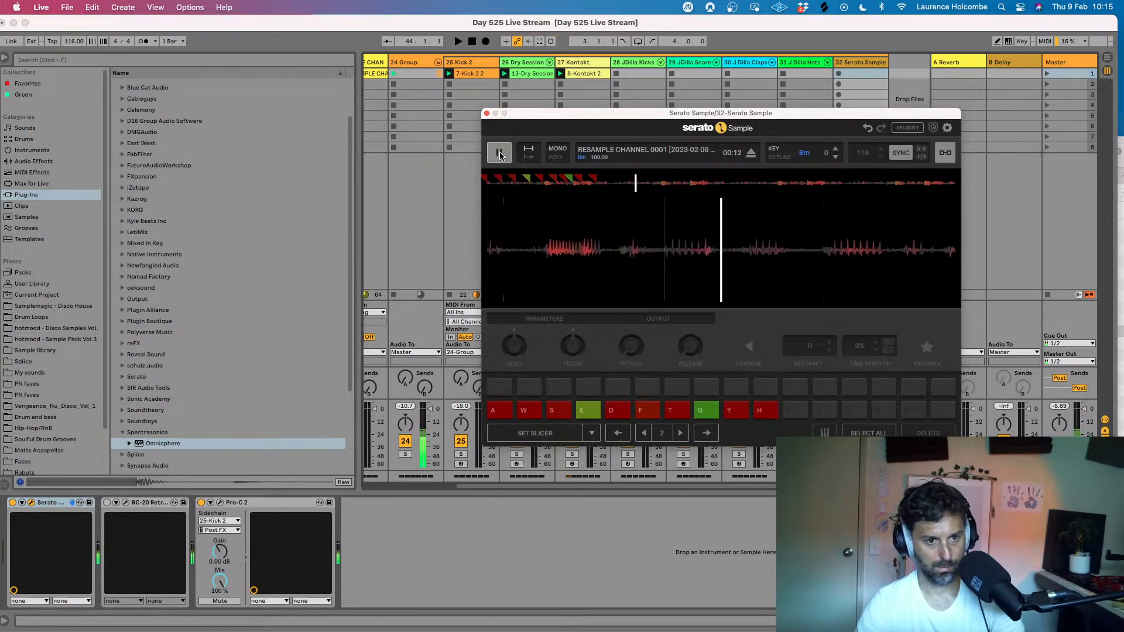
click(499, 153)
click(500, 155)
click(501, 154)
drag(547, 240, 585, 240)
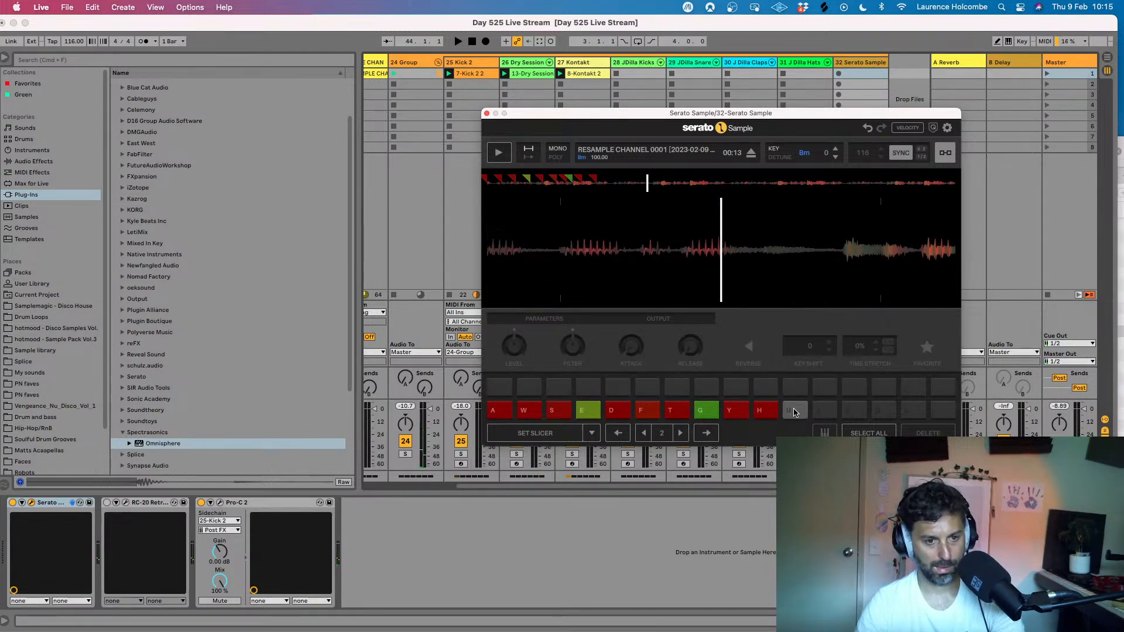
click(794, 412)
key(j)
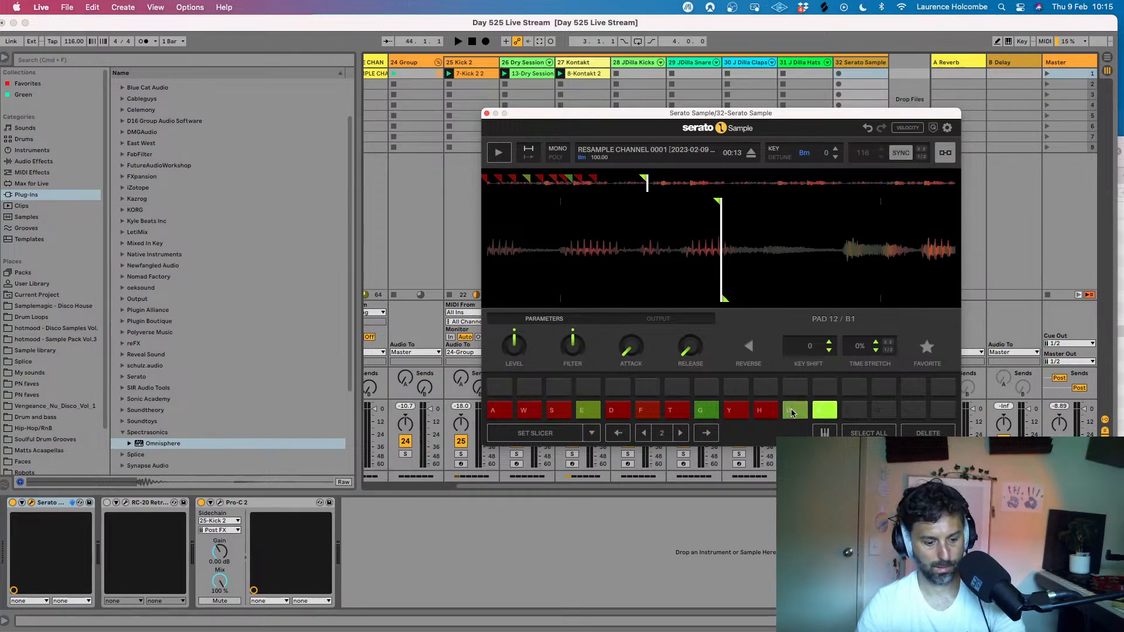
click(792, 414)
click(823, 412)
click(927, 433)
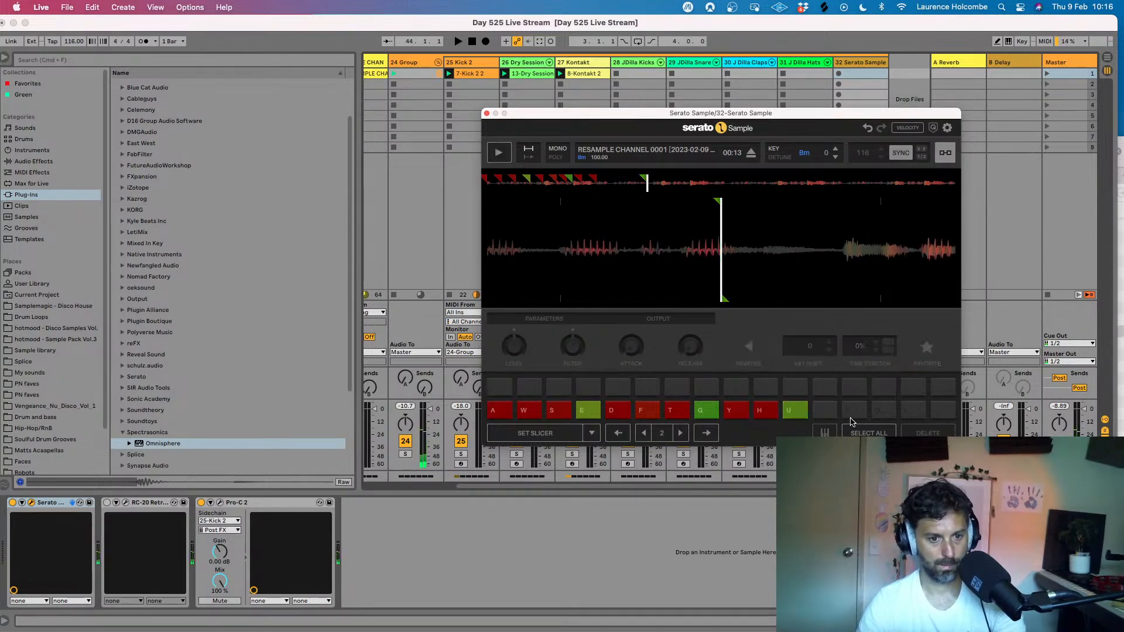
- Audition pad 11 and set cue points for the next two phrases on pad 12 and on pad 13 at 00:15
key(u)
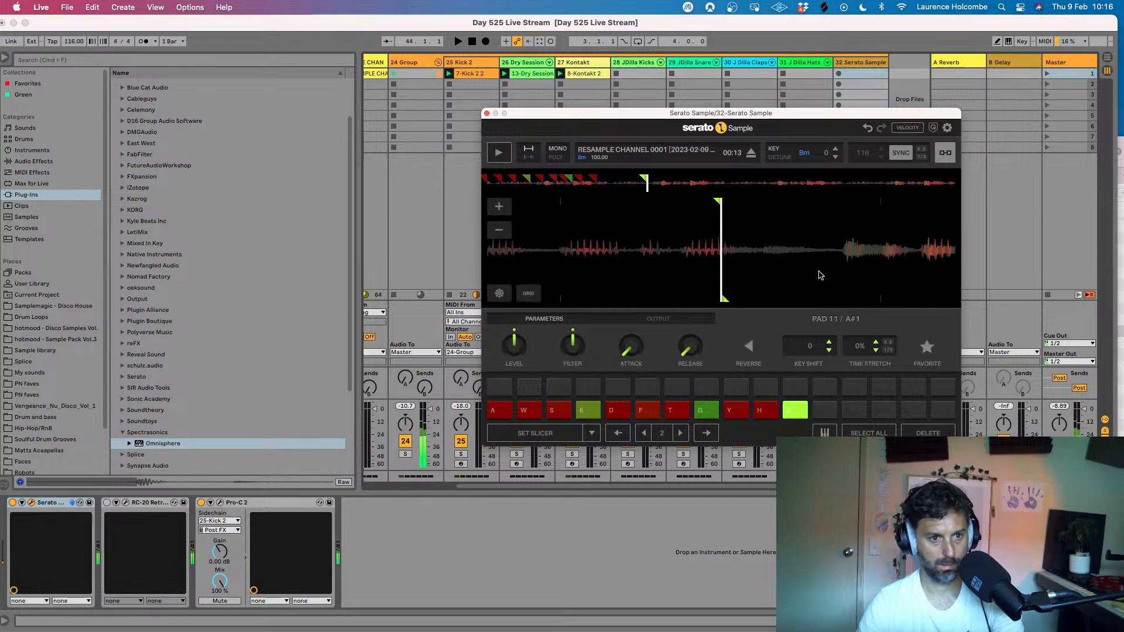
click(833, 417)
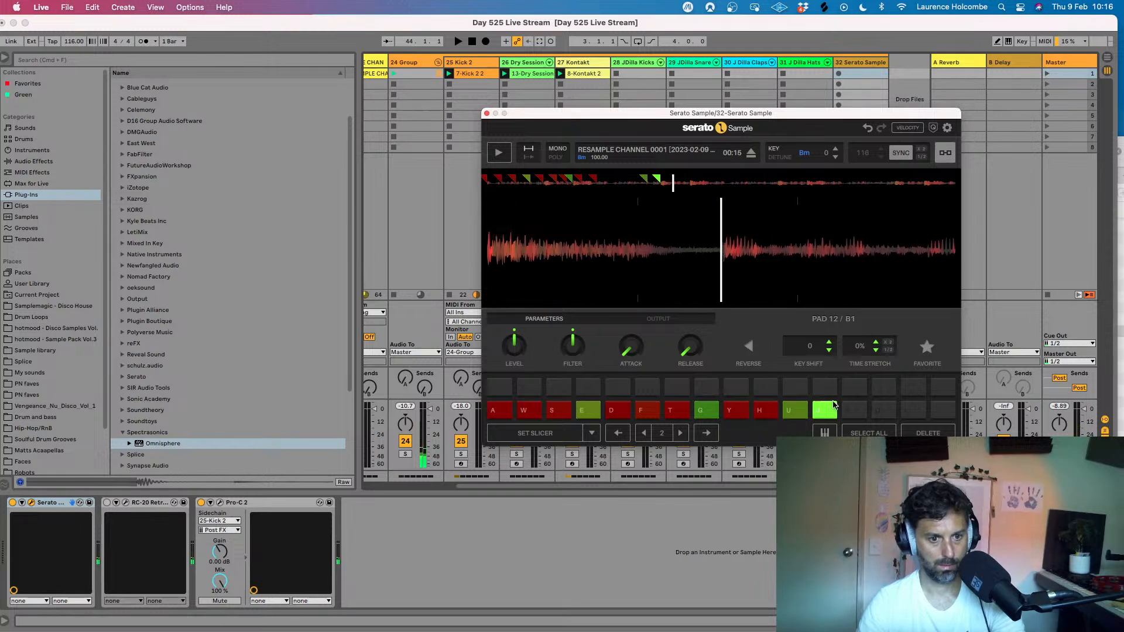
click(853, 410)
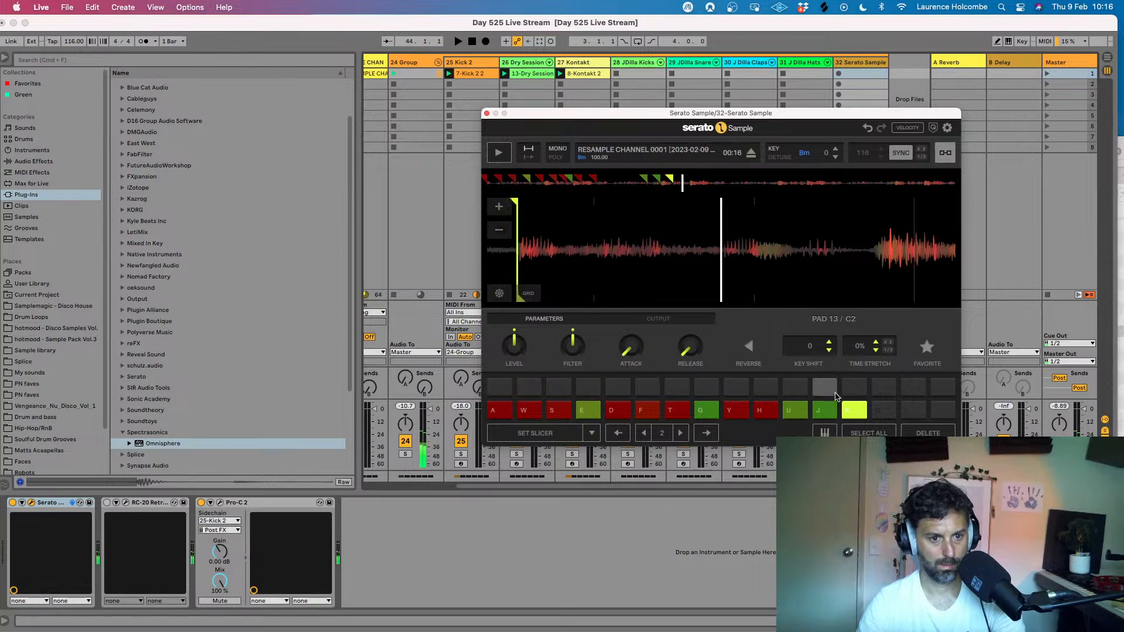
- Set cue points on pads 14 and 15 at two successive phrases at 00:16 and audition them
click(883, 410)
key(o)
key(o)
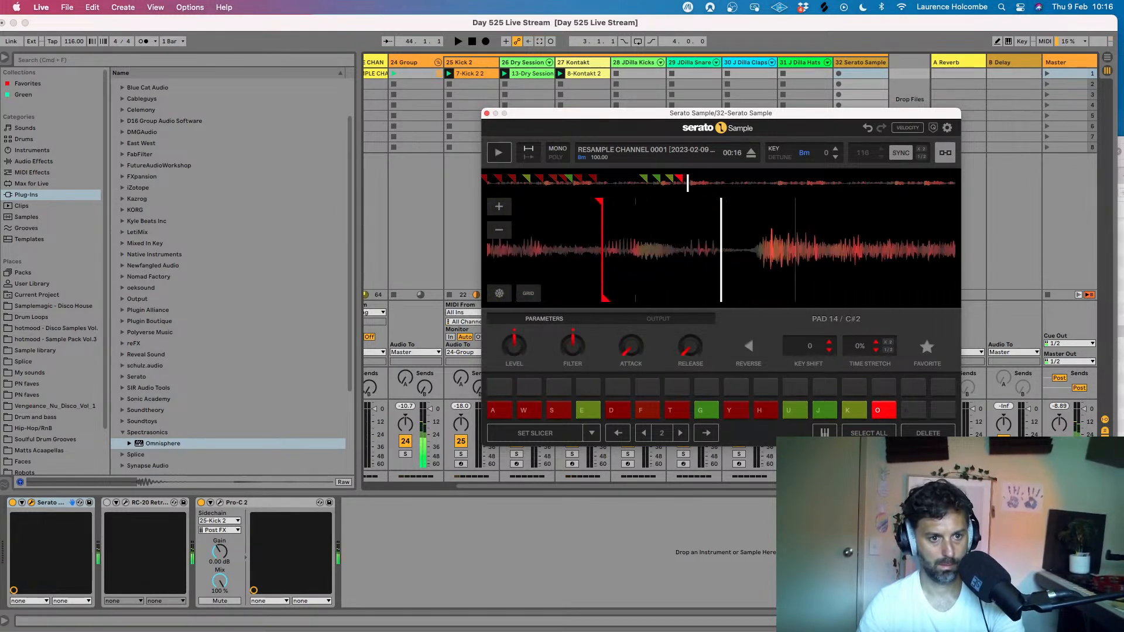
click(911, 413)
key(o)
key(l)
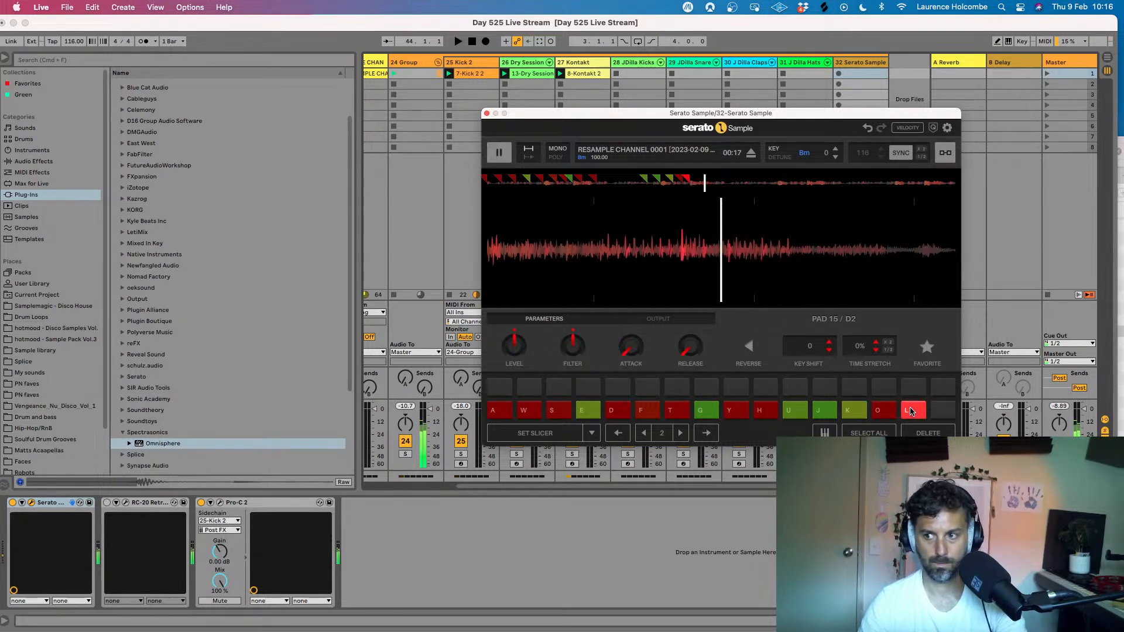
key(p)
key(l)
- Set a cue point on pad 16 at 00:17 after auditioning pad 15, and close Serato Sample to play the session
key(l)
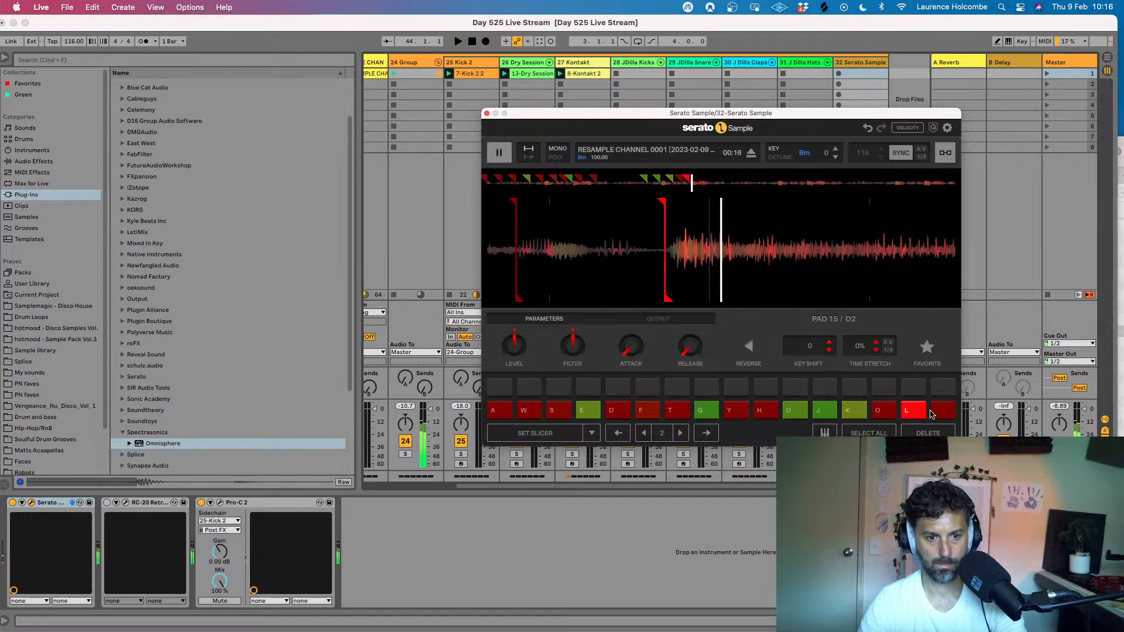
click(939, 412)
click(929, 433)
key(l)
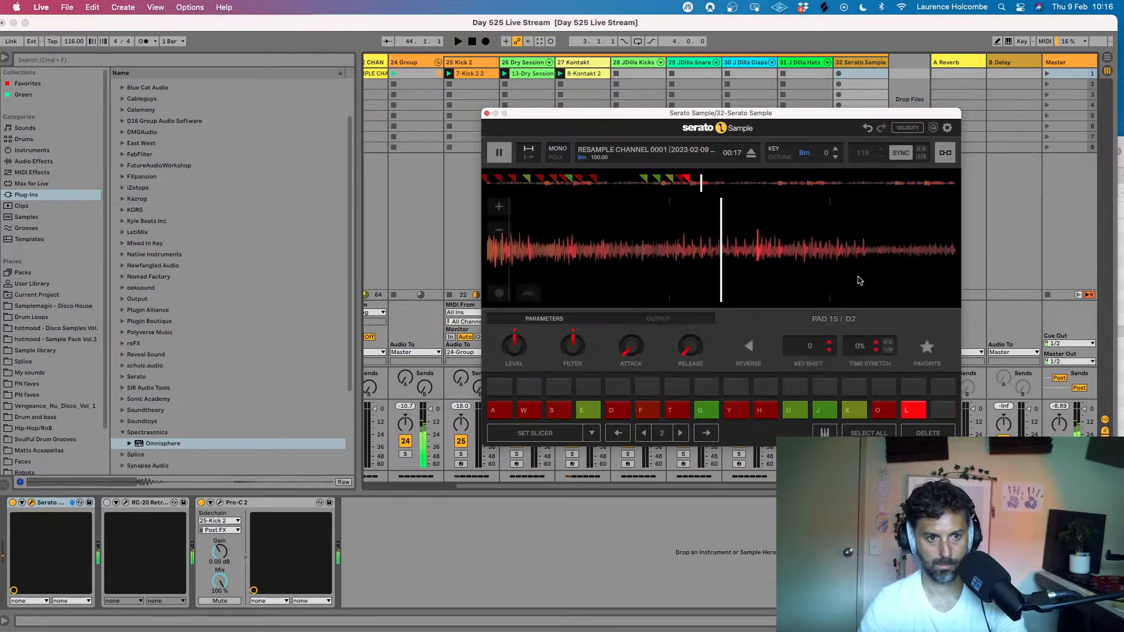
key(l)
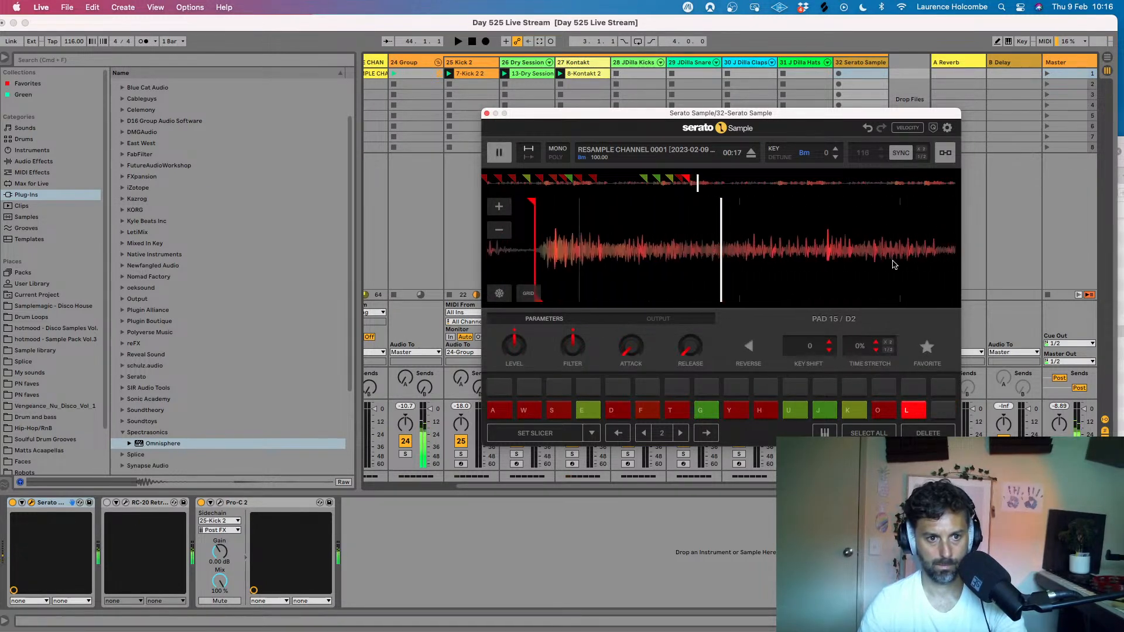
drag(785, 260, 861, 263)
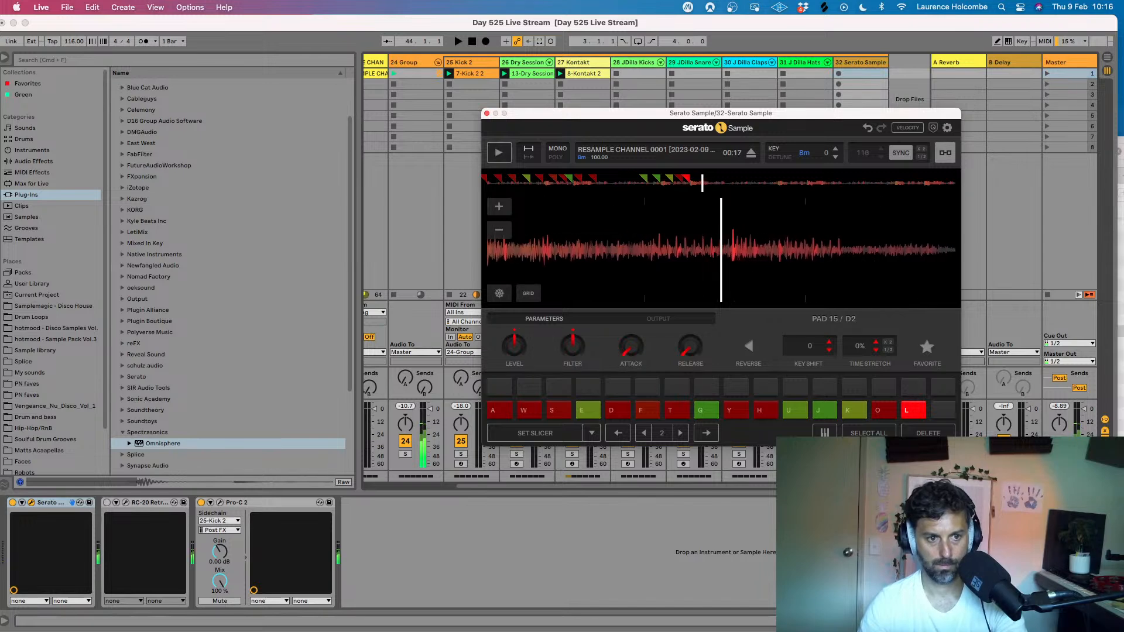
click(940, 409)
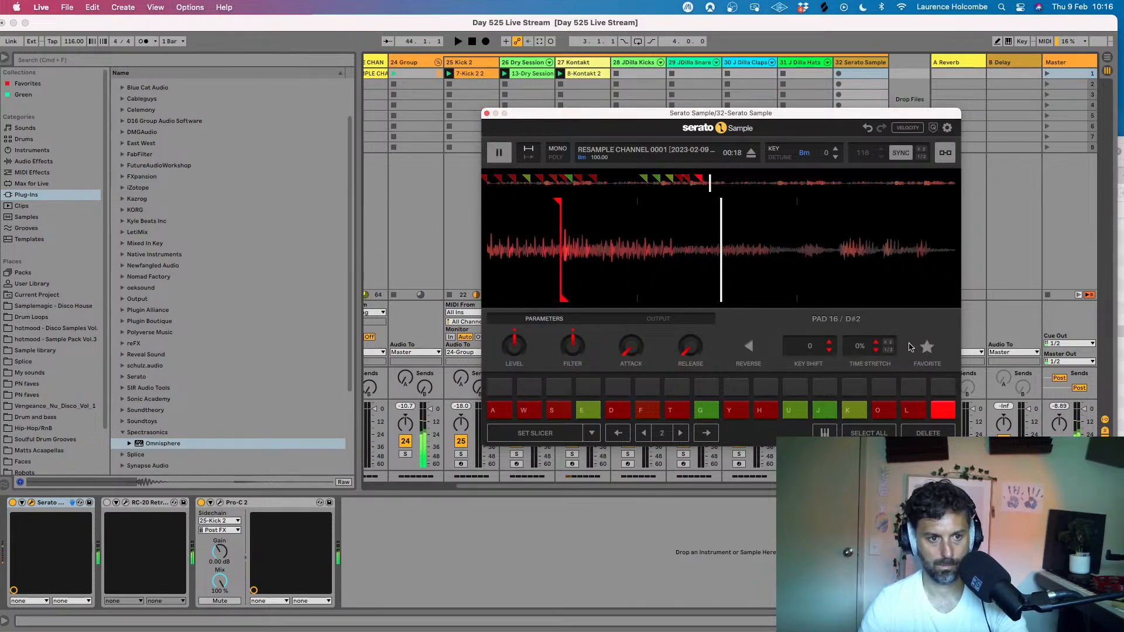
click(487, 113)
key(space)
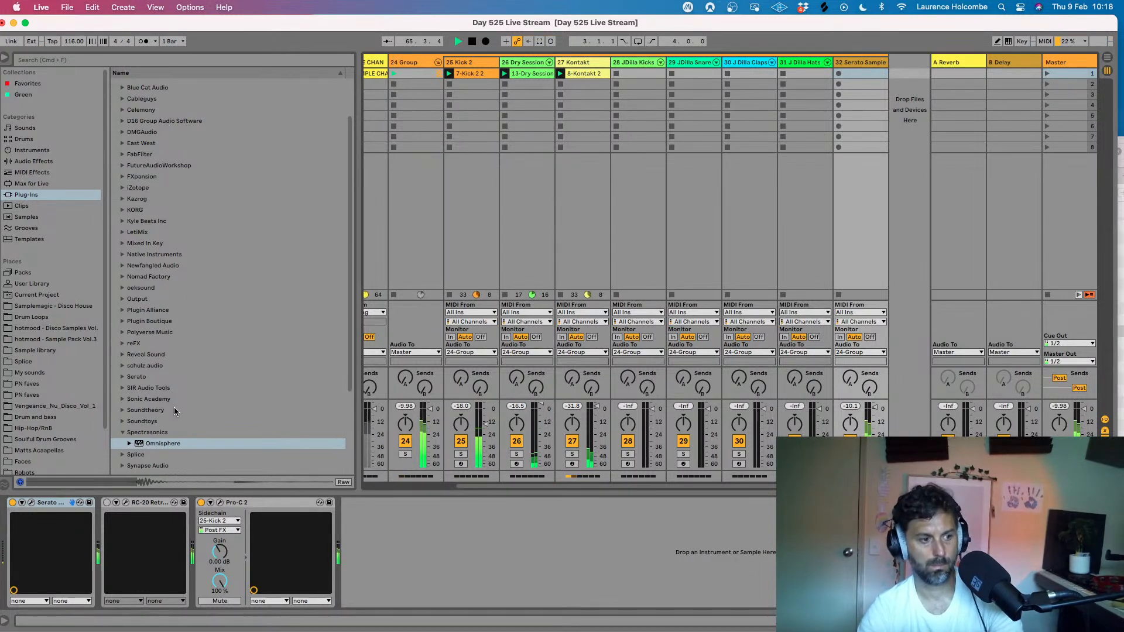
- Reopen Serato Sample, lower the level of pad 5, and audition pads 1 and 5 over the playing session
click(32, 503)
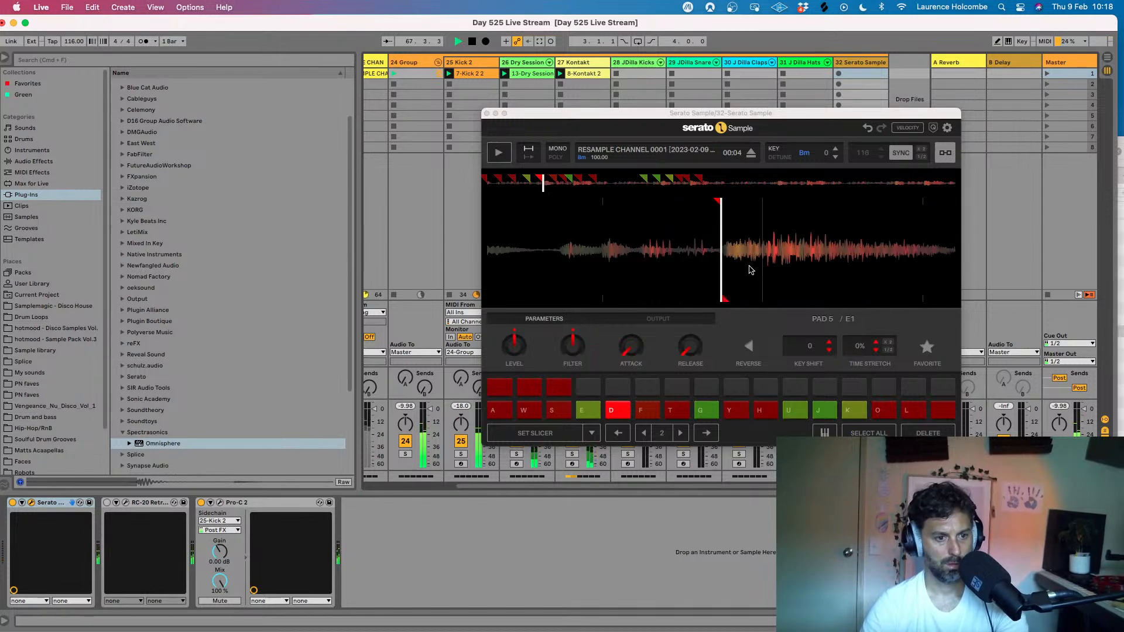
click(516, 346)
drag(516, 346, 516, 371)
key(a)
key(d)
key(a)
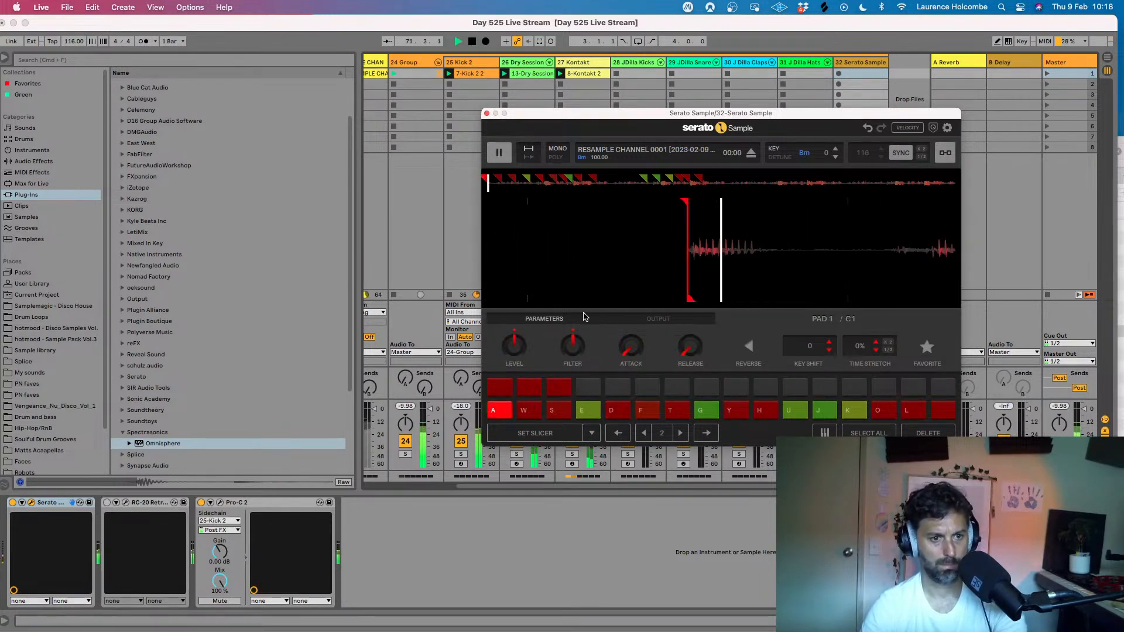
- Audition pads 5 and 4 over the playing beat and set pad 4's level to -1.87 dB
key(d)
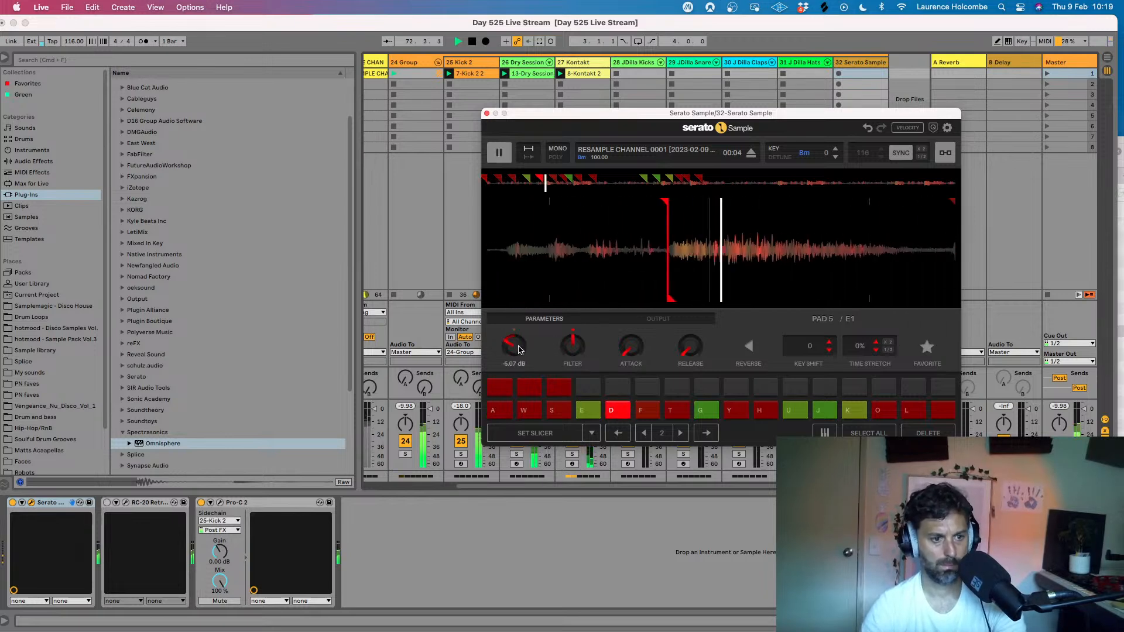
key(e)
key(e)
key(e)
key(e)
drag(514, 347, 514, 348)
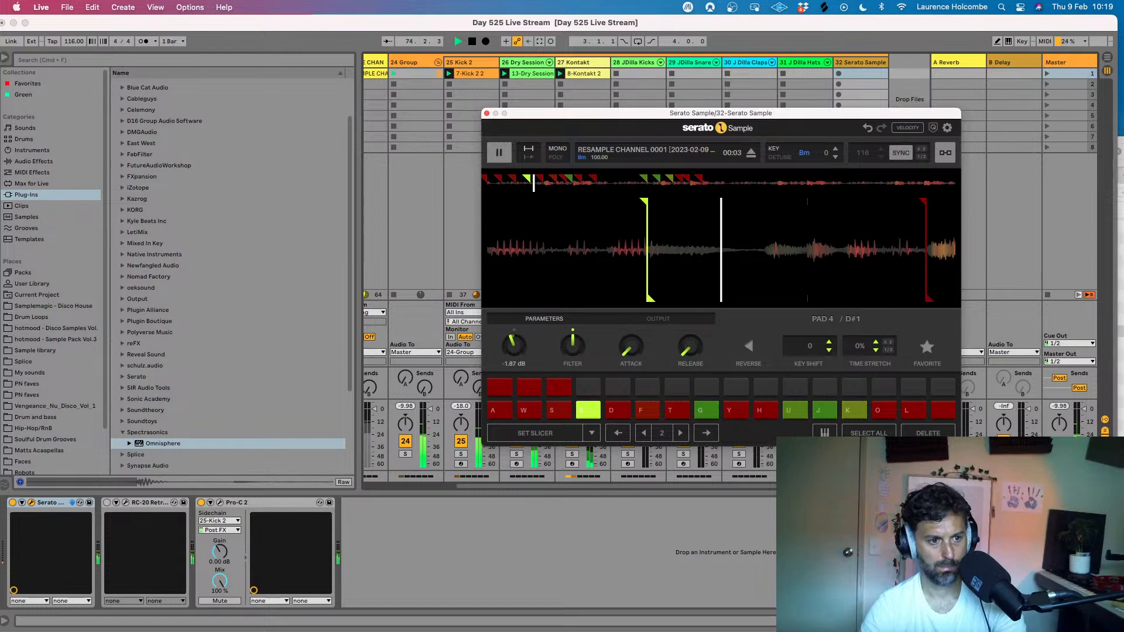
- Audition pad 4 repeatedly against pad 5 over the beat to compare their levels
key(d)
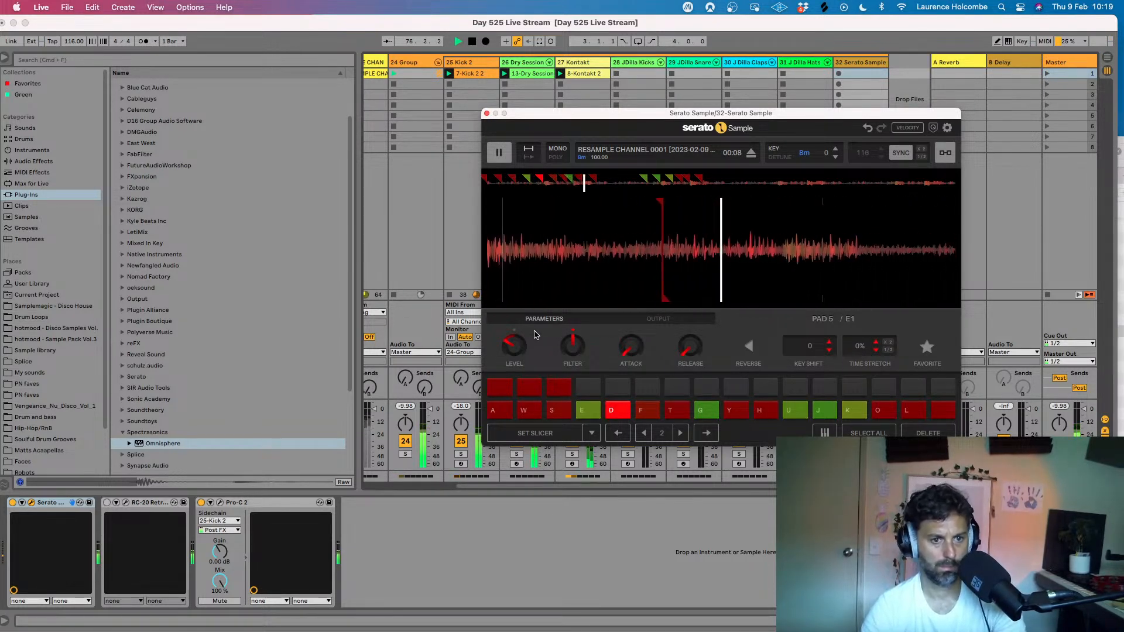
key(e)
key(e)
key(e)
key(e)
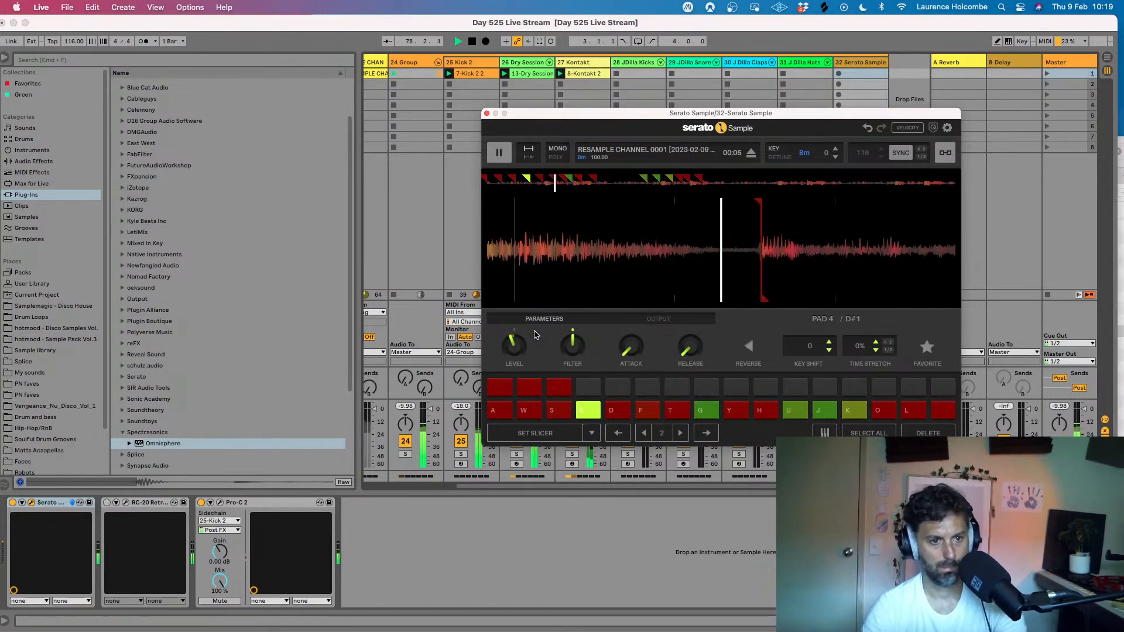
key(d)
key(e)
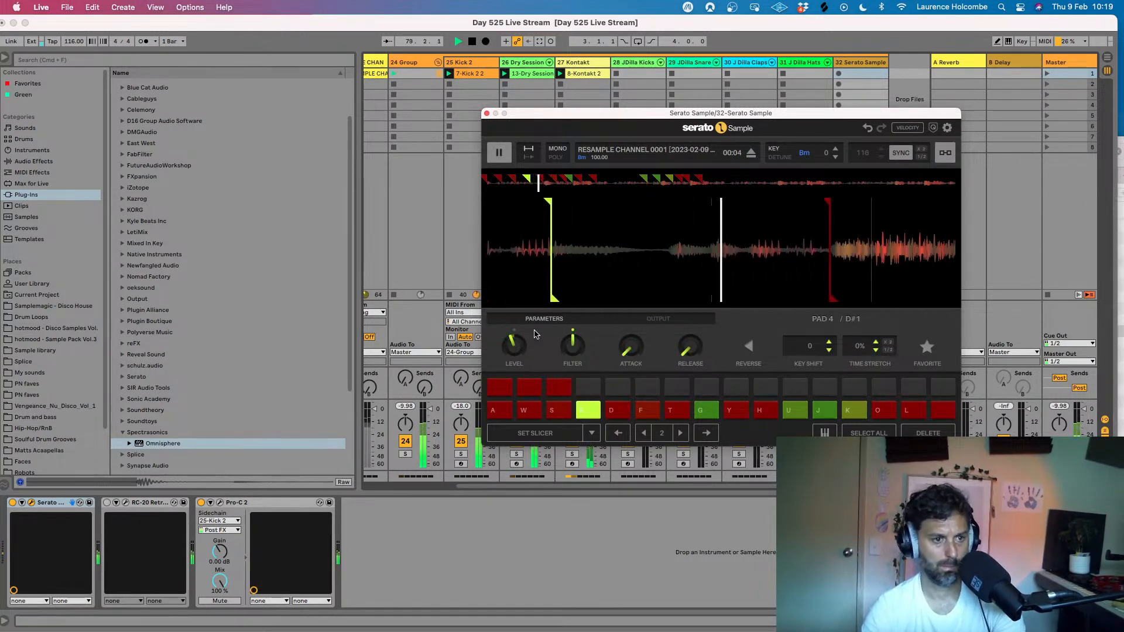
- Audition pad 3 in alternation with pad 4, and then on its own, over the beat
key(s)
key(e)
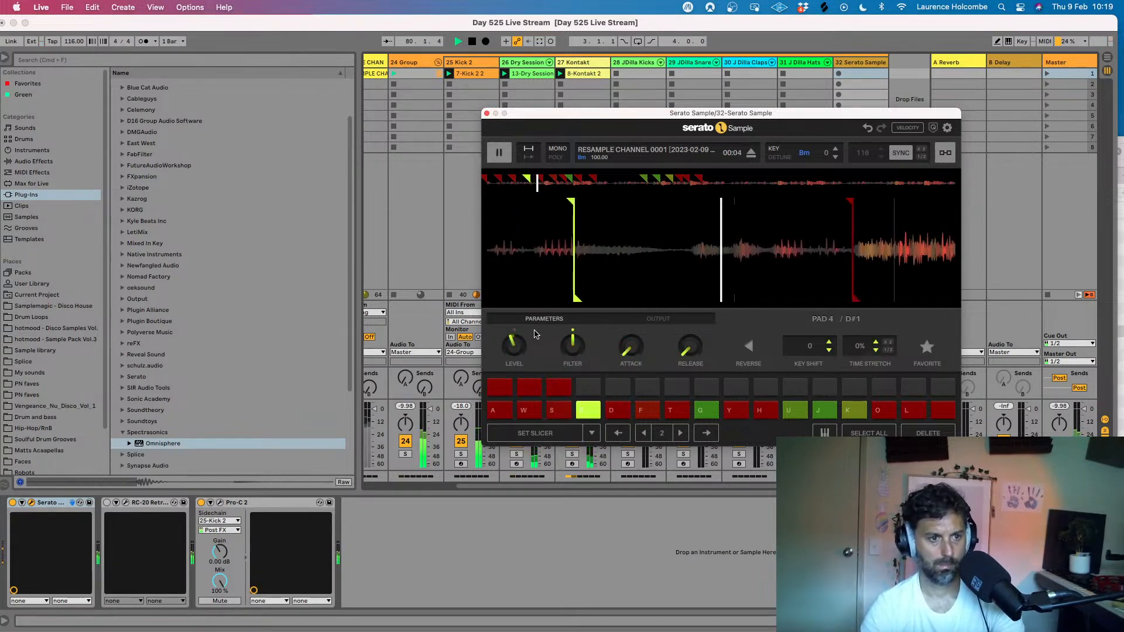
key(s)
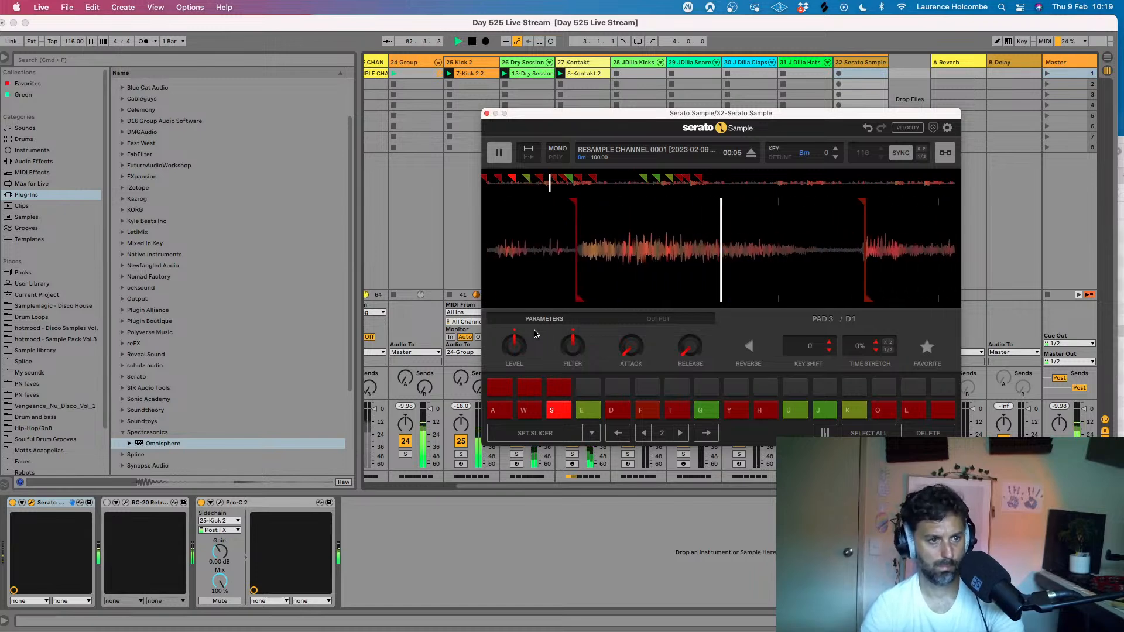
key(s)
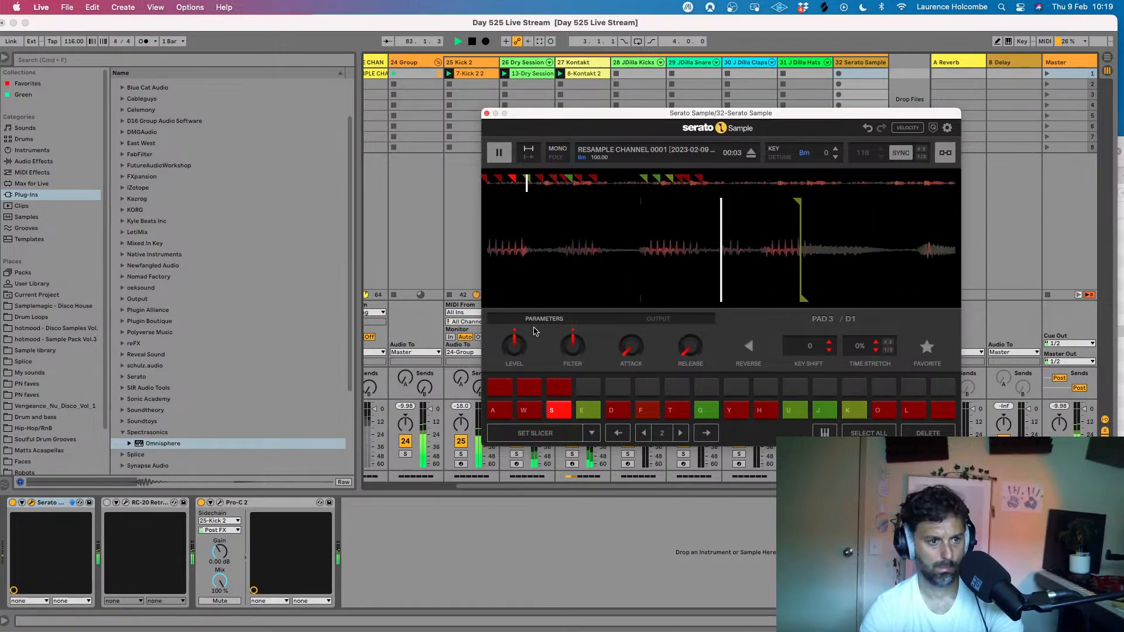
key(s)
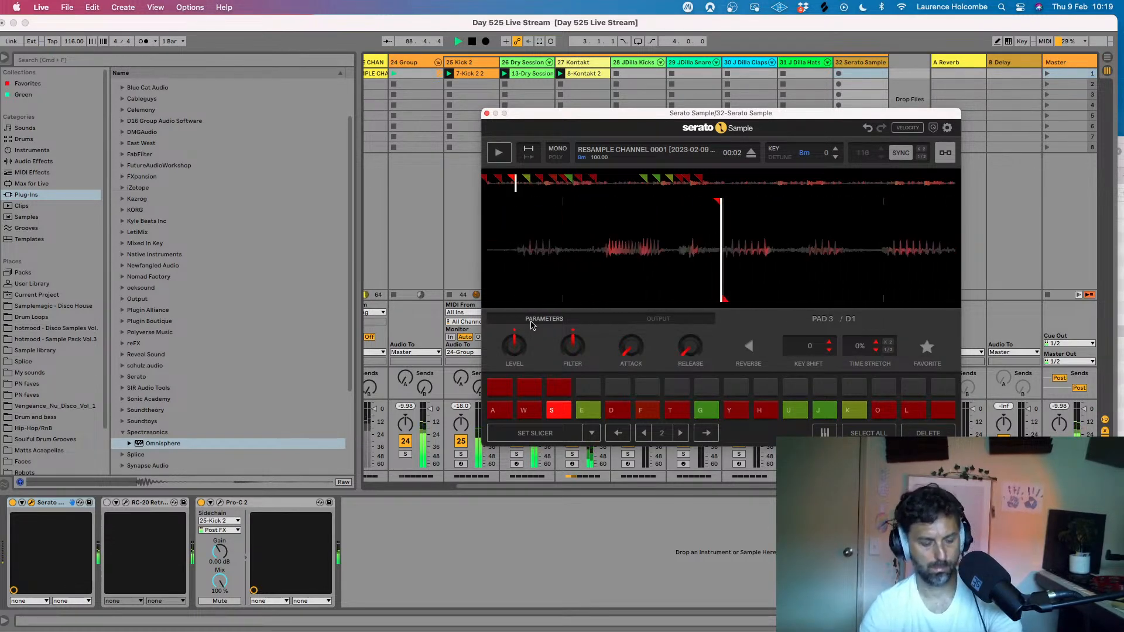
- Try out a vocal phrase over the beat using the chops on pads 1 to 4
key(a)
key(w)
key(a)
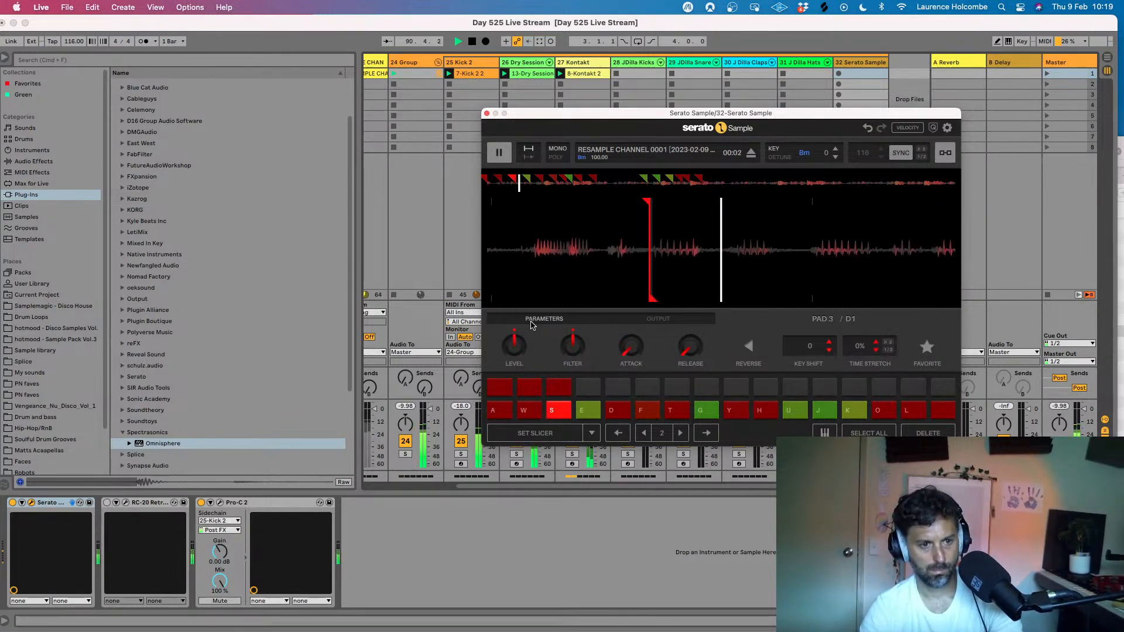
key(a)
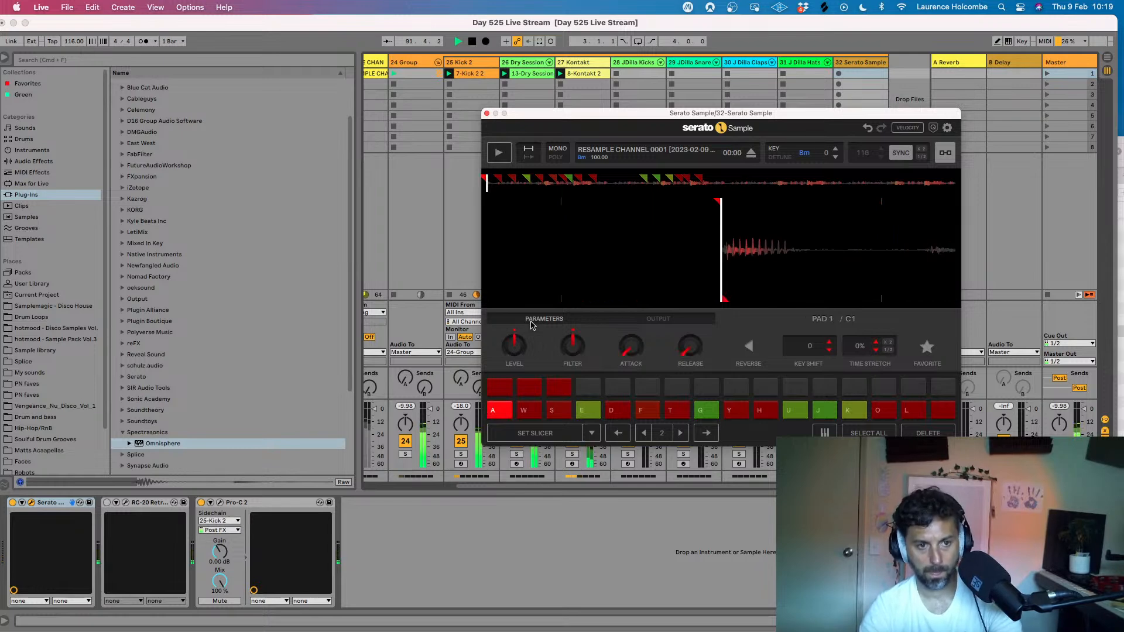
key(e)
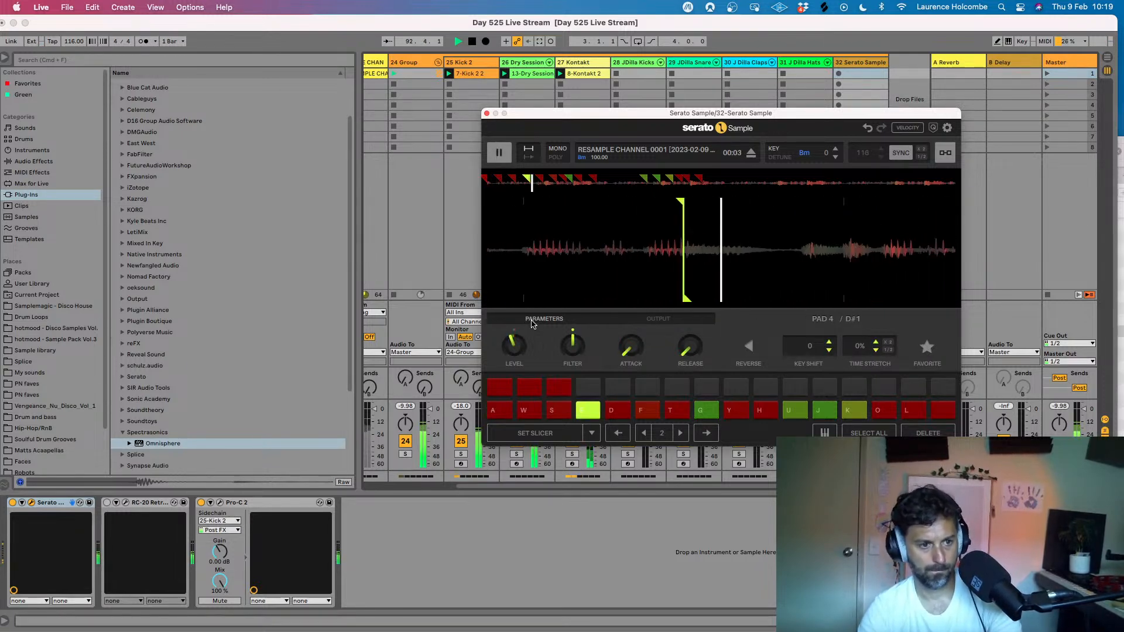
key(a)
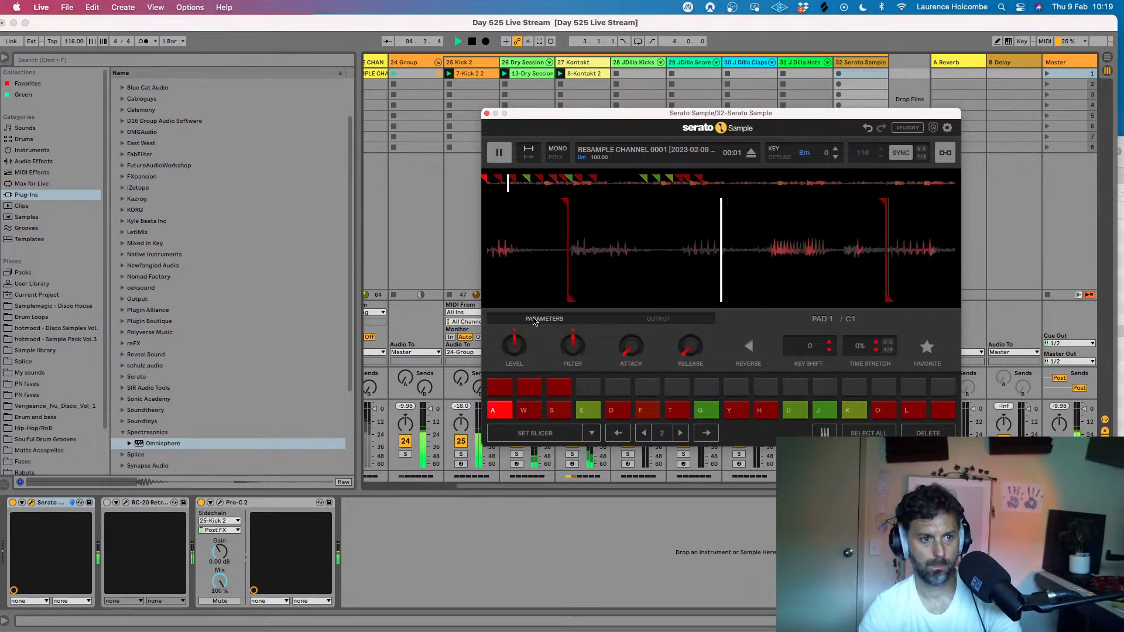
key(e)
key(s)
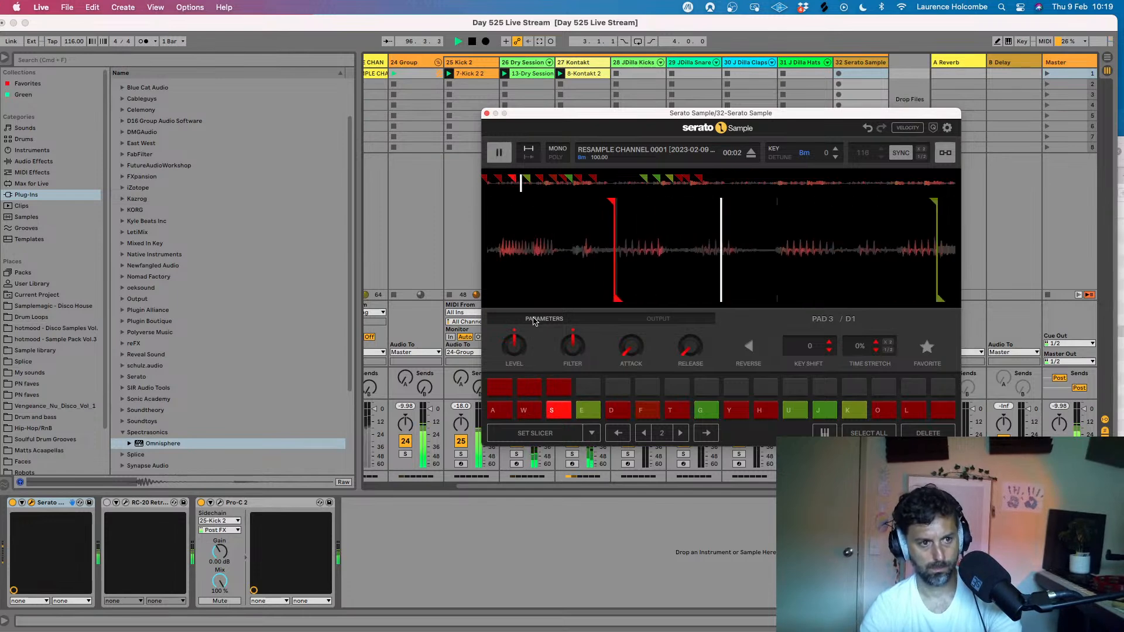
key(e)
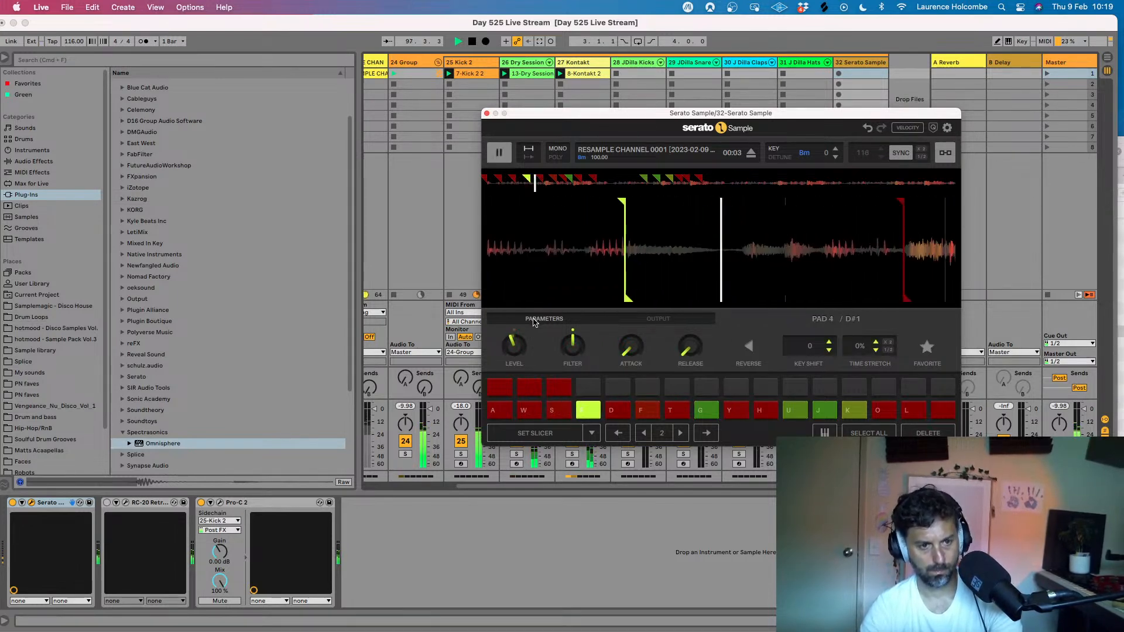
key(a)
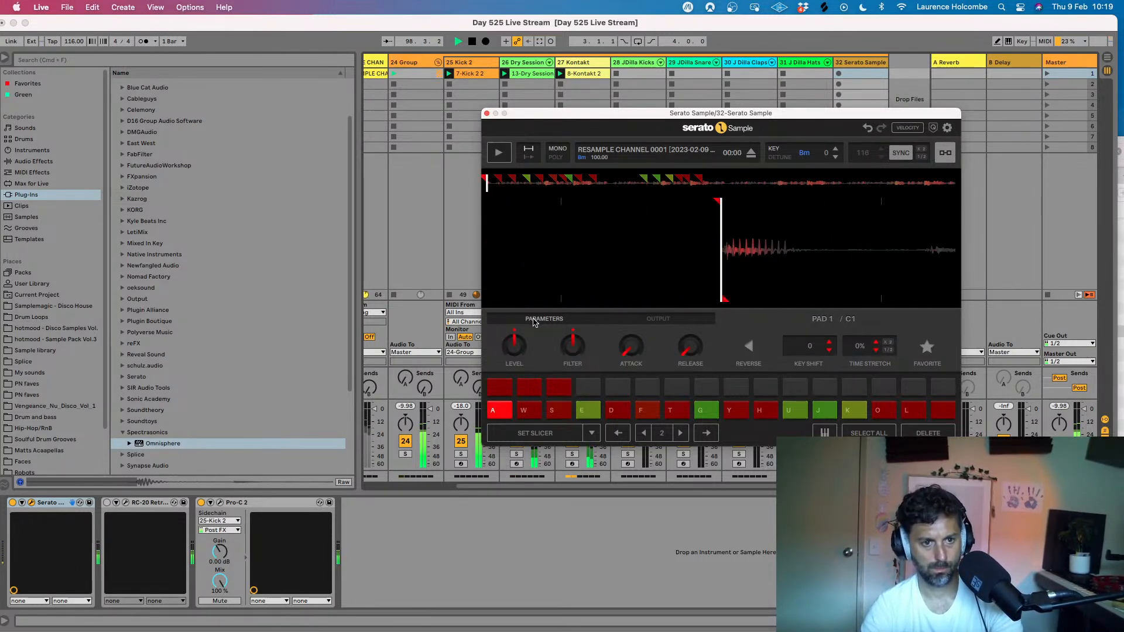
- Rehearse a vocal pattern combining the chops on pads 1, 2 and 4 over the beat
key(e)
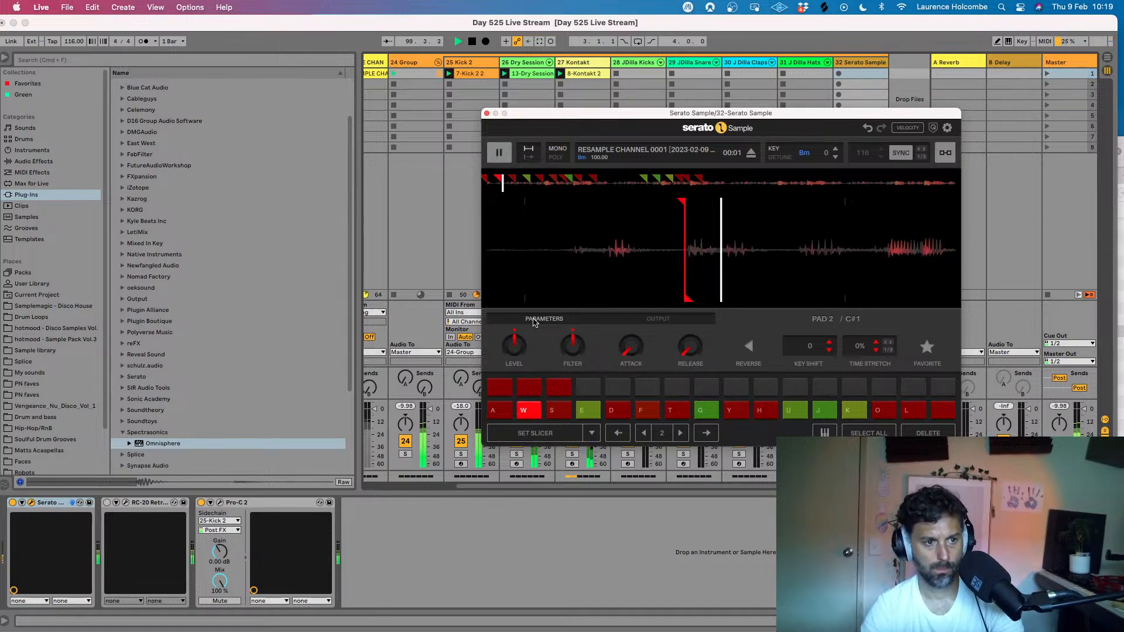
key(w)
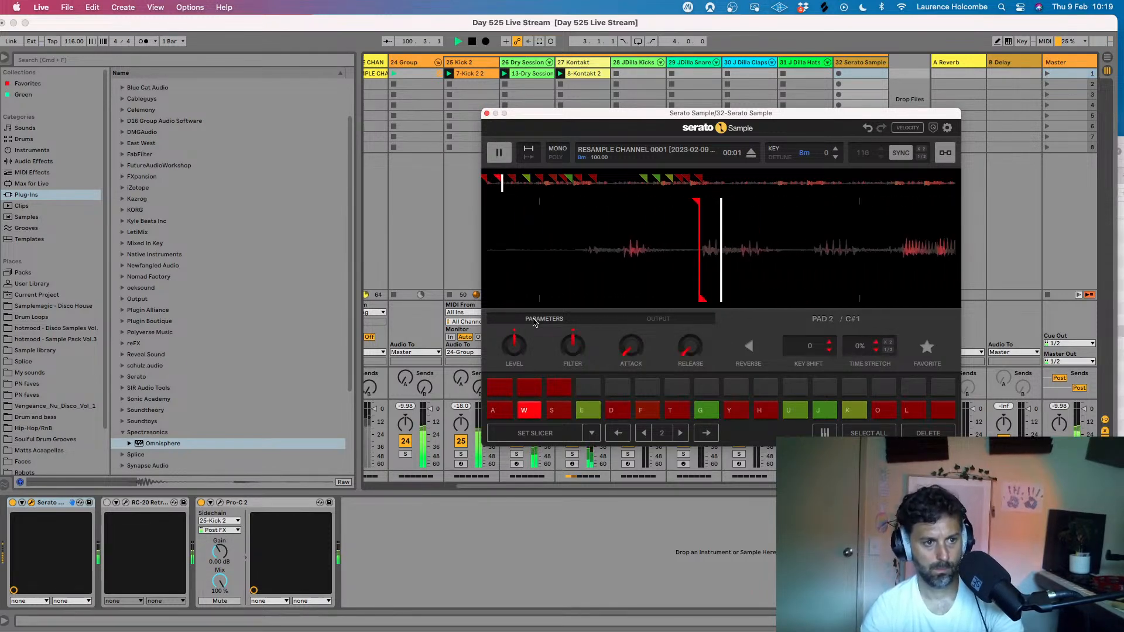
key(e)
key(a)
key(e)
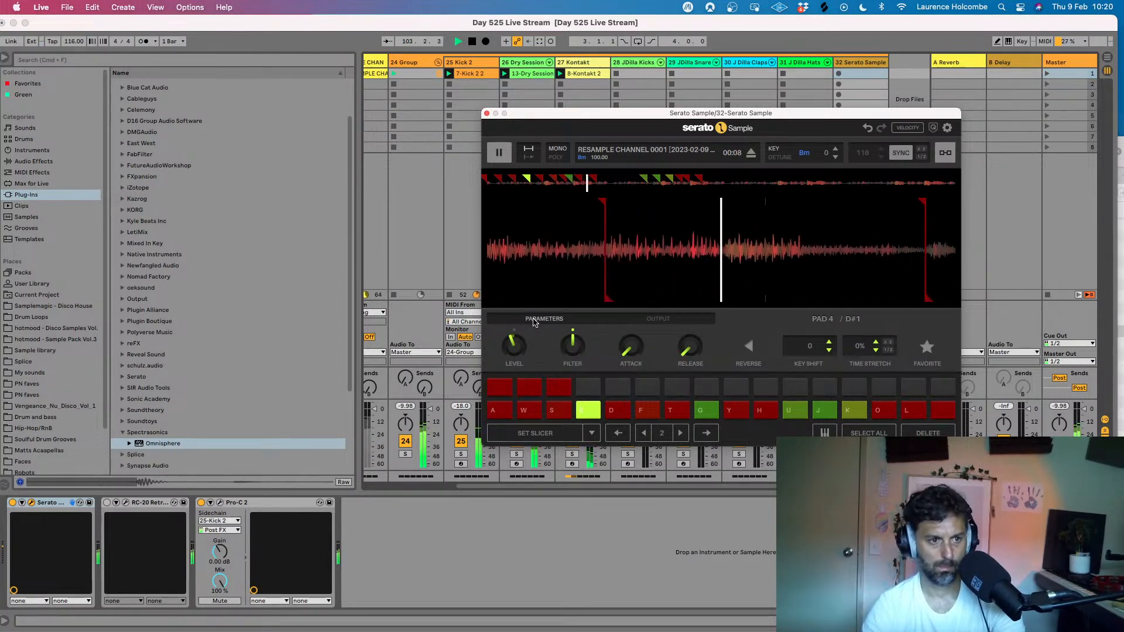
key(a)
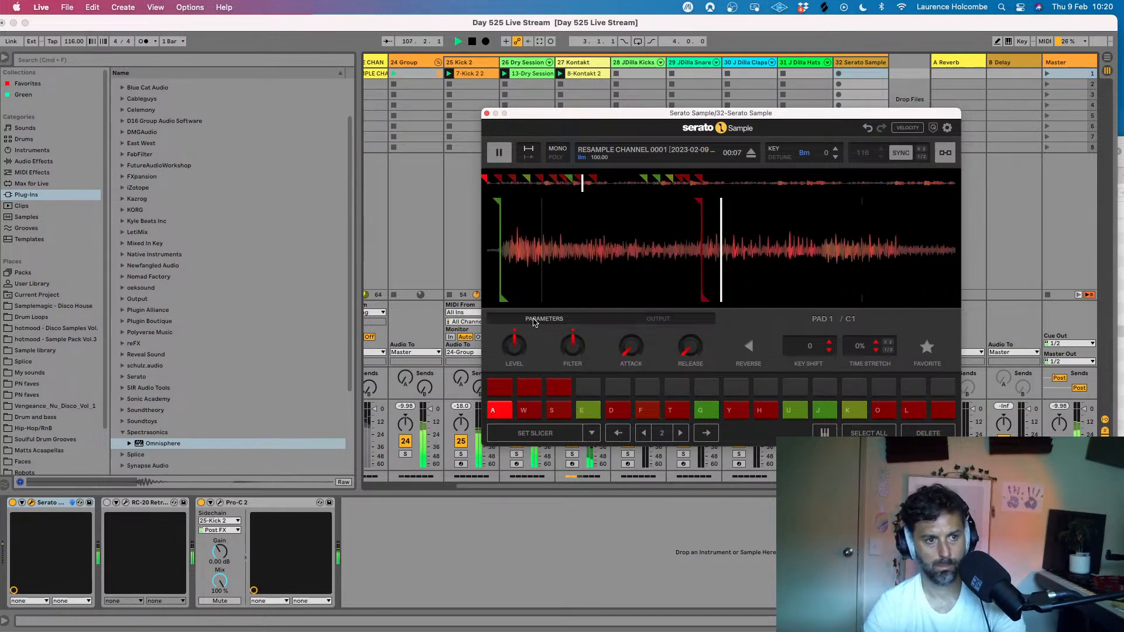
key(w)
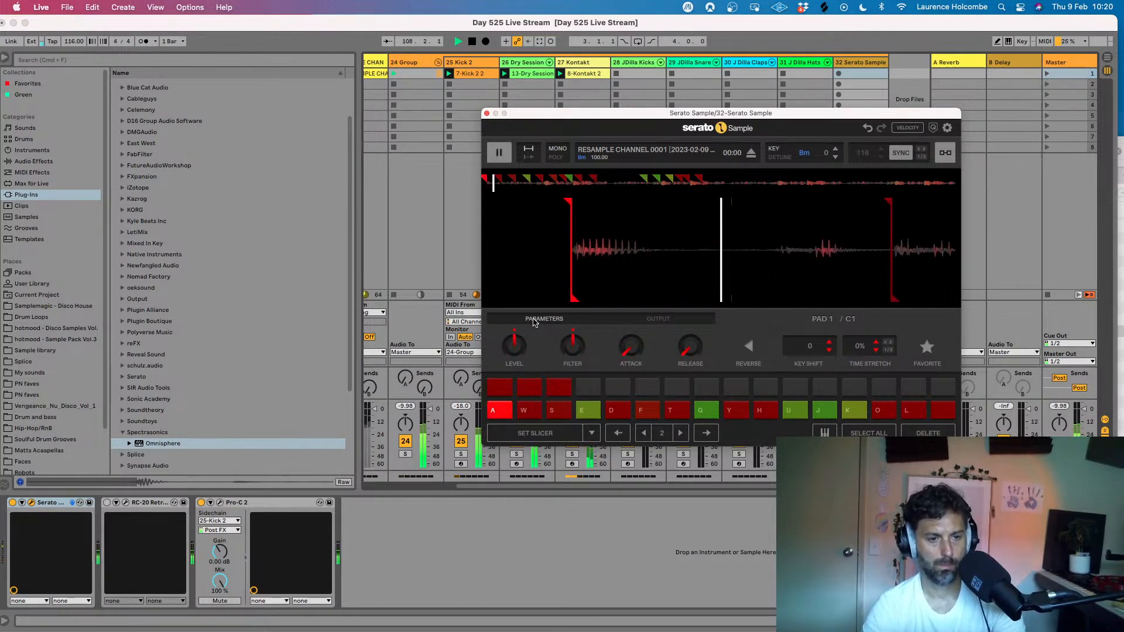
key(s)
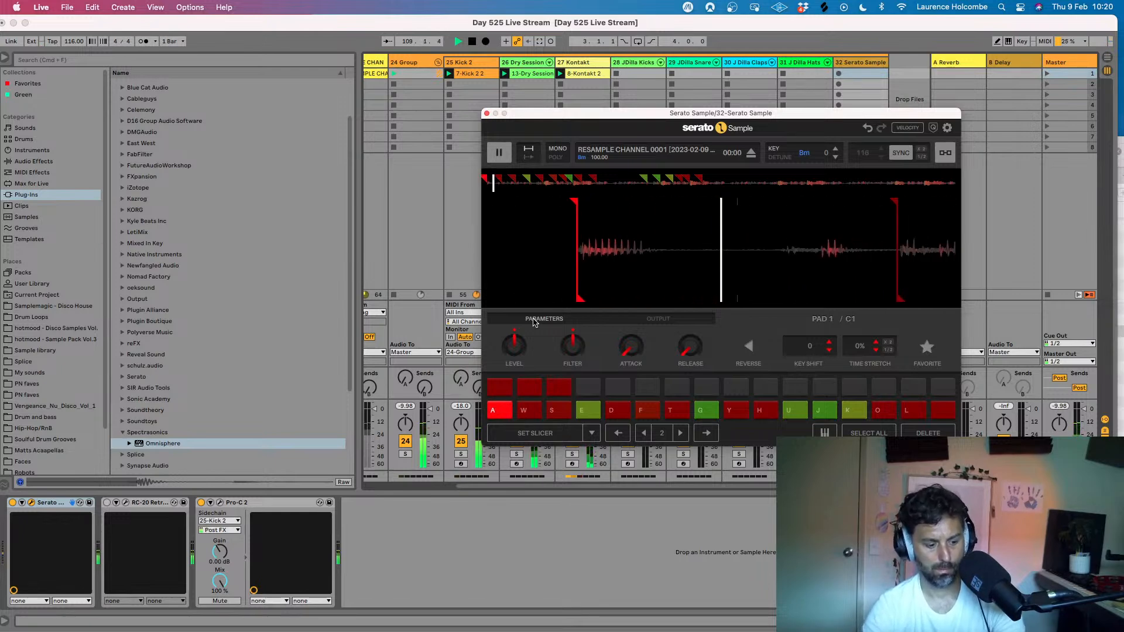
key(a)
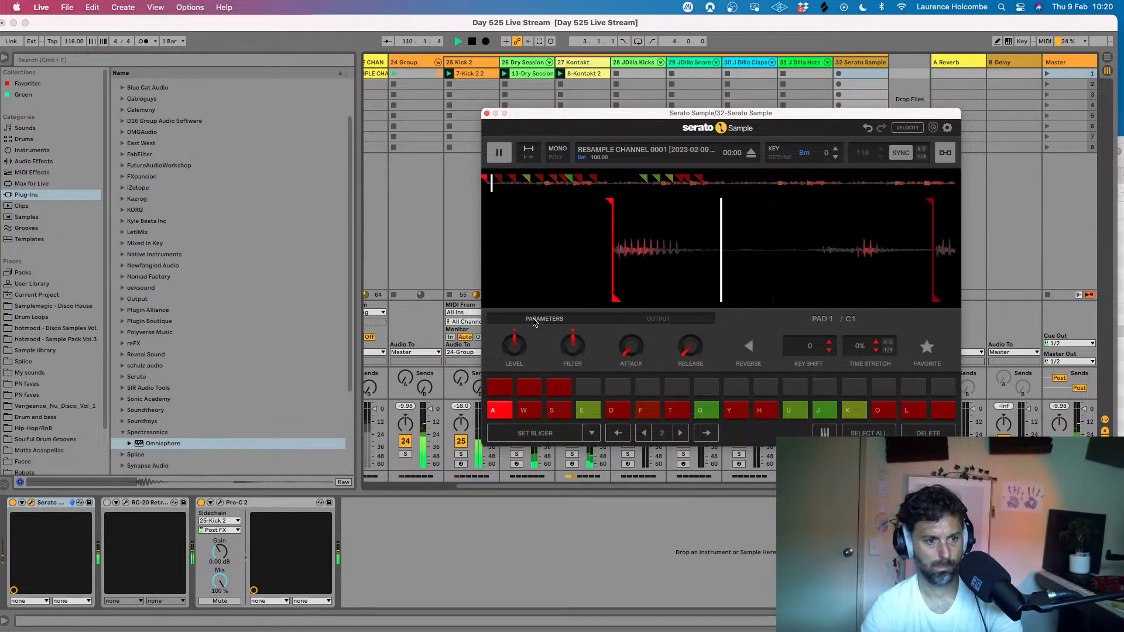
- Try a variation that runs through pads 3, 4 and 5 and returns to pad 1
key(e)
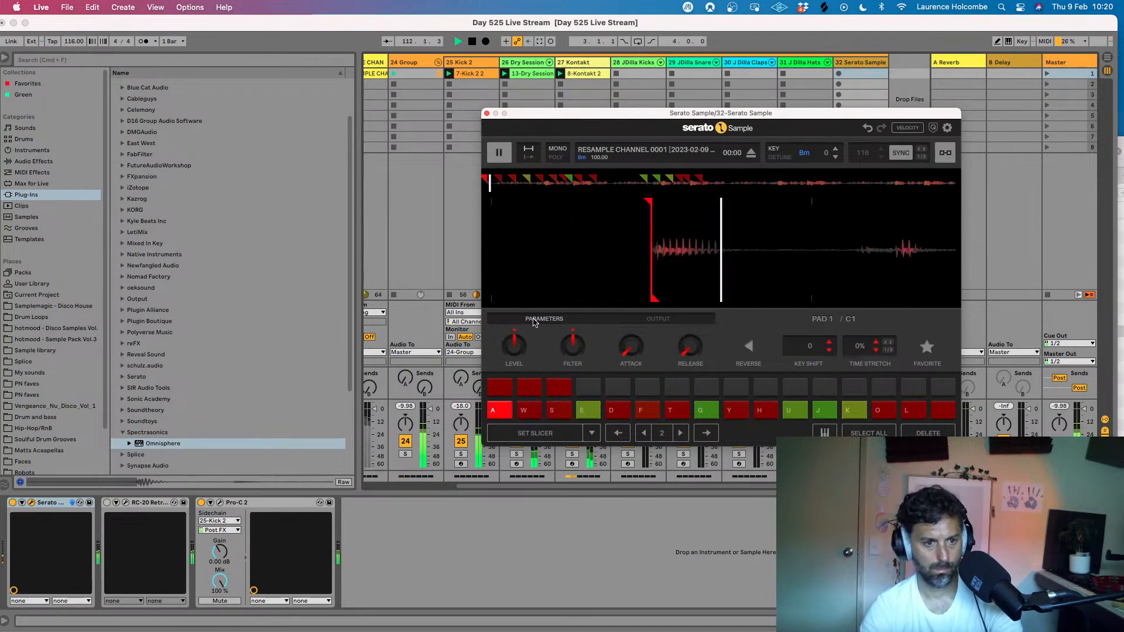
key(s)
key(s)
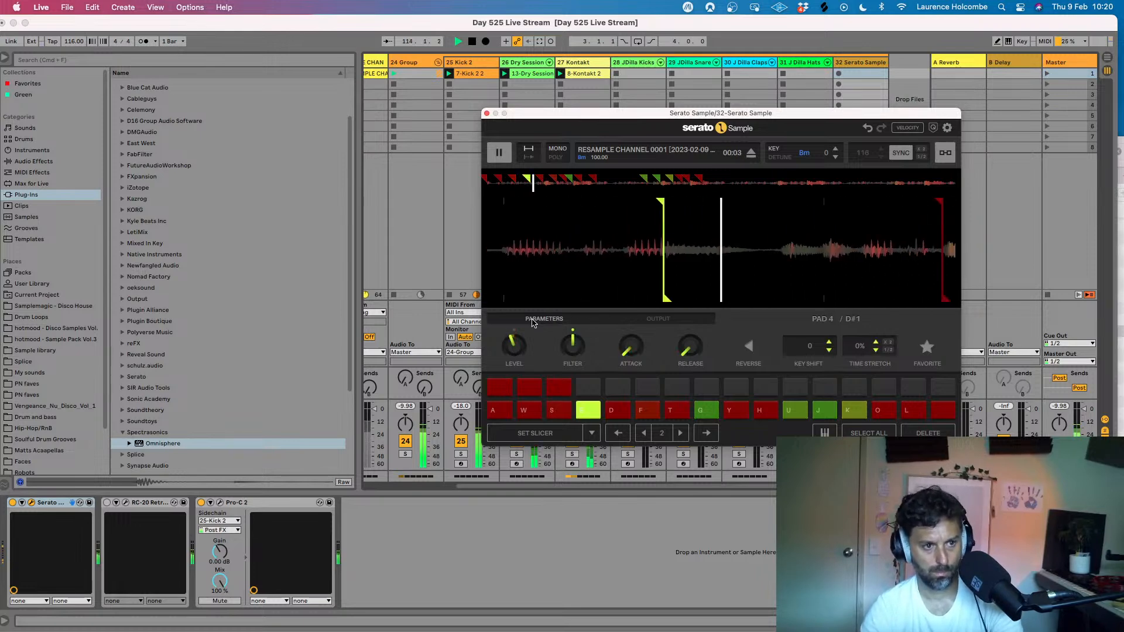
key(d)
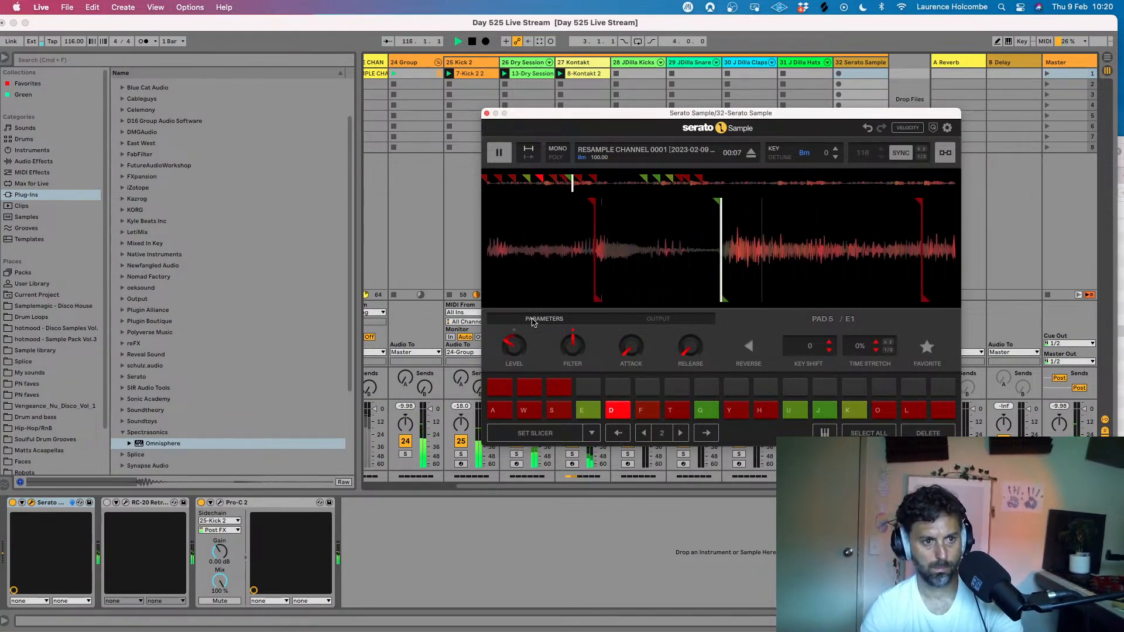
key(a)
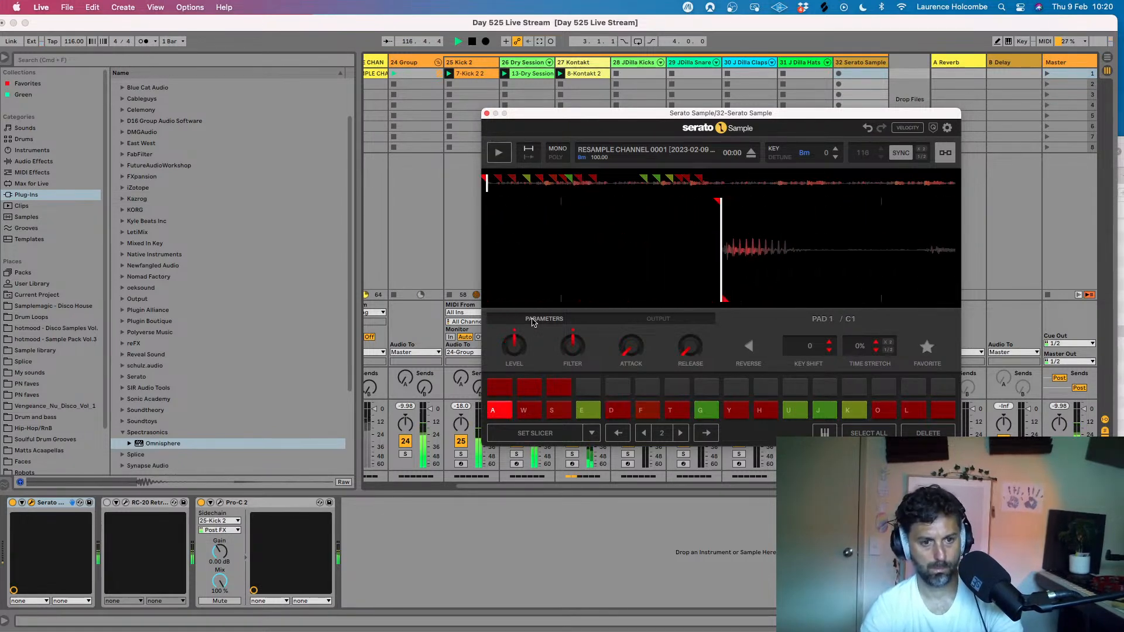
- Rehearse a pattern alternating pads 1 and 3 with pad 4 as the closing chop over the beat
key(s)
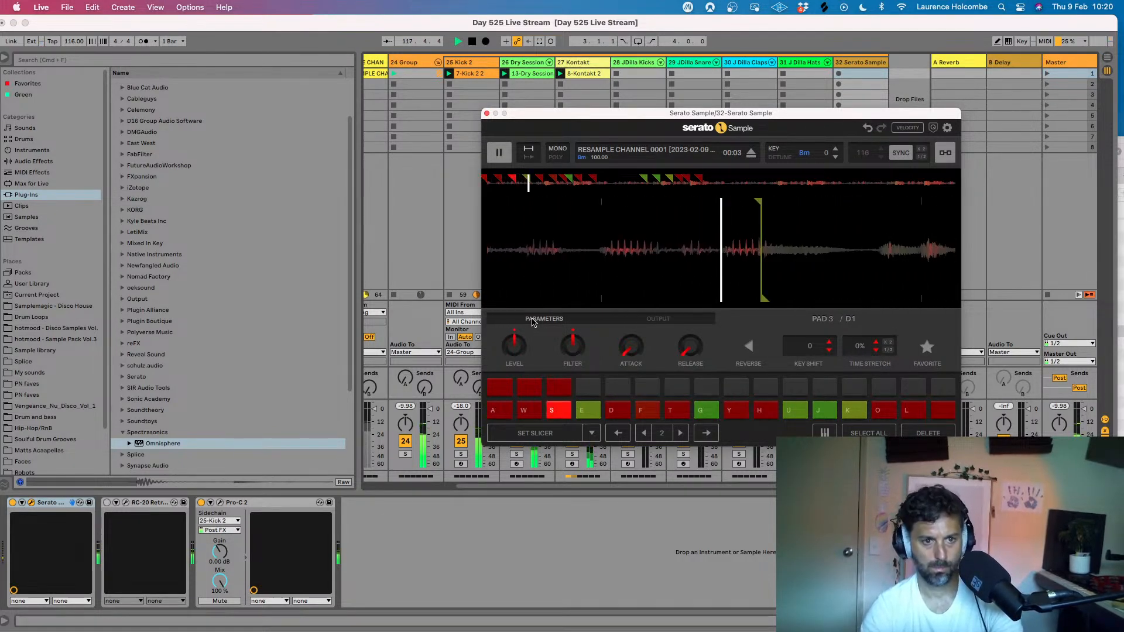
key(a)
key(s)
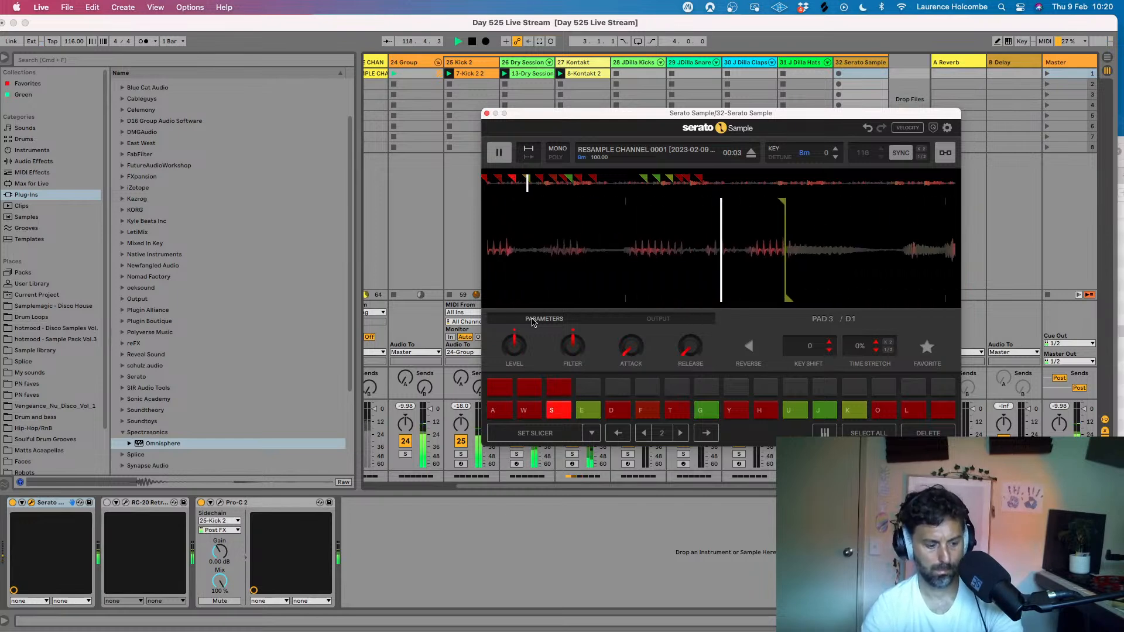
key(a)
key(e)
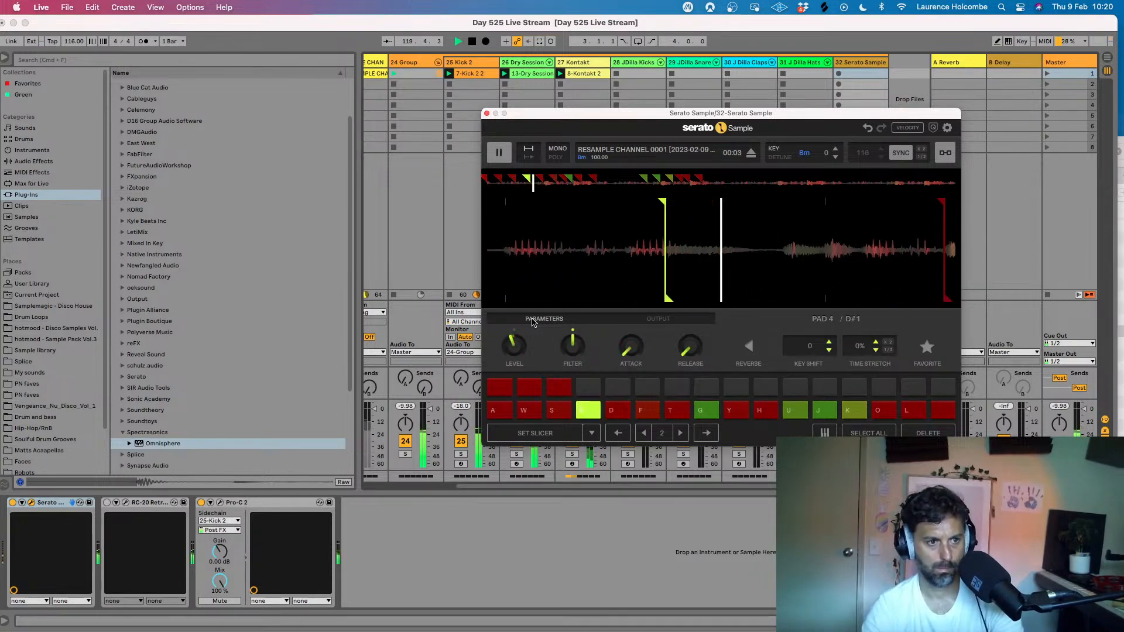
key(a)
key(s)
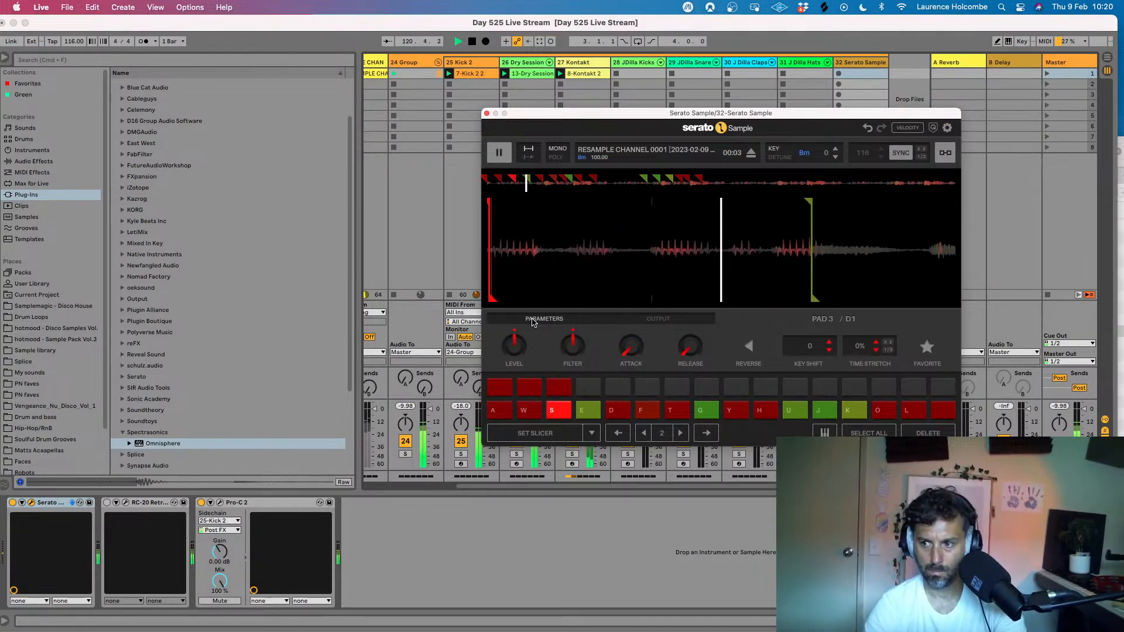
key(a)
key(s)
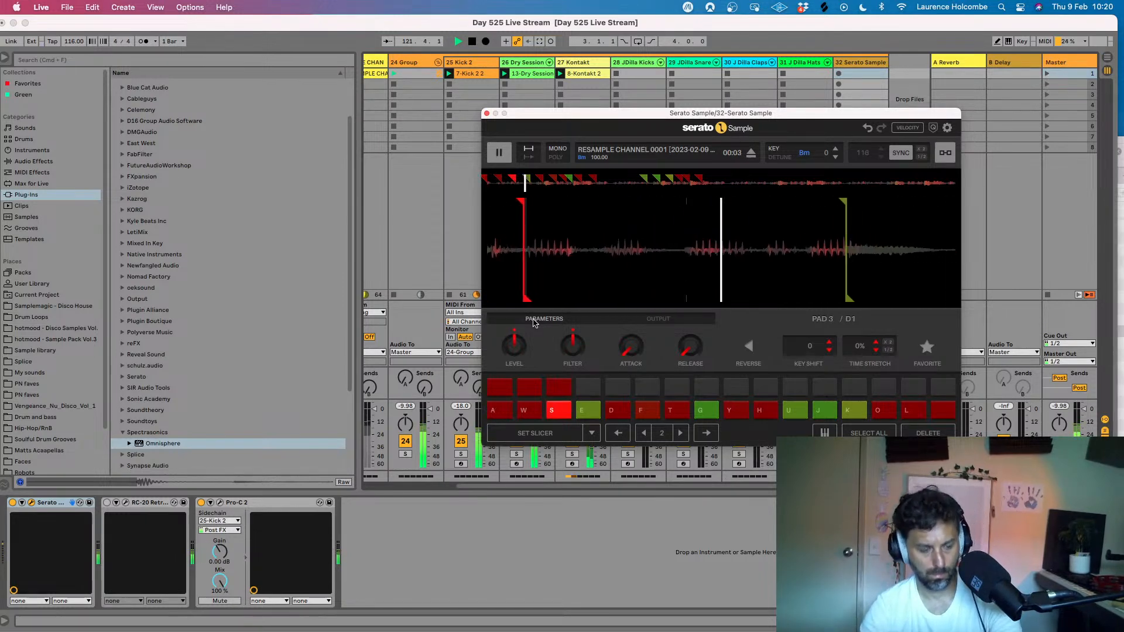
key(a)
key(e)
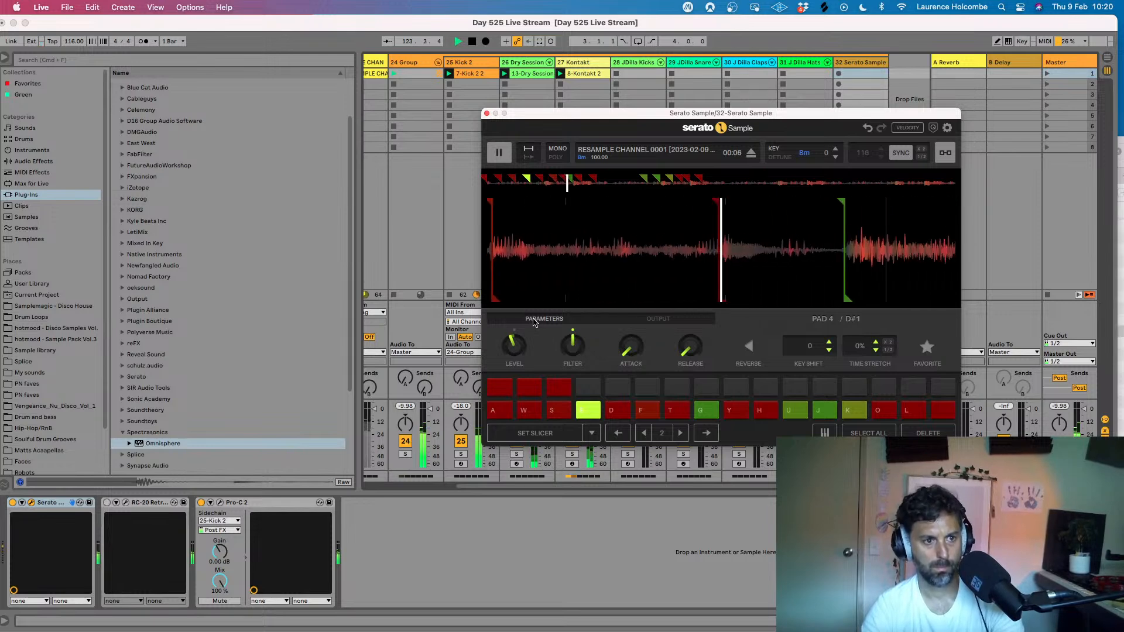
key(e)
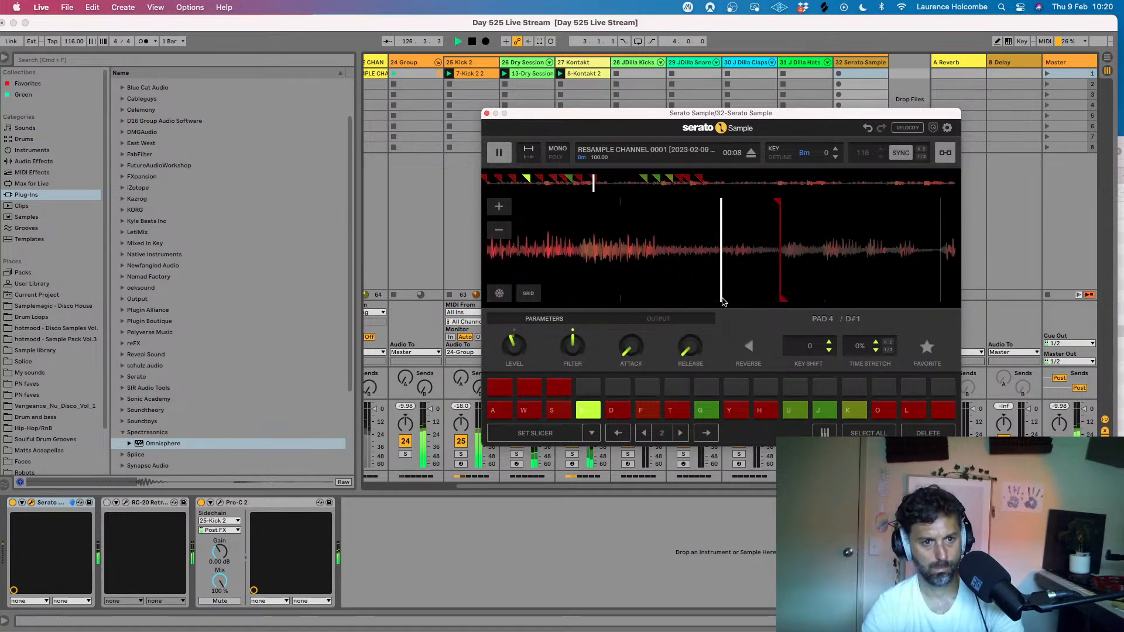
key(a)
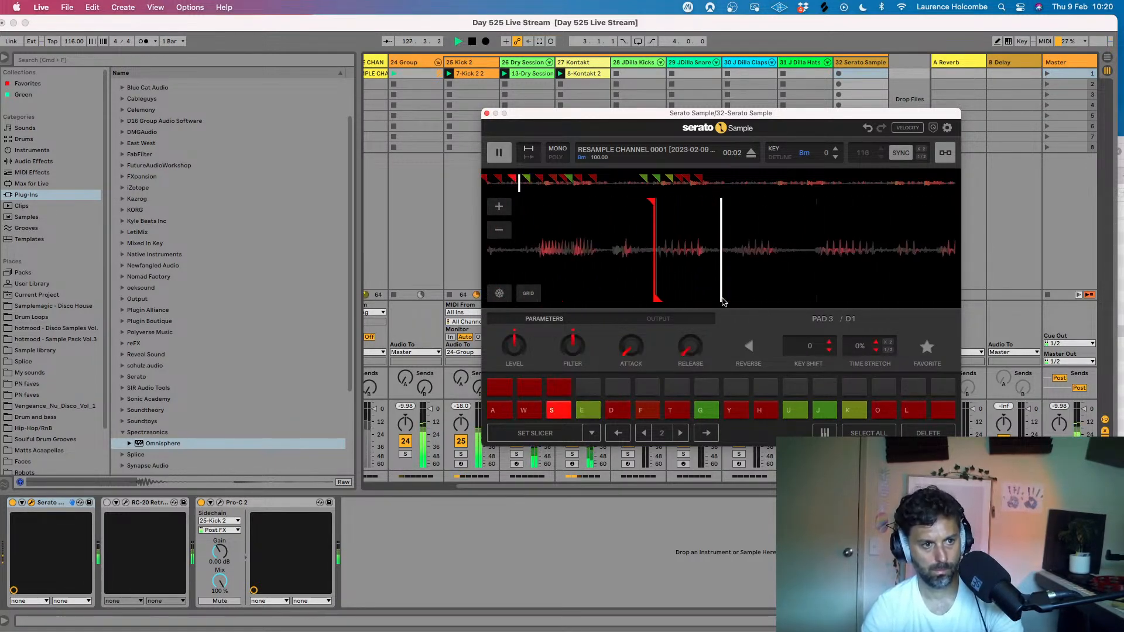
- Rehearse the vocal pattern on pads 1, 3 and 4 over the beat, holding pad 4 as the long closing chop
key(e)
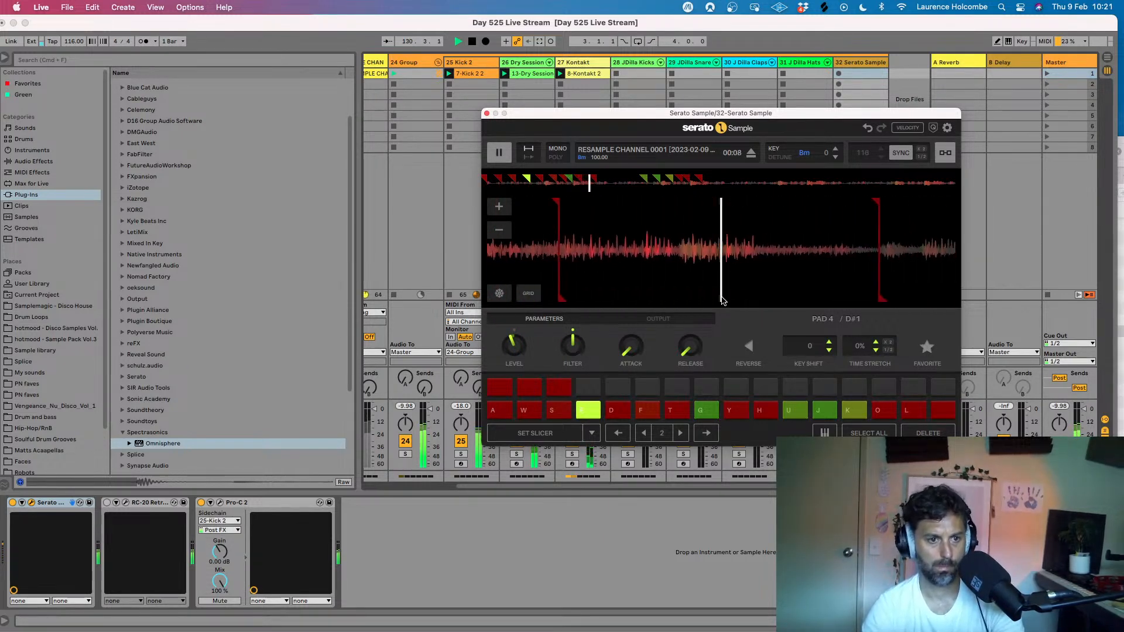
key(a)
key(s)
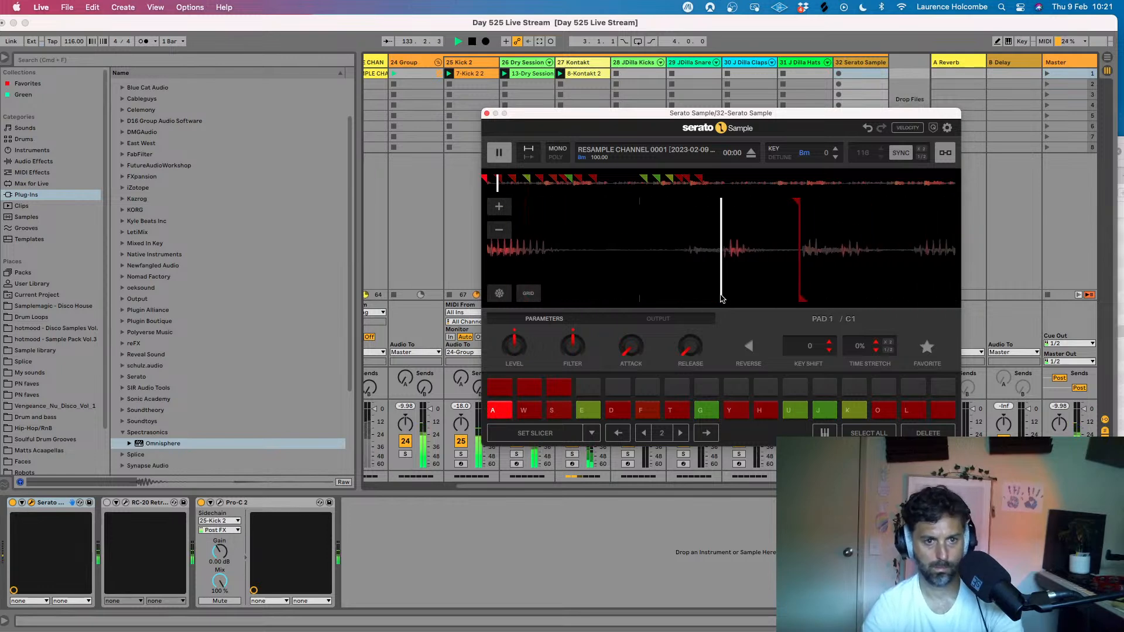
key(e)
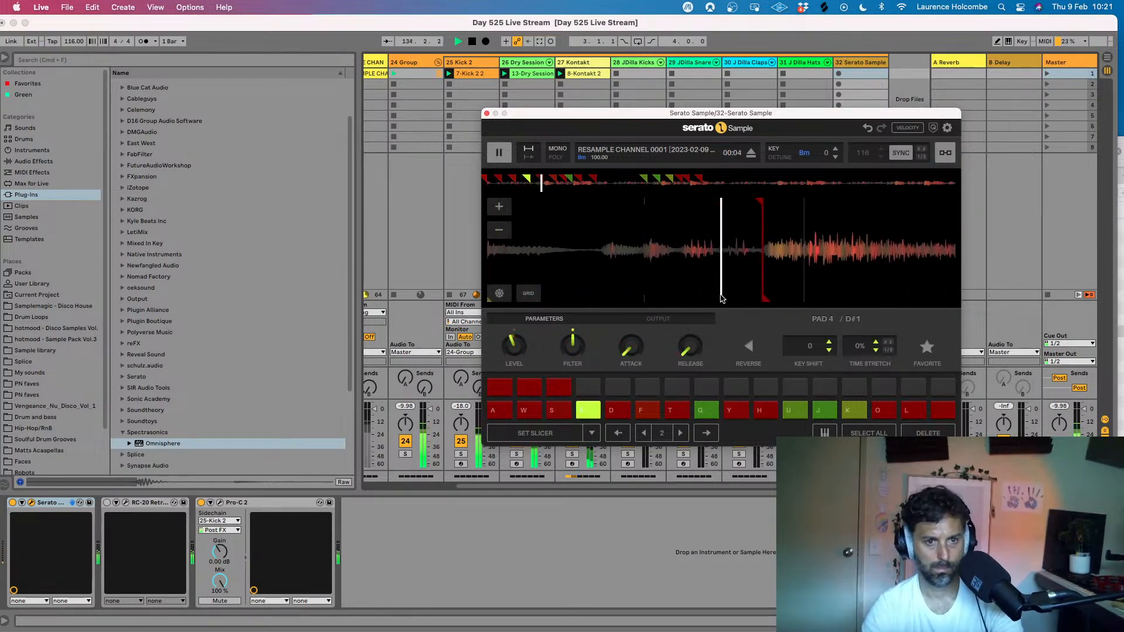
key(s)
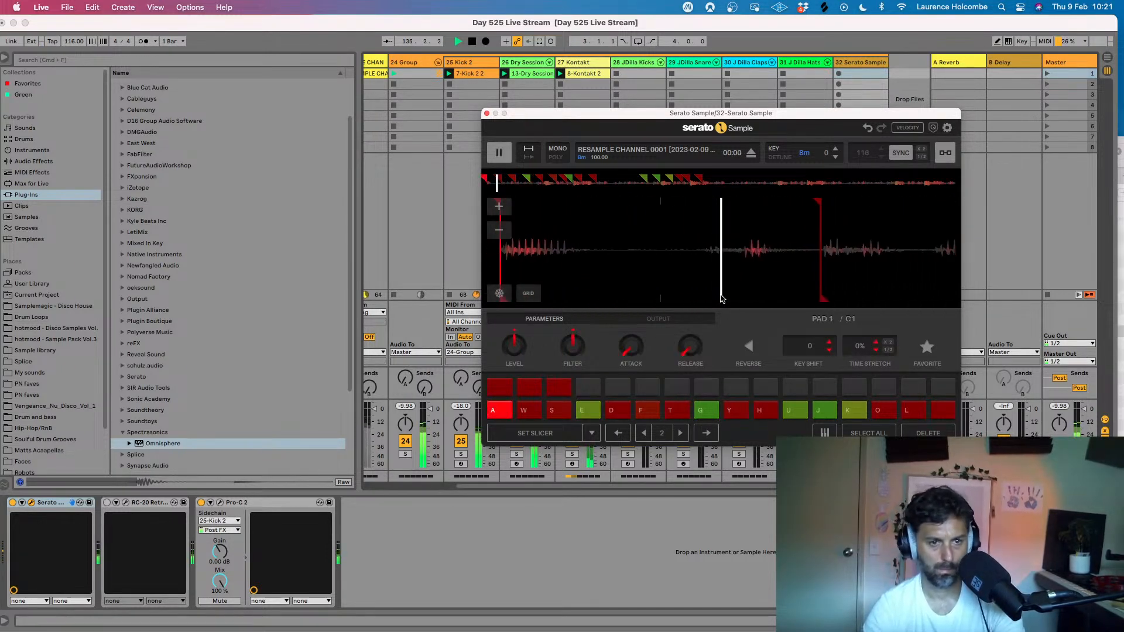
key(s)
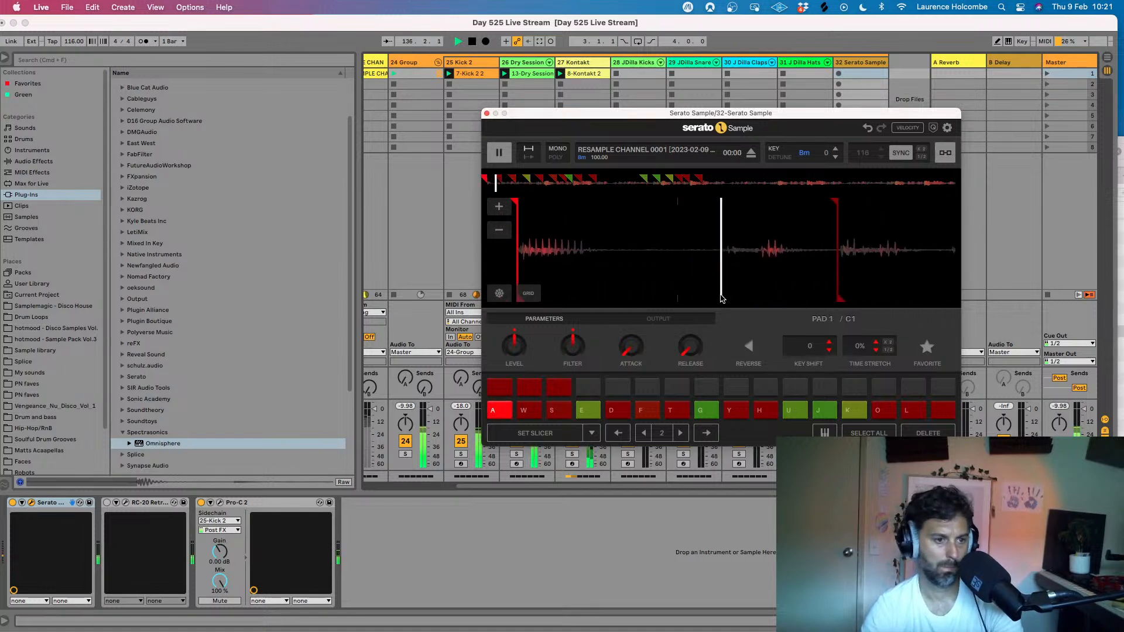
key(e)
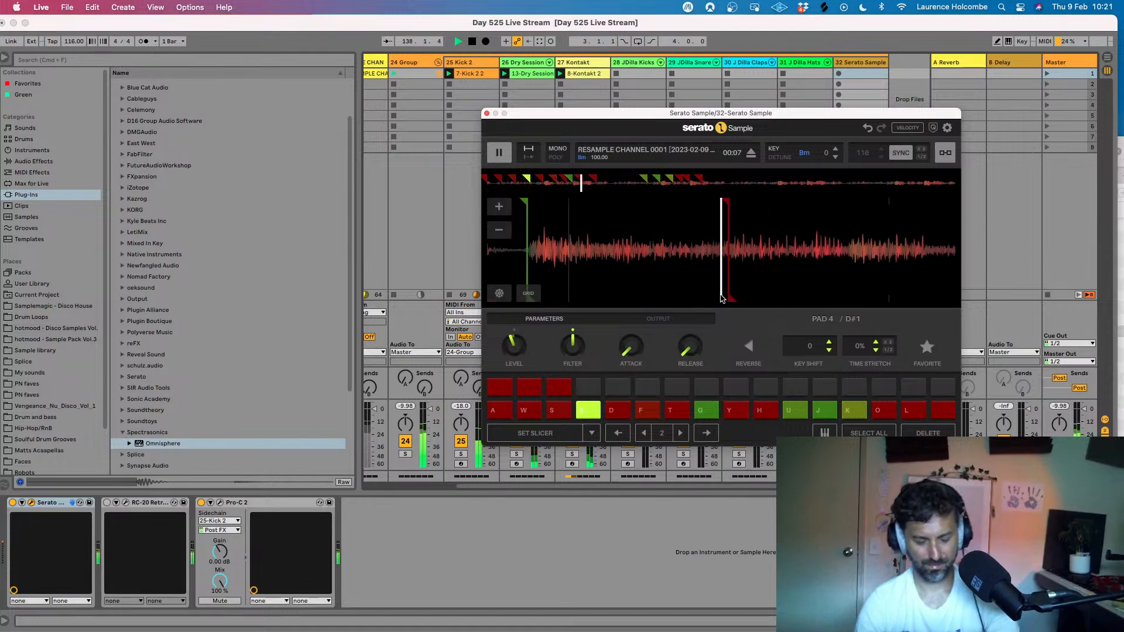
key(space)
- Run through the pad 1, 3 and 4 pattern without the beat, and close the Serato Sample window
key(a)
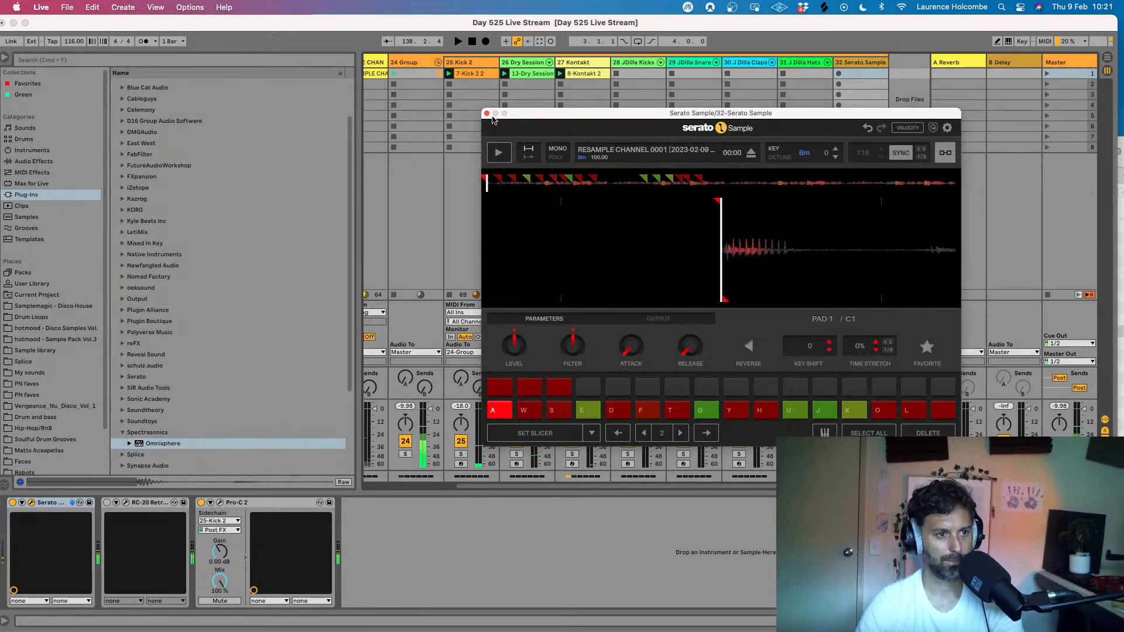
key(s)
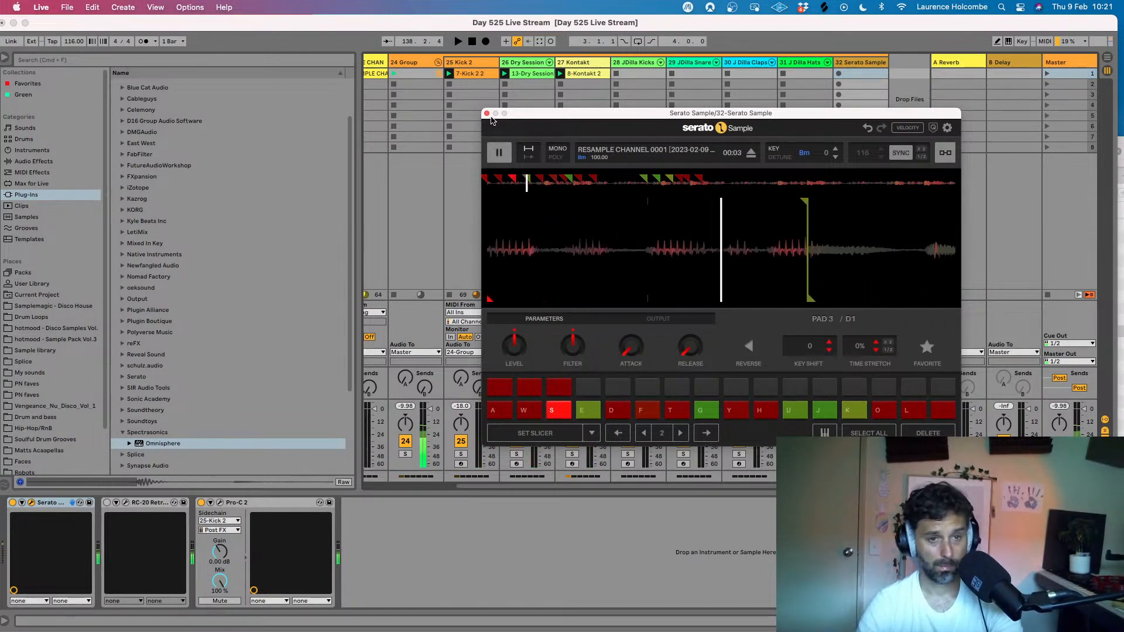
key(e)
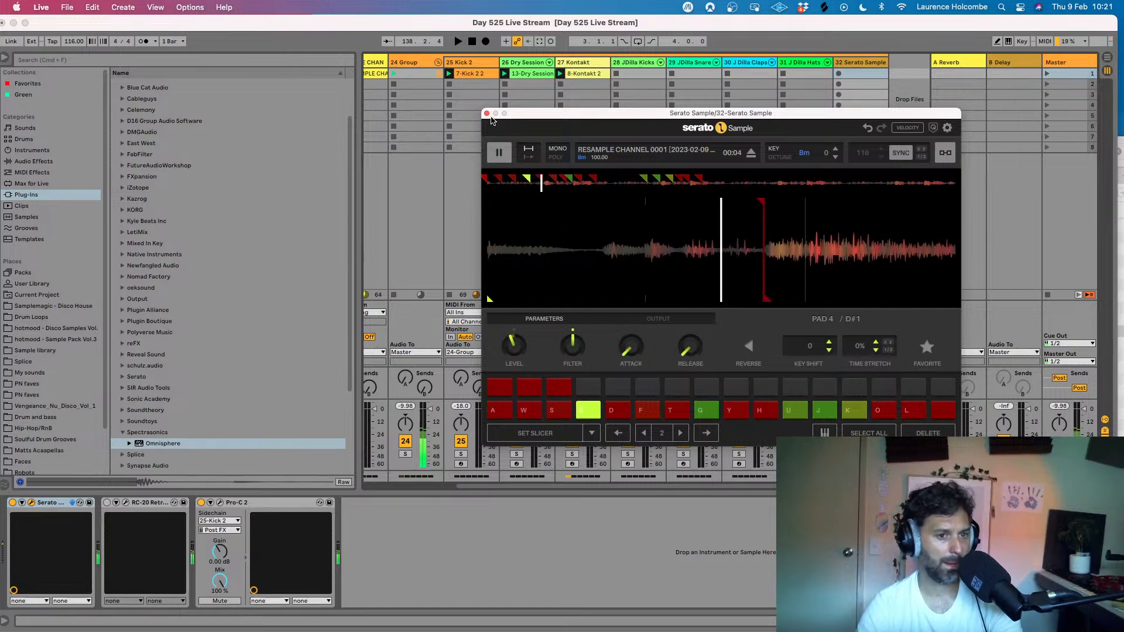
key(a)
key(s)
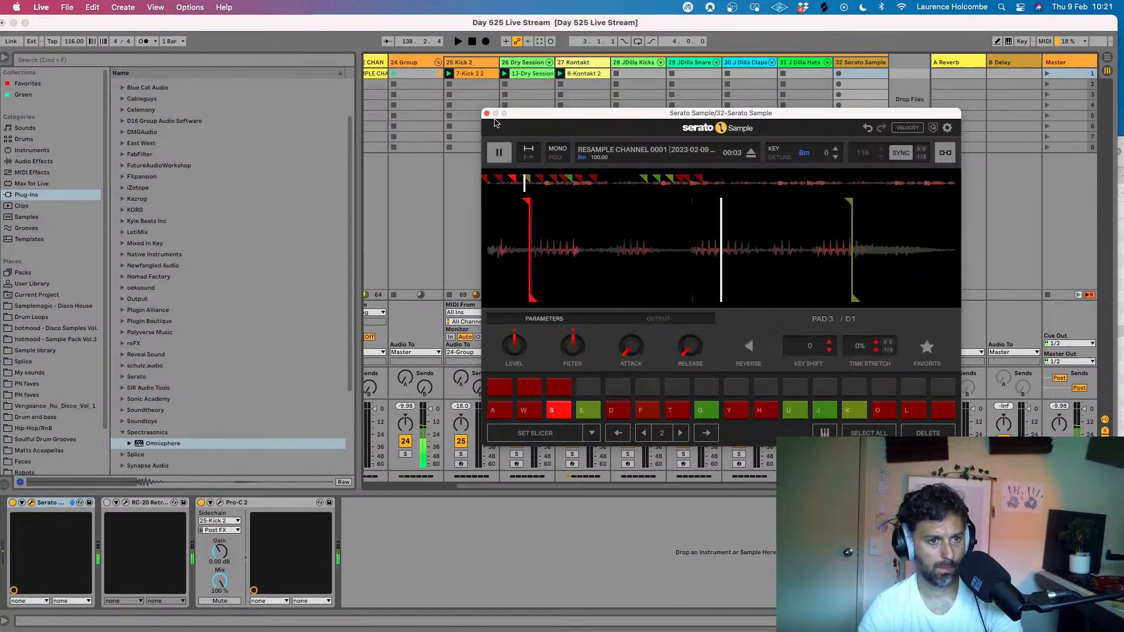
key(a)
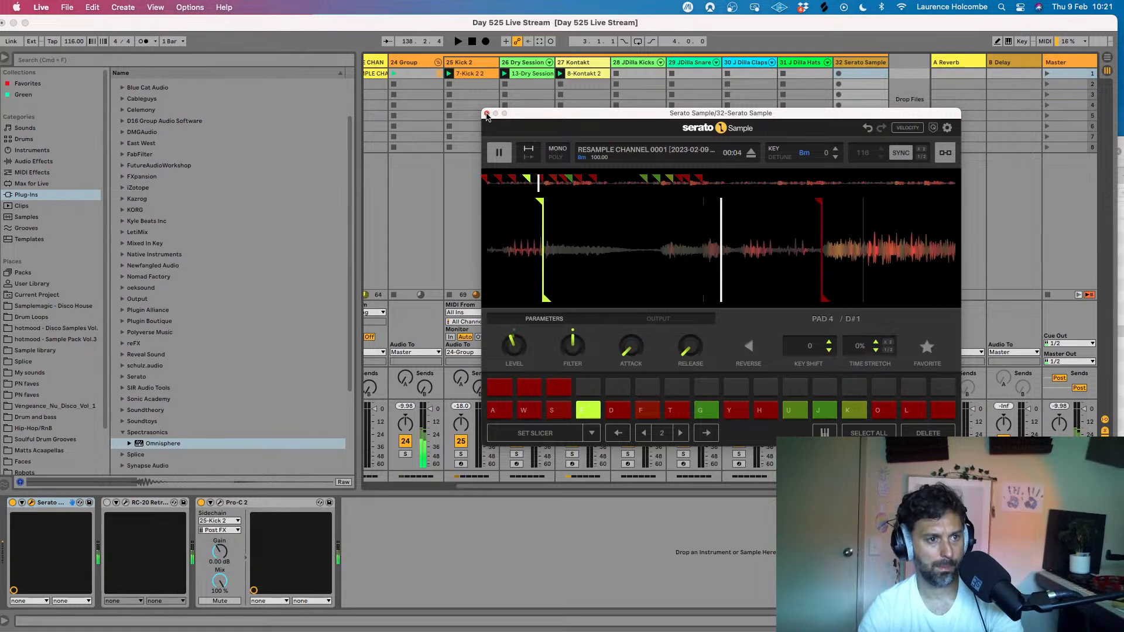
click(487, 114)
- Try recording the vocal pattern into the first clip slot of the Serato Sample track, and delete the take
key(space)
key(space)
click(838, 73)
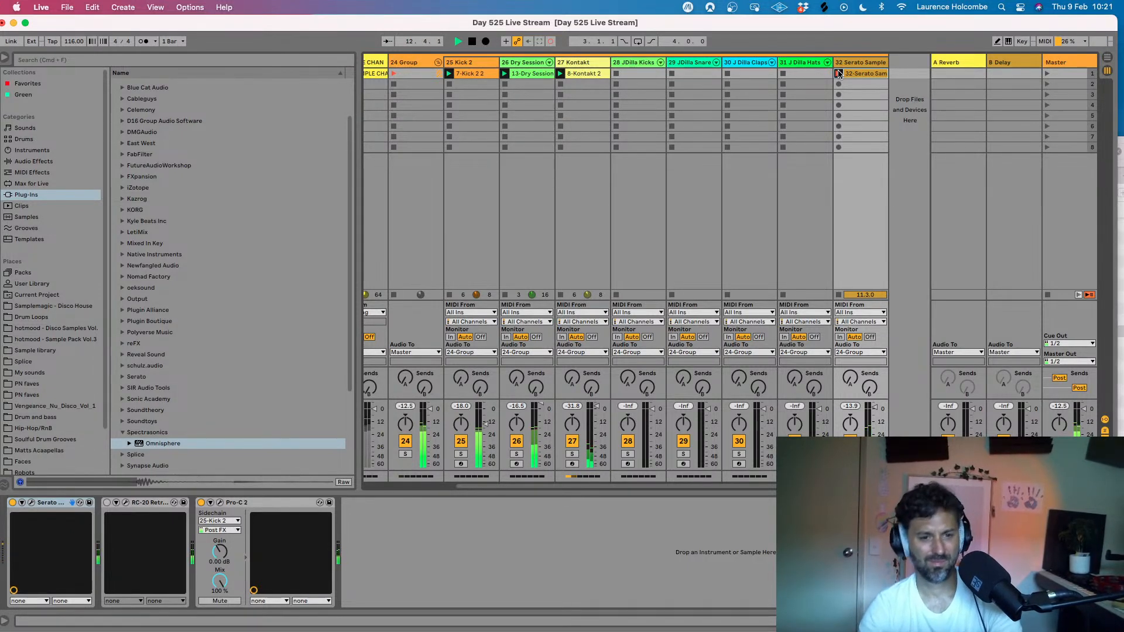
key(space)
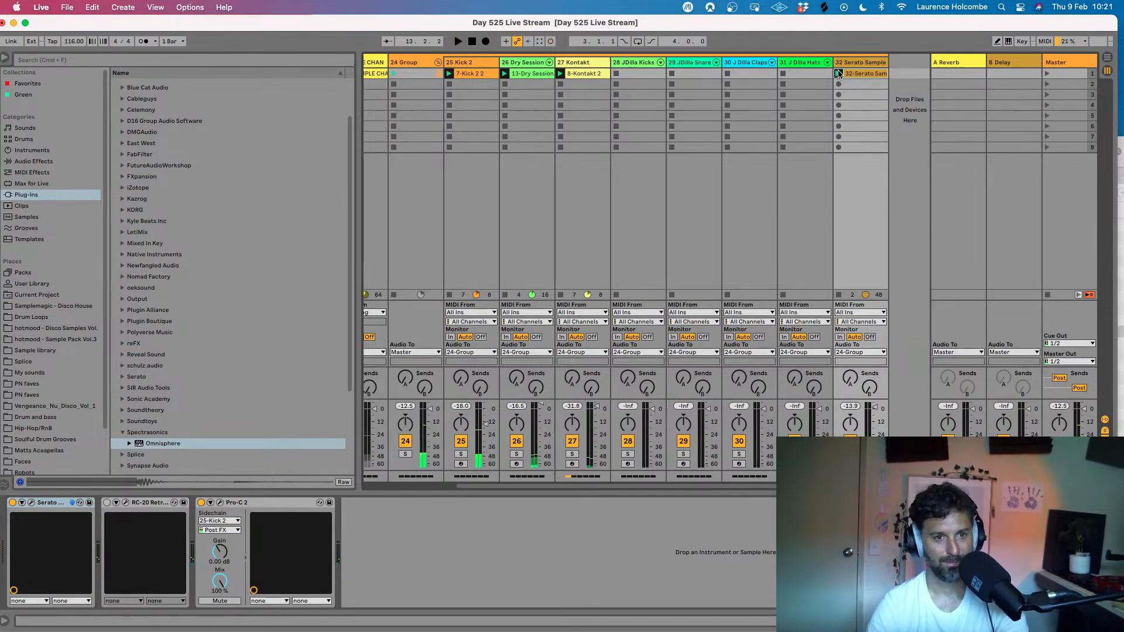
key(Delete)
- Record a new 16-bar take of the vocal pattern in the Serato Sample track's first slot and open its notes
click(839, 73)
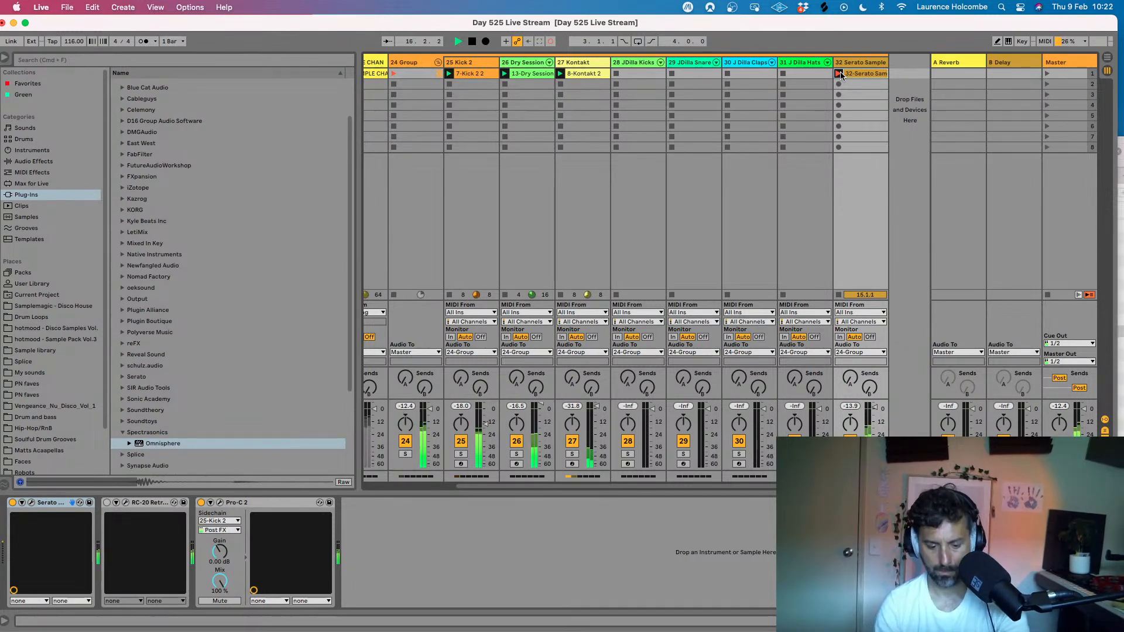
click(839, 73)
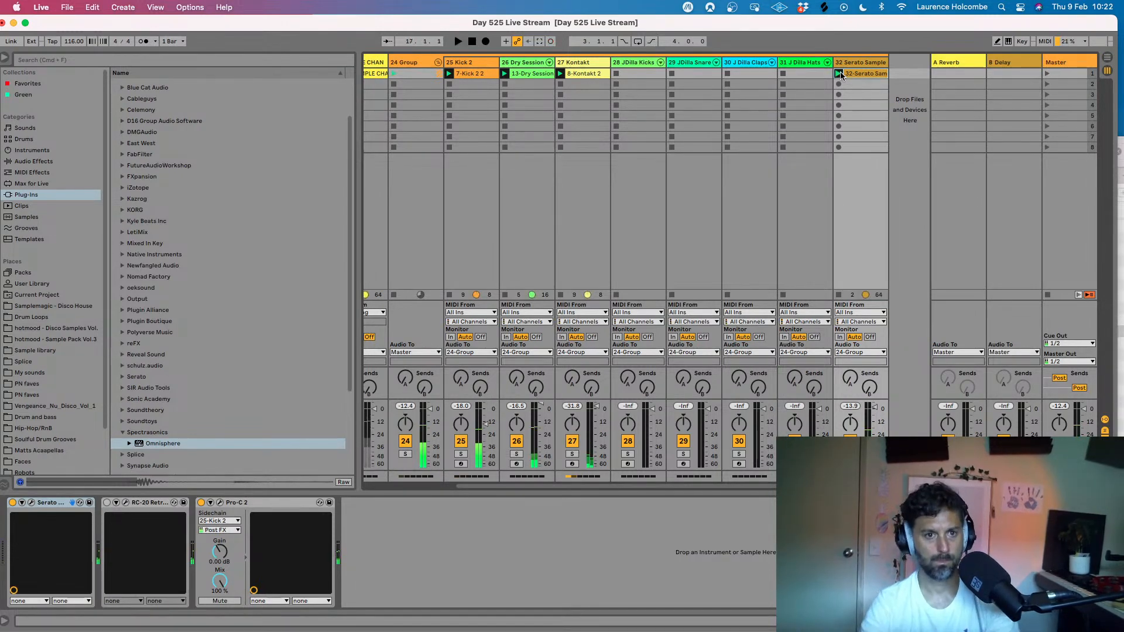
double_click(862, 74)
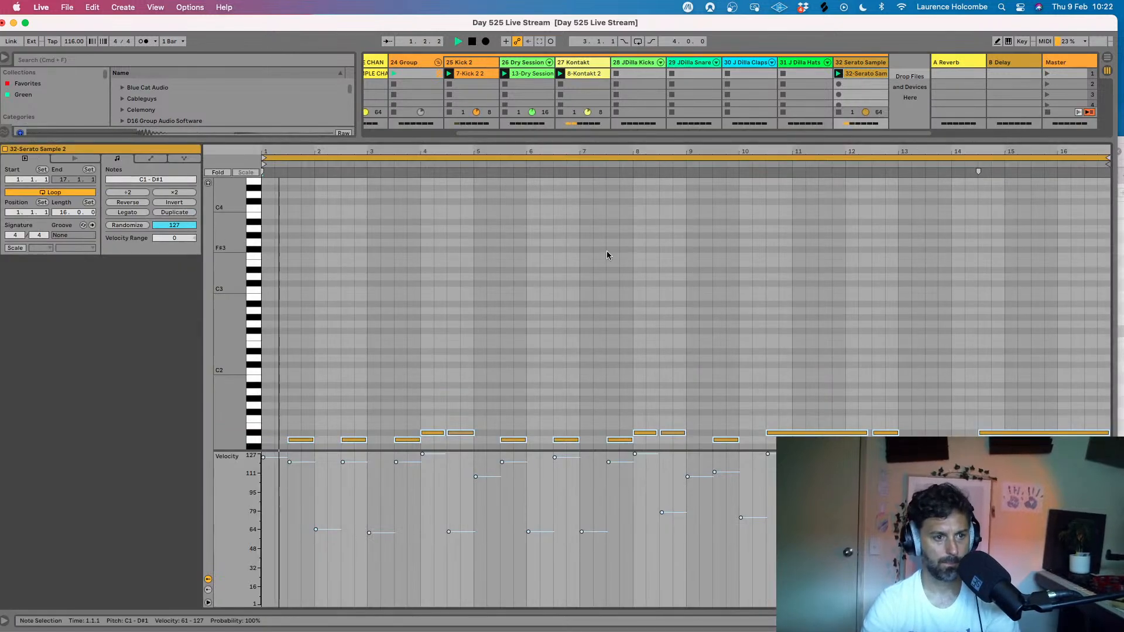
- Quantize the start of all notes in the vocal clip to 1/16 at 71% and join them end to end with Legato
scroll(603, 251, up, 5)
key(super+a)
key(super+shift+u)
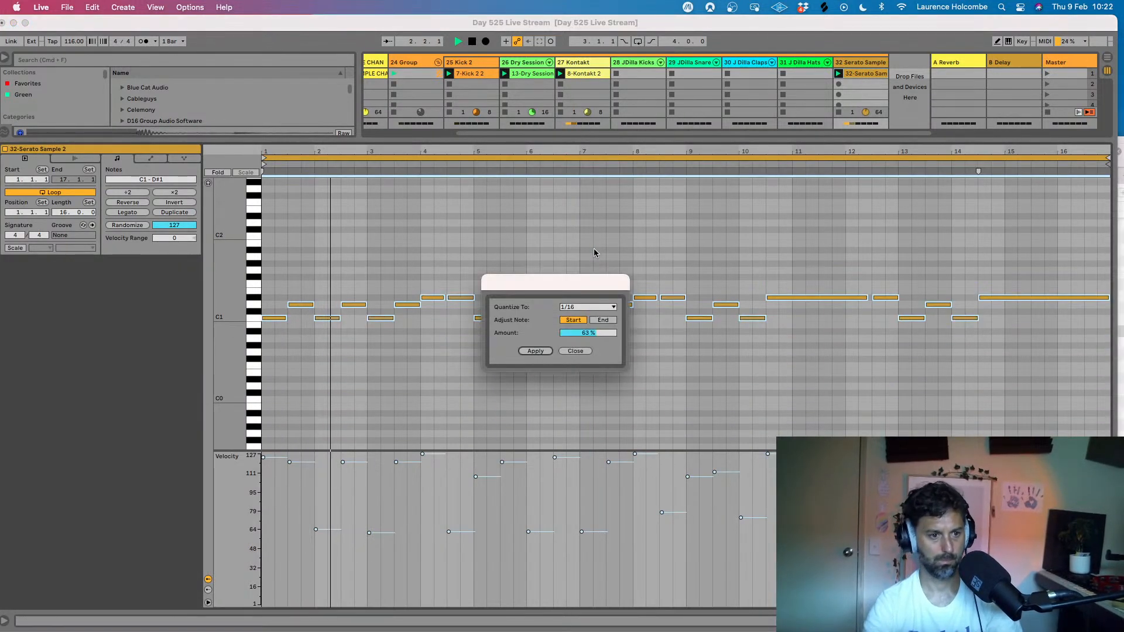
drag(595, 333, 594, 328)
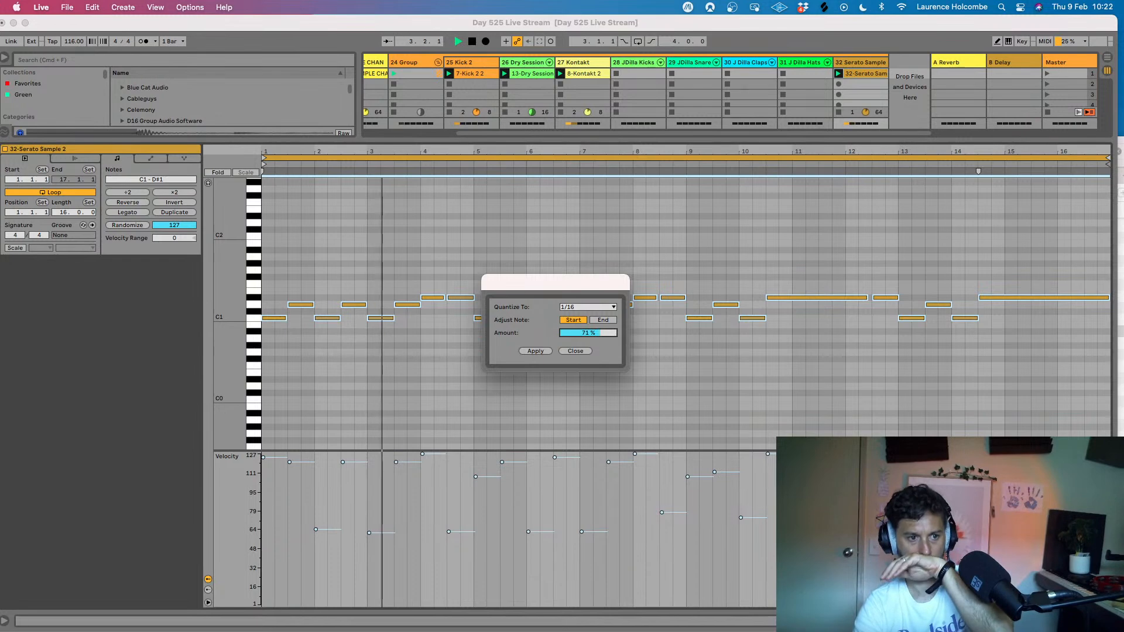
click(535, 351)
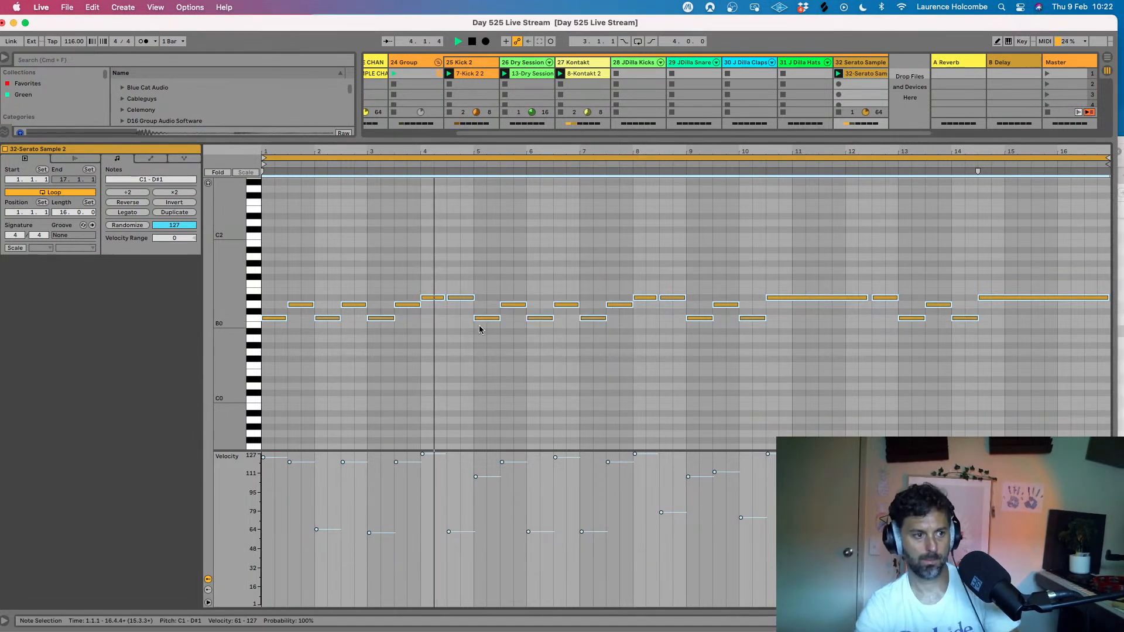
click(353, 226)
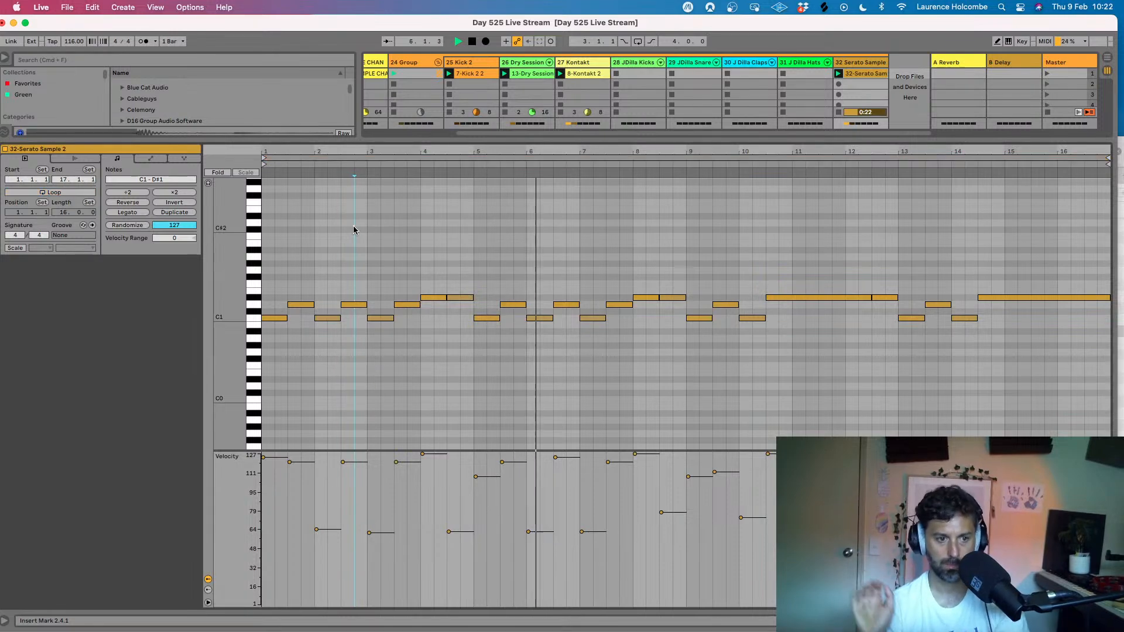
click(437, 234)
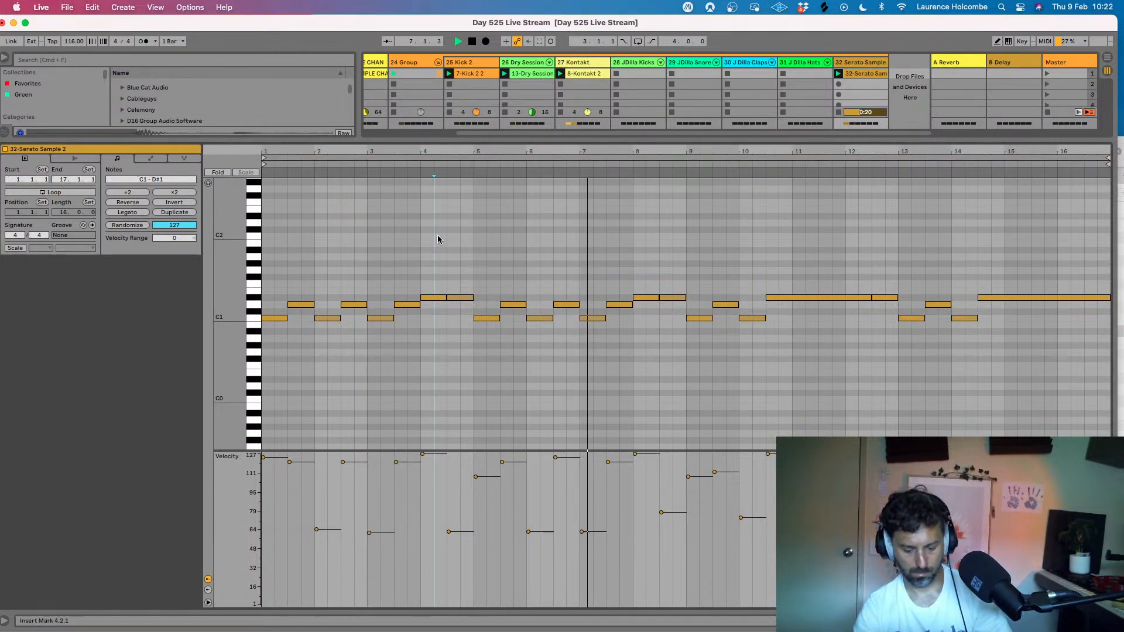
- Relaunch the recorded vocal clip with Loop on and listen to it together with the beat
key(super+alt+l)
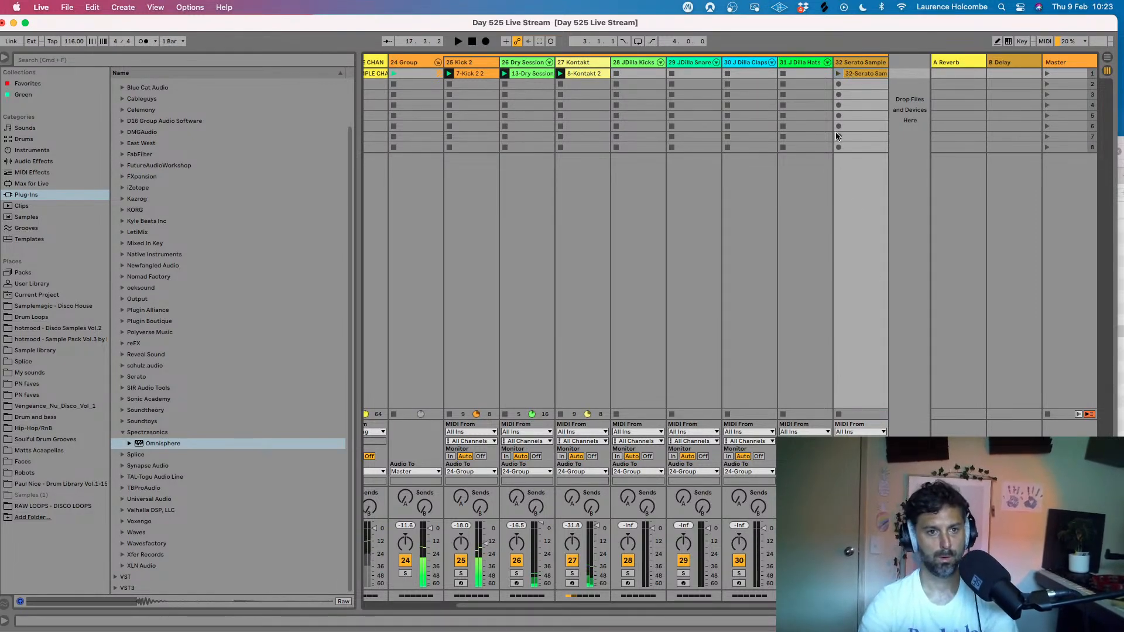
click(838, 73)
double_click(854, 73)
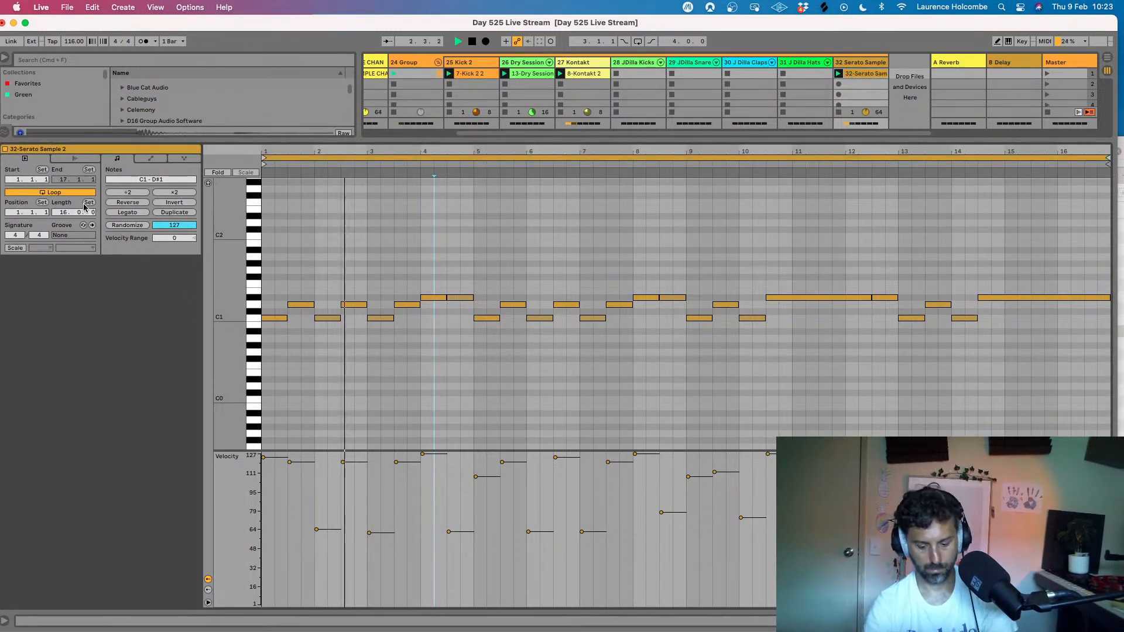
key(super+alt+l)
scroll(568, 367, left, 5)
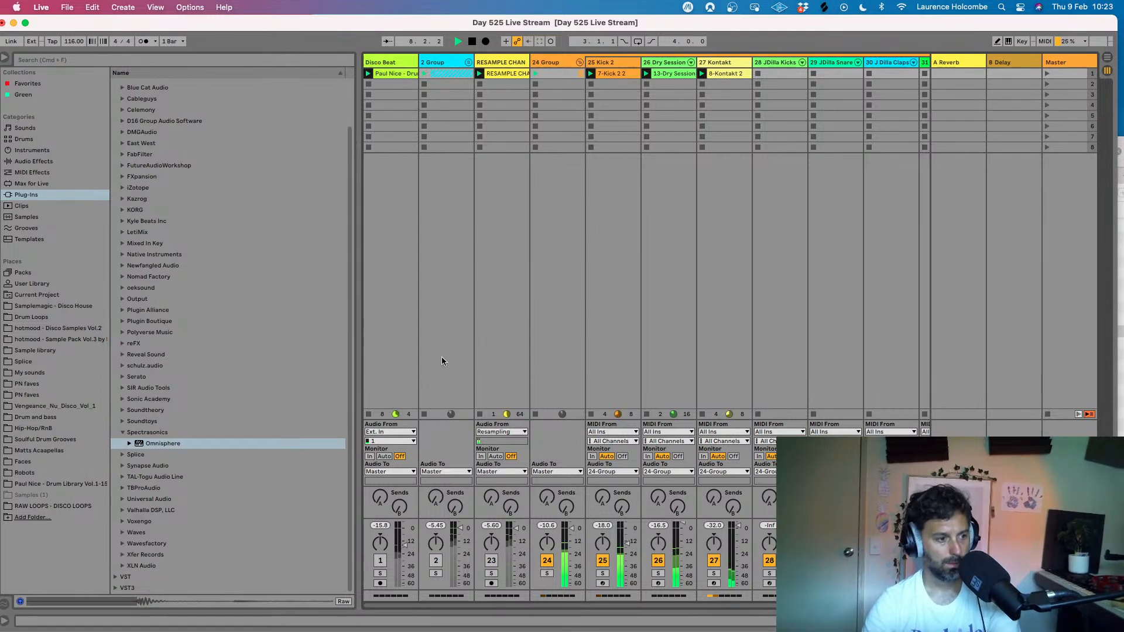
key(space)
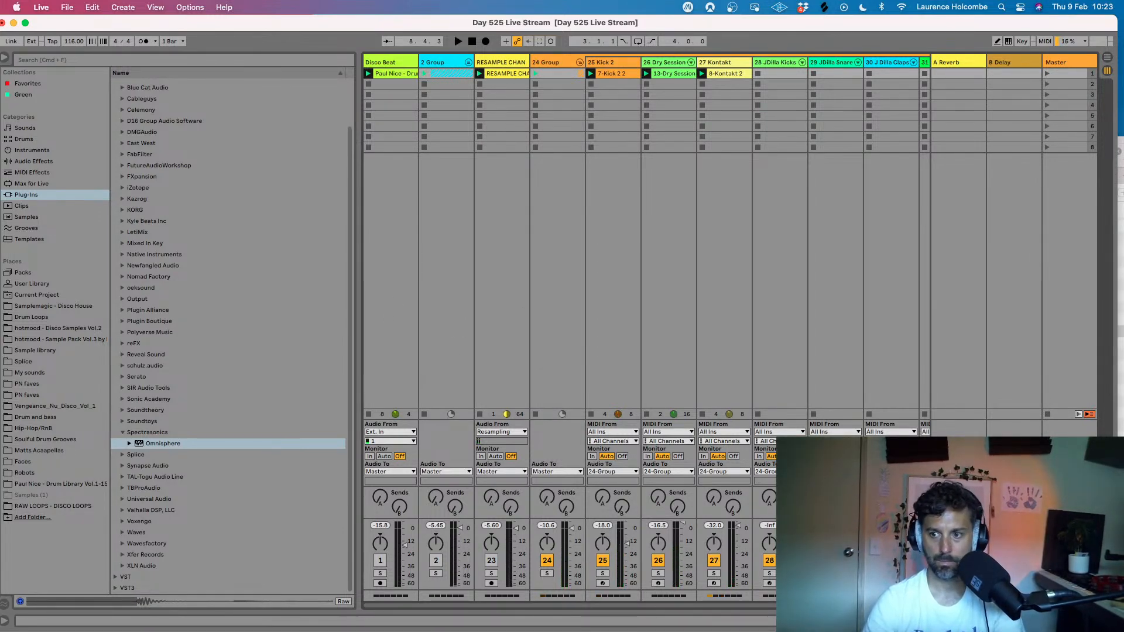
- Switch to Safari and open the bookmarked Camelot Wheel page in a new tab to look up the codes for the track's key
drag(1123, 170, 58, 55)
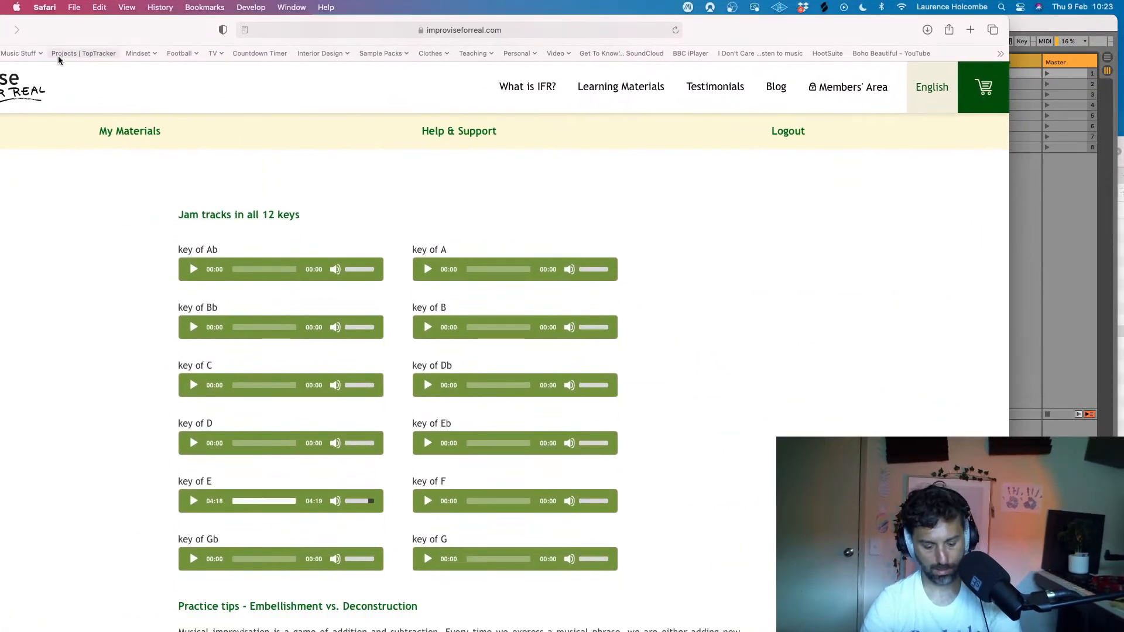
key(super+t)
click(64, 54)
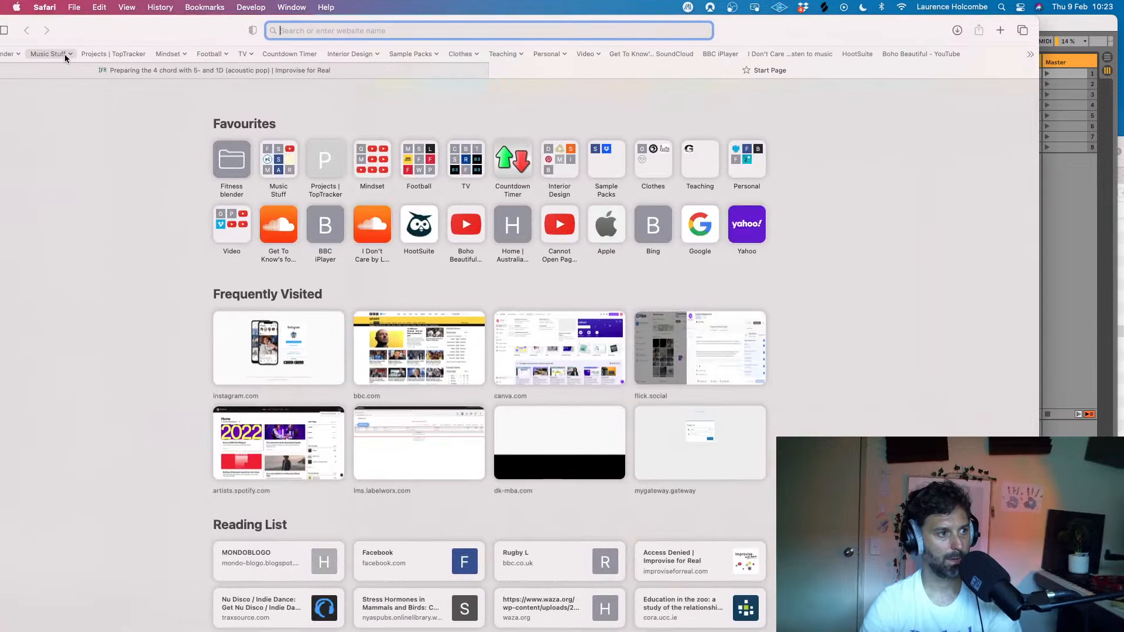
scroll(168, 462, down, 5)
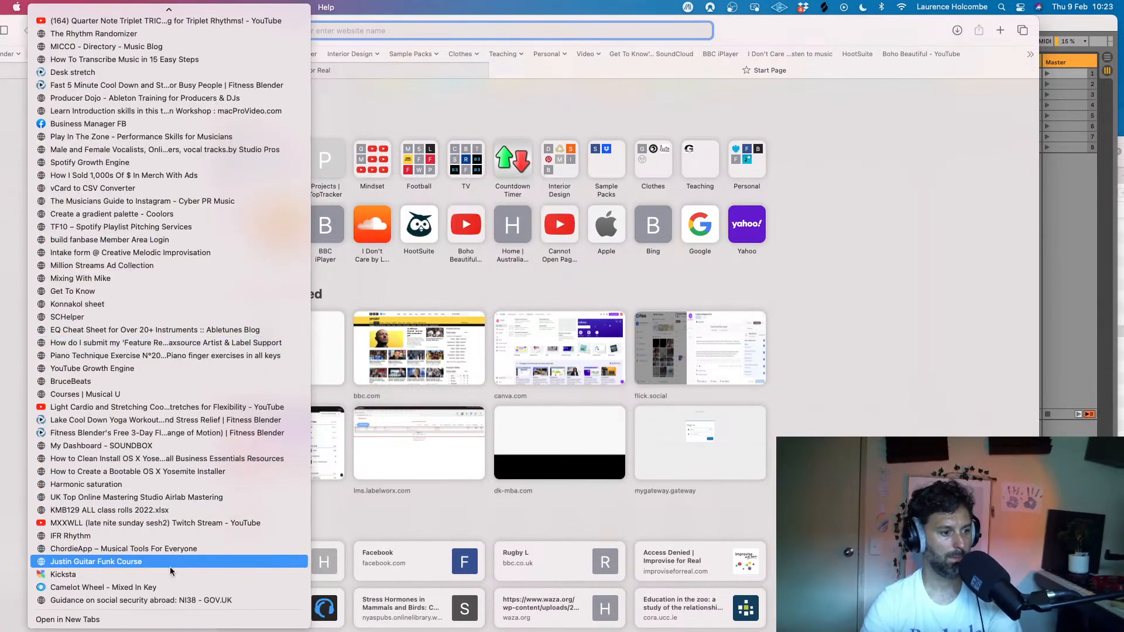
click(146, 587)
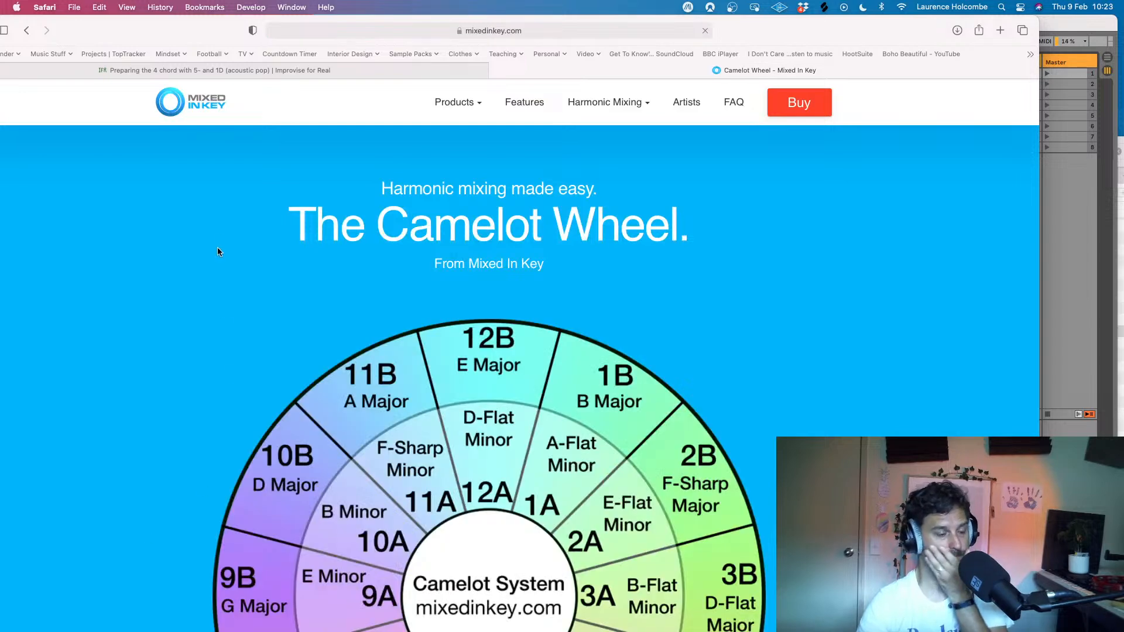
scroll(215, 216, down, 5)
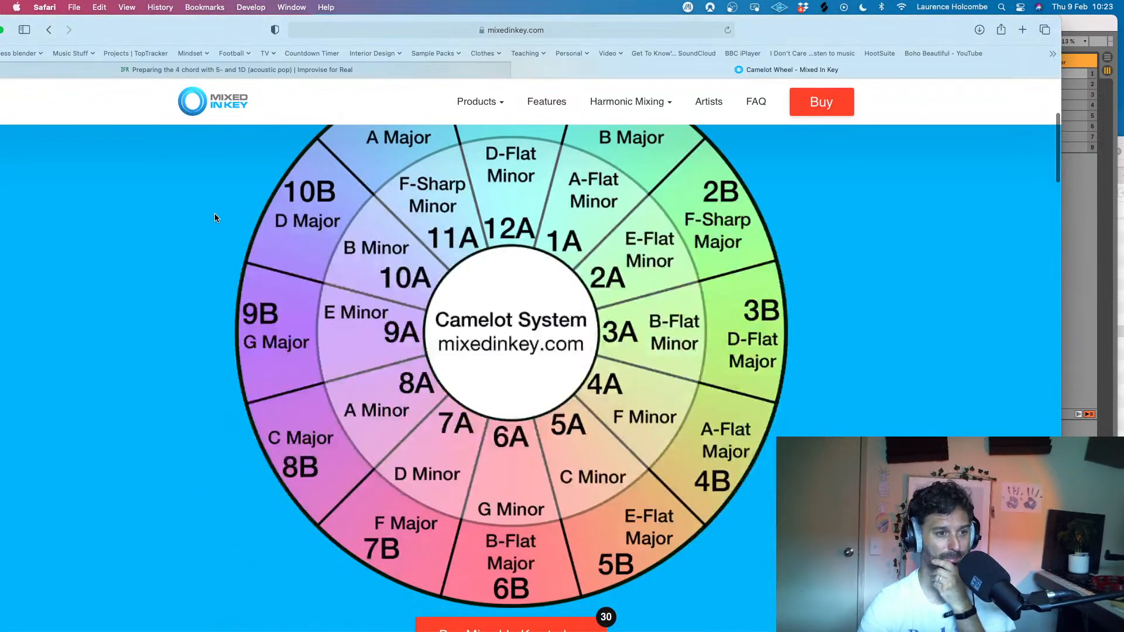
scroll(214, 217, up, 1)
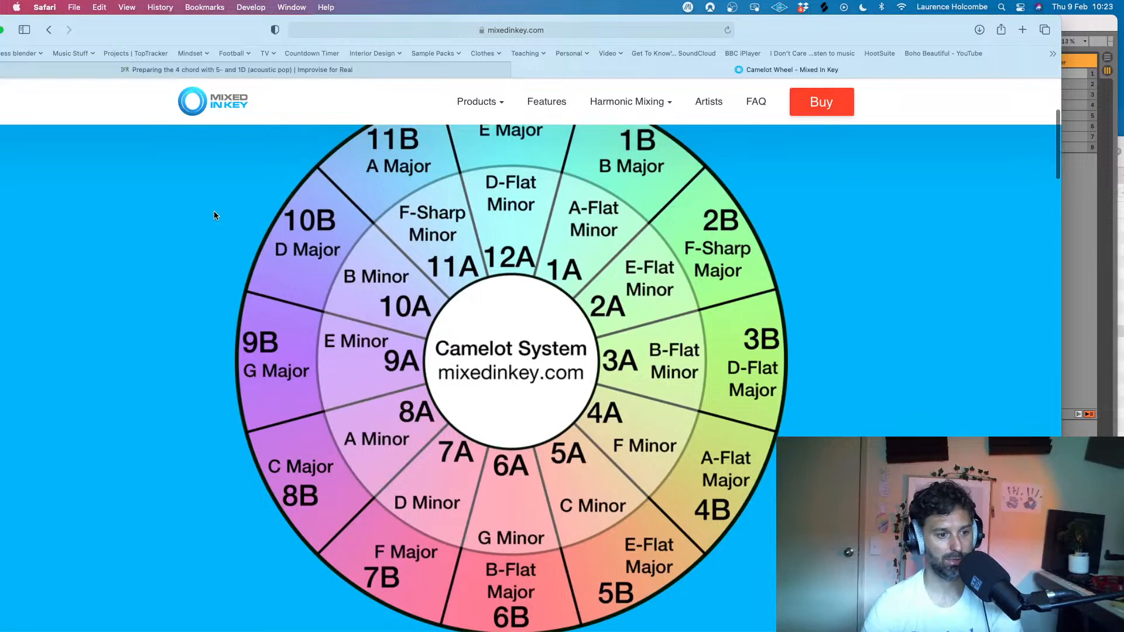
- Switch to Ableton Live and browse the Matts Acaapellas folder for acapellas with Camelot code 10A
key(super+Tab)
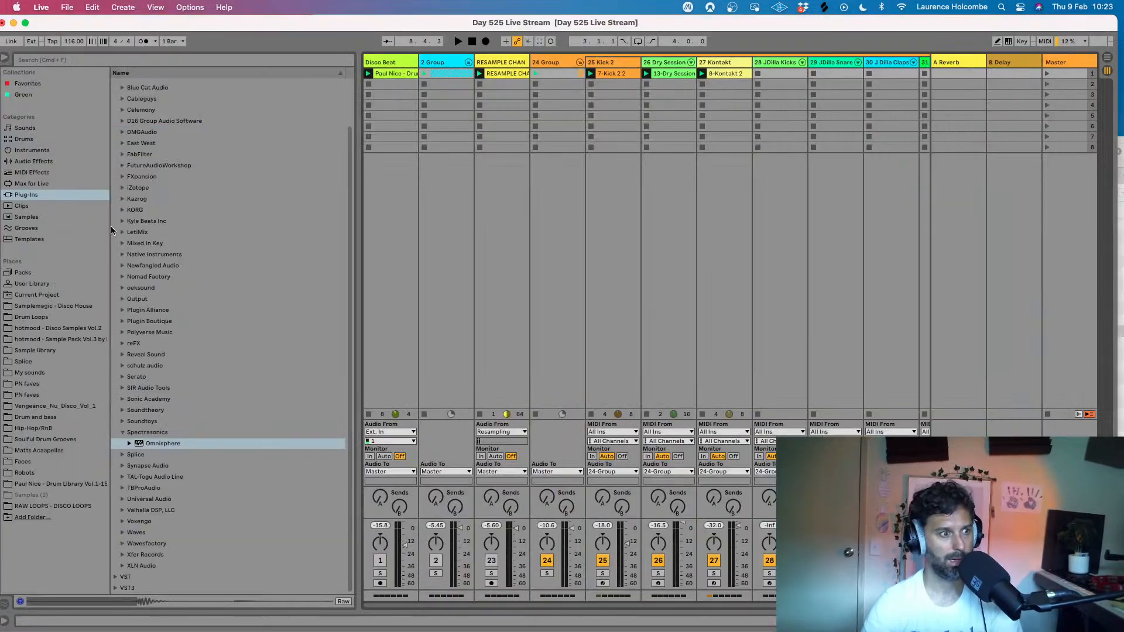
click(36, 451)
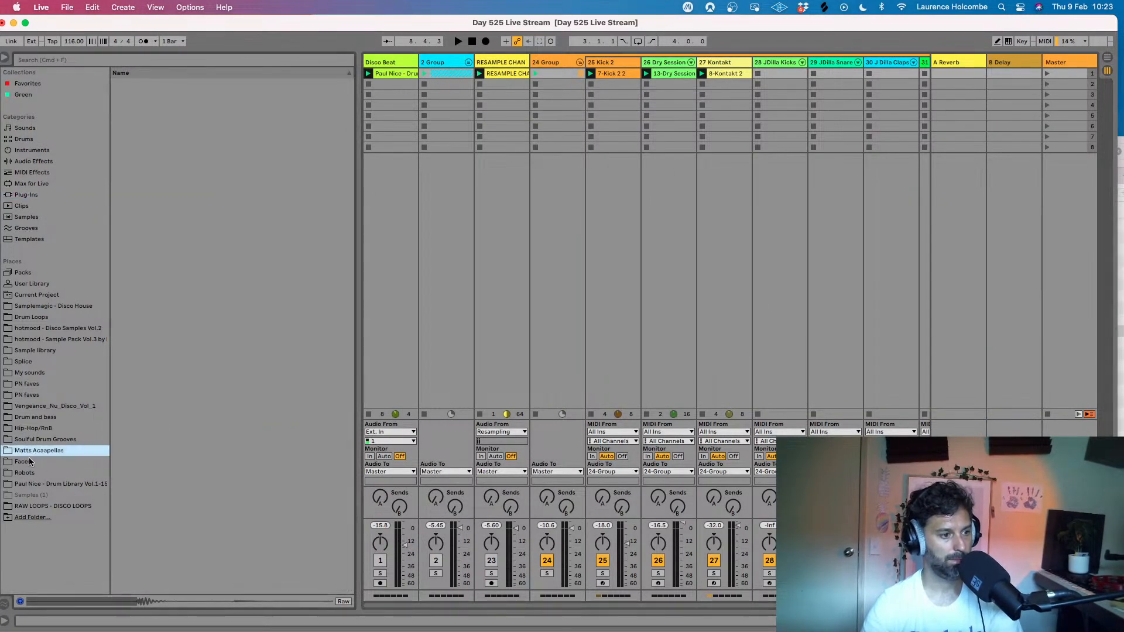
scroll(170, 392, down, 15)
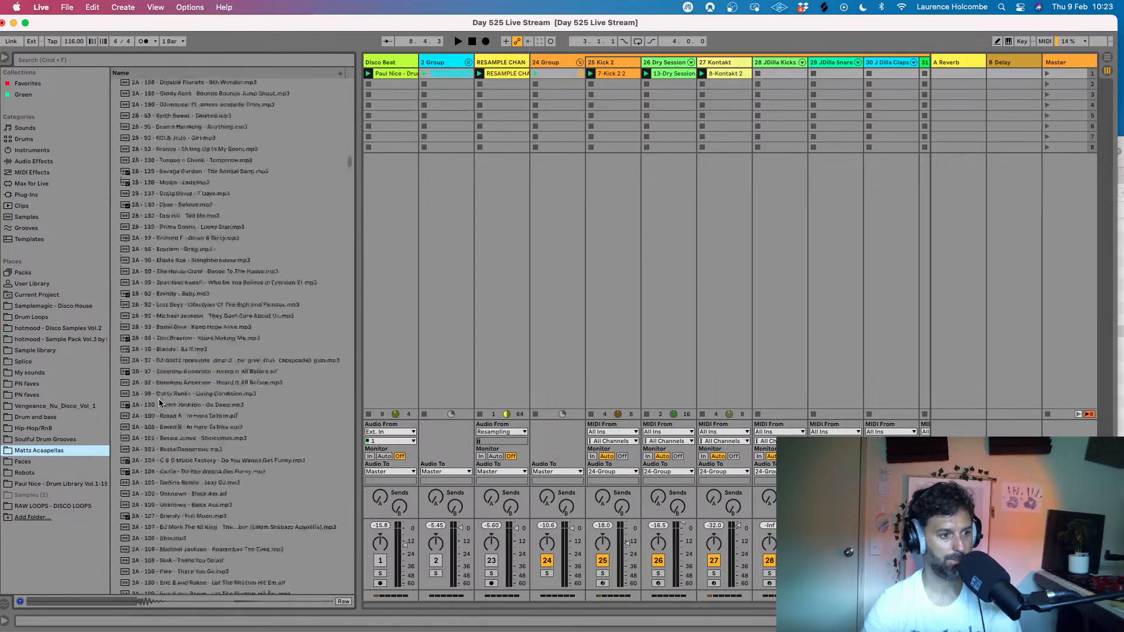
drag(348, 184, 350, 585)
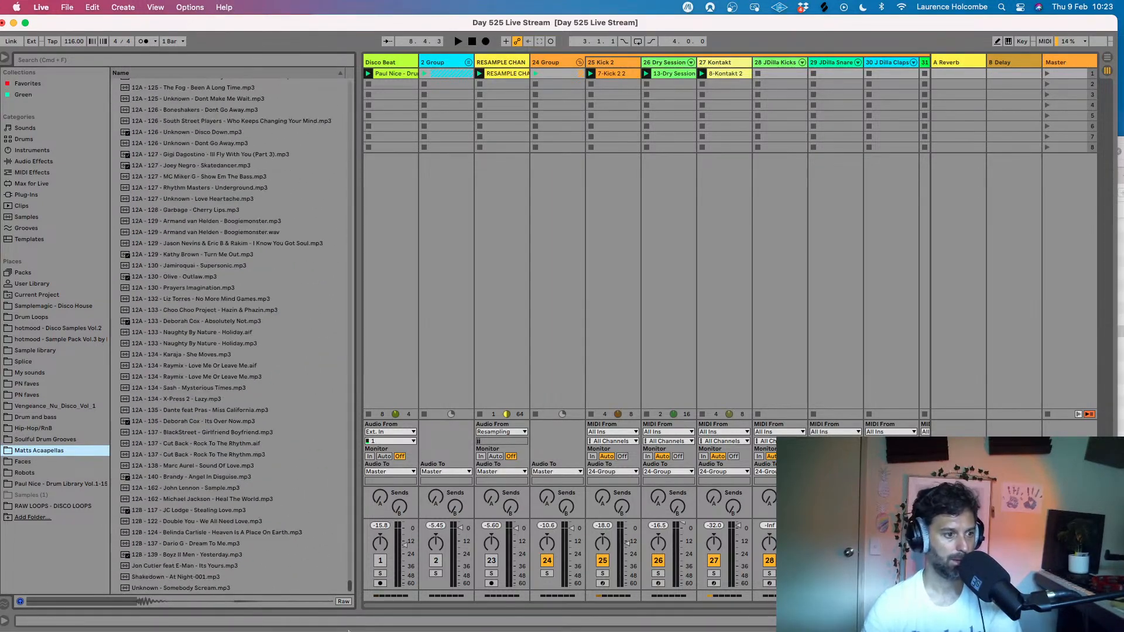
scroll(235, 488, up, 15)
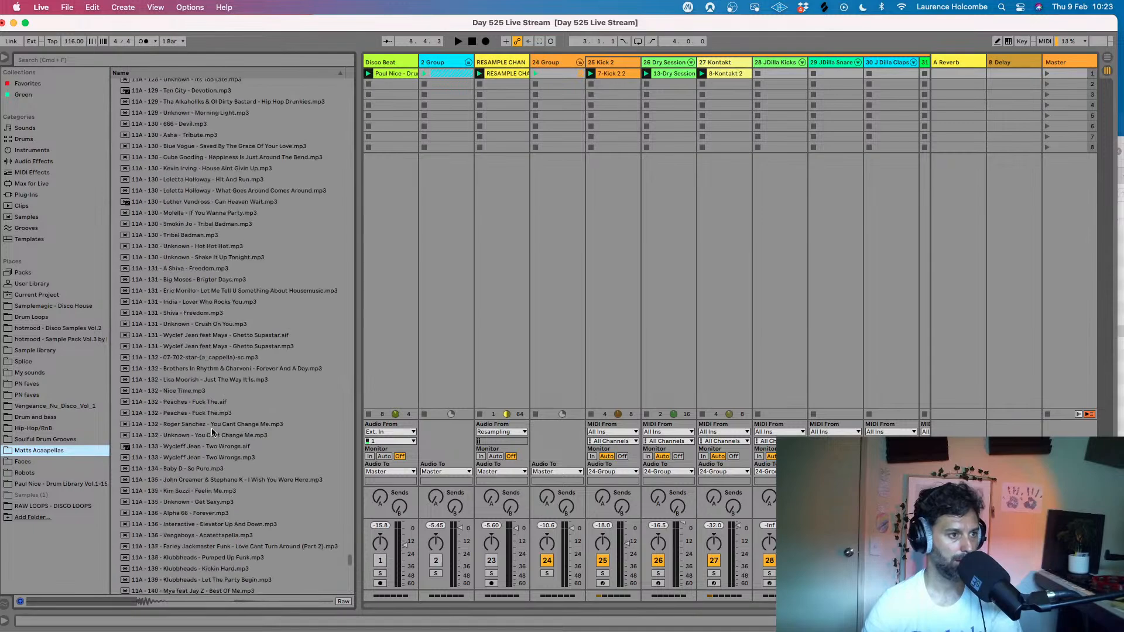
scroll(211, 427, up, 15)
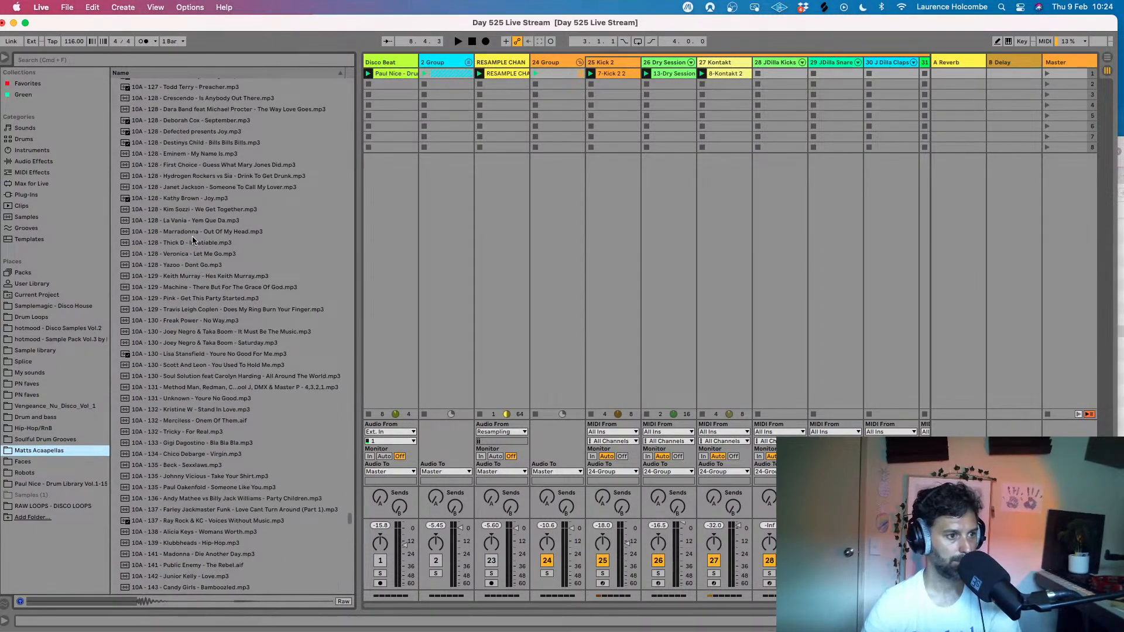
- Start the beat and audition the 10A acapellas Kathy Brown - Joy and Deborah Cox - September over it
key(space)
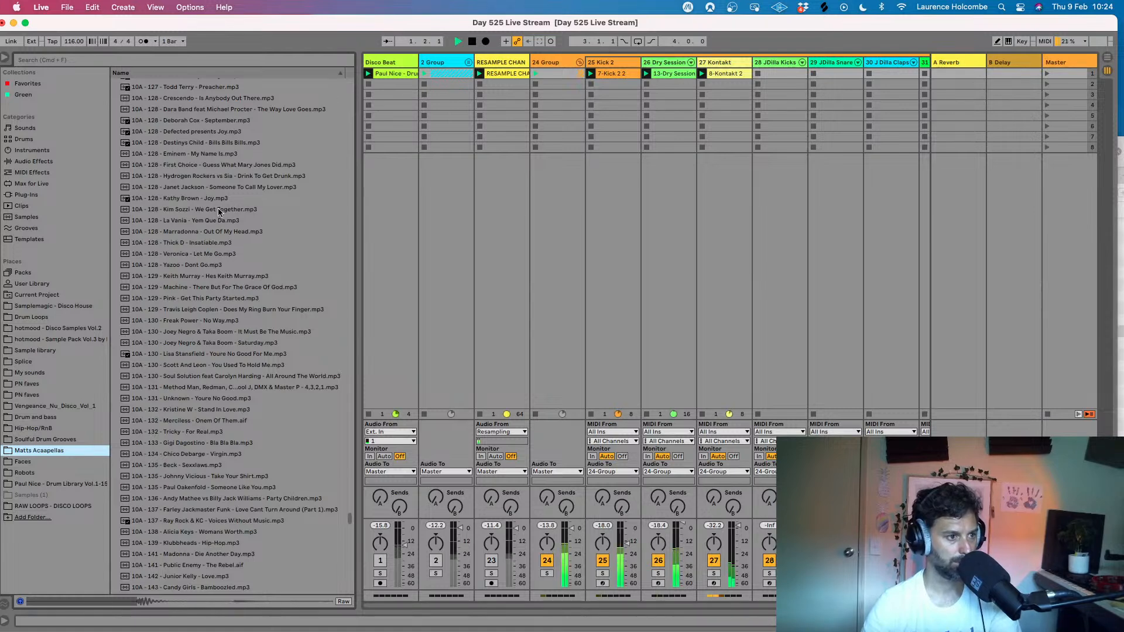
click(185, 199)
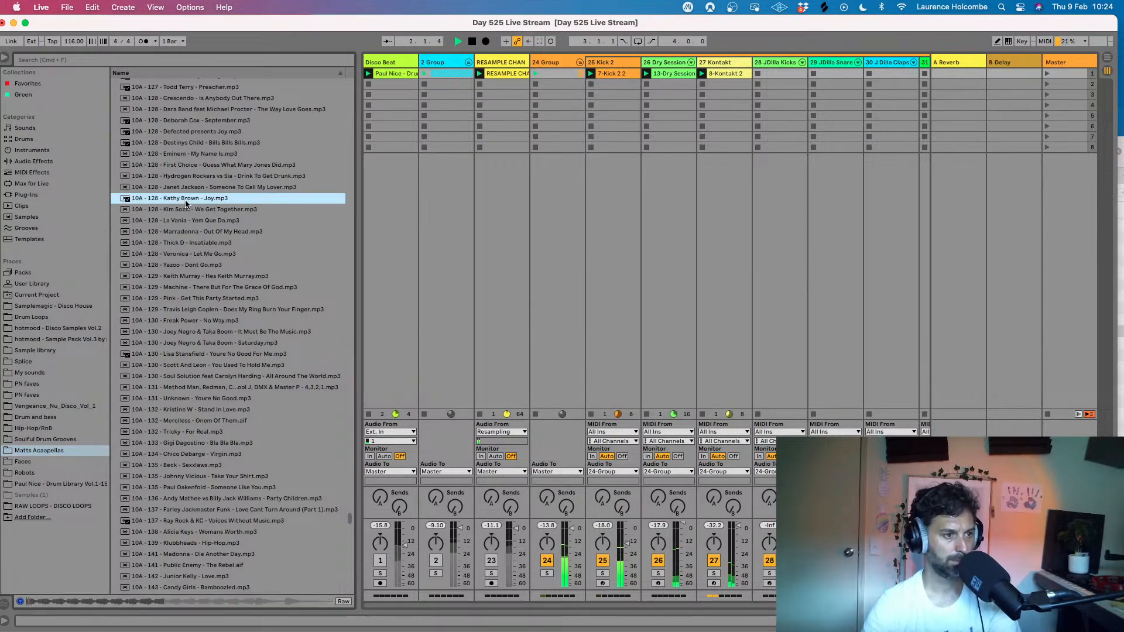
scroll(217, 199, up, 5)
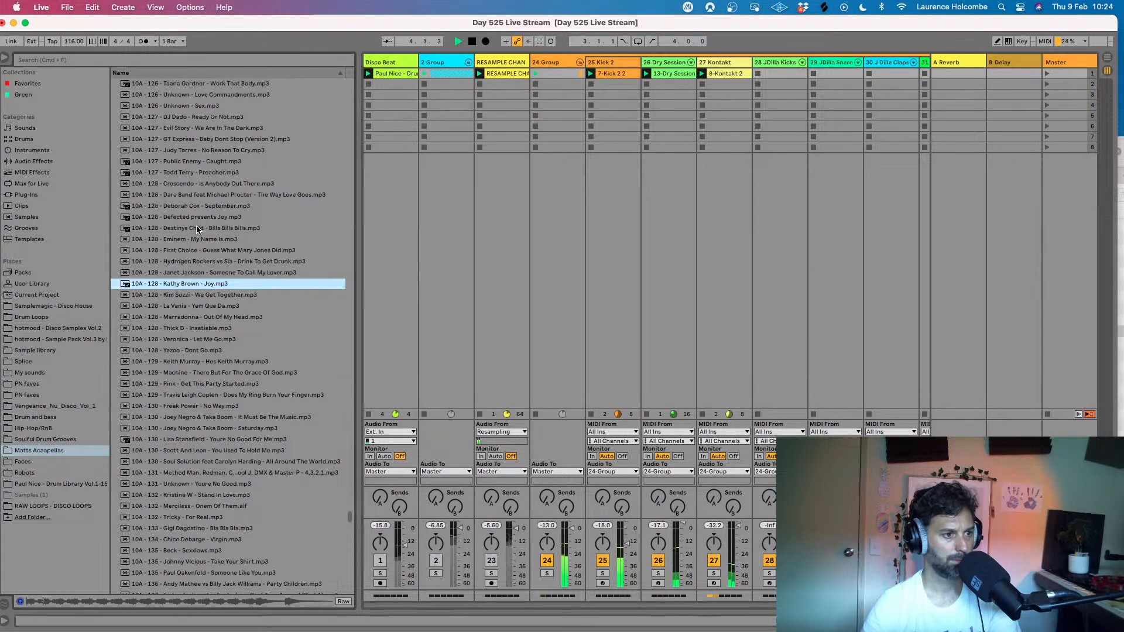
click(198, 207)
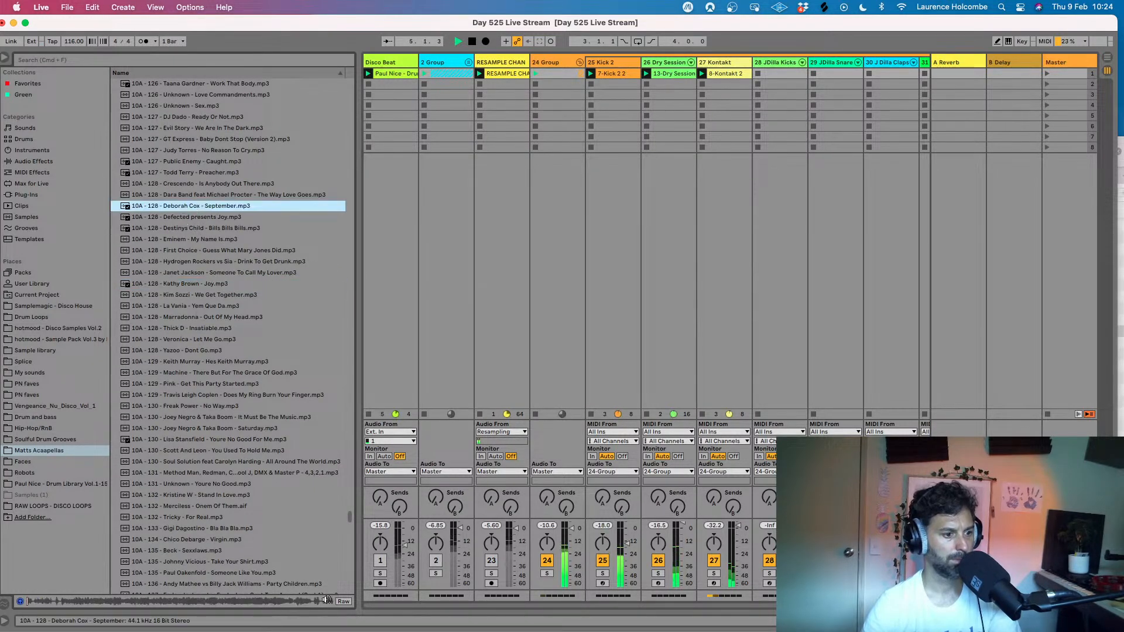
drag(1058, 577, 1058, 564)
click(182, 602)
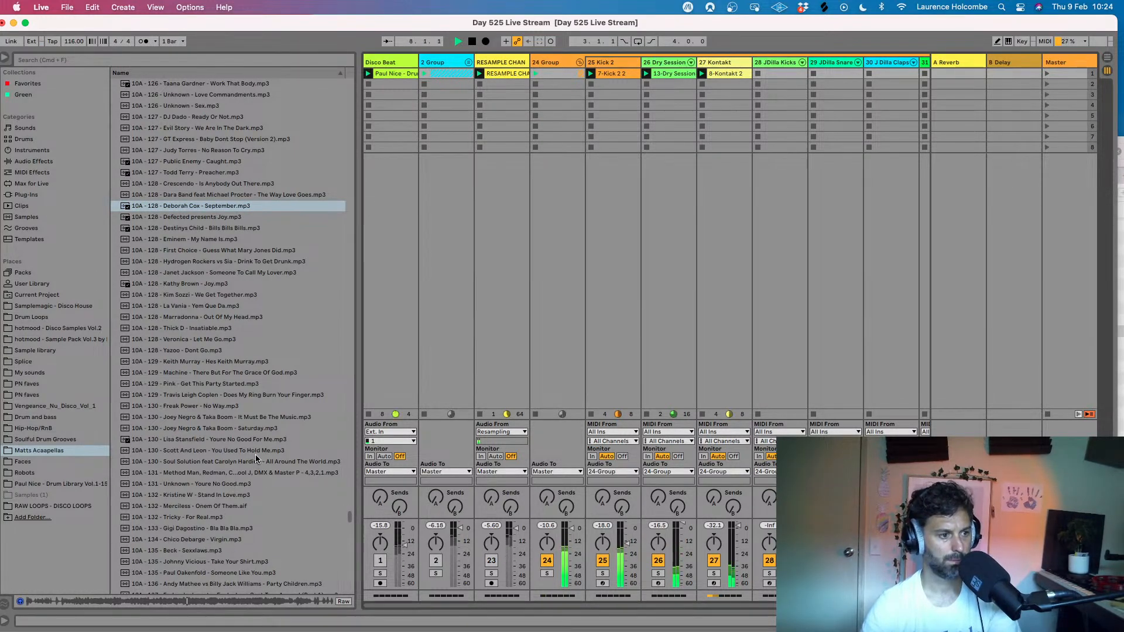
- Look through the other 128 BPM acapellas in 10A and audition Defected presents Joy with the beat
scroll(254, 461, up, 3)
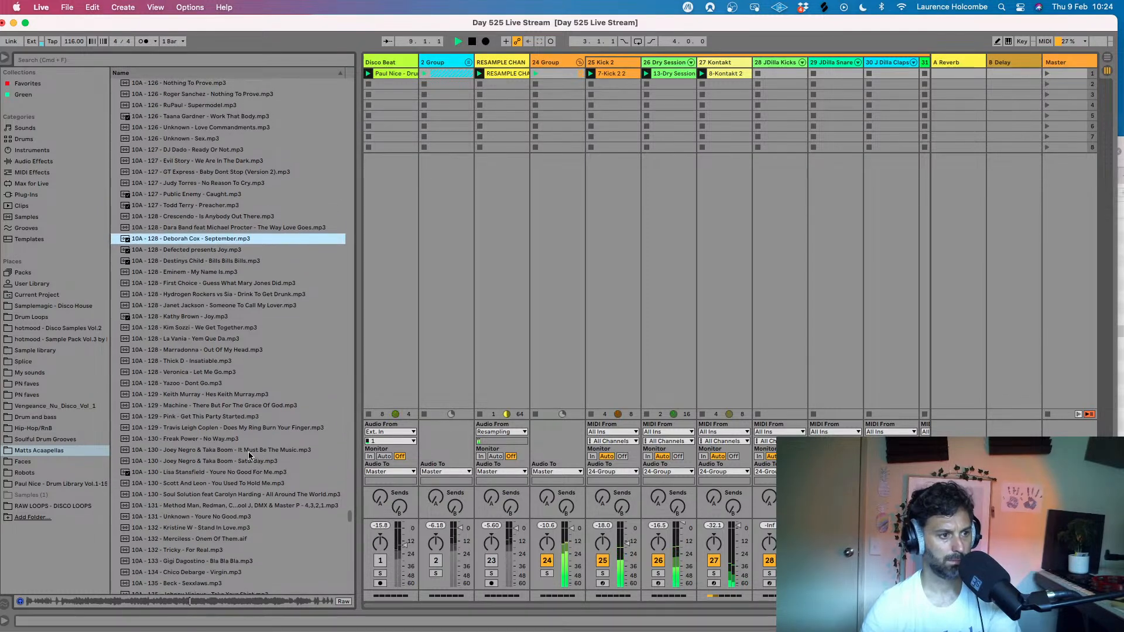
scroll(252, 453, up, 4)
scroll(249, 454, up, 3)
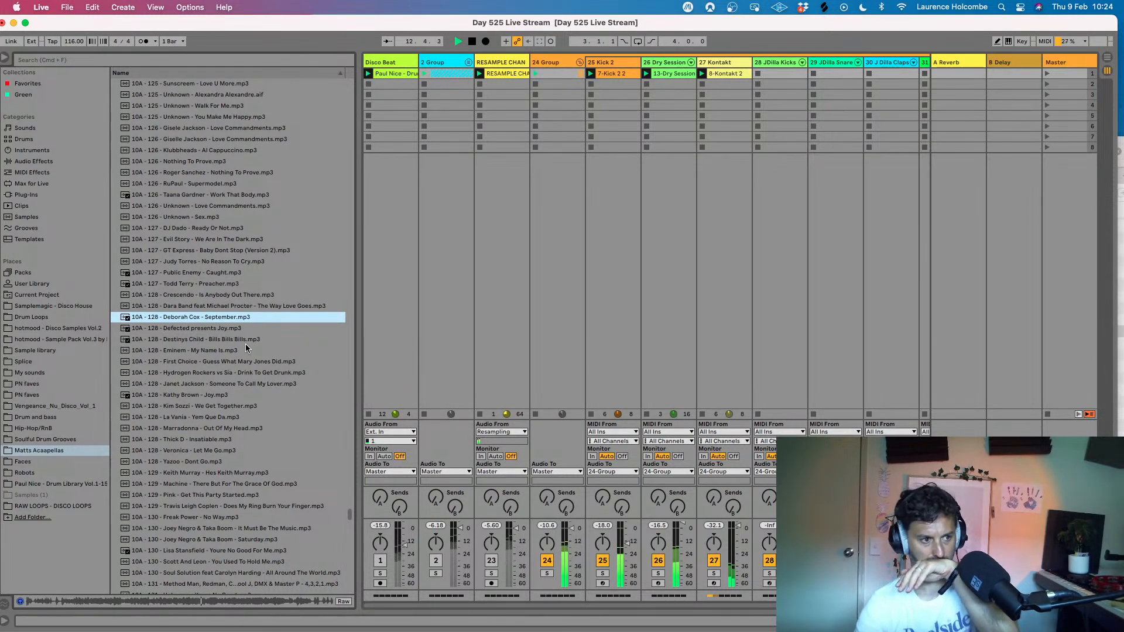
scroll(212, 346, up, 2)
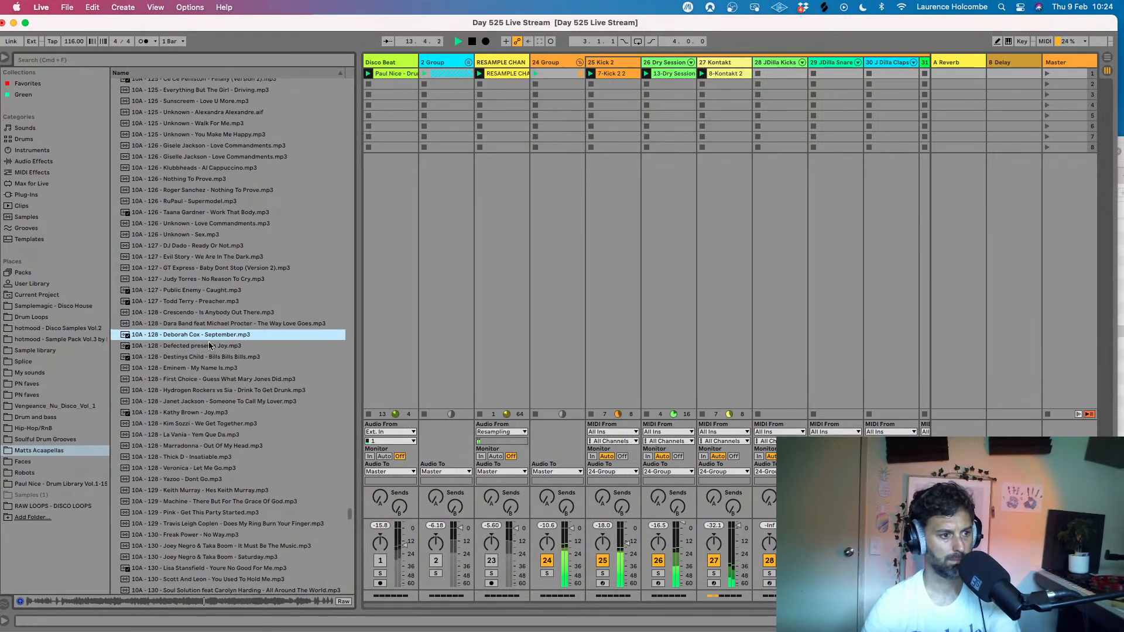
click(212, 346)
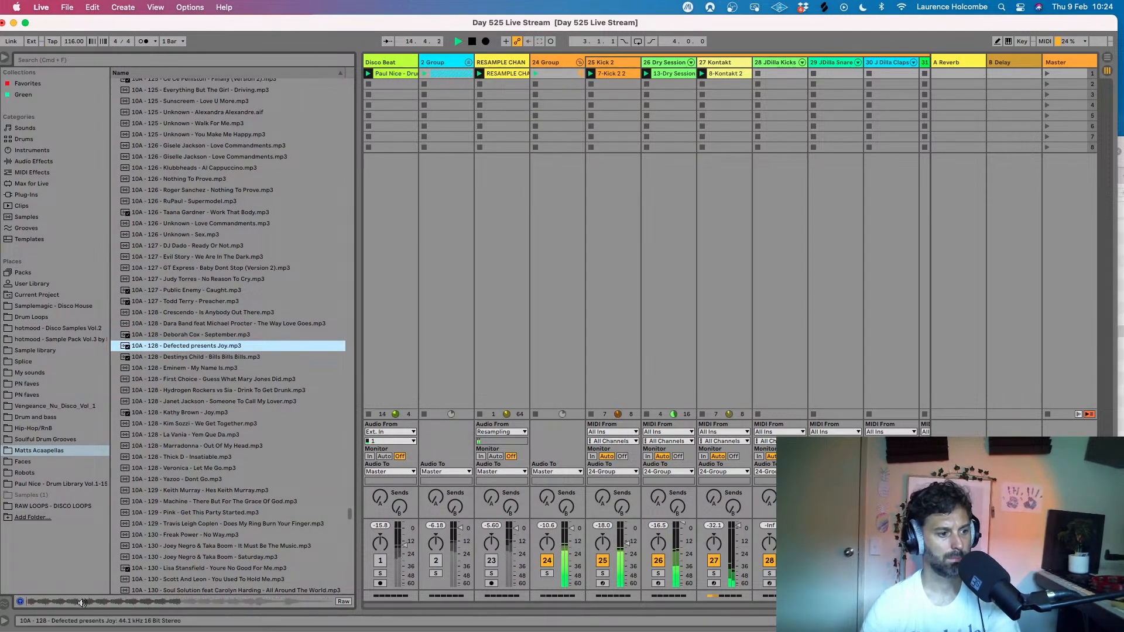
- Audition Gisele Jackson - Love Commandments and Ce Ce Peniston - Finally (Version 1) against the beat
scroll(220, 471, up, 6)
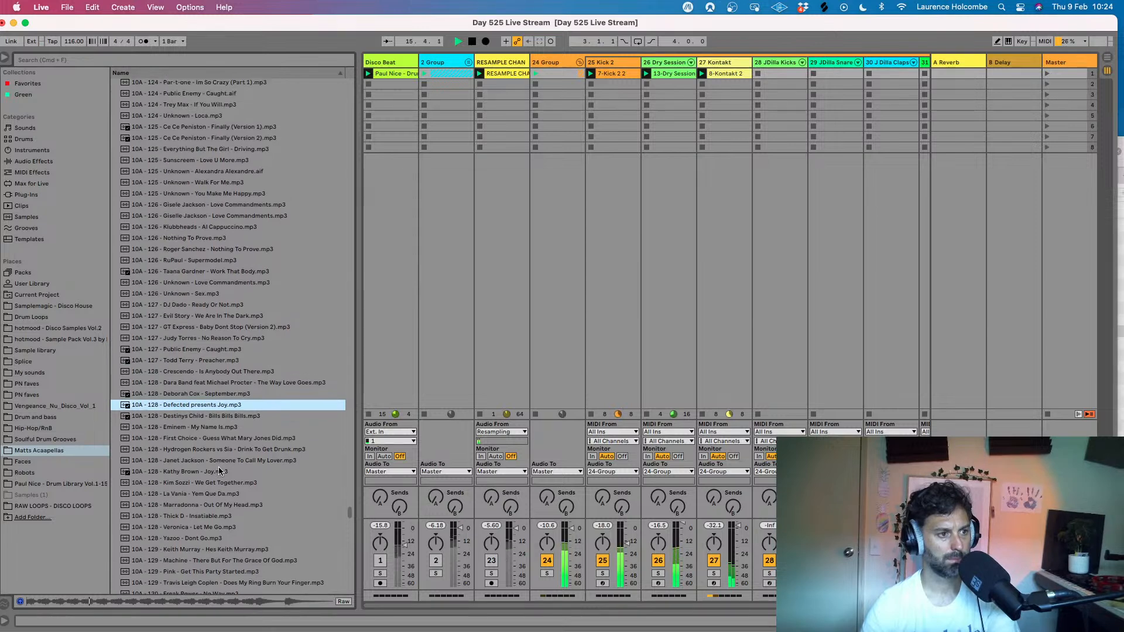
scroll(219, 471, up, 2)
click(229, 226)
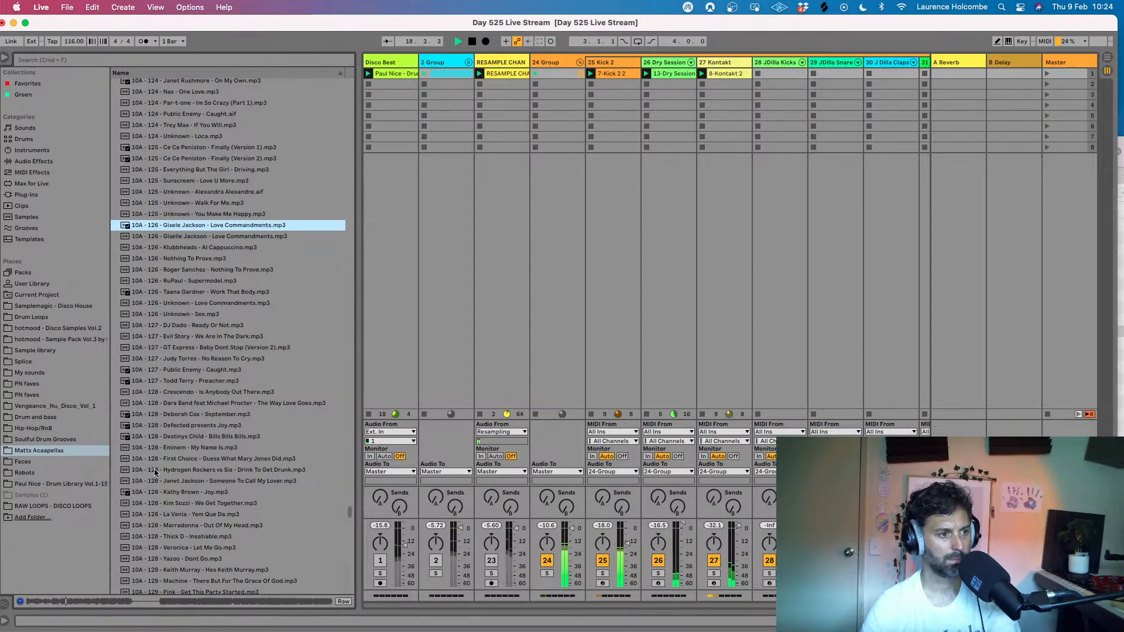
scroll(212, 398, up, 6)
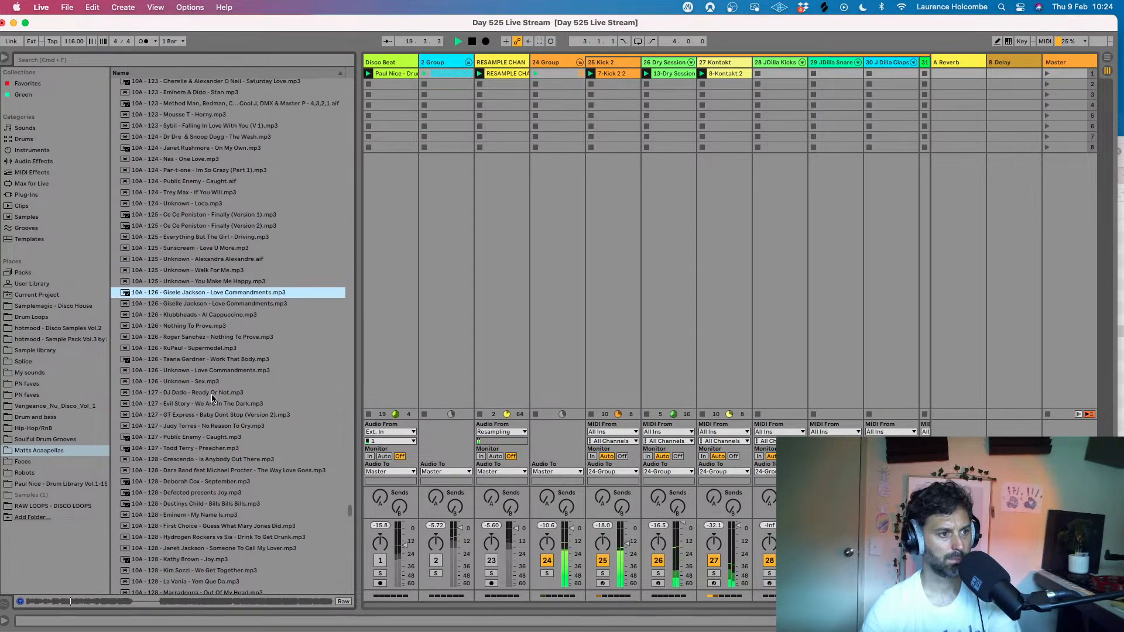
click(210, 225)
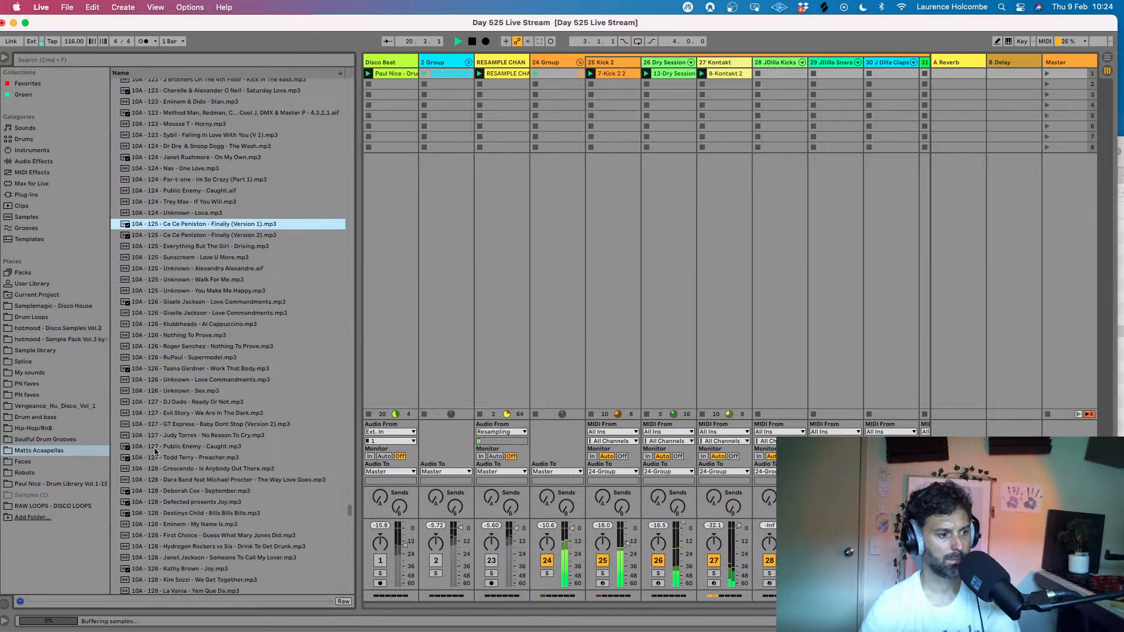
click(93, 601)
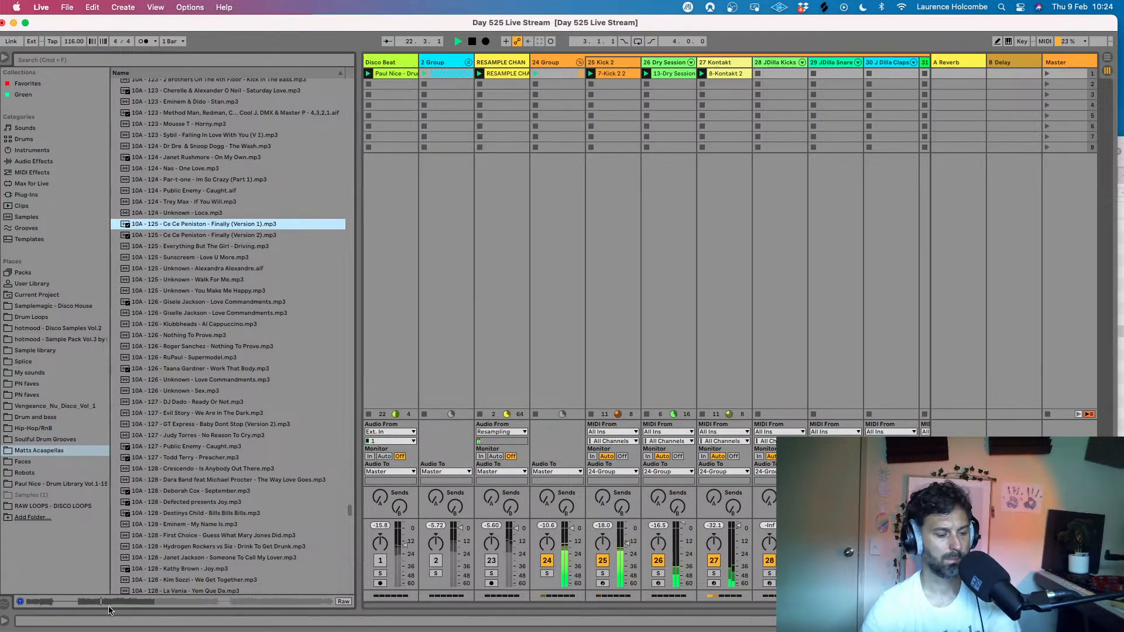
- Search the slower 10A acapellas and audition Mariah Carey feat Camron - Boy from further into the file
scroll(256, 408, up, 2)
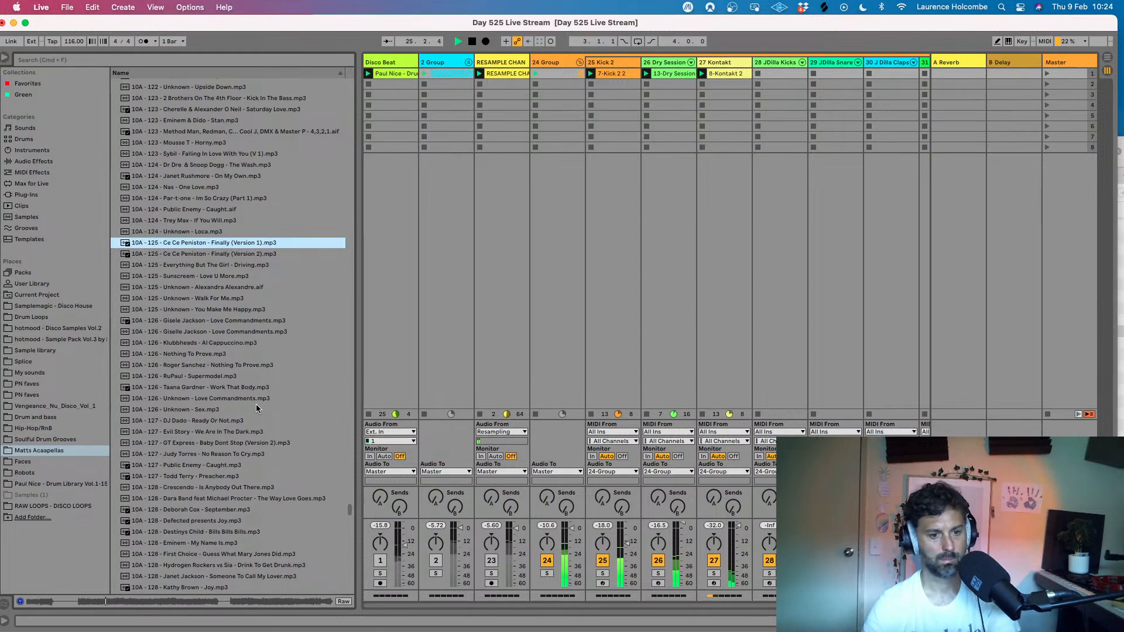
scroll(249, 405, up, 5)
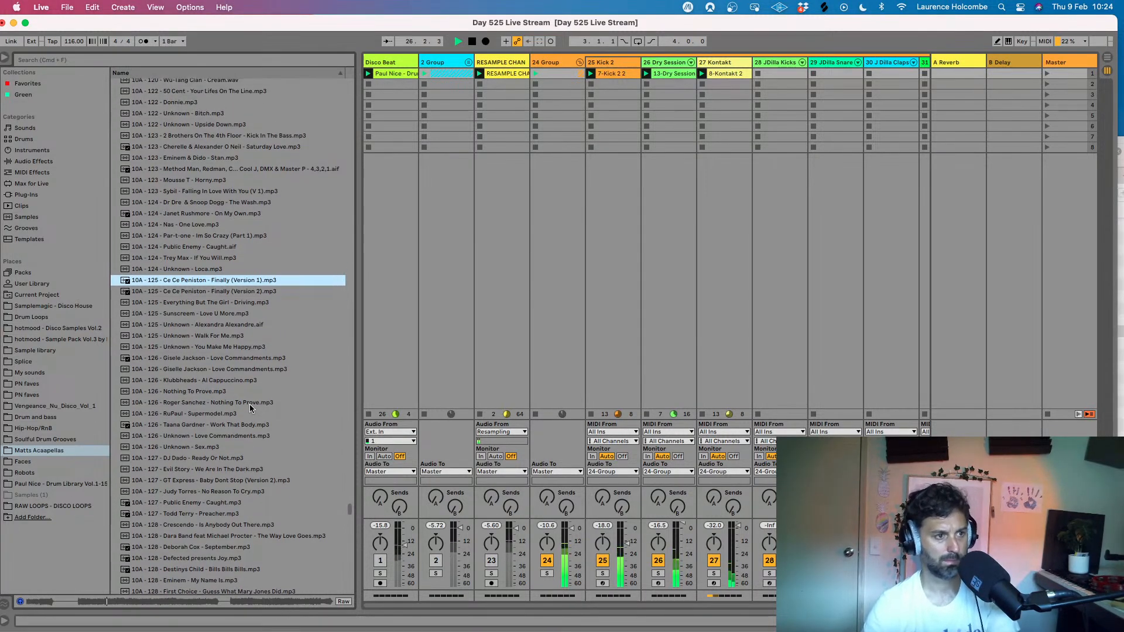
scroll(250, 405, up, 6)
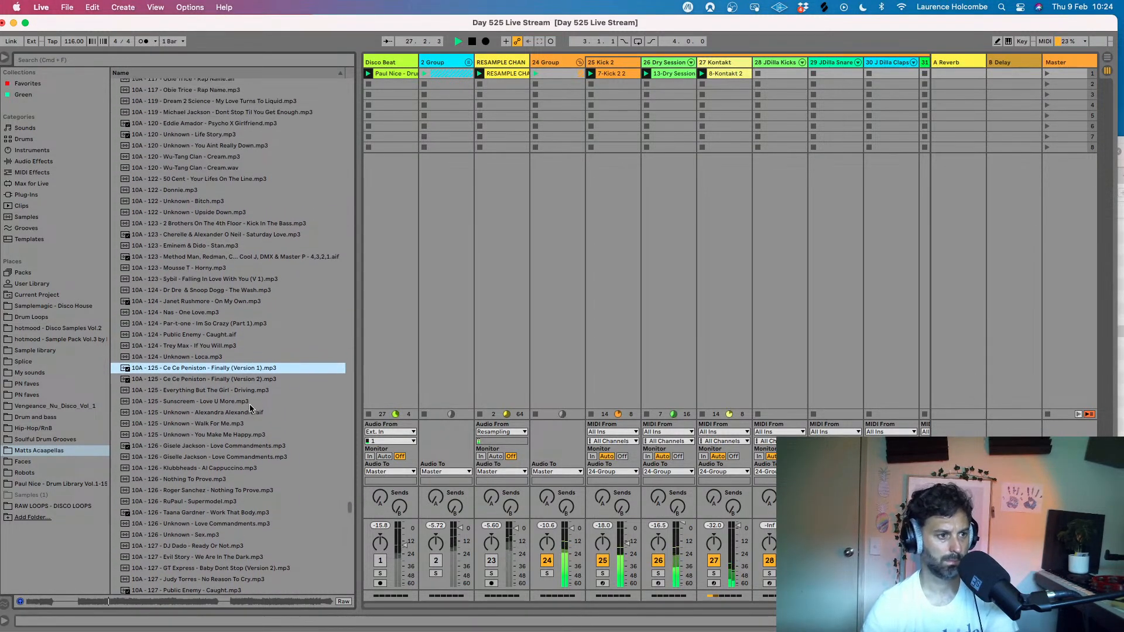
scroll(250, 408, up, 1)
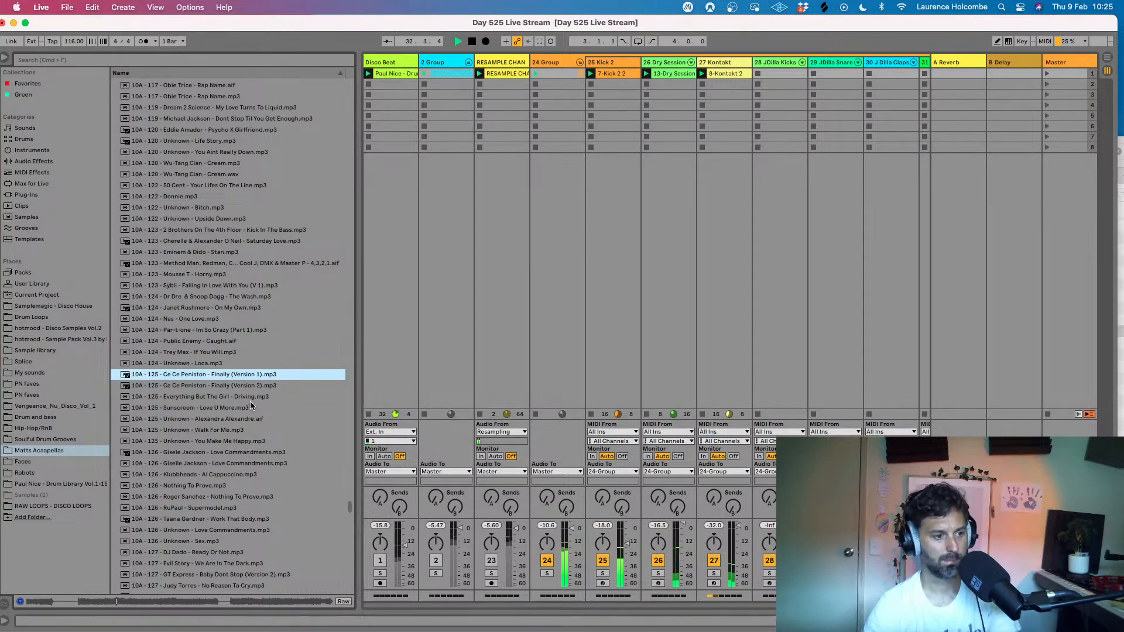
scroll(250, 402, up, 1)
scroll(250, 401, up, 3)
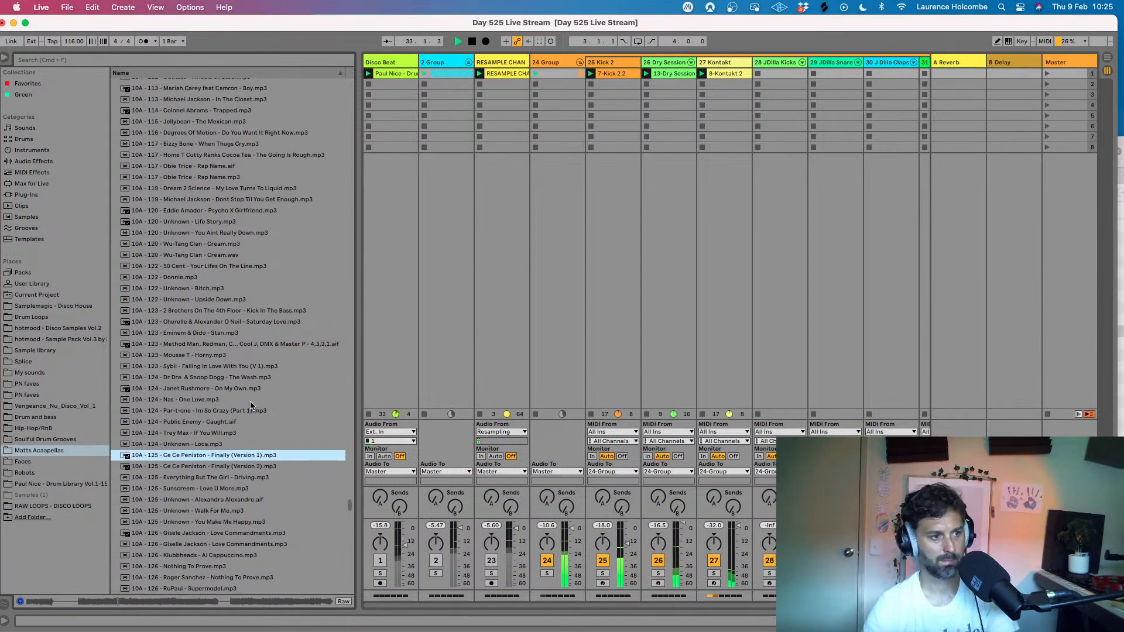
scroll(250, 403, up, 2)
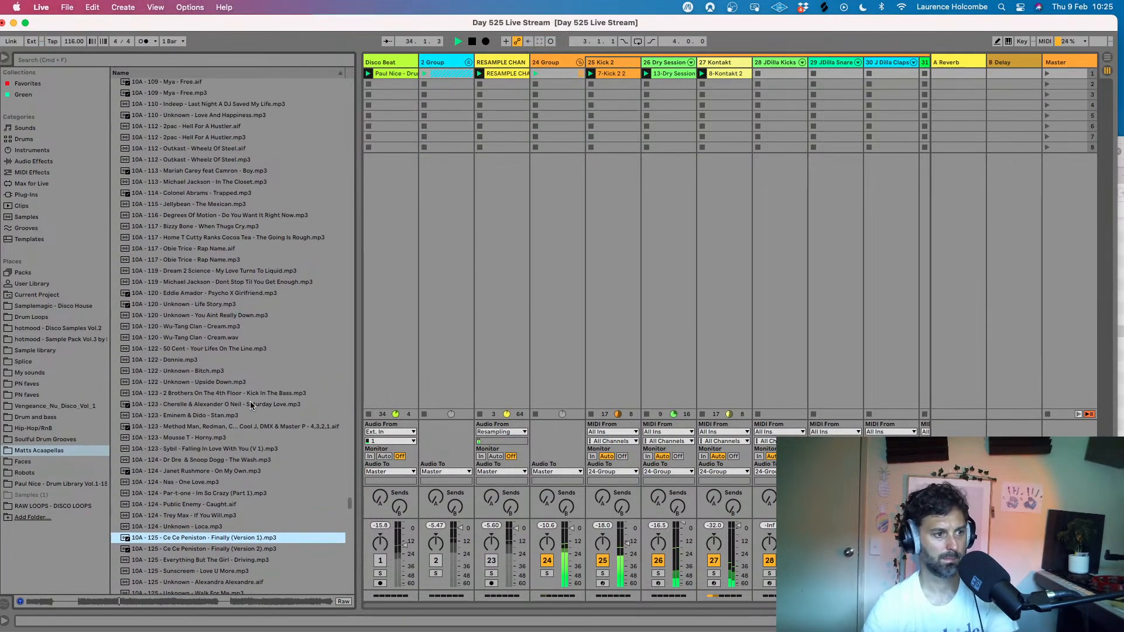
scroll(250, 401, up, 1)
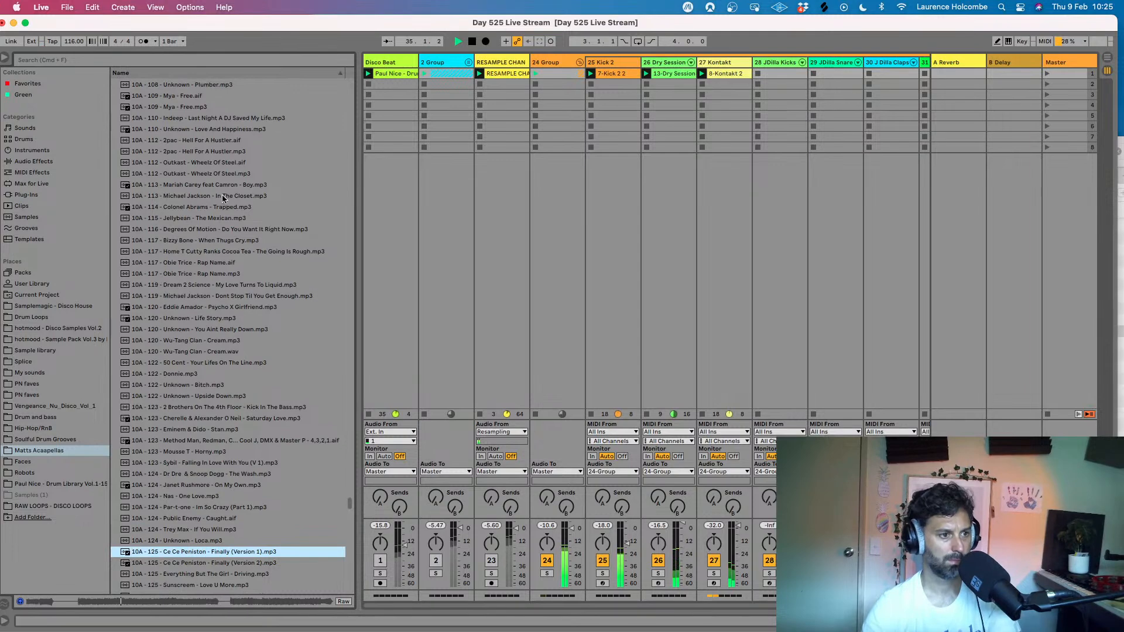
click(206, 185)
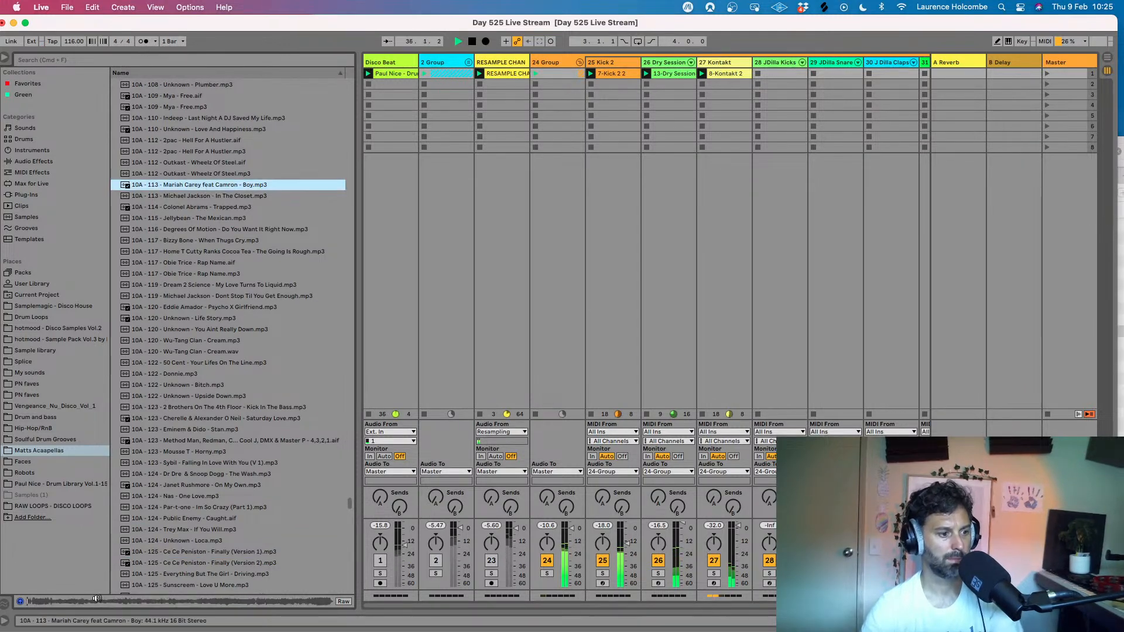
click(76, 601)
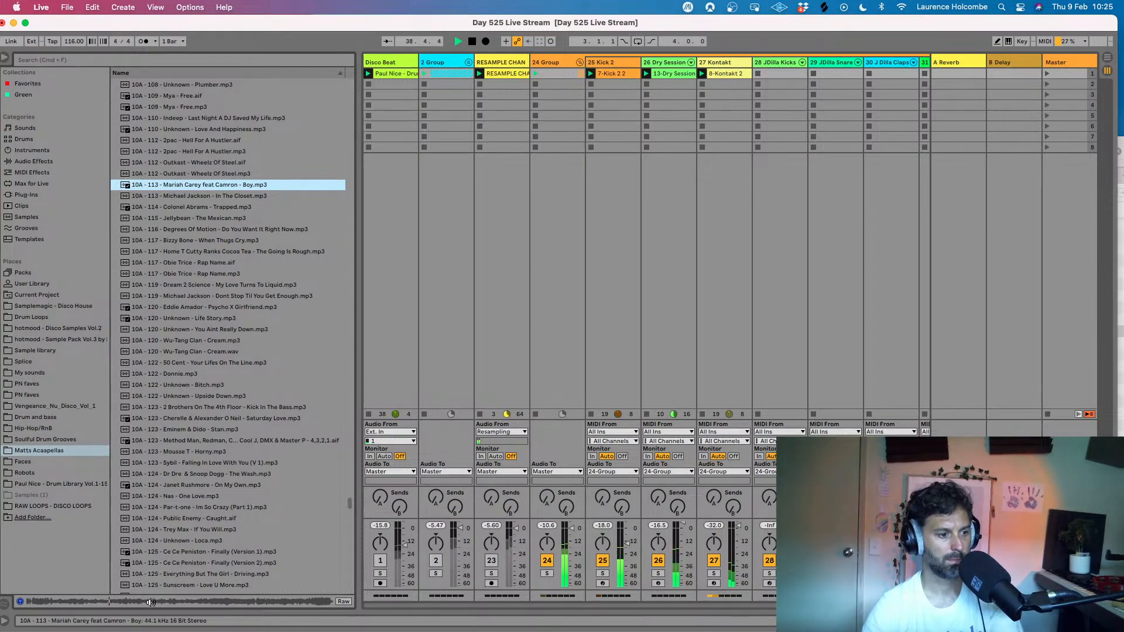
- Audition the 109 BPM acapella Mya - Free.aif from the 10A files over the beat
scroll(219, 498, up, 4)
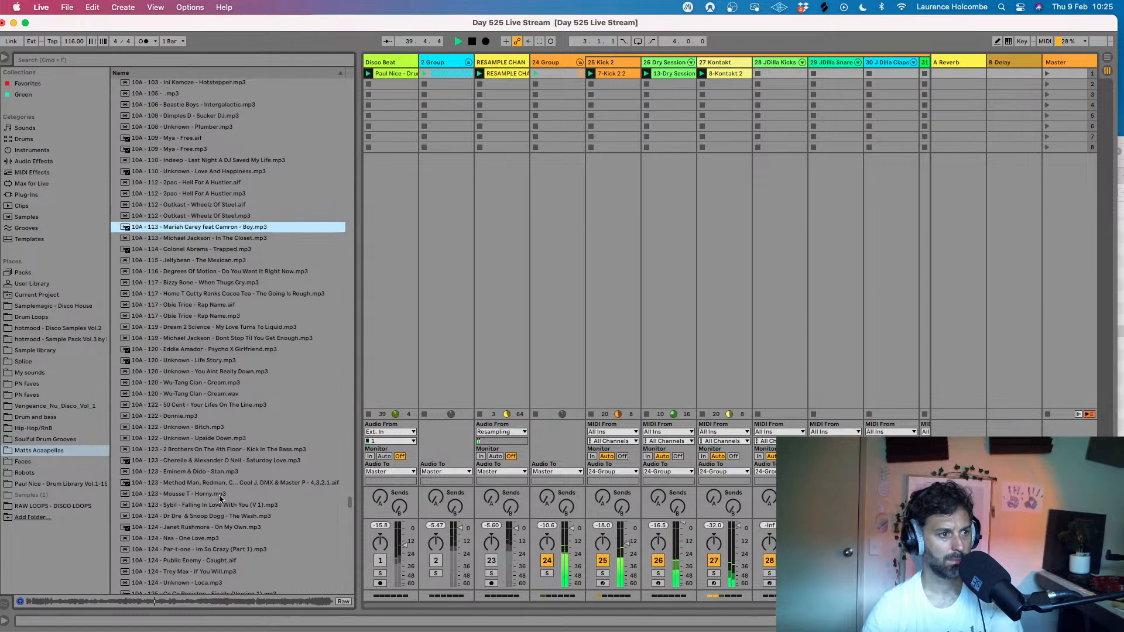
scroll(221, 434, up, 2)
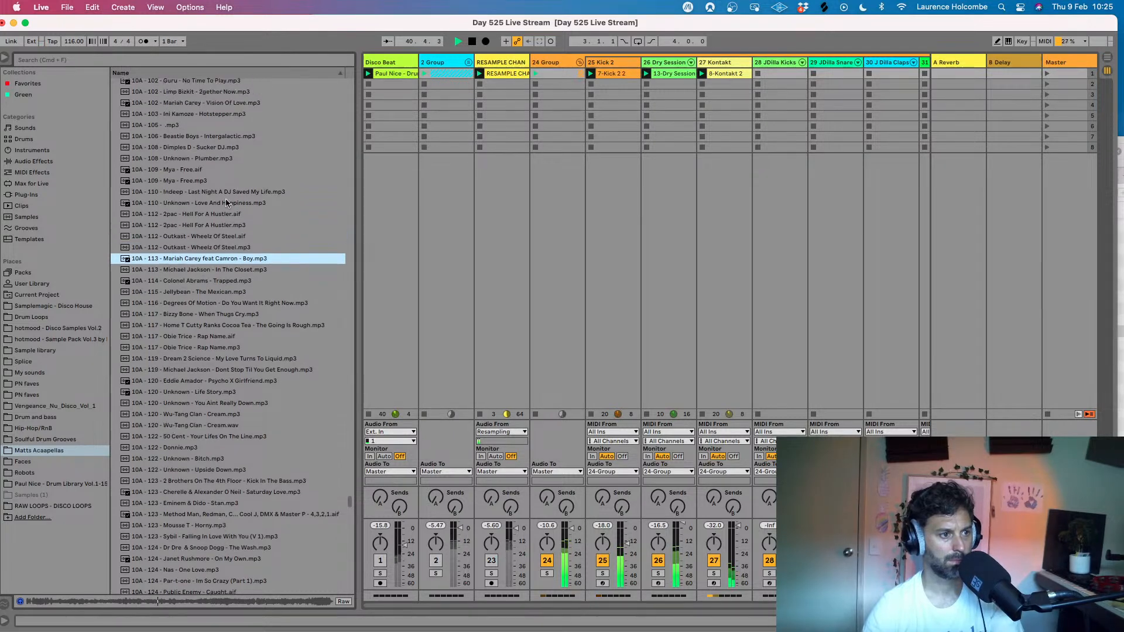
click(173, 169)
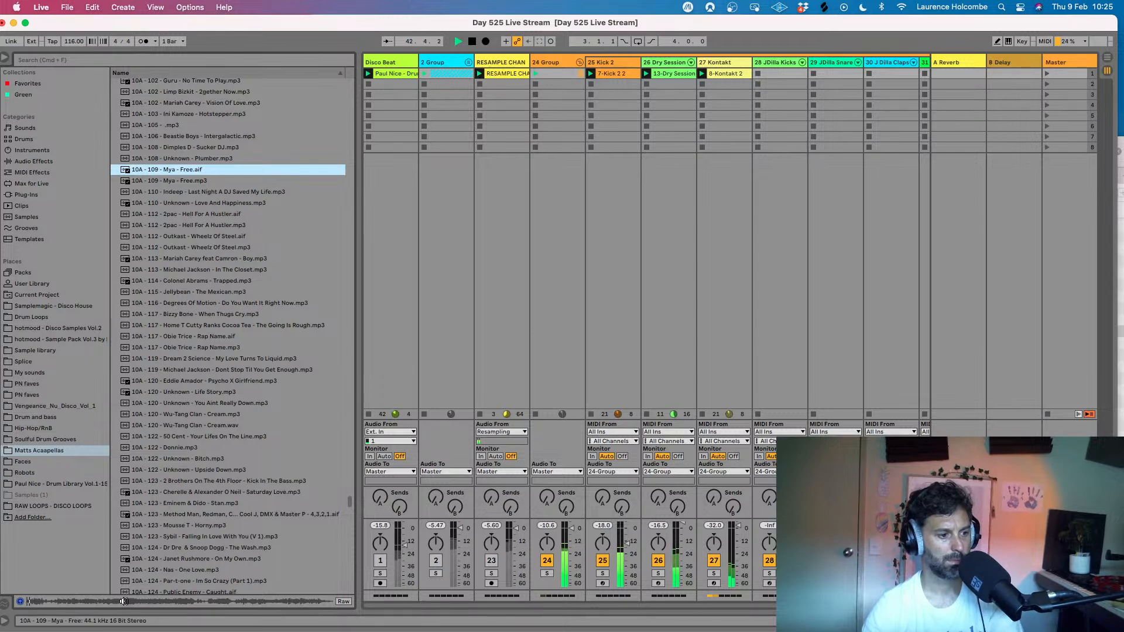
drag(126, 602, 785, 398)
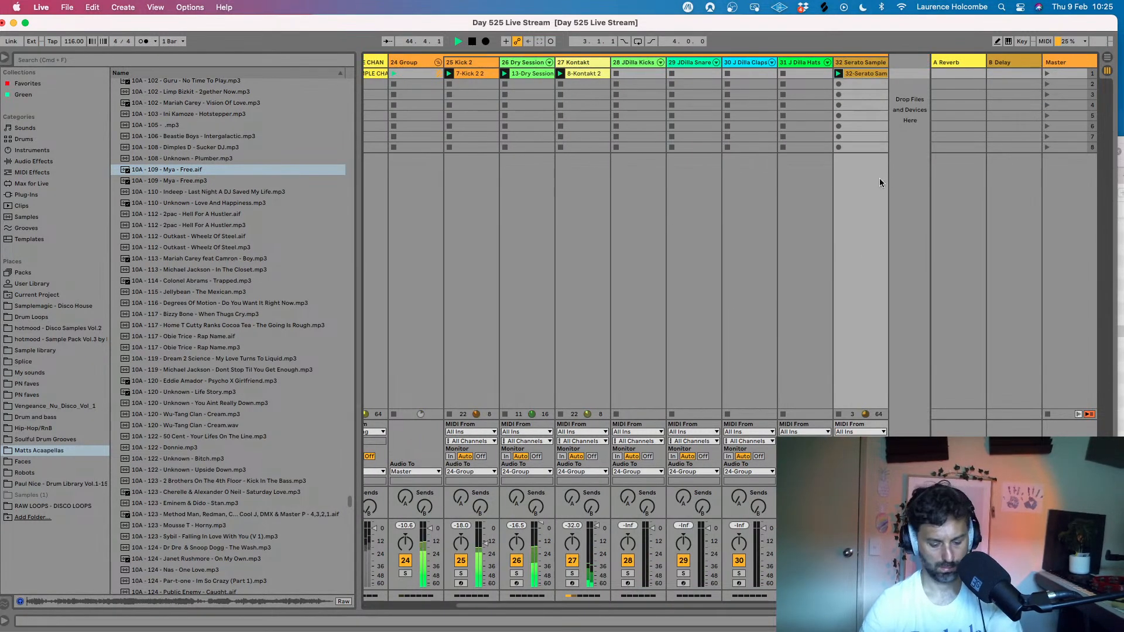
- Stop playback and load the Serato Sample plug-in onto the empty MIDI track 33
key(space)
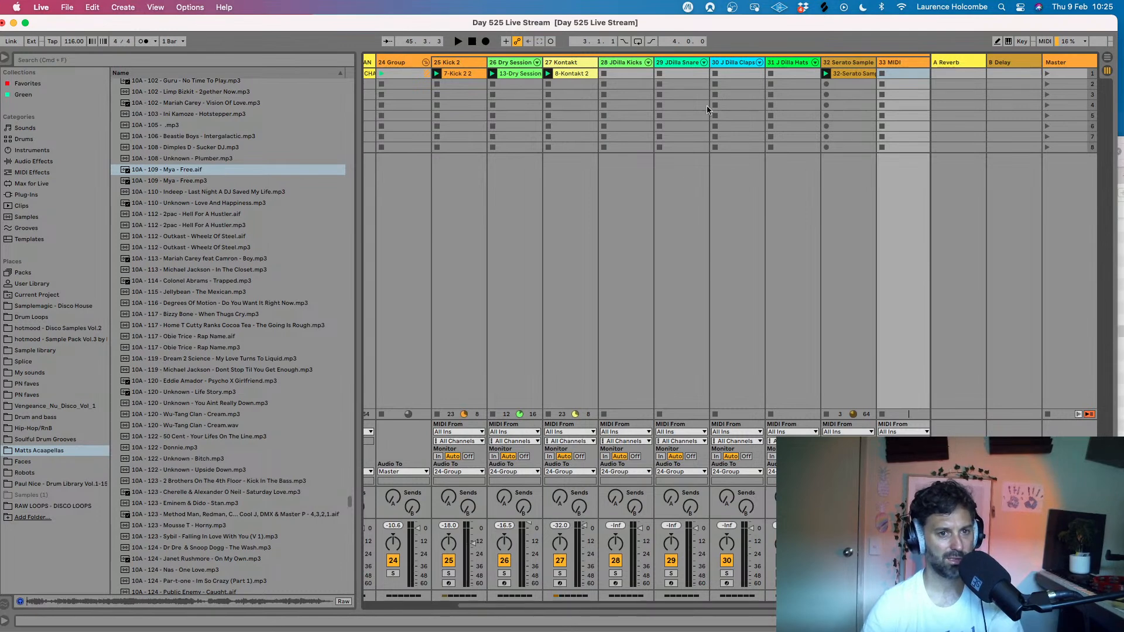
click(28, 196)
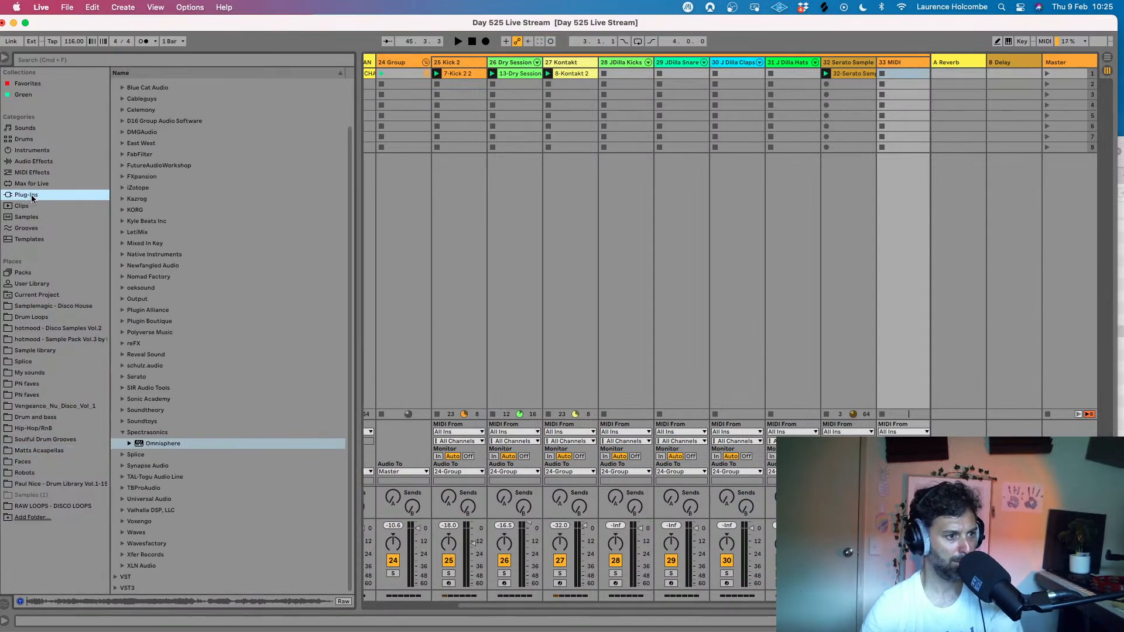
click(122, 377)
click(141, 398)
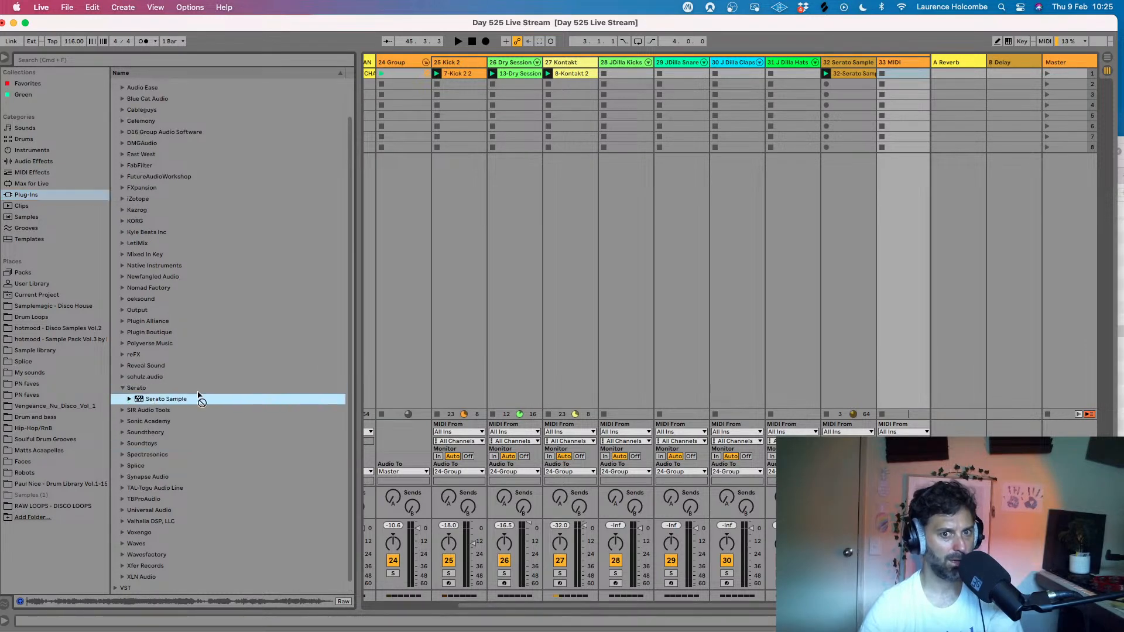
double_click(916, 63)
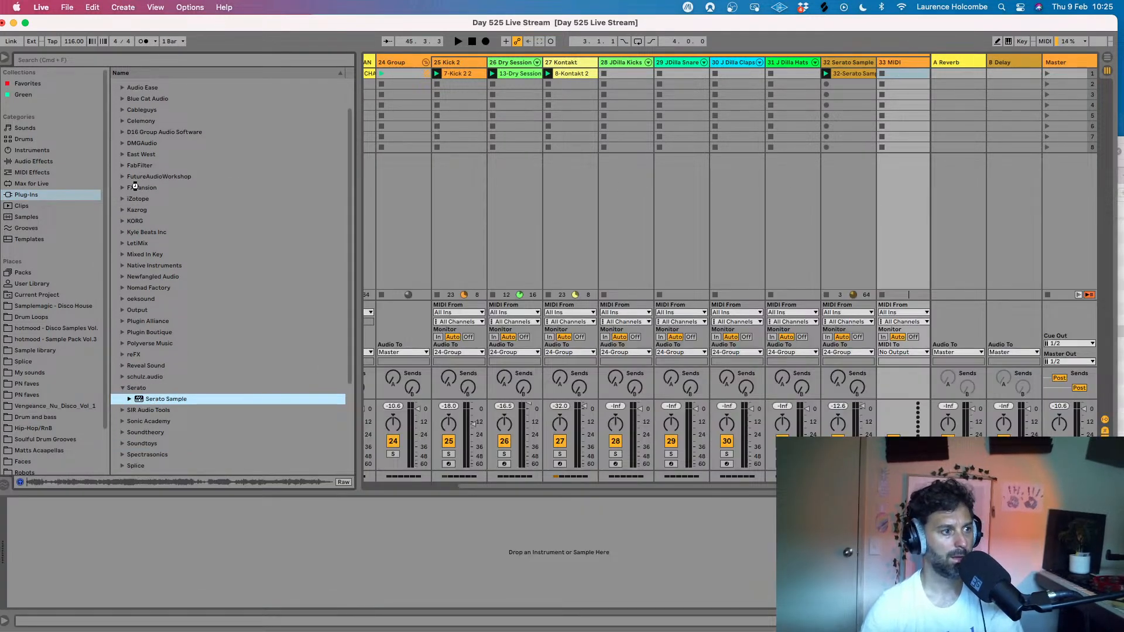
- Load 10A - 109 - Mya - Free.aif from Matts Acaapellas into the new Serato Sample and auto-fill its pads with found samples
scroll(75, 234, down, 3)
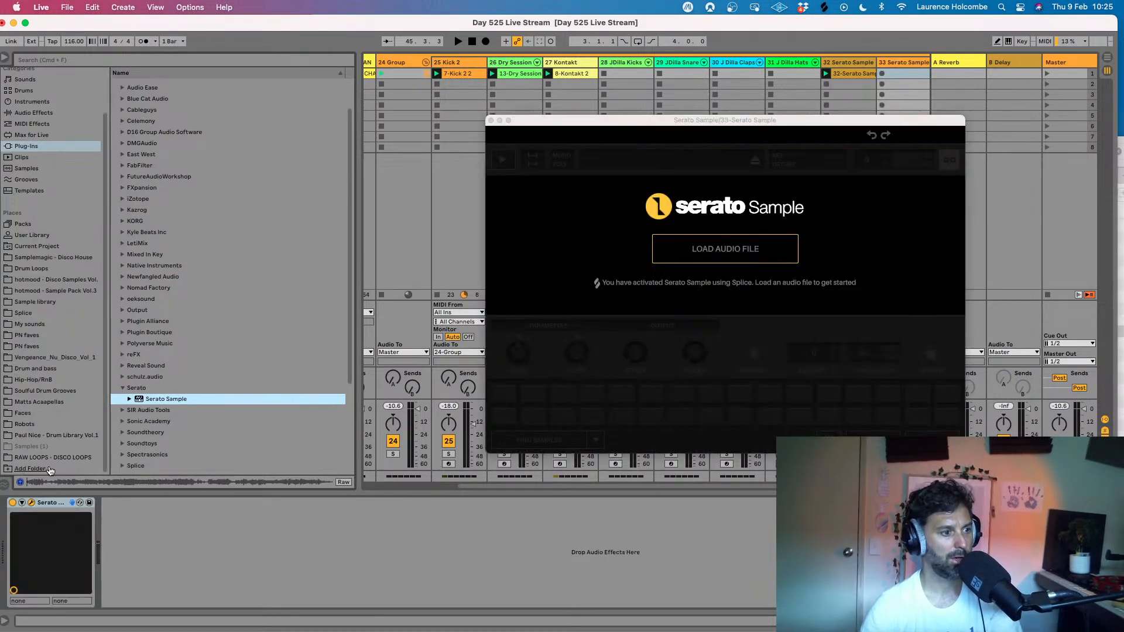
click(47, 401)
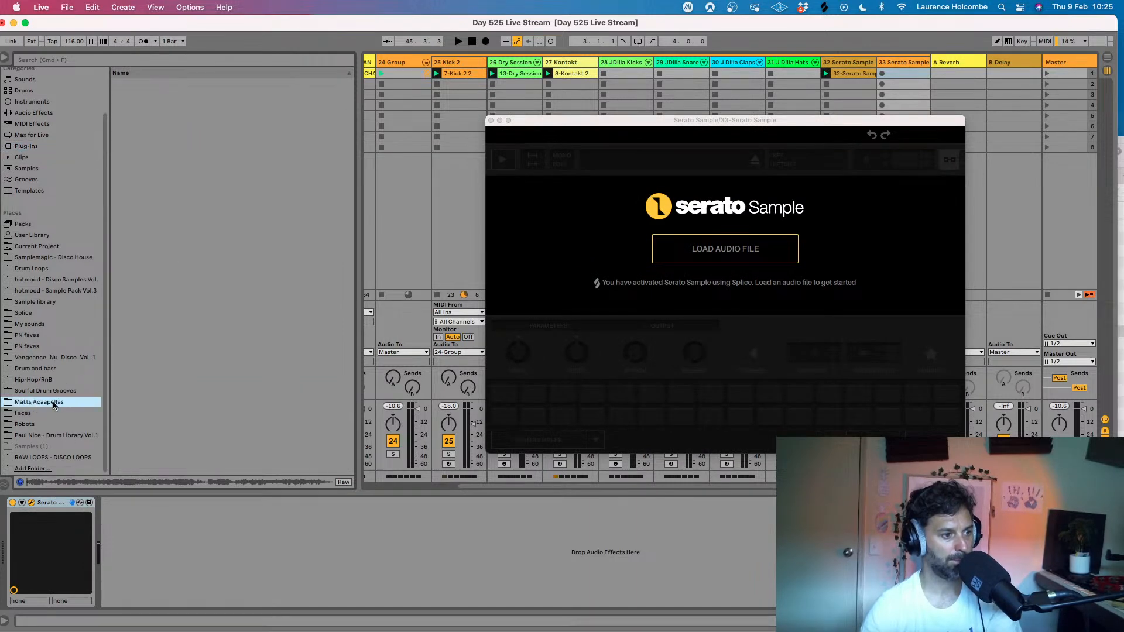
click(168, 169)
drag(167, 171, 735, 246)
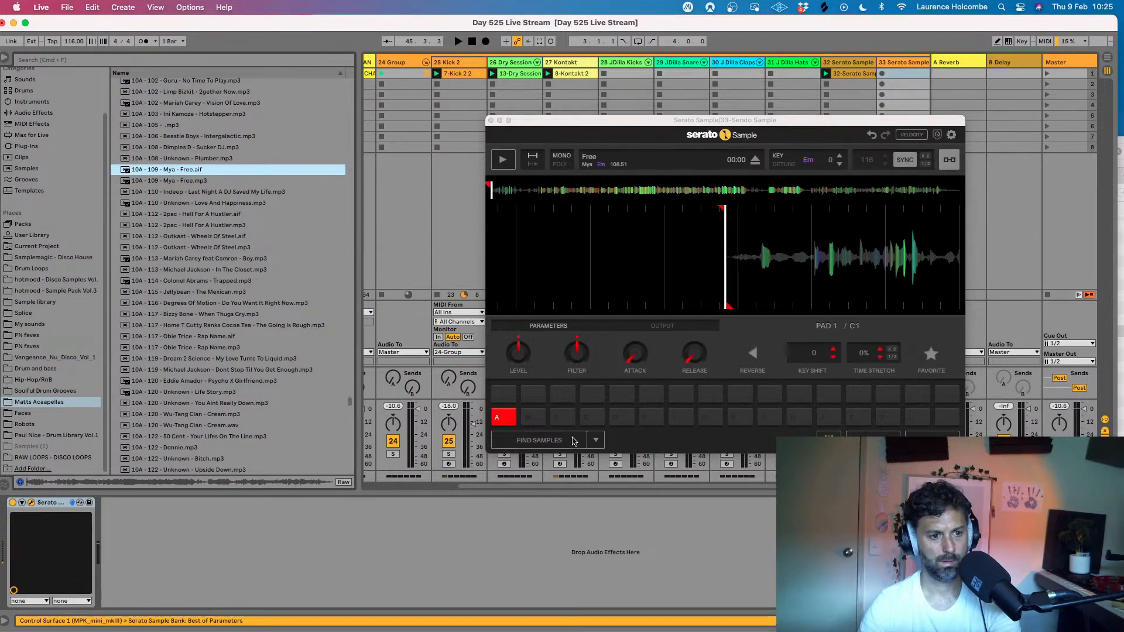
click(552, 440)
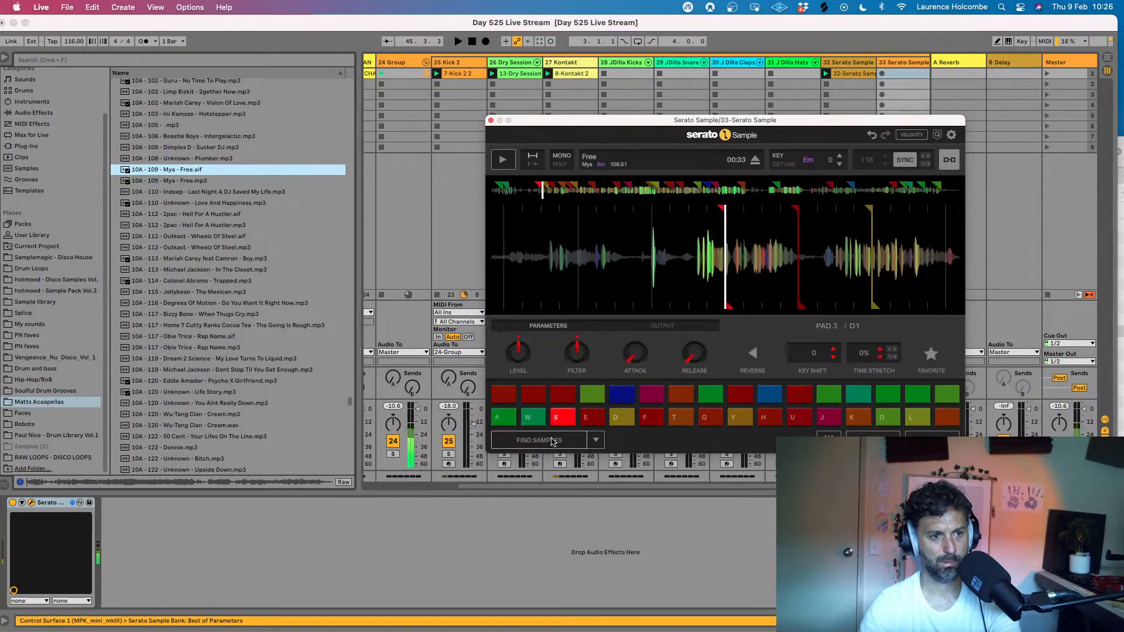
click(491, 120)
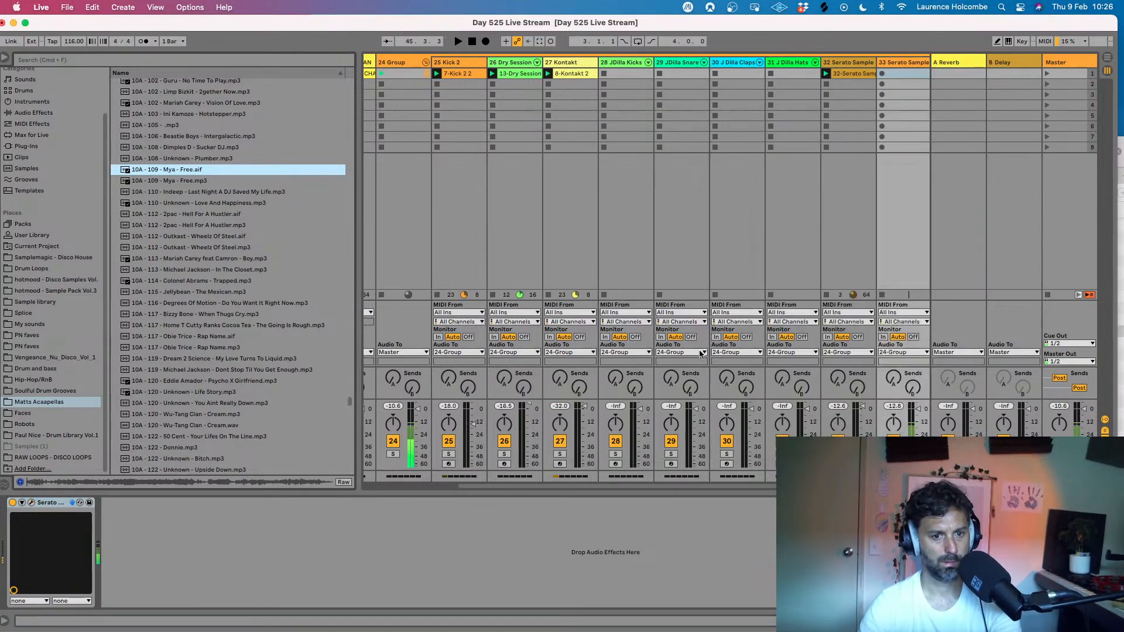
- Lower track 33's volume to -6 dB and slightly further while auditioning the vocal slices over the beat
drag(917, 409, 917, 416)
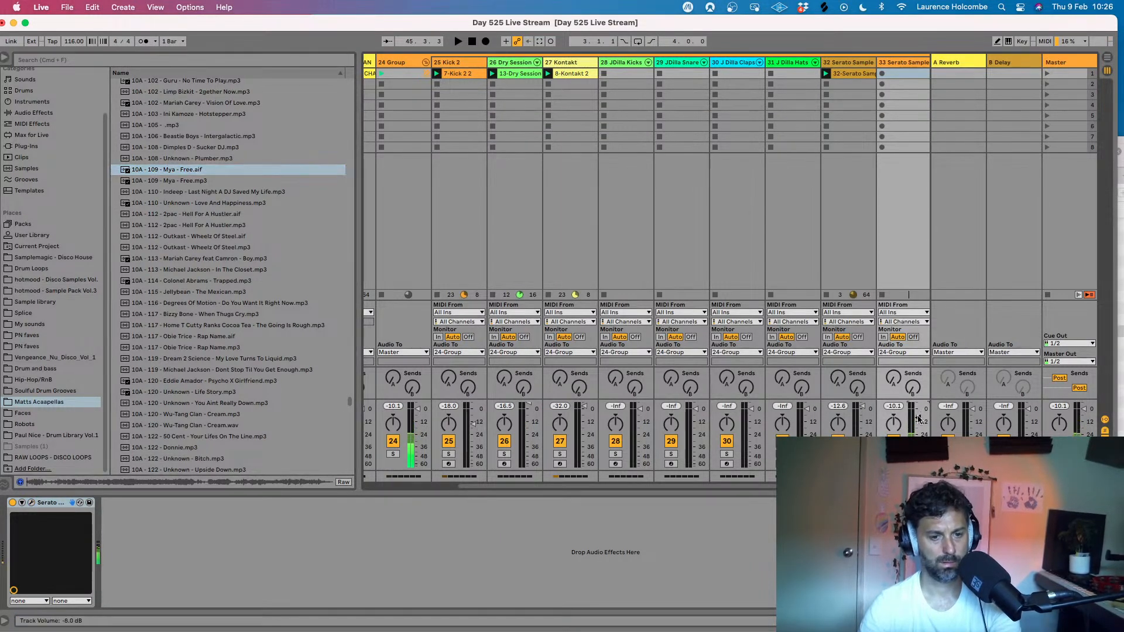
key(space)
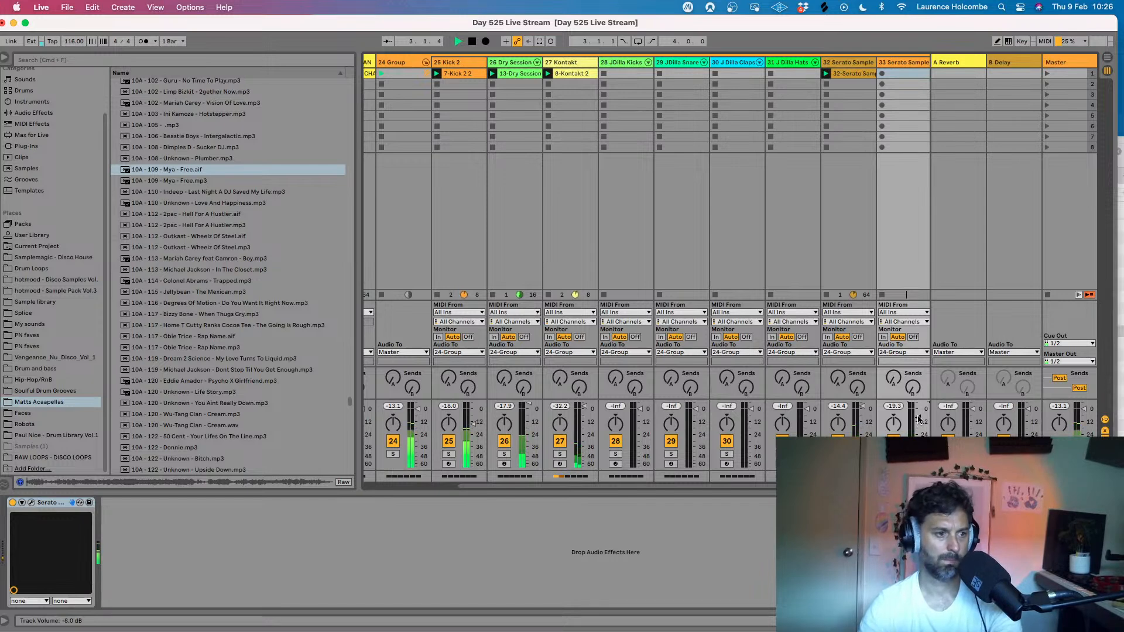
drag(918, 416, 918, 418)
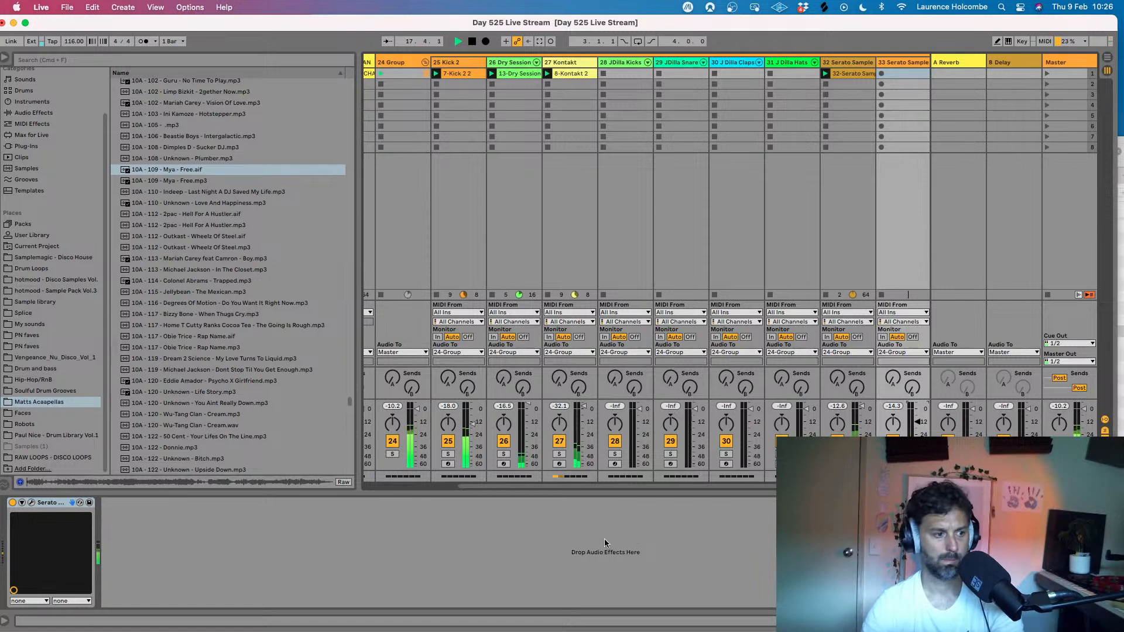
- Reopen track 33's Serato Sample, delete all of its pad cues and stop playback
click(32, 502)
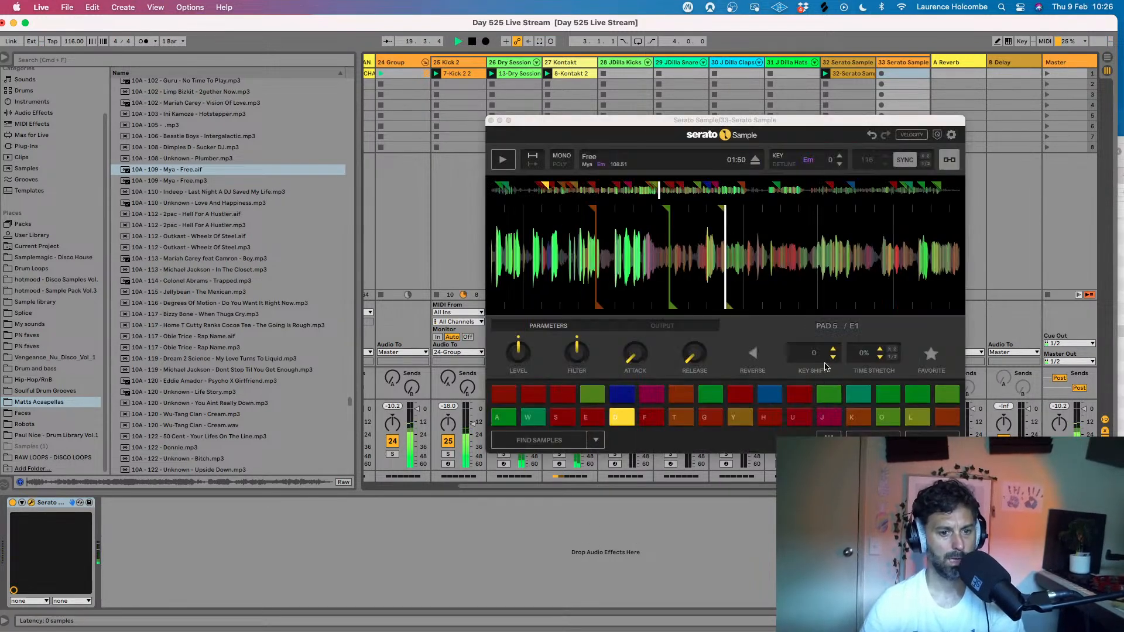
click(932, 440)
click(932, 441)
click(677, 26)
key(space)
click(616, 208)
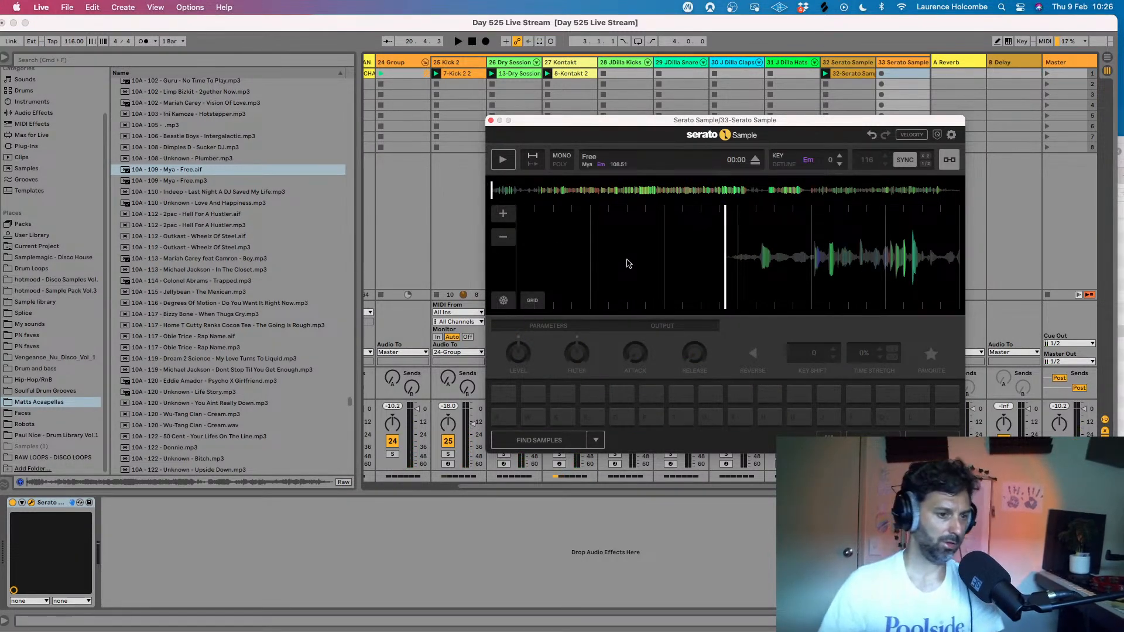
- Launch the first scene, listen to Free over the beat, and wind the vocal back to about 00:39
click(1047, 73)
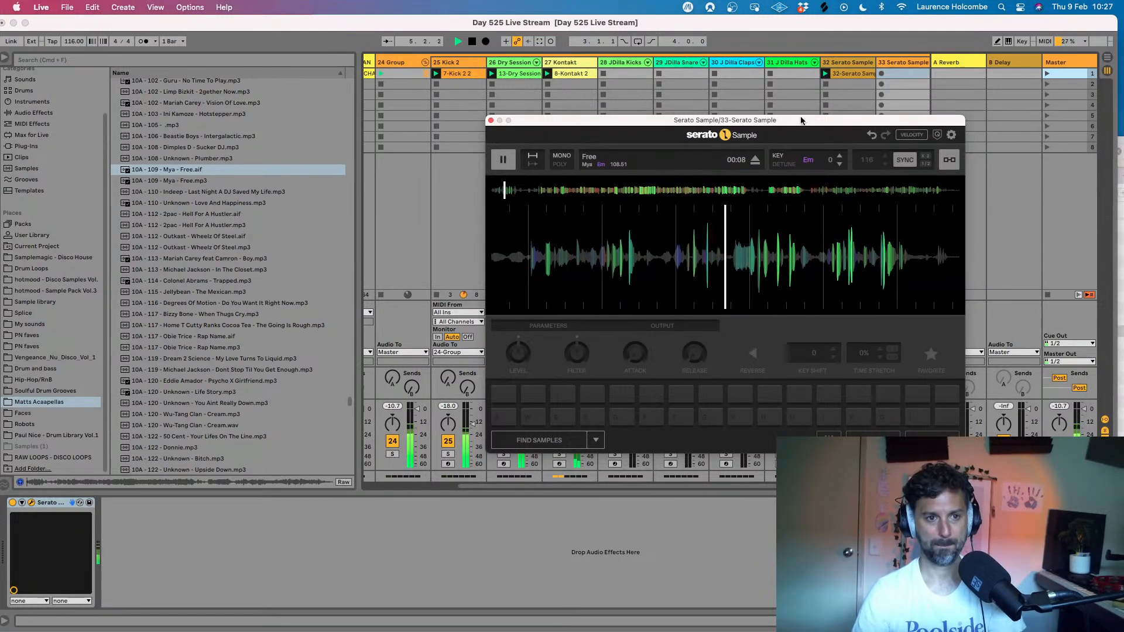
drag(801, 120, 739, 110)
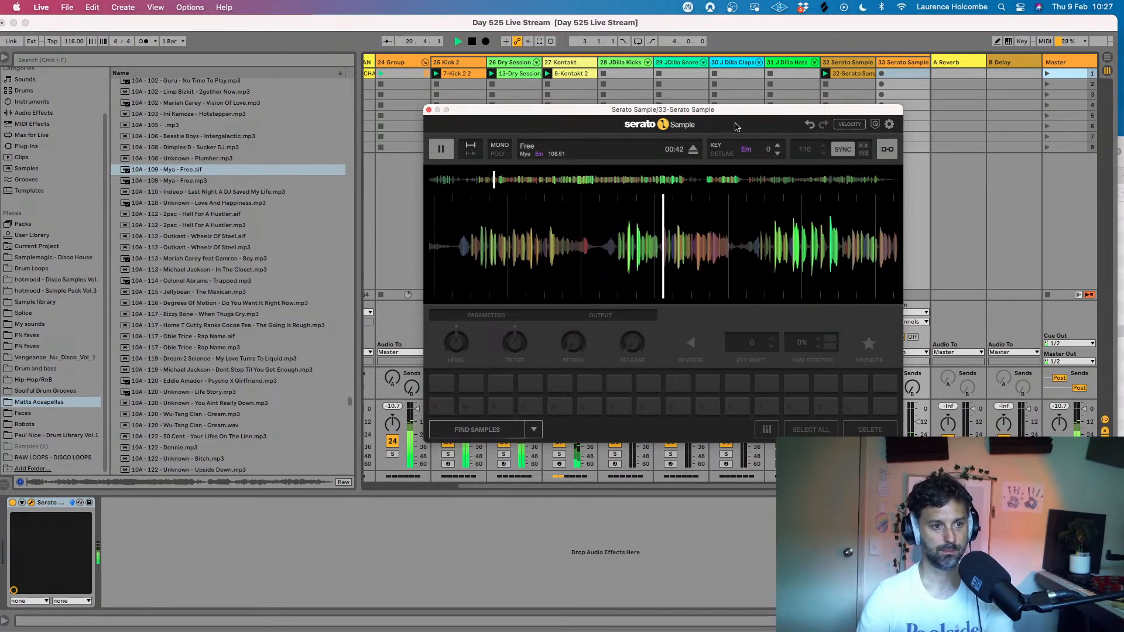
drag(601, 115, 584, 112)
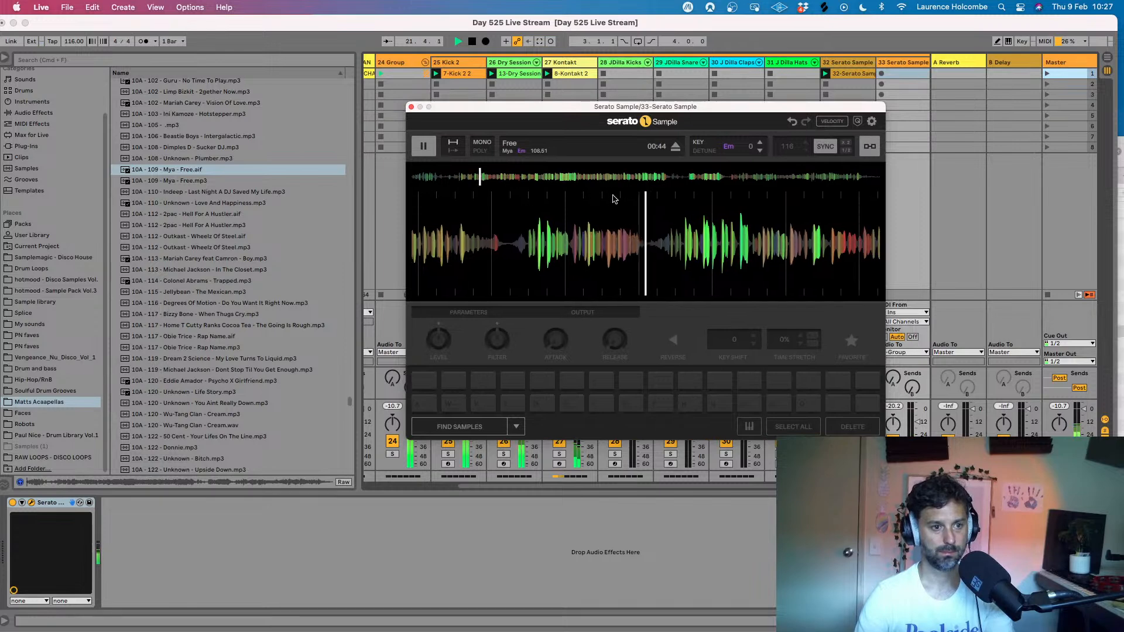
drag(582, 216, 704, 222)
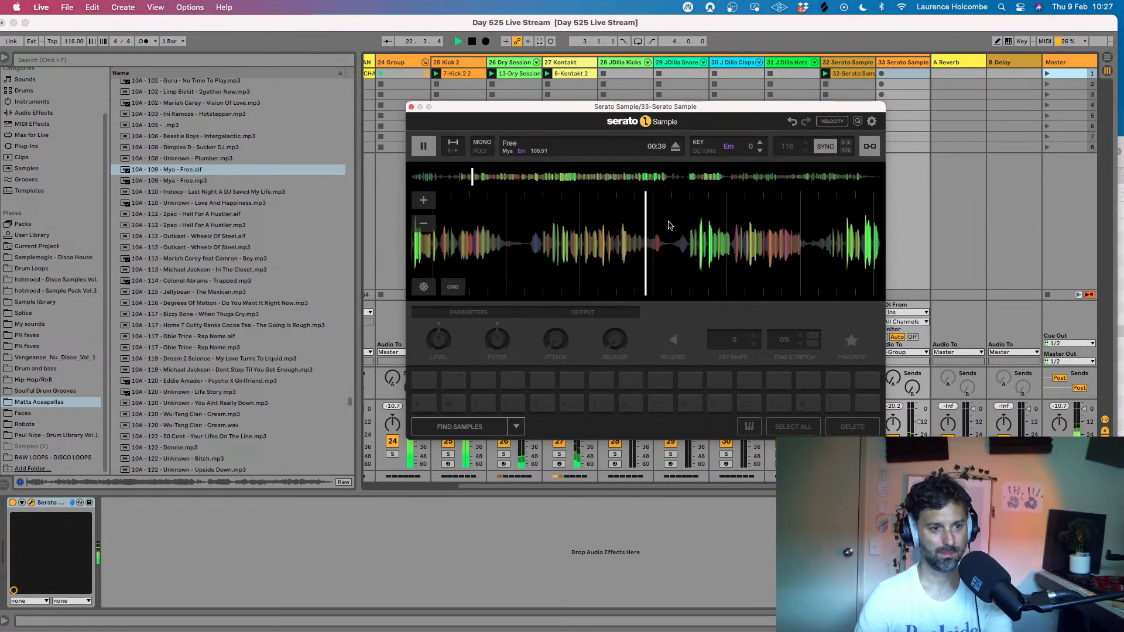
- Set cues on pads A and K at about 00:40 of Free, and shift pad A's start to about 00:41
click(423, 145)
click(425, 402)
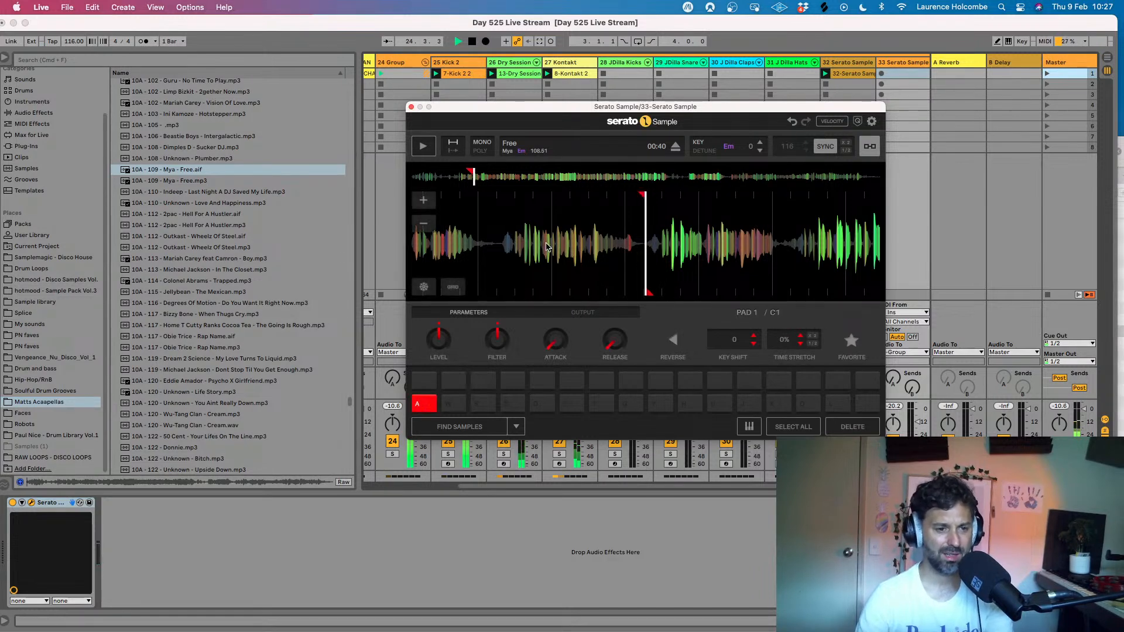
key(k)
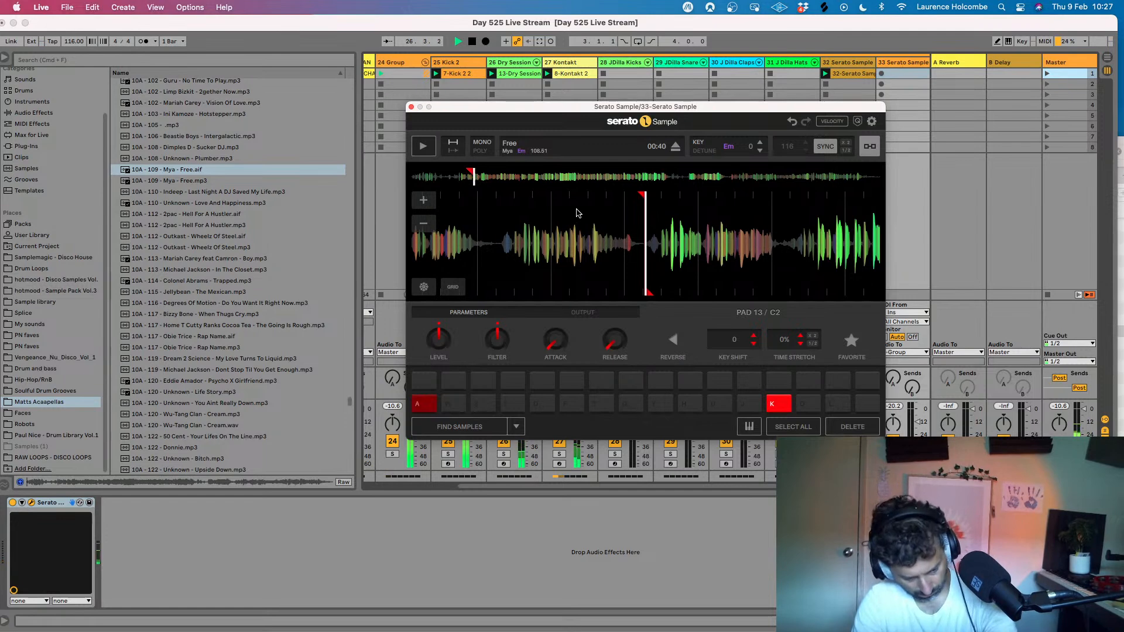
key(a)
key(a)
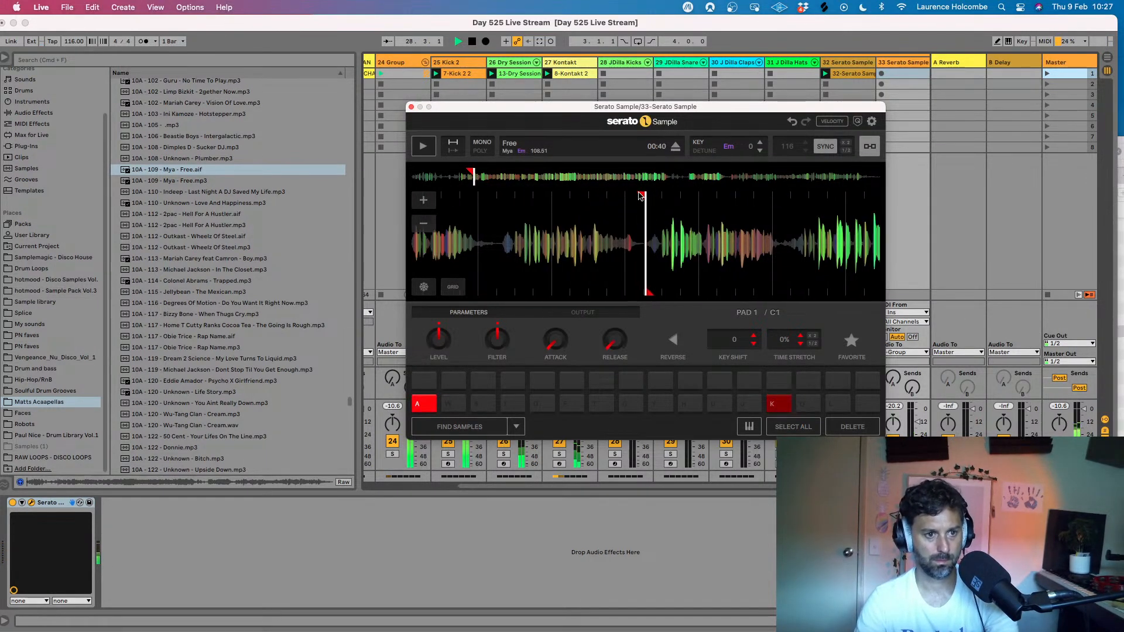
key(a)
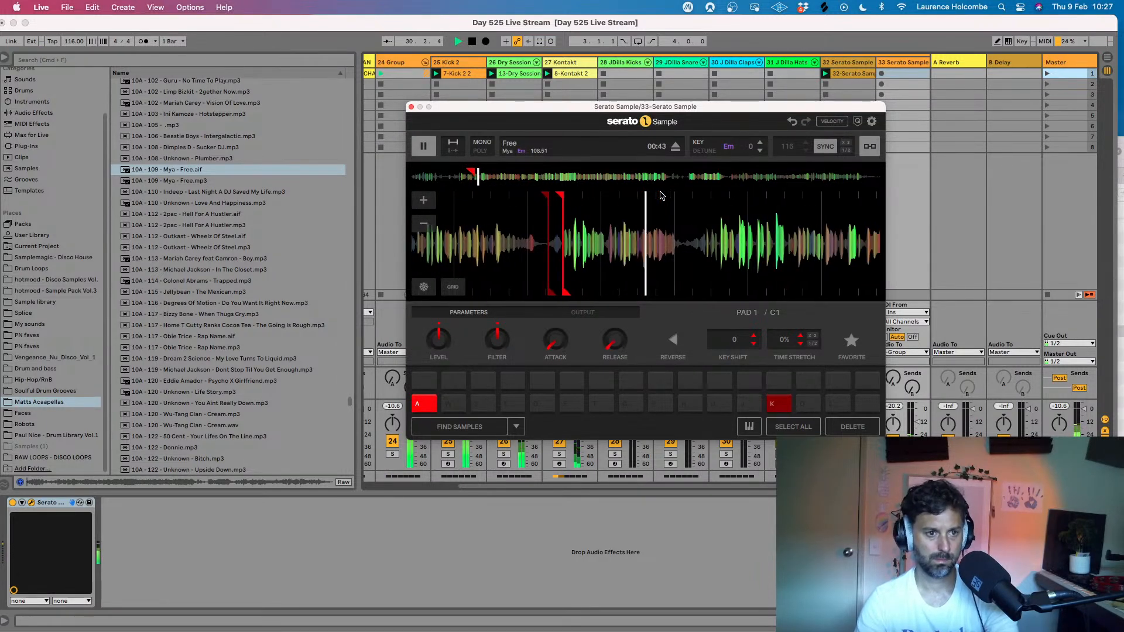
key(a)
key(a)
key(a)
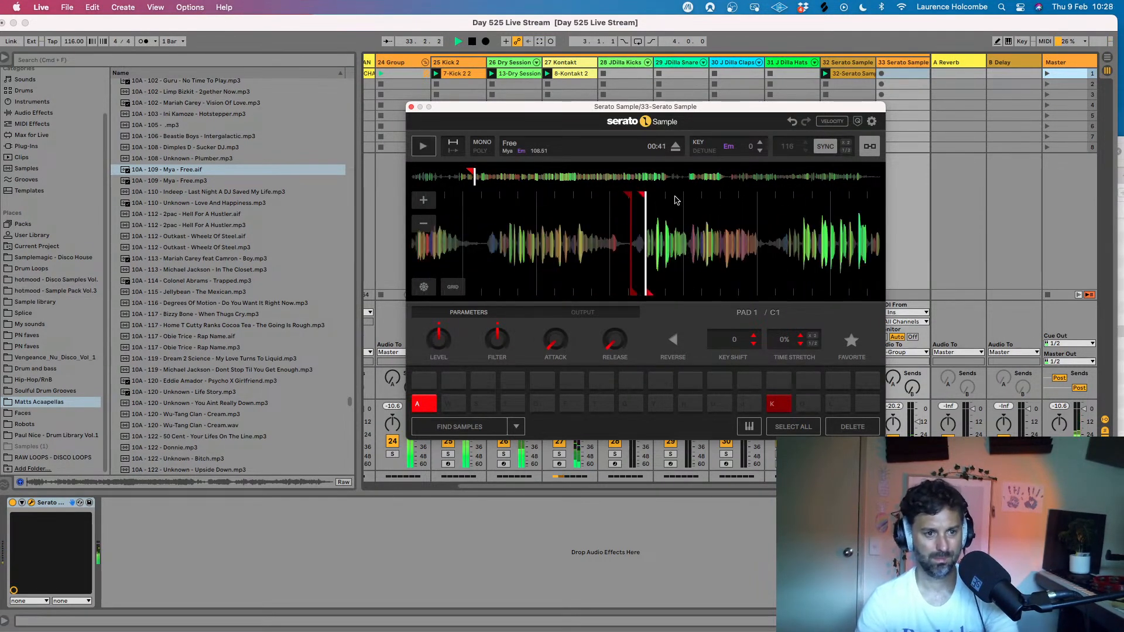
- Play Free onward from the pad A cue over the beat while looking through the slower 10A acapellas
click(427, 147)
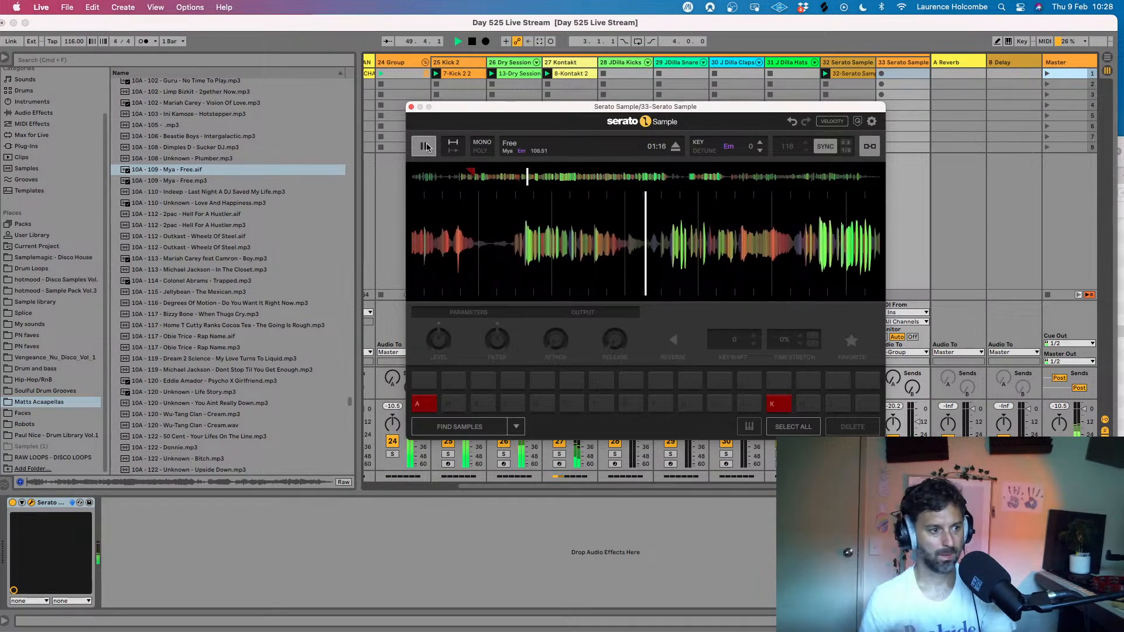
scroll(242, 221, up, 1)
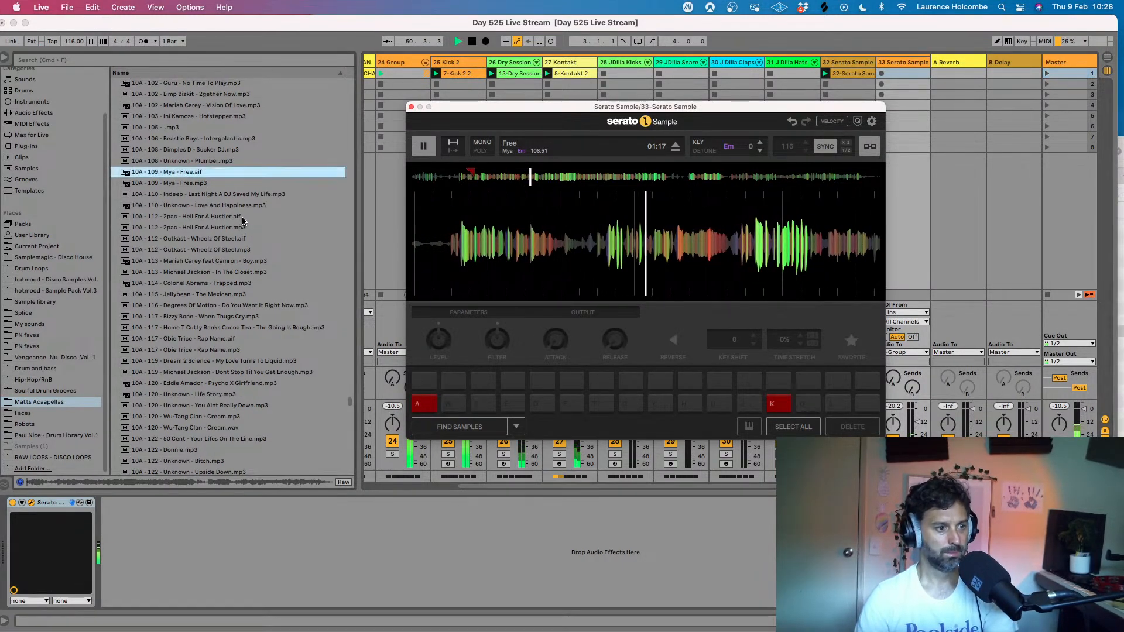
scroll(242, 221, up, 6)
scroll(242, 222, up, 2)
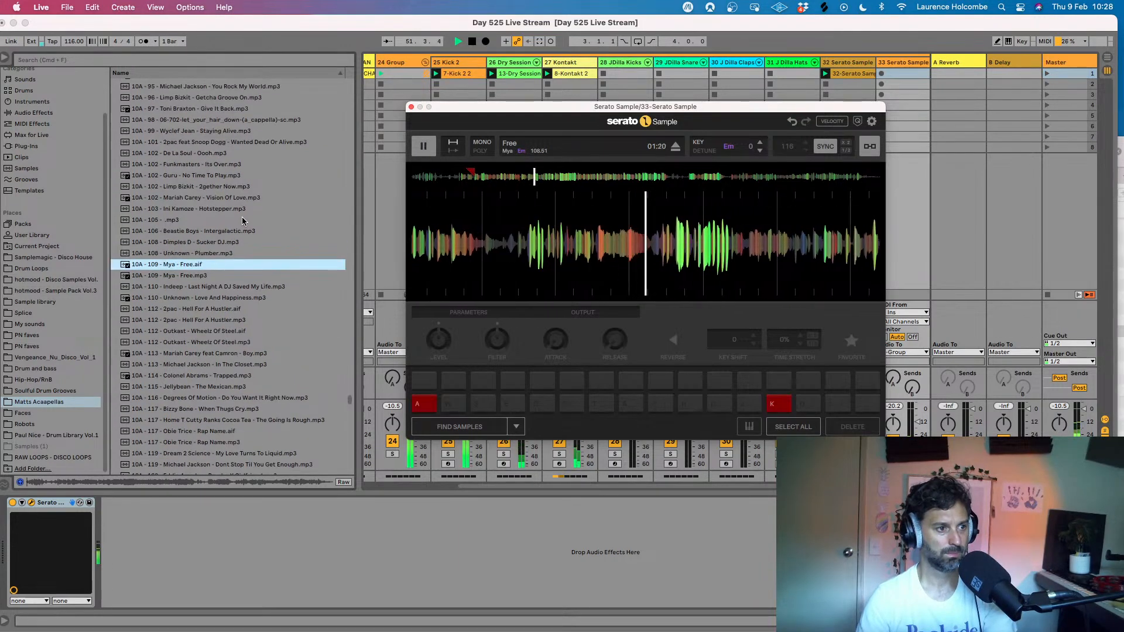
scroll(243, 220, up, 3)
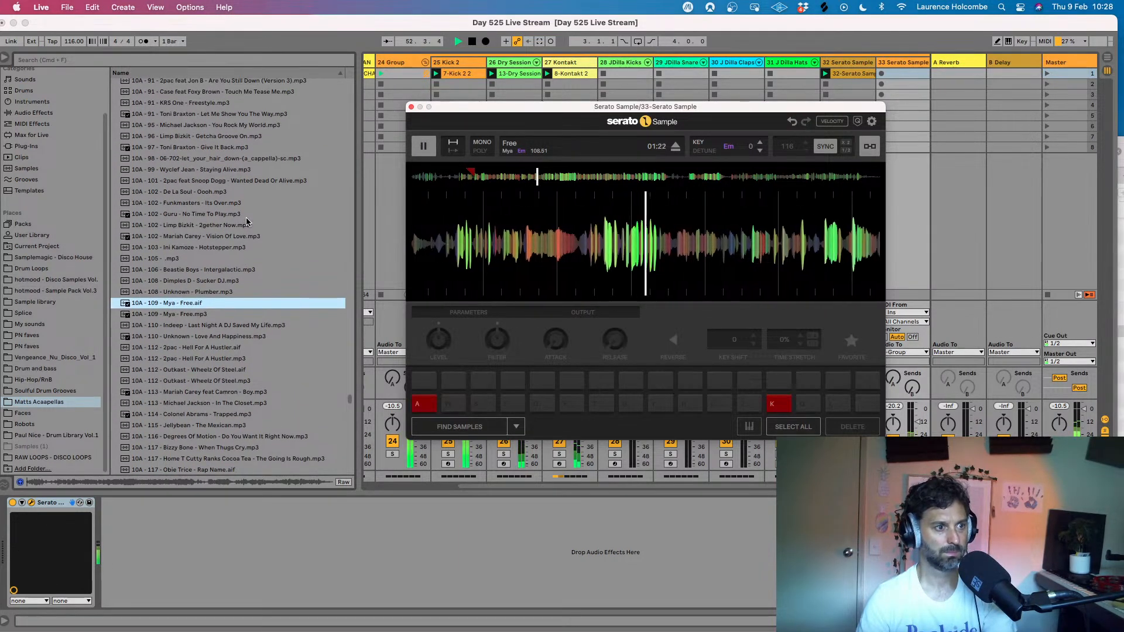
scroll(247, 221, up, 2)
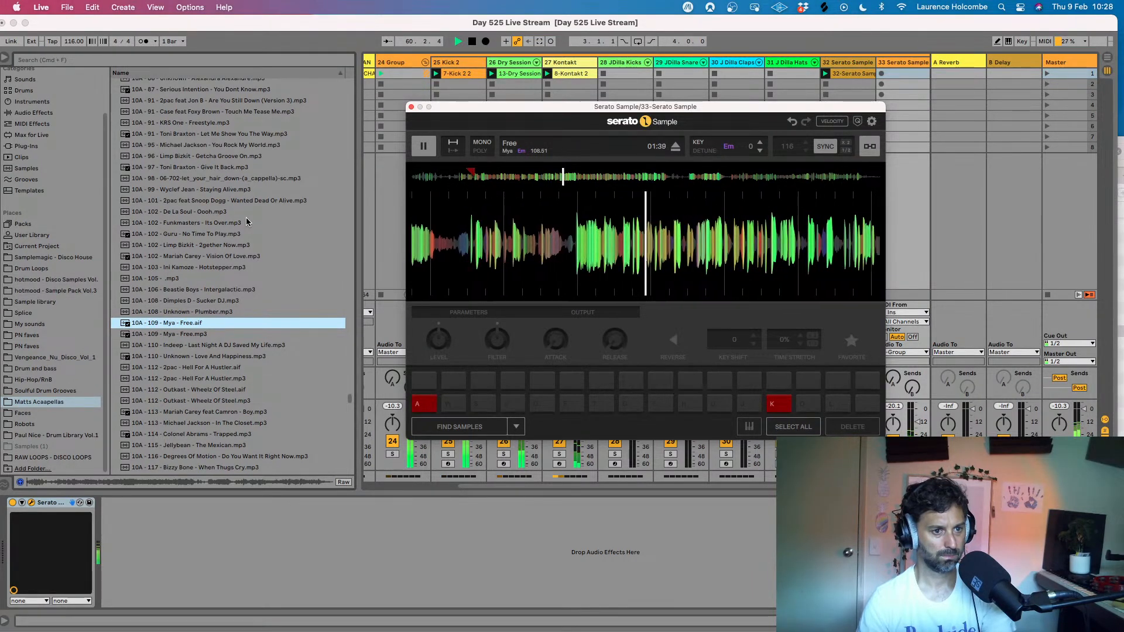
- Set a cue on pad W at about 01:37 of Free and close the Serato Sample window
drag(543, 246, 542, 245)
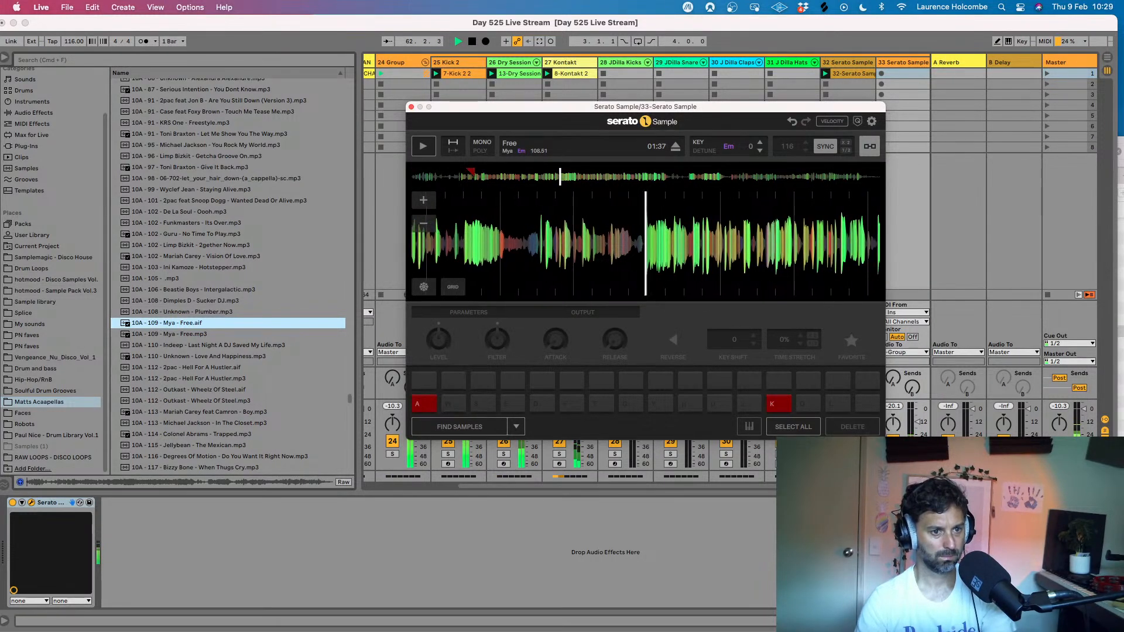
click(455, 403)
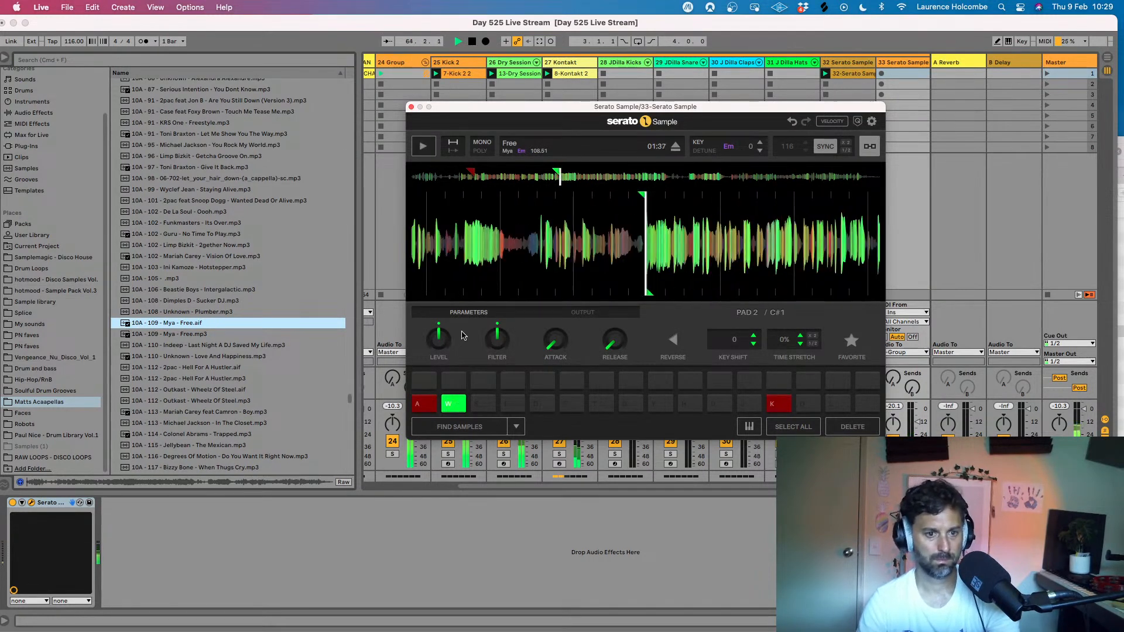
click(411, 106)
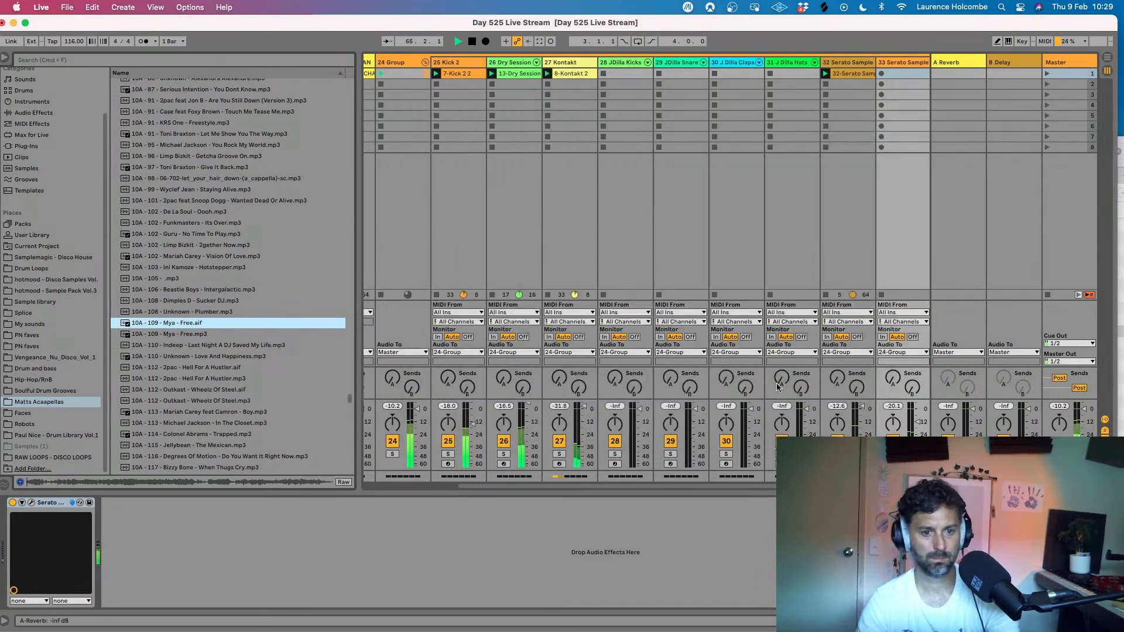
- Lower track 33's volume a little more and play Free onward from the 01:37 cue over the beat
drag(919, 422, 920, 428)
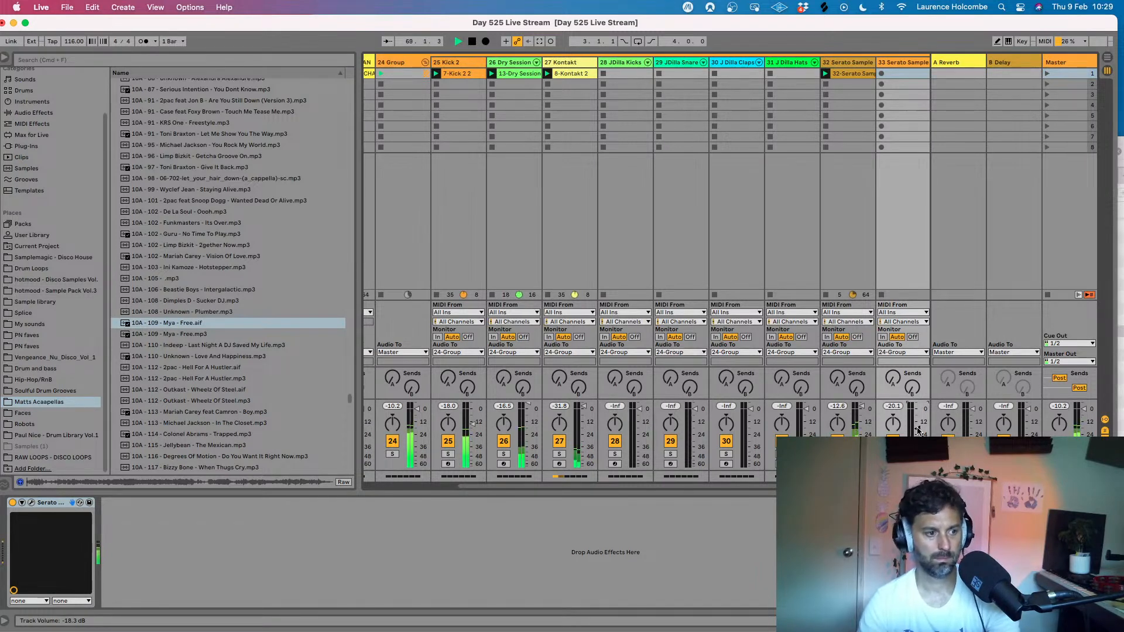
click(31, 503)
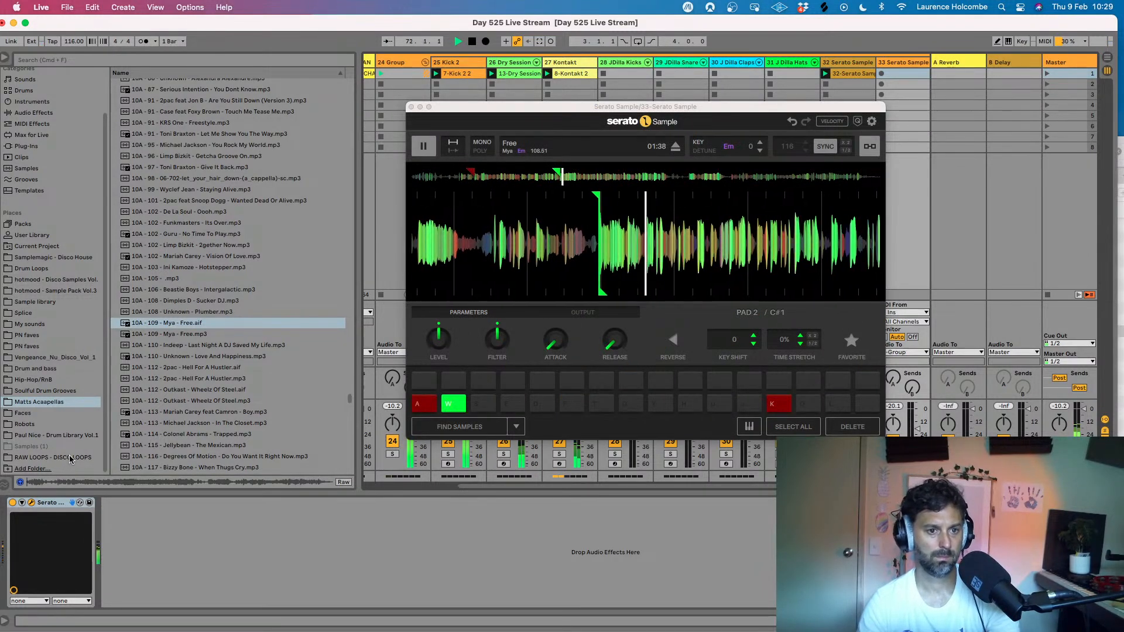
click(422, 146)
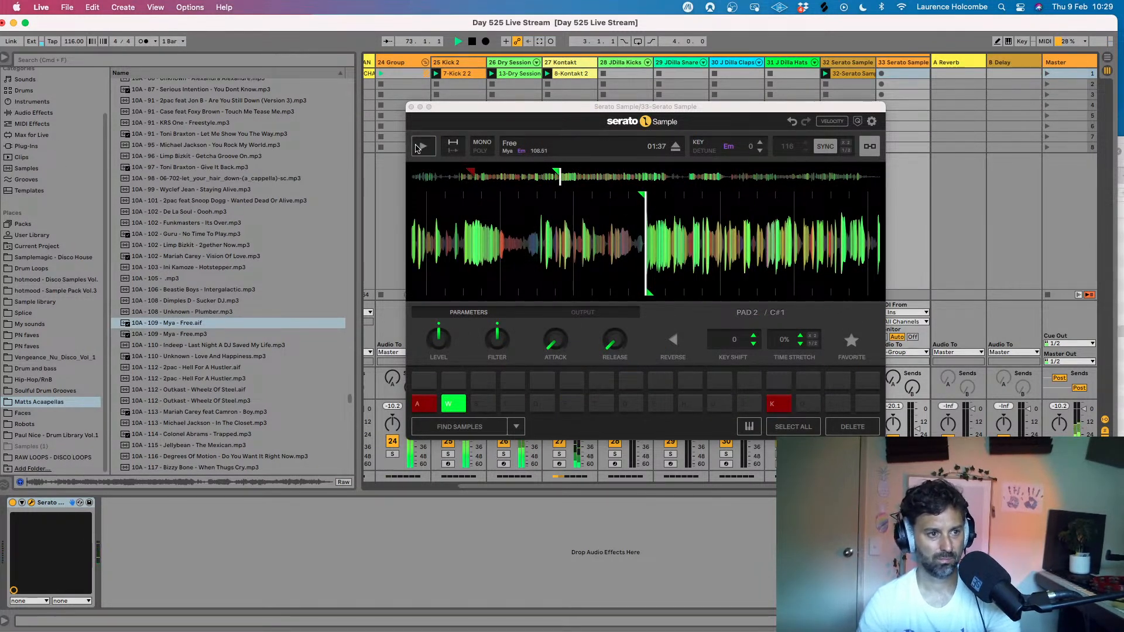
click(423, 147)
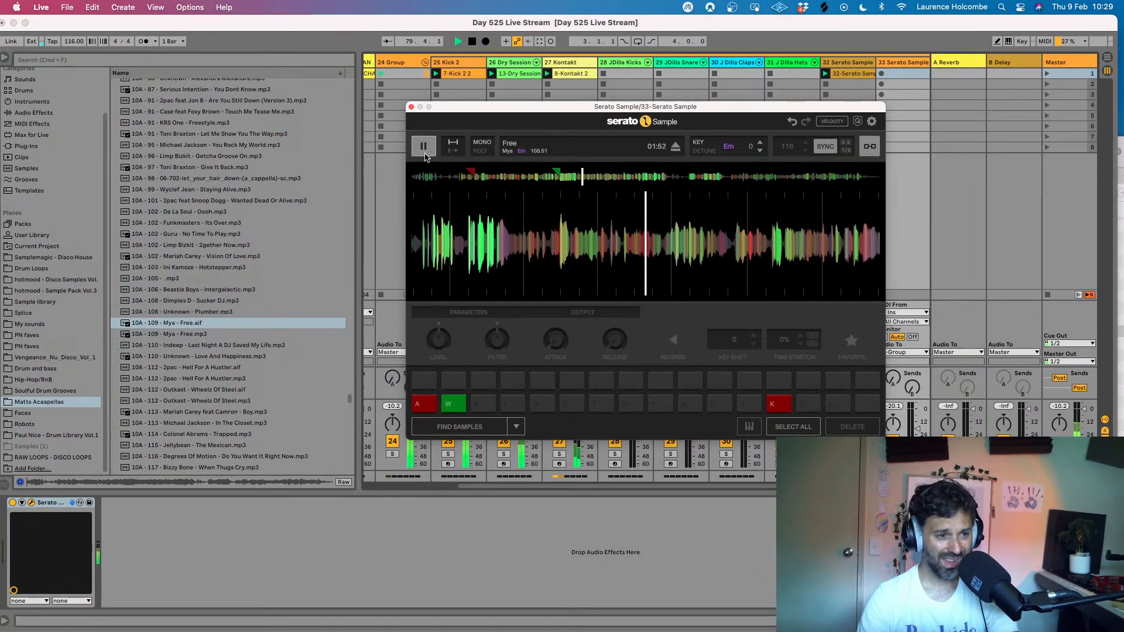
- Set a cue on pad S at about 01:46 of Free and close the Serato Sample window
click(425, 149)
drag(433, 234, 616, 323)
click(484, 404)
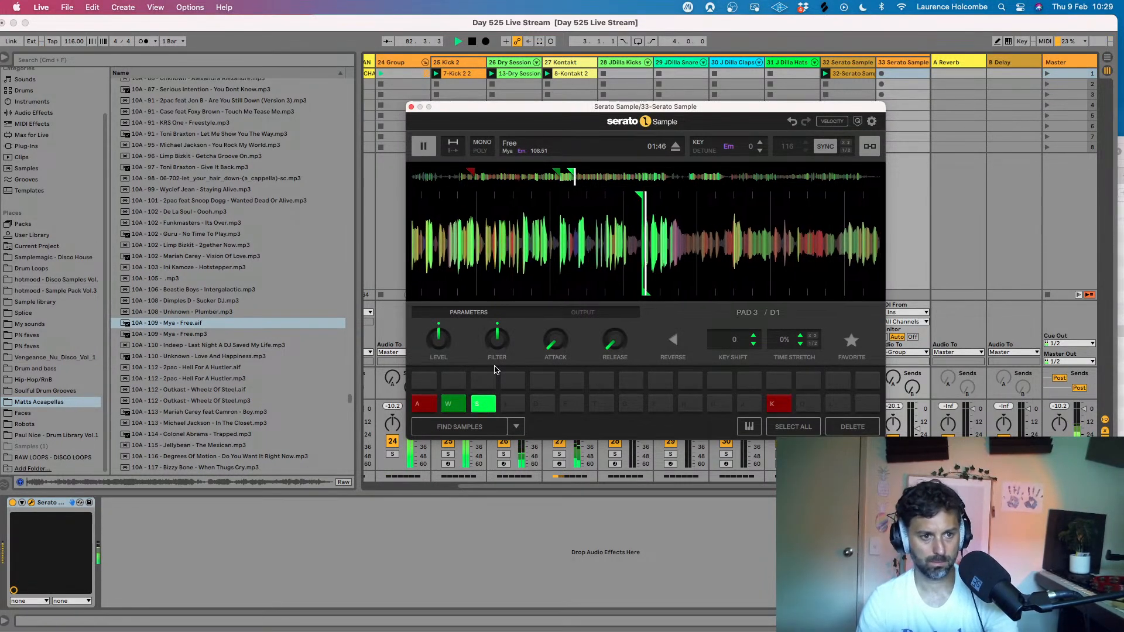
click(423, 146)
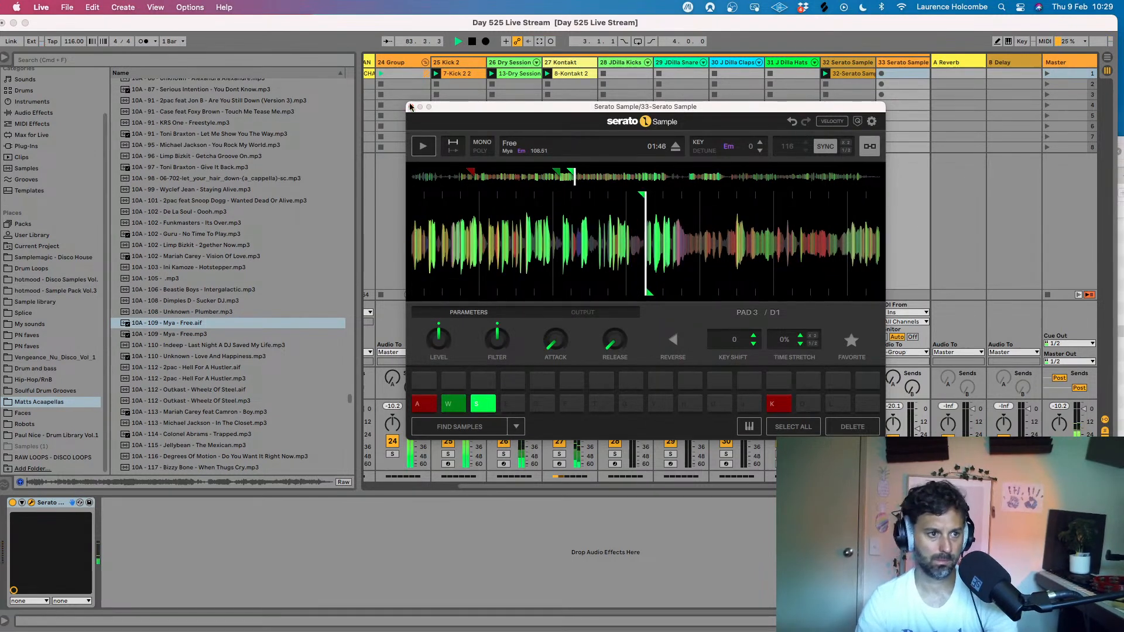
drag(410, 105, 410, 106)
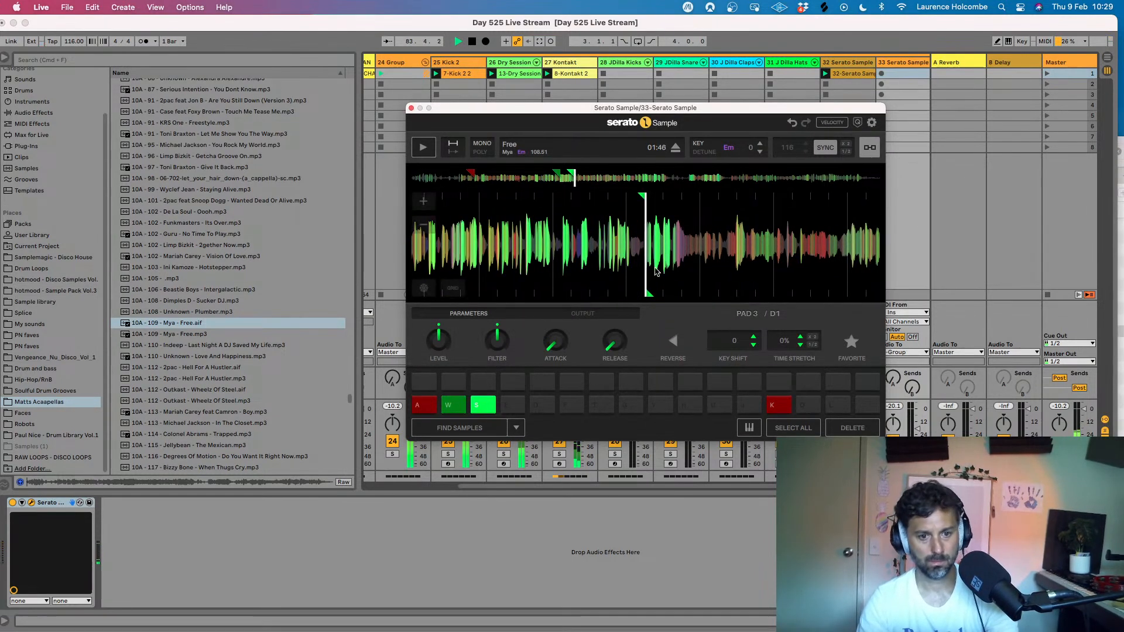
click(410, 107)
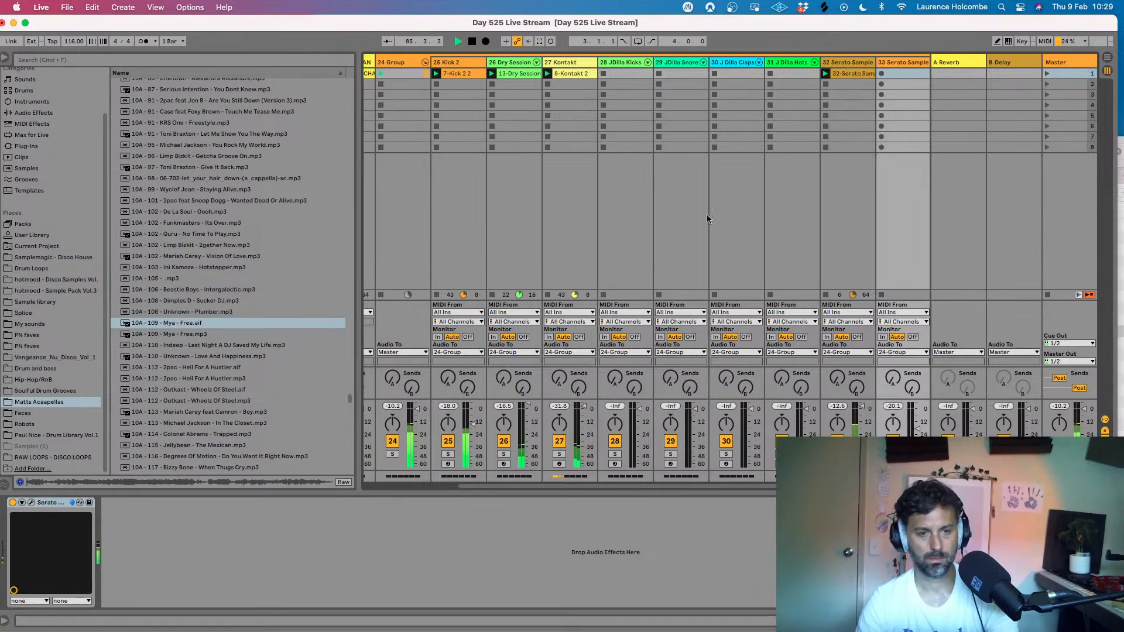
- Copy the Pro-C 2 compressor from track 32 onto track 33 after Serato Sample and check its settings
click(849, 82)
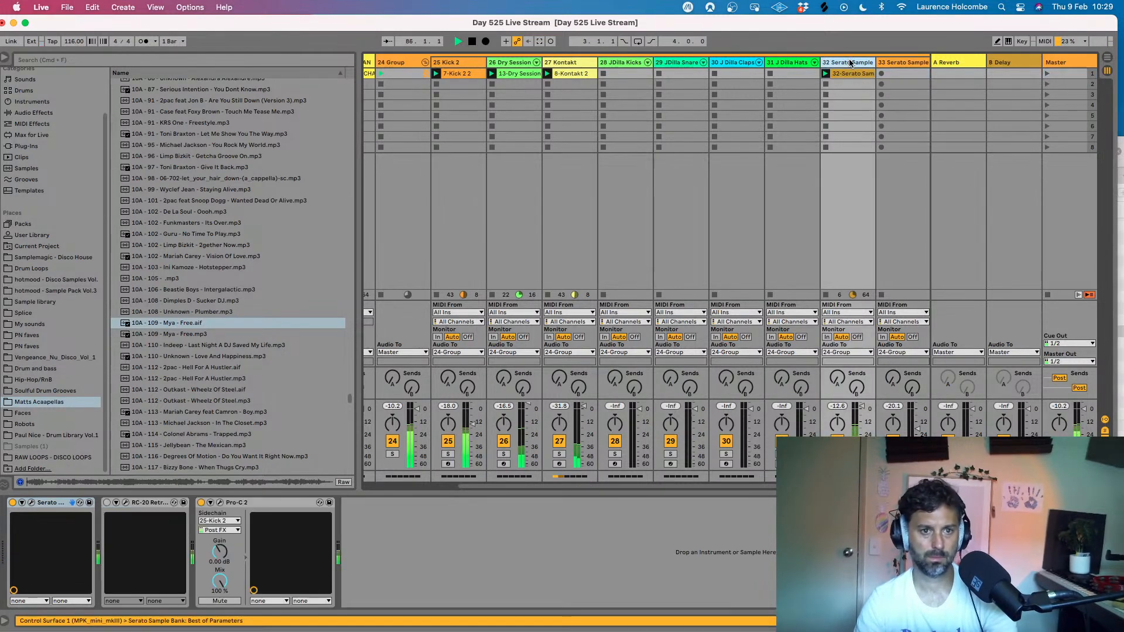
right_click(255, 503)
click(293, 384)
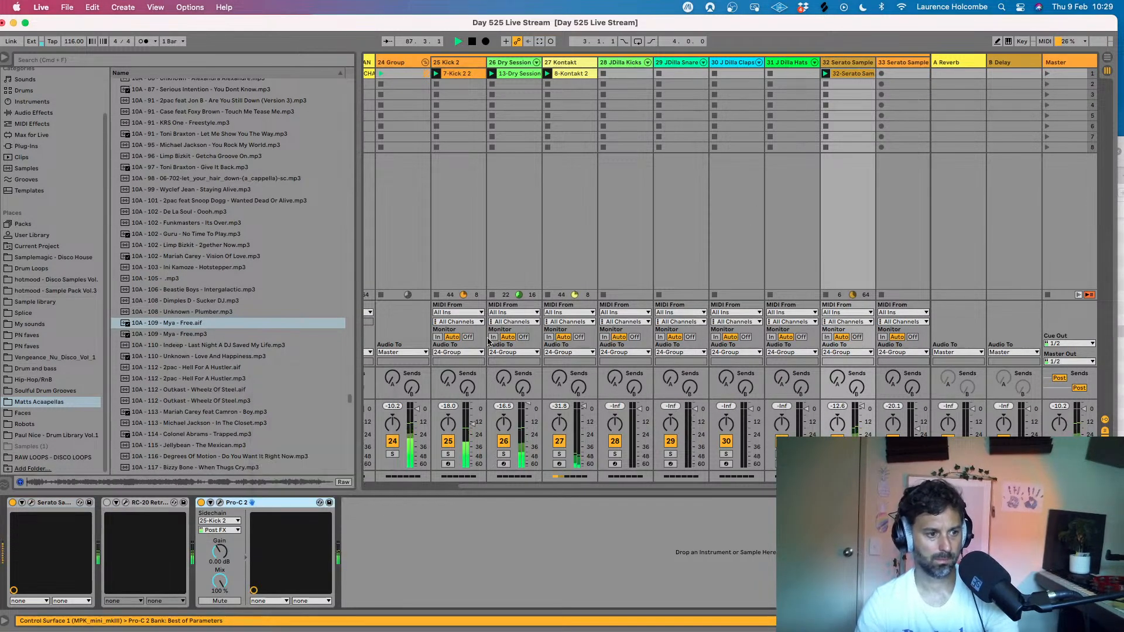
click(896, 76)
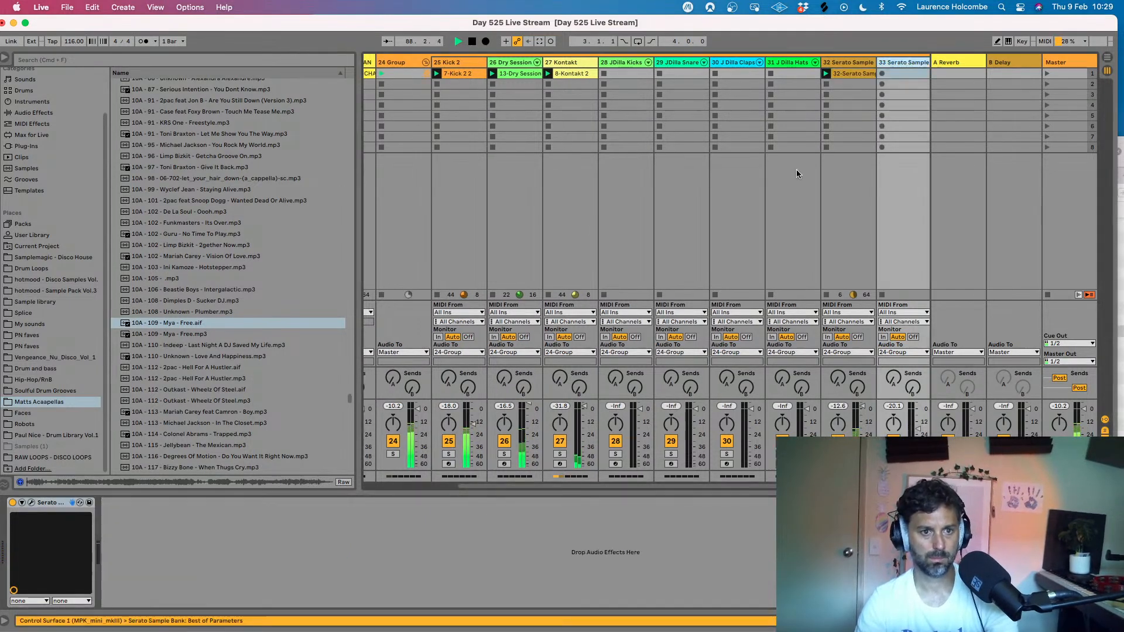
right_click(155, 546)
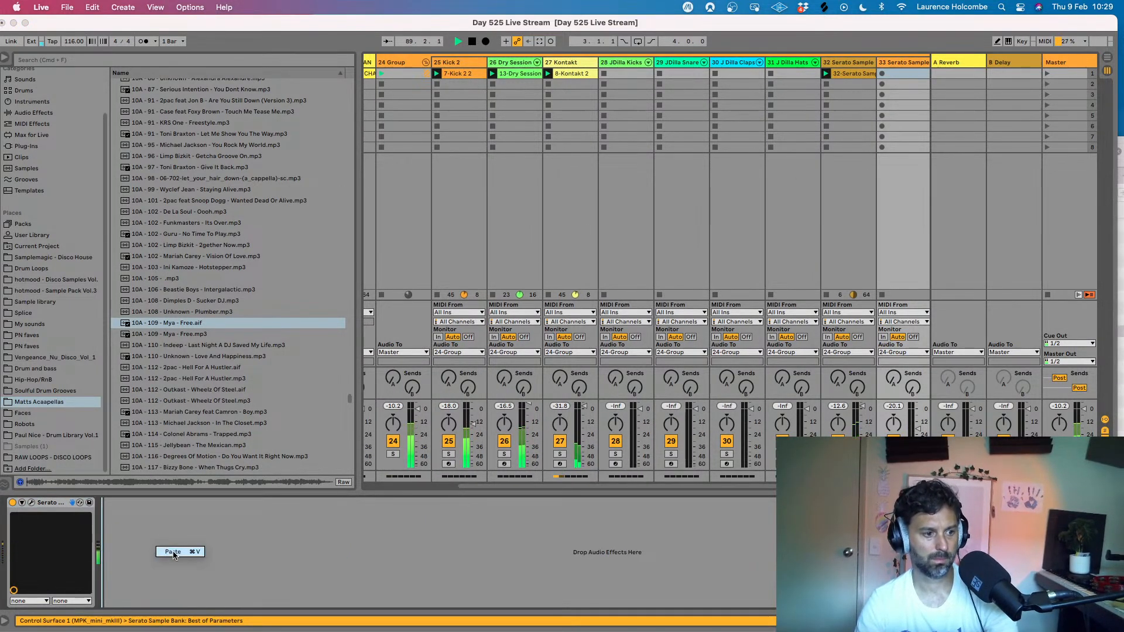
click(173, 552)
click(125, 503)
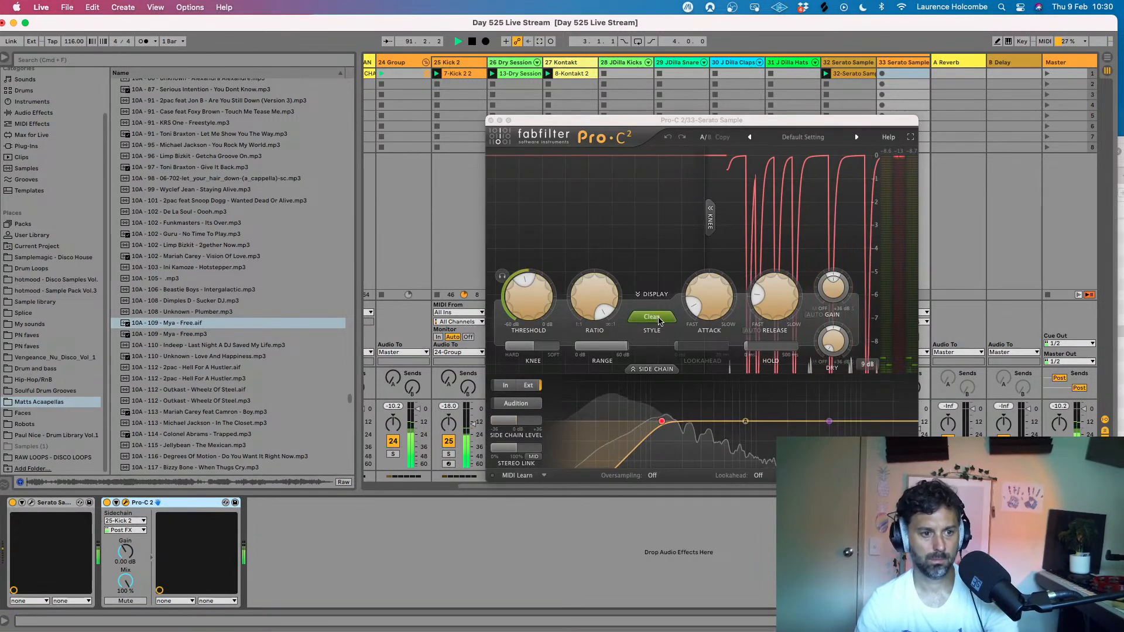
click(491, 120)
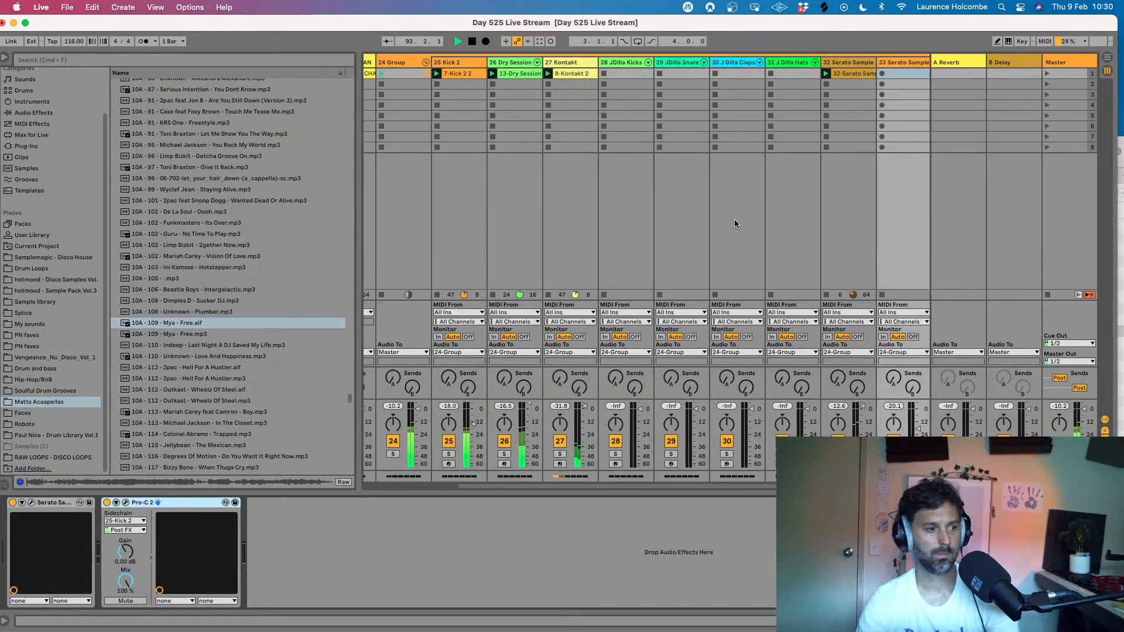
- Reopen Serato Sample on track 33 and set a cue on pad E at about 01:49 of Free
click(846, 61)
click(890, 61)
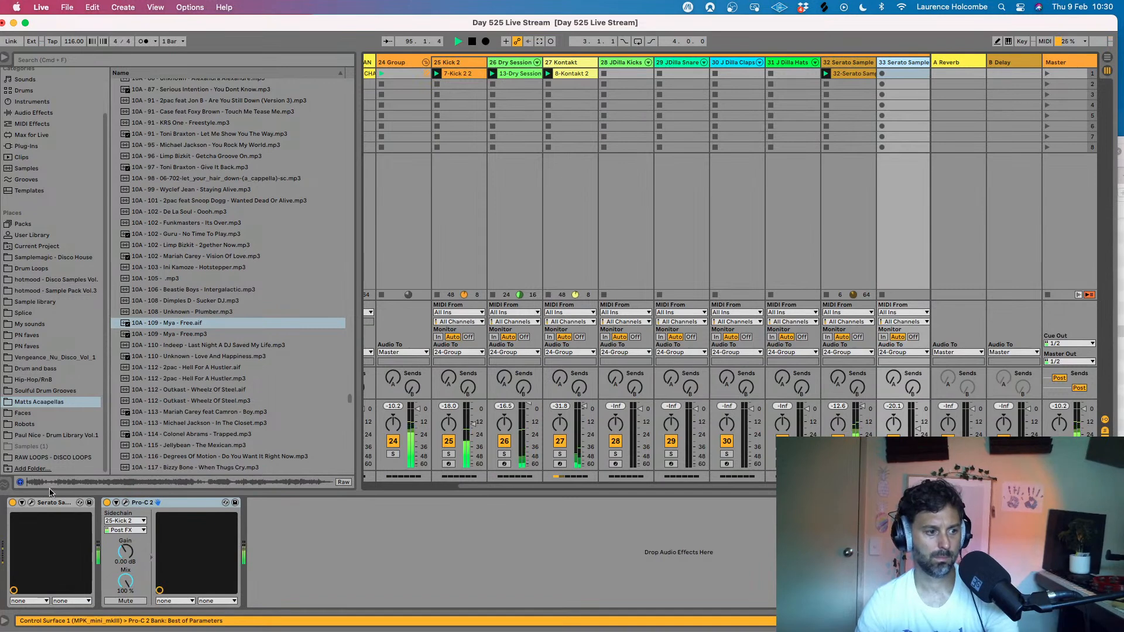
click(31, 503)
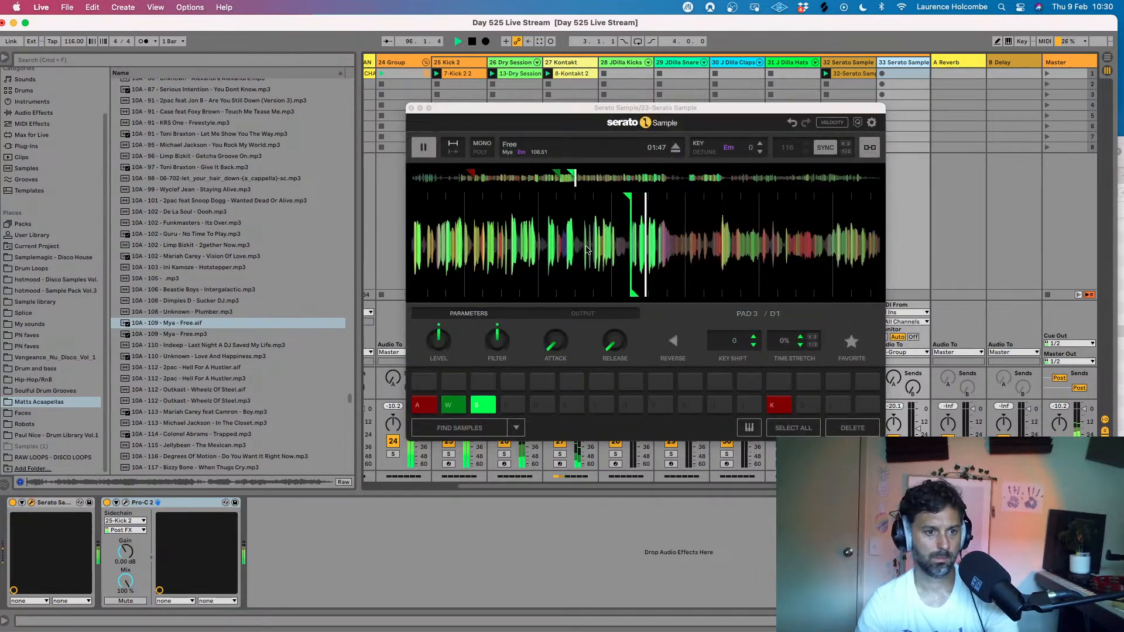
click(424, 150)
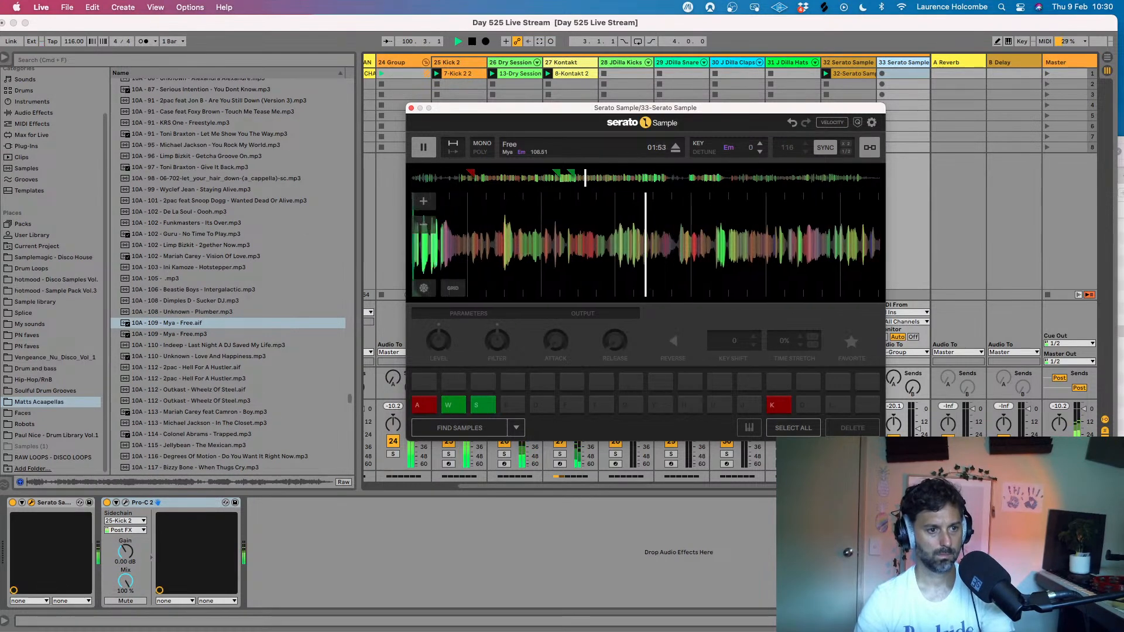
drag(438, 226, 592, 227)
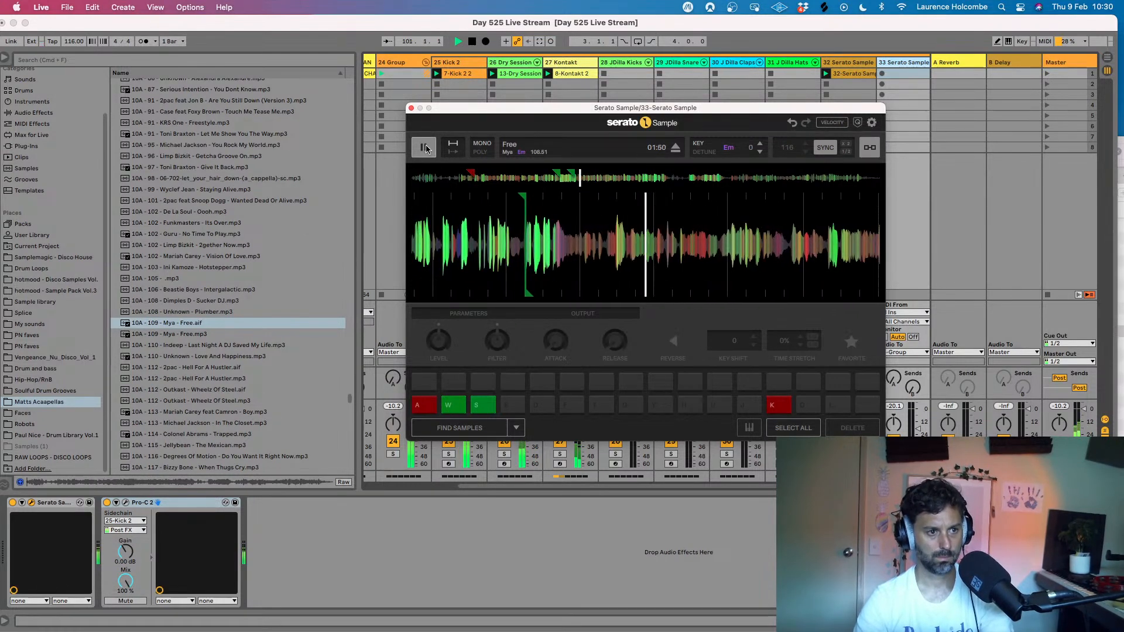
click(513, 403)
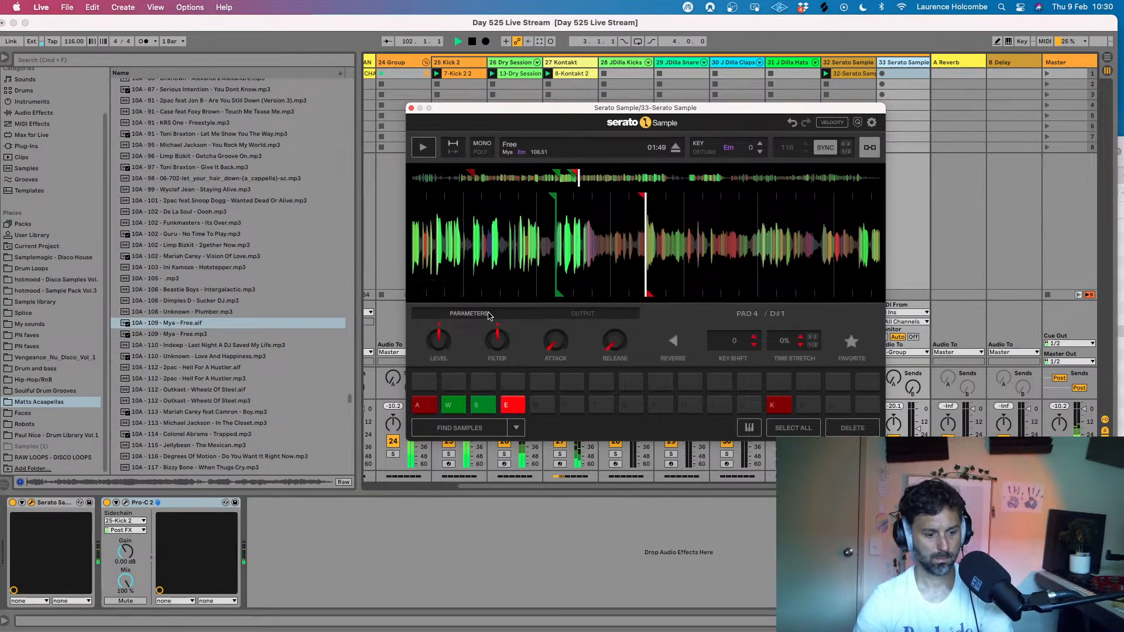
- Set a cue on pad D at about 01:49 of Free and trigger pads S and D in turn over the beat
key(d)
key(s)
key(d)
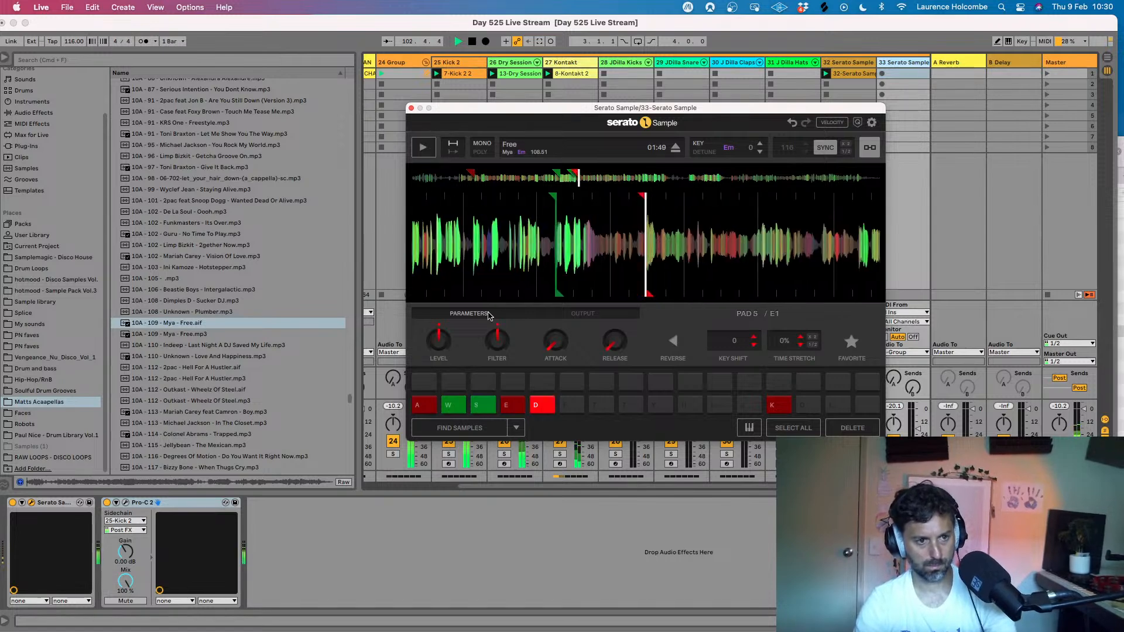
key(a)
key(s)
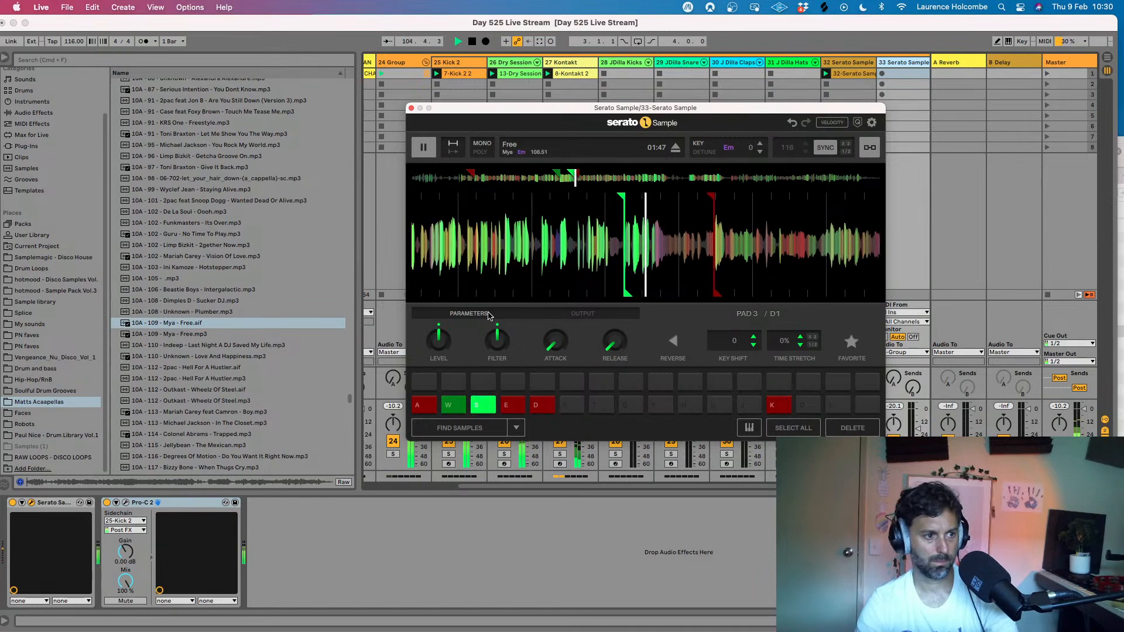
key(d)
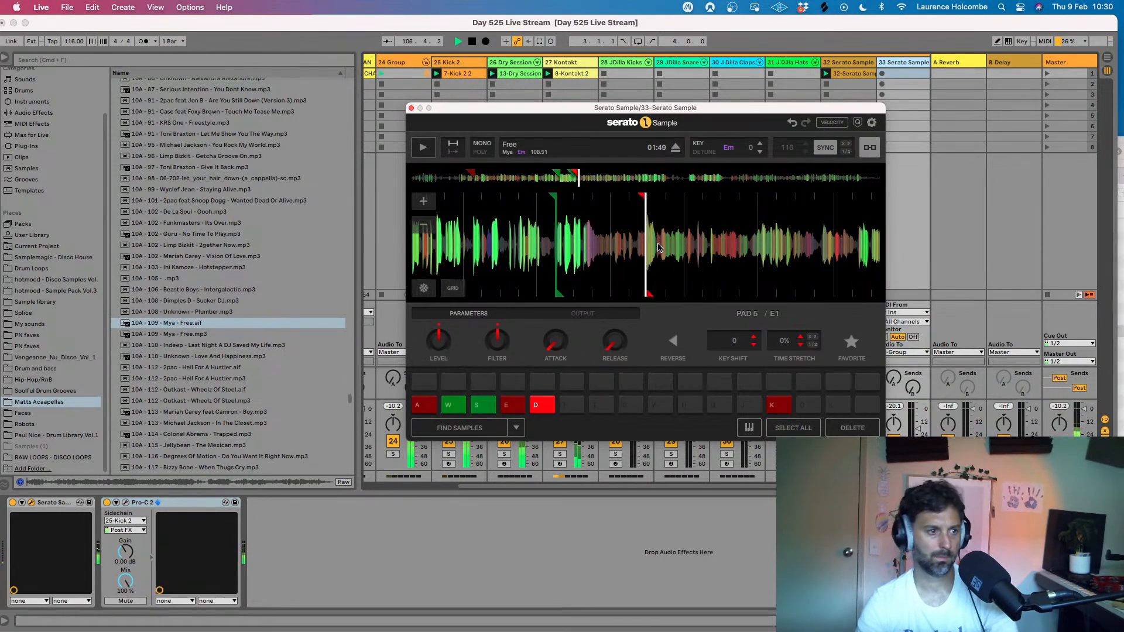
key(s)
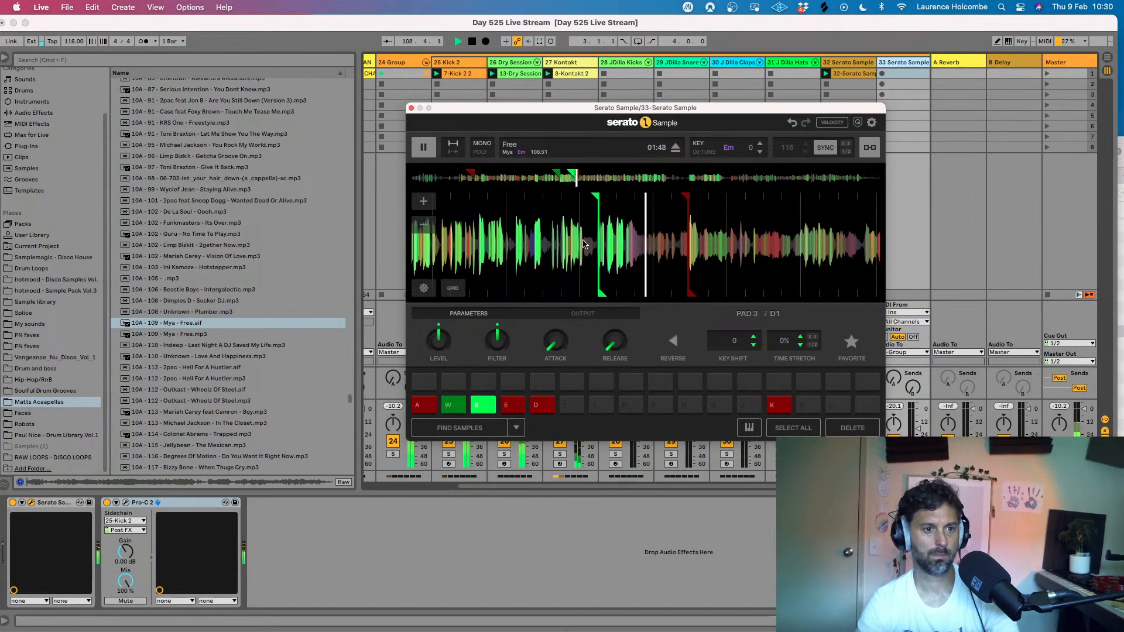
- Play Free onward from the pad S section and set a cue on pad F at about 02:19
click(425, 149)
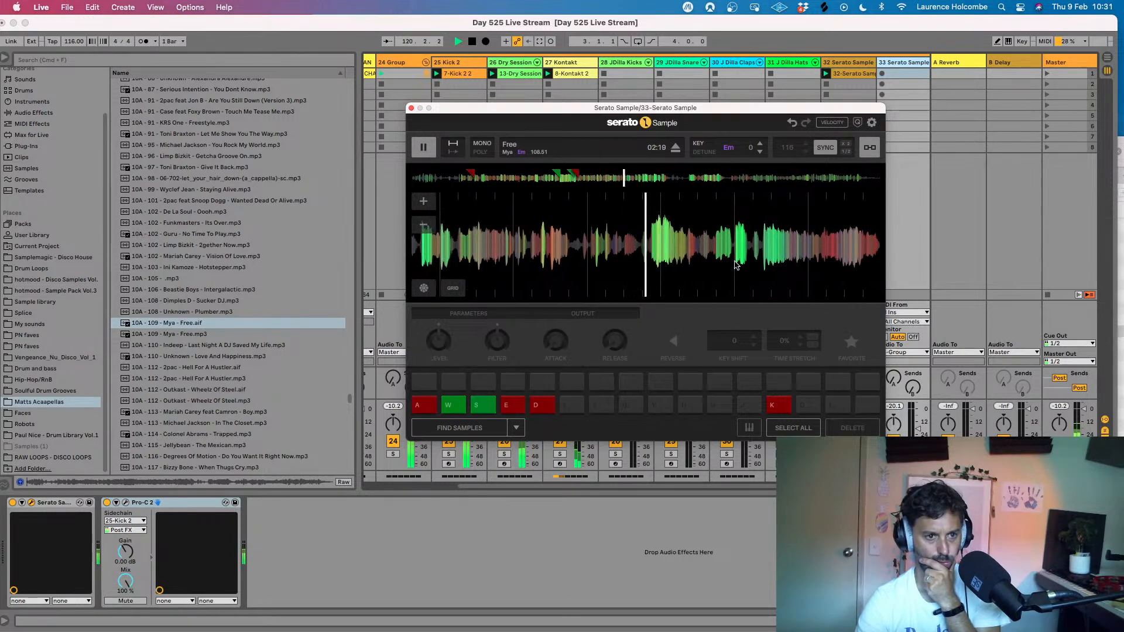
click(424, 147)
drag(570, 266, 600, 265)
click(571, 405)
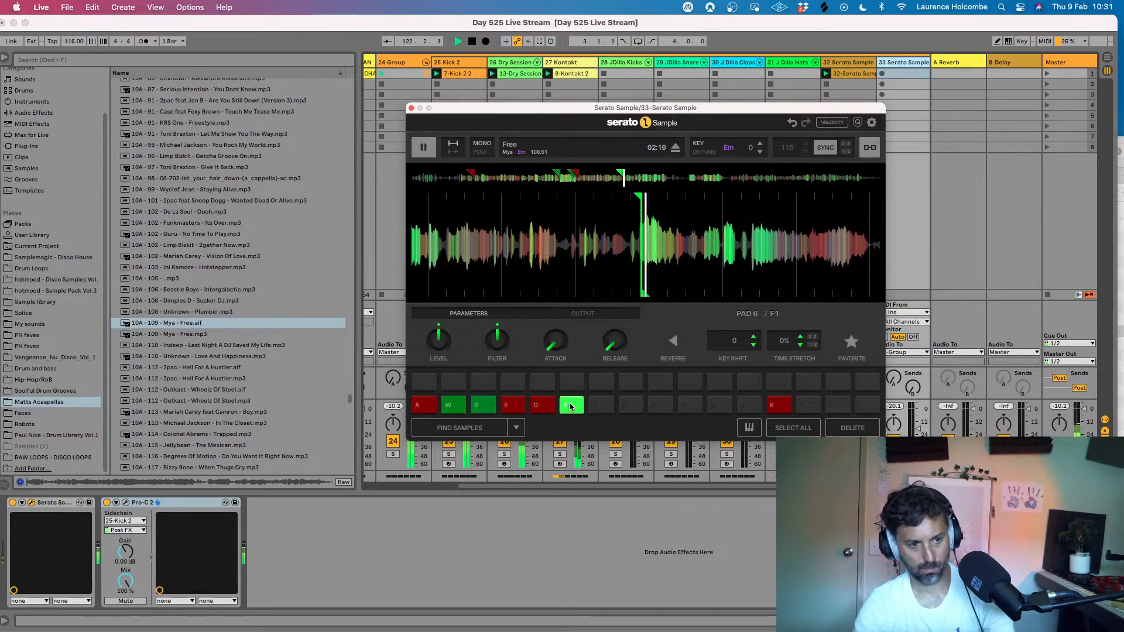
- Trigger pads F and S over the beat and set a cue on pad T at about 02:21 of Free
key(f)
key(s)
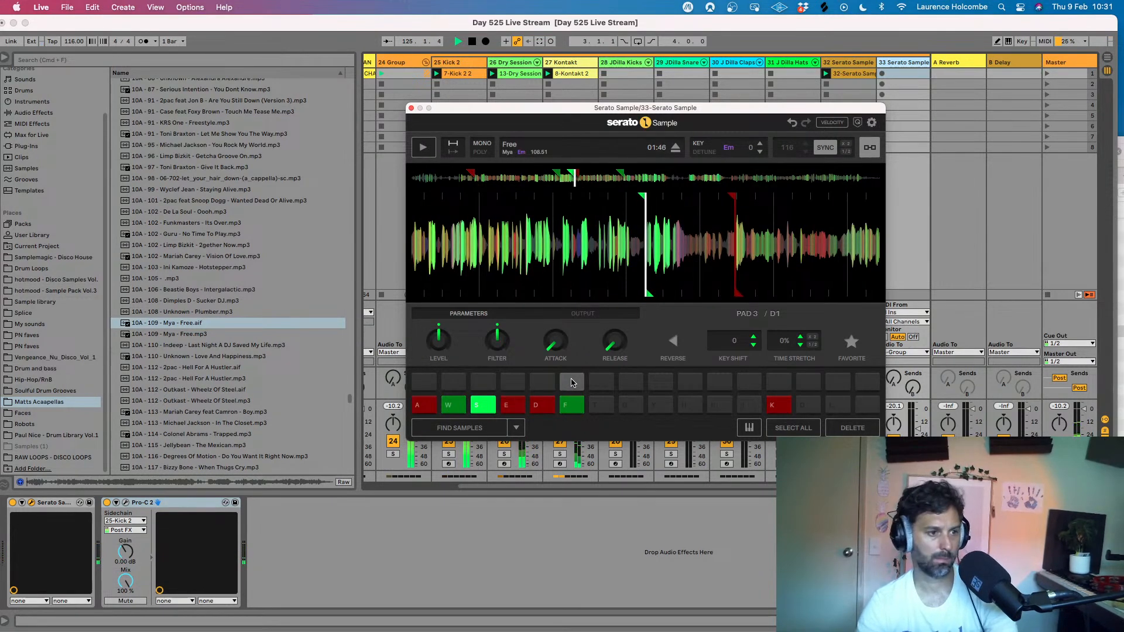
key(f)
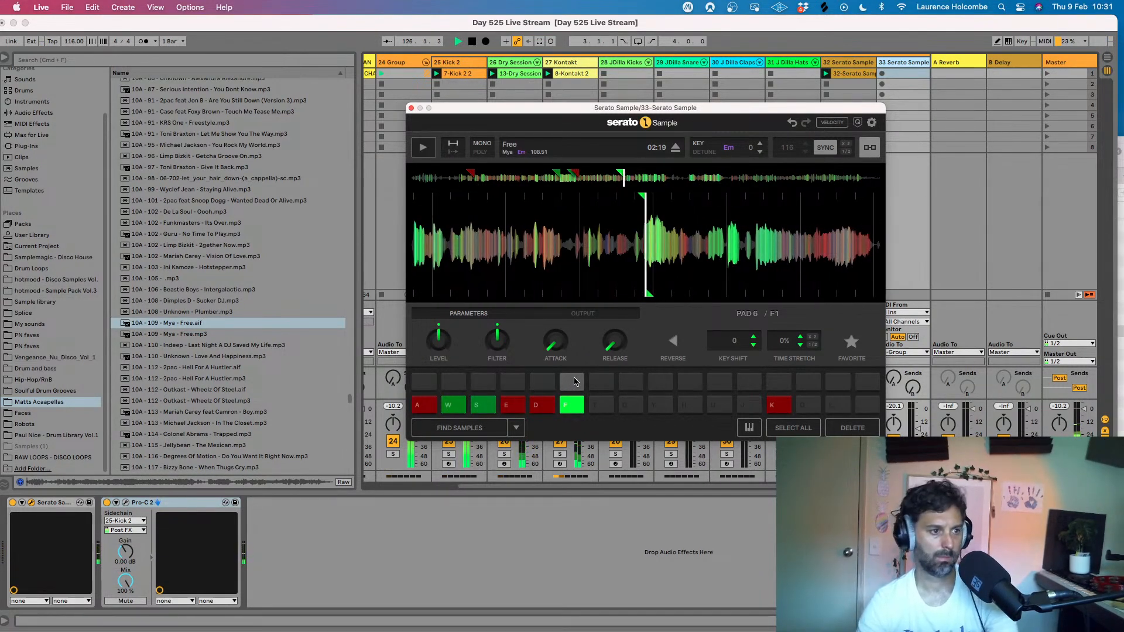
key(f)
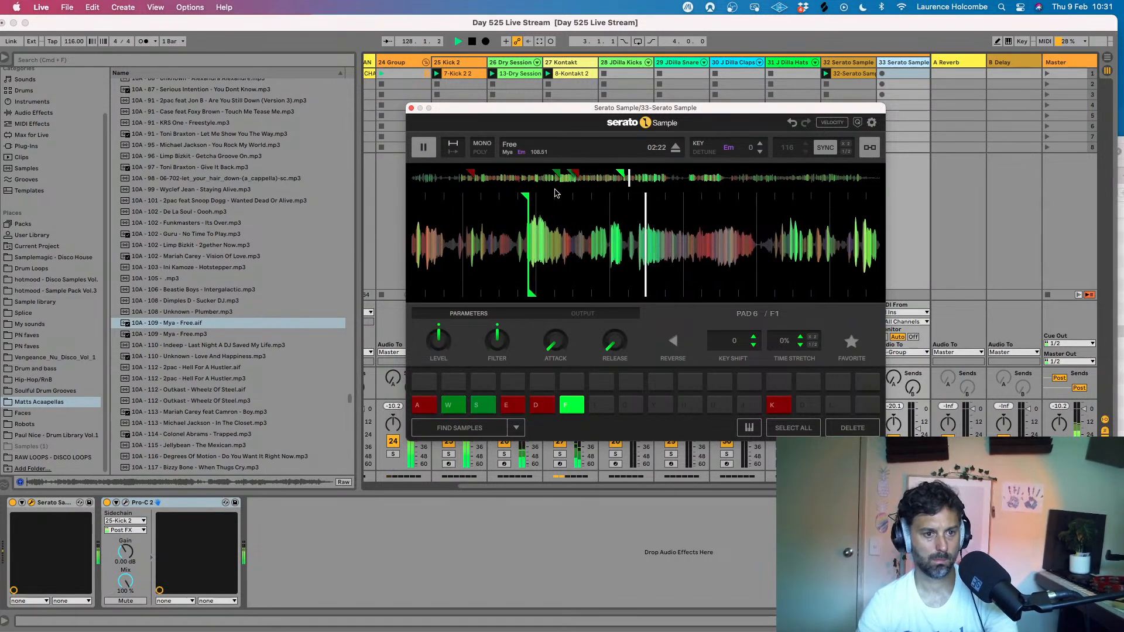
key(f)
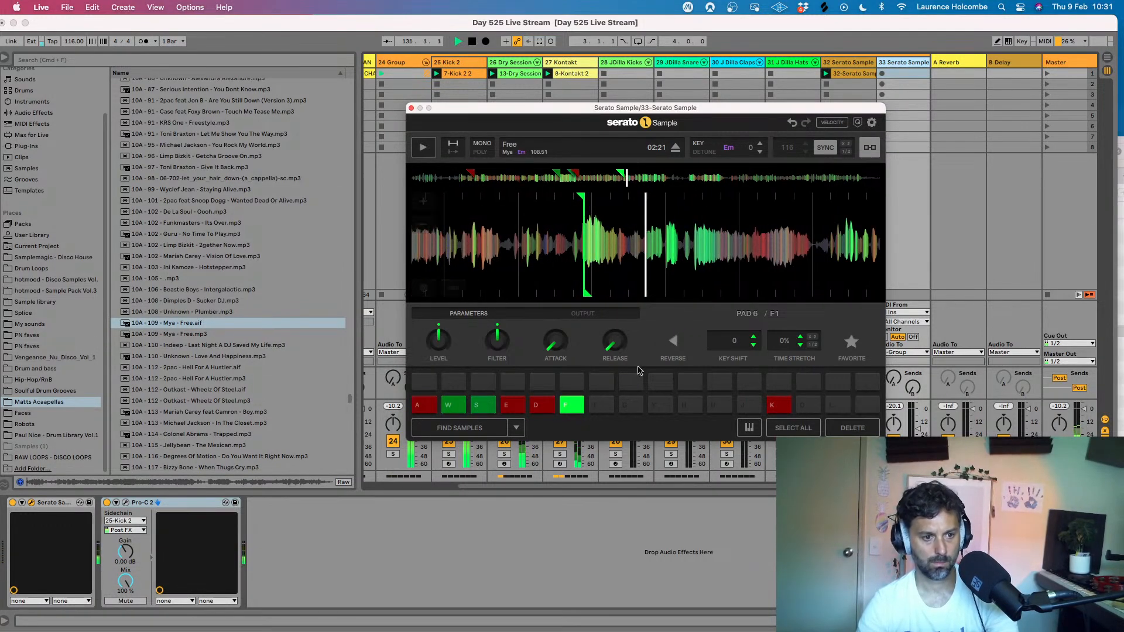
key(t)
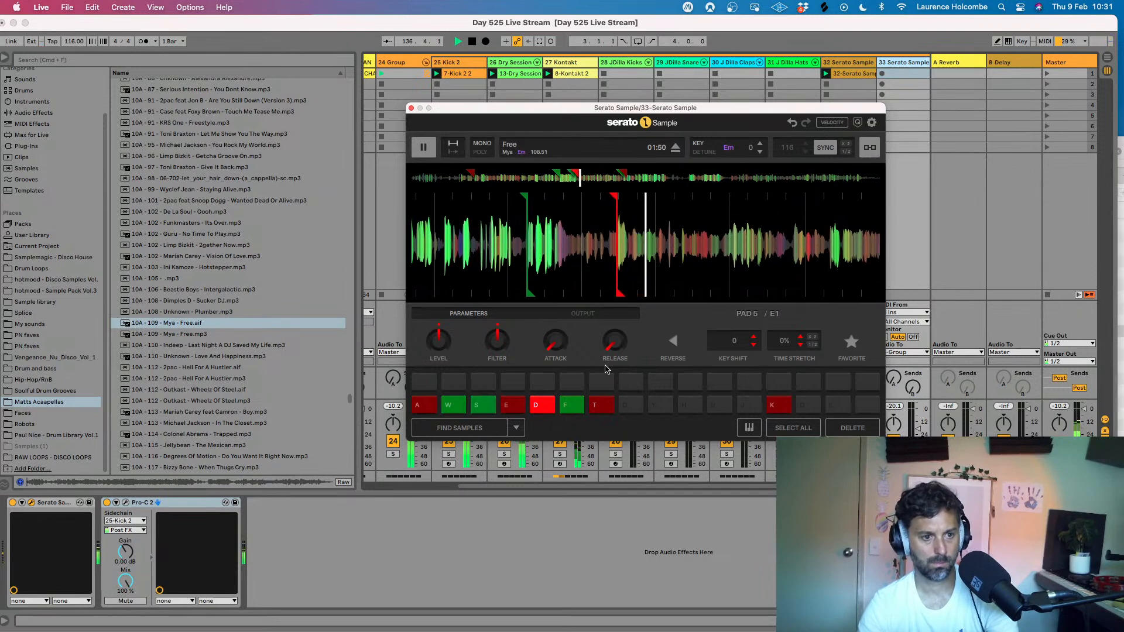
- Trigger pads F, T, S, W and A over the beat in varying order, and set a cue on pad Y
key(f)
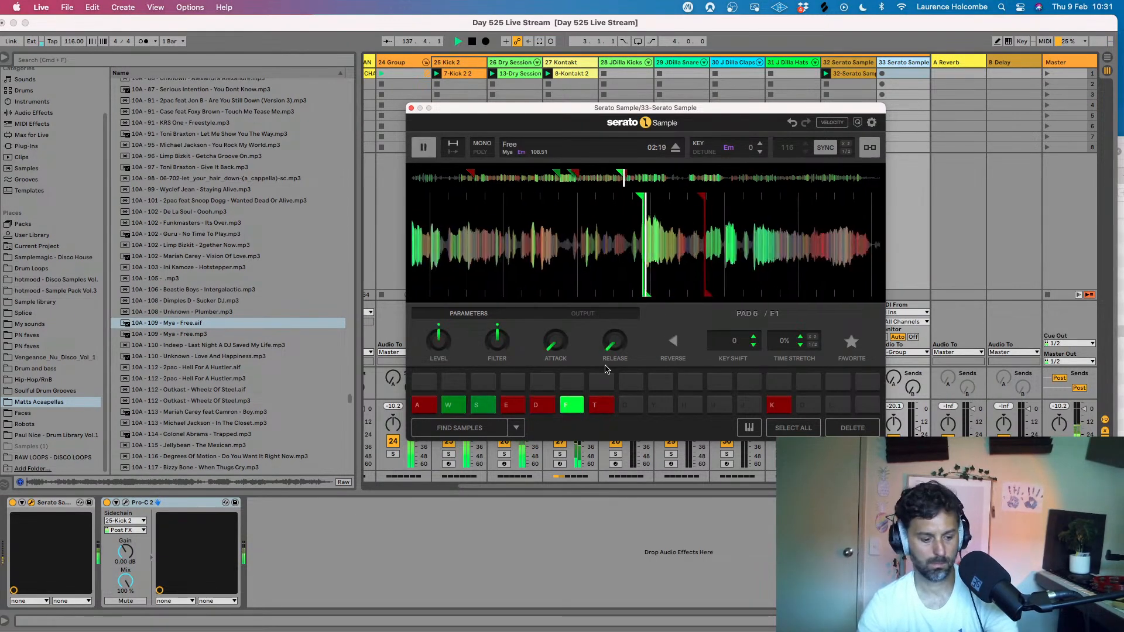
key(f)
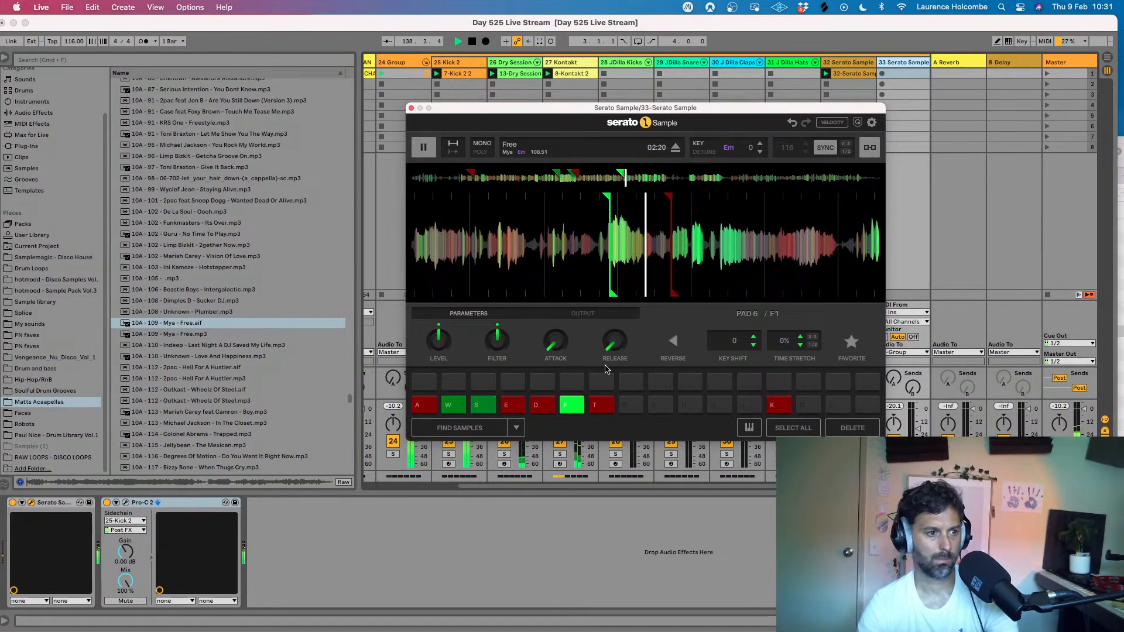
key(t)
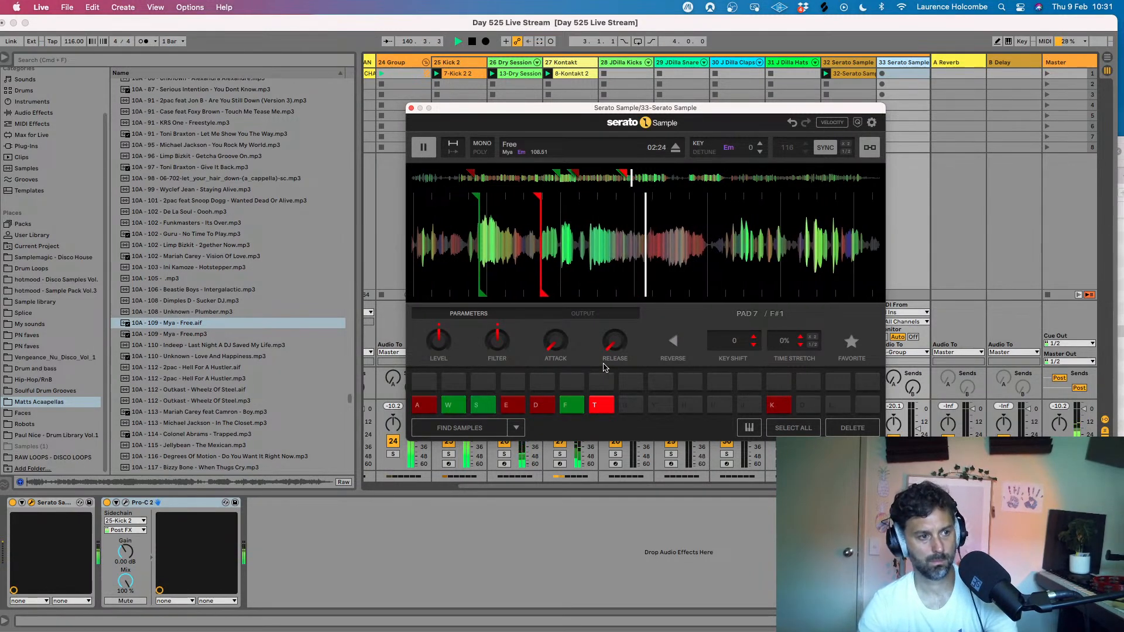
key(f)
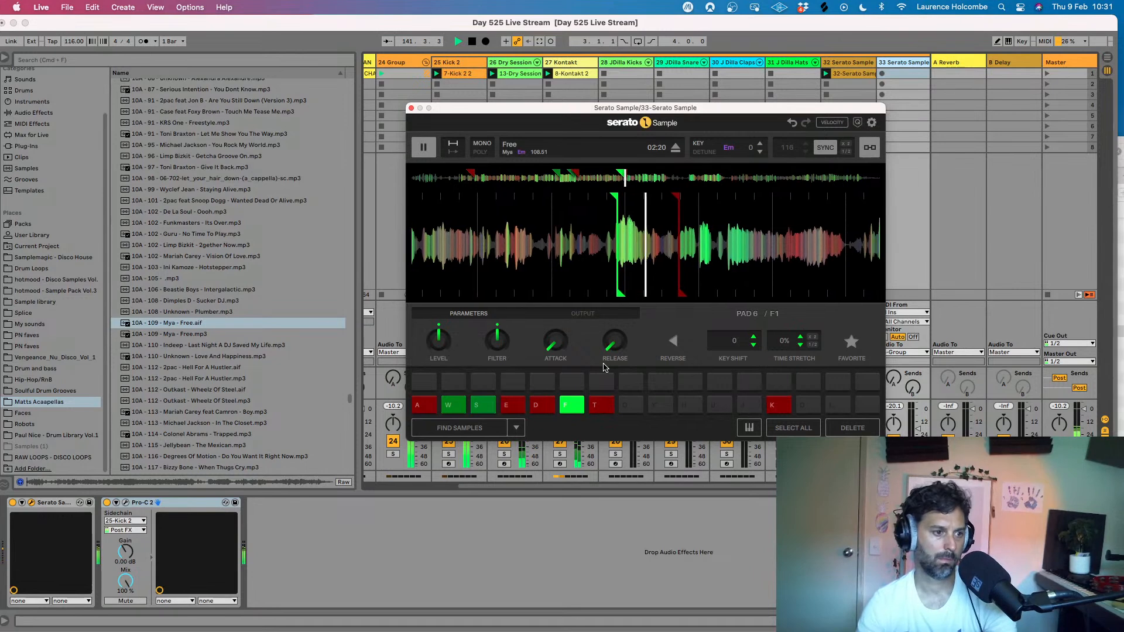
key(s)
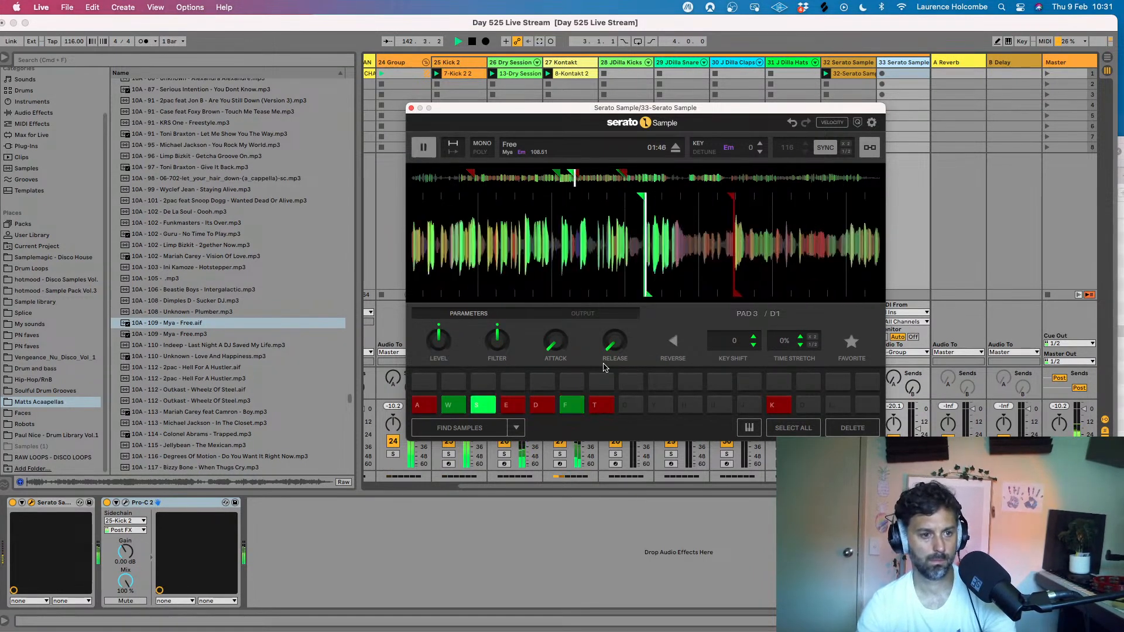
key(w)
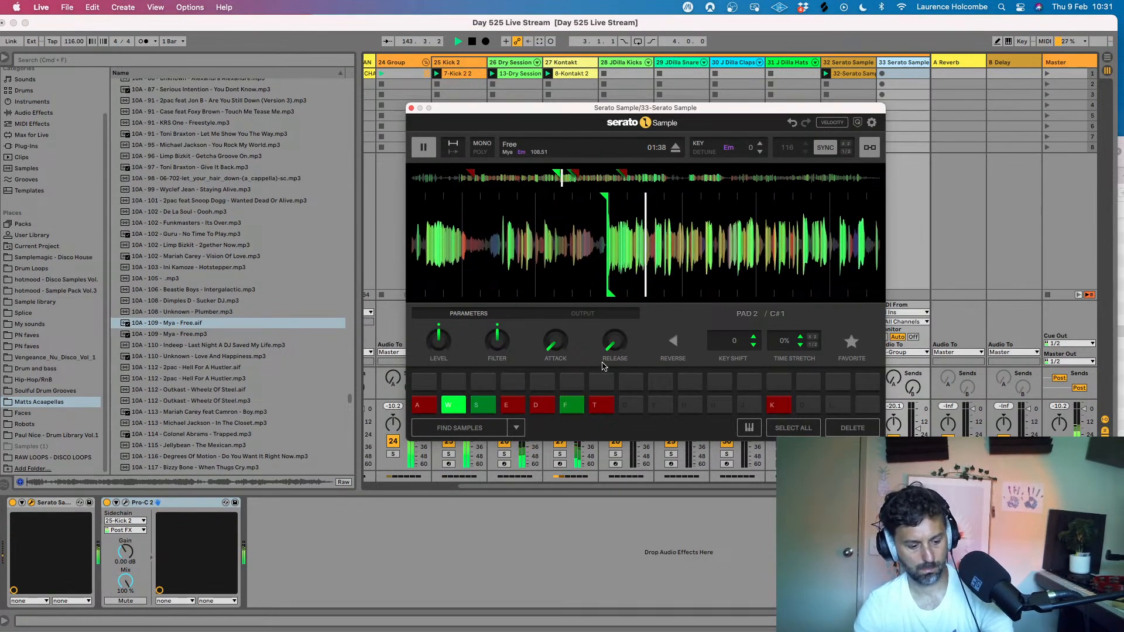
key(y)
key(t)
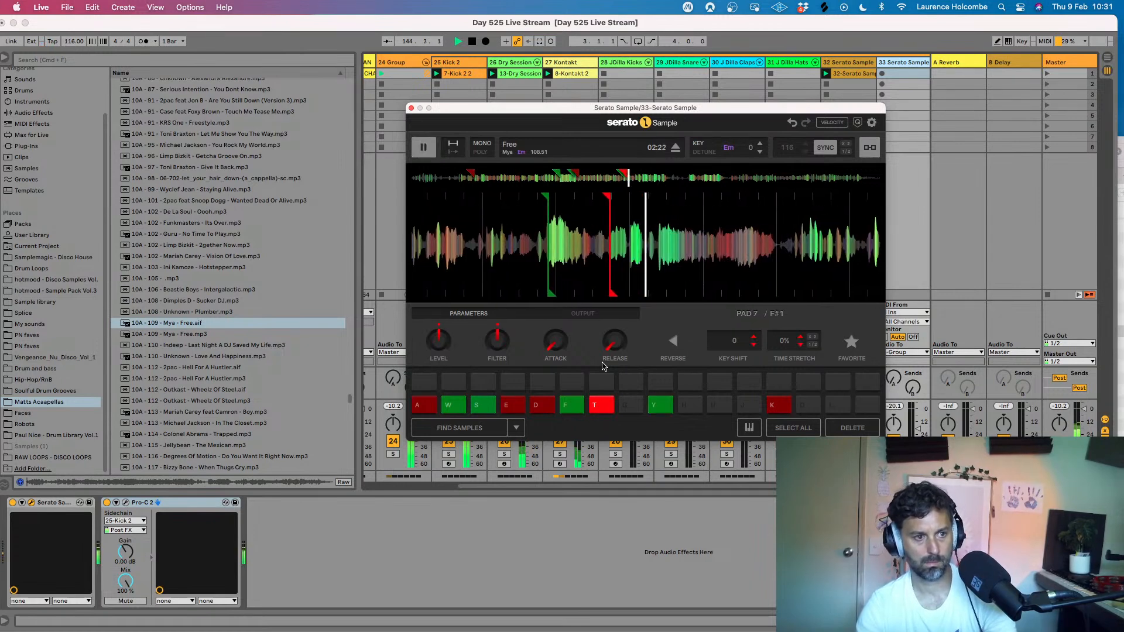
key(w)
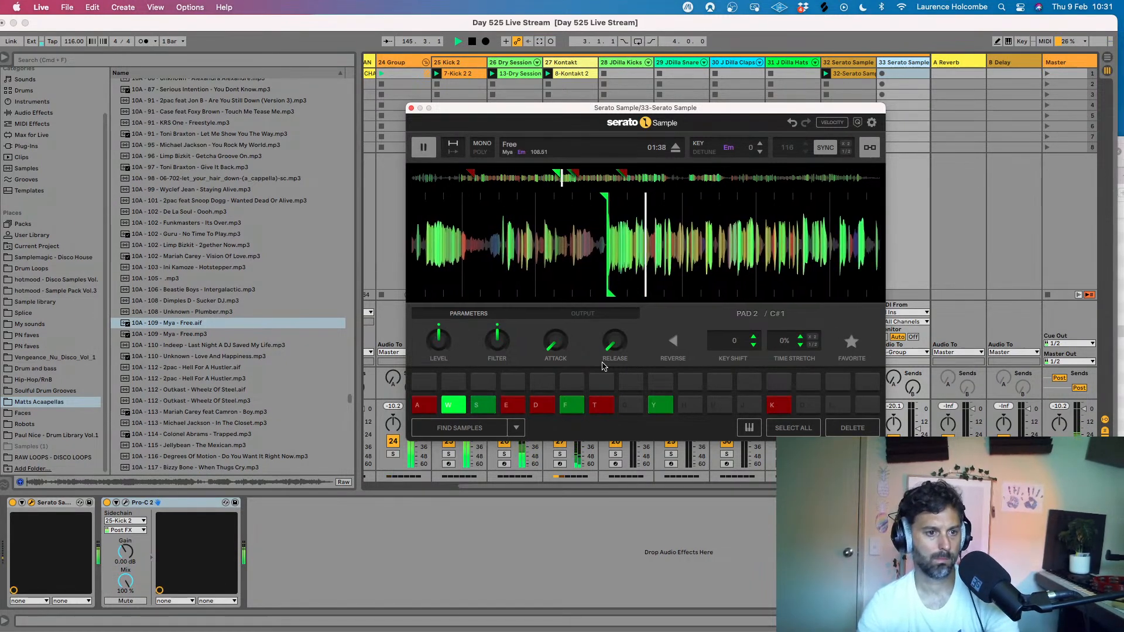
key(a)
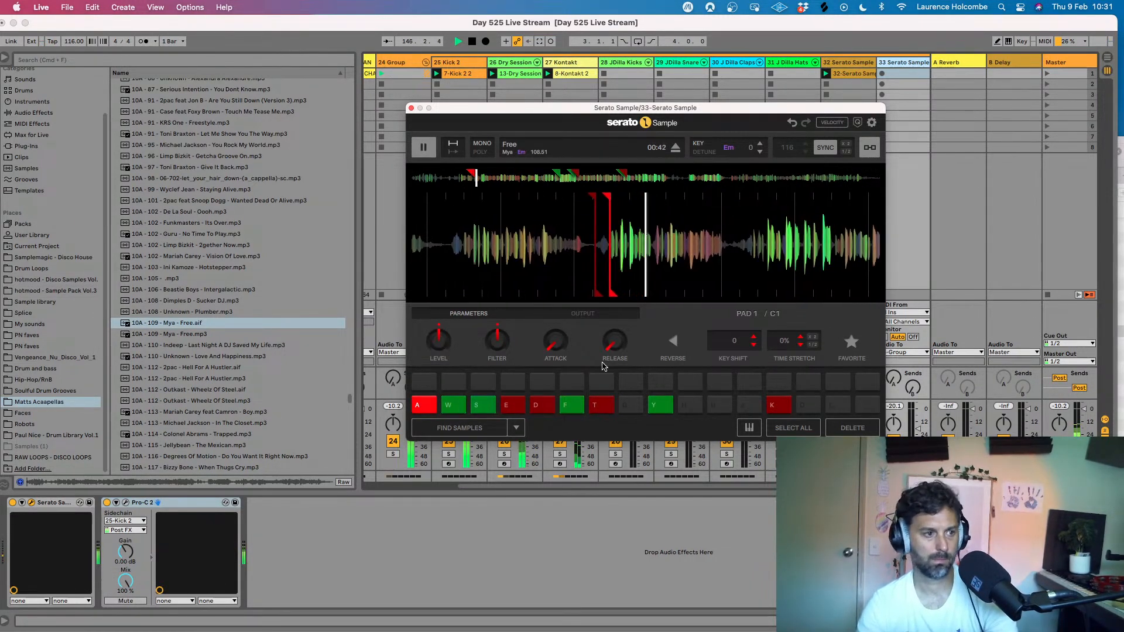
- Trigger pads T, W, F, D and T of the Free vocal over the beat, and stop playback
key(t)
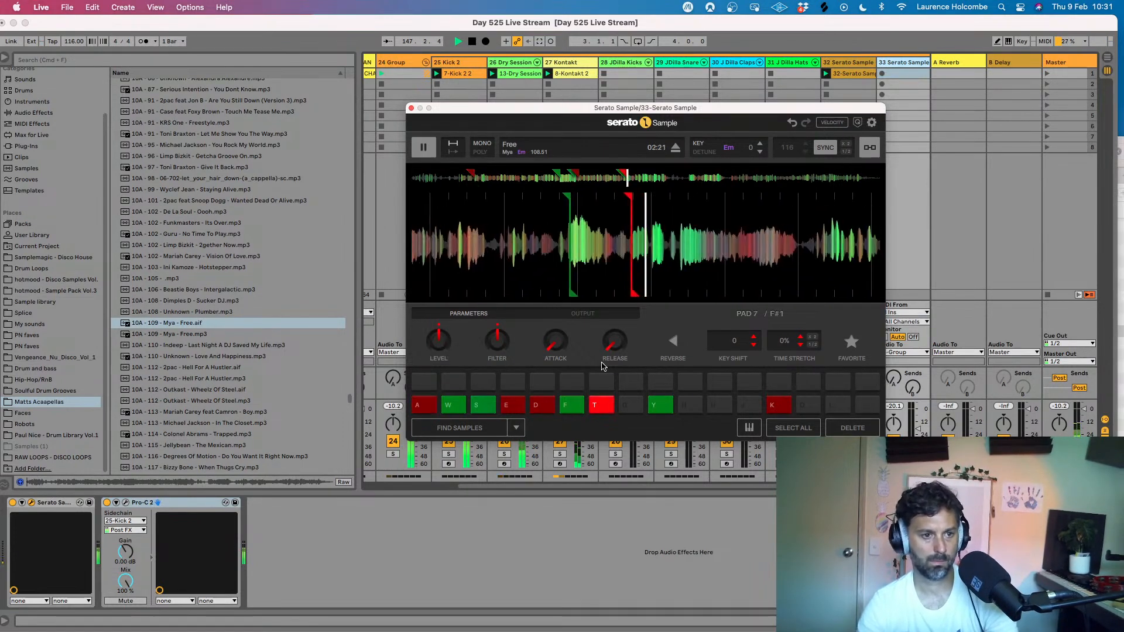
key(w)
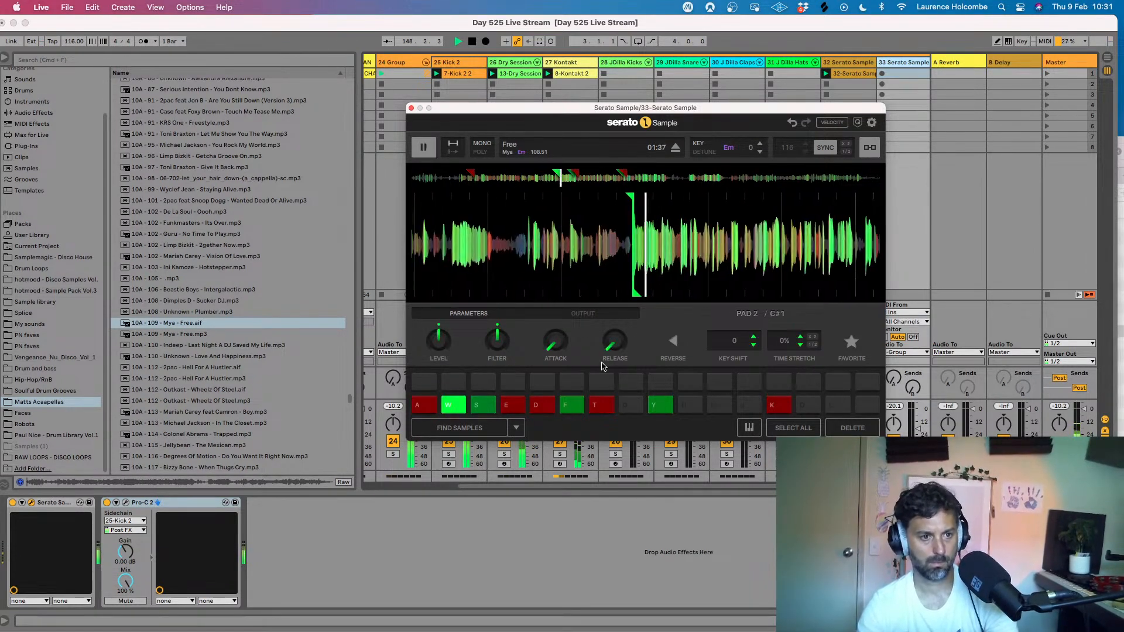
key(f)
key(f)
key(d)
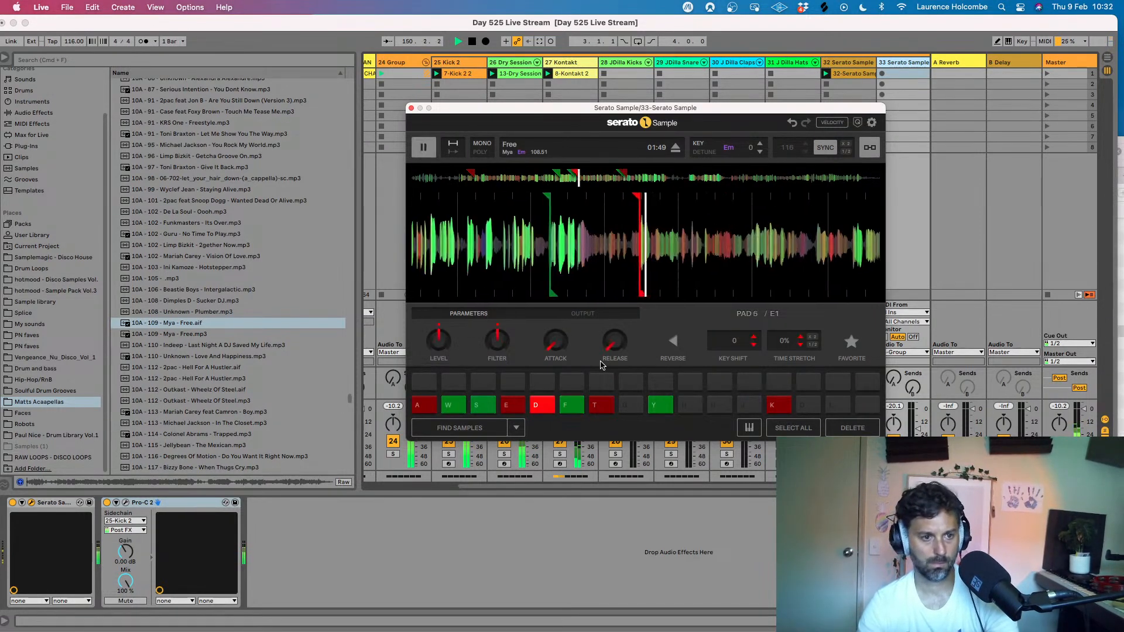
key(t)
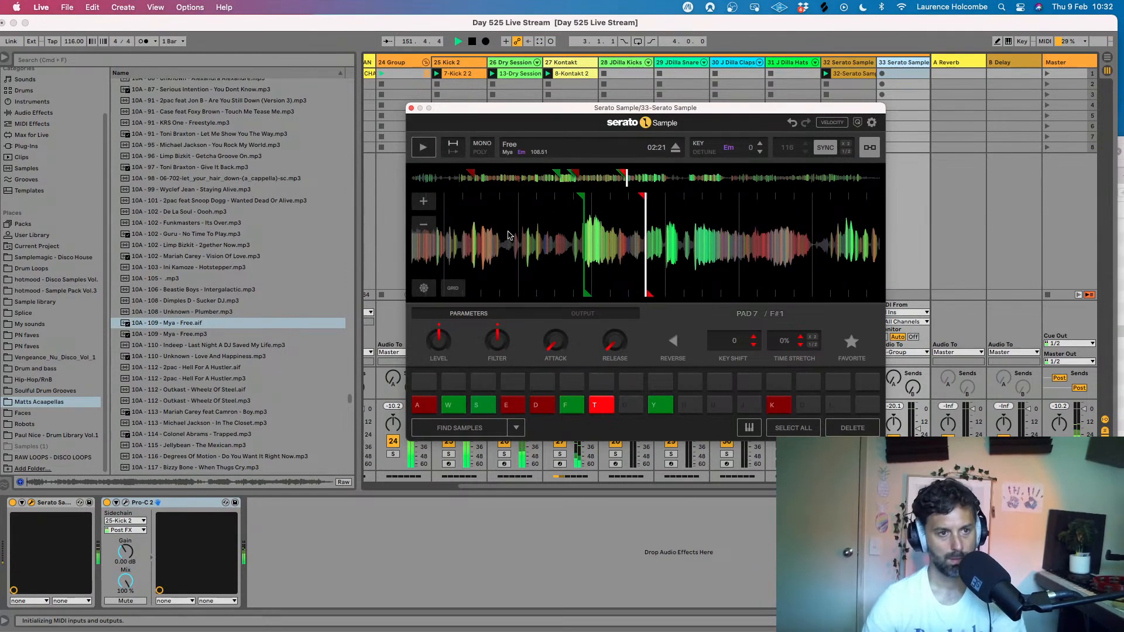
click(735, 22)
key(space)
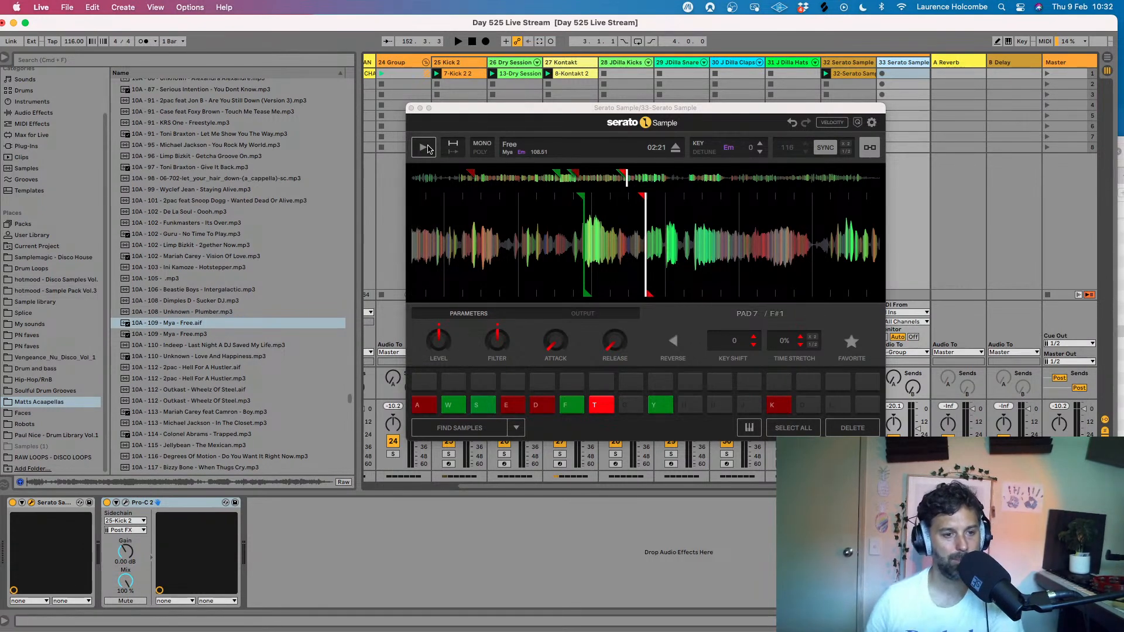
- Play Free onward from about 02:21 over the restarted beat, skip ahead to about 04:21 and 04:48, and close the sampler
click(424, 147)
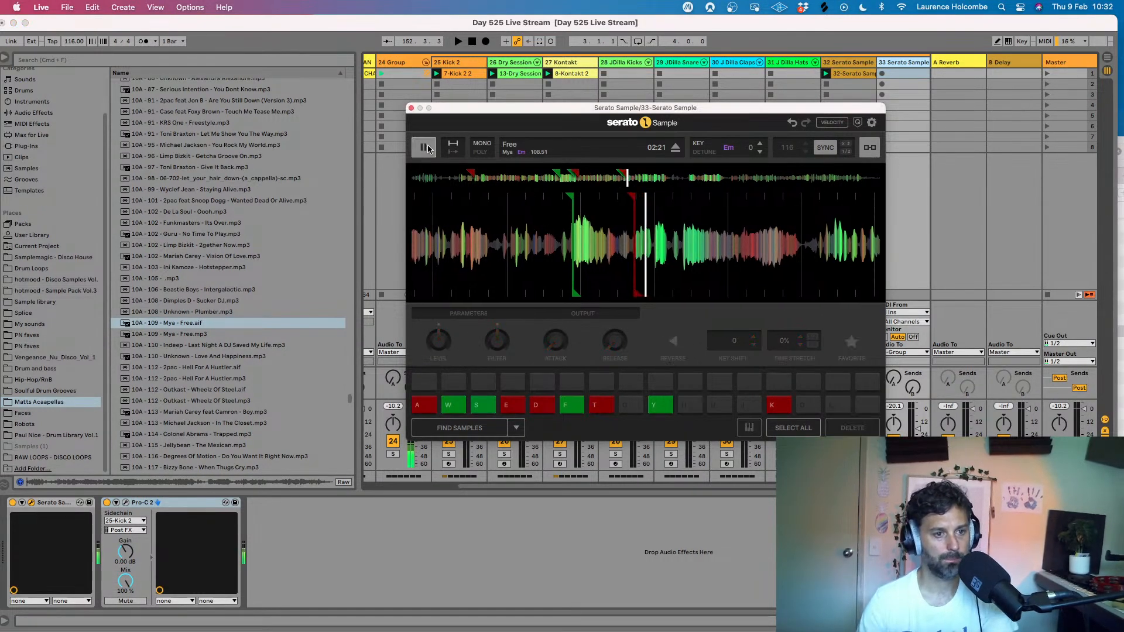
click(786, 26)
key(space)
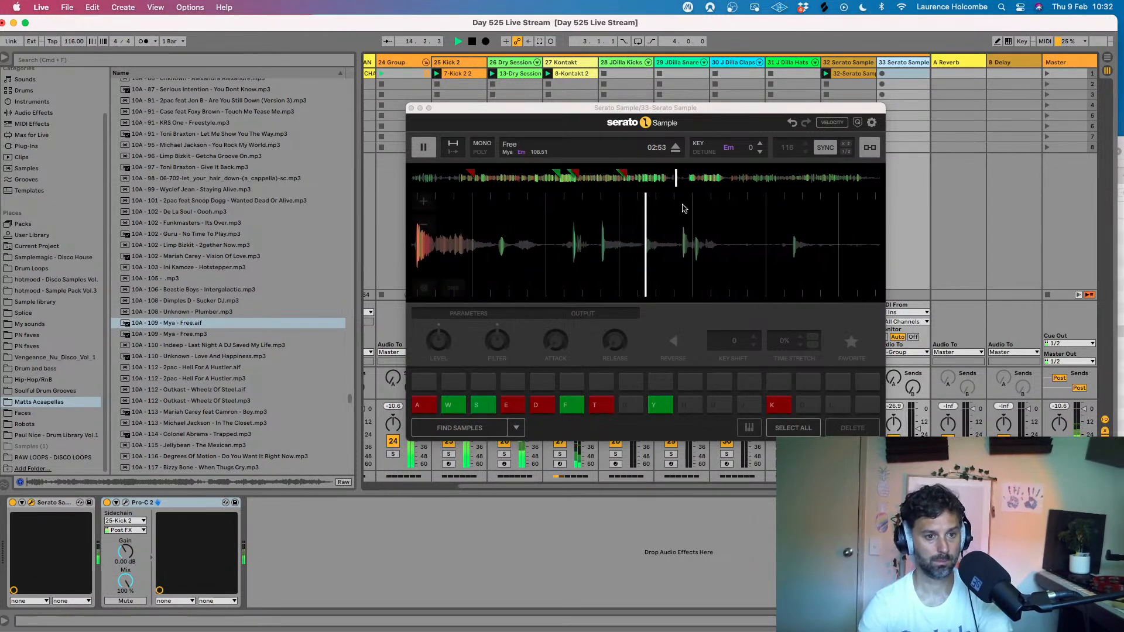
click(680, 179)
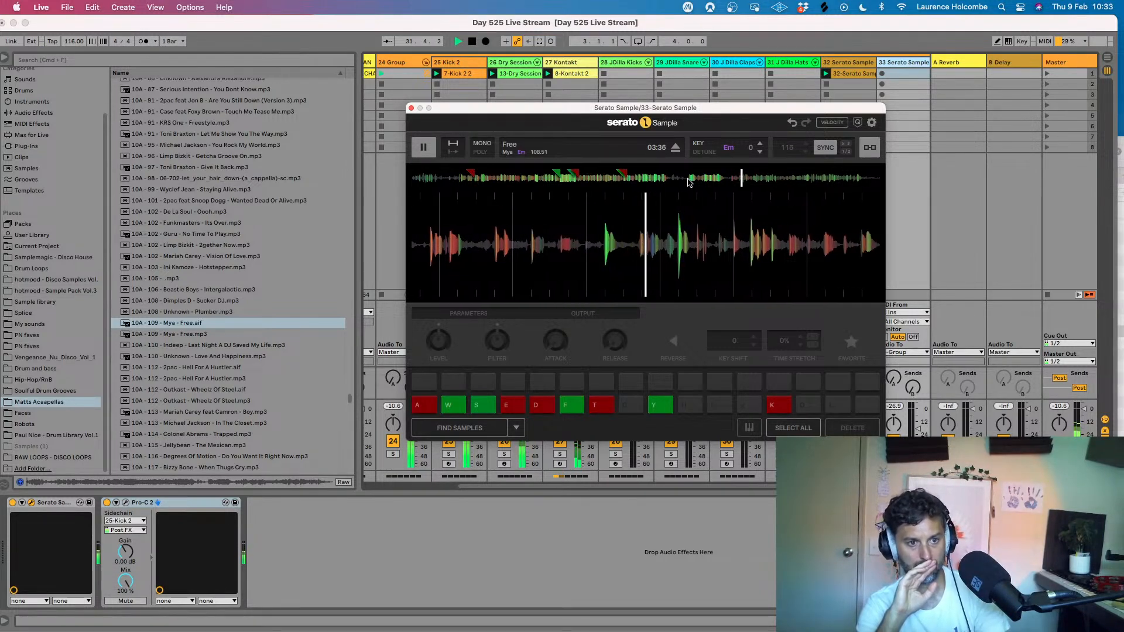
click(808, 177)
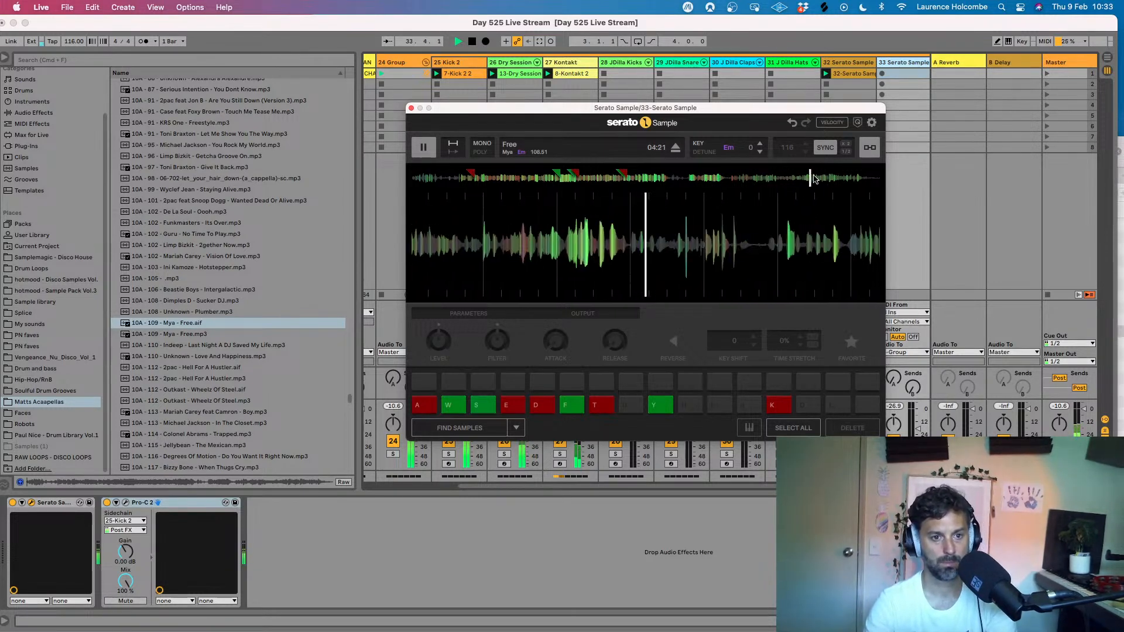
click(837, 178)
click(850, 178)
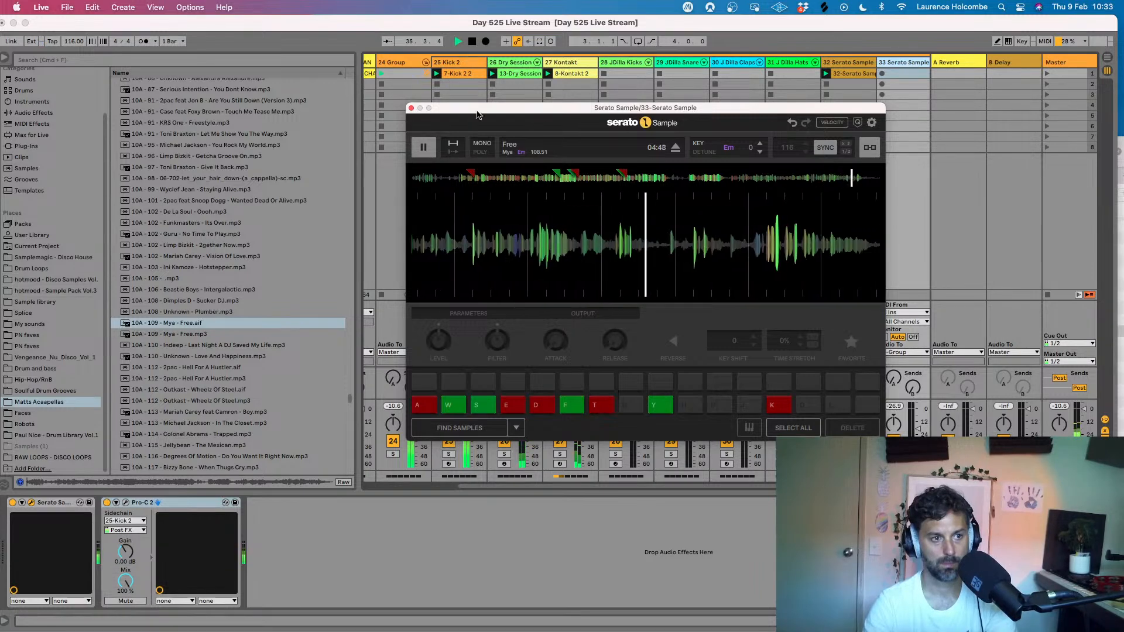
click(411, 108)
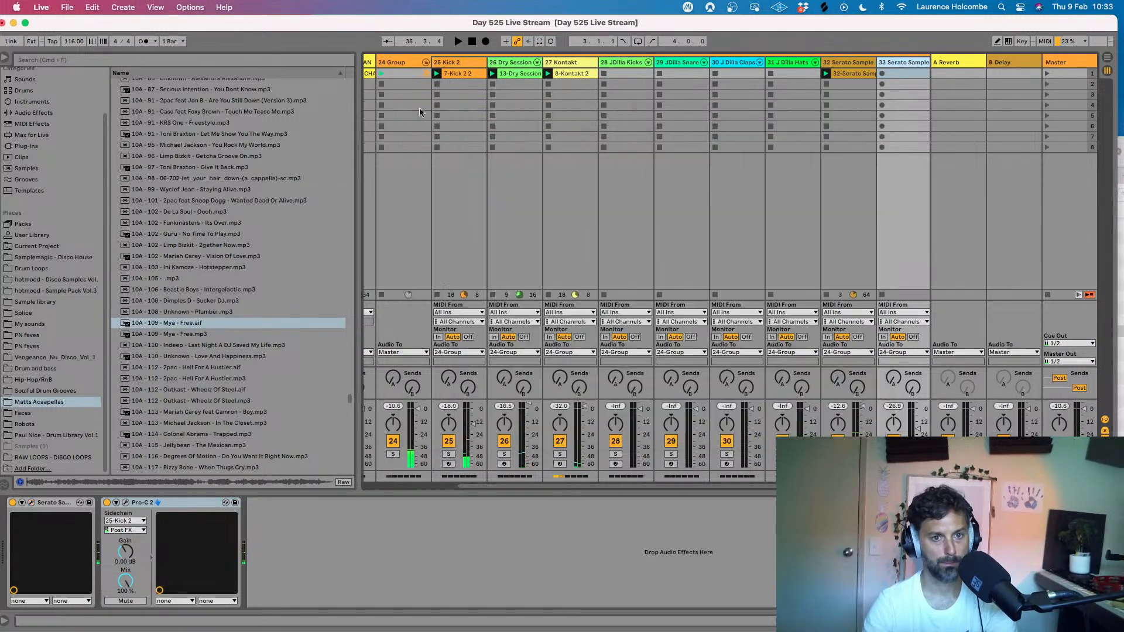
- Launch scene 1 and audition the acapellas Mariah Carey - Vision Of Love and Colonel Abrams - Trapped over the beat
click(1048, 75)
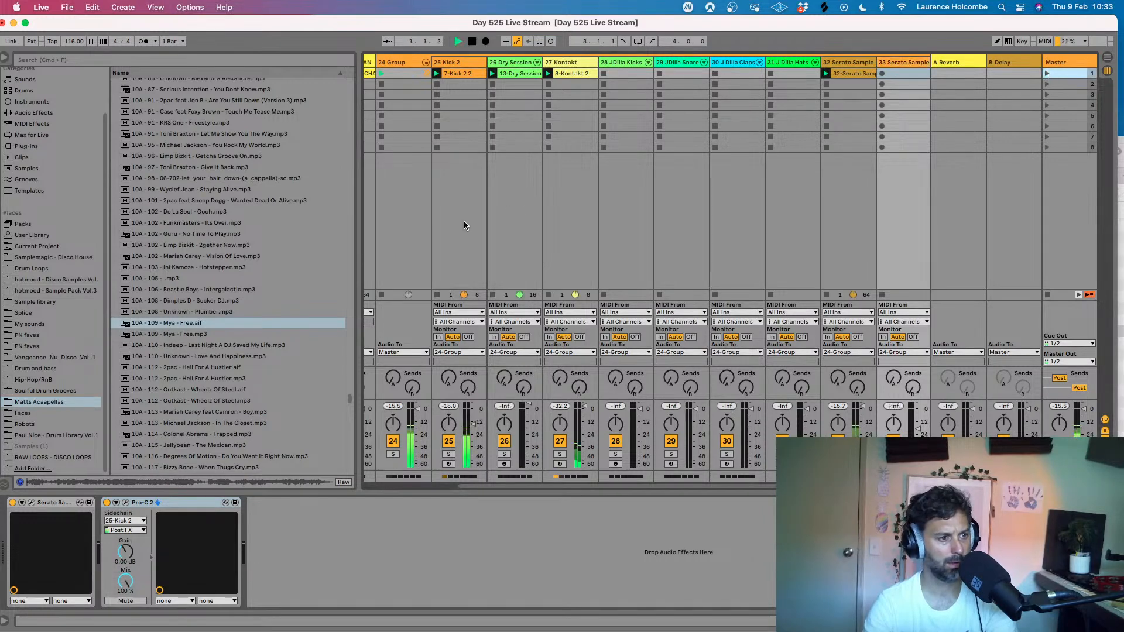
click(211, 258)
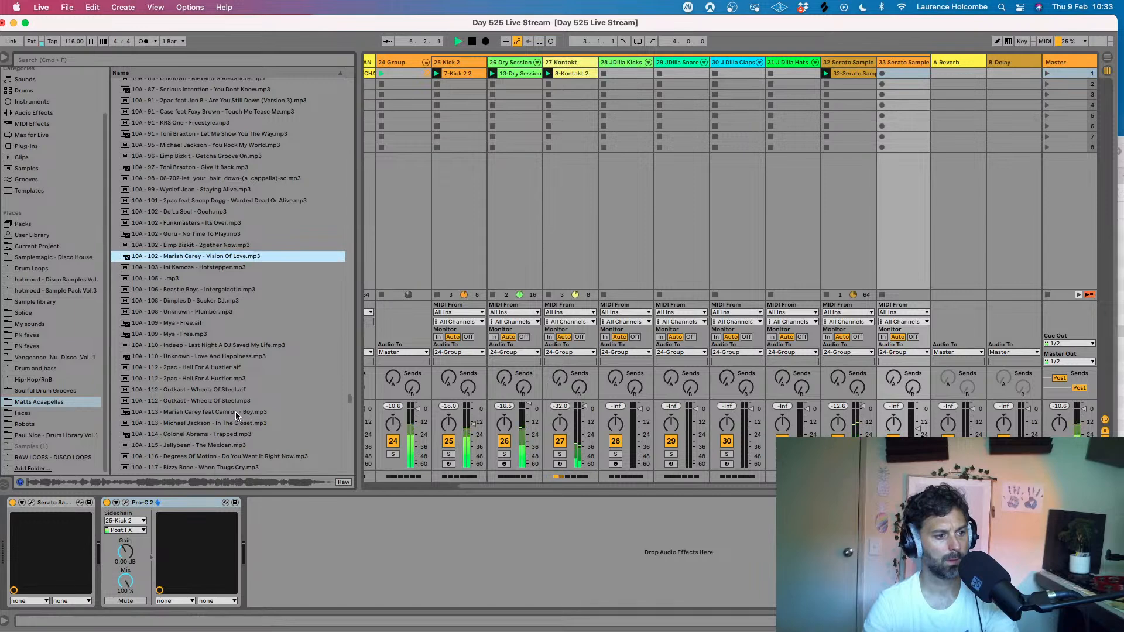
click(187, 436)
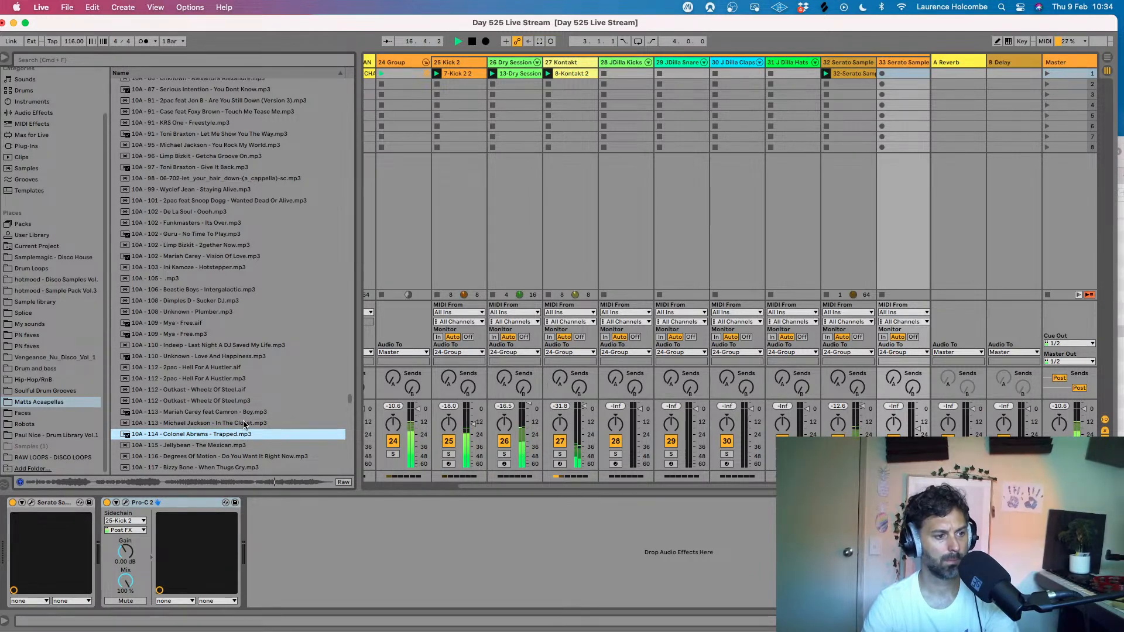
scroll(243, 421, up, 4)
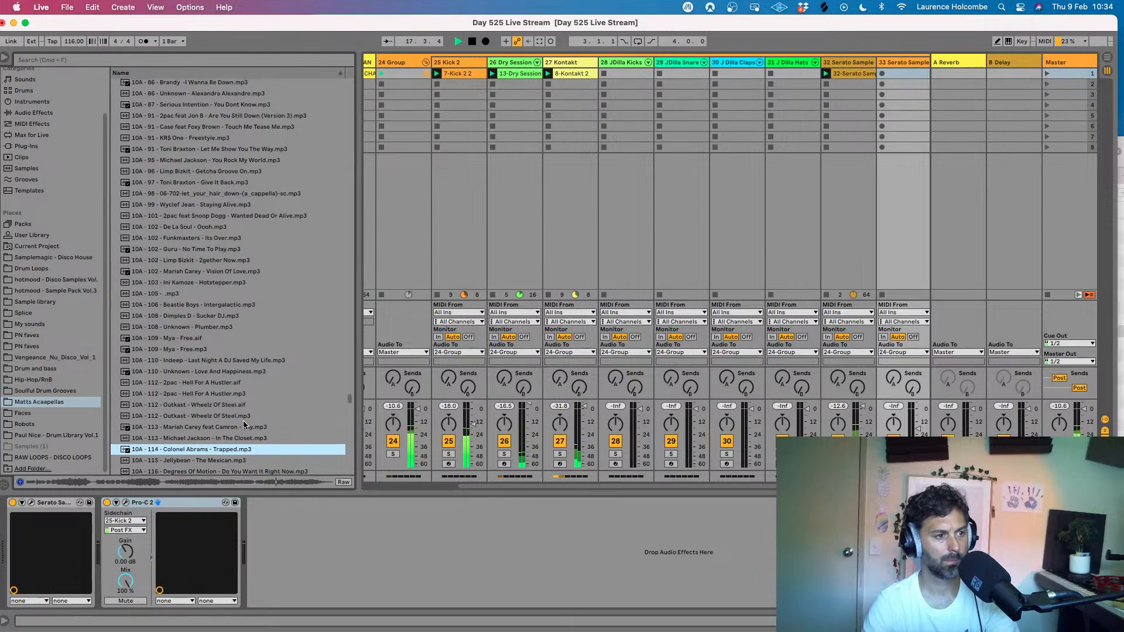
scroll(242, 421, up, 1)
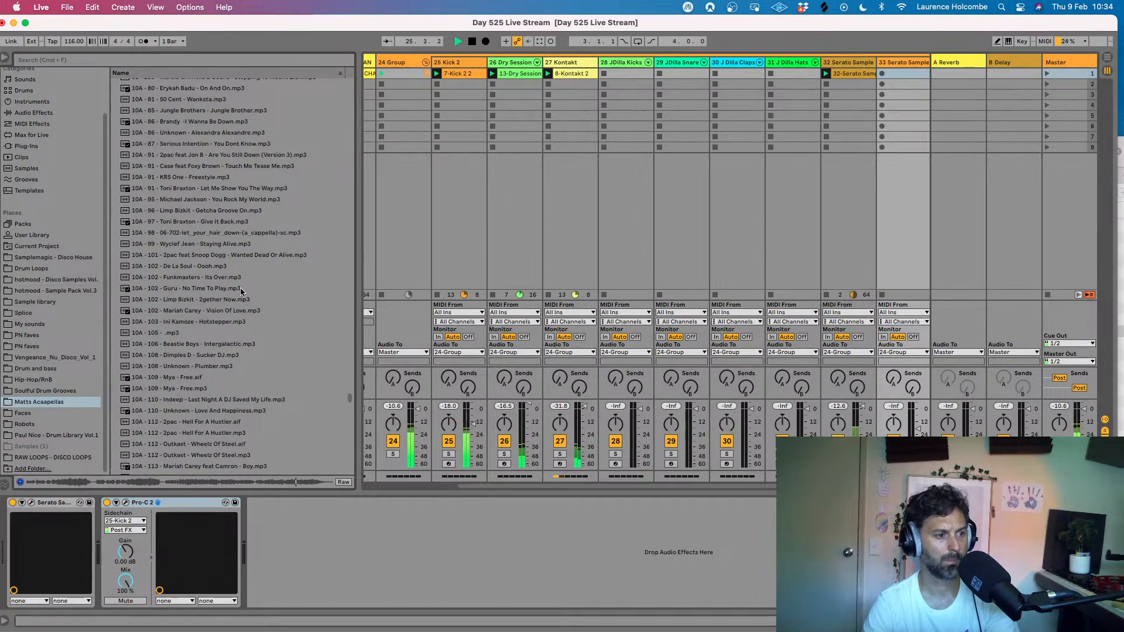
scroll(226, 295, up, 2)
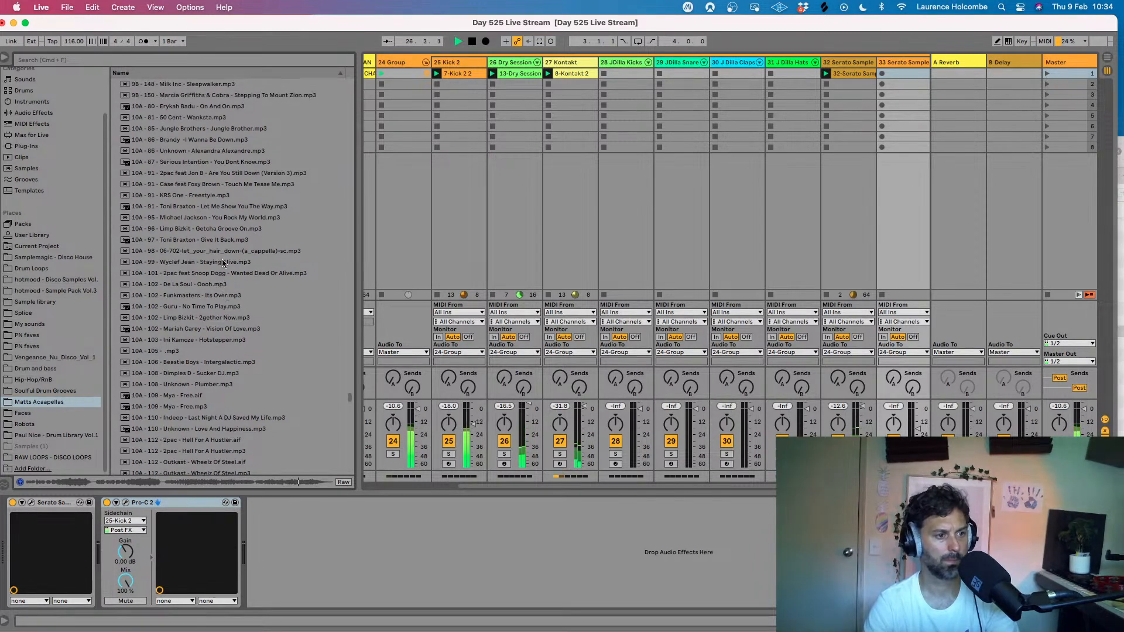
- Audition Toni Braxton's Give It Back and Let Me Show You The Way, and Brandy's I Wanna Be Down, over the beat
click(208, 241)
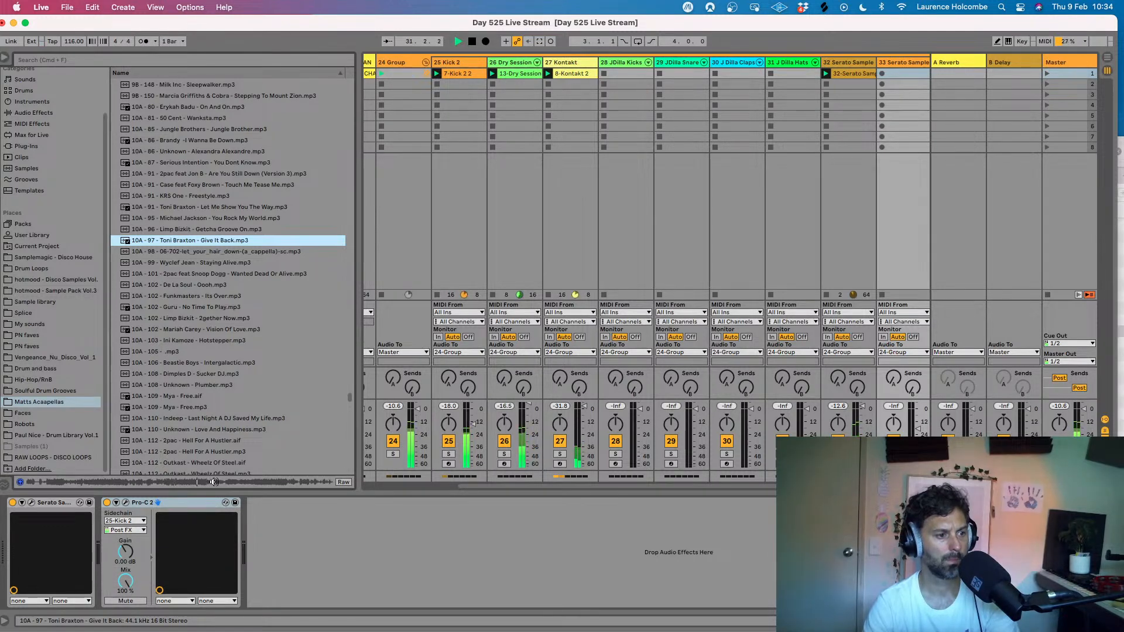
scroll(203, 357, up, 2)
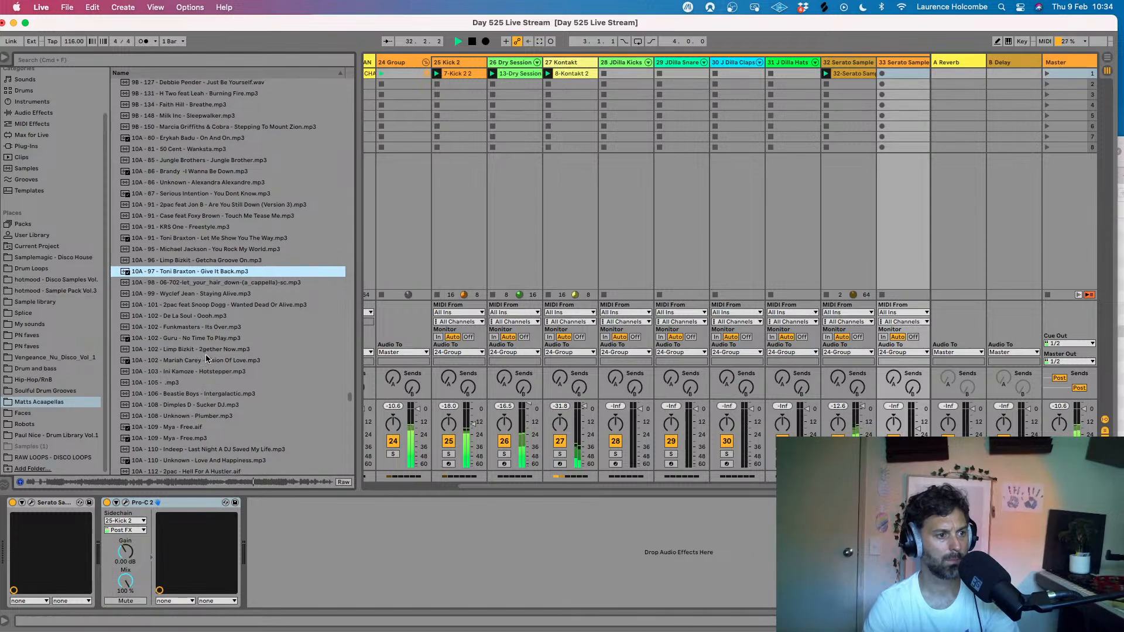
click(230, 239)
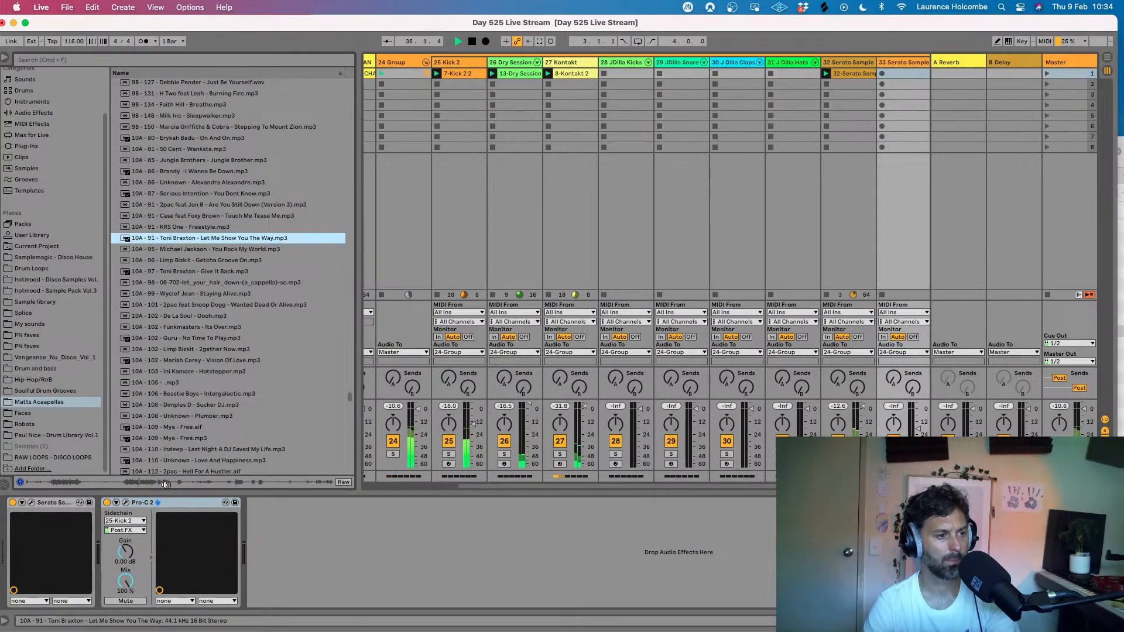
scroll(205, 362, up, 1)
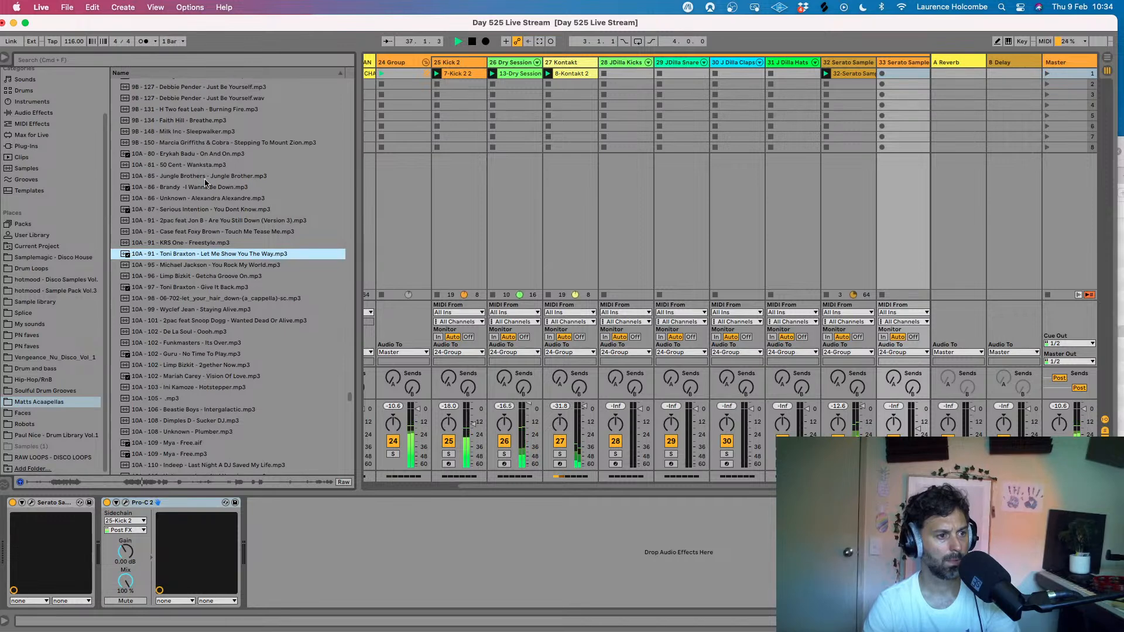
click(180, 187)
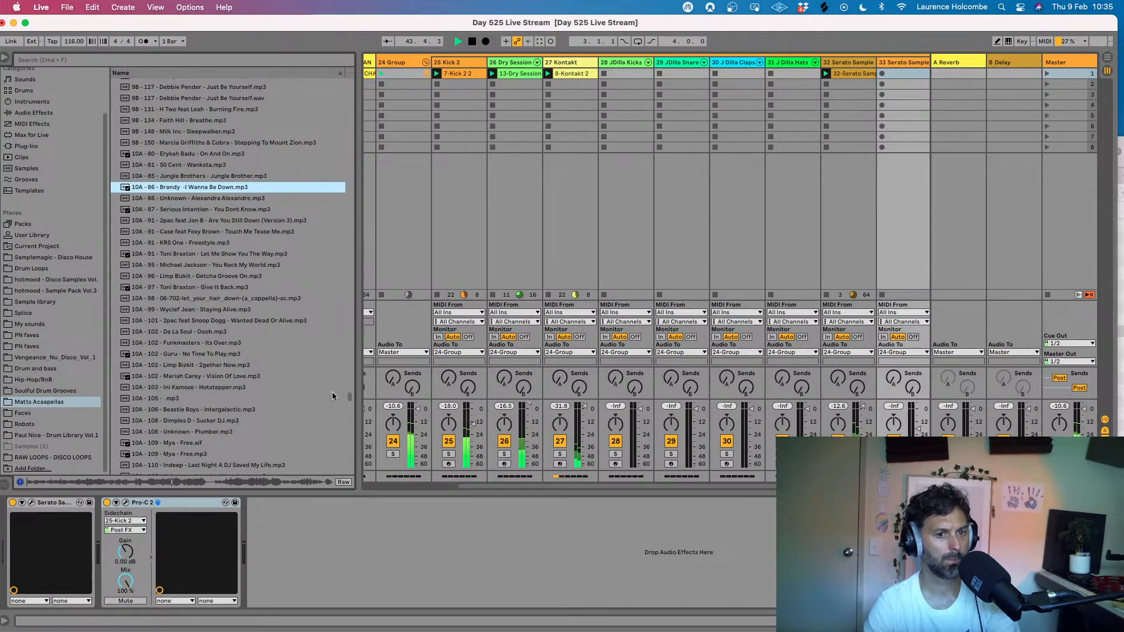
- Duplicate the 33 Serato Sample track, load Brandy - I Wanna Be Down into the copy's sampler and play it over the beat
scroll(902, 116, right, 3)
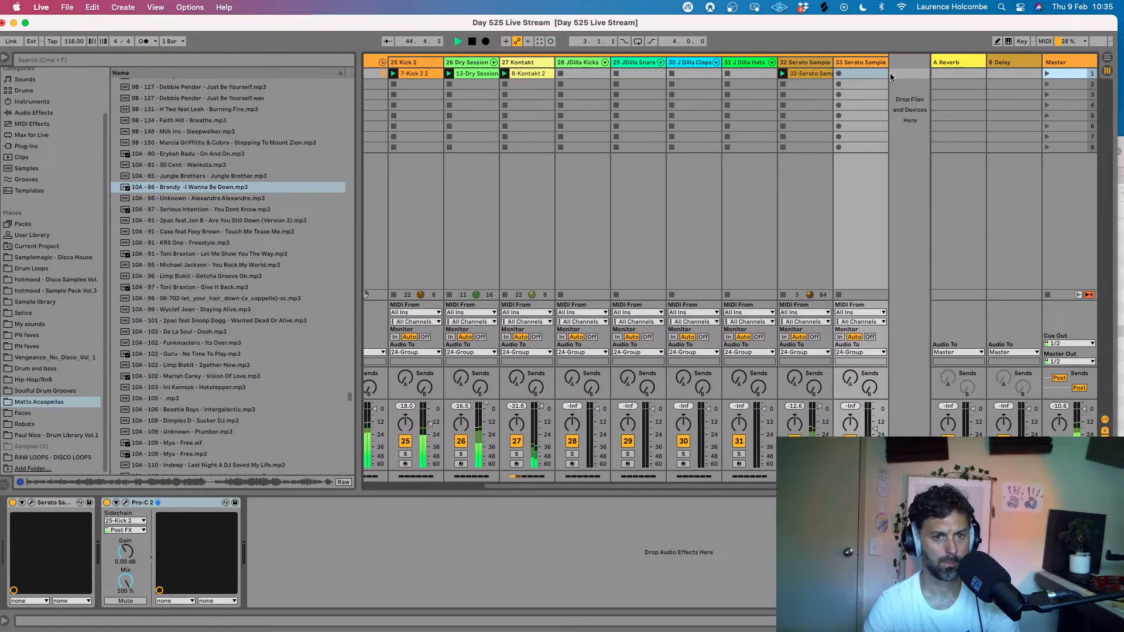
click(867, 64)
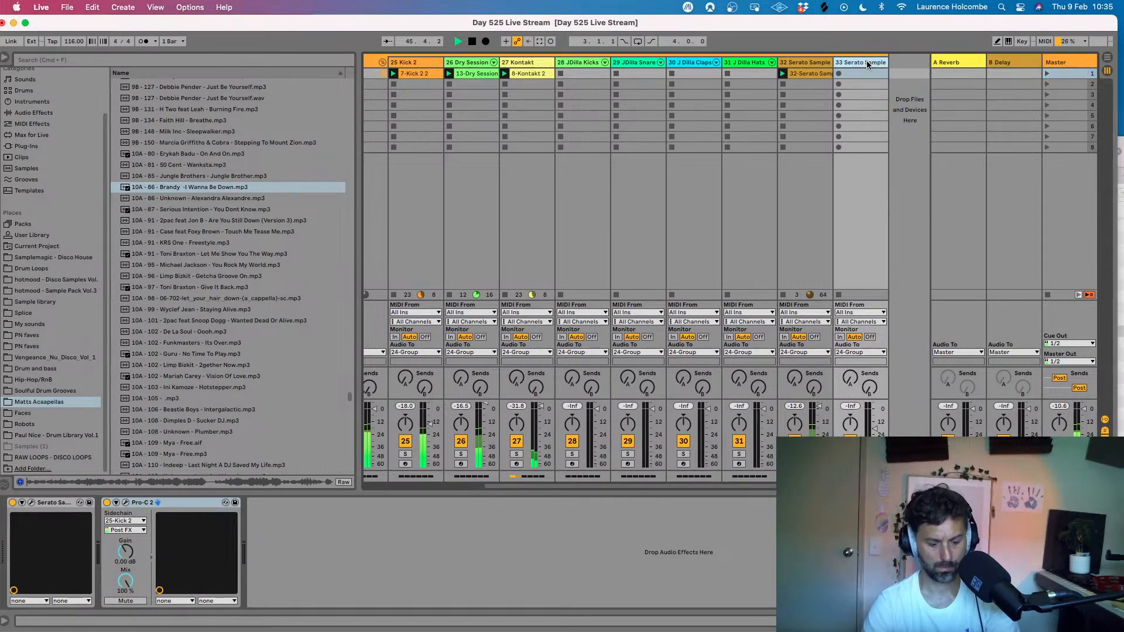
key(super+d)
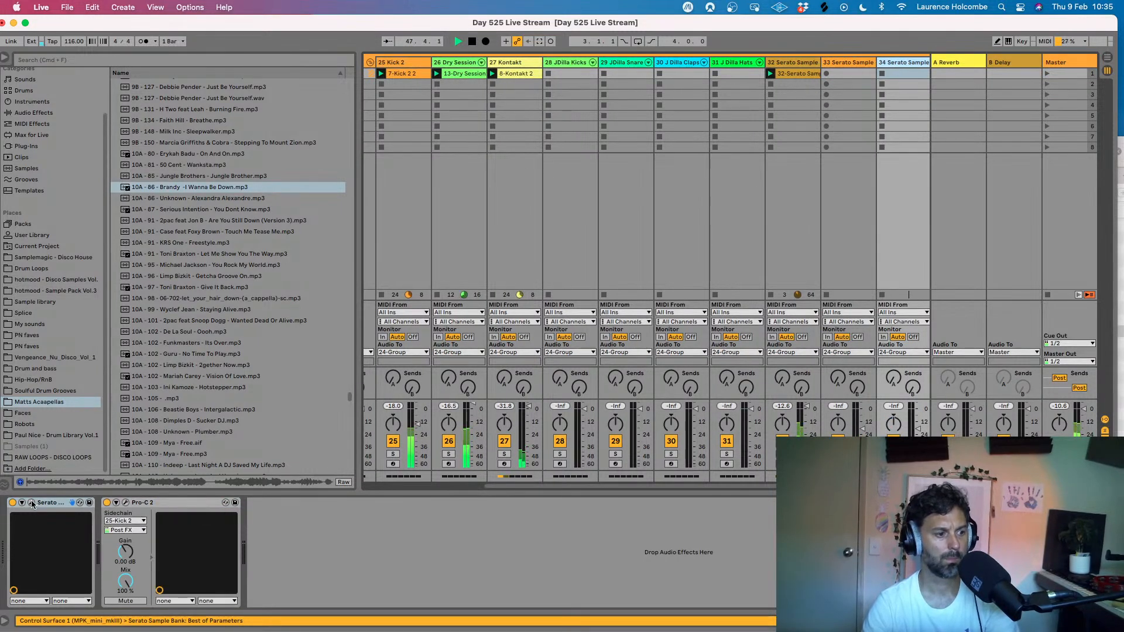
drag(214, 193, 557, 249)
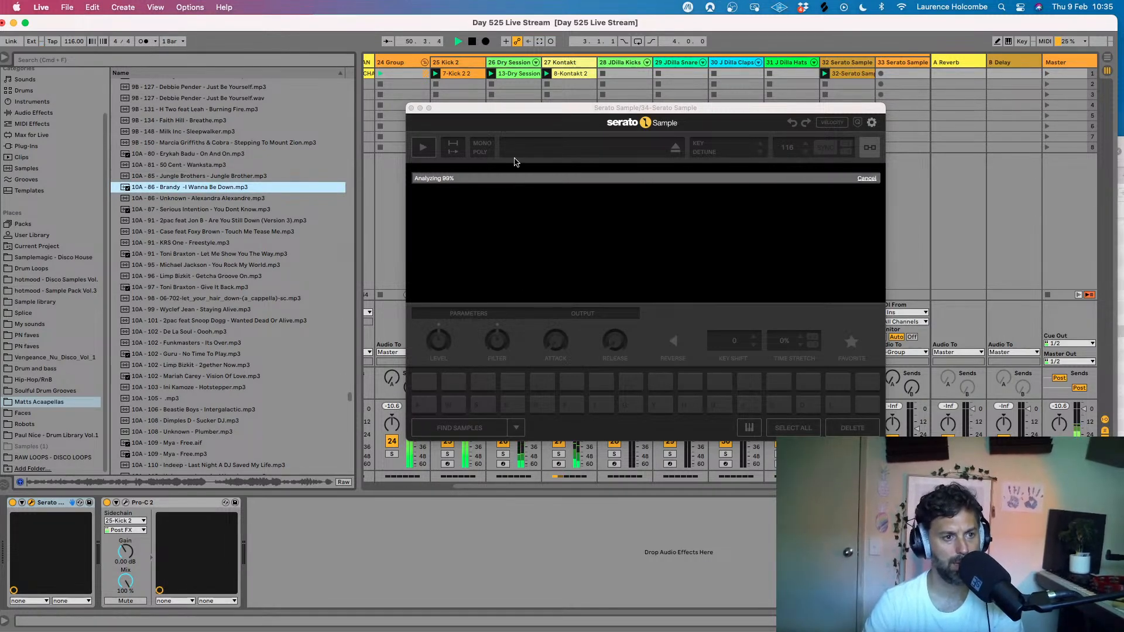
click(422, 147)
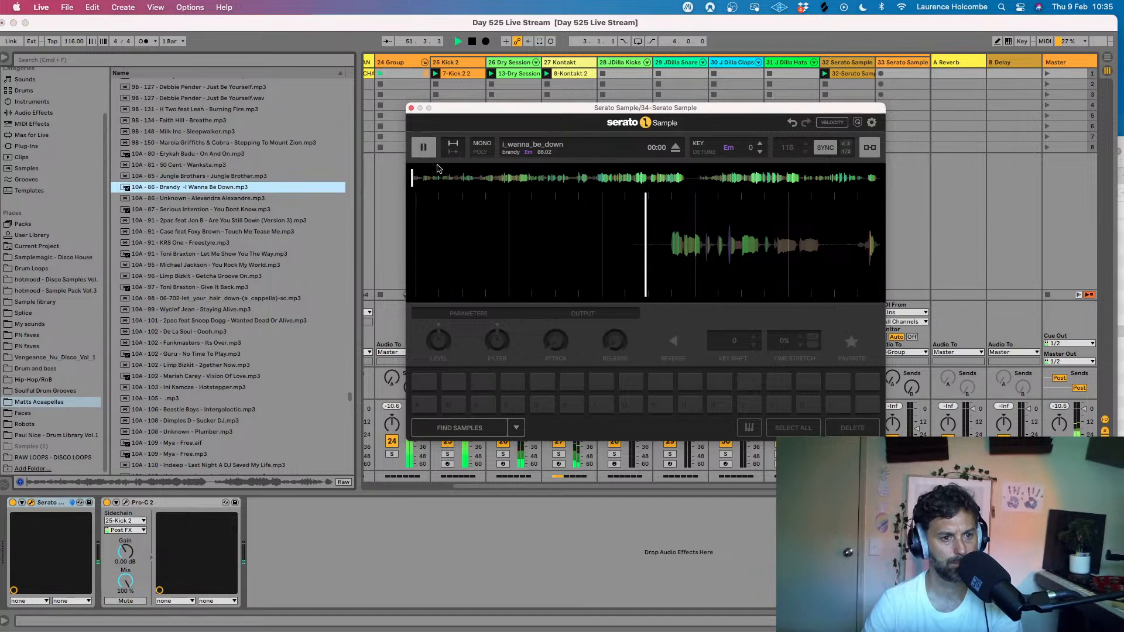
drag(506, 108, 337, 91)
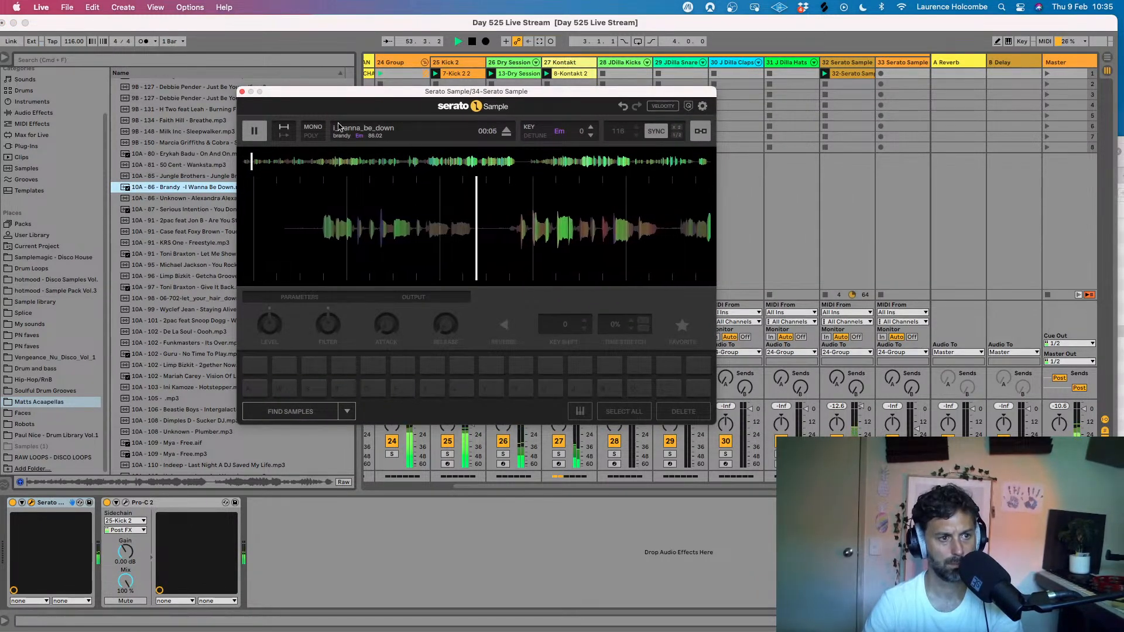
click(243, 92)
- Check the device chains of the 32 and 33 Serato Sample tracks and view the Free sample on track 33
click(850, 65)
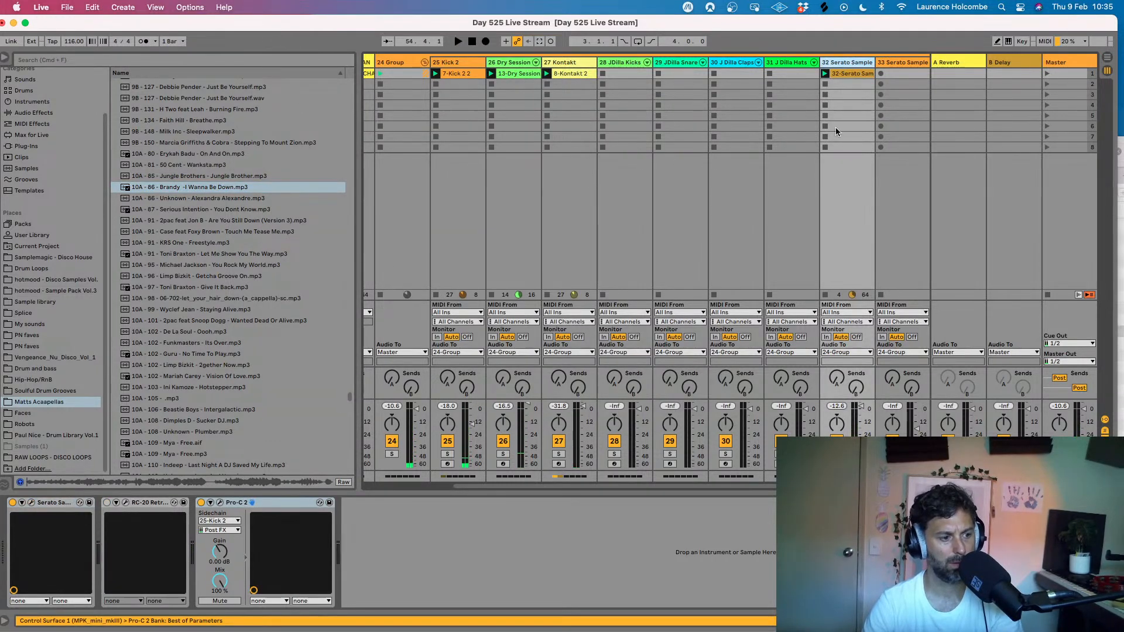
click(917, 63)
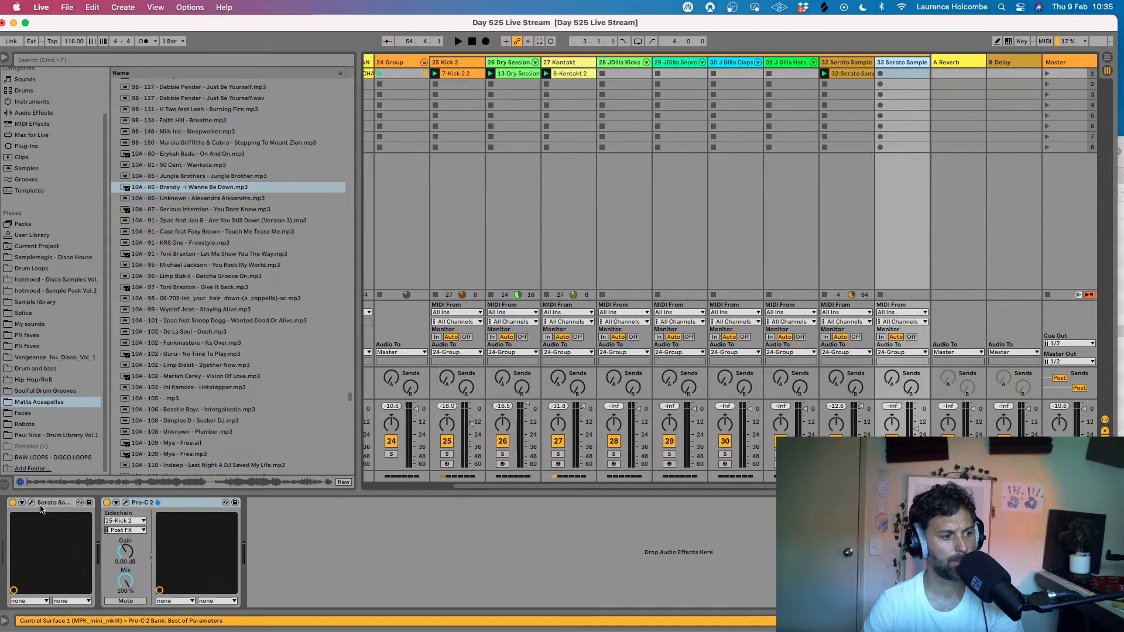
click(32, 502)
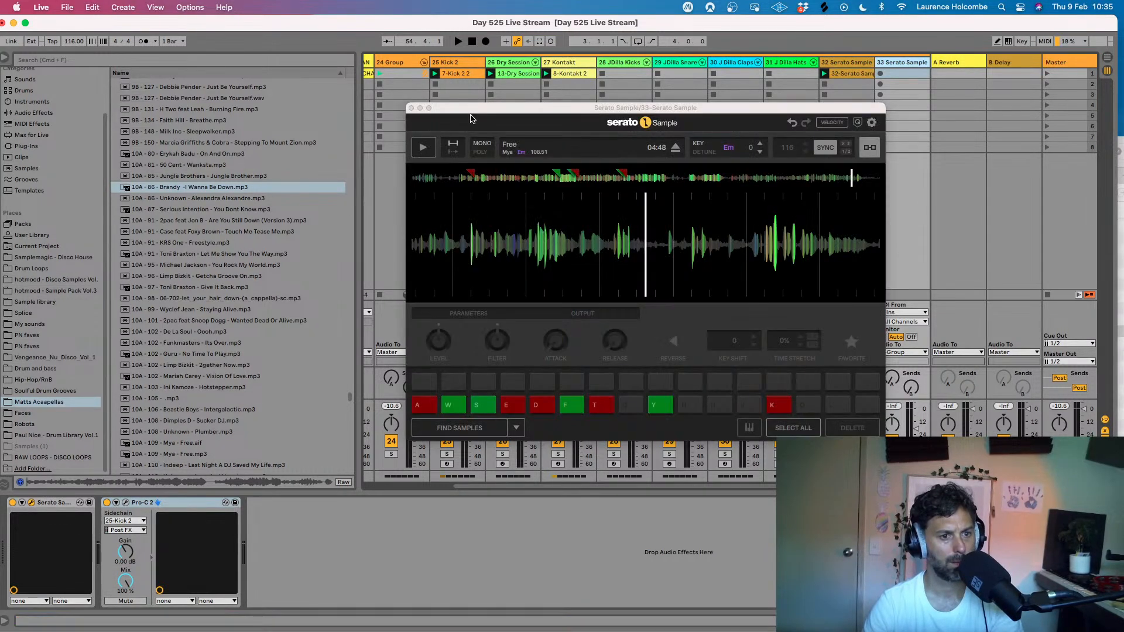
click(412, 108)
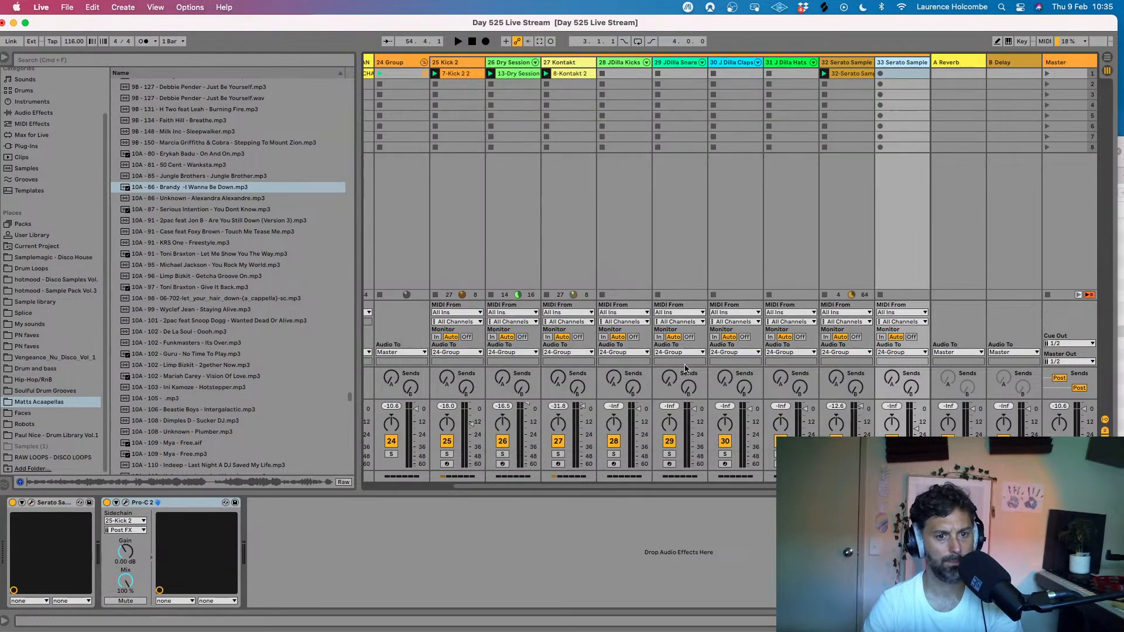
- Restart the beat and arm the 32 Serato Sample track, switching the recording arm to the 33 Serato Sample track
key(space)
click(836, 464)
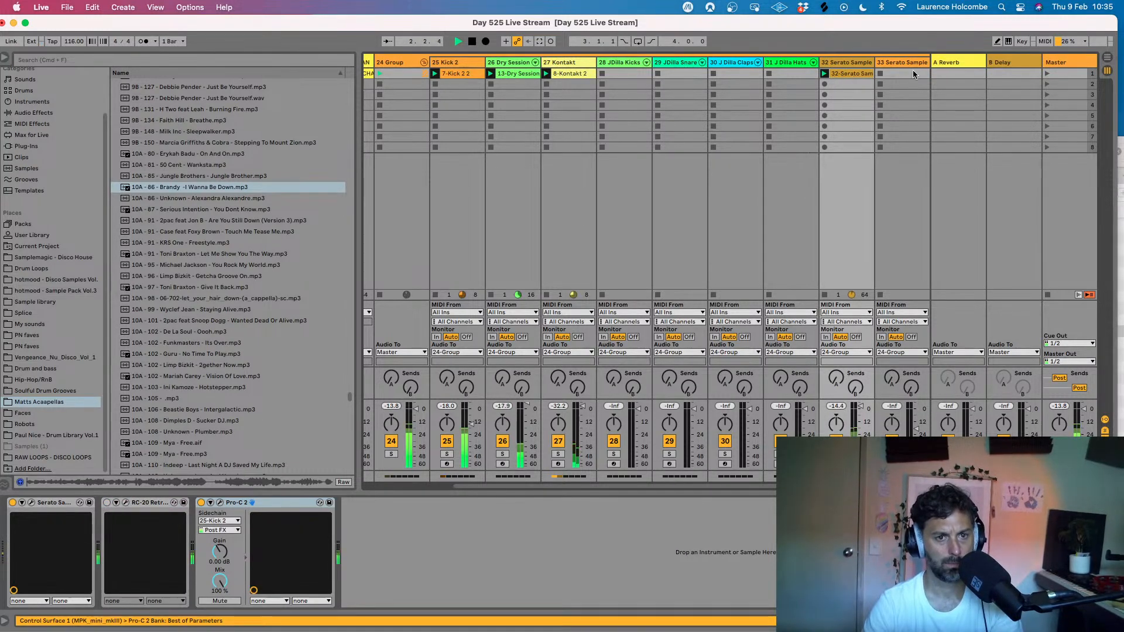
scroll(898, 95, right, 3)
click(811, 59)
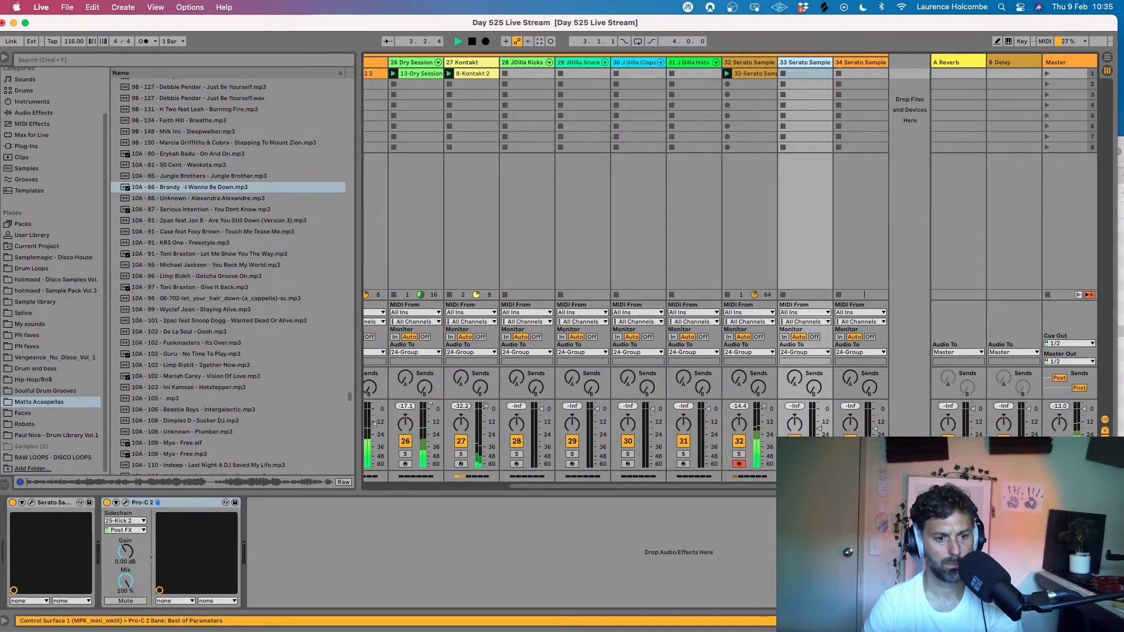
click(794, 464)
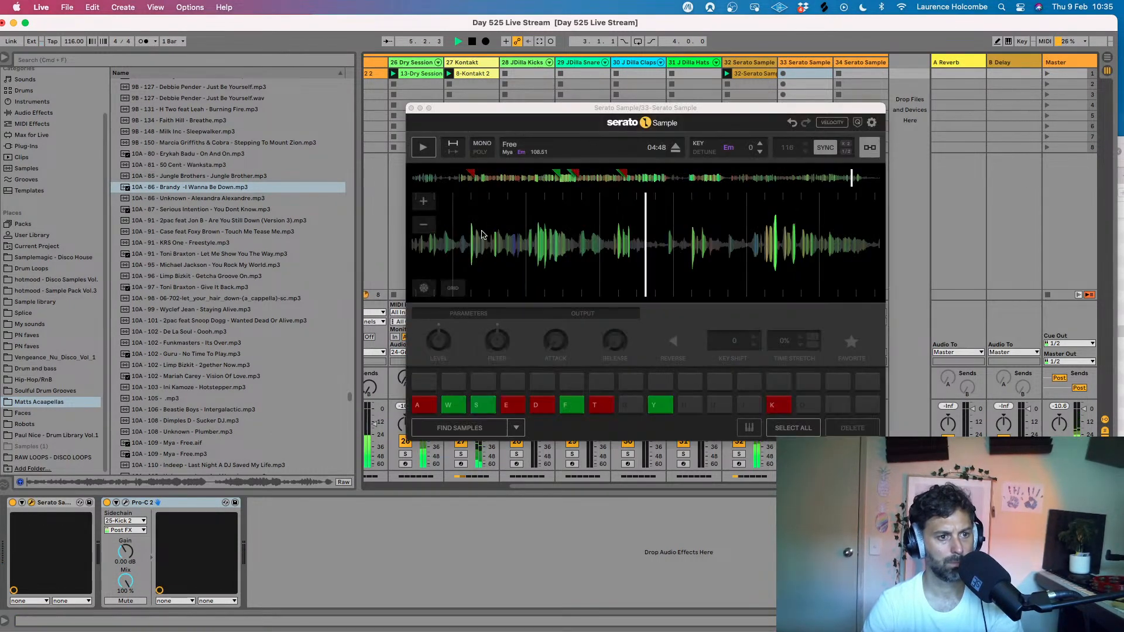
- Play I Wanna Be Down from the 34 Serato Sample track's sampler over the beat and raise the track's volume slightly
click(411, 108)
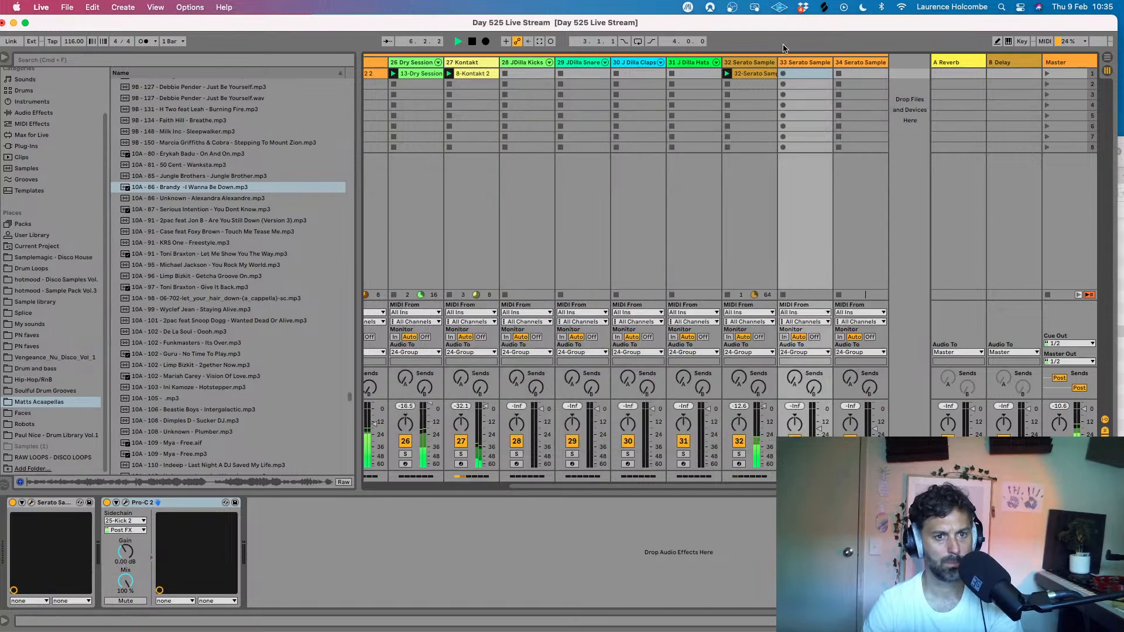
click(863, 63)
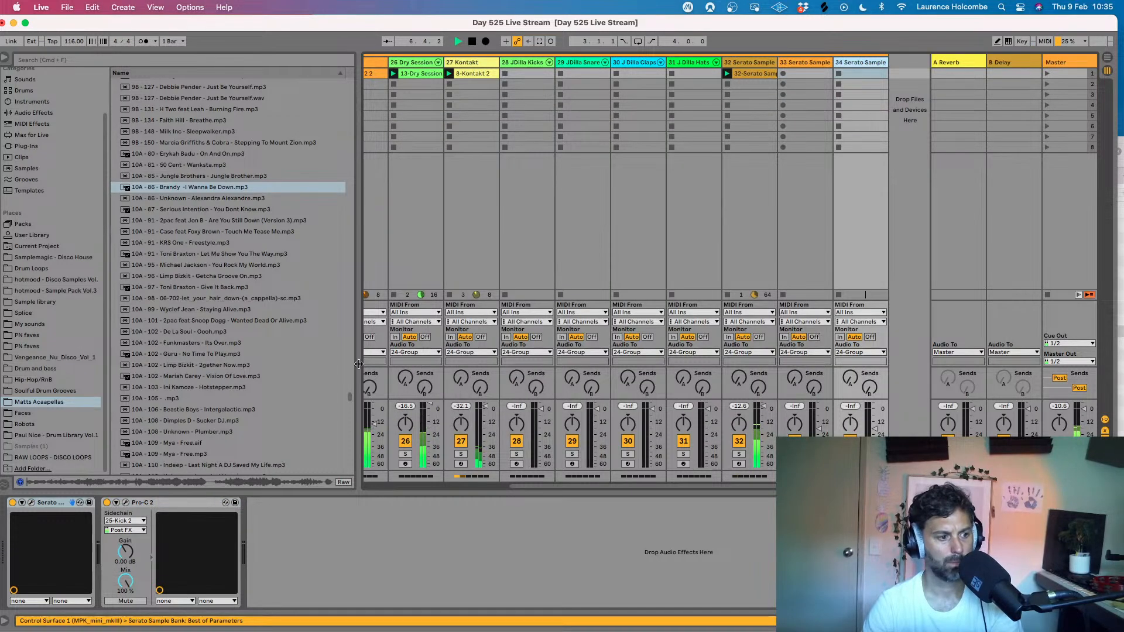
click(31, 505)
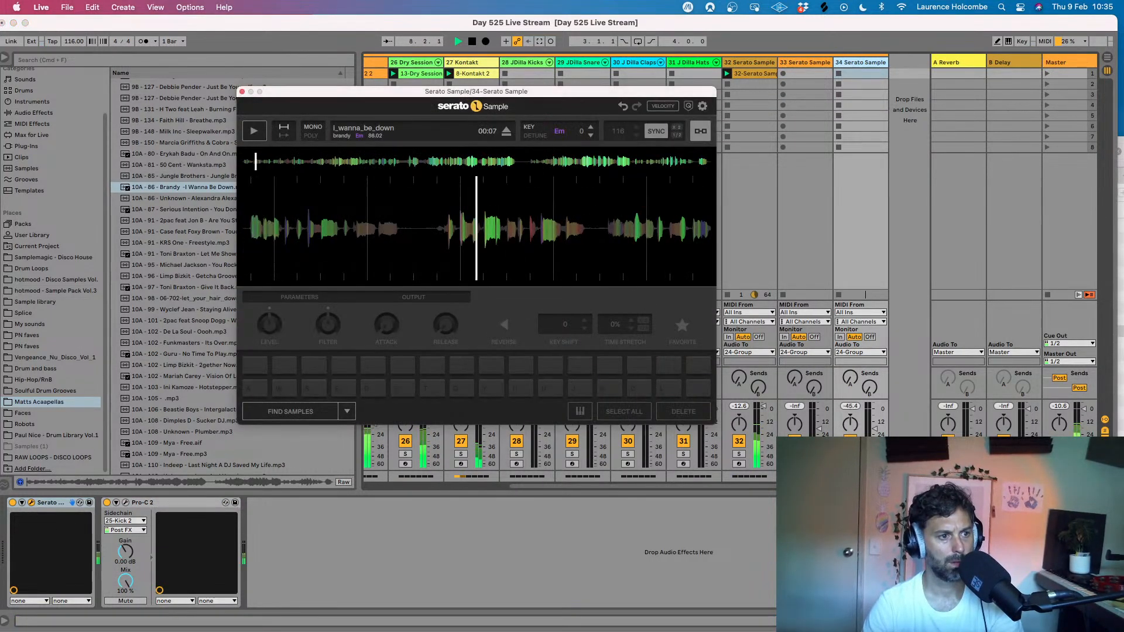
click(255, 131)
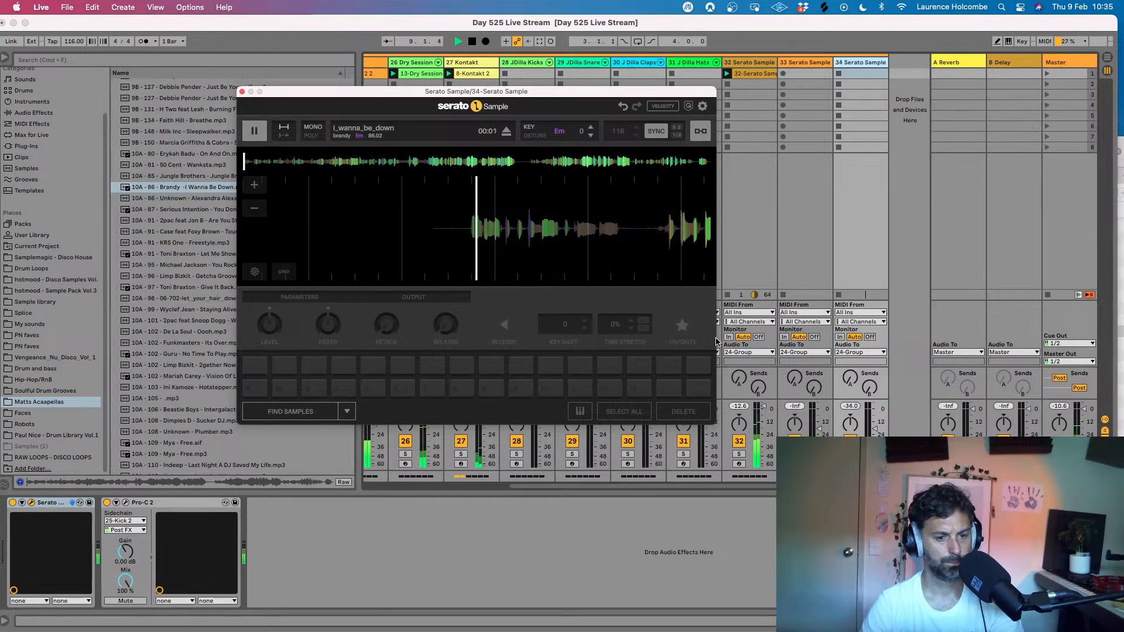
drag(873, 426, 876, 416)
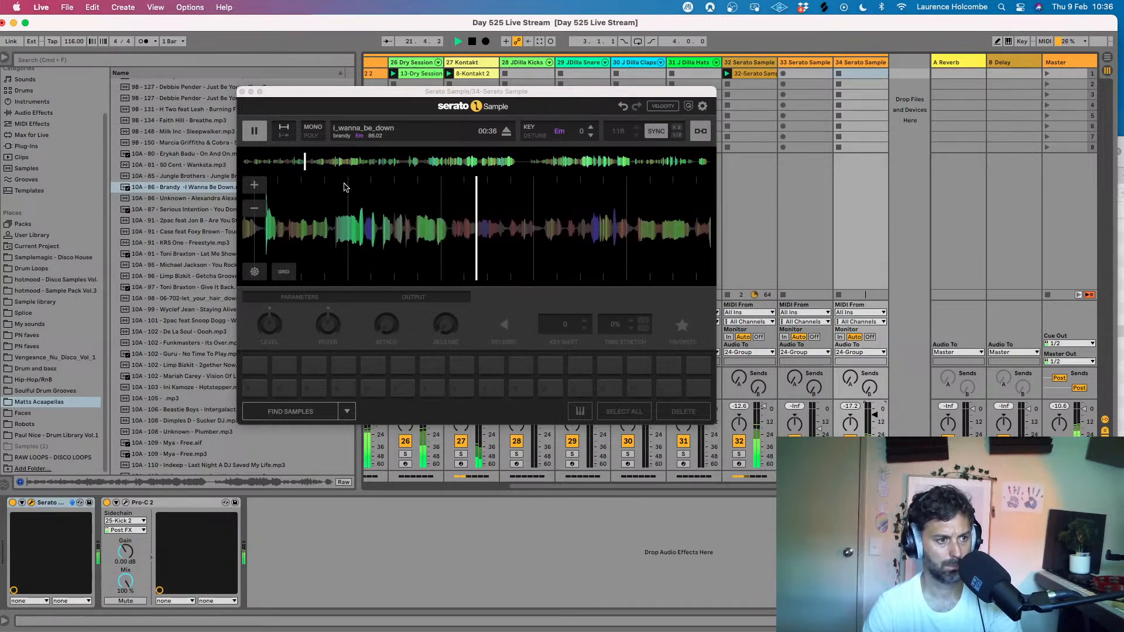
- Assign pad 1 to the phrase at 00:32 of I Wanna Be Down and arm the 34 Serato Sample track
click(256, 130)
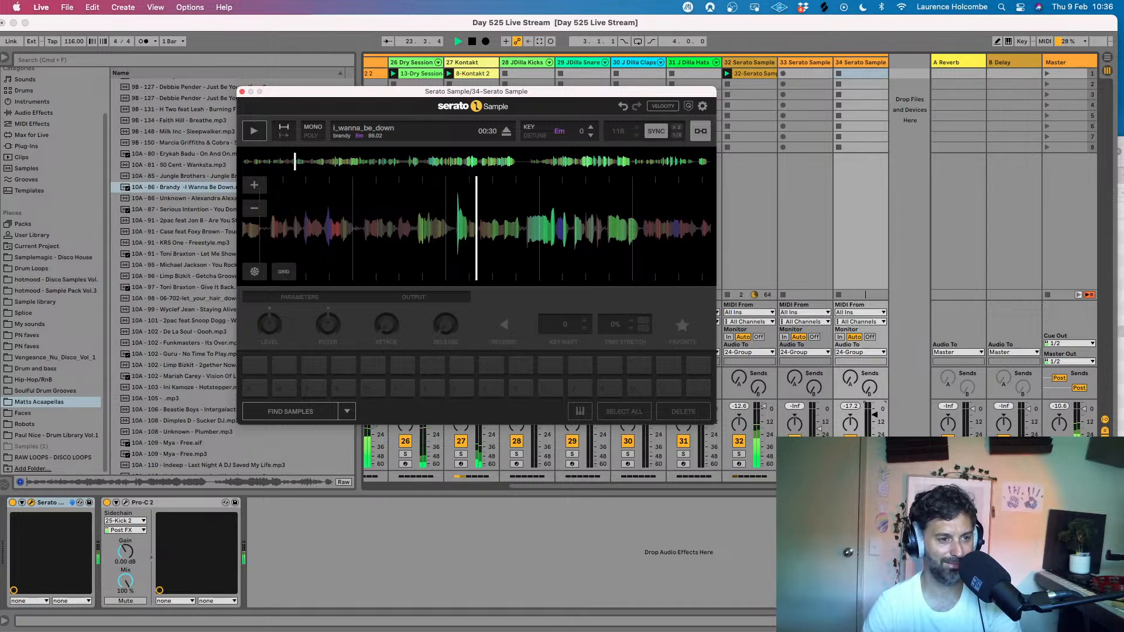
click(259, 389)
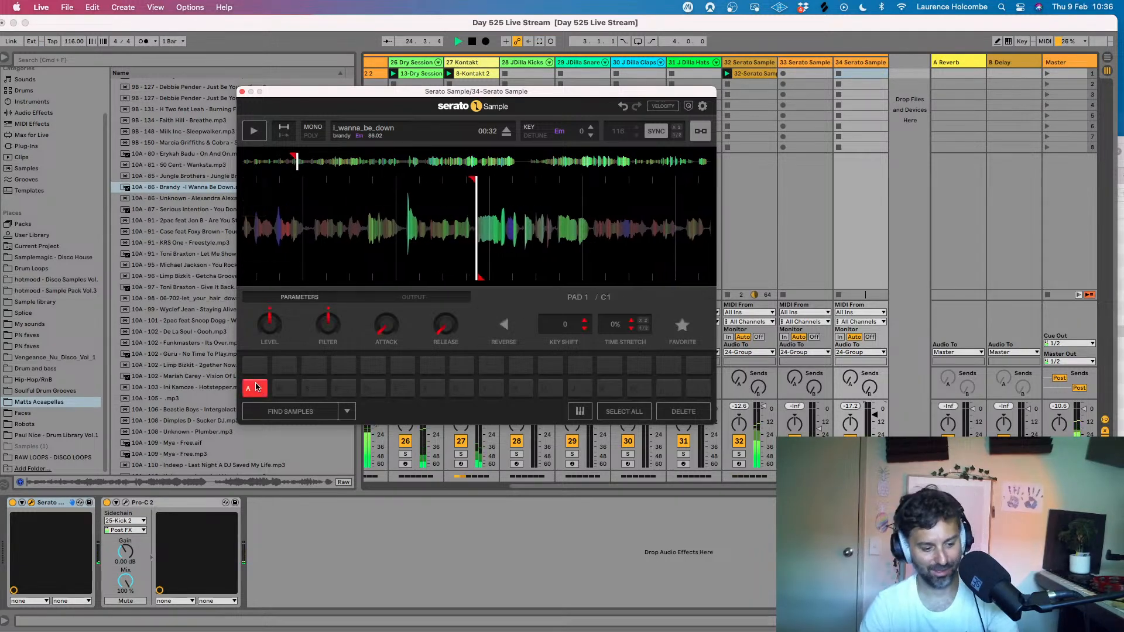
click(850, 464)
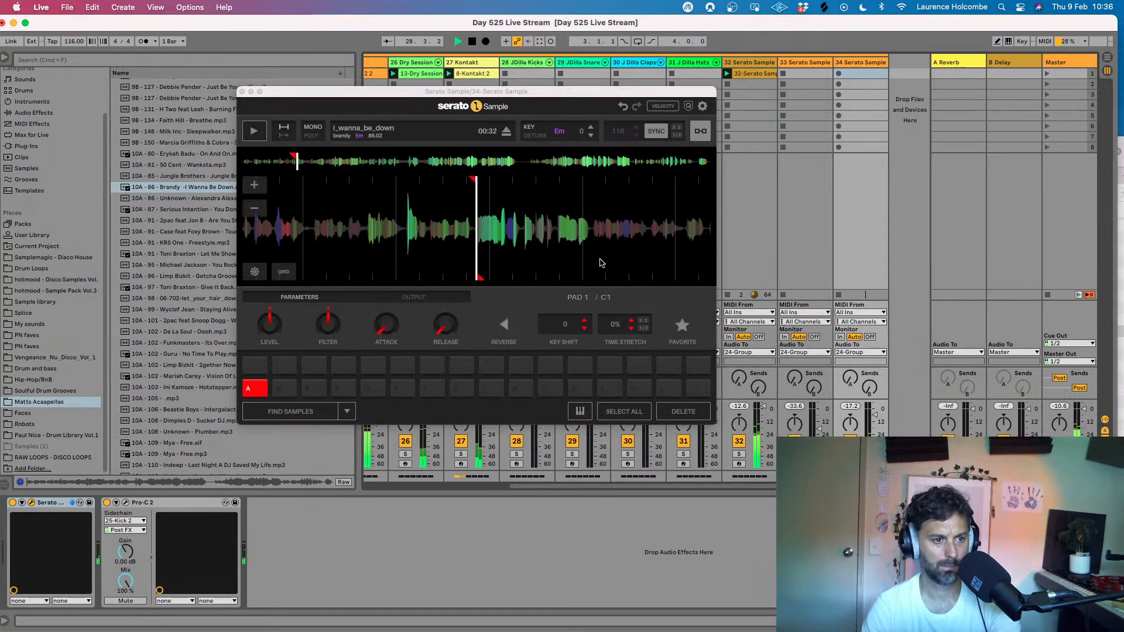
- Trigger pad 1 over the beat while lowering the 34 Serato Sample track's volume slightly, and stop playback
click(244, 90)
key(a)
click(874, 420)
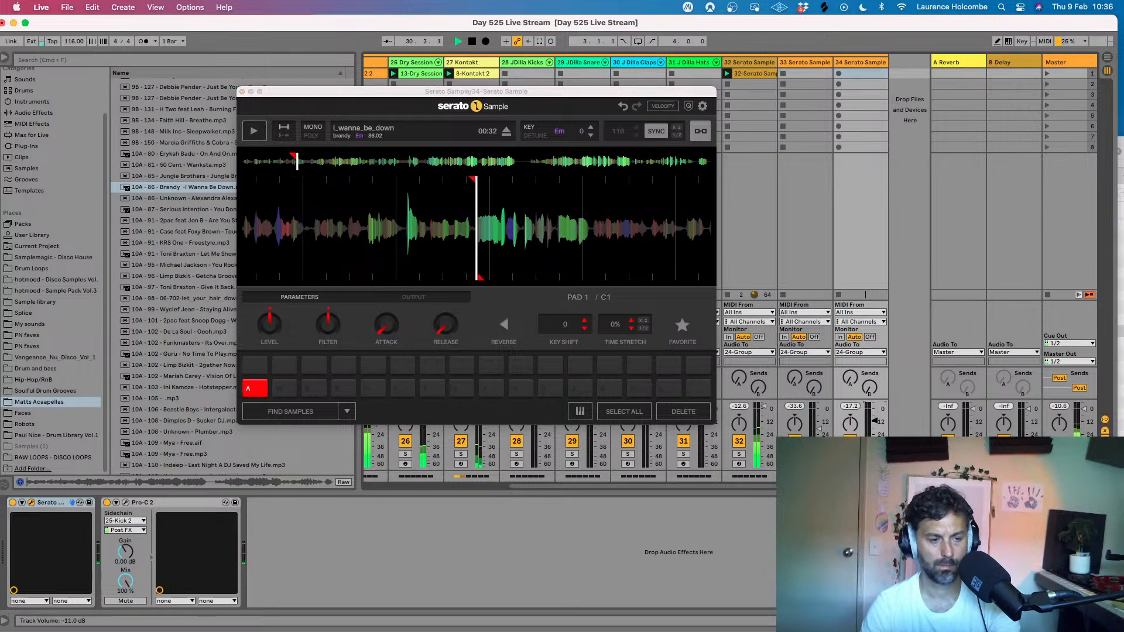
drag(874, 419, 875, 423)
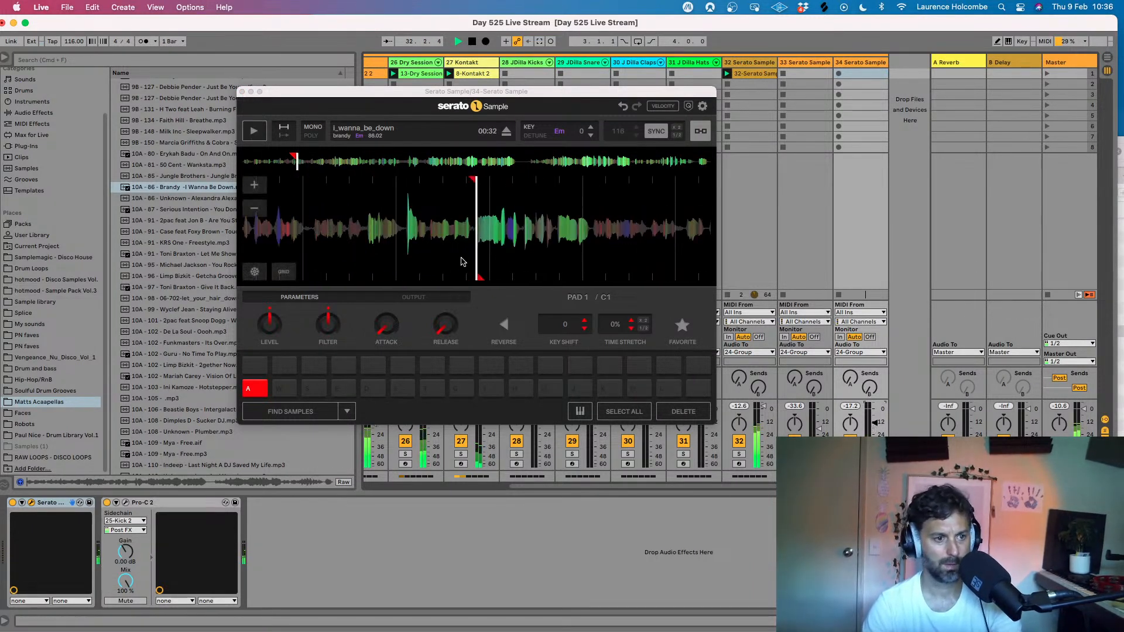
click(707, 517)
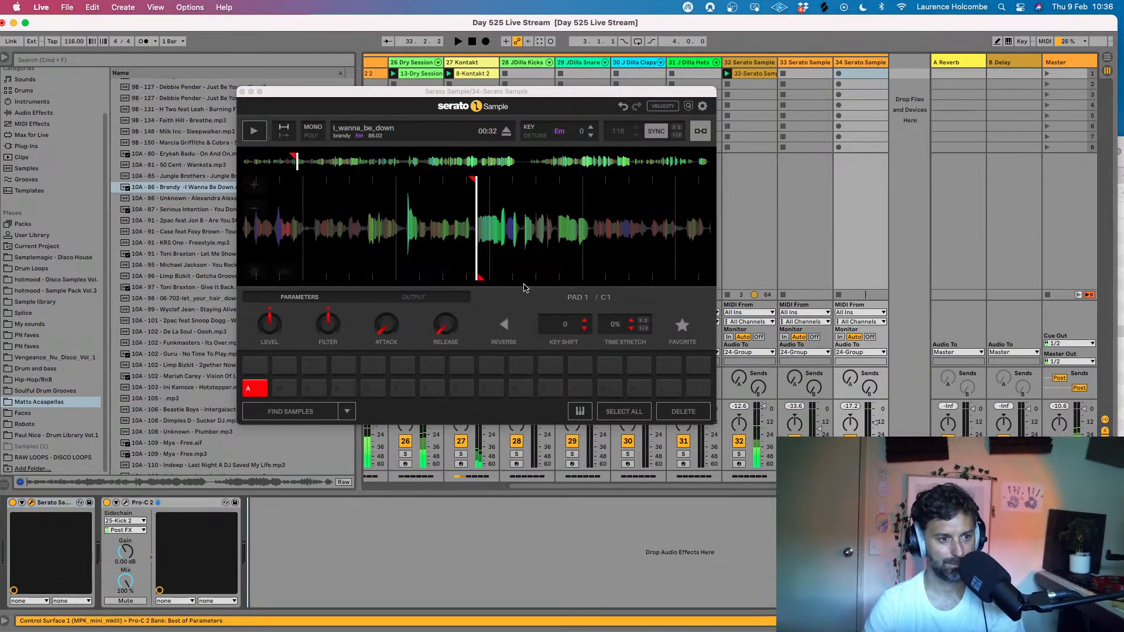
- Assign pad 2 at 00:34 of I Wanna Be Down, restart the beat and perform pads 1 and 2 over it
drag(478, 239, 397, 240)
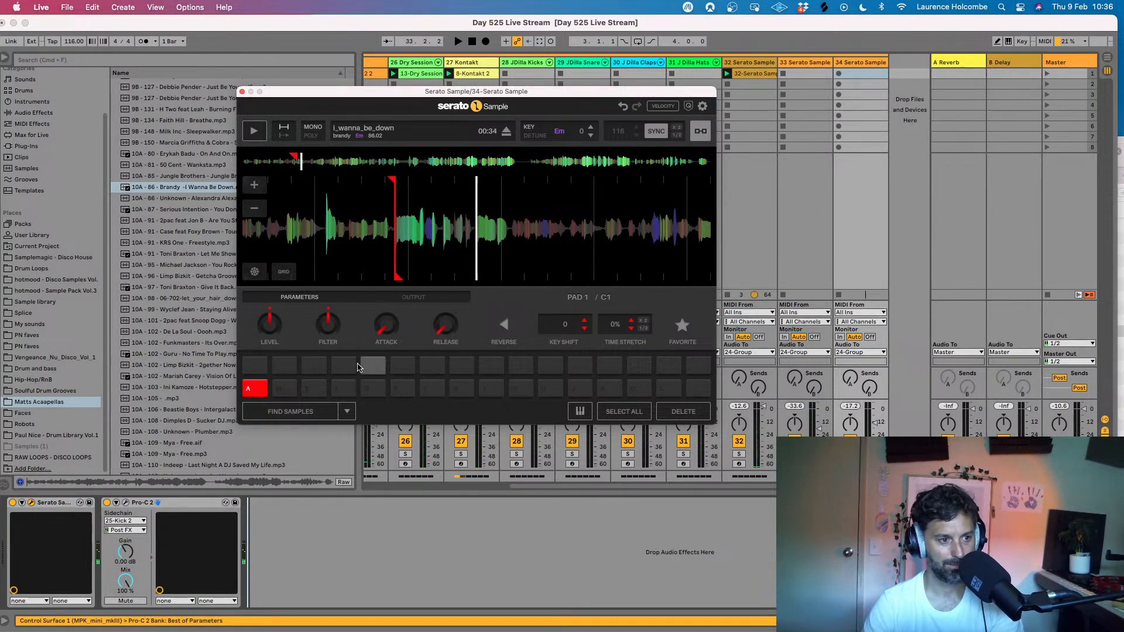
click(286, 389)
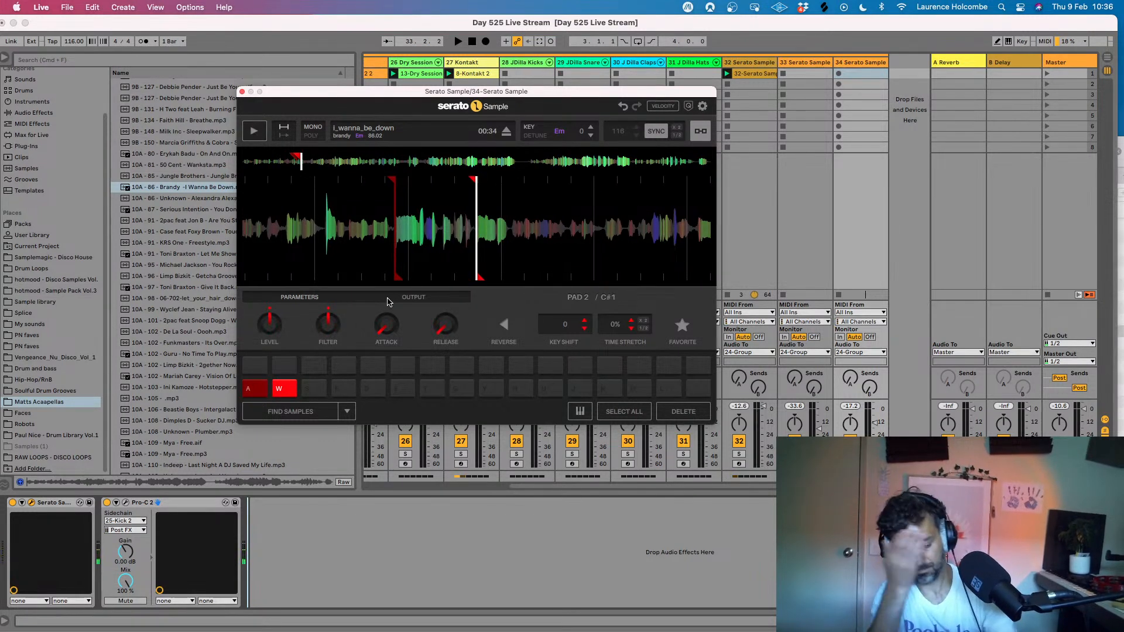
key(a)
key(space)
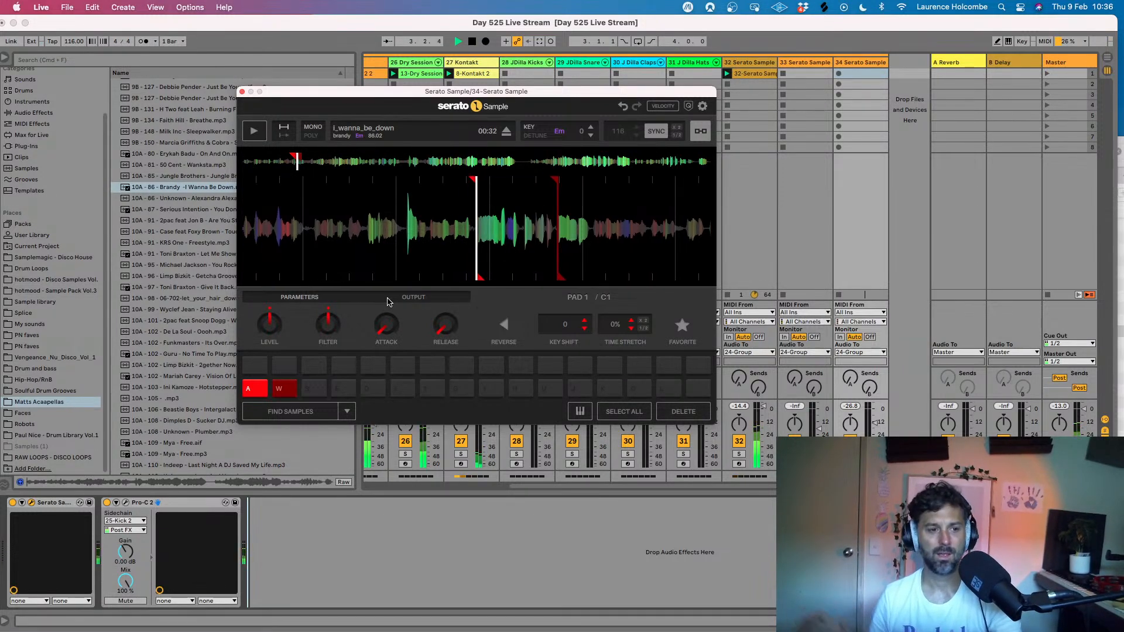
key(a)
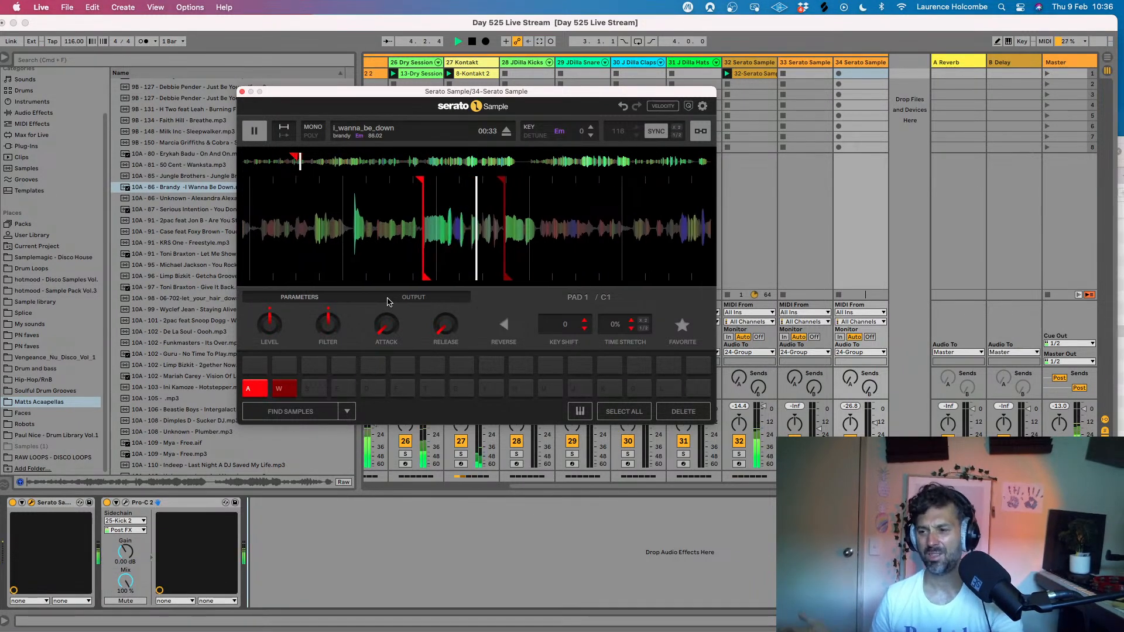
key(w)
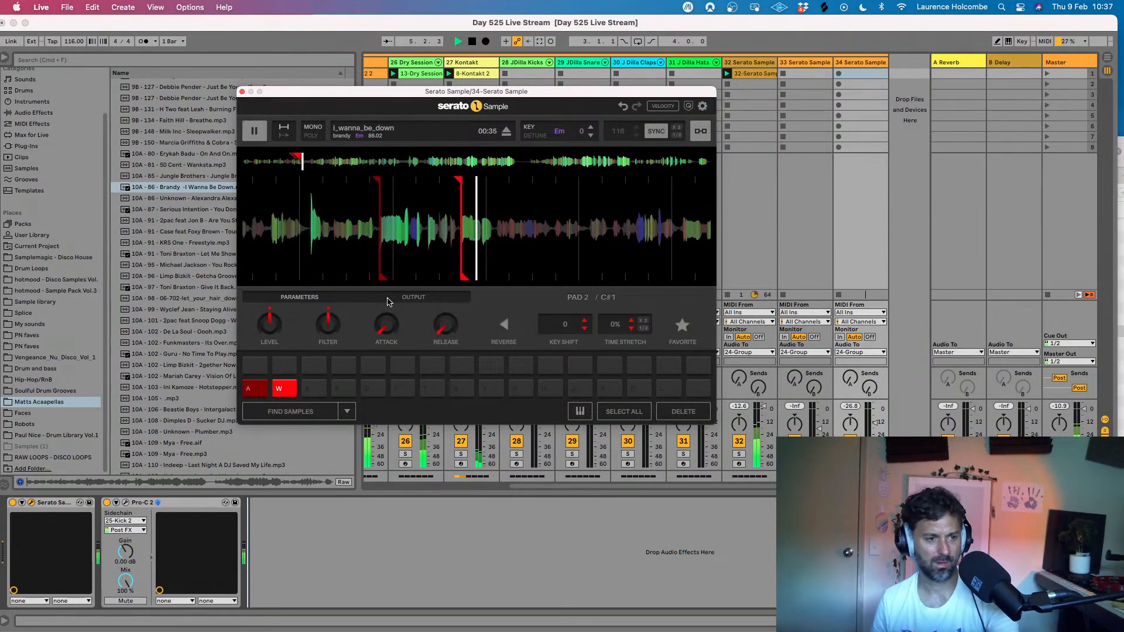
key(w)
key(w)
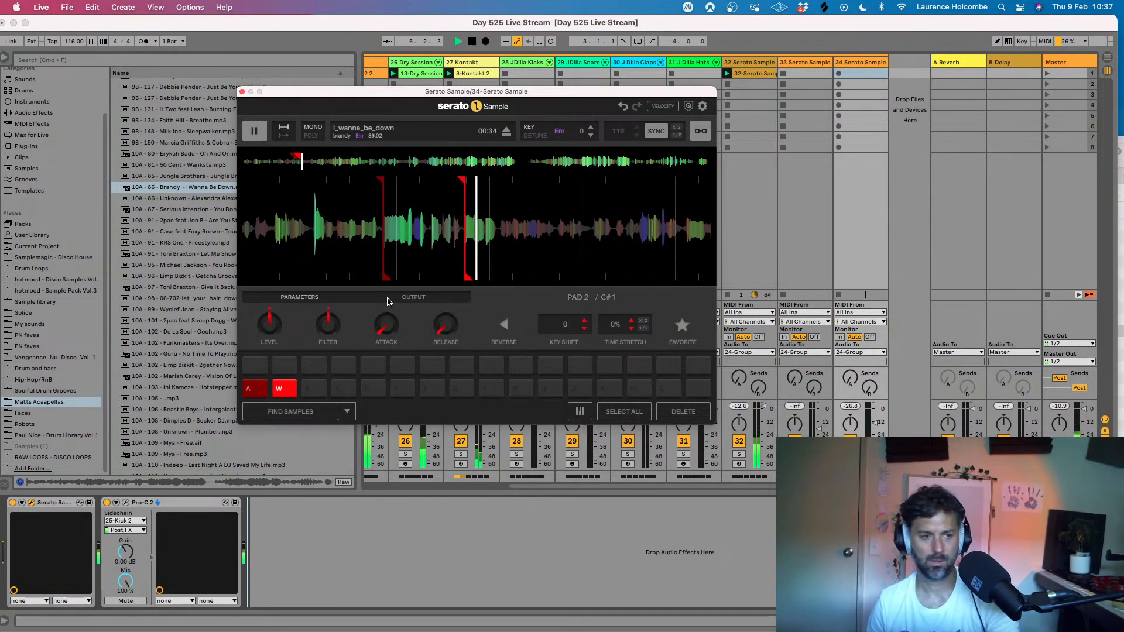
- Pause I Wanna Be Down at the vocal onset at 00:44 and assign pad 3 to it
click(260, 131)
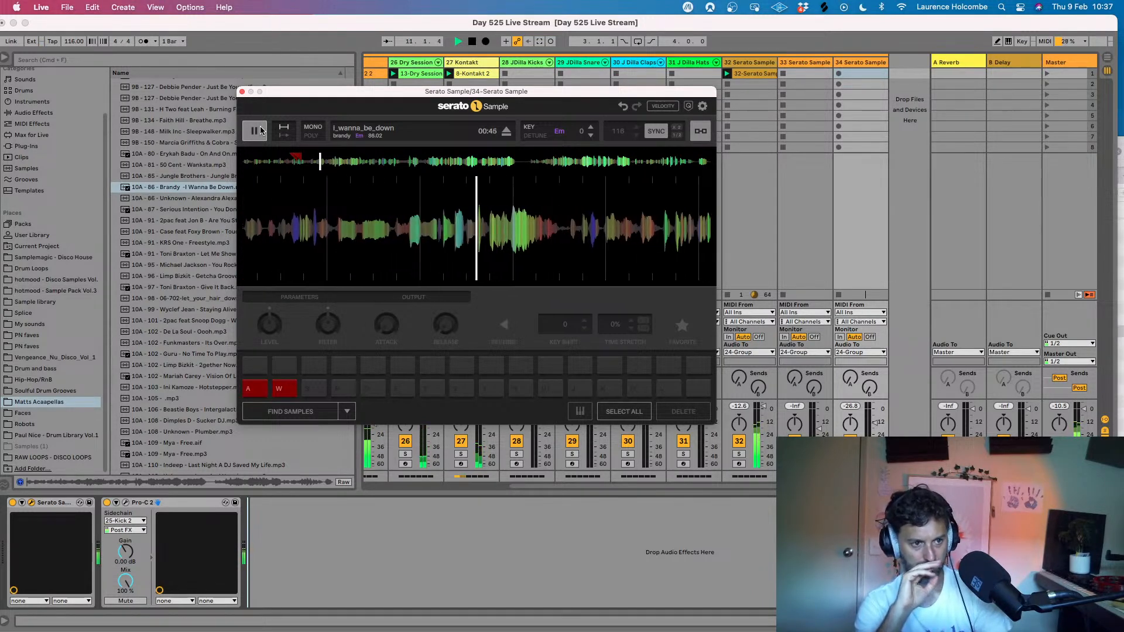
click(255, 130)
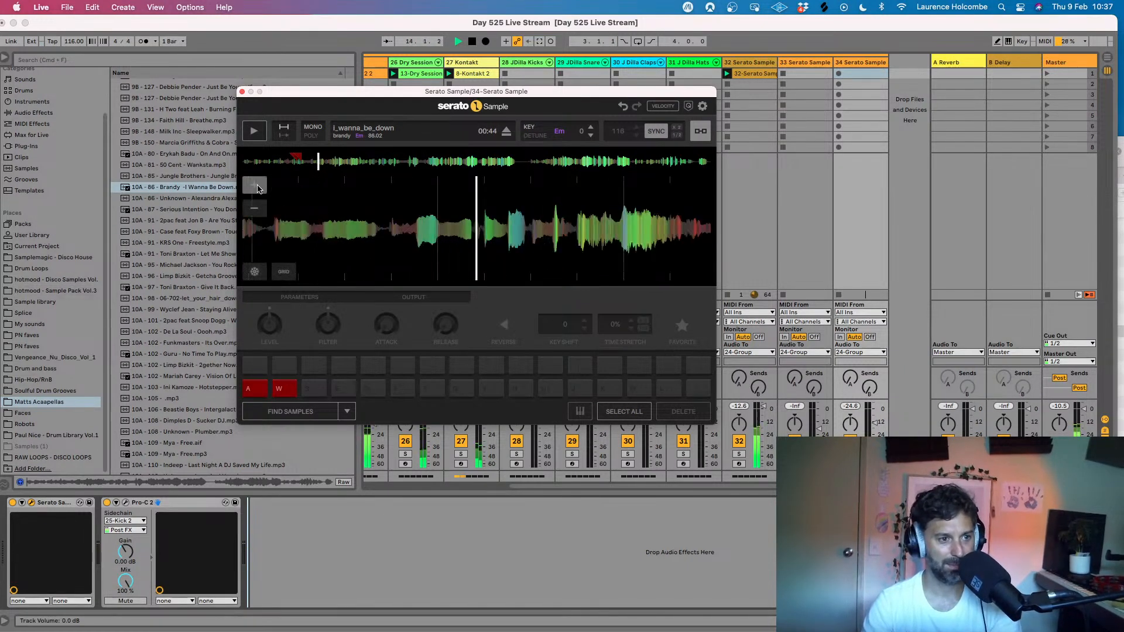
click(314, 391)
click(314, 393)
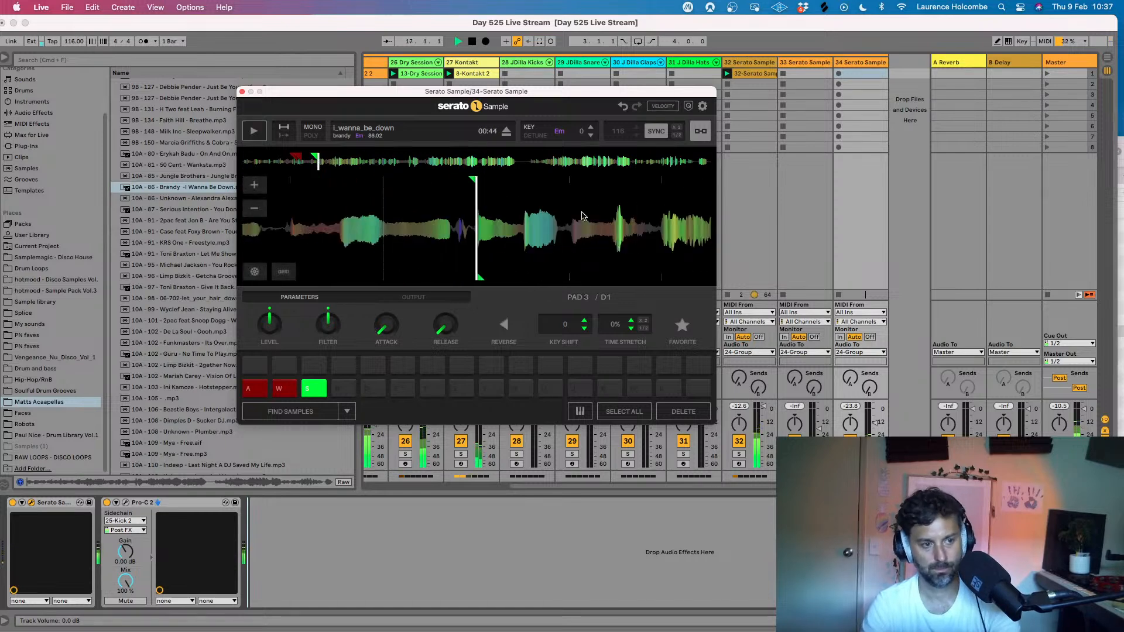
- Audition pads 1 and 3 in alternating patterns over the beat and play I Wanna Be Down onward from the pad 1 cue
key(a)
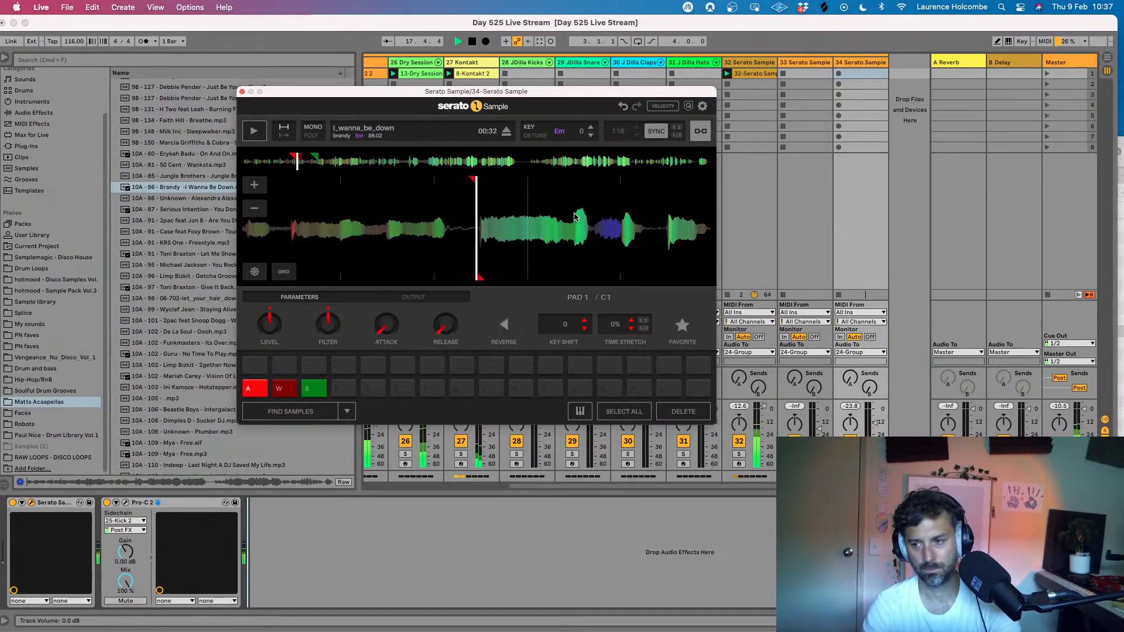
key(s)
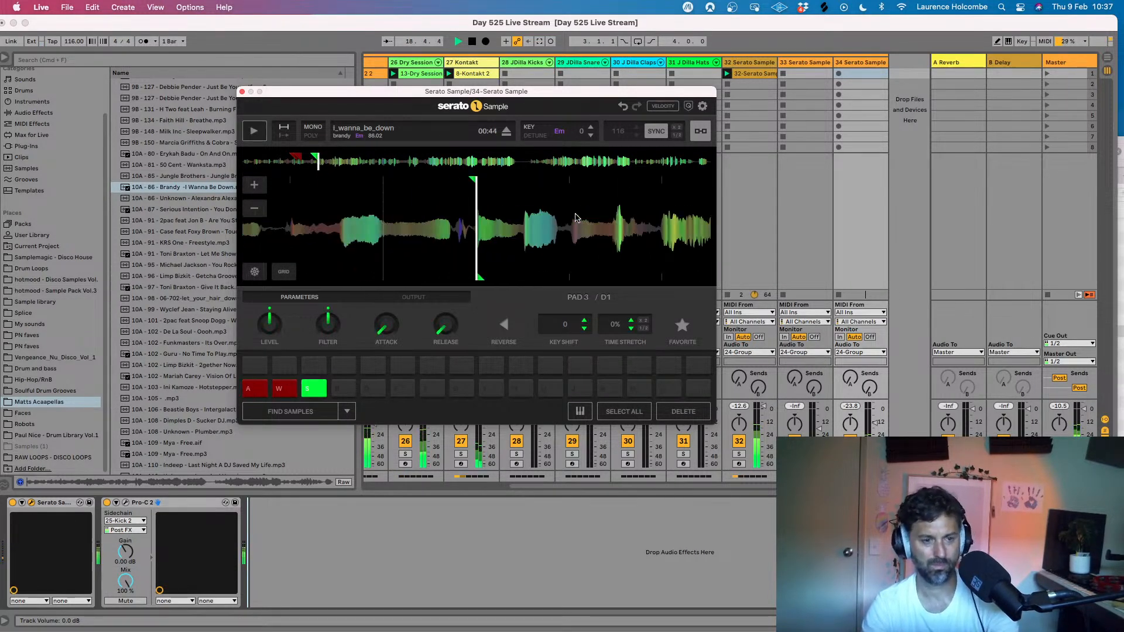
key(s)
key(s)
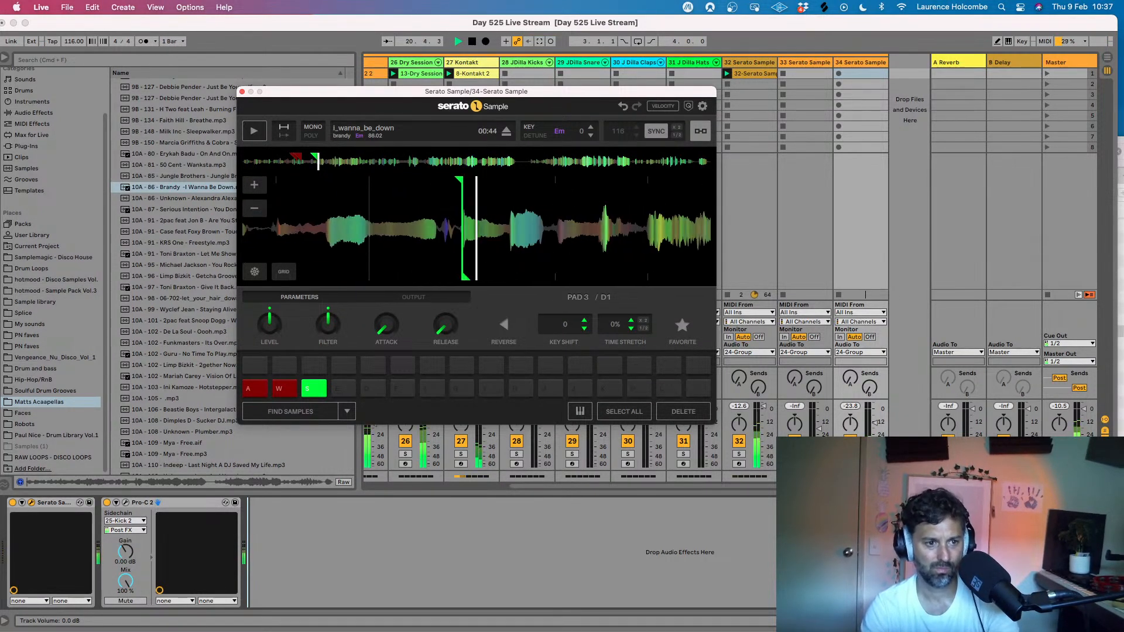
key(s)
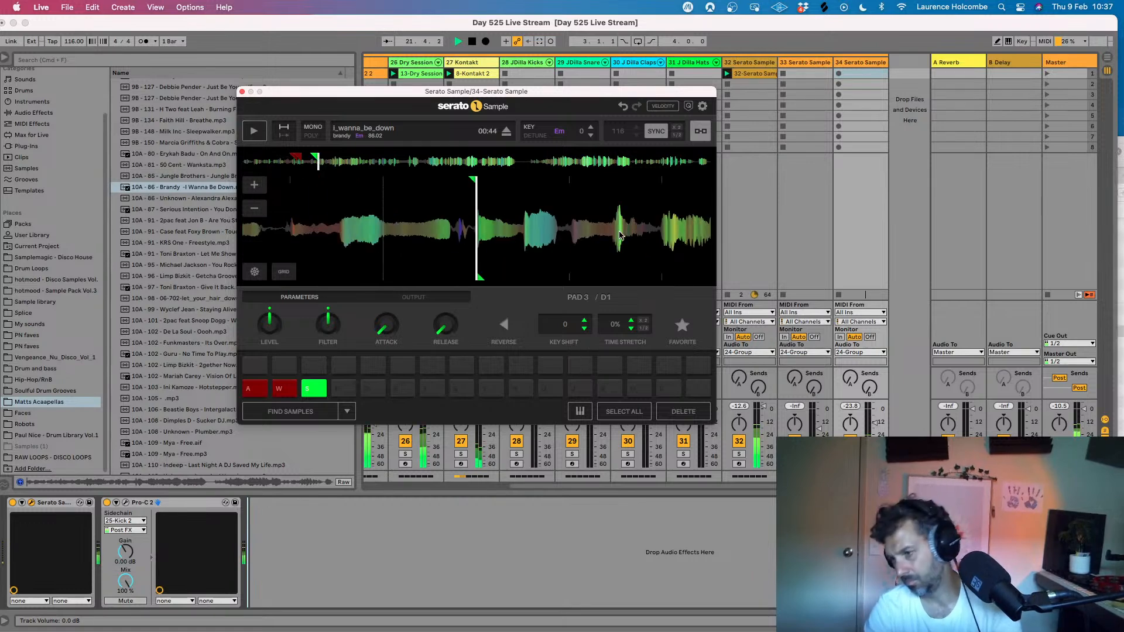
key(s)
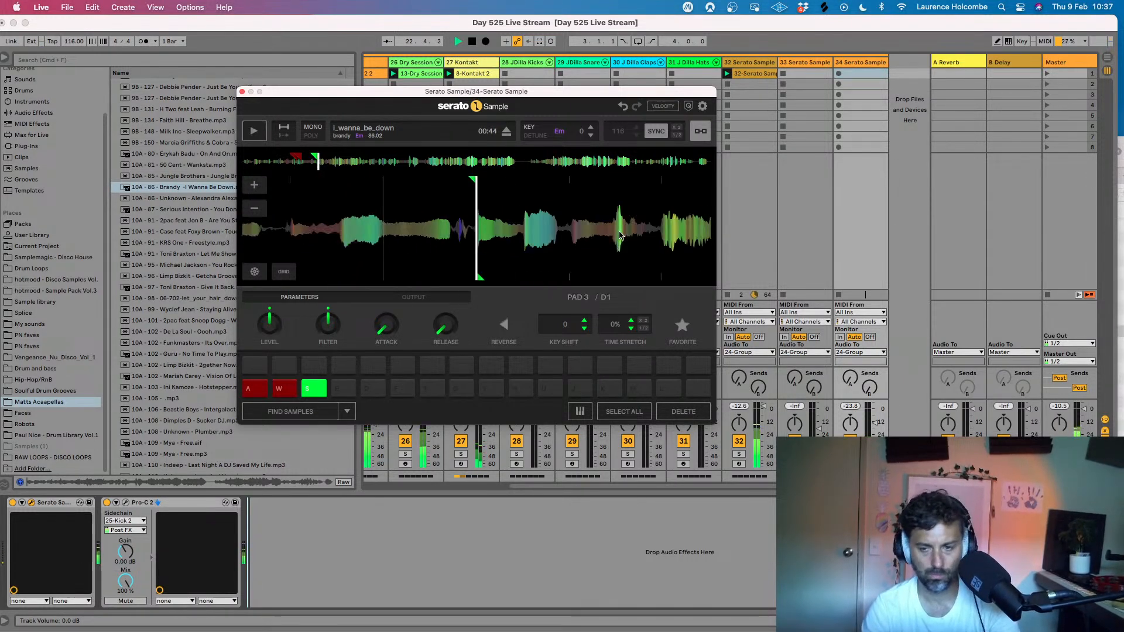
key(s)
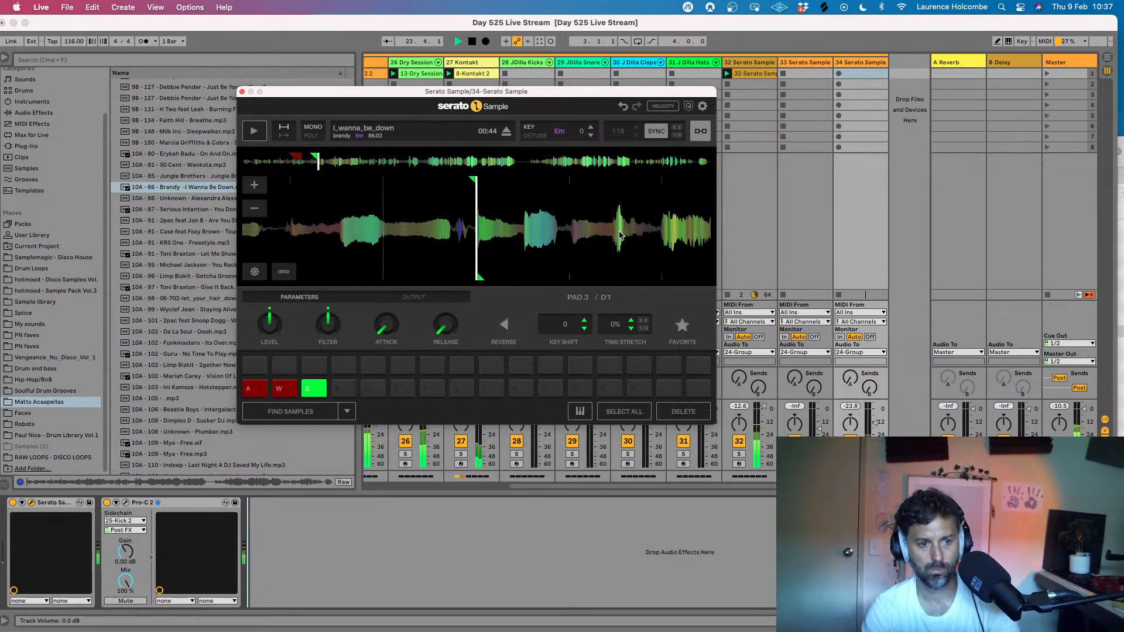
key(a)
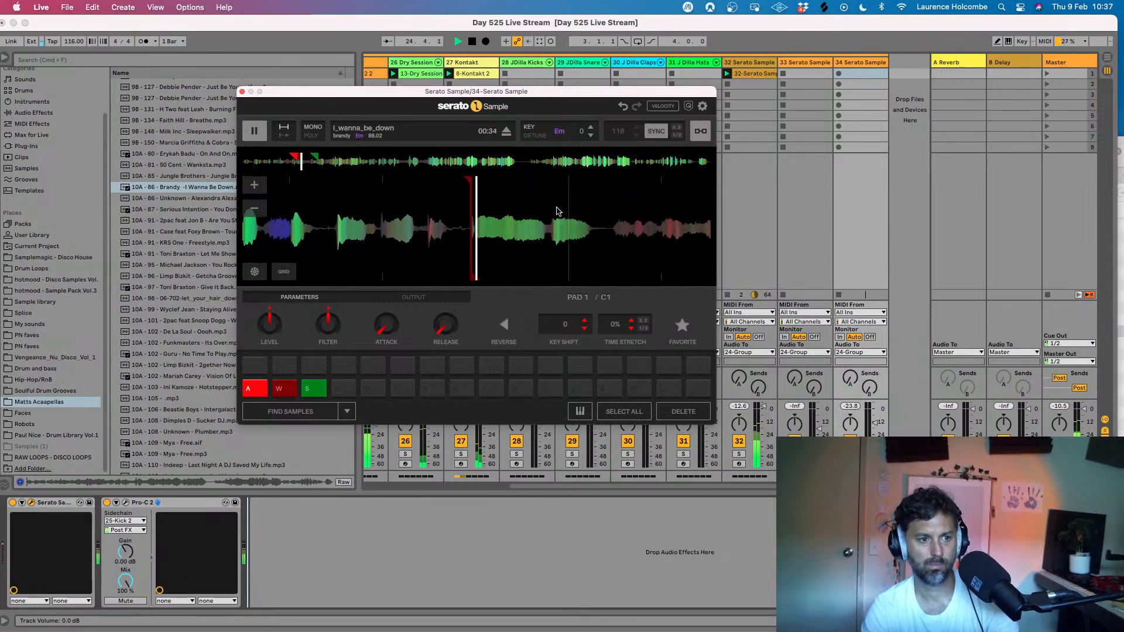
key(s)
key(s)
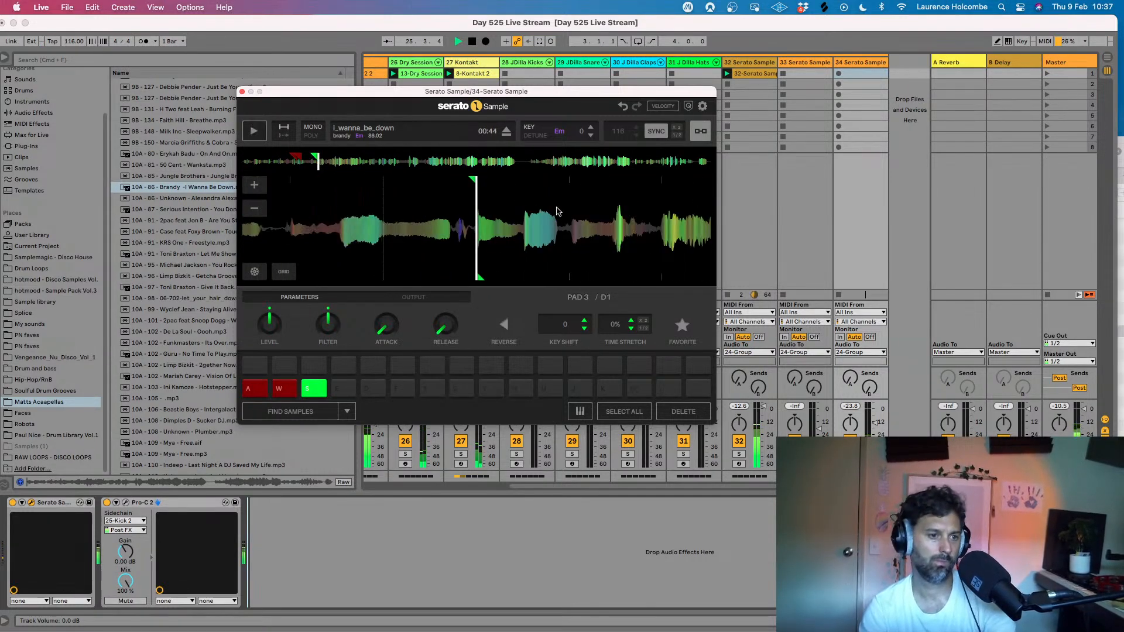
key(s)
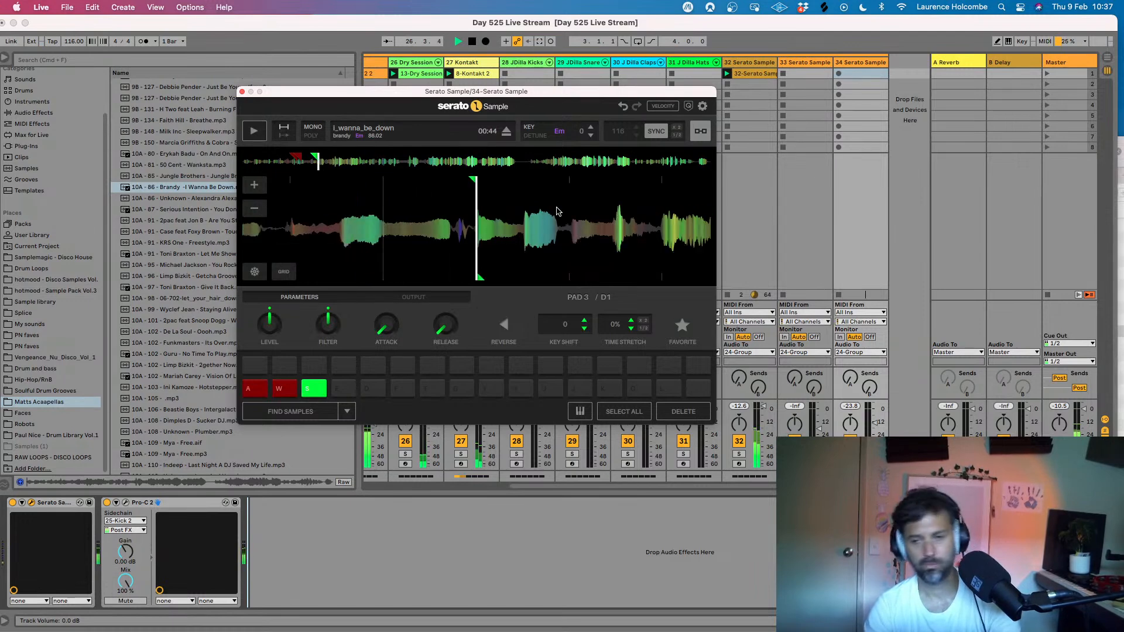
key(a)
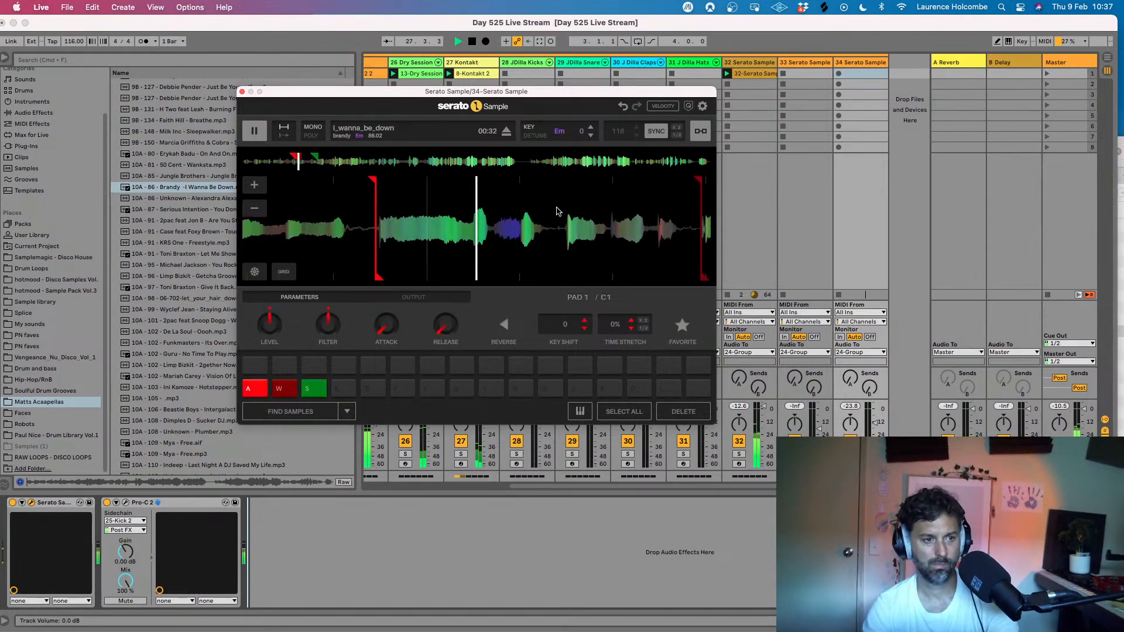
drag(452, 110, 430, 99)
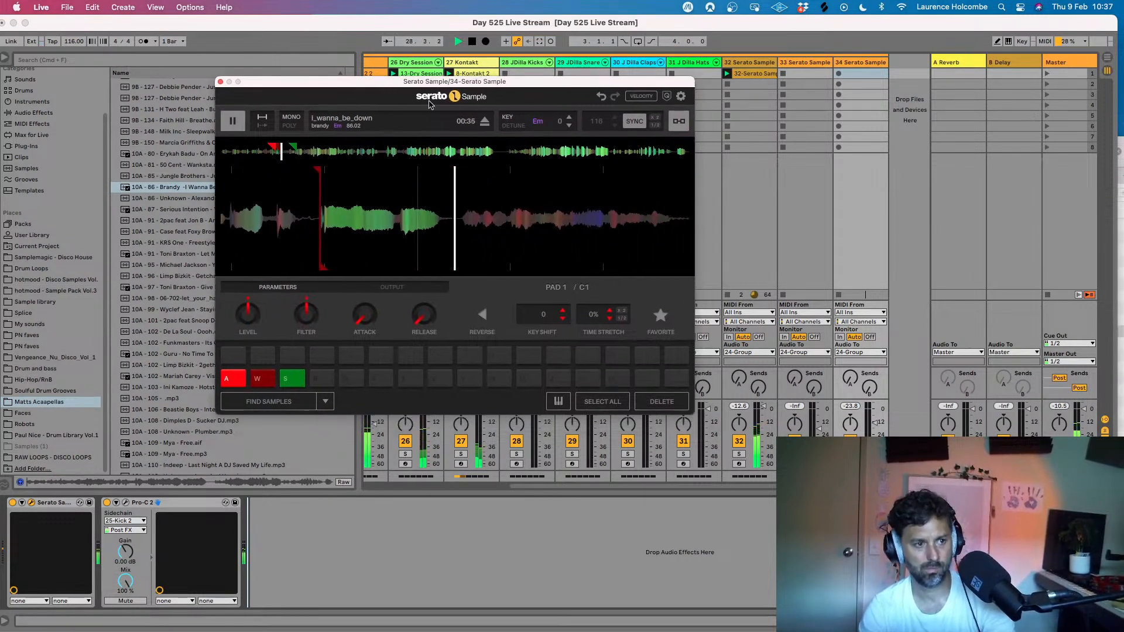
click(239, 127)
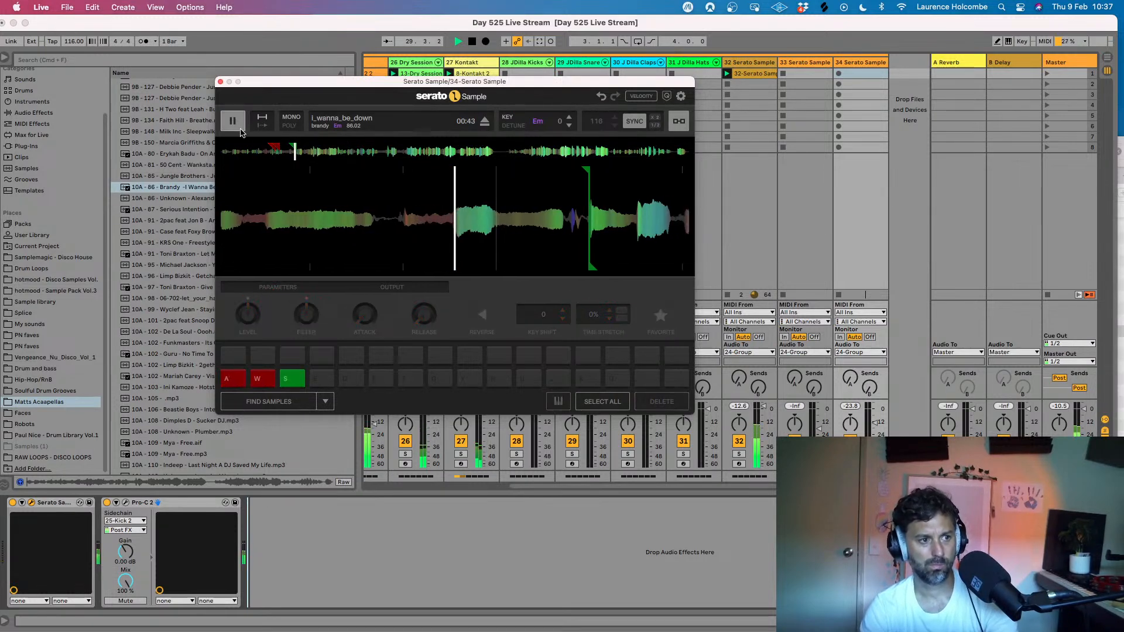
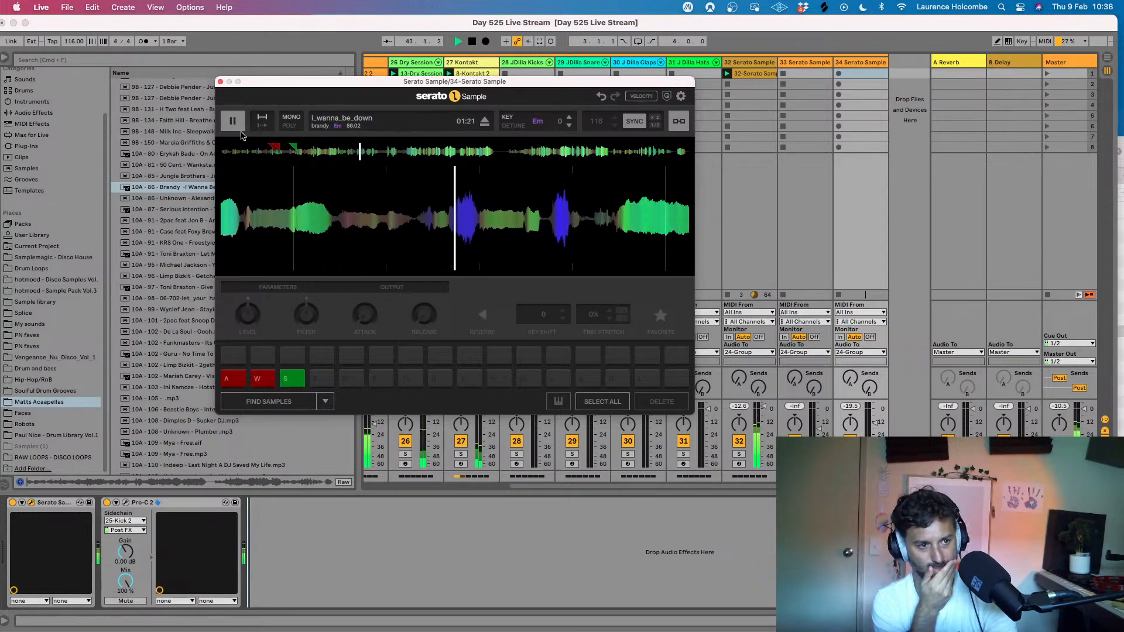
- Pause I Wanna Be Down, move back to the vocal onset at 01:19 and assign pad 4 to it
click(226, 123)
drag(384, 211, 550, 212)
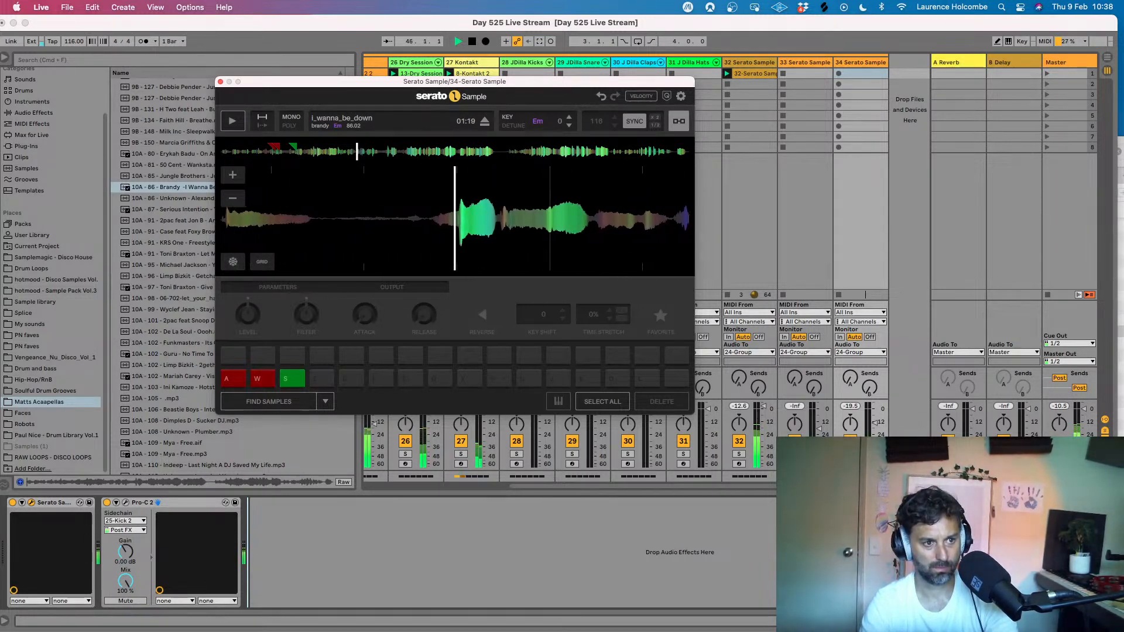
click(321, 378)
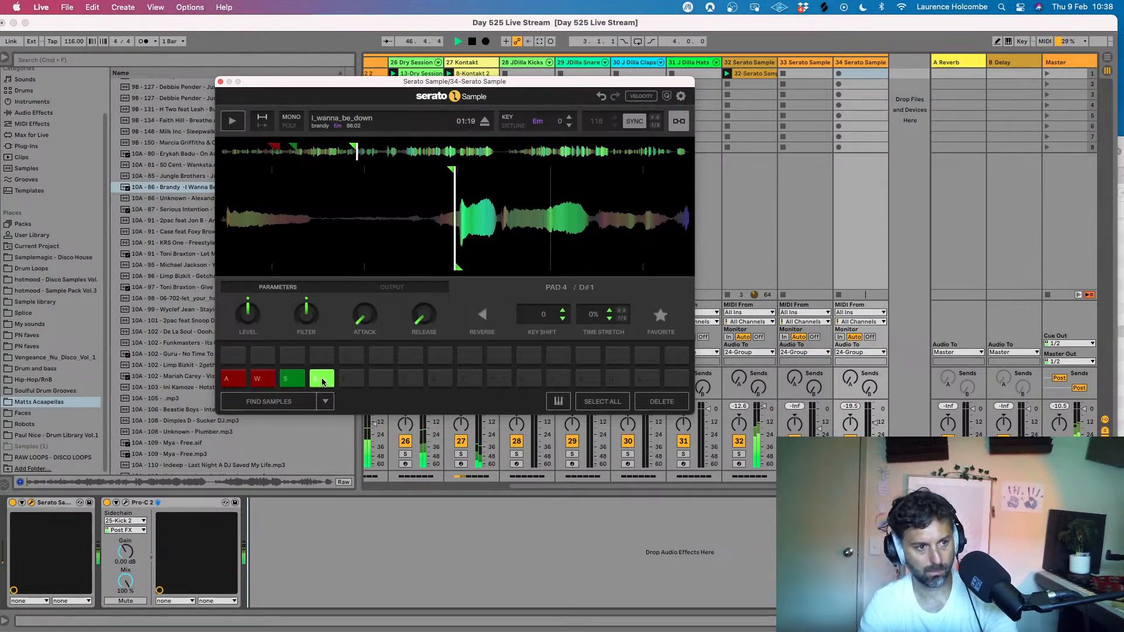
click(321, 380)
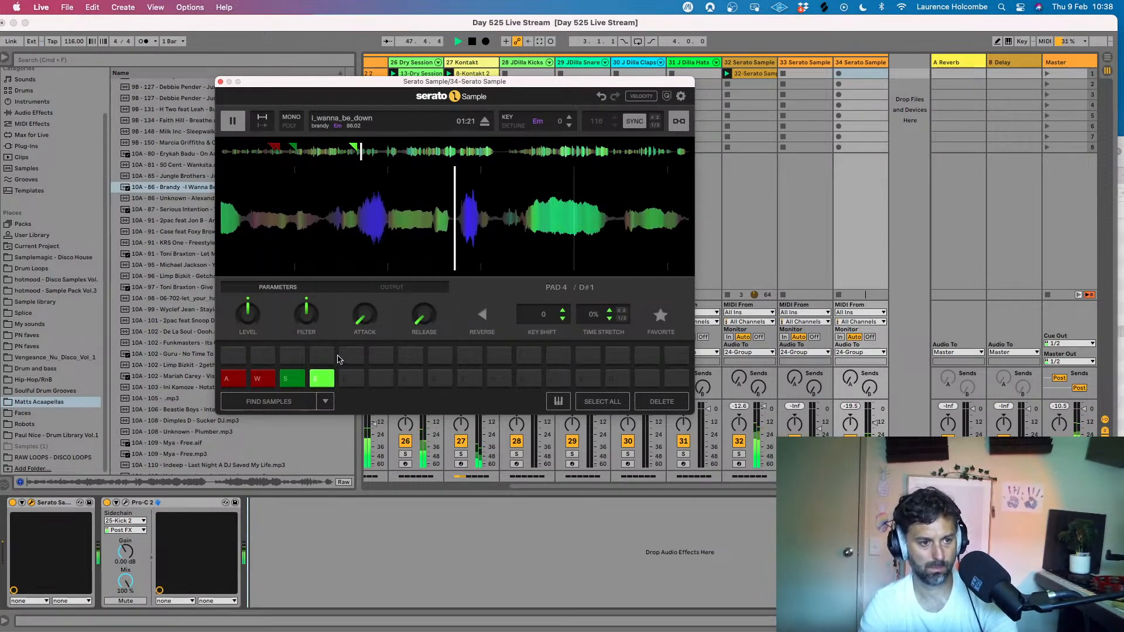
- Audition pads 1, 3 and 4 in alternating patterns over the beat
key(a)
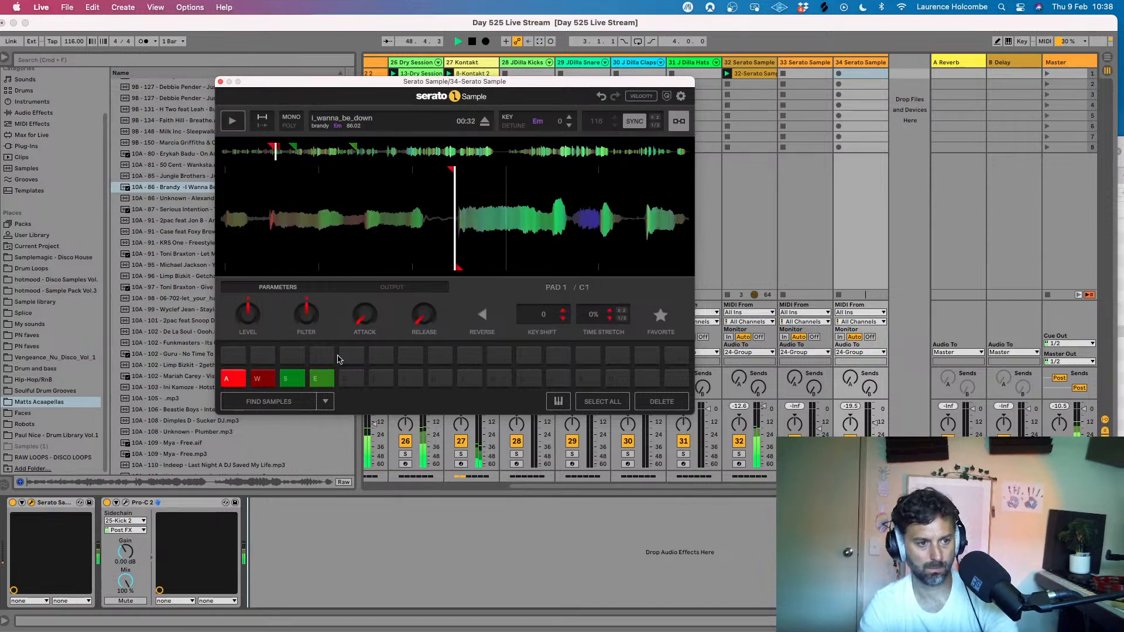
key(e)
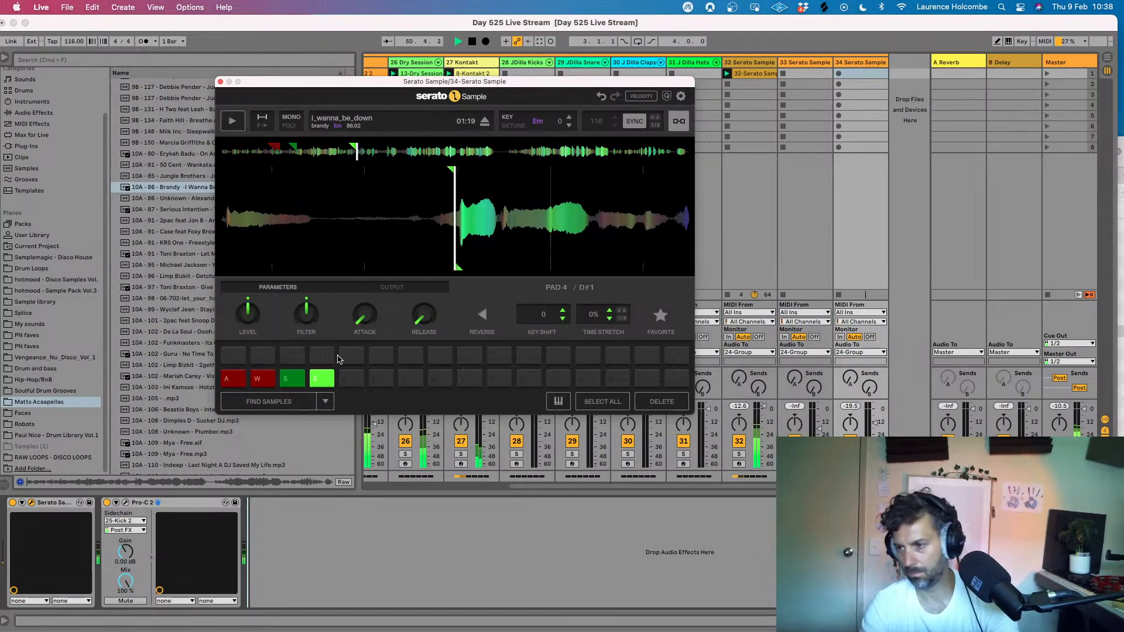
key(s)
key(s)
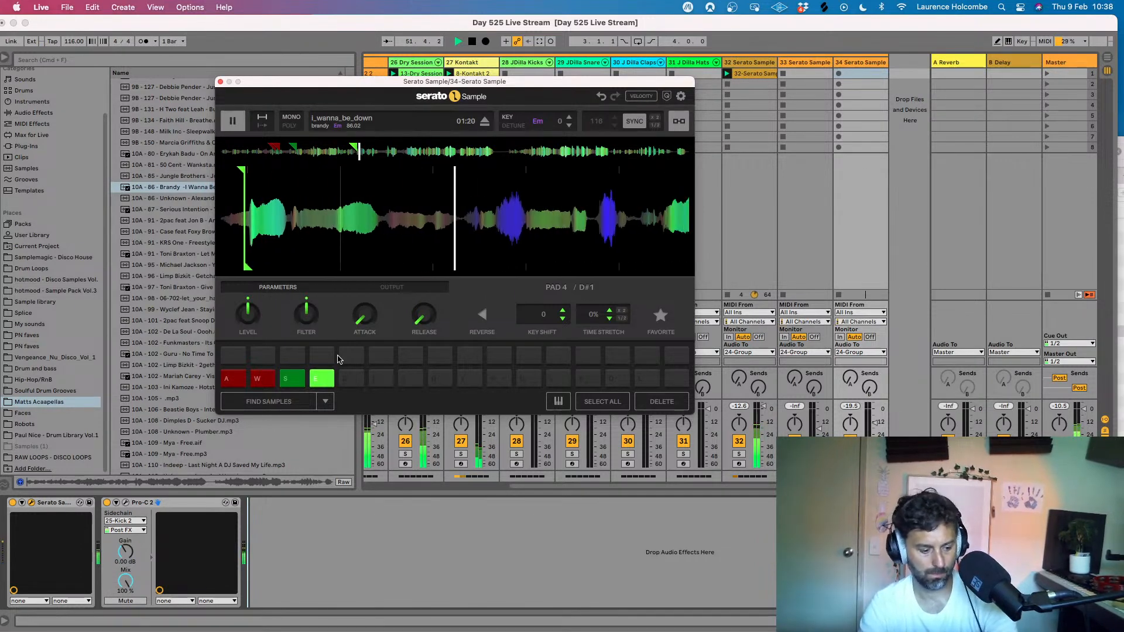
key(s)
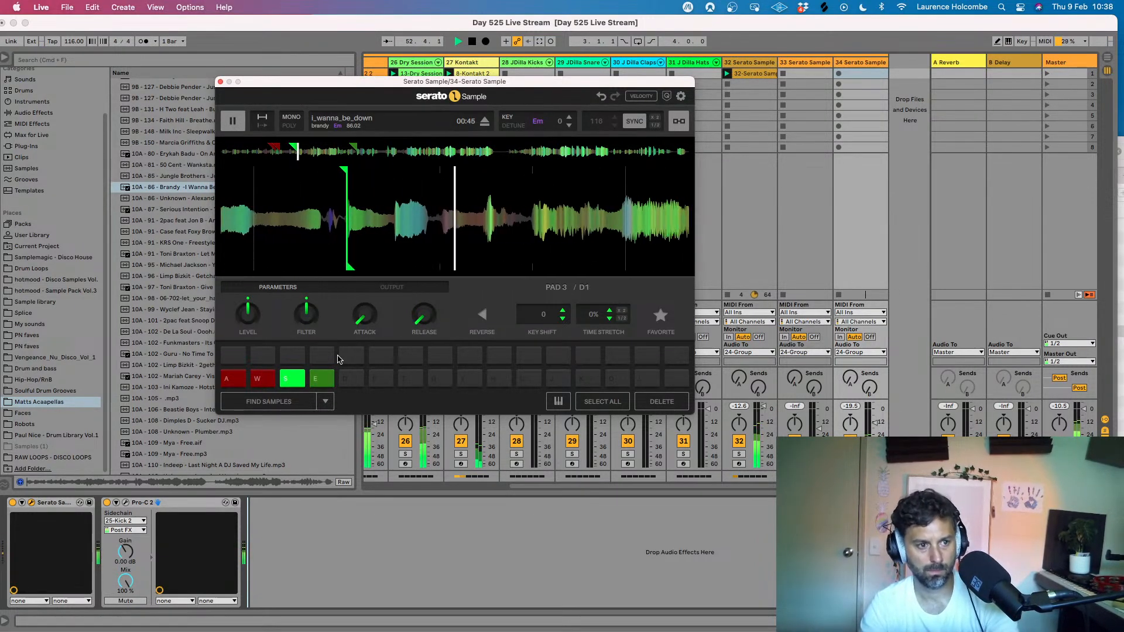
key(e)
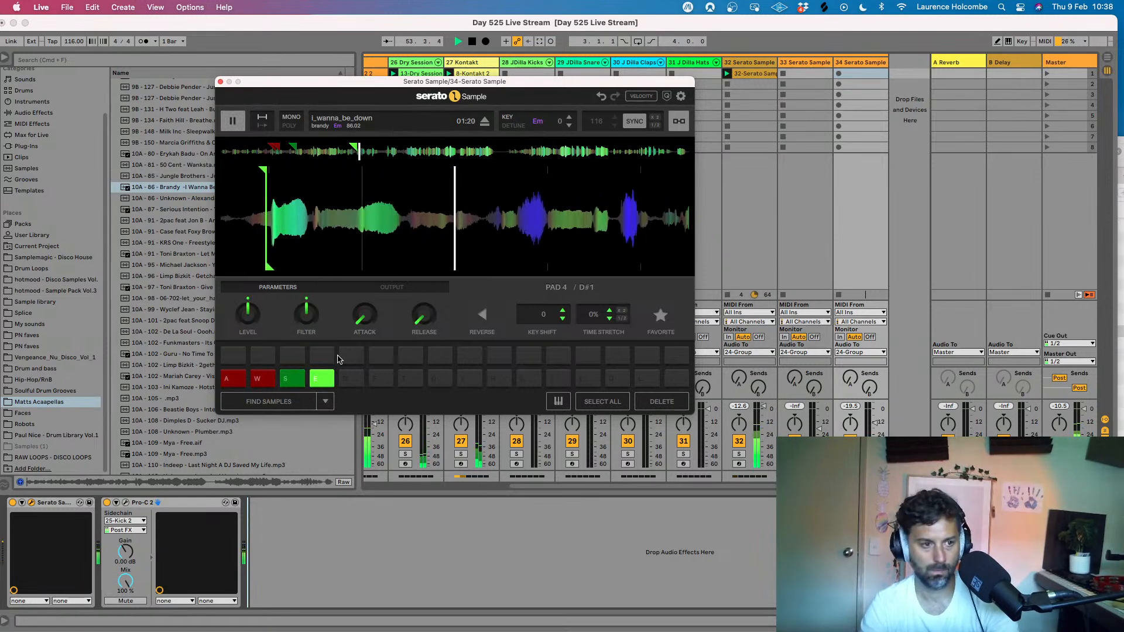
key(e)
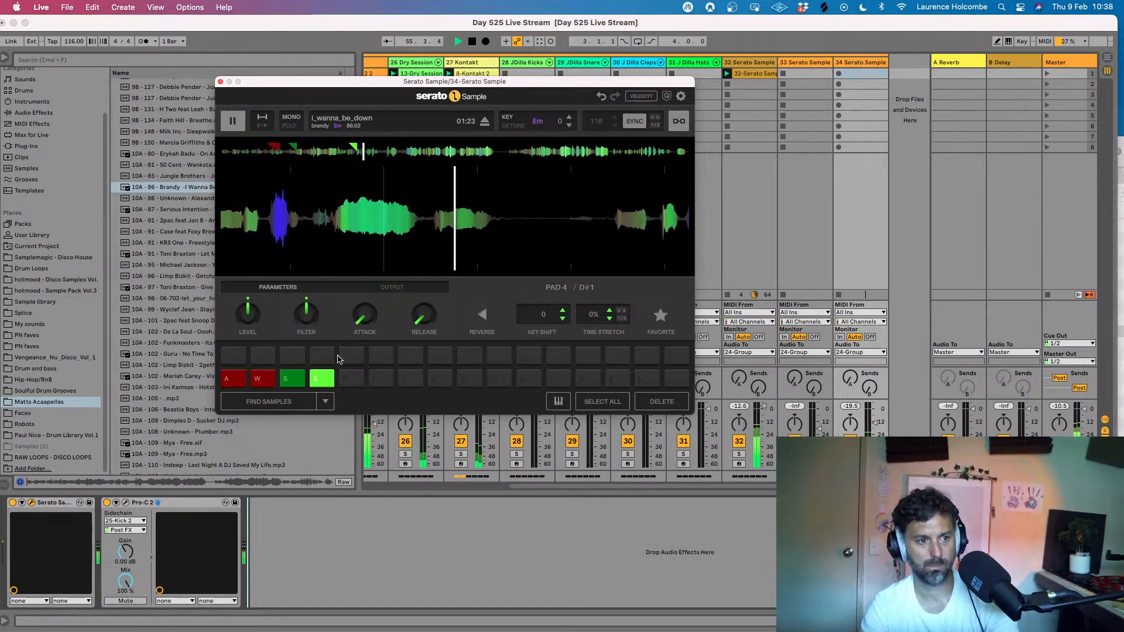
key(a)
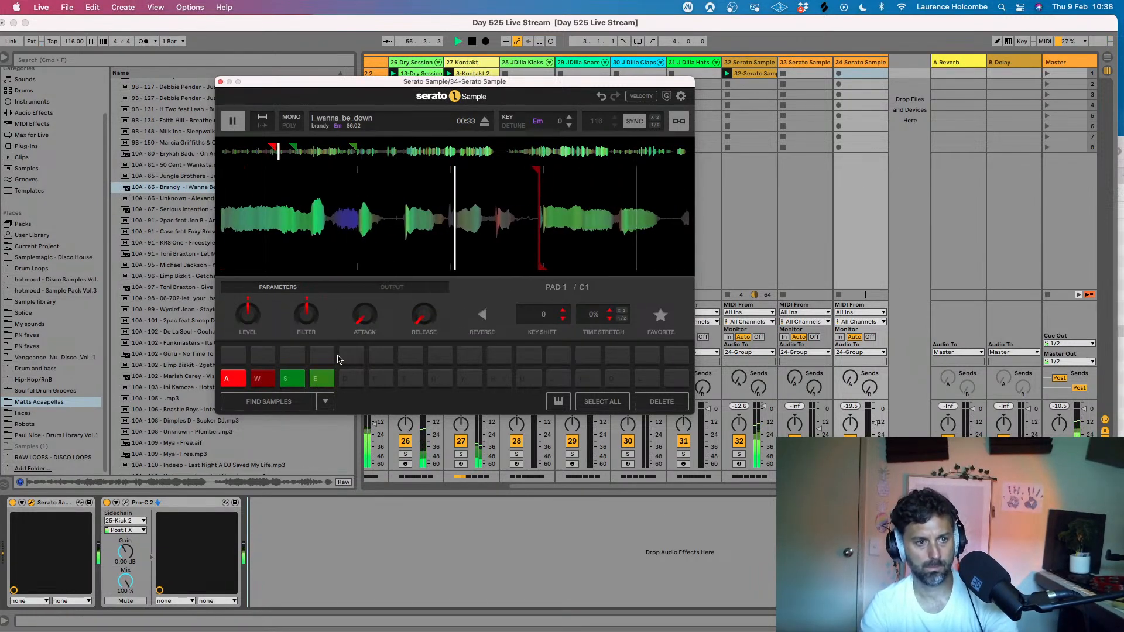
key(e)
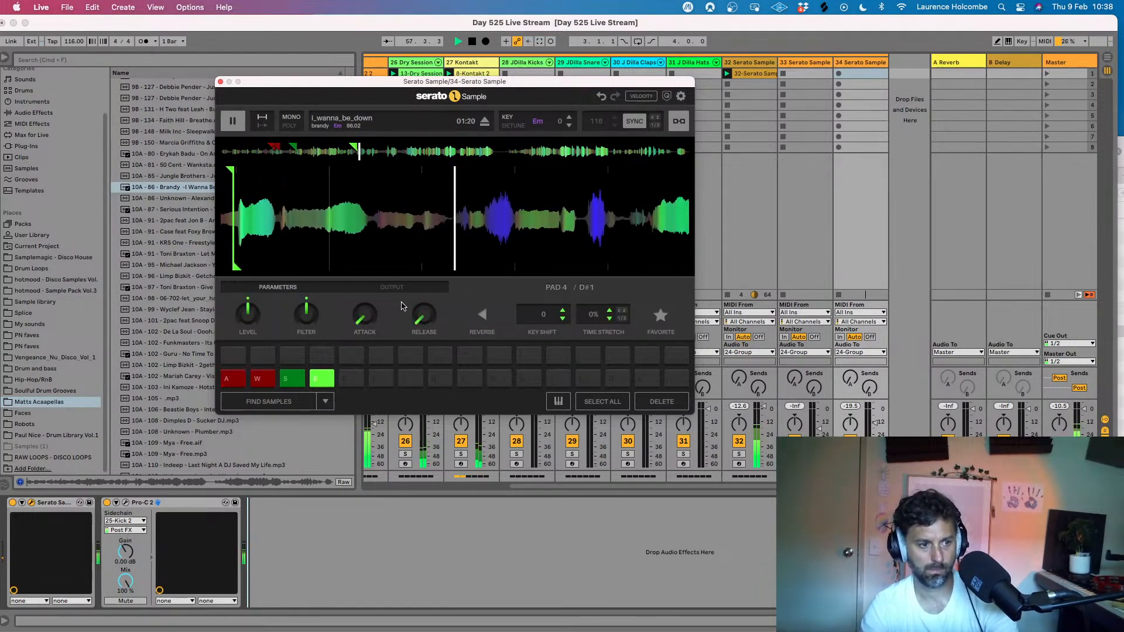
key(e)
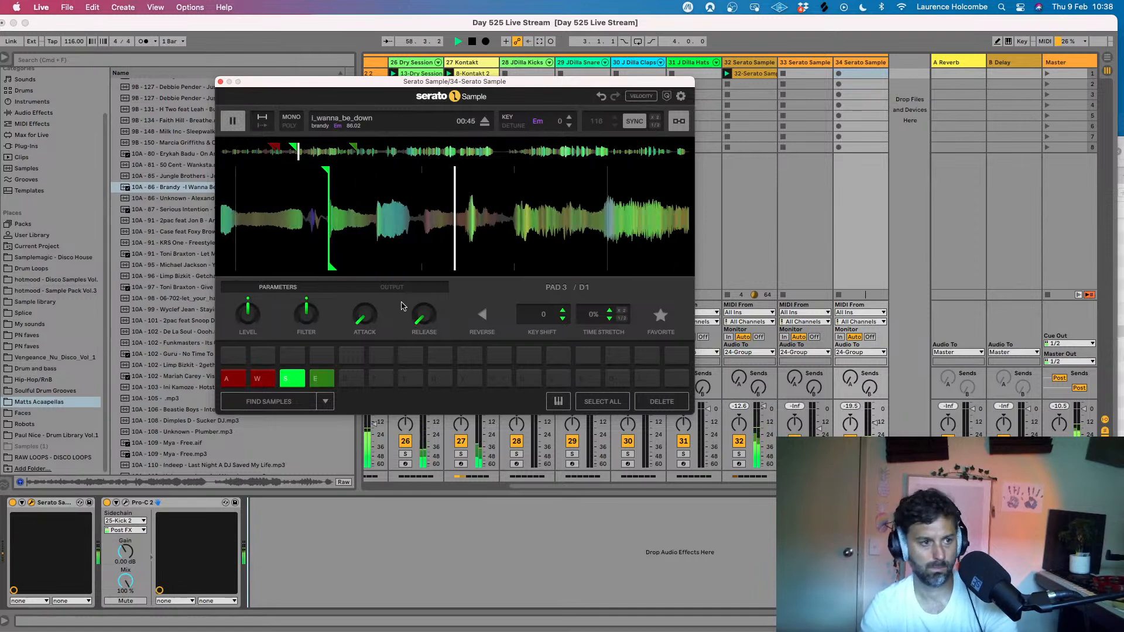
key(e)
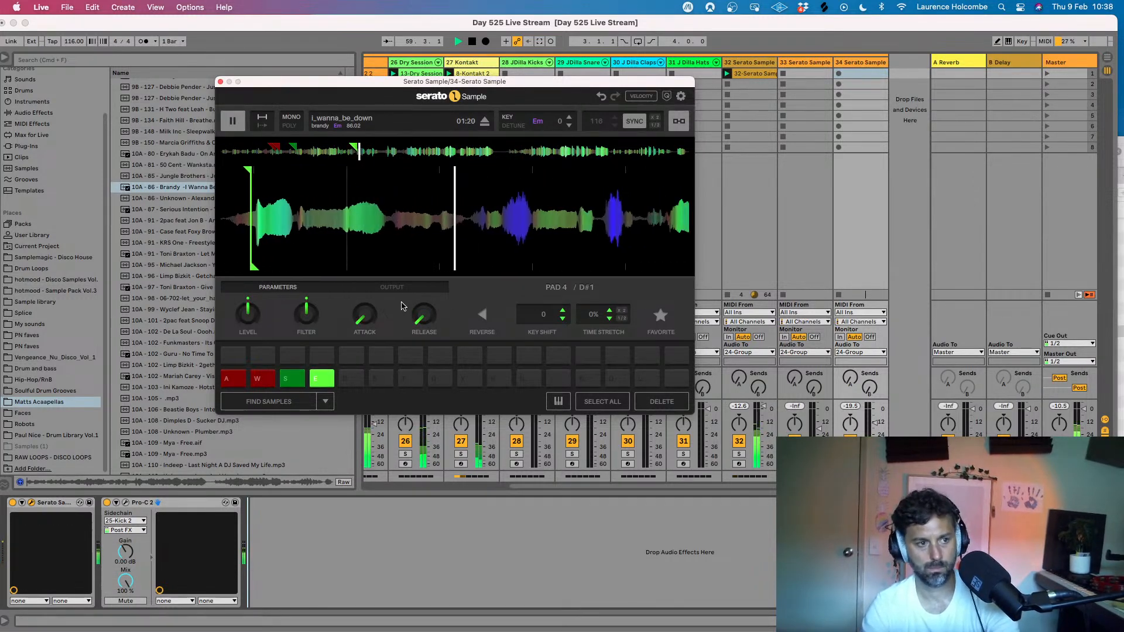
- Play I Wanna Be Down onward from the pad 4 cue, pause at 01:26, assign pad 5 there and audition it
click(233, 121)
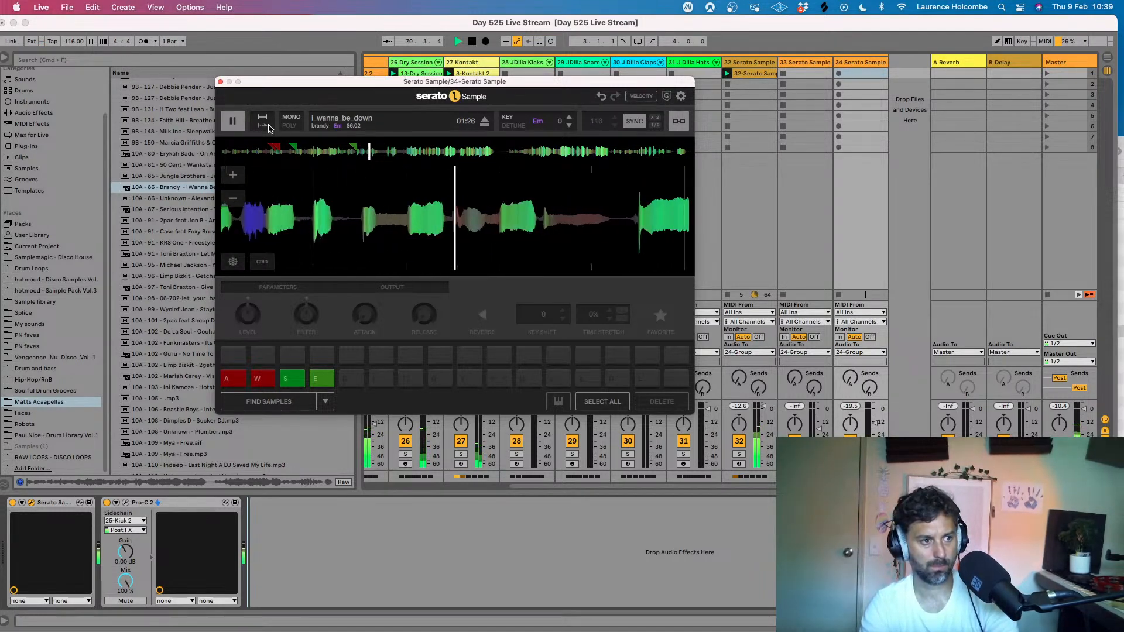
click(233, 121)
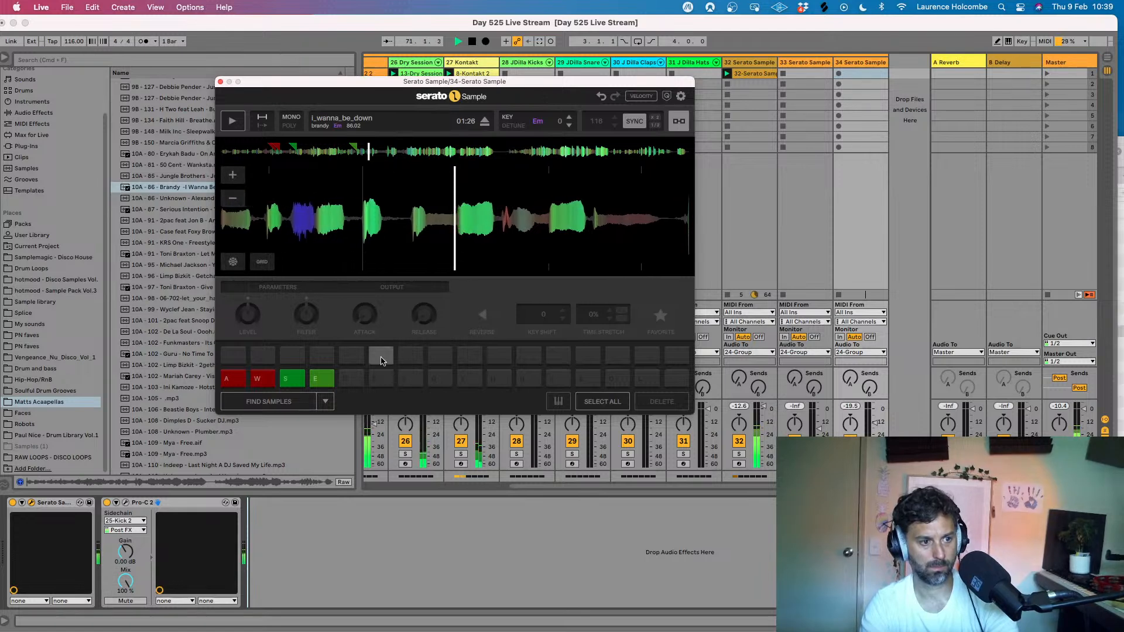
click(347, 378)
click(344, 379)
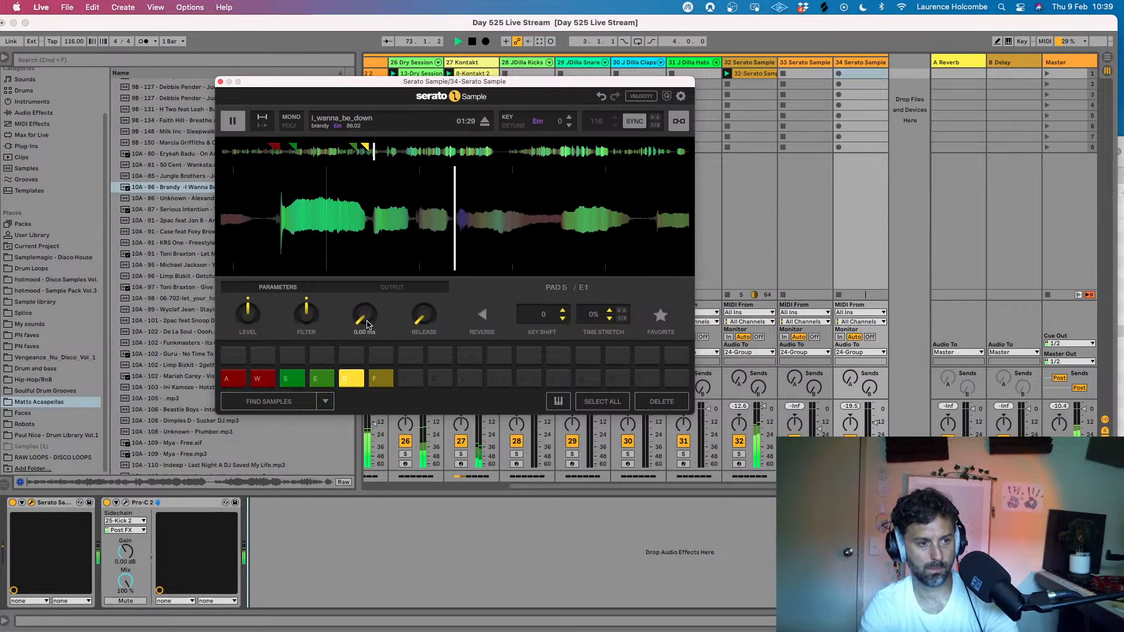
key(d)
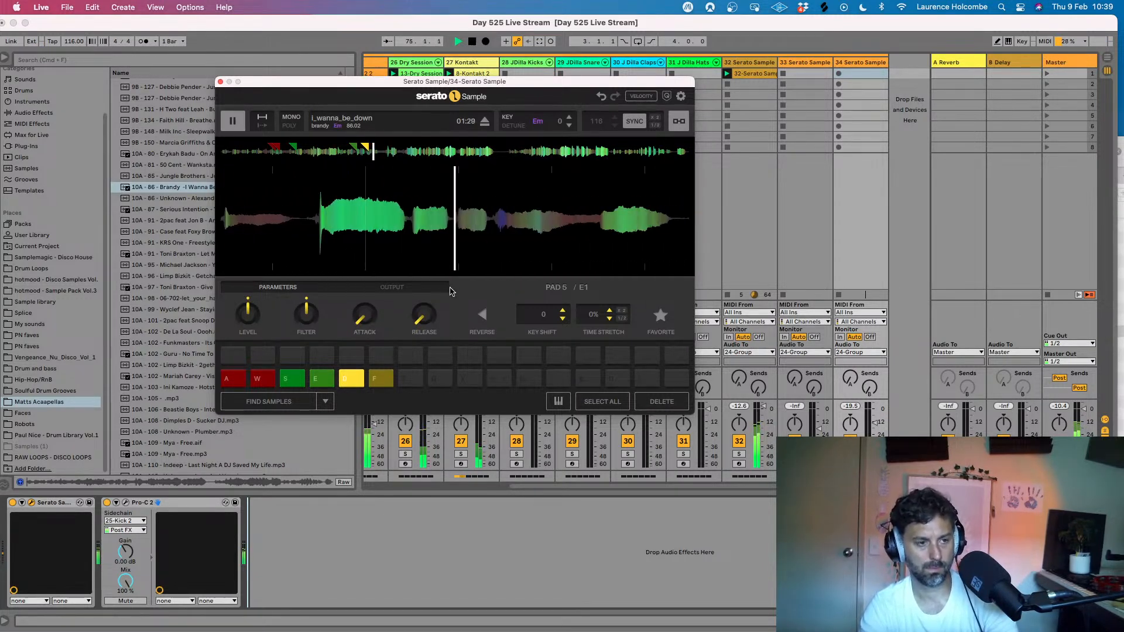
key(d)
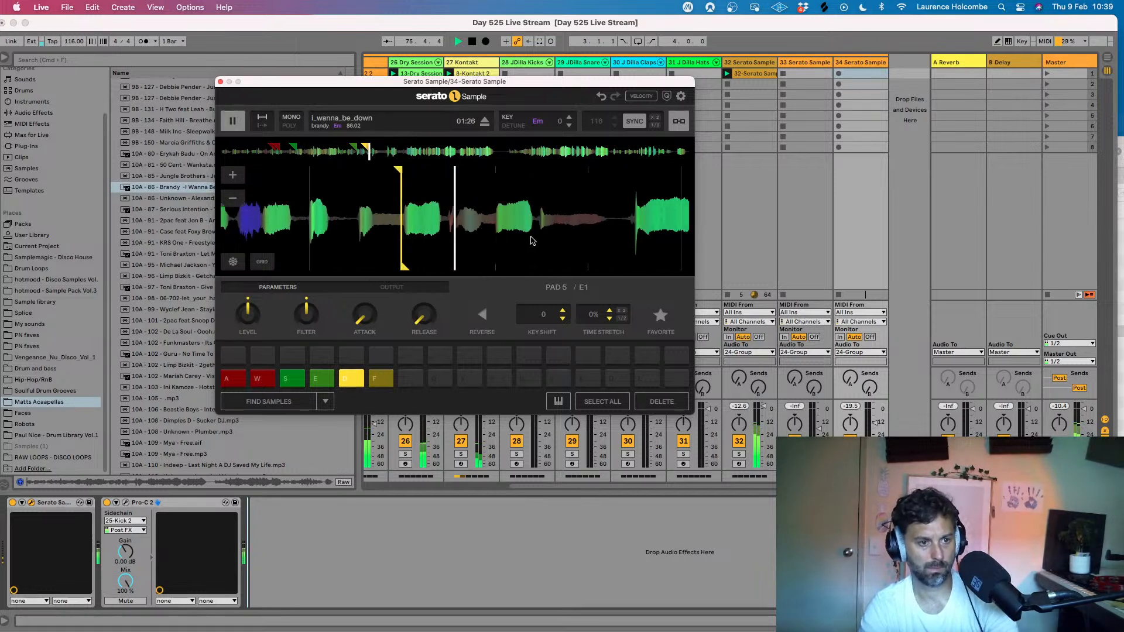
- Try to replace the duplicate pad 6 cue with one at the vocal onset at 01:27
drag(497, 243, 410, 244)
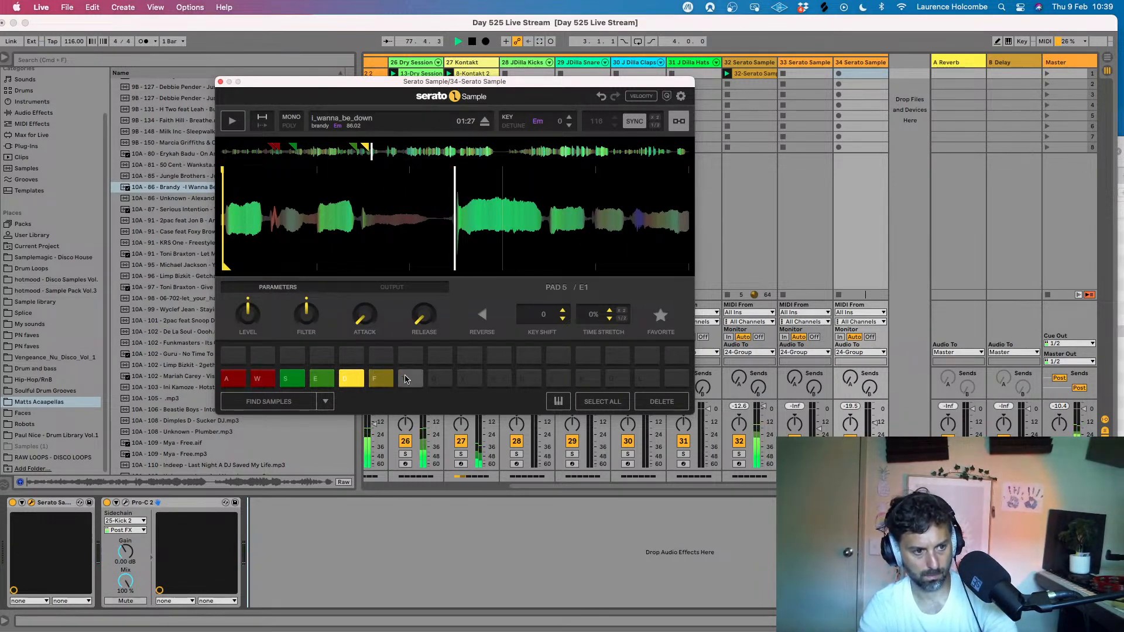
click(381, 378)
click(661, 401)
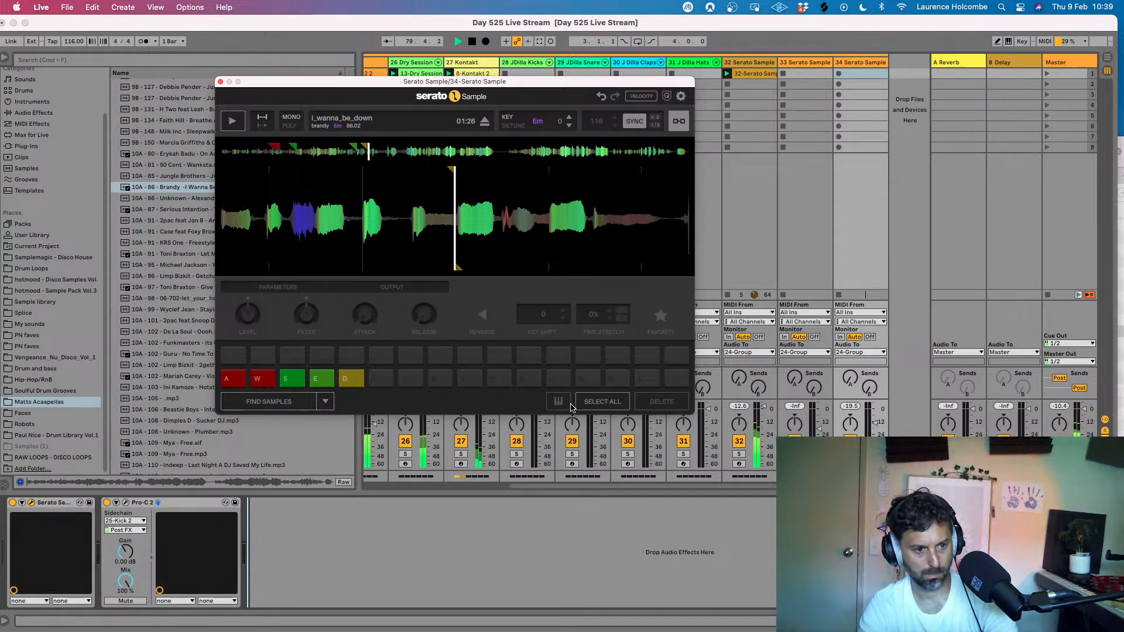
click(378, 378)
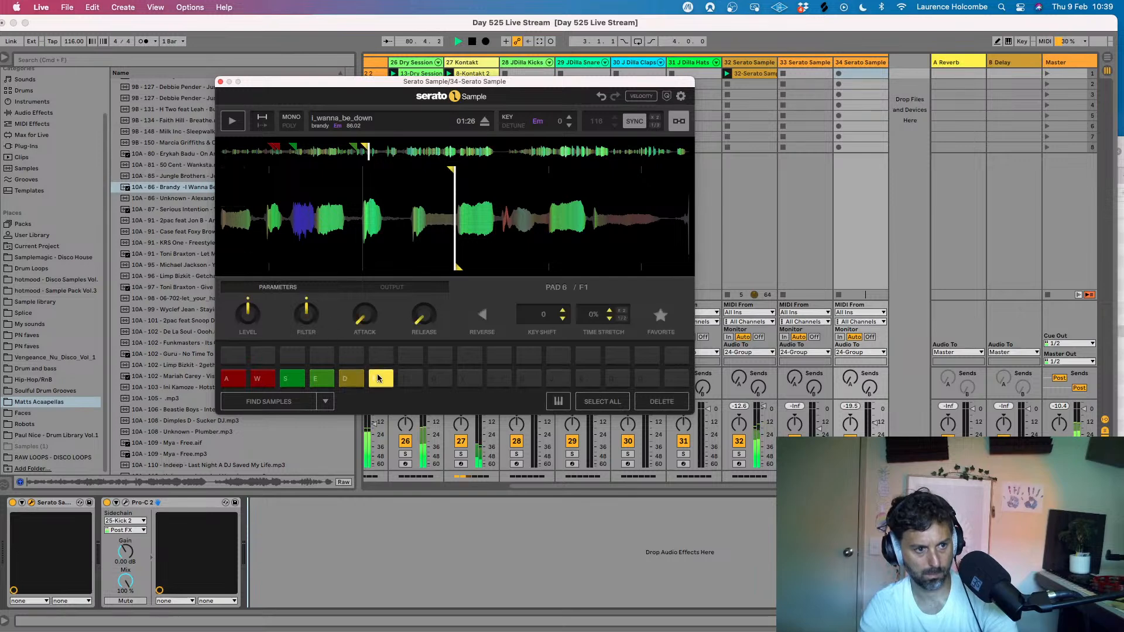
- Move the waveform position to the vocal onset at 01:27 and assign pad 7 to it
key(space)
drag(533, 240, 457, 257)
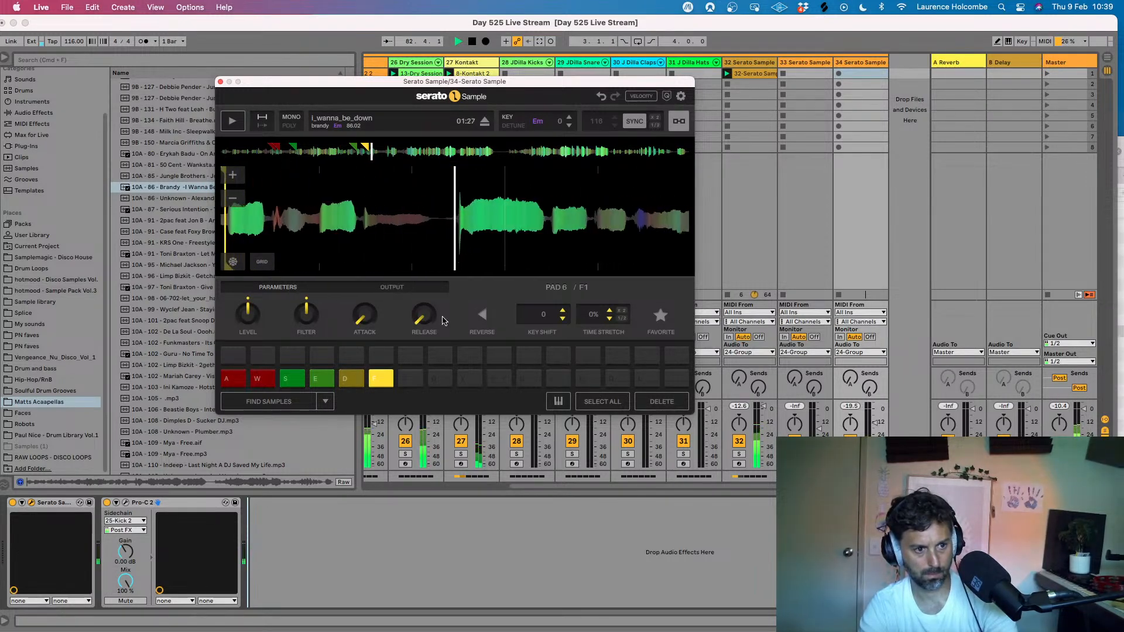
click(410, 381)
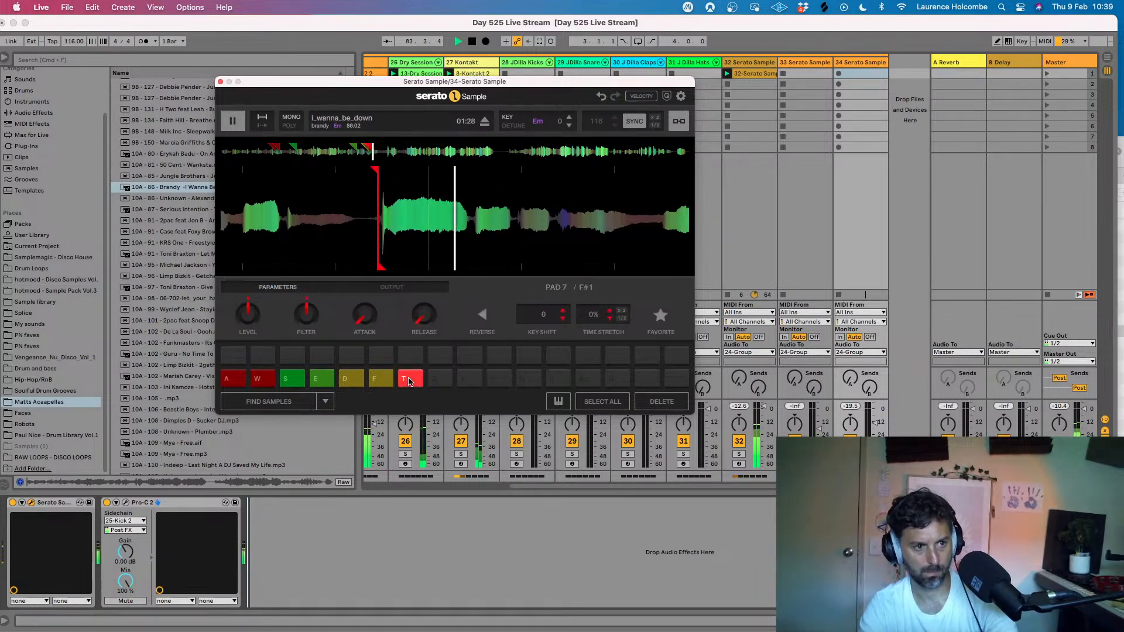
- Retrigger pad 7 over the beat and try it in combination with pads 3 and 1
key(t)
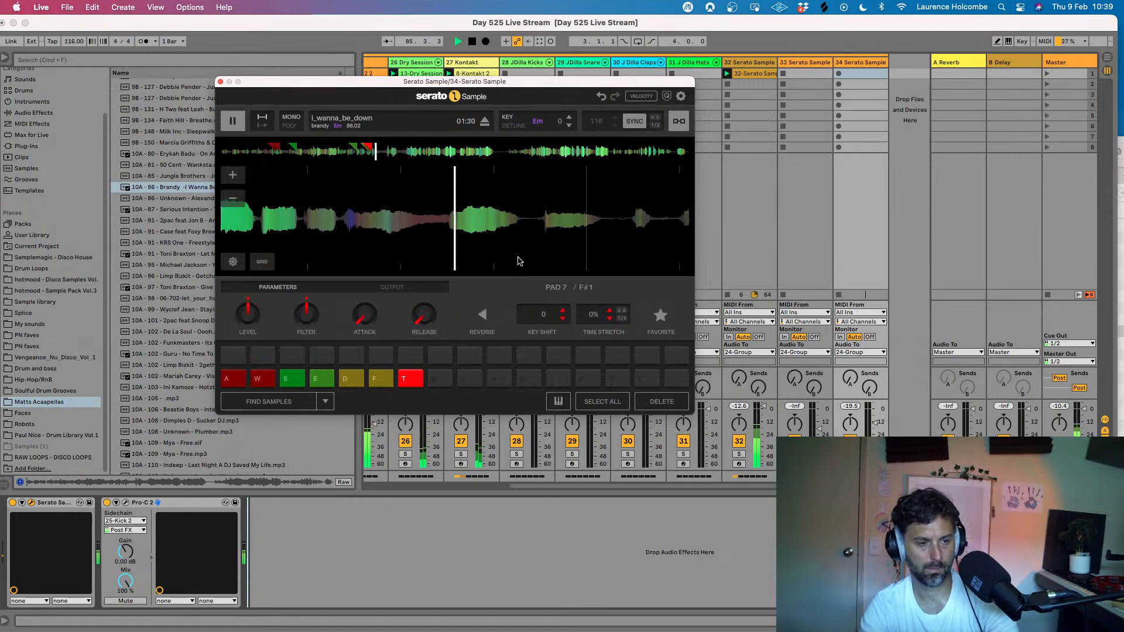
key(t)
key(t)
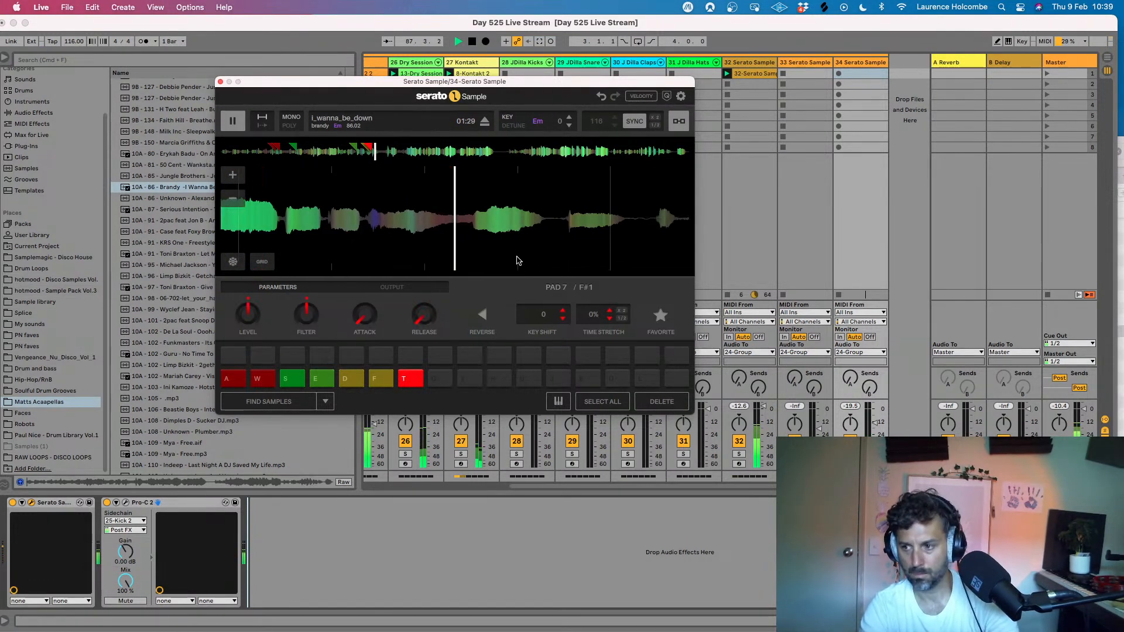
key(t)
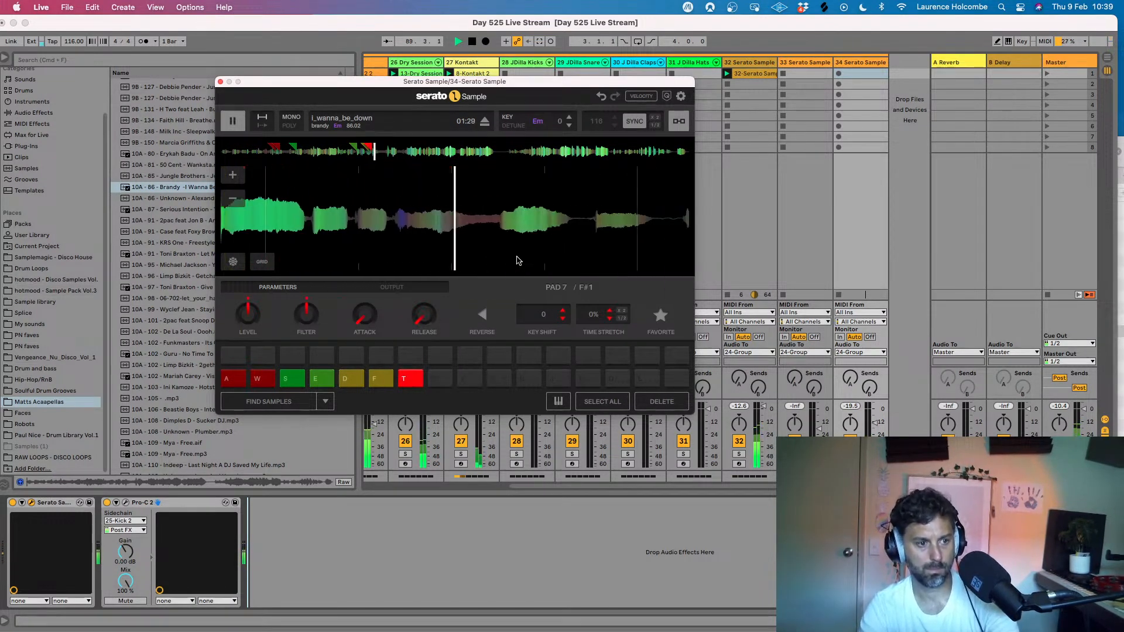
key(s)
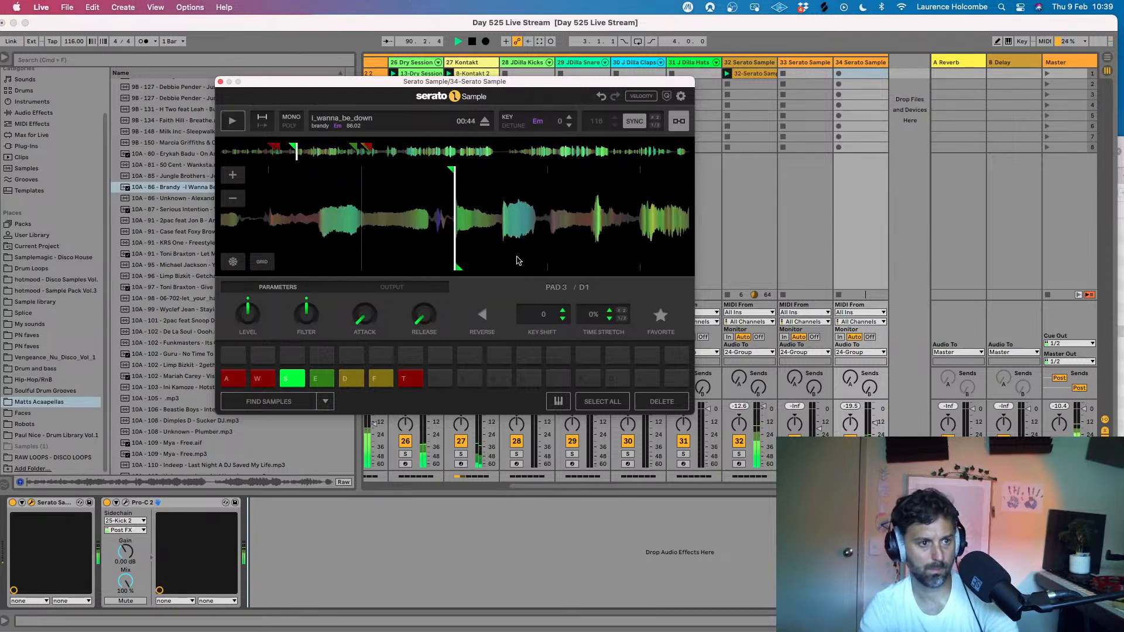
key(t)
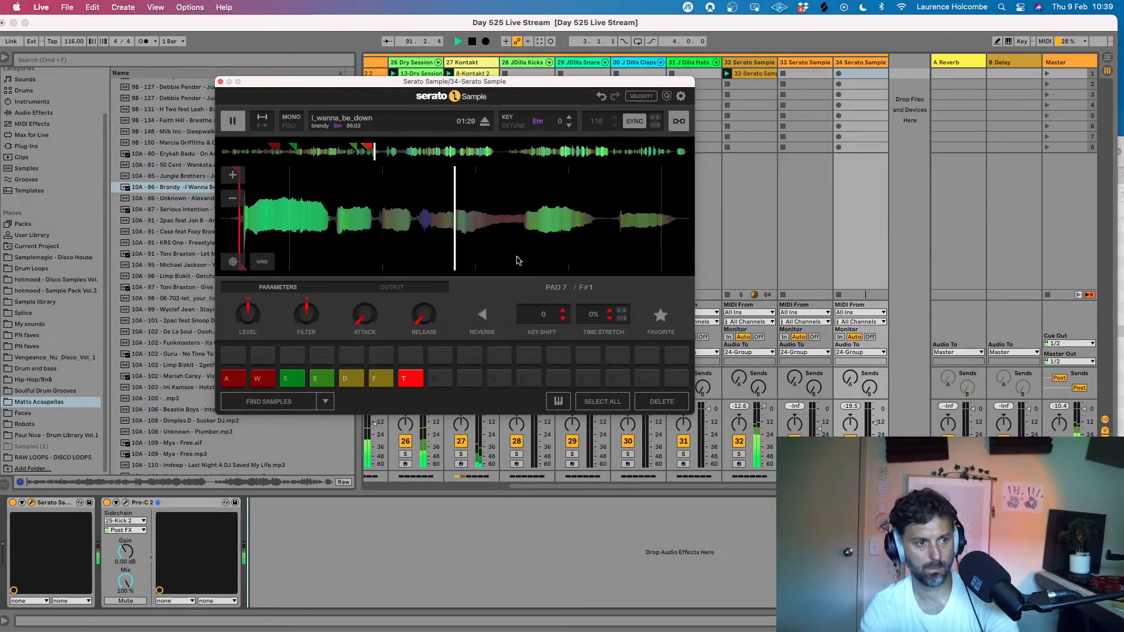
key(s)
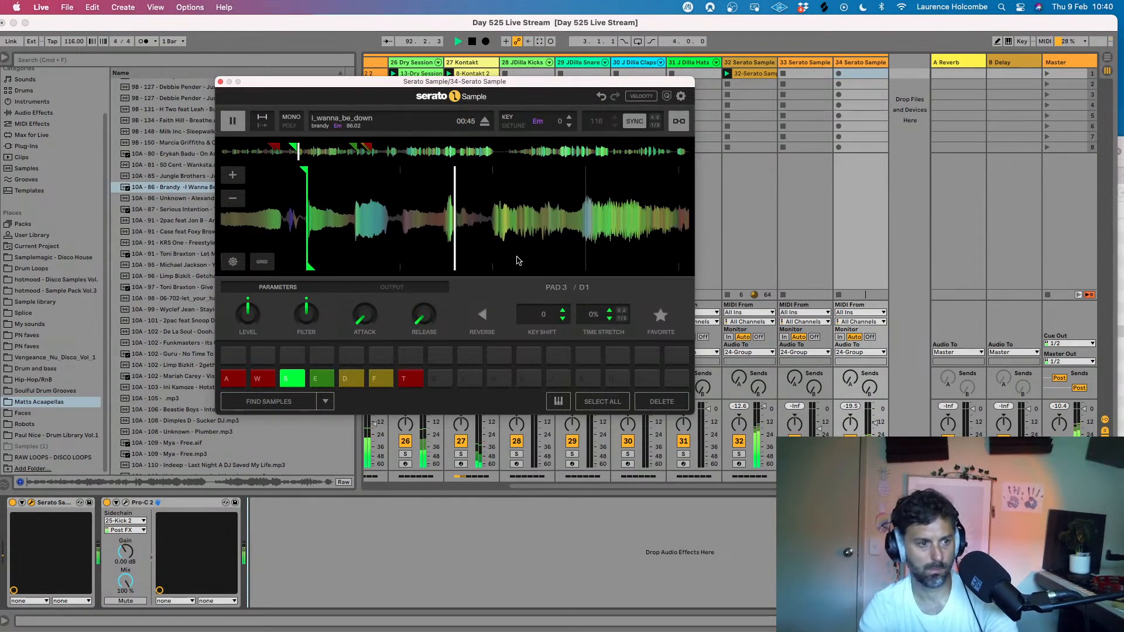
key(a)
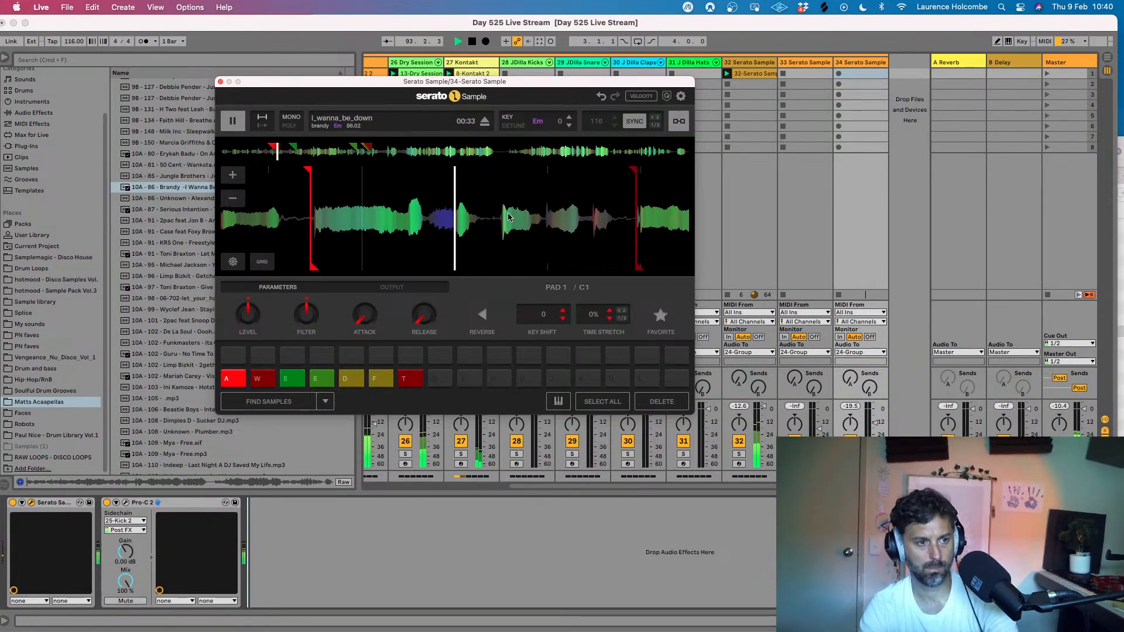
- Listen through the rest of I Wanna Be Down, move back to the phrase around 03:48 and assign pad 8
click(233, 121)
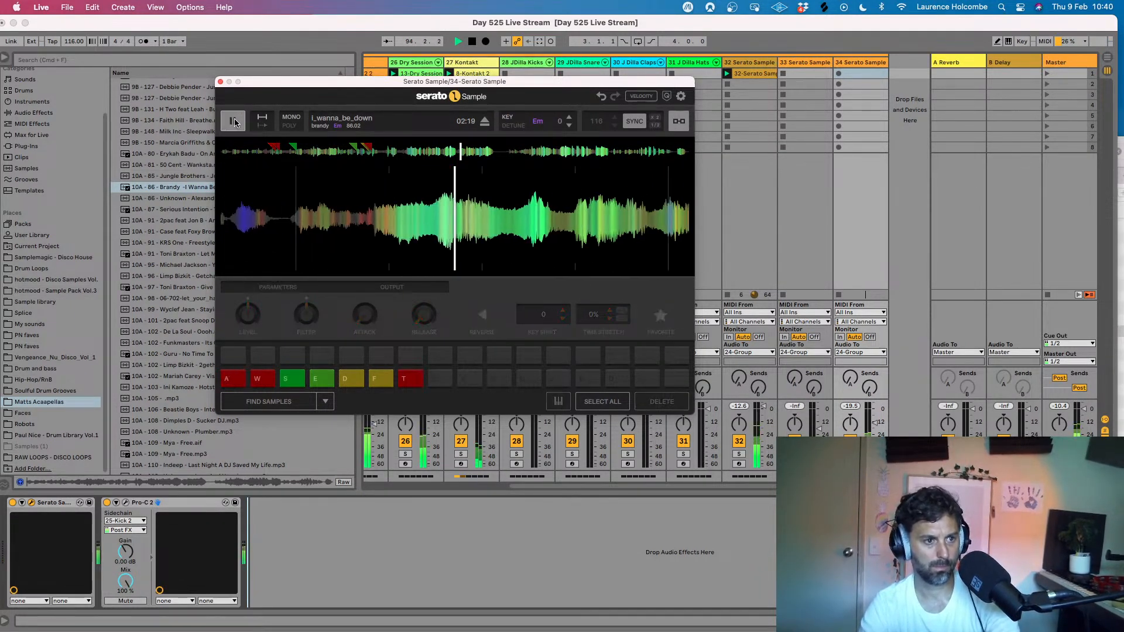
click(416, 151)
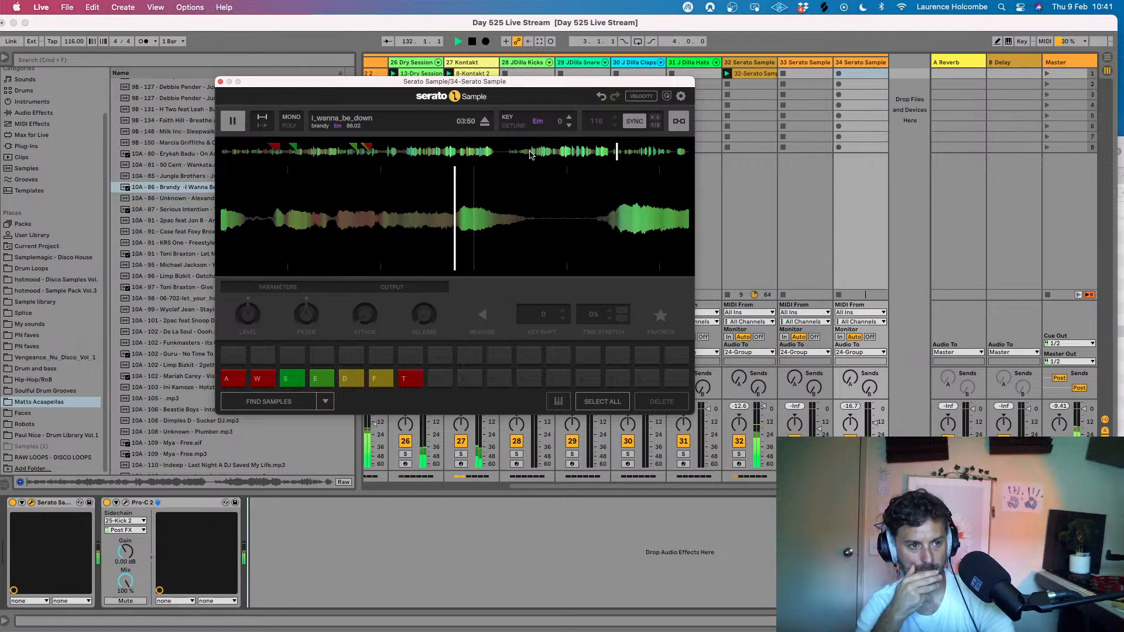
click(233, 121)
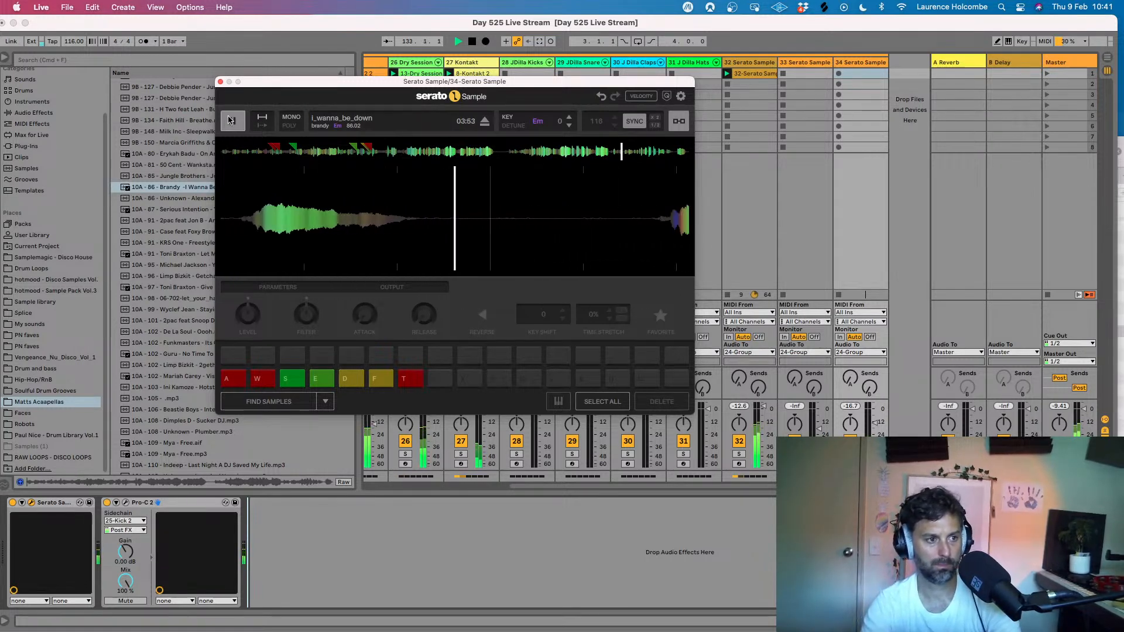
drag(339, 222, 622, 223)
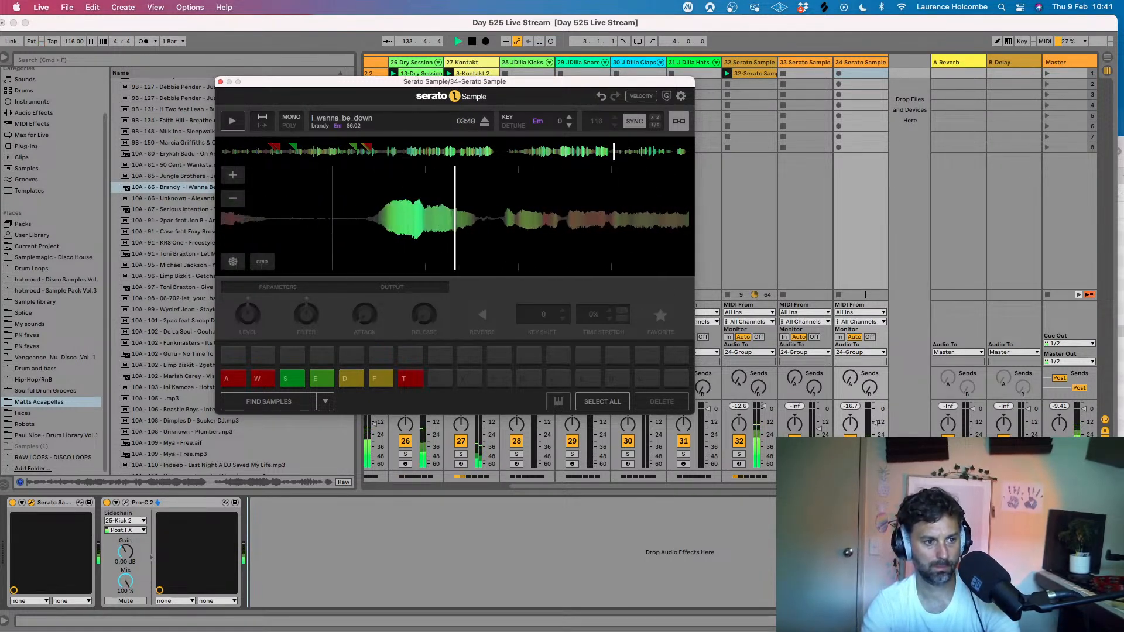
key(g)
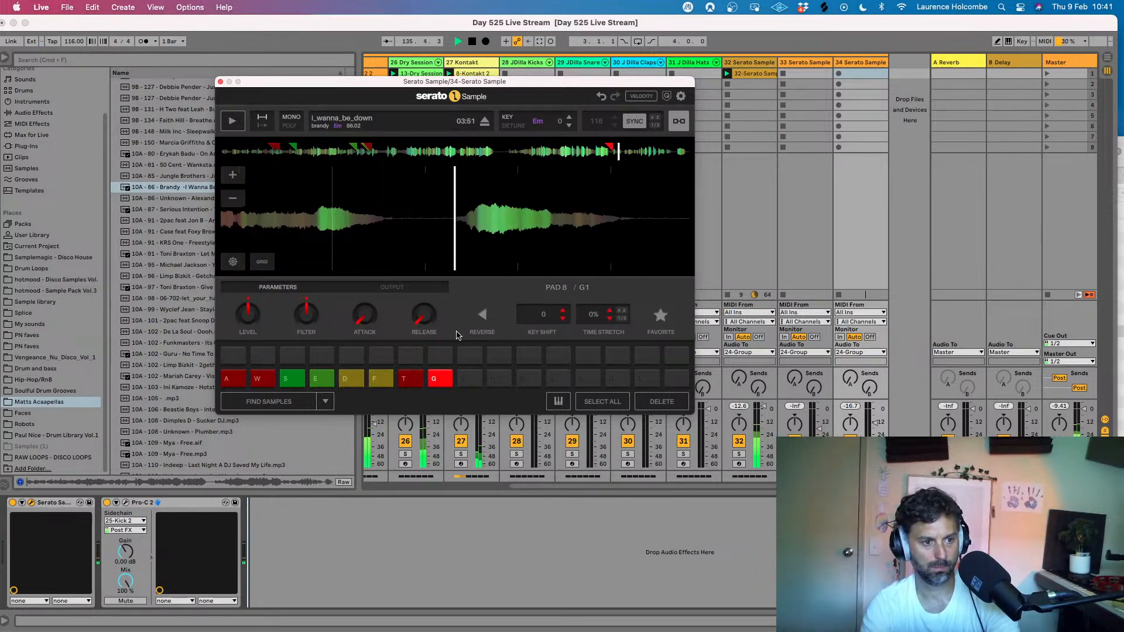
- Assign pad 9 around 03:51, listen onward, move back to the phrase around 04:15 and assign pad 10
key(y)
click(233, 122)
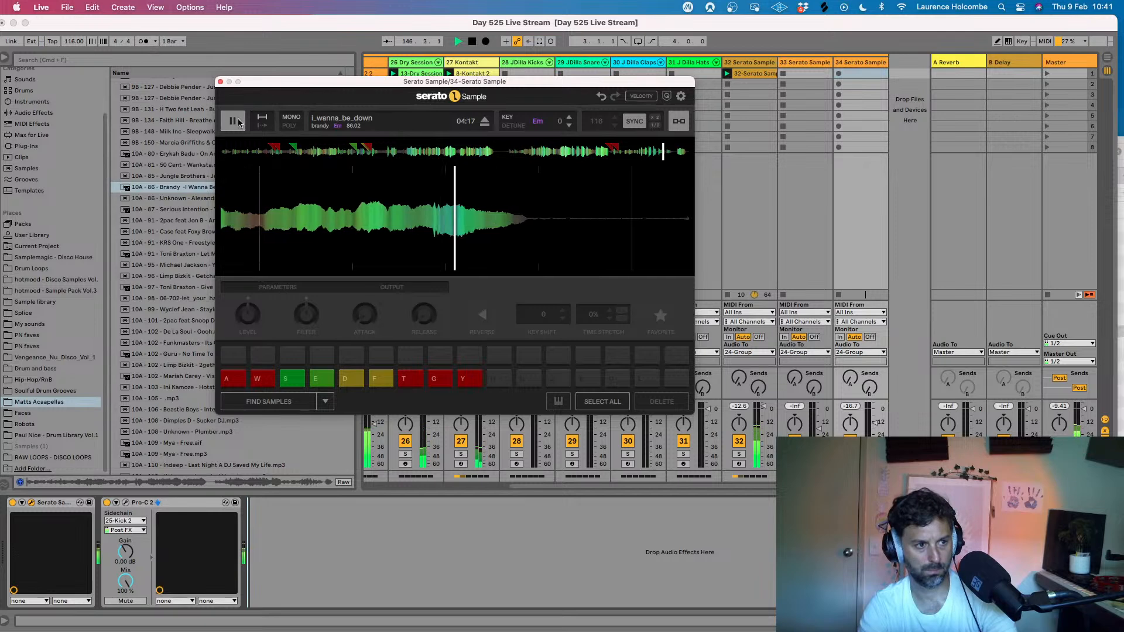
drag(464, 242, 578, 242)
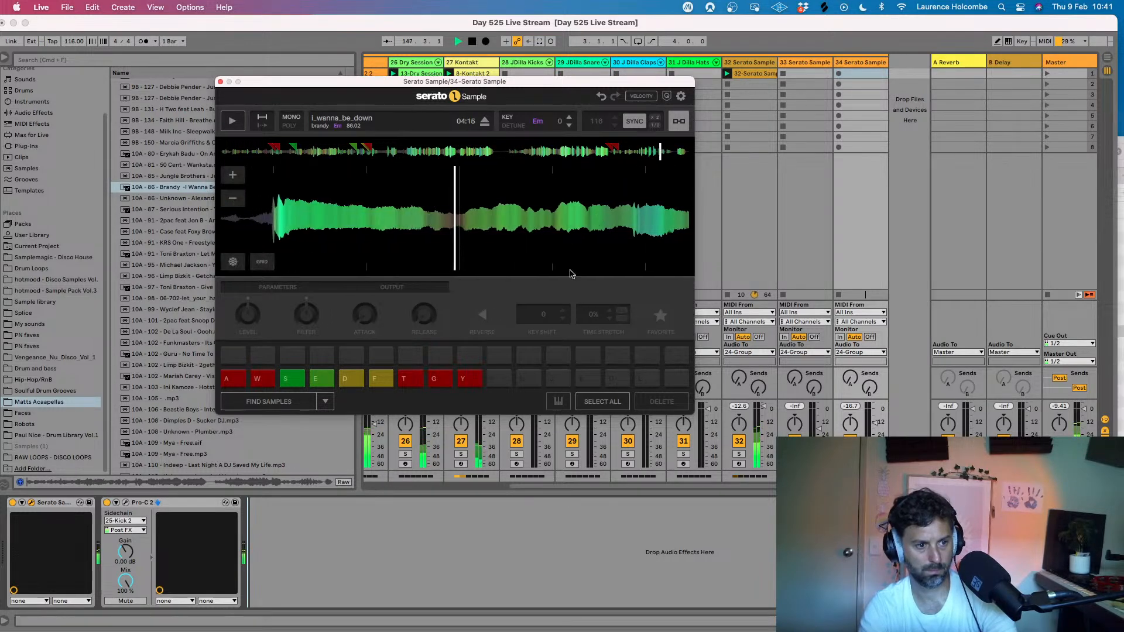
click(502, 374)
- Audition pads 8 and 10 over the beat and try pad 10 in combination with pads 3 and 1
key(g)
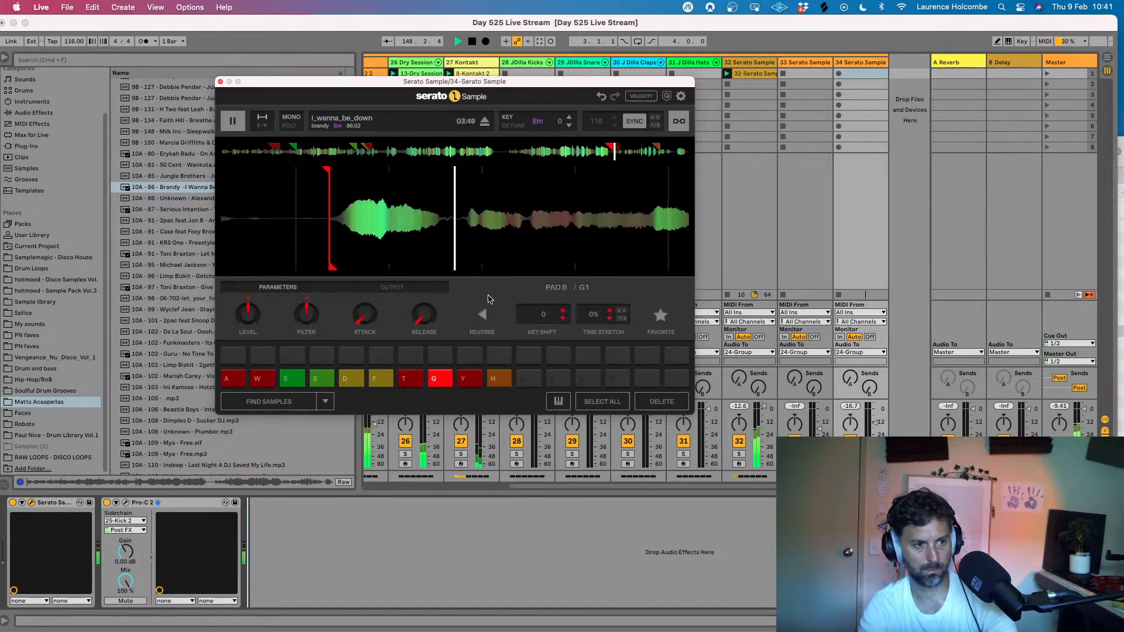
key(h)
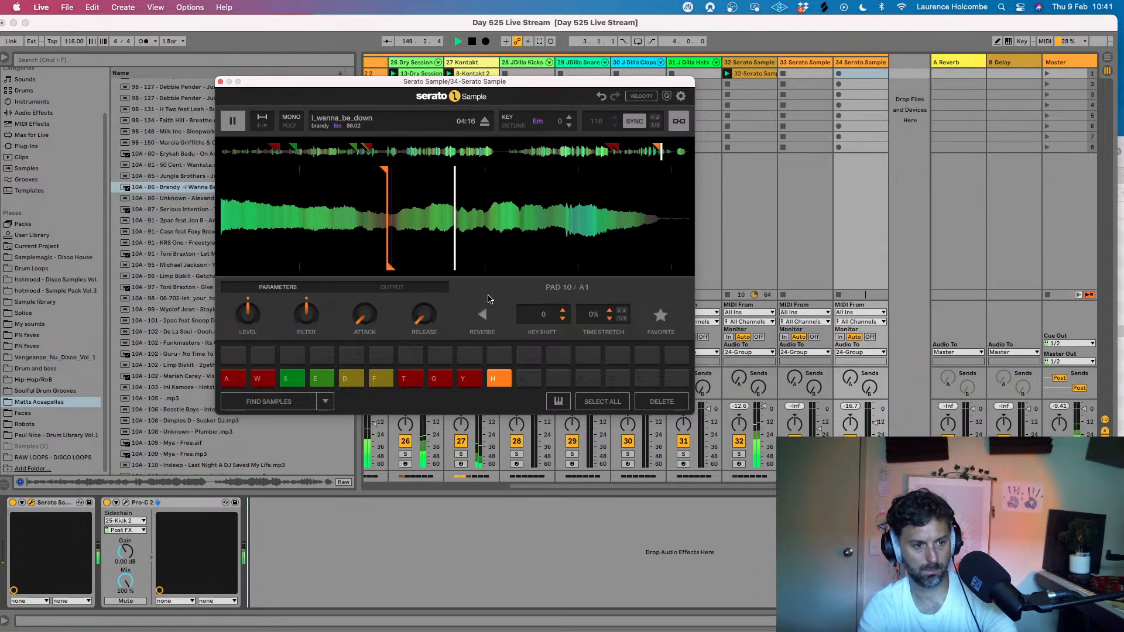
key(s)
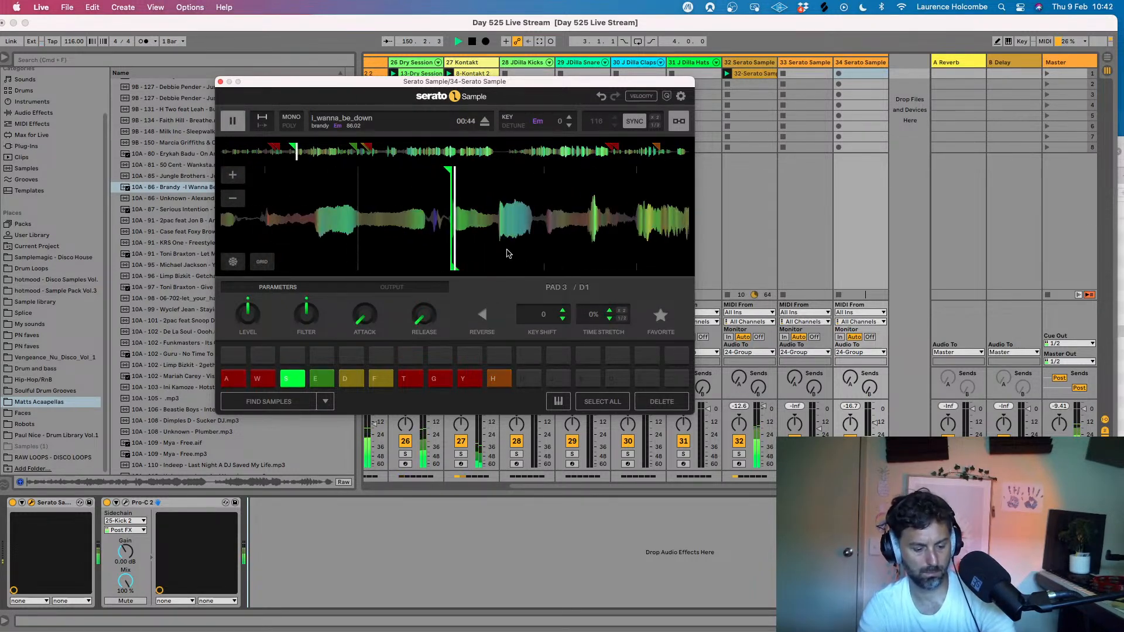
key(h)
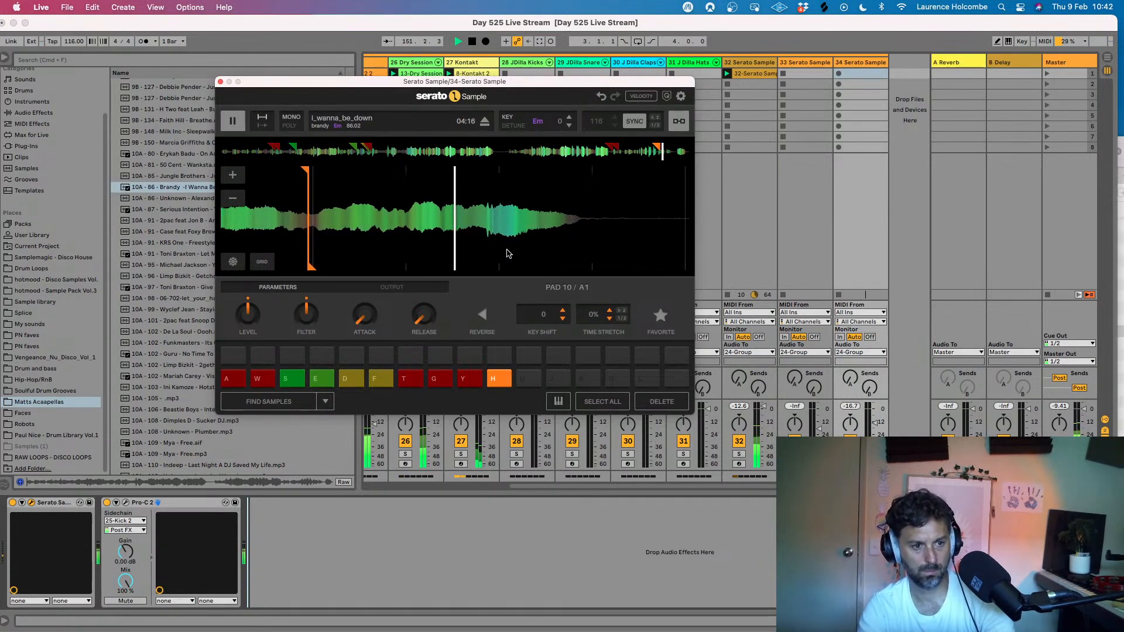
key(s)
key(a)
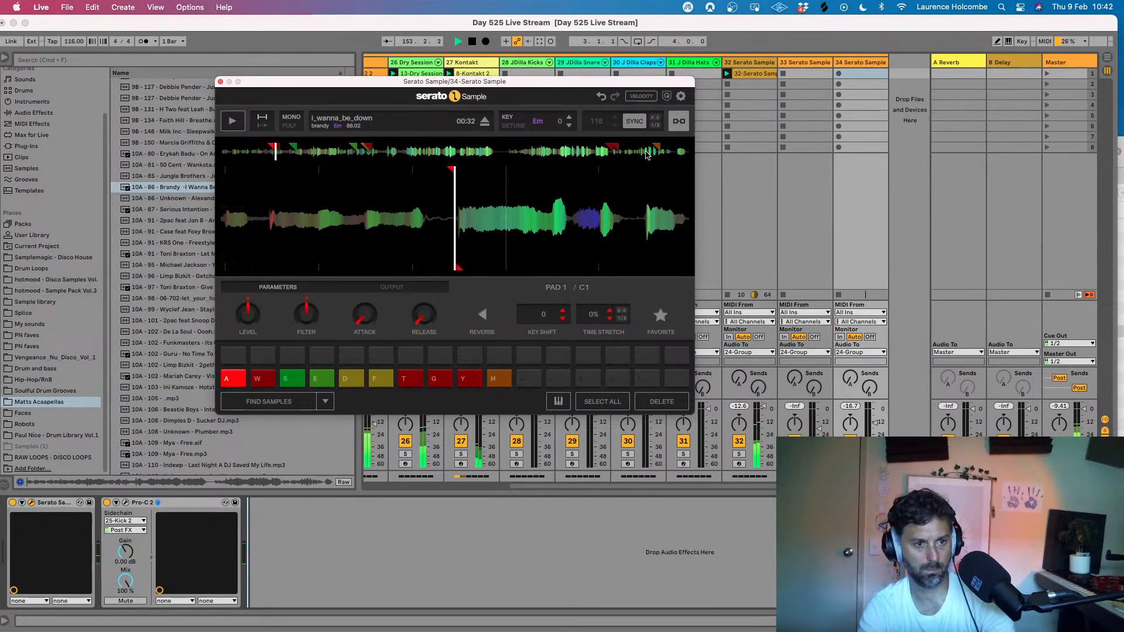
- Listen to the ending of I Wanna Be Down, move back to the vocal onset at 04:18 and assign pad 11
click(237, 122)
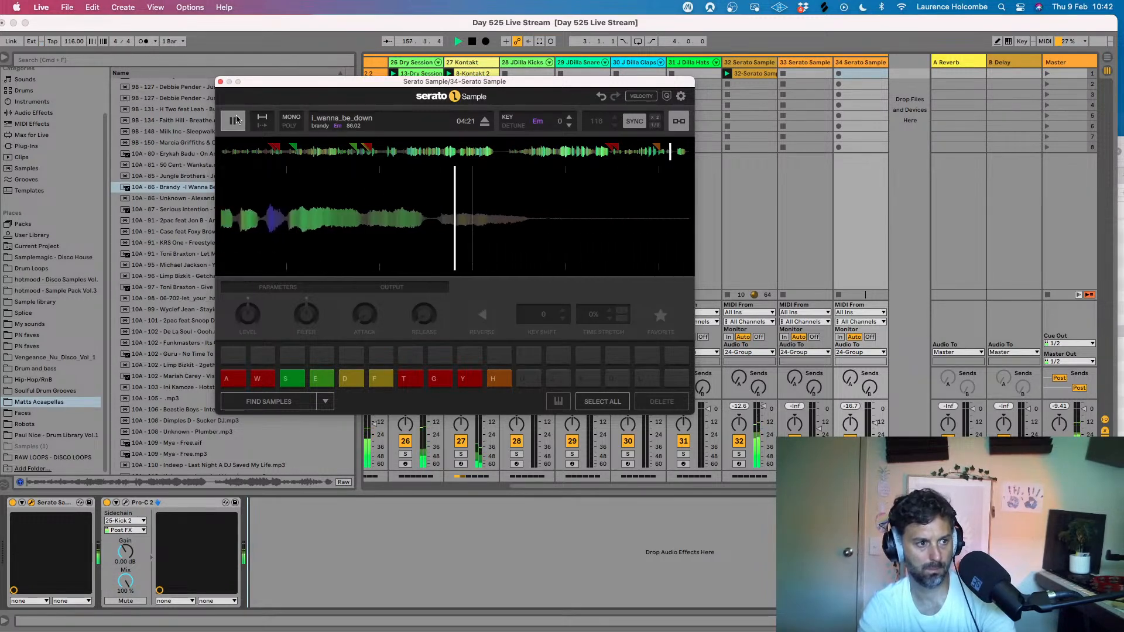
click(236, 120)
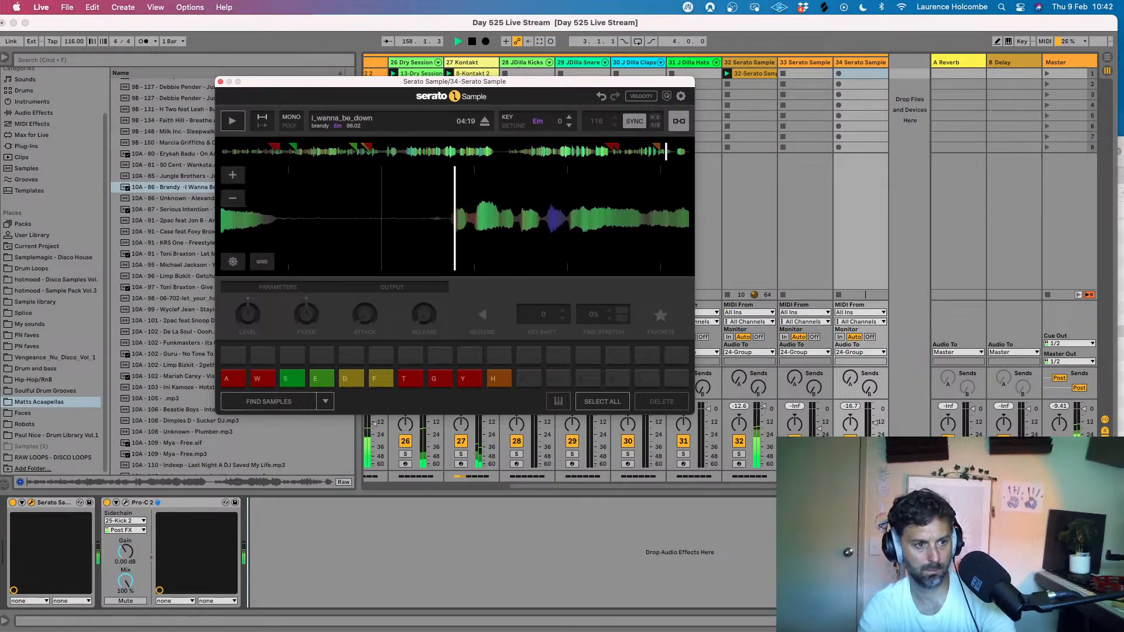
click(528, 381)
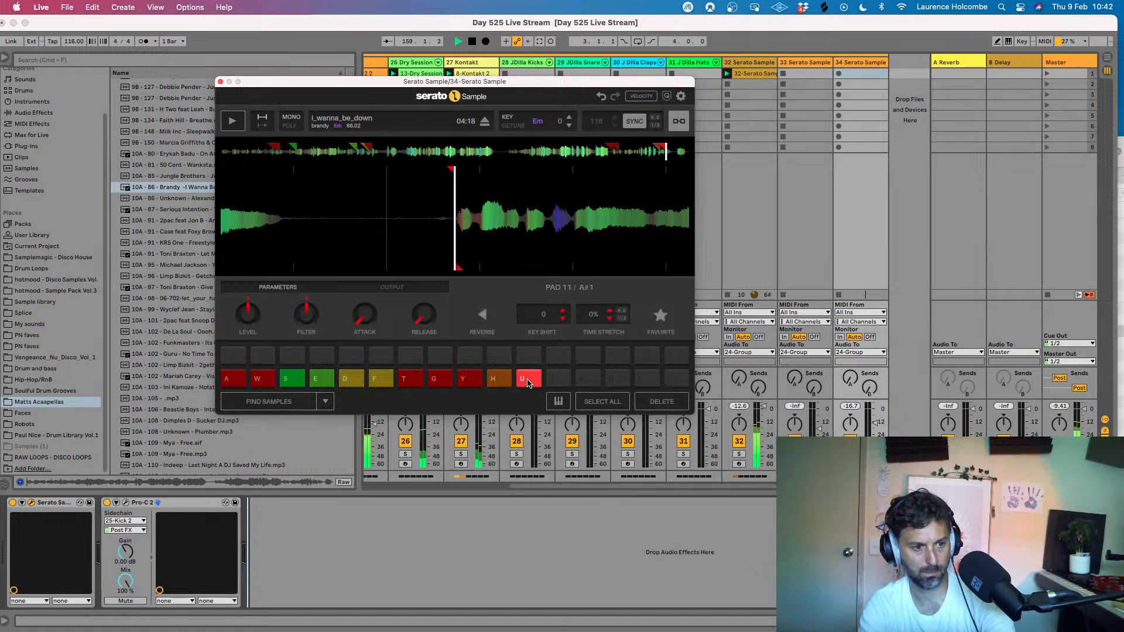
- Retrigger pad 11 over the beat and try it in combination with pads 3 and 1
click(523, 378)
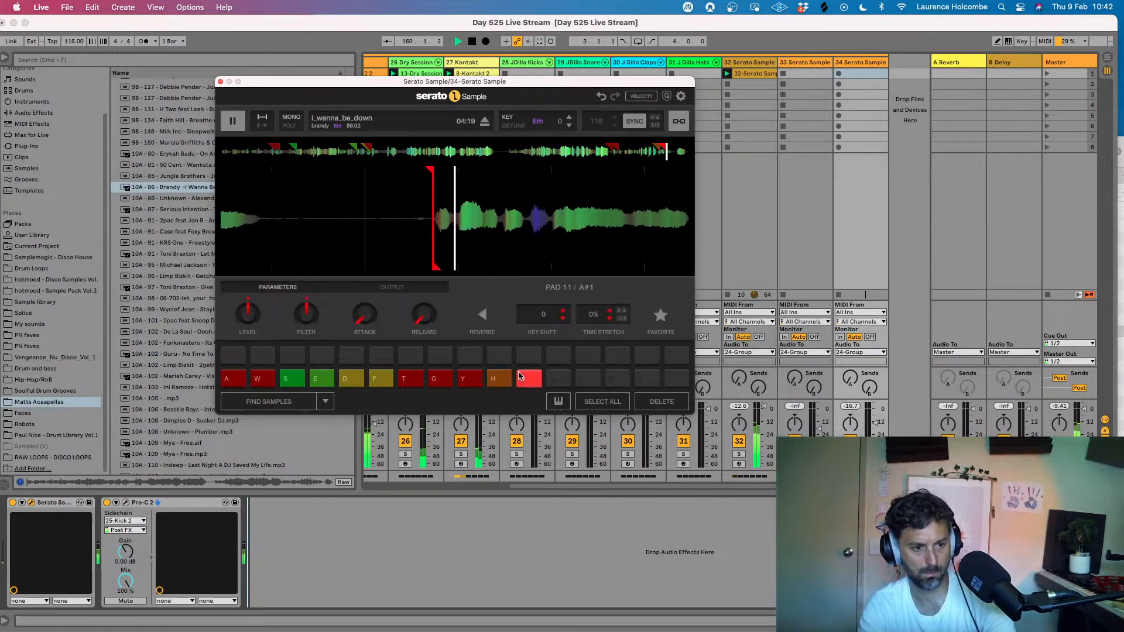
key(u)
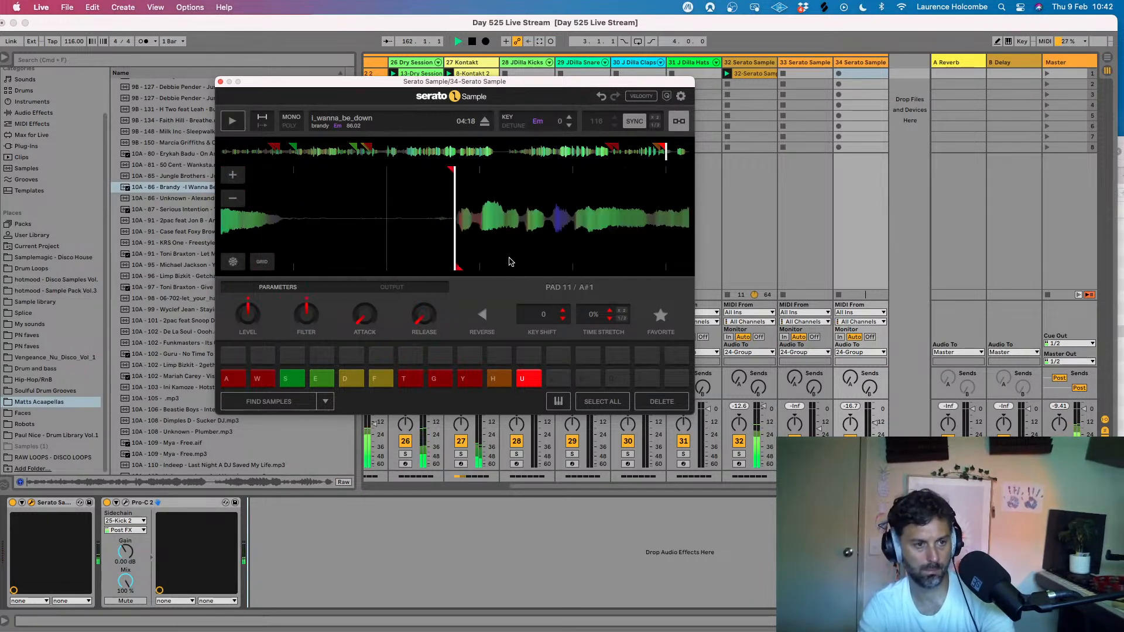
key(u)
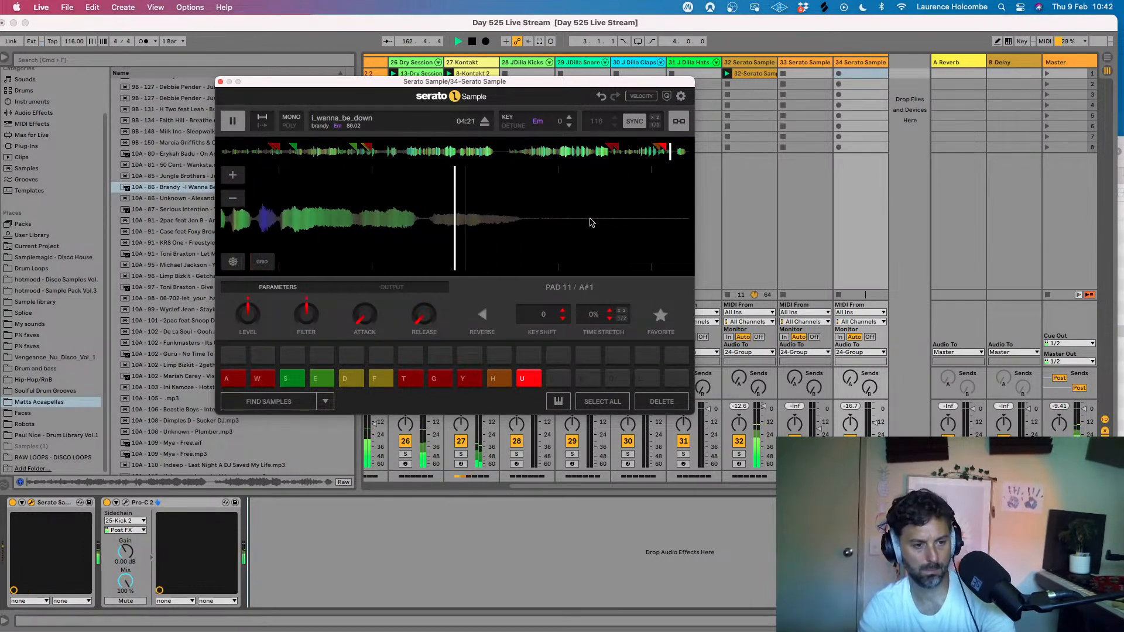
key(s)
key(u)
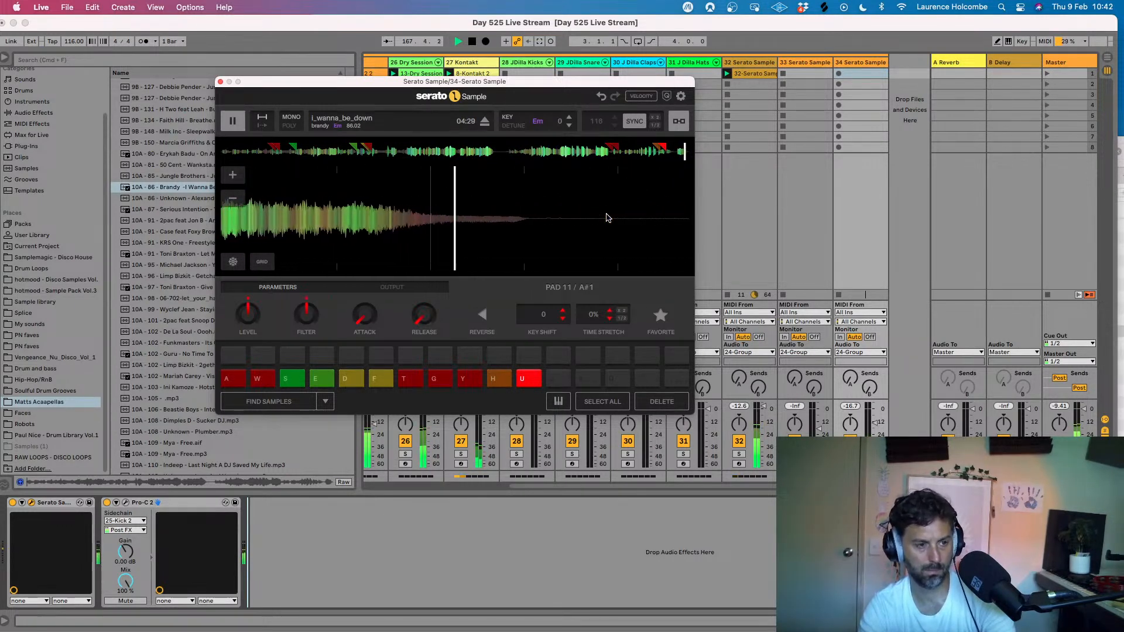
key(a)
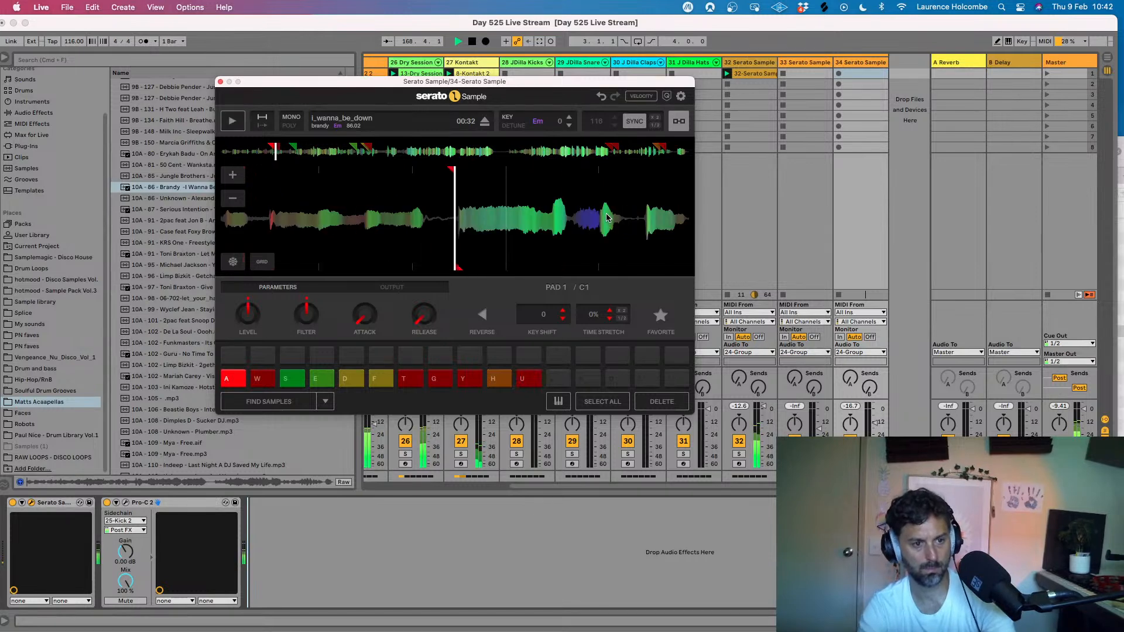
key(s)
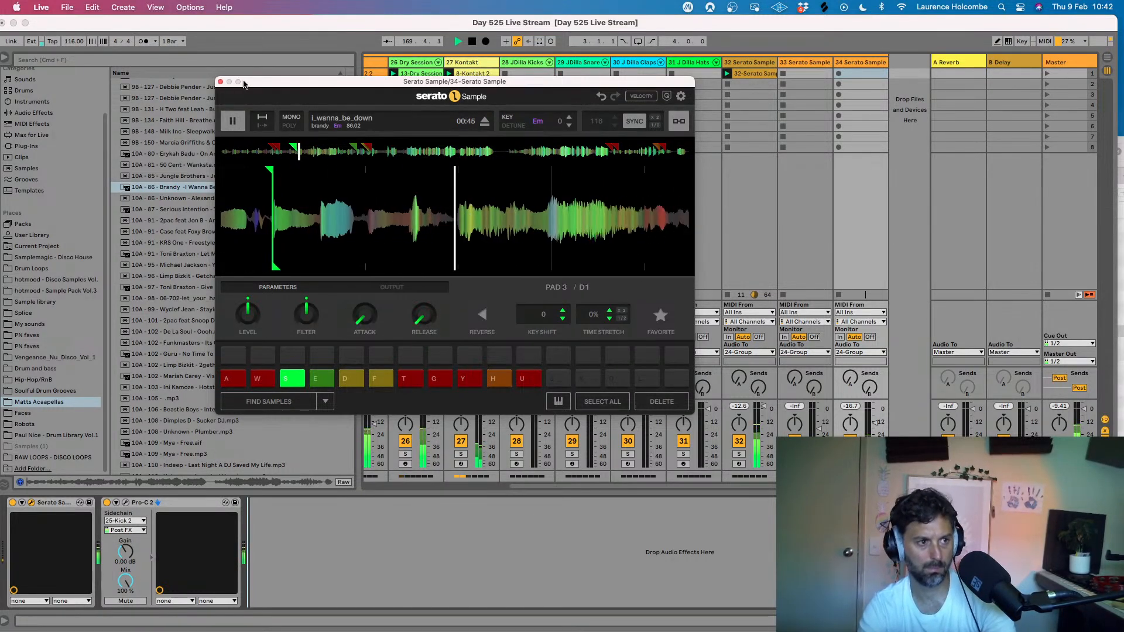
- Try recording a pad performance into the first clip slot of the 34 Serato Sample track, stop playback and delete the recorded clip
click(220, 82)
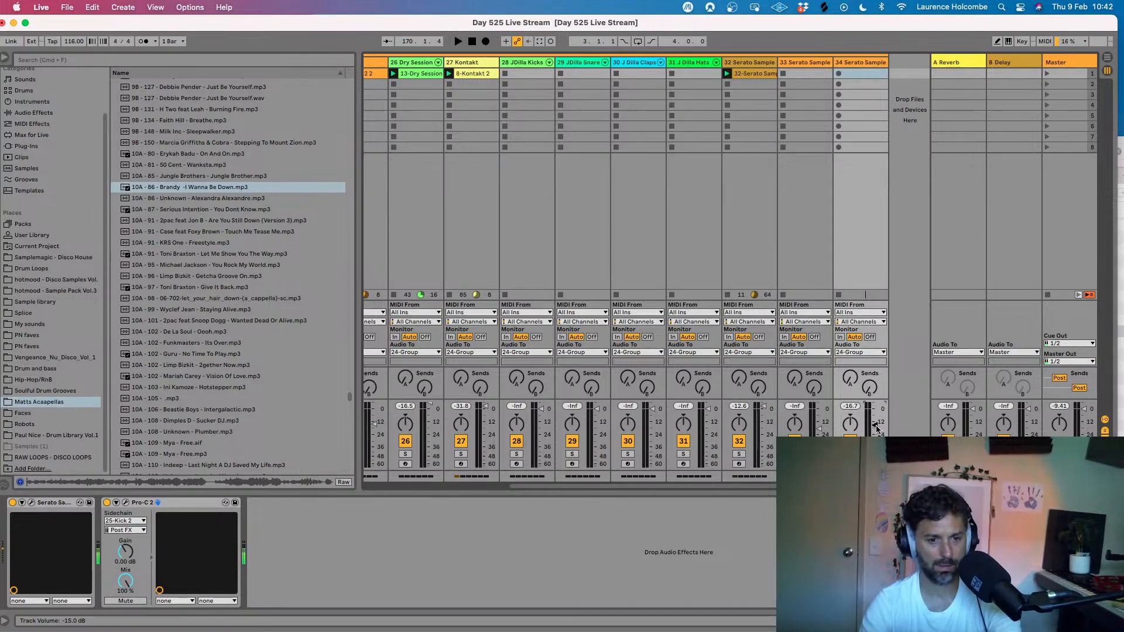
click(838, 75)
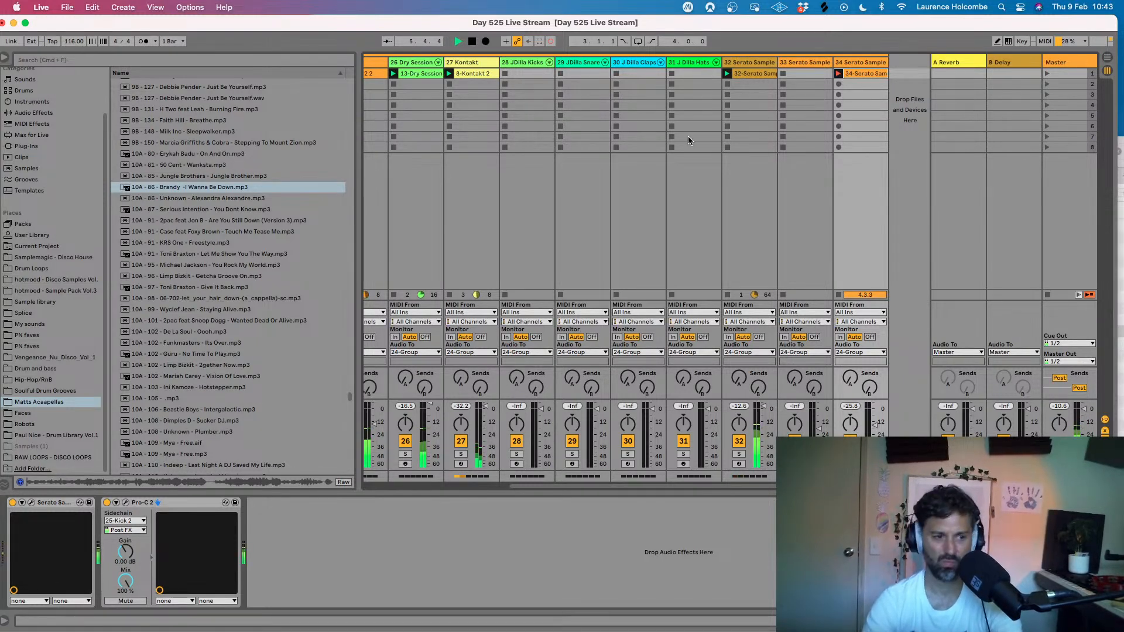
click(31, 502)
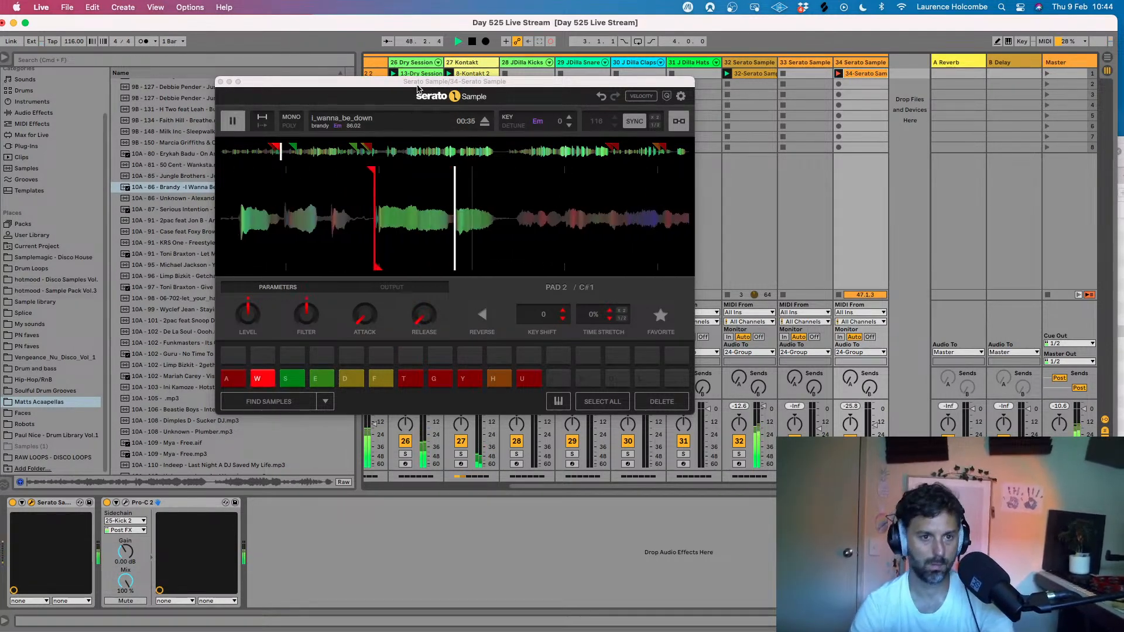
key(space)
key(BackSpace)
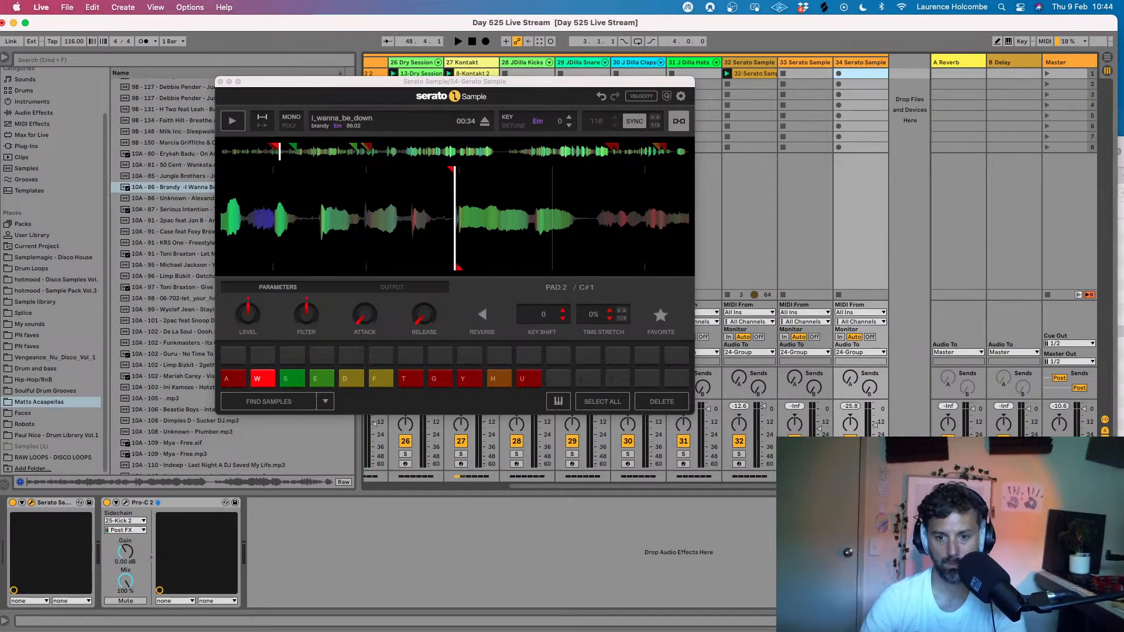
key(super+alt+p)
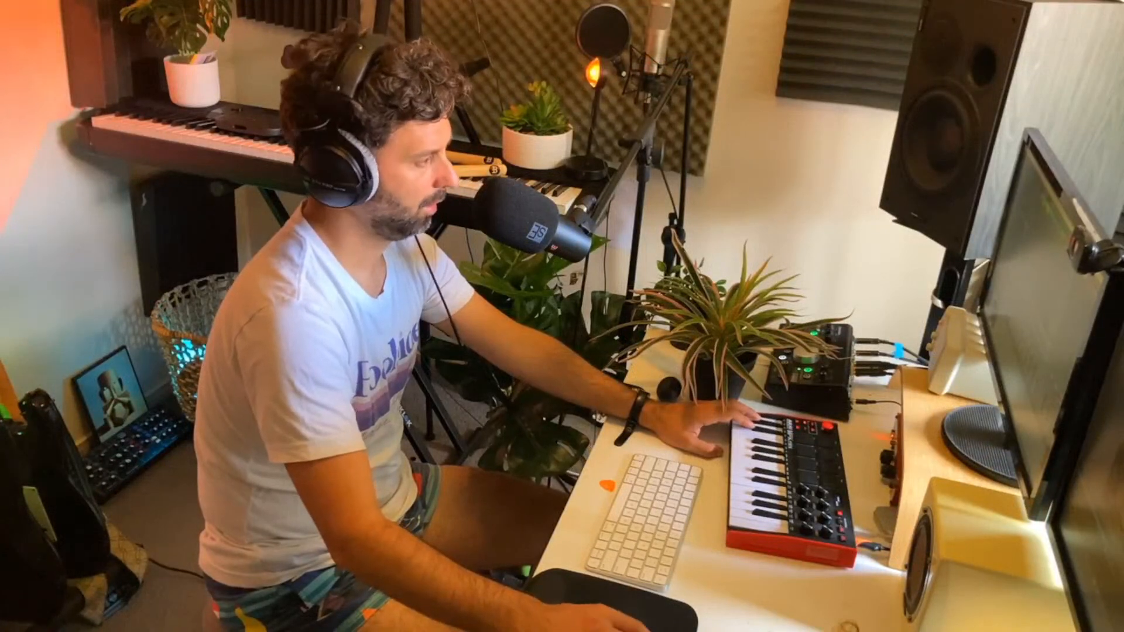
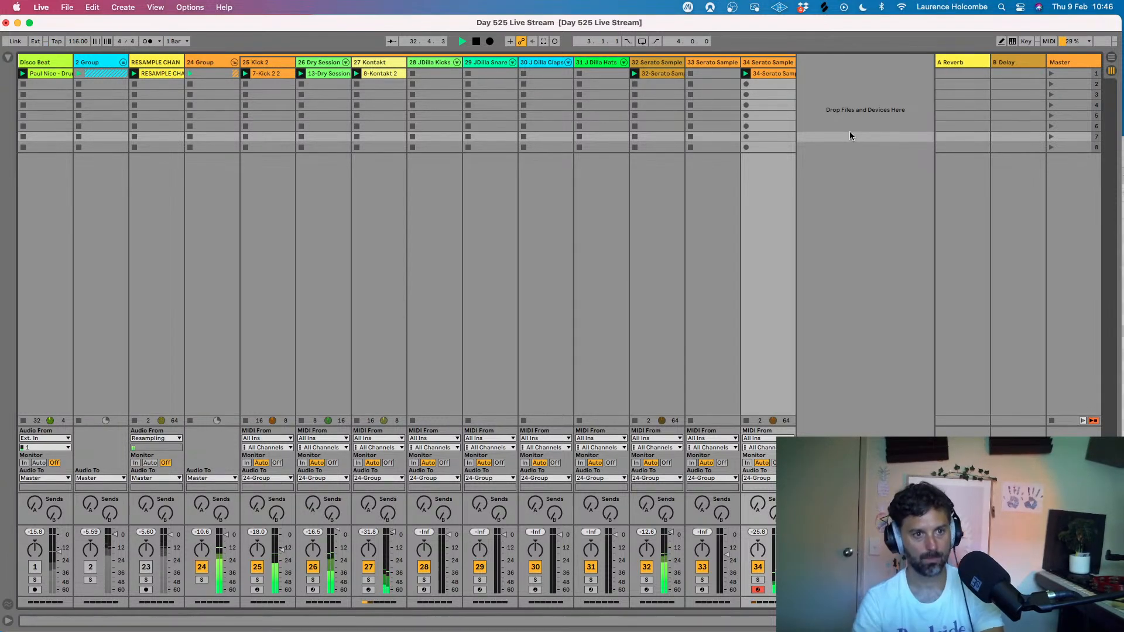
- Select the empty 33 Serato Sample track and try its pads over the beat
key(space)
click(725, 389)
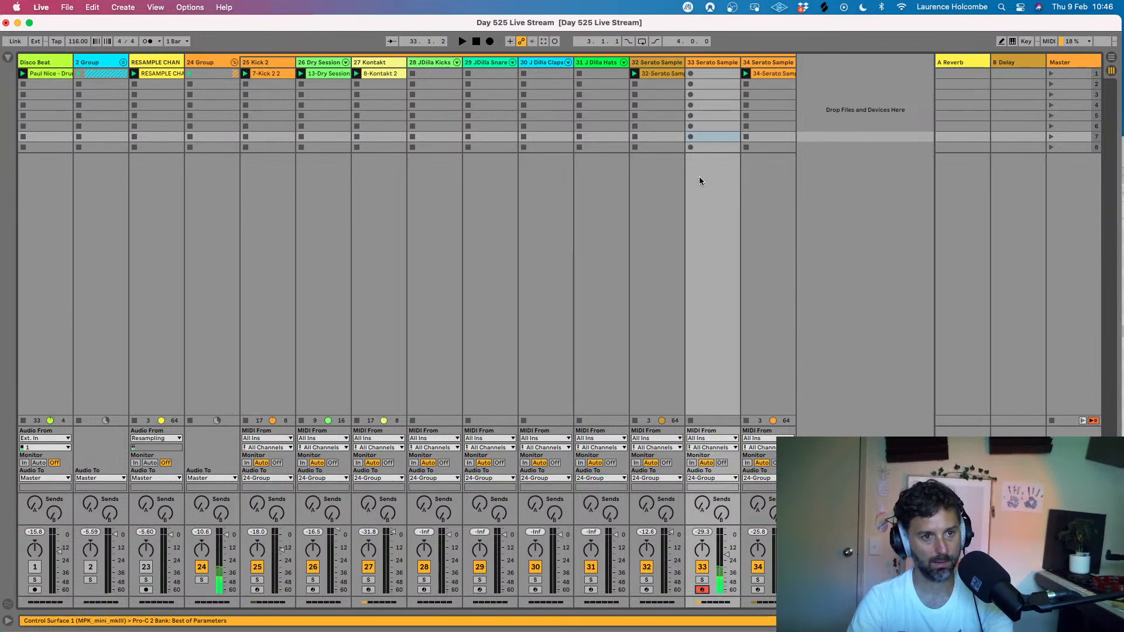
key(space)
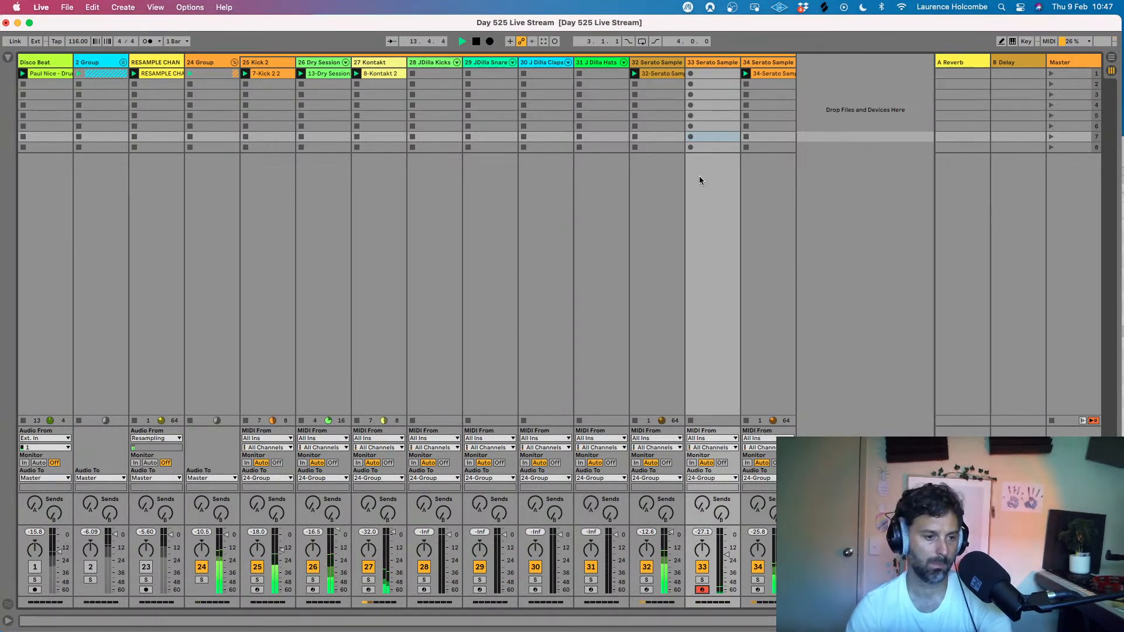
click(856, 171)
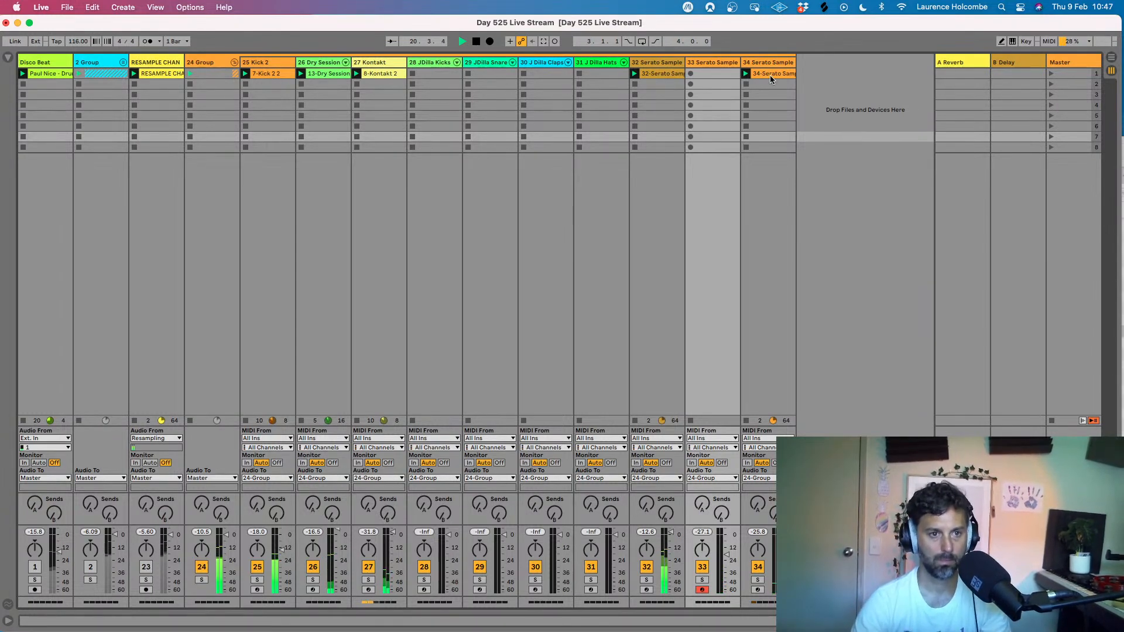
- Stop playback, delete the empty 33 Serato Sample track and duplicate the remaining Serato Sample track that holds the recorded vocal clip
key(space)
click(714, 65)
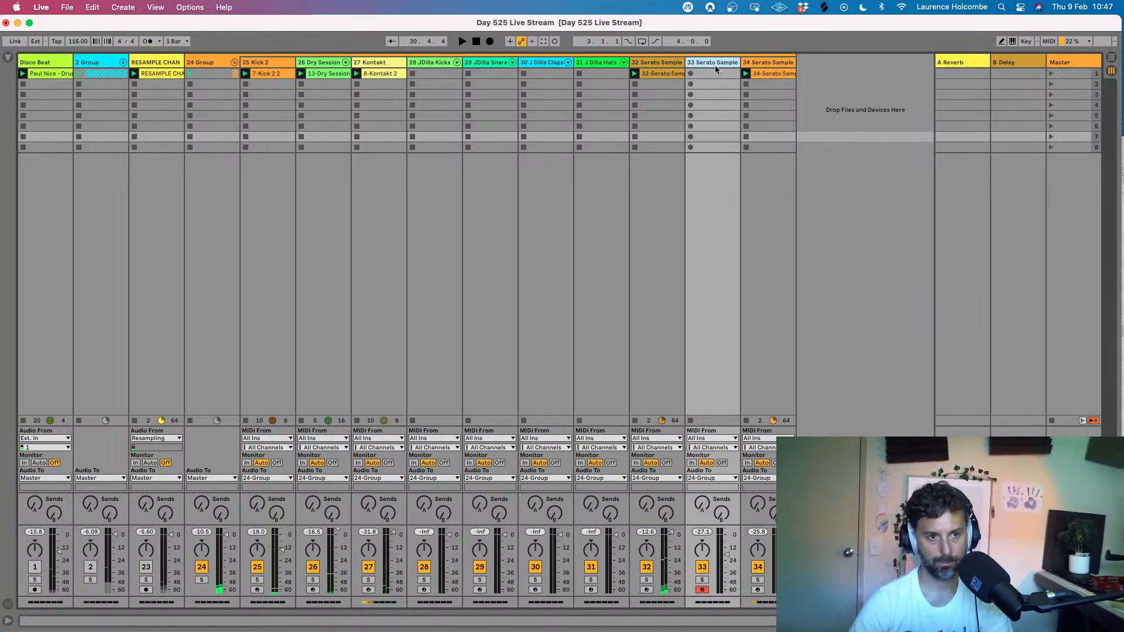
key(BackSpace)
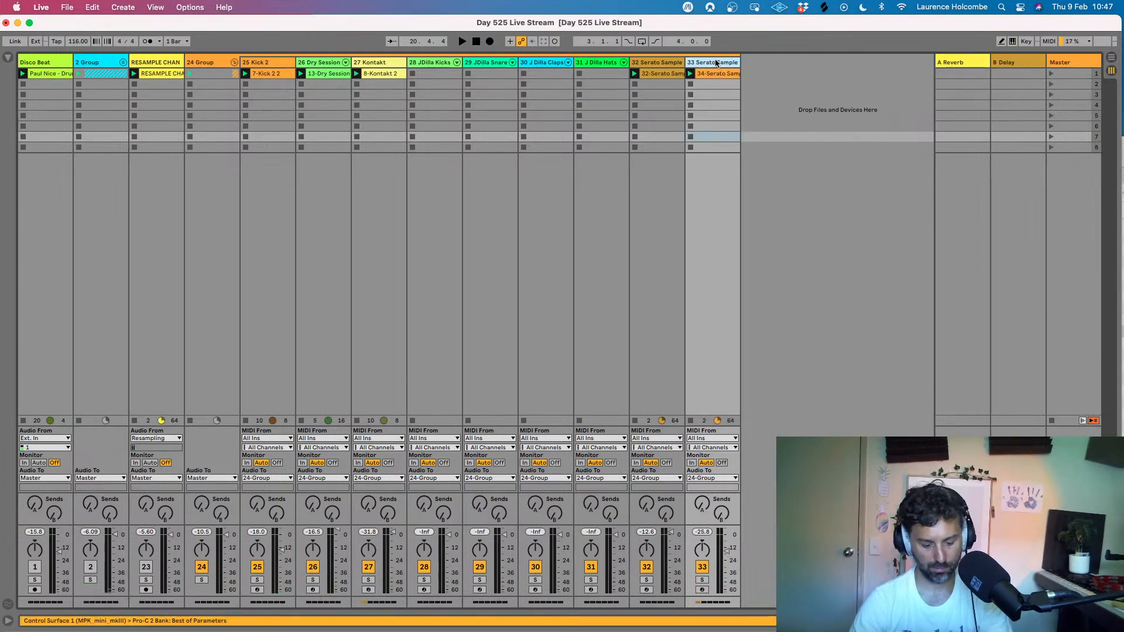
key(super+d)
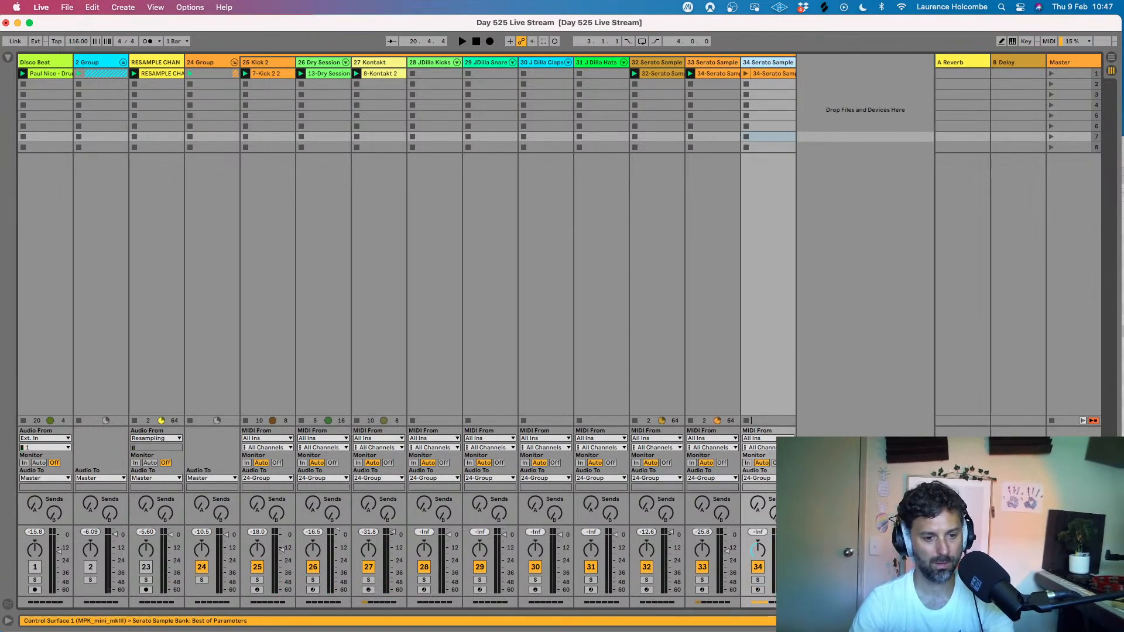
- Arm the duplicated 34 Serato Sample track and try its pads over the beat
click(759, 590)
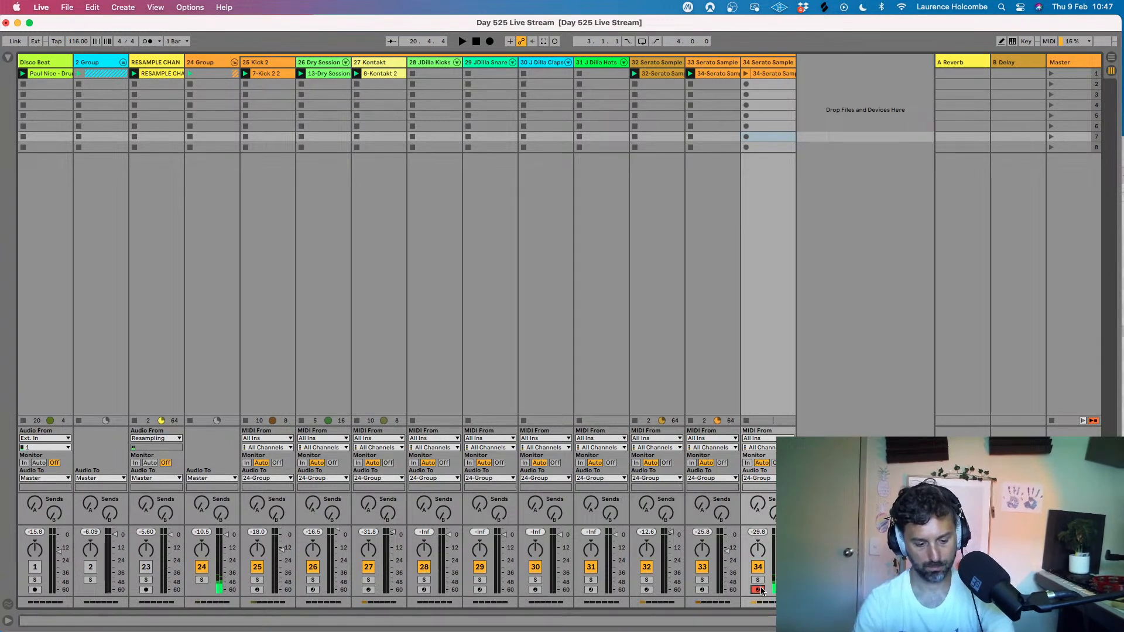
key(space)
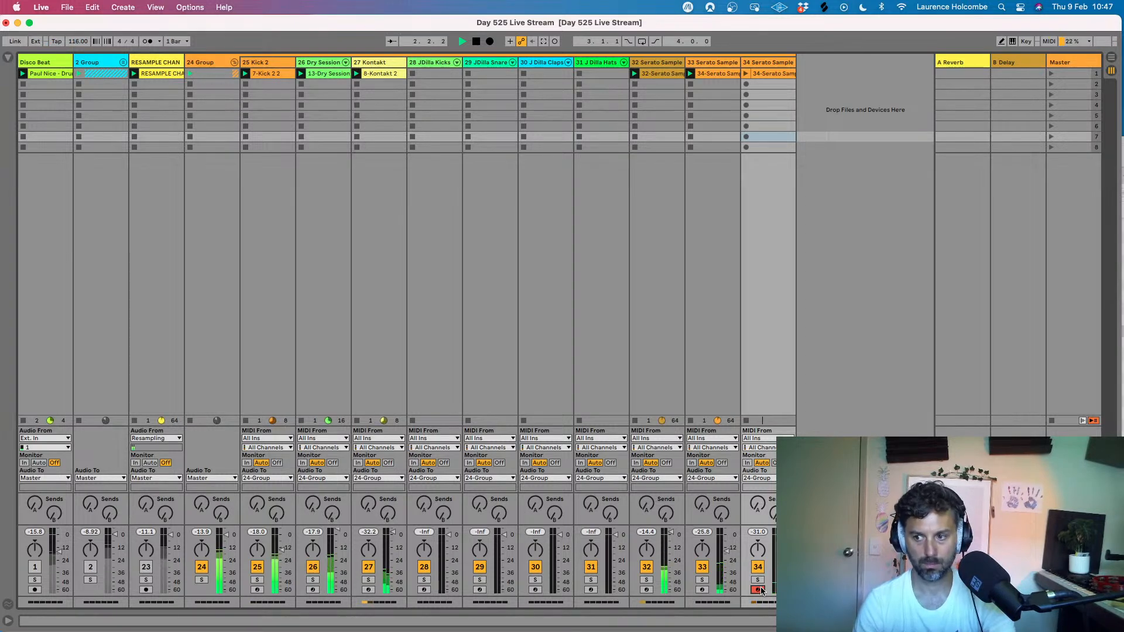
key(space)
key(space)
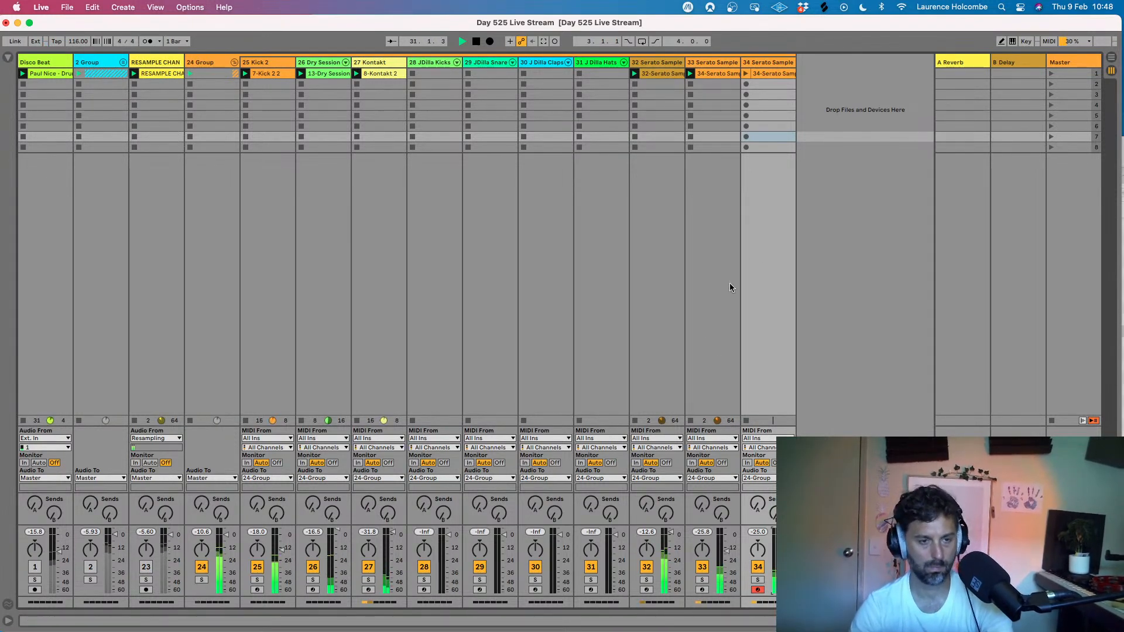
- In the 34 track's Serato Sample, move pad 9's cue point slightly later, closer to the vocal onset, and close the plugin window
double_click(769, 63)
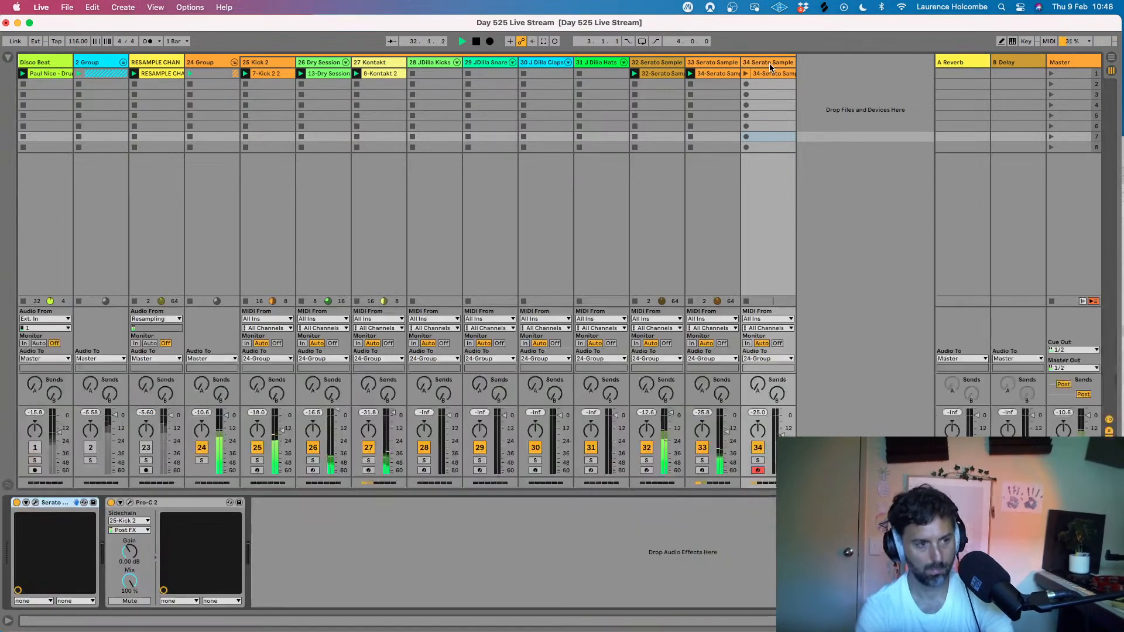
click(36, 503)
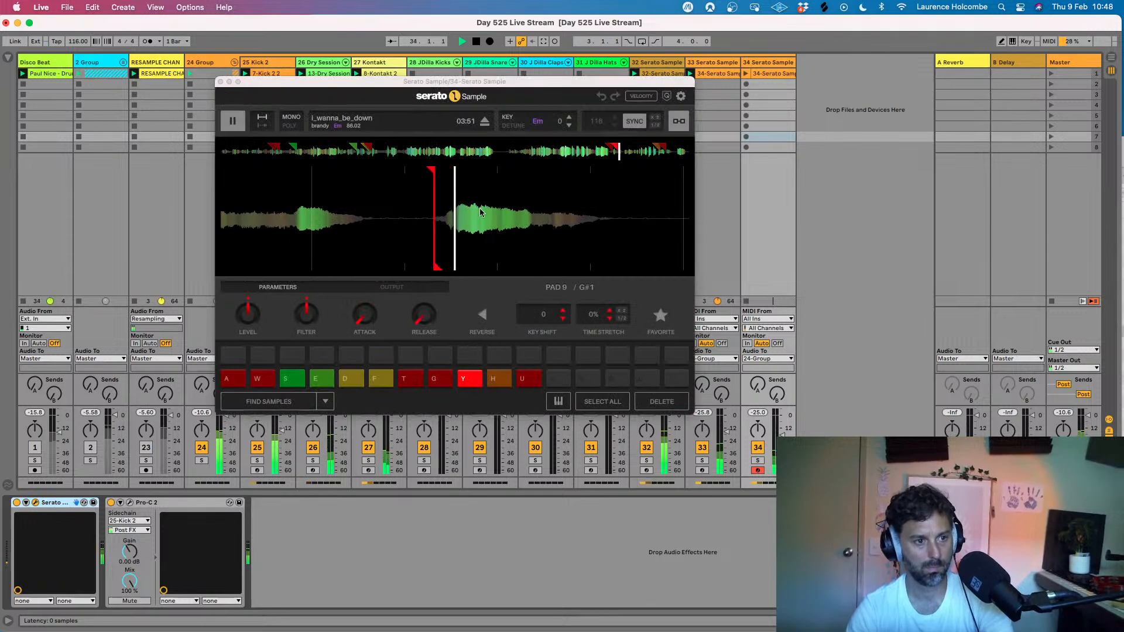
drag(456, 170, 464, 170)
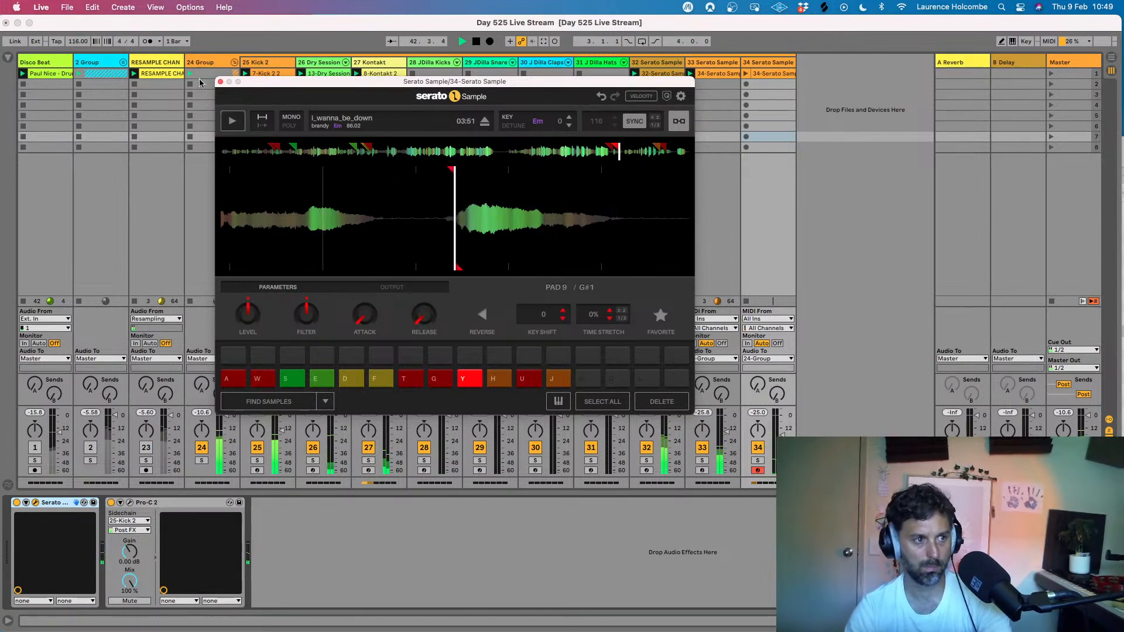
click(221, 82)
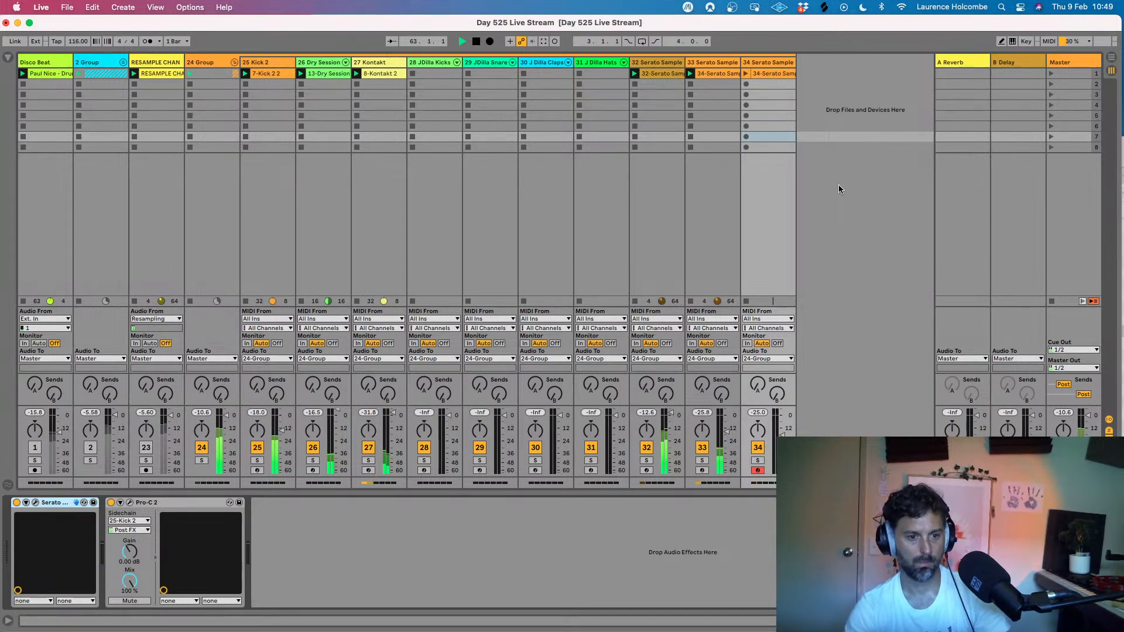
- Launch the first scene and mute the 34 Serato Sample track to hear the beat without the duplicate
click(851, 186)
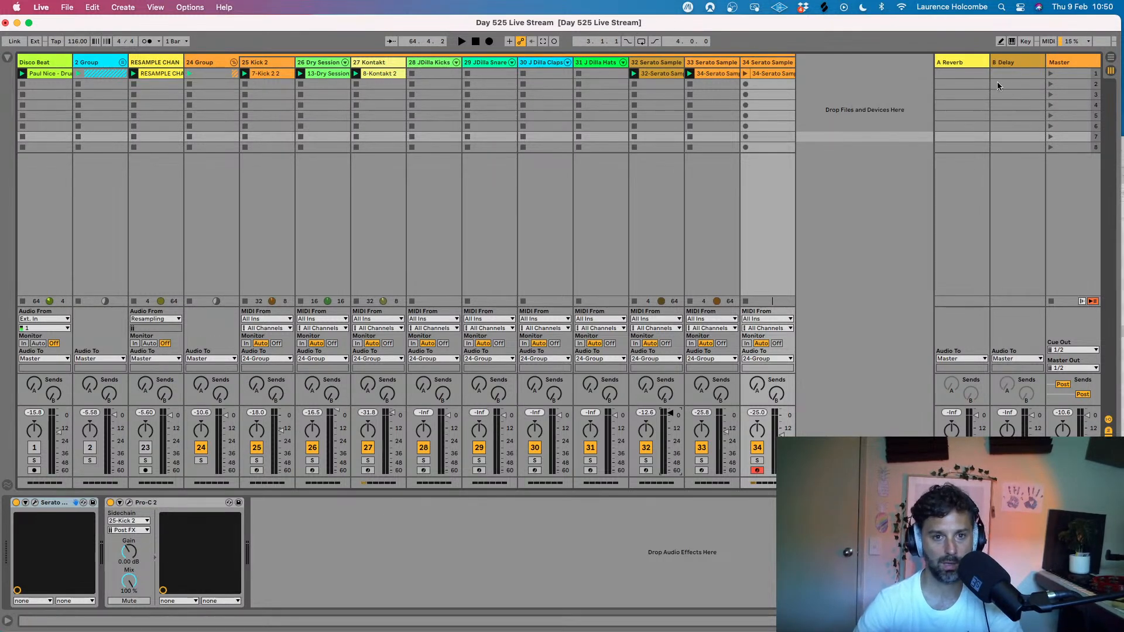
click(1050, 74)
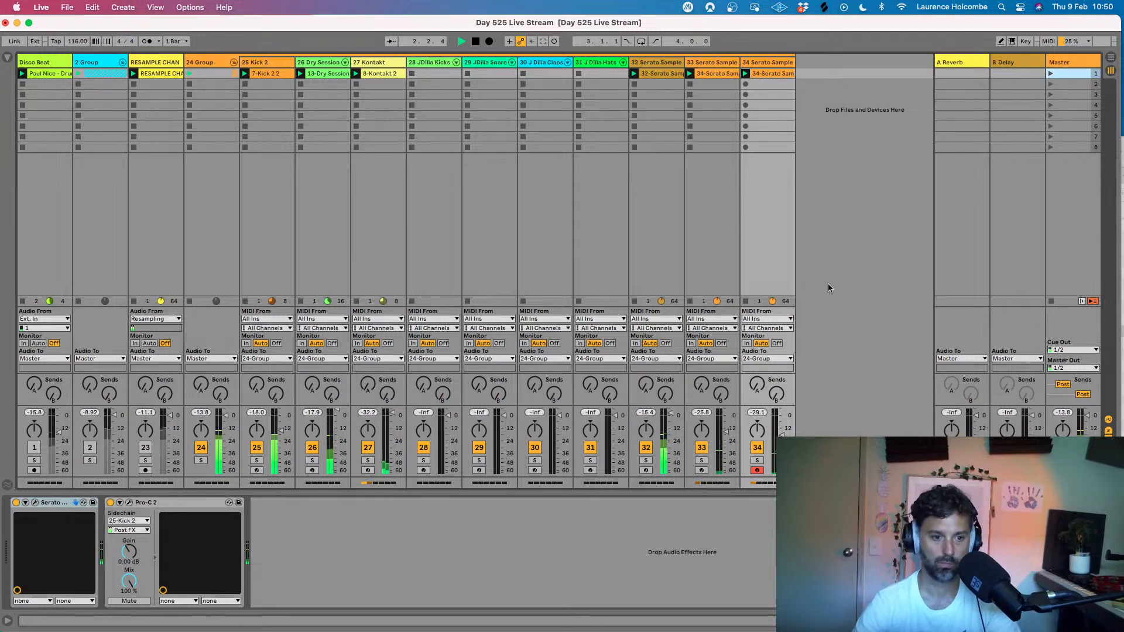
click(758, 448)
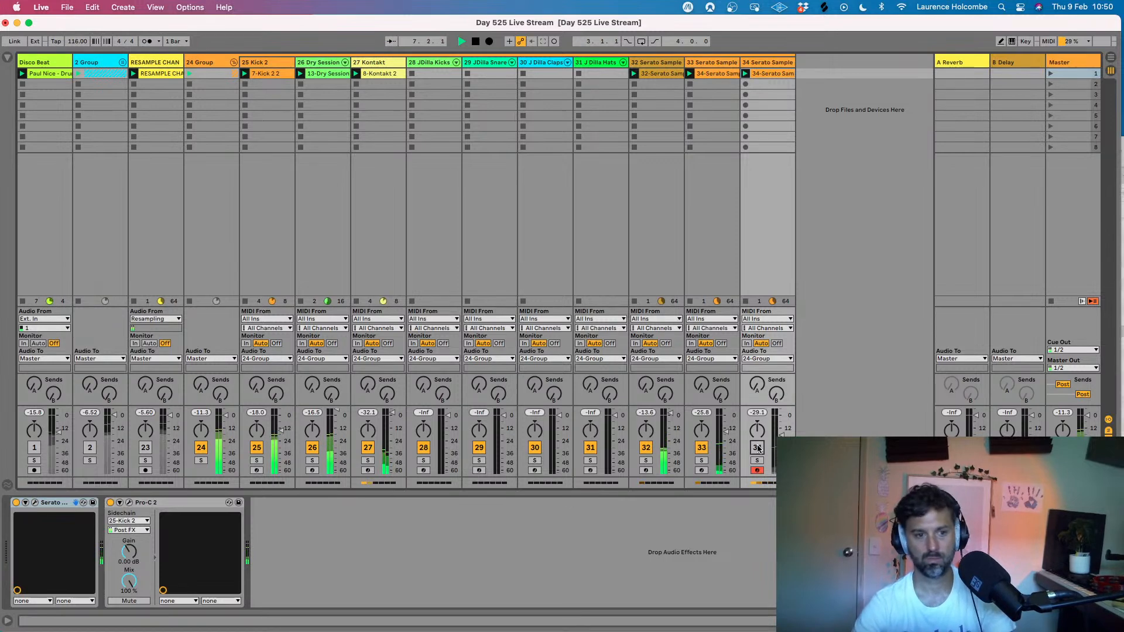
click(868, 314)
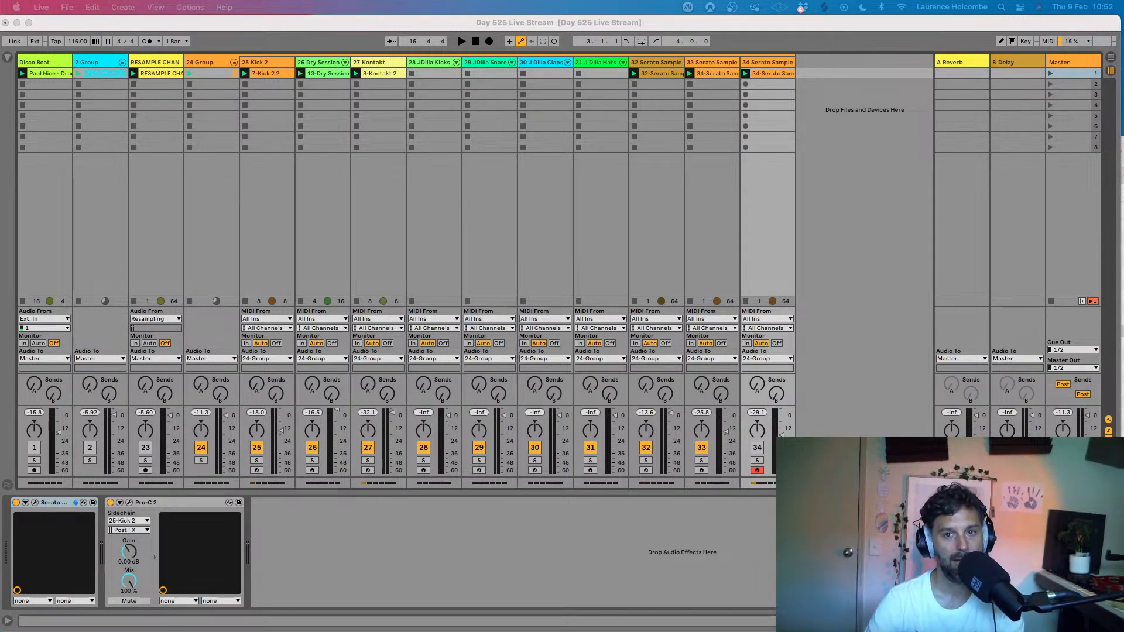
click(973, 25)
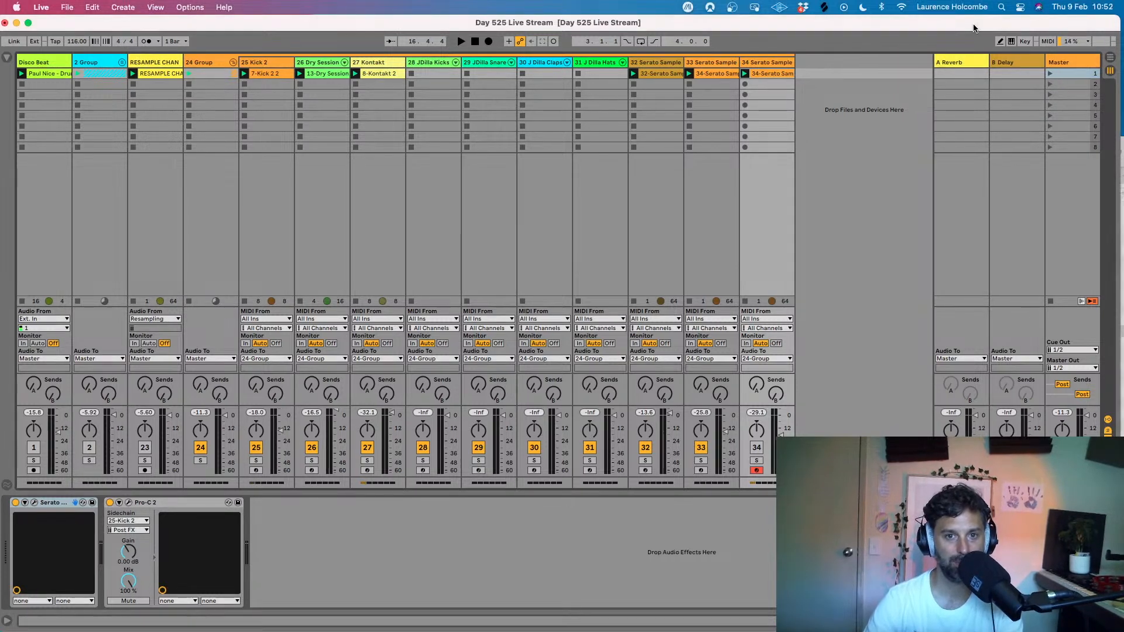